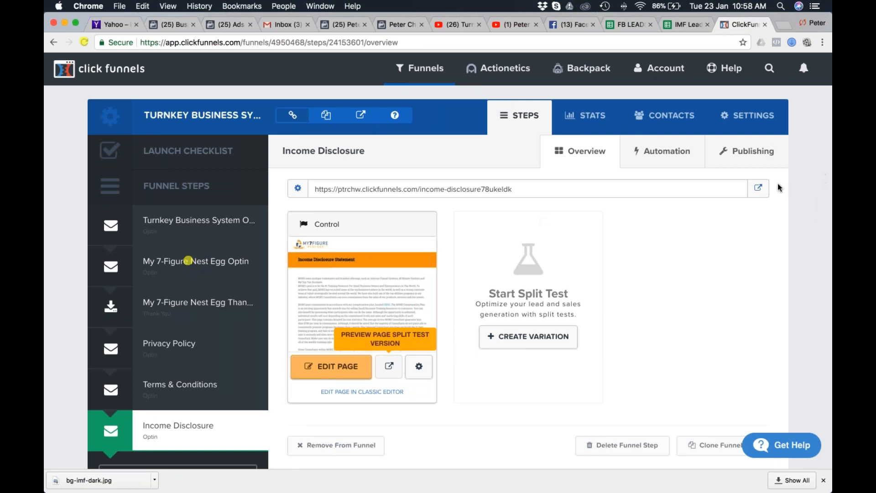
# Review the funnel's My 7-Figure Nest Egg opt-in, thank-you and Privacy Policy steps, returning to the opt-in step.
pyautogui.click(189, 262)
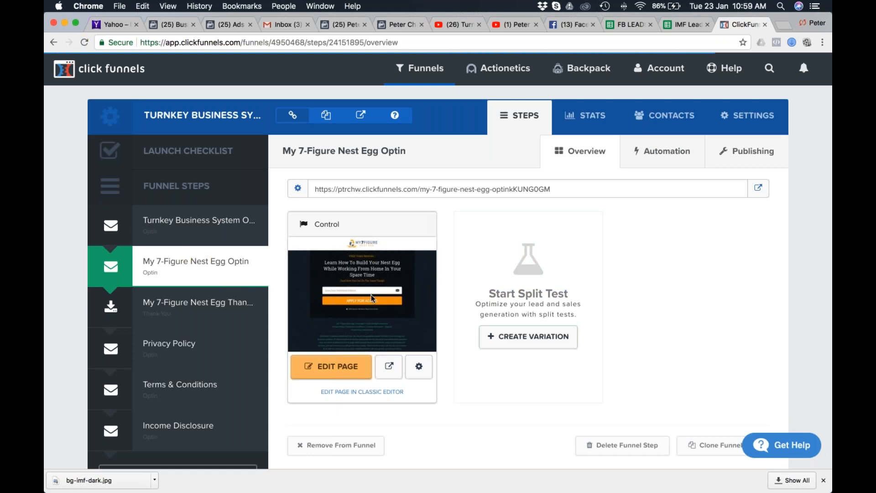
pyautogui.click(187, 304)
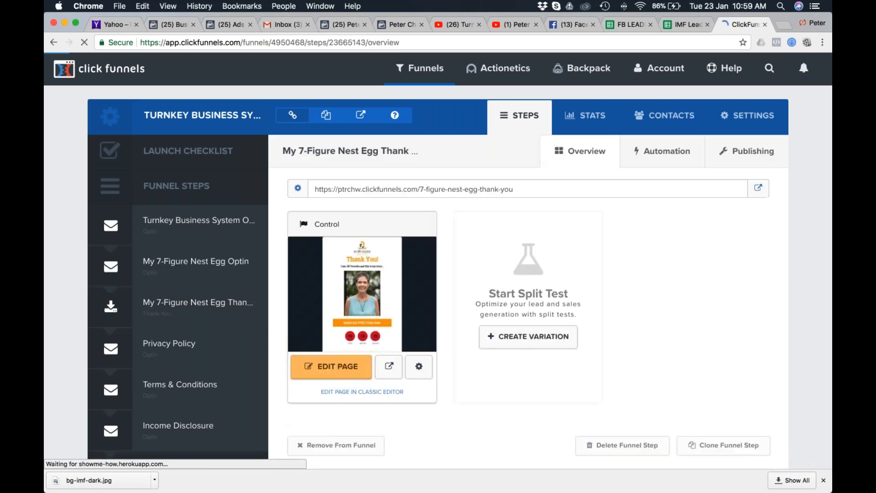
pyautogui.click(160, 355)
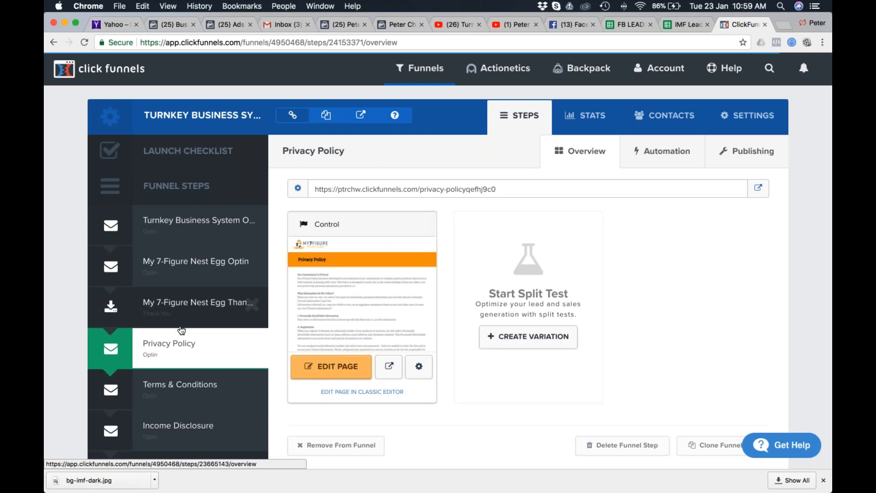
pyautogui.scroll(-2, 182, 330)
pyautogui.click(183, 229)
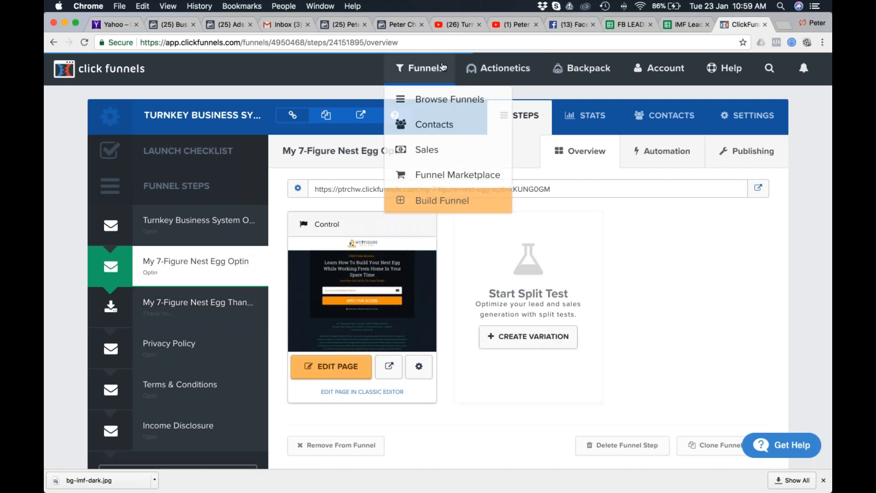
pyautogui.moveTo(424, 69)
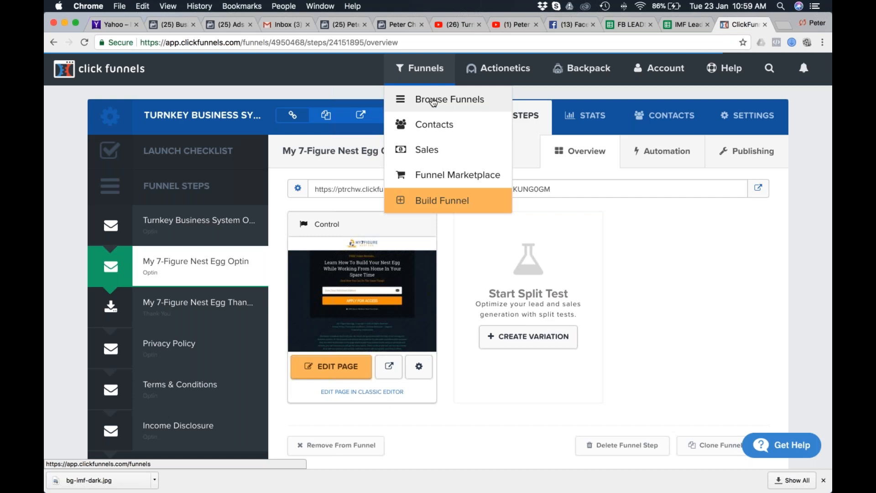
# Switch to Safari and examine the logos, opt-in template and funnels on the MOBE affiliate page for My 7 Figure Nest Egg.
pyautogui.press('super+Tab')
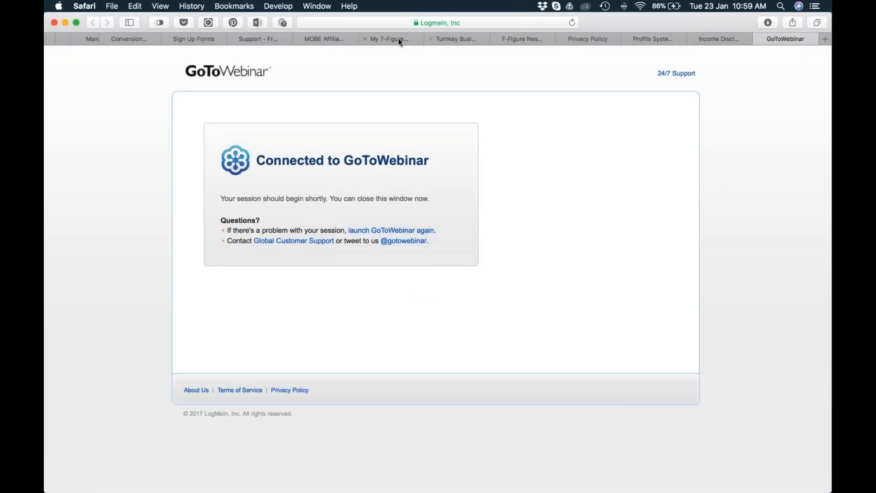
pyautogui.click(378, 39)
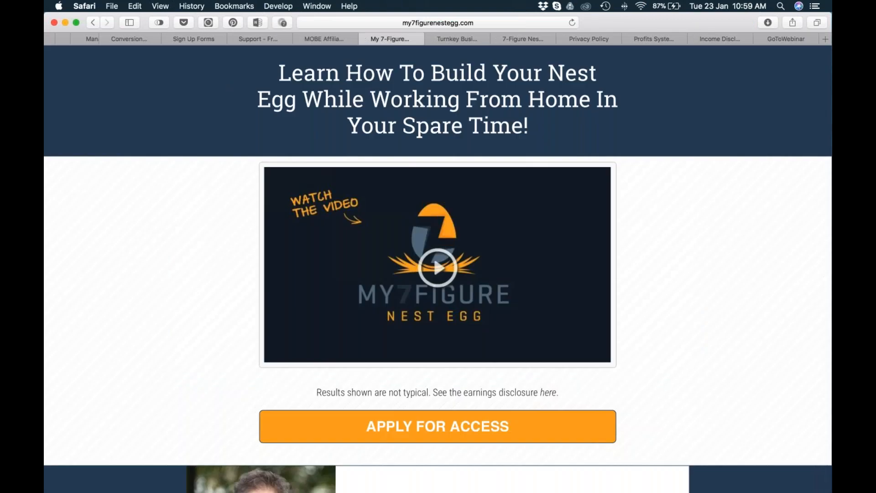
pyautogui.click(324, 40)
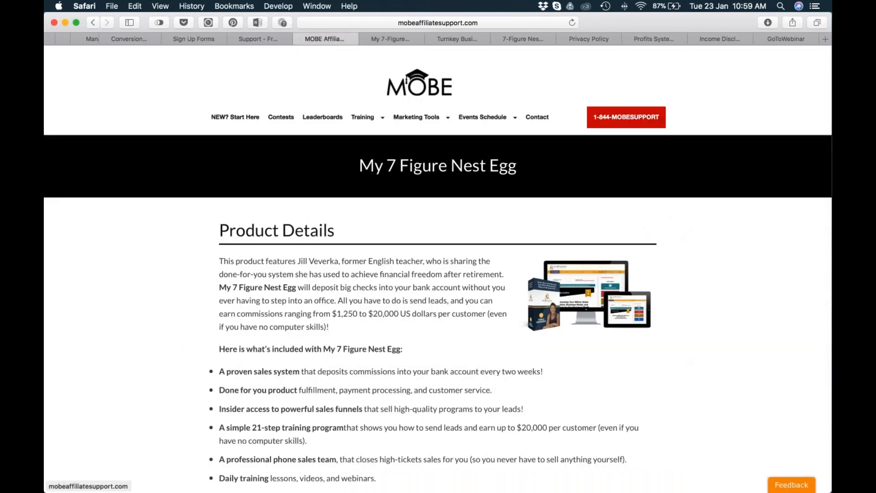
pyautogui.scroll(-10, 423, 149)
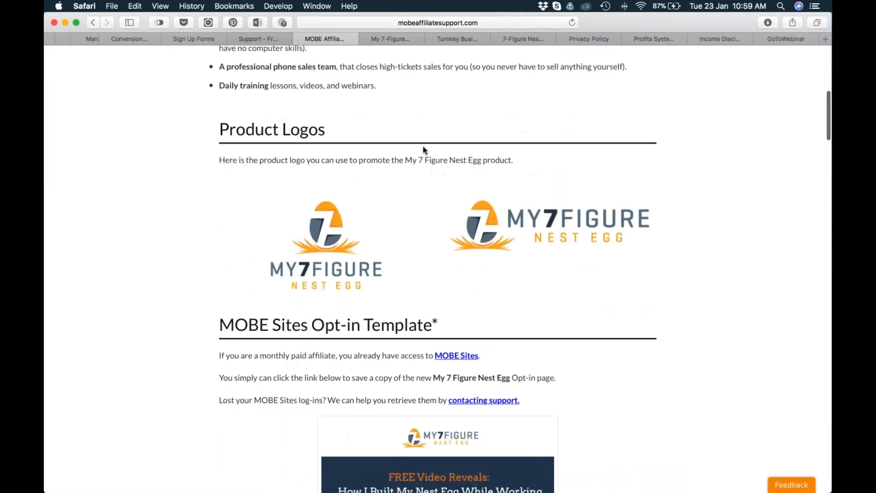
pyautogui.scroll(-15, 424, 149)
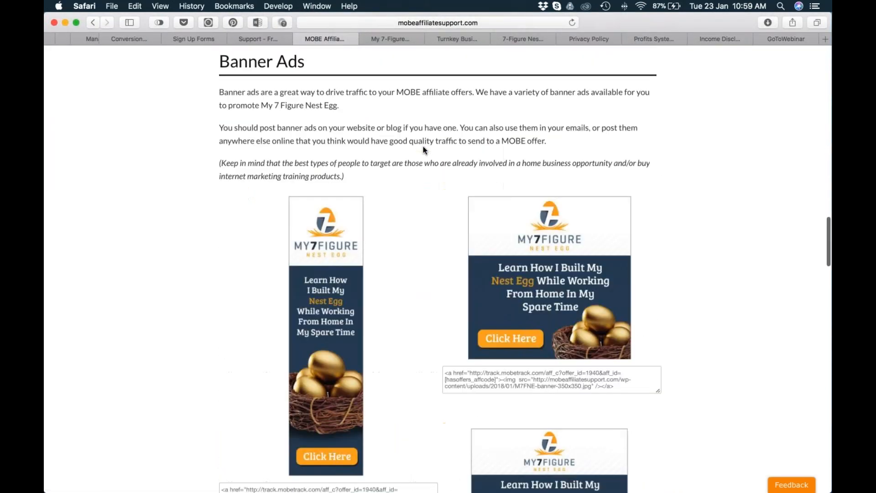
pyautogui.scroll(10, 424, 150)
pyautogui.scroll(-4, 424, 150)
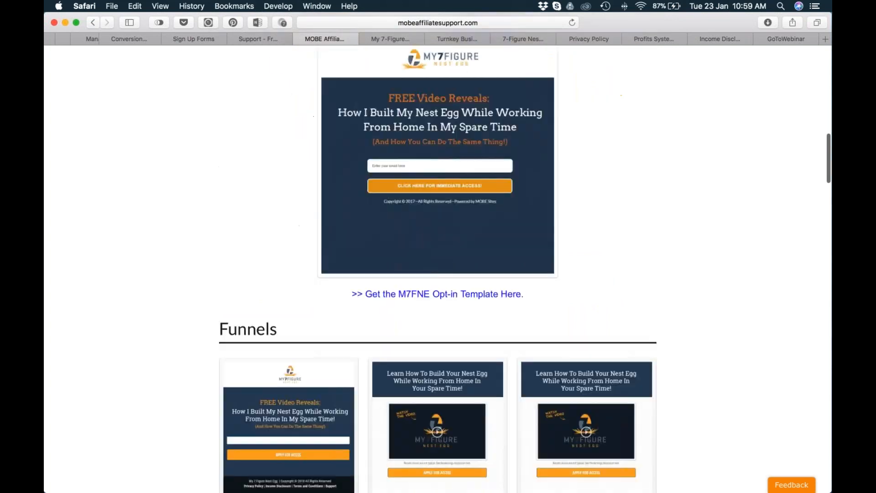
pyautogui.scroll(4, 462, 225)
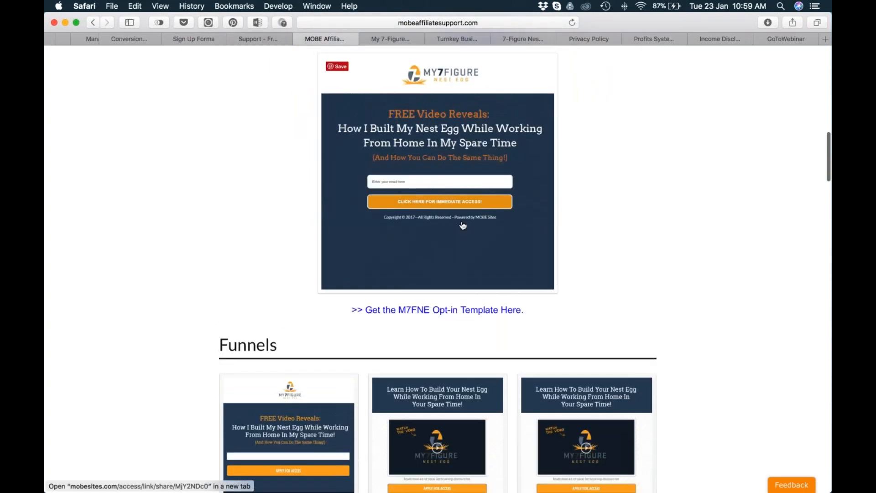
pyautogui.scroll(-6, 462, 225)
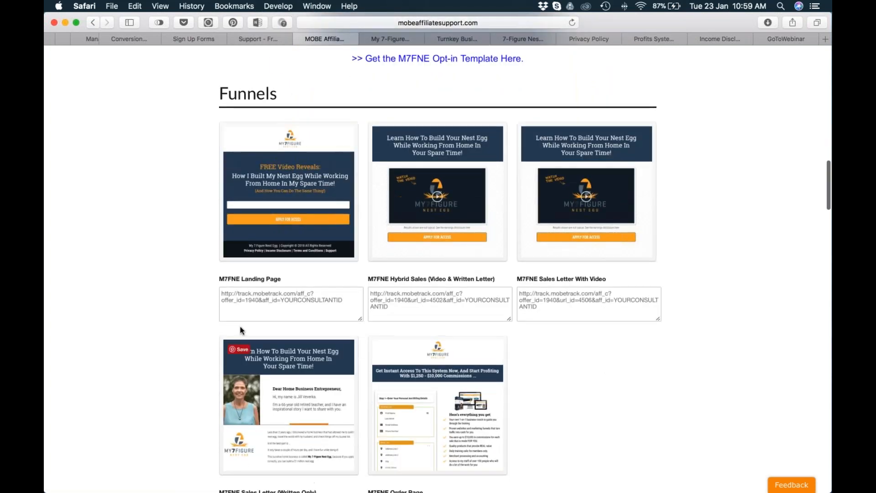
# Highlight the M7FNE Hybrid Sales affiliate link and look over the other funnel links and banner ads.
pyautogui.moveTo(502, 312); pyautogui.dragTo(362, 290)
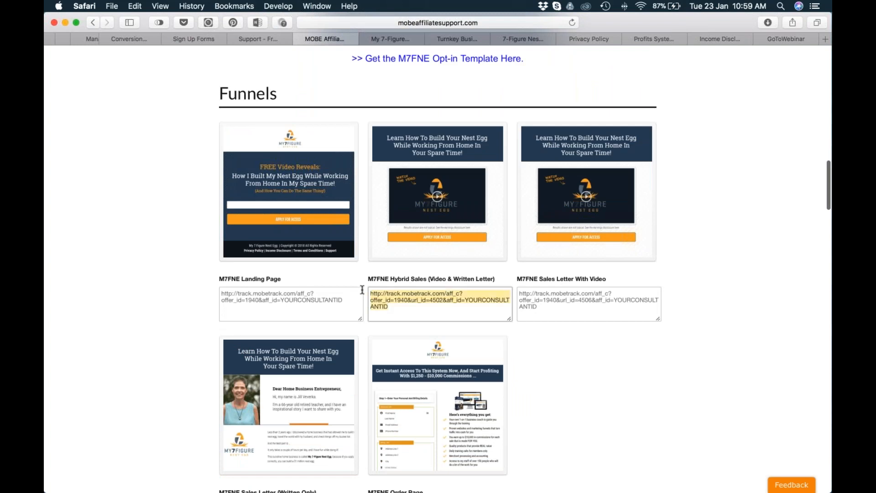
pyautogui.scroll(-3, 367, 287)
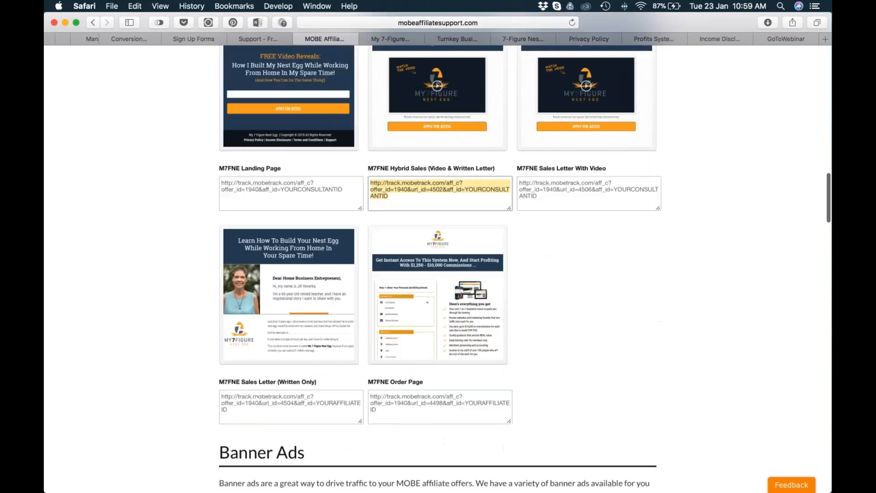
pyautogui.scroll(1, 592, 319)
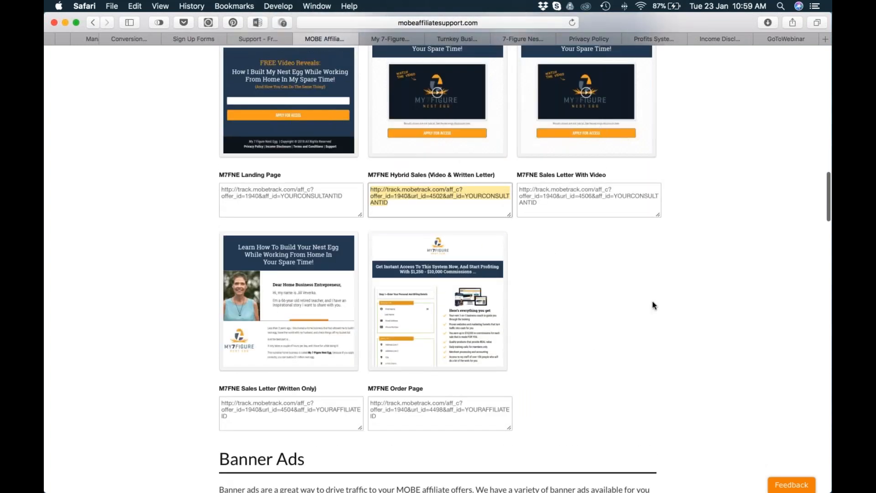
pyautogui.scroll(-10, 652, 302)
pyautogui.scroll(15, 657, 302)
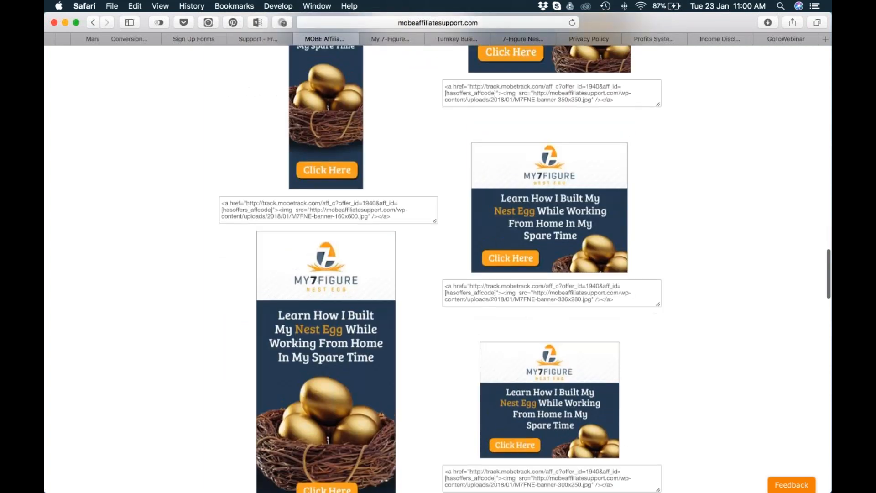
pyautogui.scroll(-8, 691, 295)
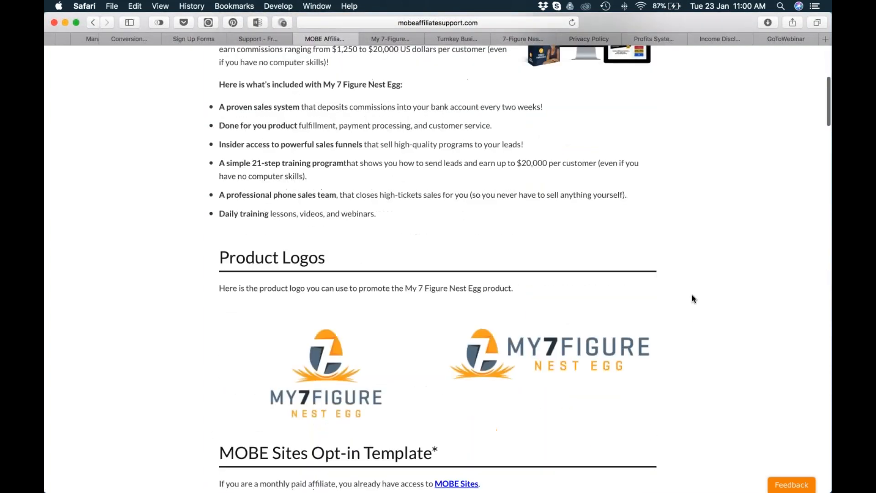
# Examine the product image, PPC keyword lists and promotional email texts on the affiliate resource page.
pyautogui.moveTo(381, 165); pyautogui.dragTo(355, 191)
pyautogui.scroll(-20, 671, 323)
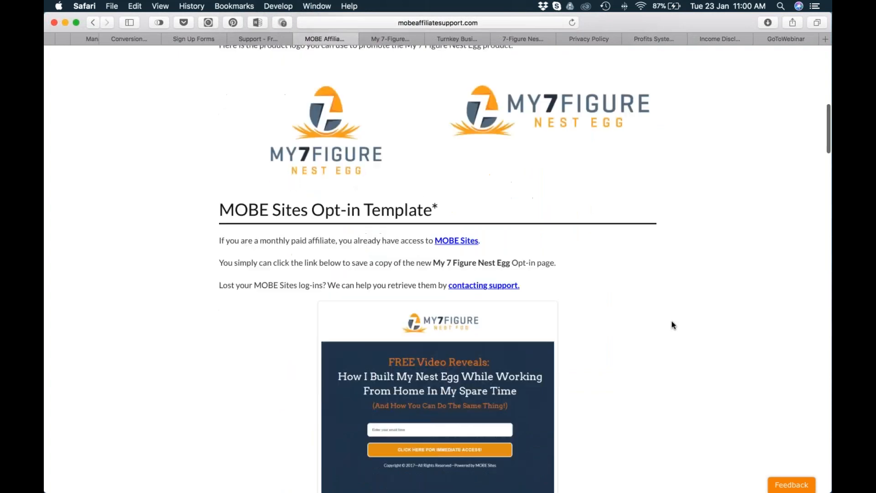
pyautogui.scroll(-6, 672, 325)
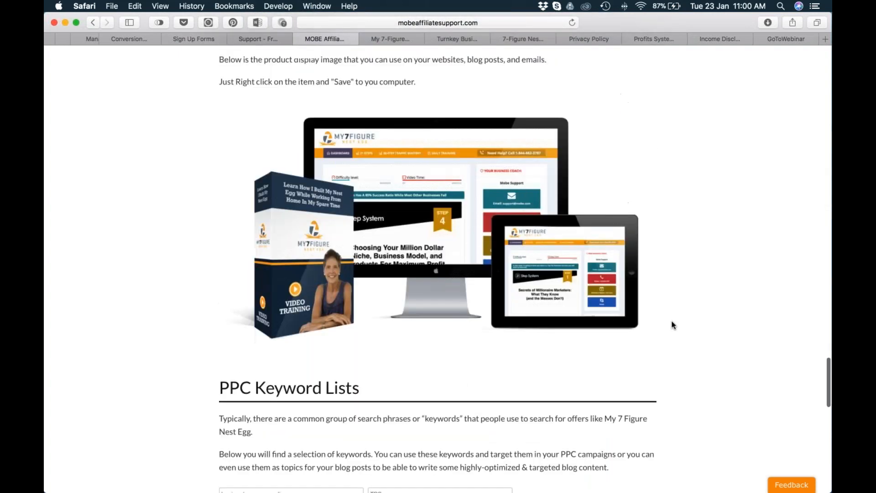
pyautogui.scroll(-10, 625, 377)
pyautogui.scroll(-3, 631, 370)
pyautogui.scroll(3, 631, 370)
pyautogui.scroll(-4, 730, 297)
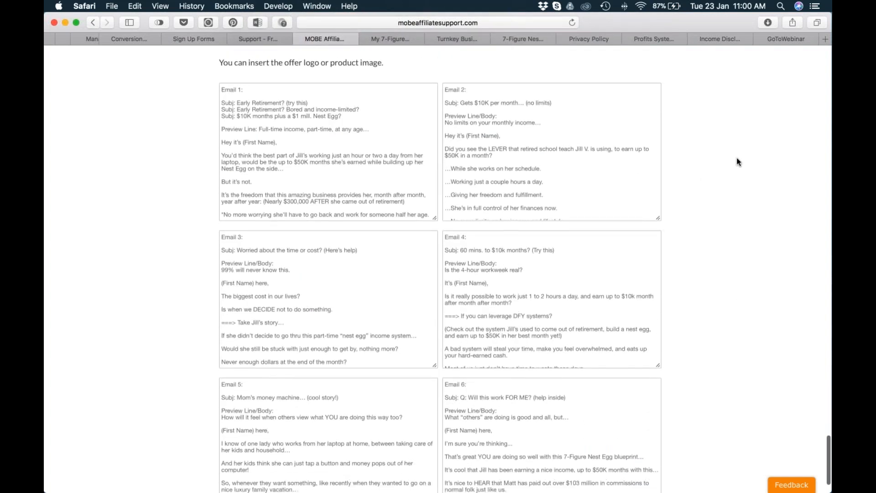
pyautogui.scroll(20, 734, 180)
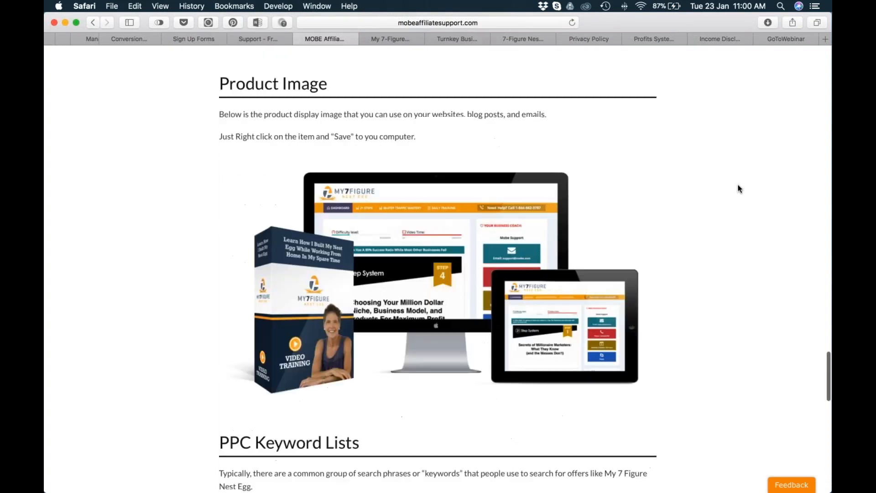
# Open the My 7-Figure Nest Egg sales page and look through its video and sales letter.
pyautogui.hotkey('ctrl', 'Tab')
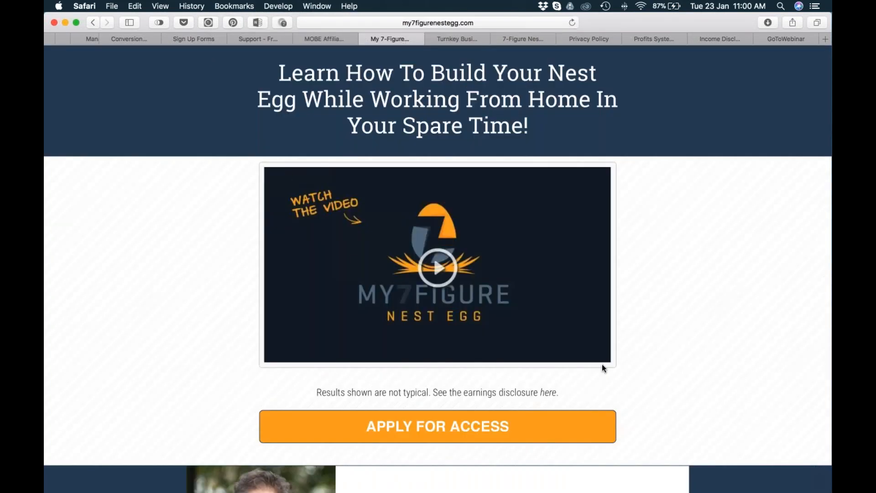
pyautogui.scroll(-3, 688, 348)
pyautogui.scroll(-5, 689, 346)
pyautogui.scroll(8, 689, 342)
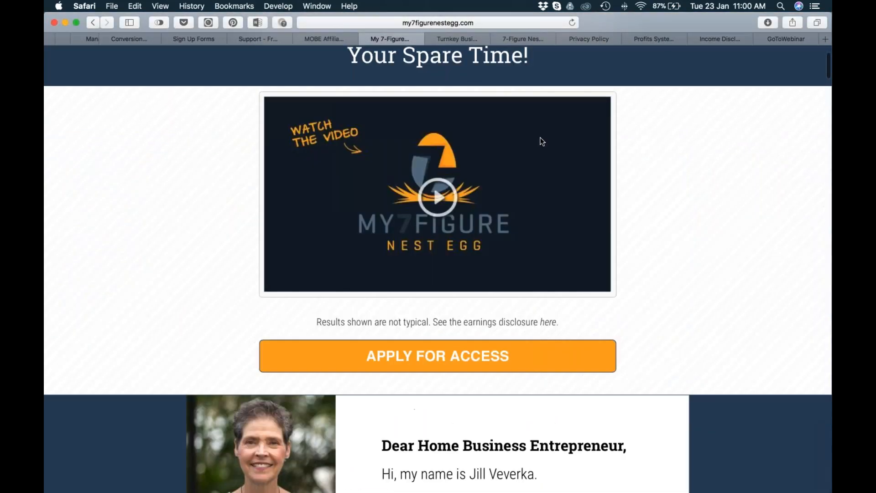
# Inspect the ClickFunnels opt-in page preview, comparing it briefly with the thank-you page.
pyautogui.click(450, 40)
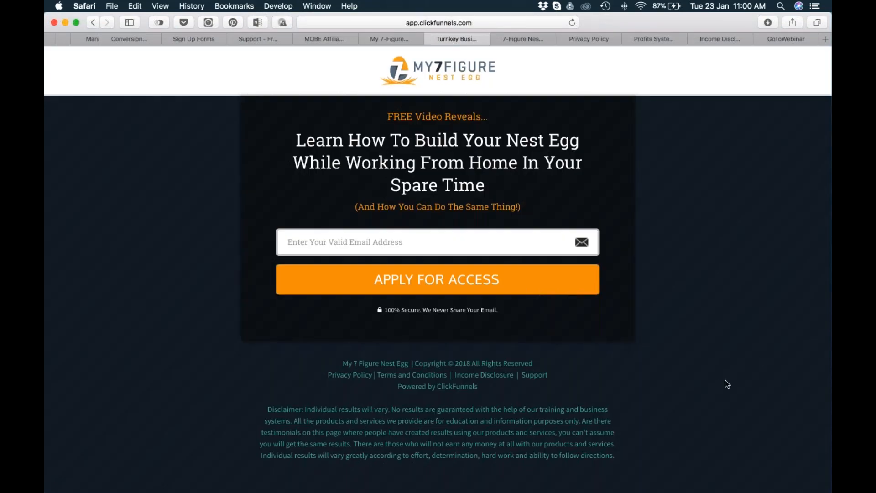
pyautogui.scroll(-1, 733, 342)
pyautogui.scroll(1, 732, 340)
pyautogui.click(525, 39)
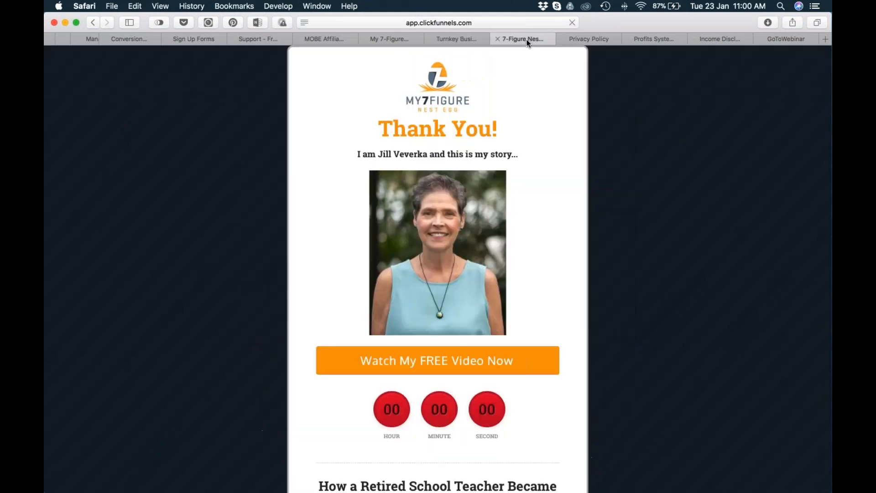
pyautogui.click(455, 38)
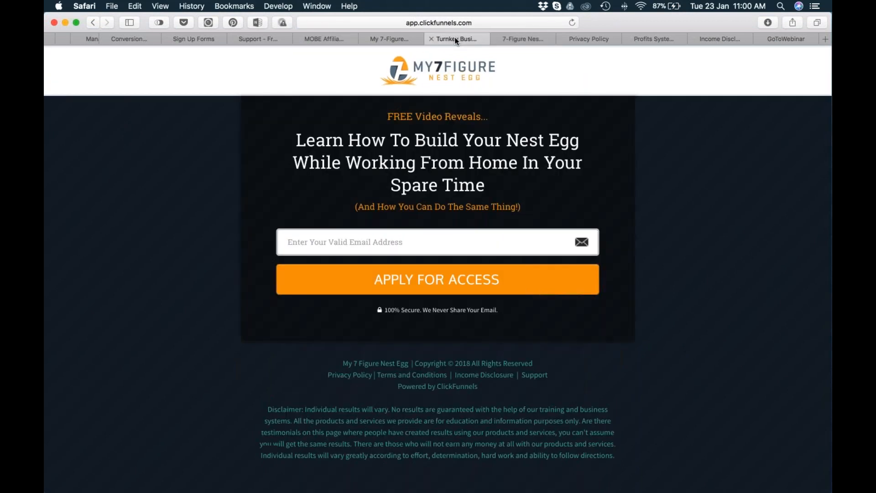
# Look through the thank-you page's story and countdown, returning to it after it redirects to the sales page.
pyautogui.click(525, 39)
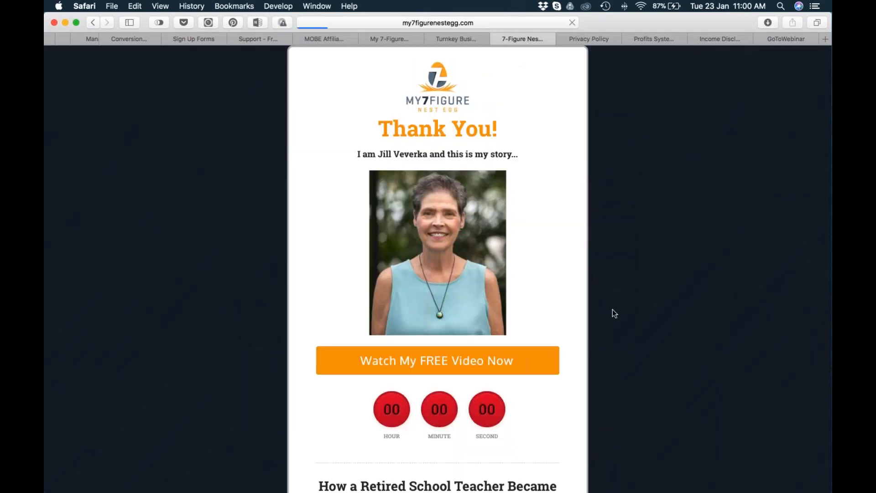
pyautogui.scroll(-15, 613, 310)
pyautogui.scroll(10, 616, 320)
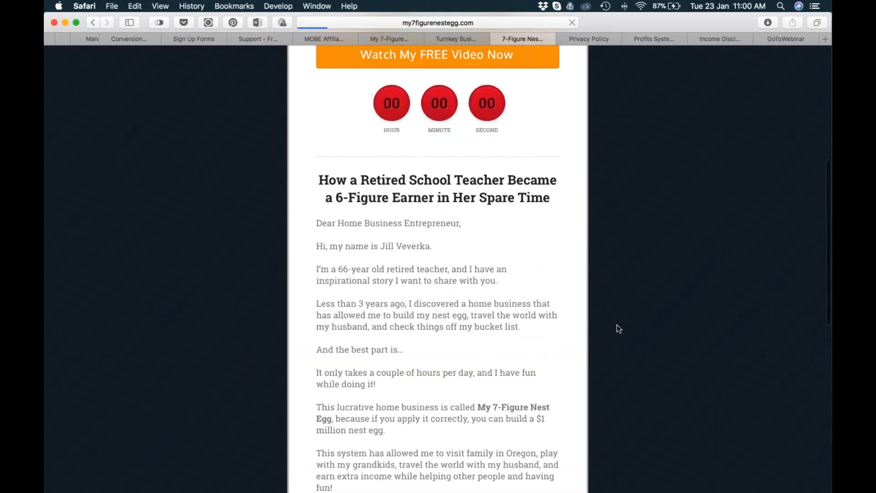
pyautogui.scroll(7, 618, 329)
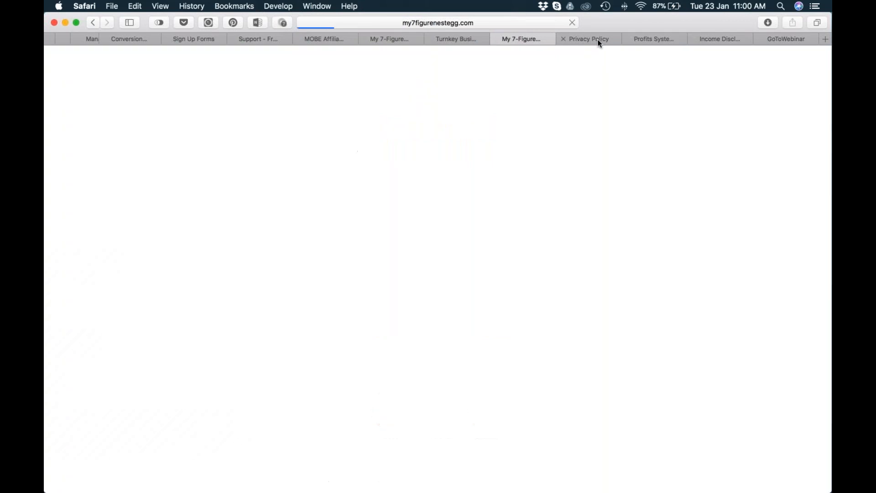
pyautogui.click(94, 23)
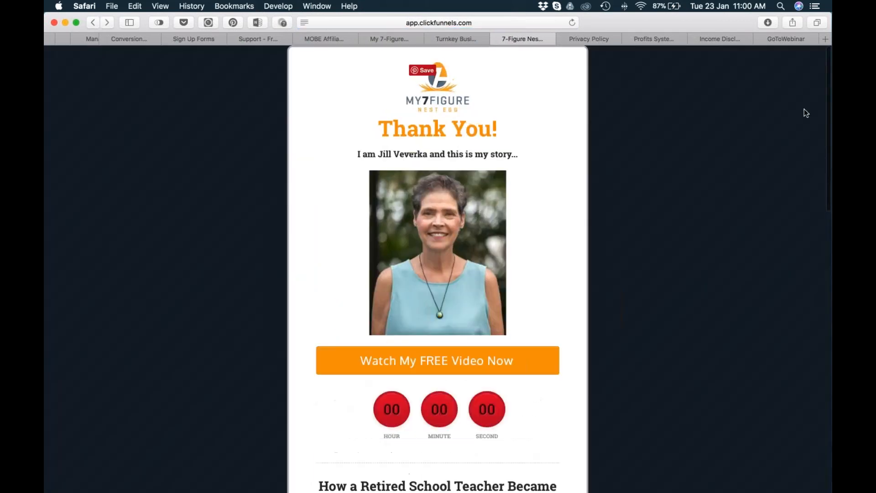
# View the Privacy Policy, Terms and Conditions and Income Disclosure pages, finishing on the opt-in page preview.
pyautogui.click(596, 36)
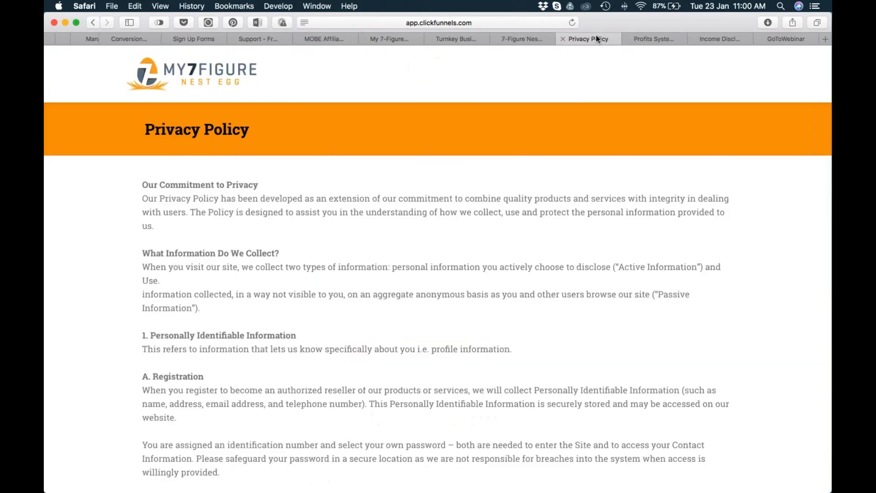
pyautogui.click(659, 40)
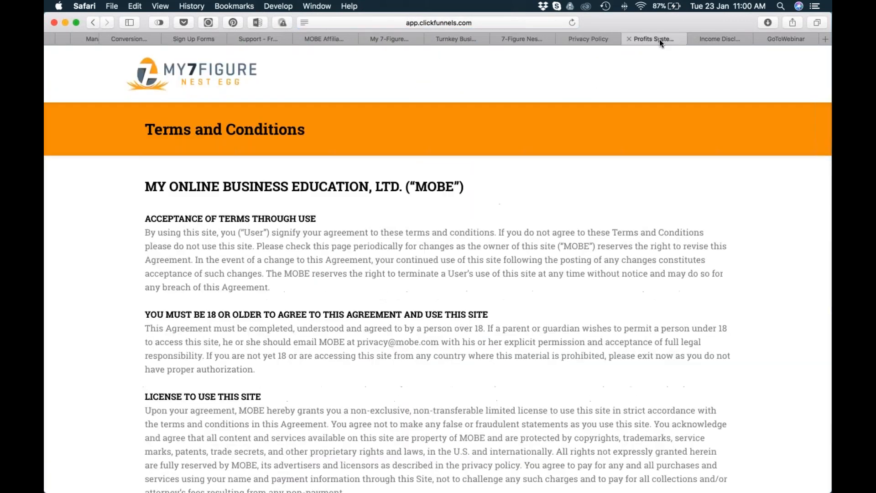
pyautogui.click(719, 38)
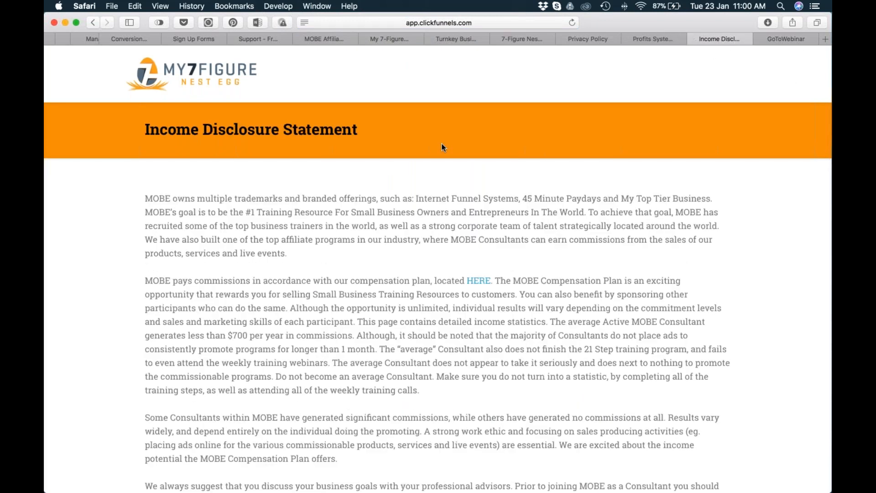
pyautogui.click(400, 39)
pyautogui.click(457, 39)
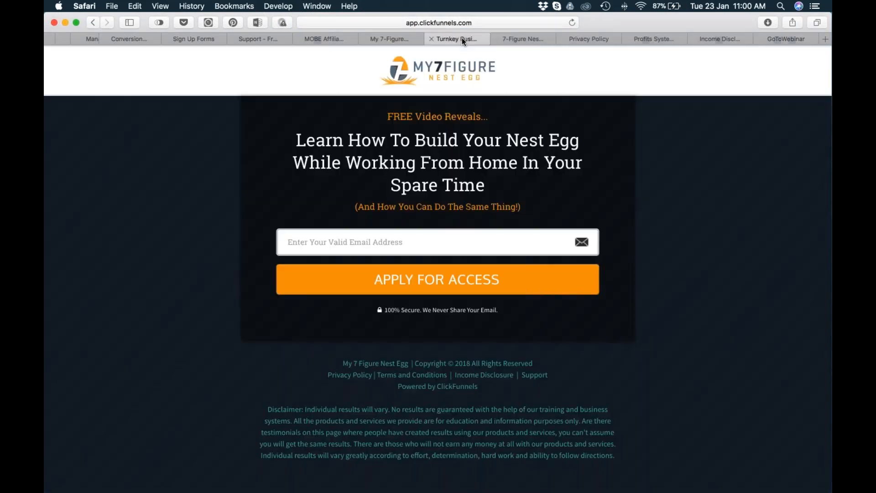
# Switch to Google Chrome and open the list of all ClickFunnels funnels.
pyautogui.press('super+Tab')
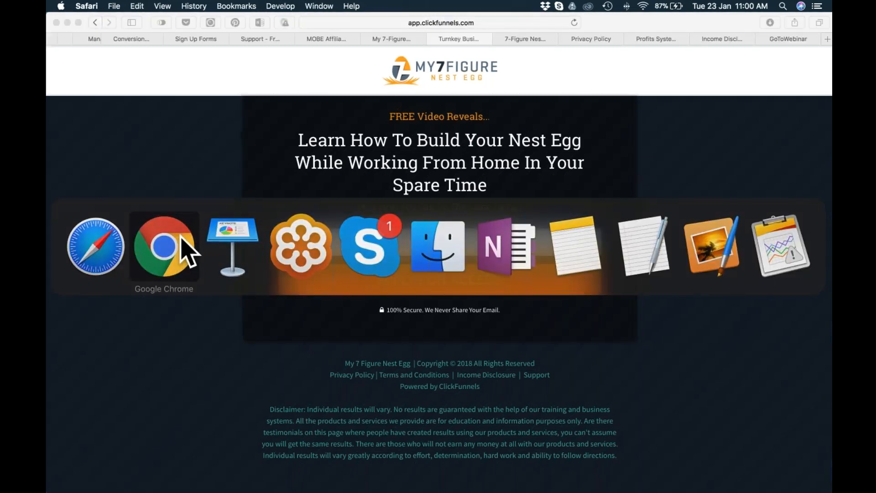
pyautogui.click(182, 237)
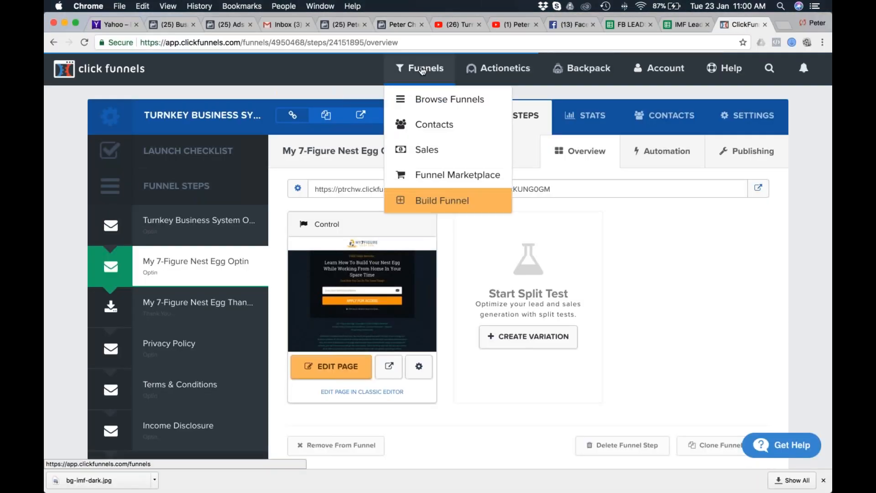
pyautogui.click(436, 101)
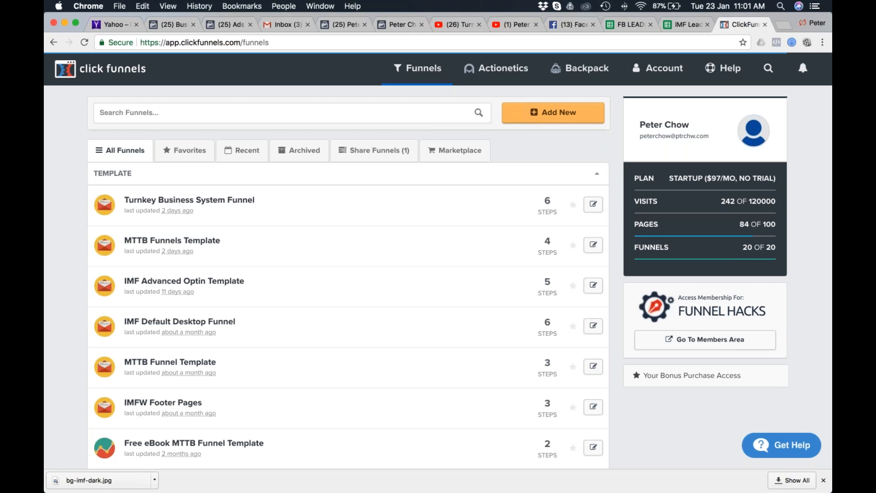
# Look through the funnel list, from the template group down to the shared and ClickFunnels groups.
pyautogui.scroll(-1, 217, 247)
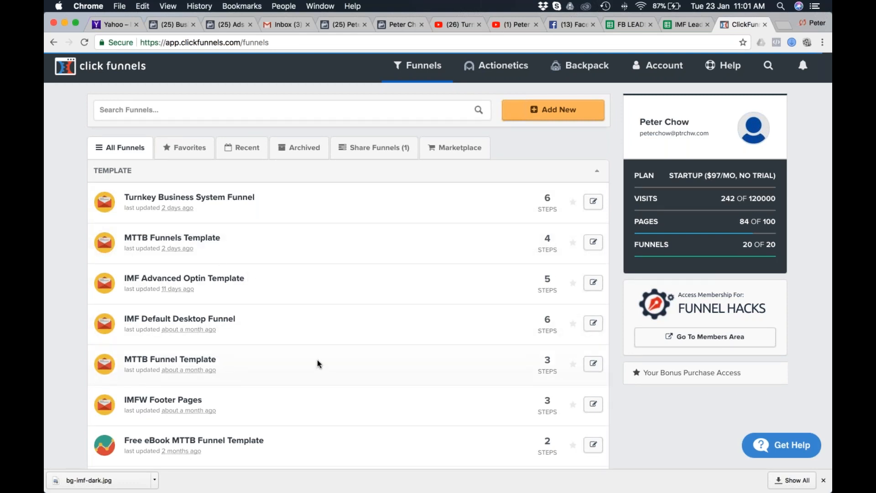
pyautogui.scroll(-5, 316, 361)
pyautogui.scroll(-1, 317, 364)
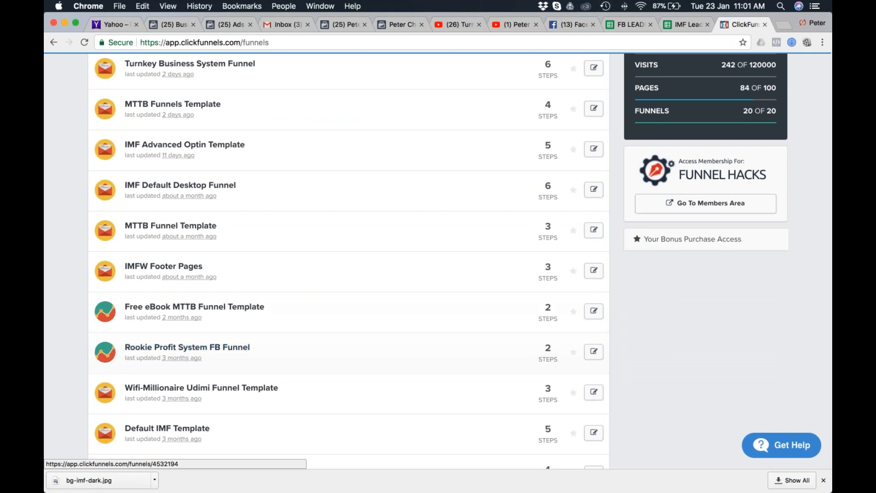
pyautogui.scroll(-1, 240, 311)
pyautogui.scroll(5, 241, 311)
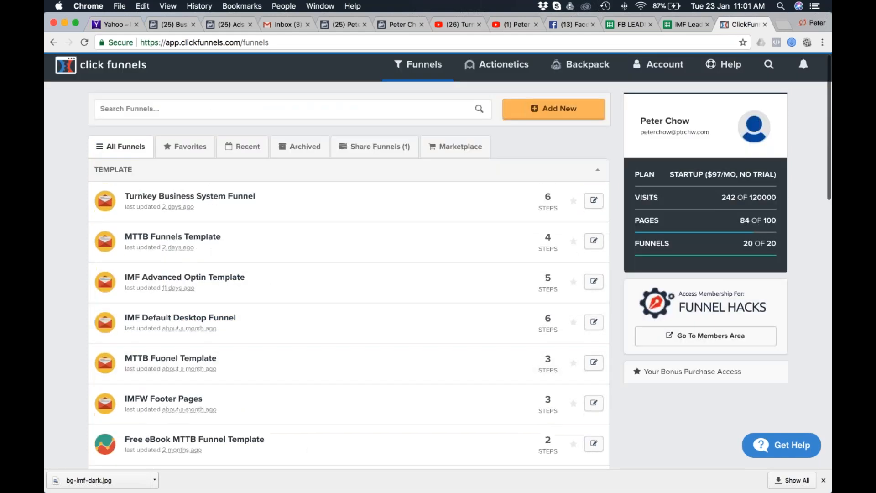
pyautogui.scroll(-5, 334, 356)
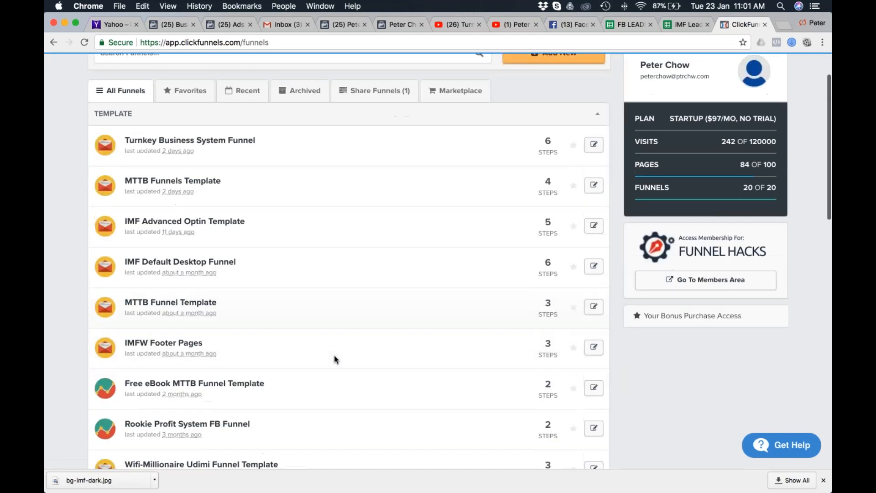
pyautogui.scroll(-3, 334, 355)
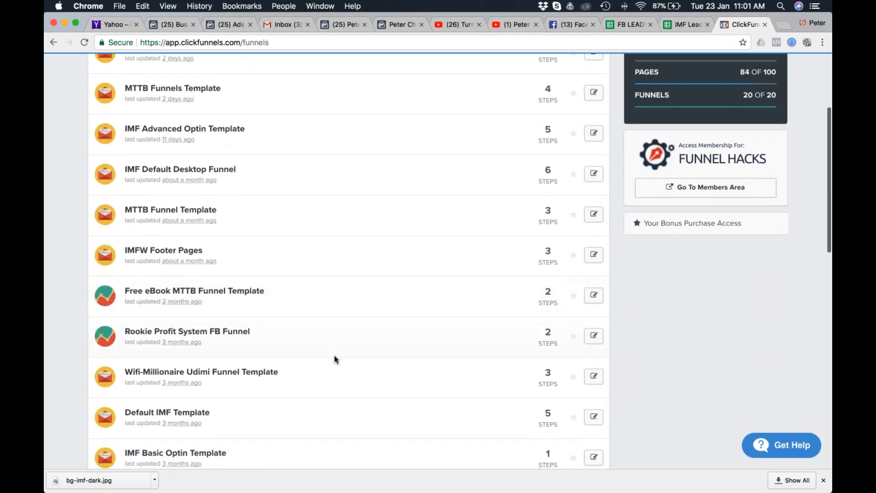
pyautogui.scroll(-6, 309, 330)
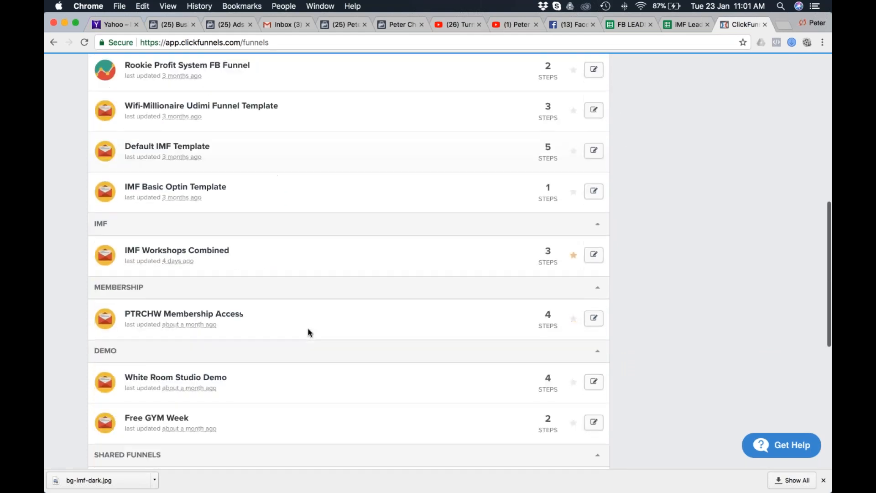
pyautogui.scroll(-6, 308, 332)
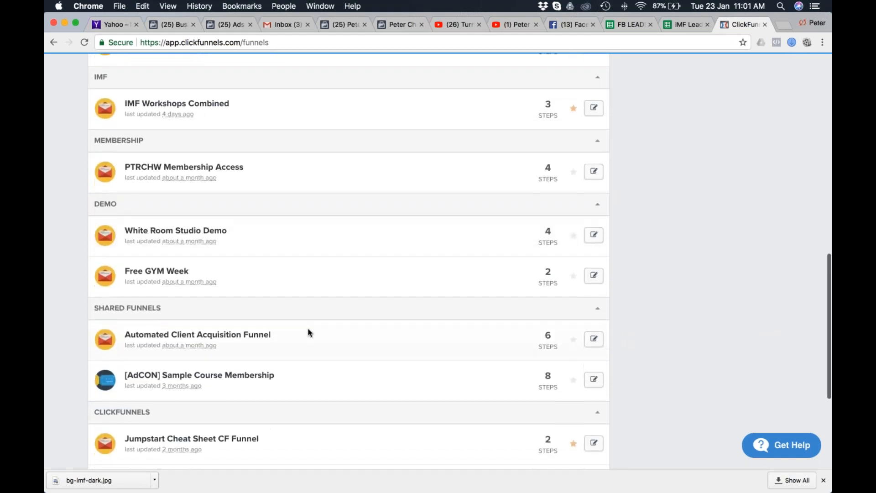
pyautogui.scroll(15, 309, 332)
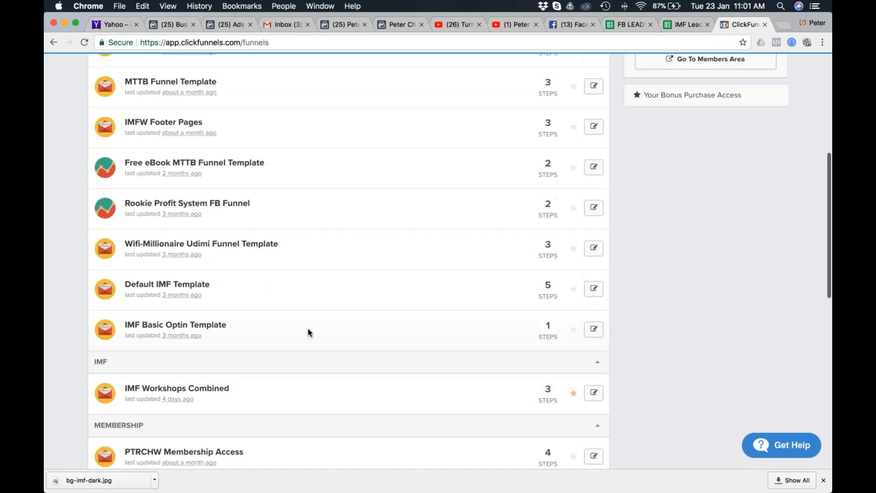
pyautogui.scroll(-1, 308, 332)
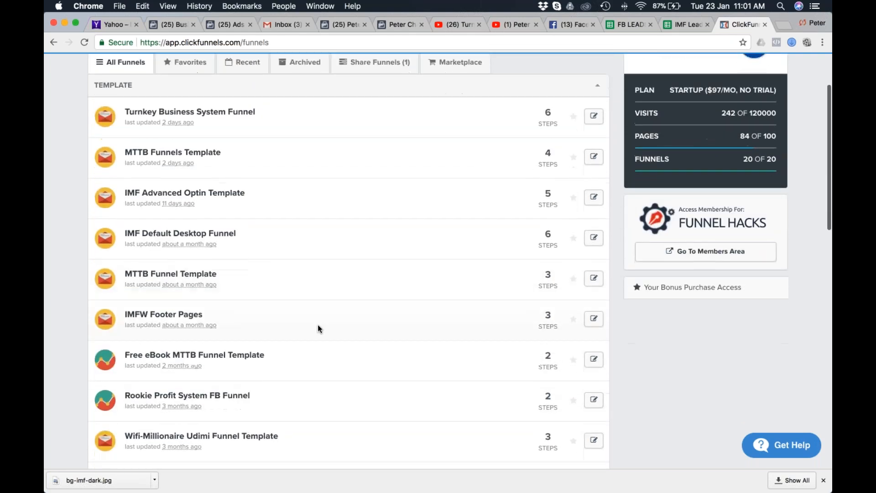
# Open the MTTB Funnels Template and preview its Rookie Profit System opt-in page, zoomed out to show the whole form.
pyautogui.click(201, 158)
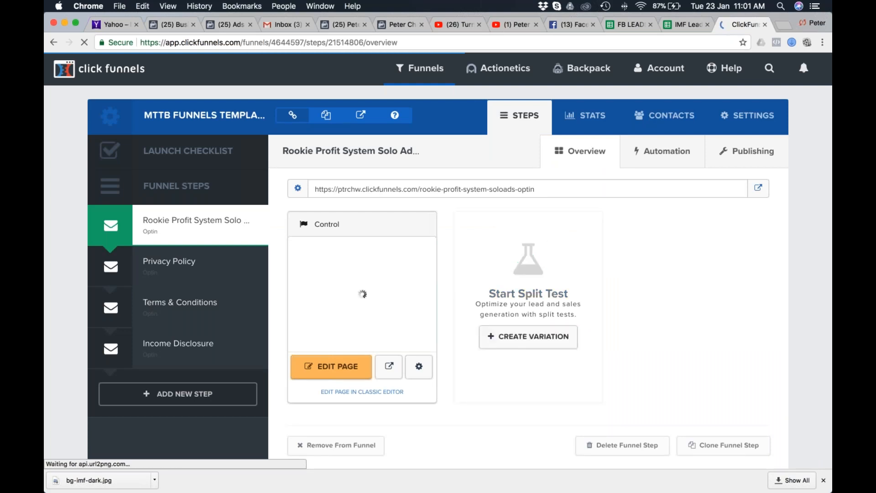
pyautogui.click(389, 368)
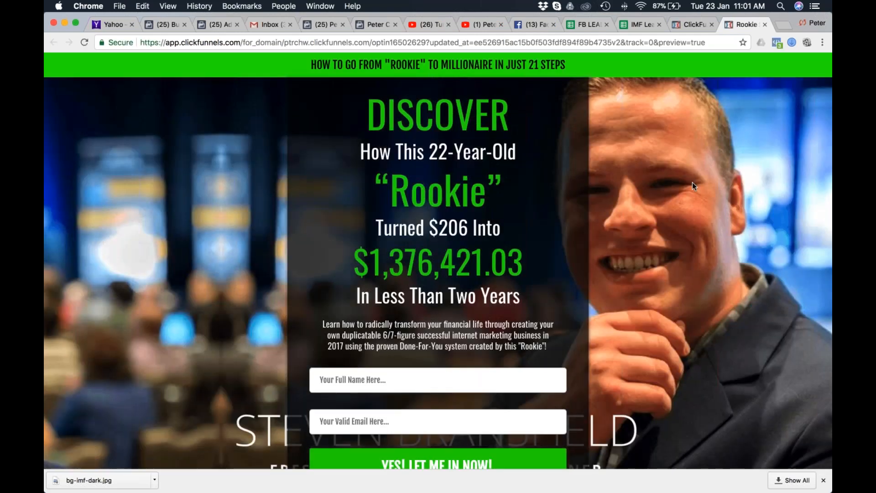
pyautogui.press('super+minus')
pyautogui.press('super+minus')
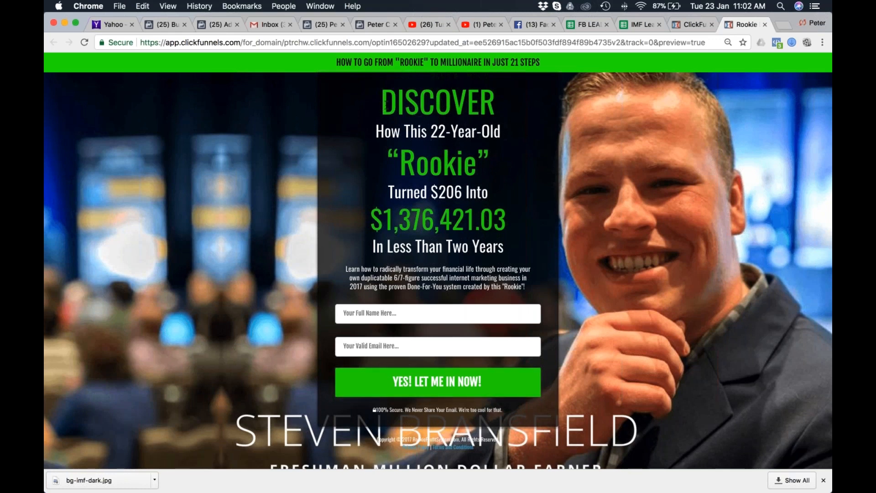
# Examine the Rookie opt-in page, highlighting its headline from "DISCOVER" to "In Less Than Two Years".
pyautogui.moveTo(384, 103); pyautogui.dragTo(538, 243)
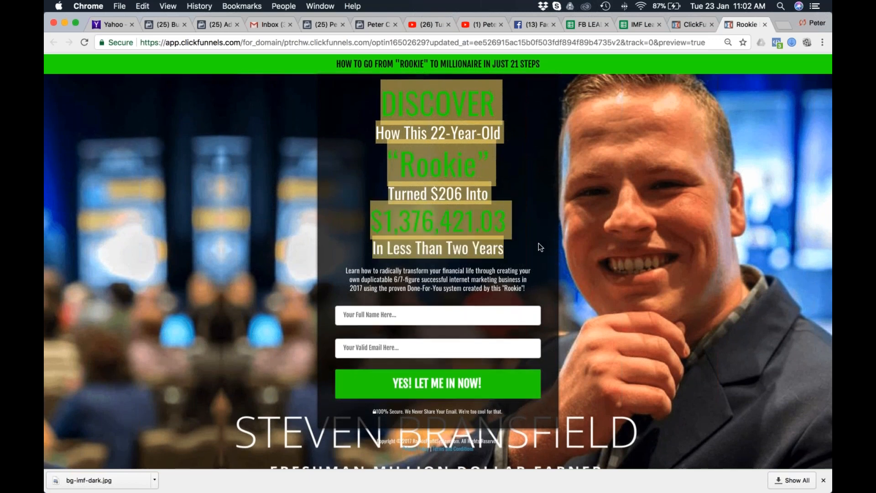
pyautogui.scroll(-1, 527, 252)
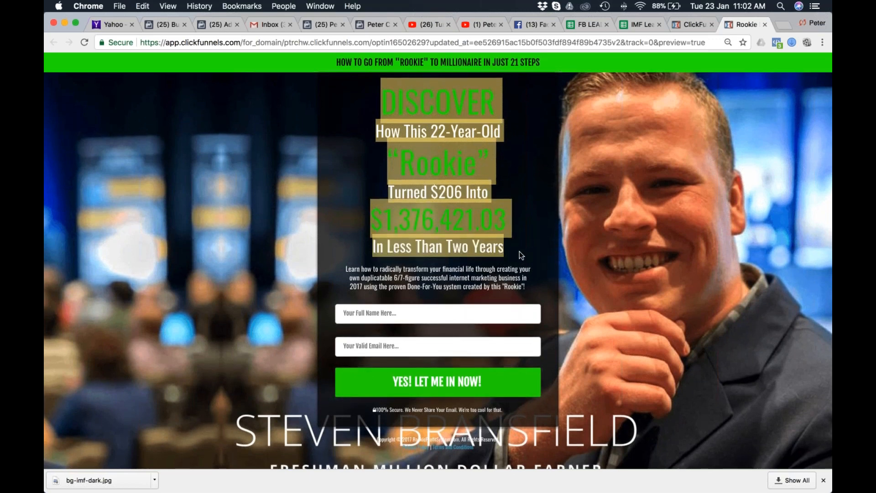
pyautogui.click(528, 253)
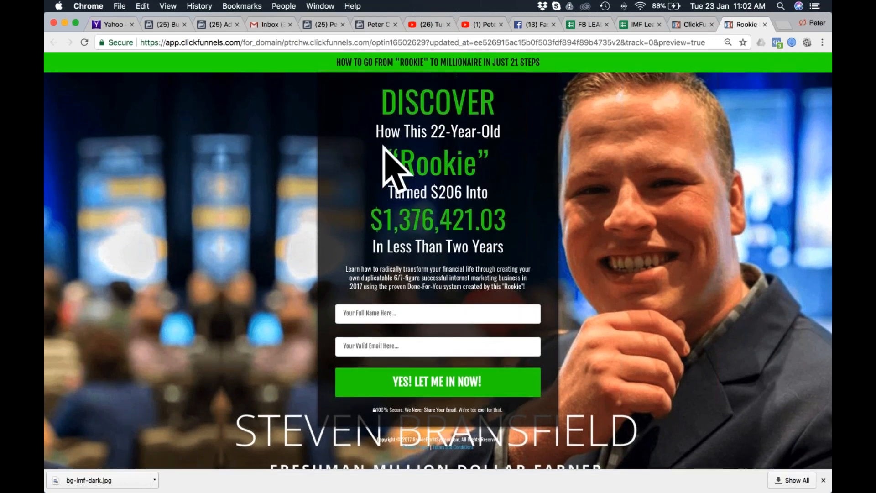
pyautogui.scroll(-1, 680, 333)
pyautogui.scroll(1, 703, 339)
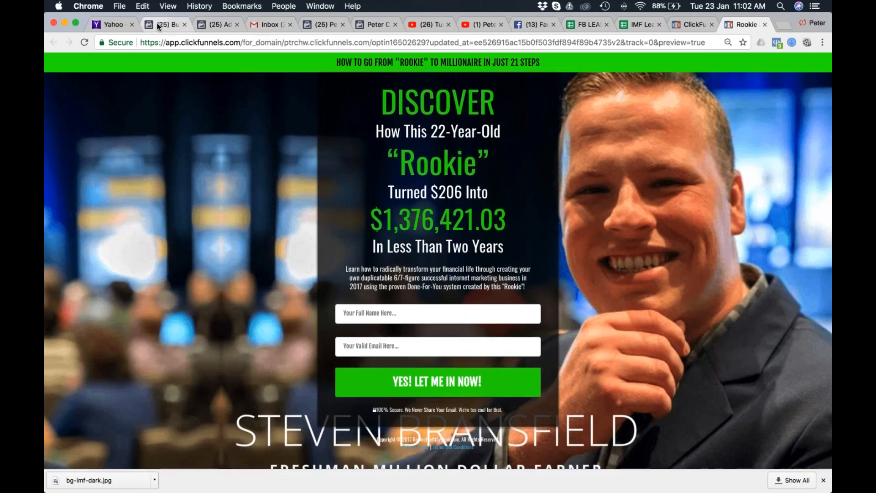
# Add a funnel step named 7-Figure Nest Egg Optin to the MTTB funnel and place it directly above Privacy Policy.
pyautogui.click(690, 25)
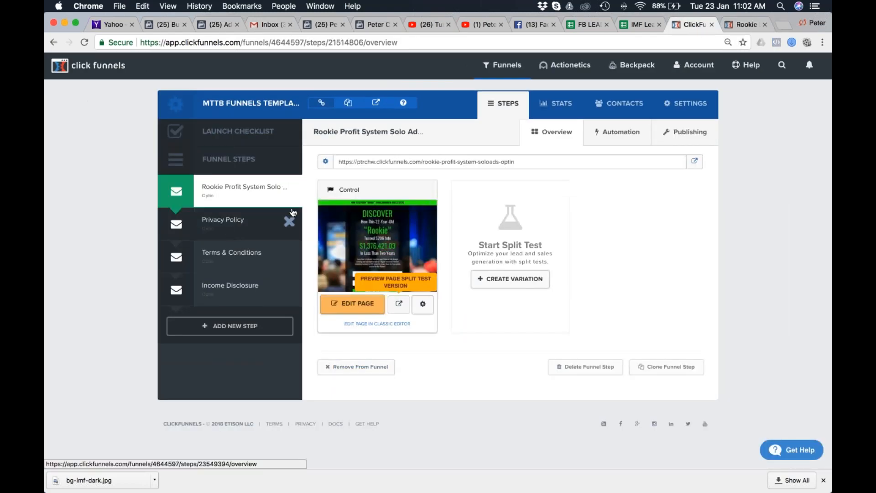
pyautogui.click(230, 326)
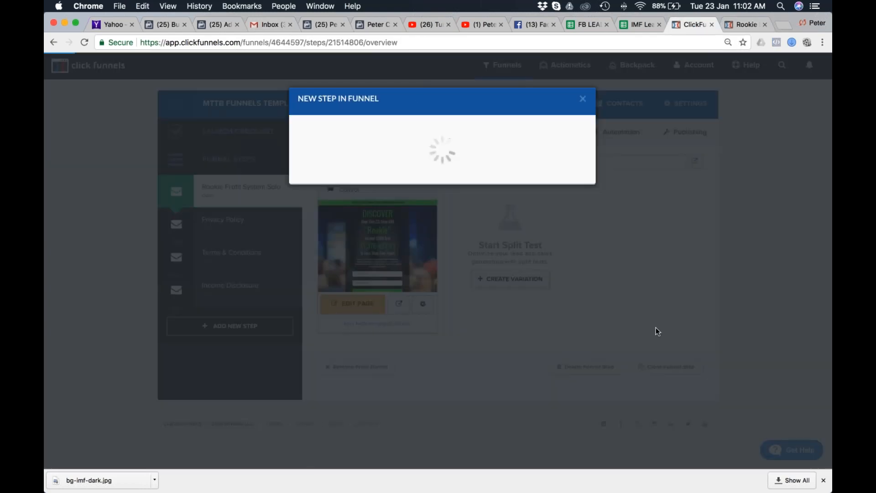
pyautogui.click(382, 158)
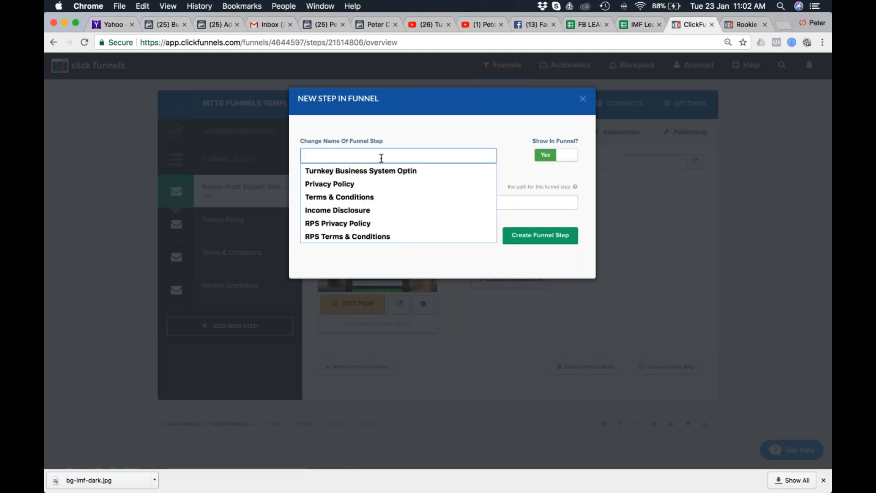
pyautogui.write('7.')
pyautogui.write('Figure Nest Egg Optin')
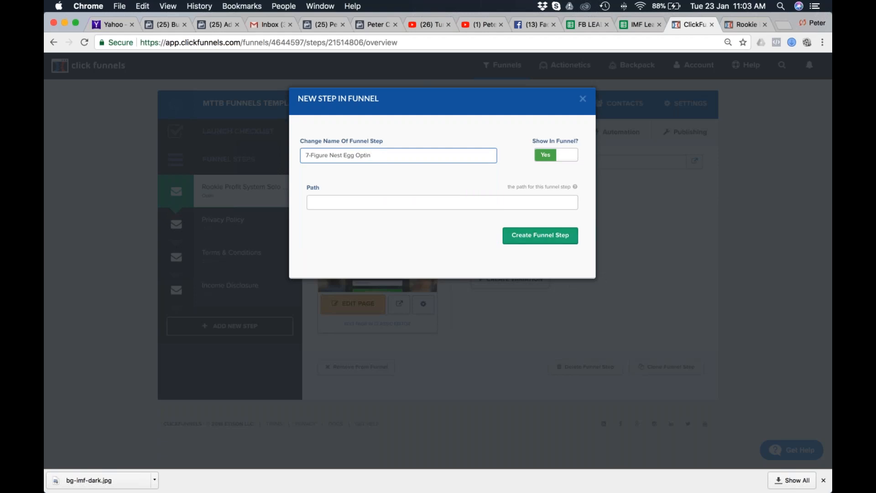
pyautogui.click(536, 240)
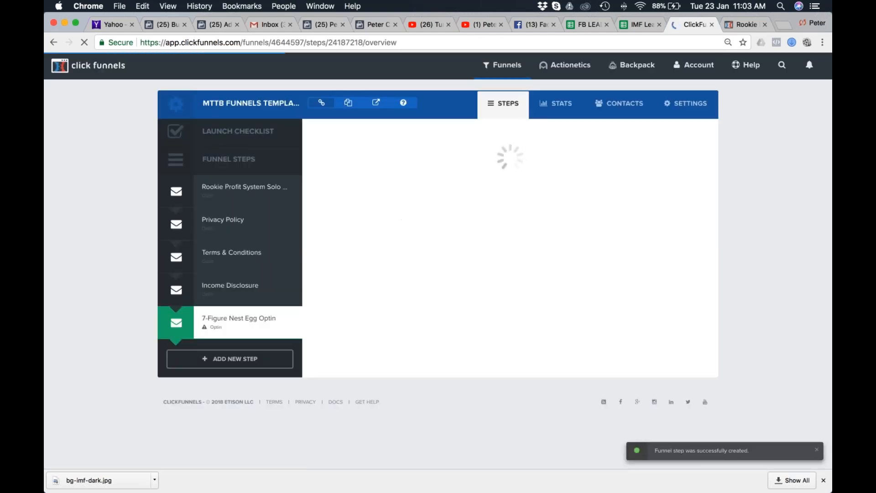
pyautogui.moveTo(203, 321); pyautogui.dragTo(204, 249)
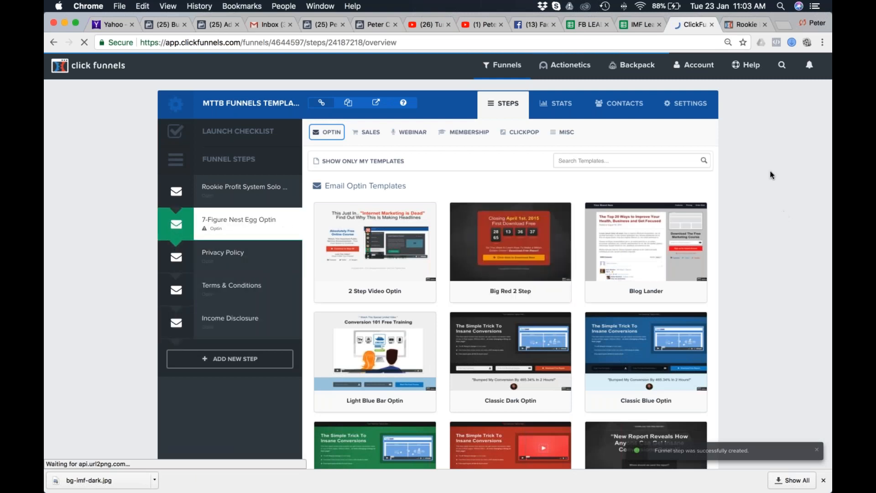
# Browse the email opt-in templates and apply the Optin Blank Start template to the 7-Figure Nest Egg Optin step.
pyautogui.moveTo(593, 285)
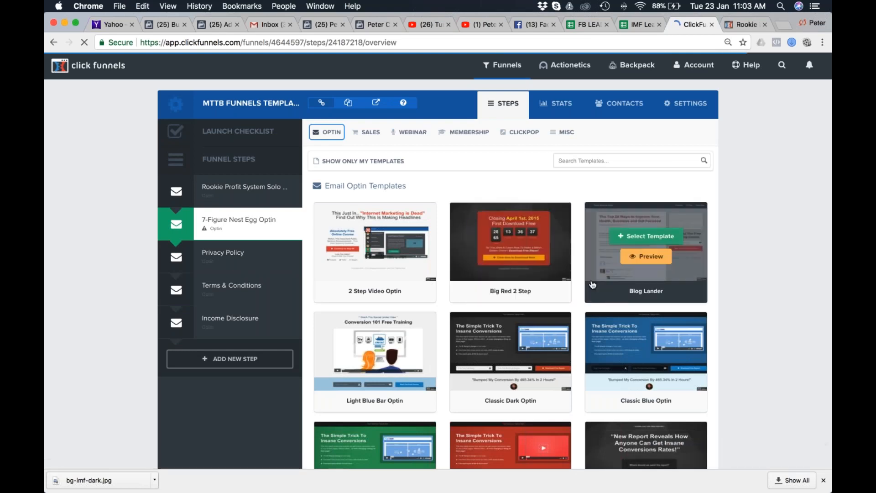
pyautogui.scroll(-10, 511, 261)
pyautogui.scroll(-10, 510, 260)
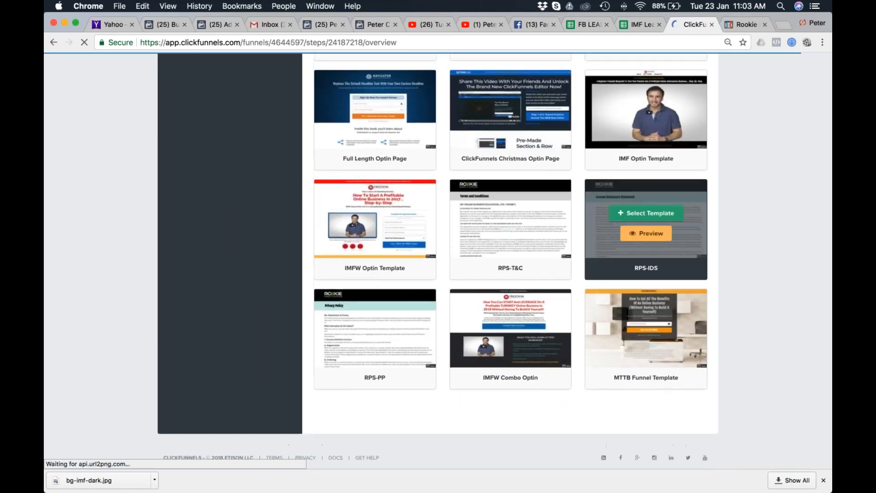
pyautogui.scroll(10, 650, 287)
pyautogui.scroll(10, 650, 287)
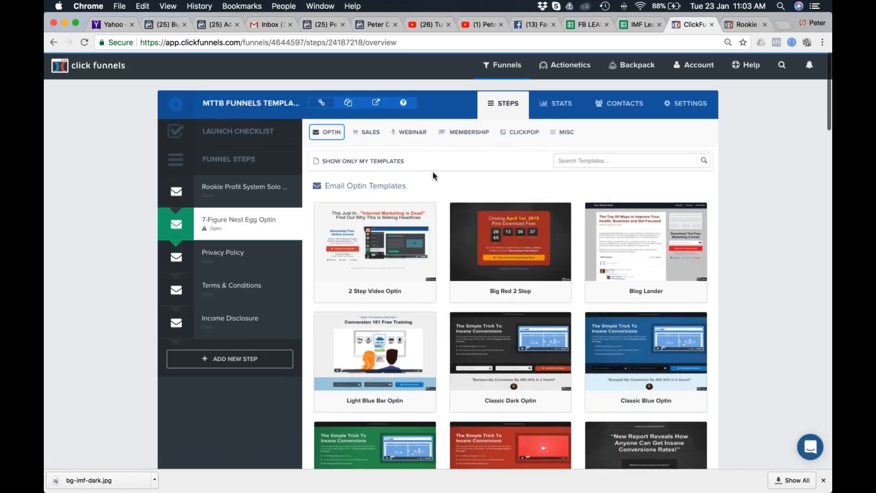
pyautogui.scroll(-2, 459, 183)
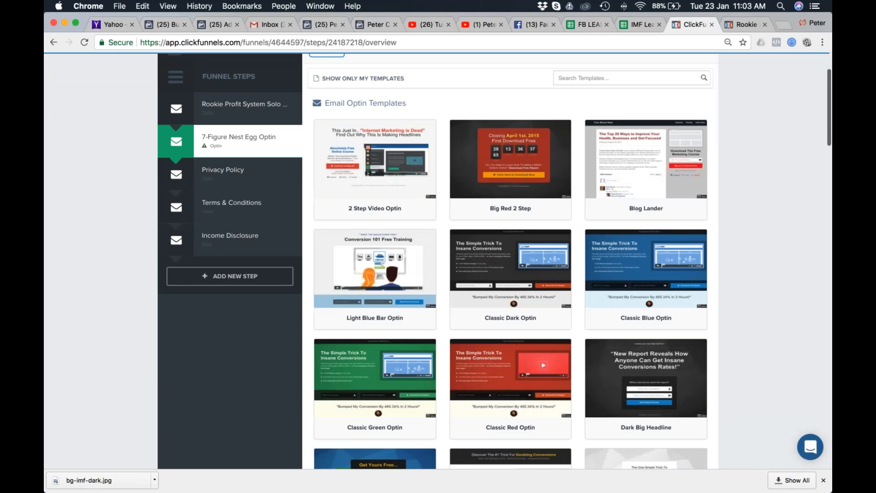
pyautogui.scroll(-2, 510, 274)
pyautogui.scroll(-20, 518, 172)
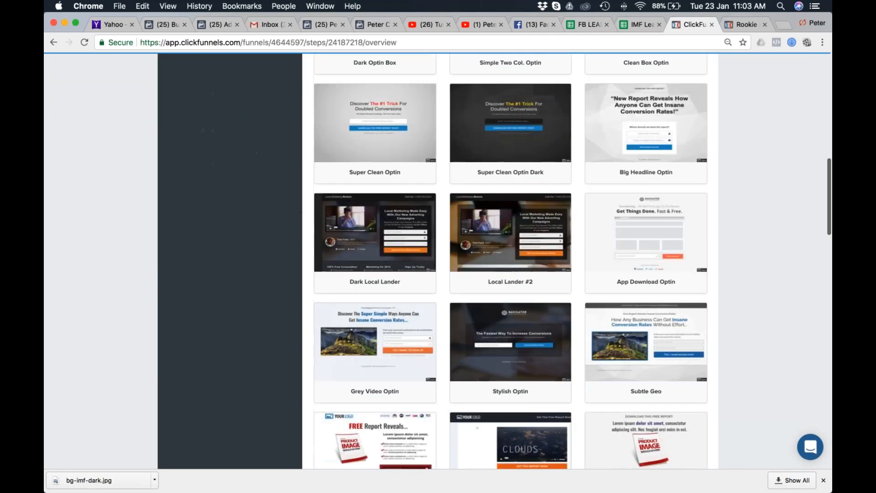
pyautogui.scroll(2, 646, 172)
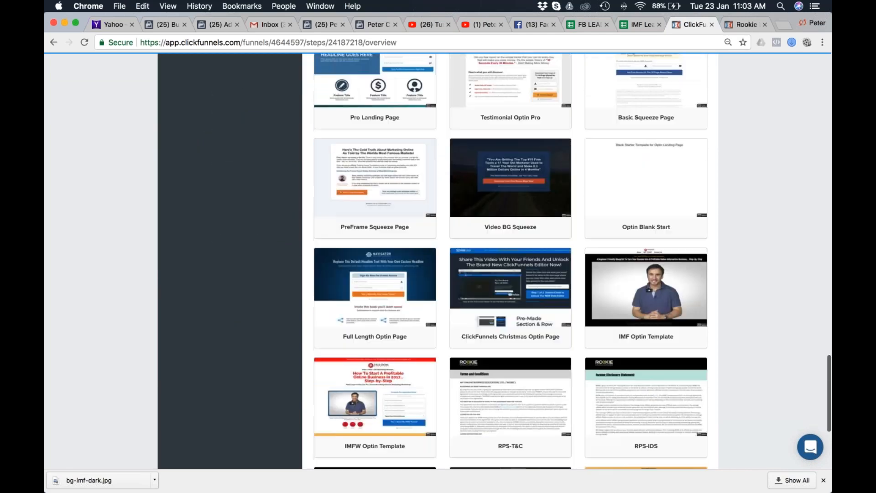
pyautogui.click(645, 172)
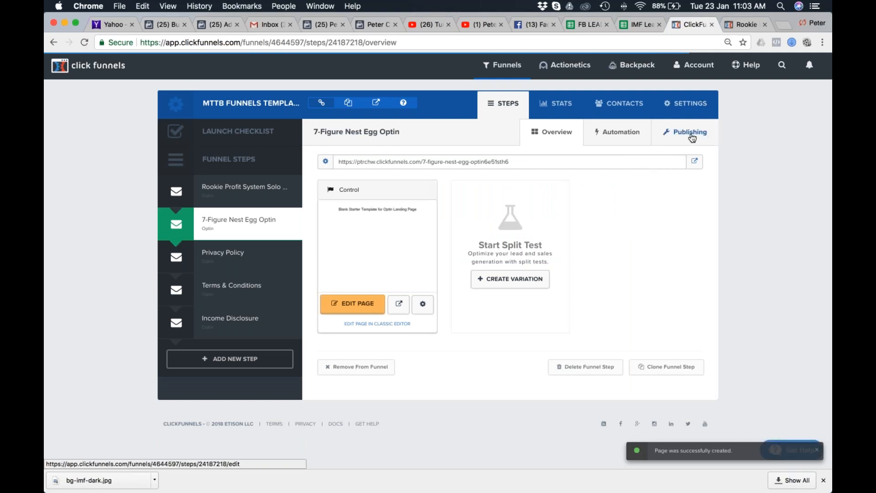
# Open the MTTB funnel's settings, highlight the funnel name and examine the Share Funnel option.
pyautogui.click(693, 105)
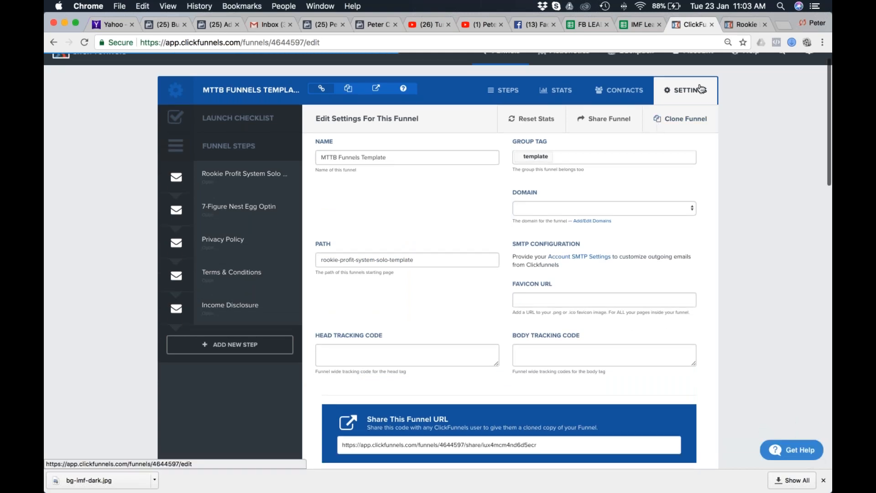
pyautogui.moveTo(203, 89); pyautogui.dragTo(297, 89)
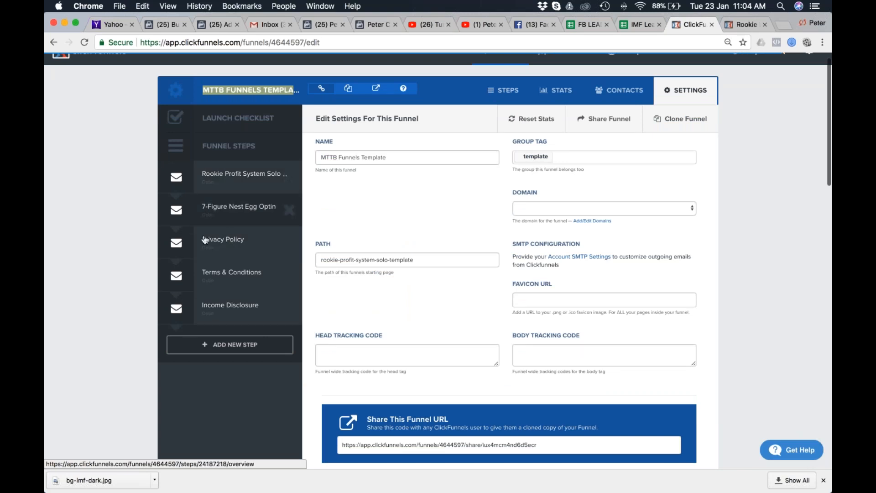
pyautogui.scroll(5, 581, 107)
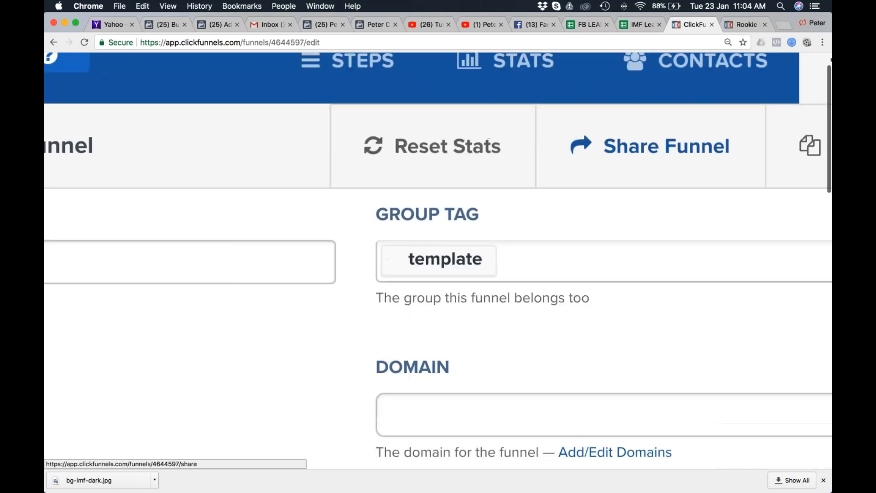
# Open the publishing settings of the Rookie Profit System Solo Ads Optin step and highlight its path.
pyautogui.press('super+0')
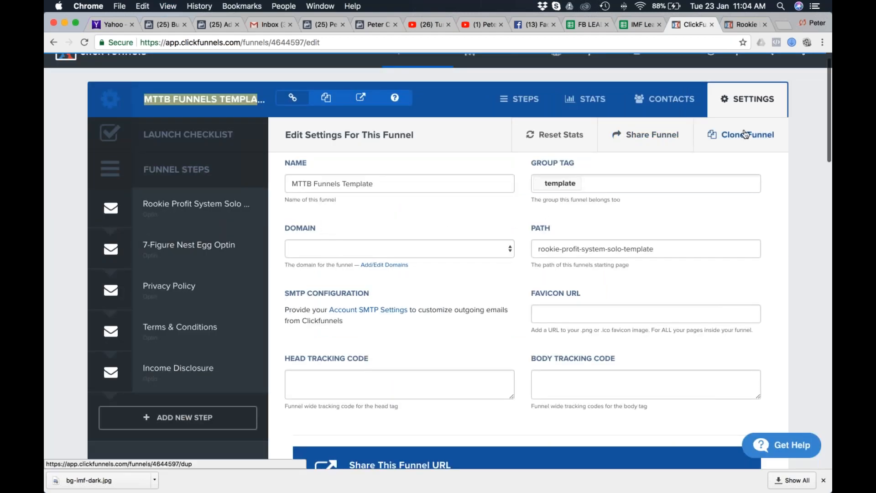
pyautogui.click(527, 100)
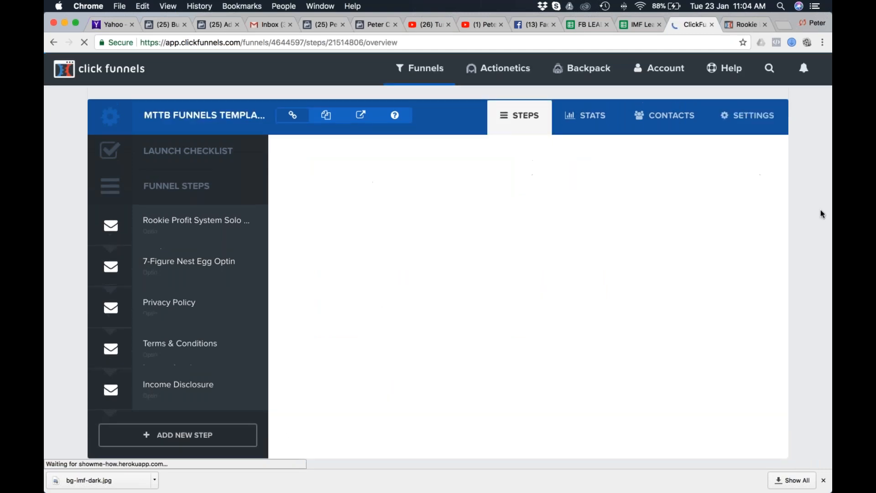
pyautogui.click(748, 154)
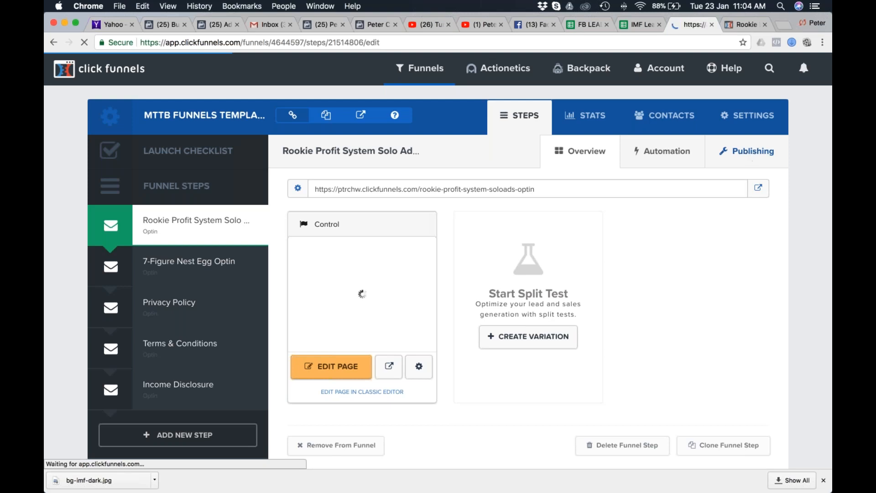
pyautogui.moveTo(665, 206); pyautogui.dragTo(536, 206)
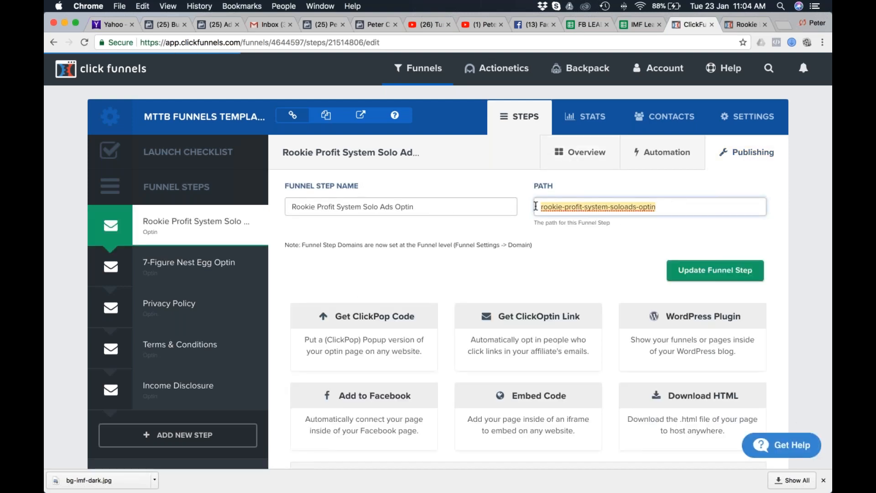
pyautogui.click(541, 254)
# Try to shorten the 7-Figure Nest Egg Optin step's path to 7-figure-nest-egg-optin and check the ending of its URL.
pyautogui.click(197, 268)
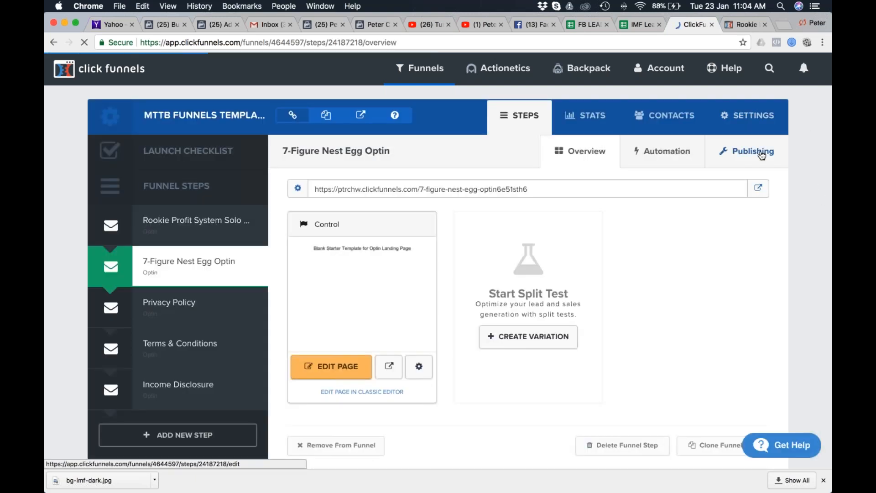
pyautogui.click(752, 151)
pyautogui.moveTo(667, 208); pyautogui.dragTo(618, 208)
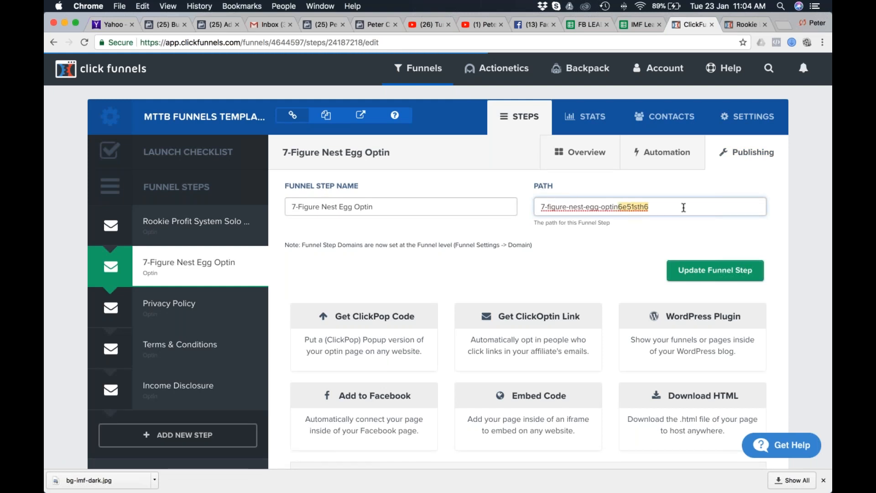
pyautogui.press('BackSpace')
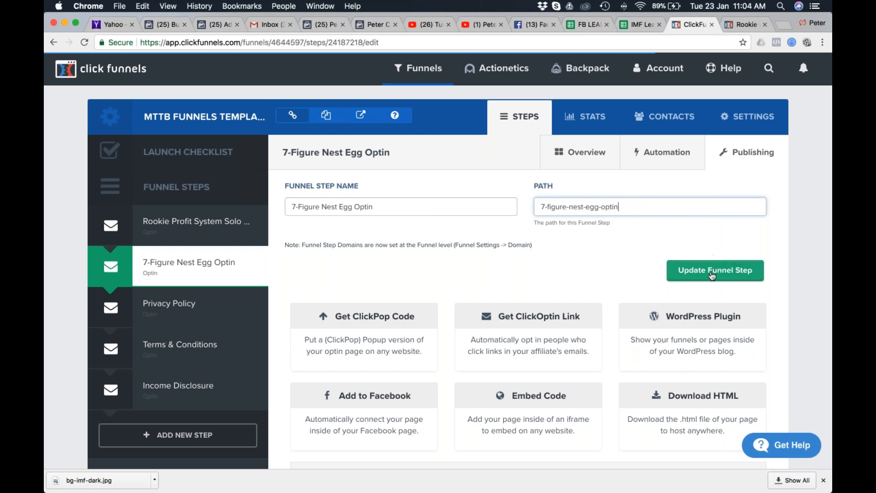
pyautogui.click(710, 274)
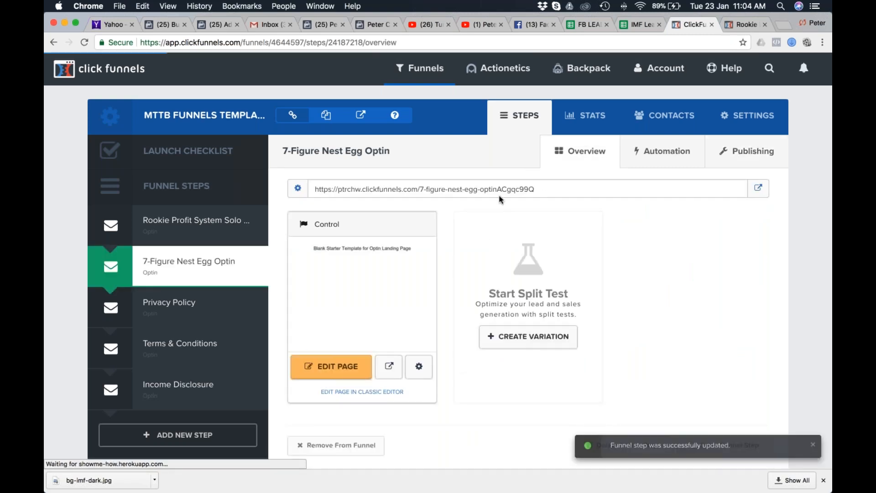
pyautogui.moveTo(497, 189); pyautogui.dragTo(535, 189)
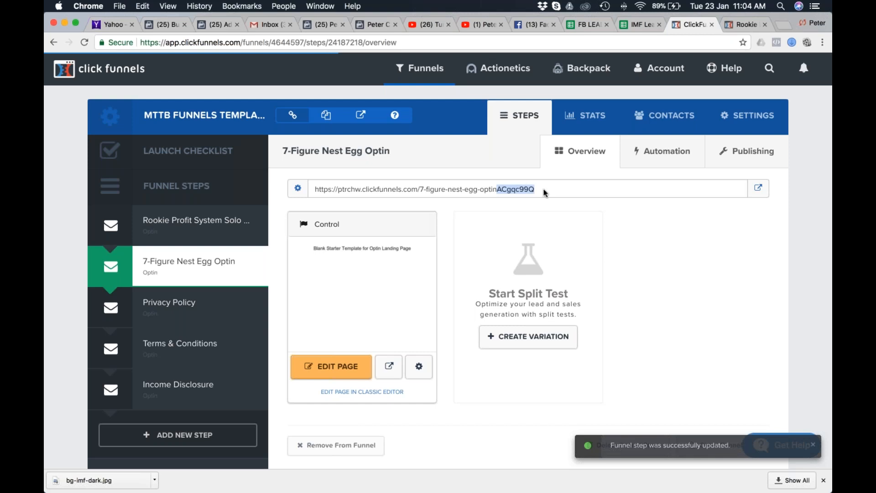
# Rename the funnel step as My 7-Figure Nest Egg Optin and update it with the path my-7-figure-nest-egg-optin.
pyautogui.click(752, 153)
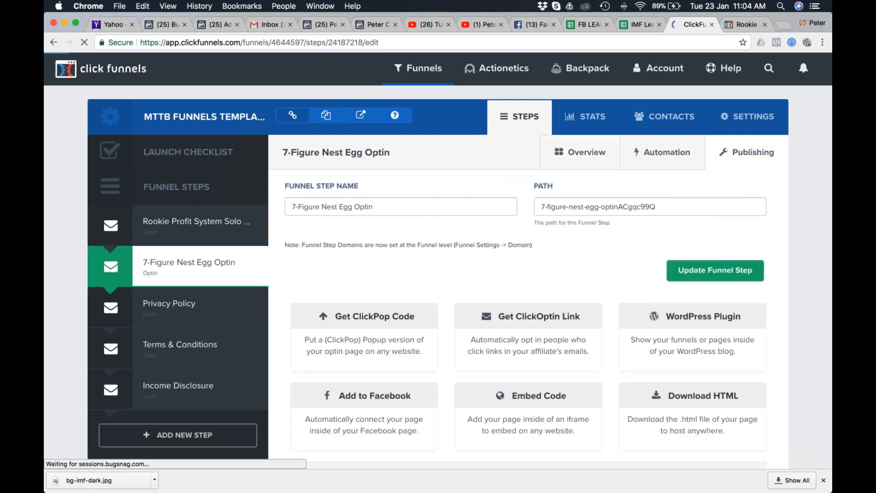
pyautogui.moveTo(623, 206); pyautogui.dragTo(656, 206)
pyautogui.press('BackSpace')
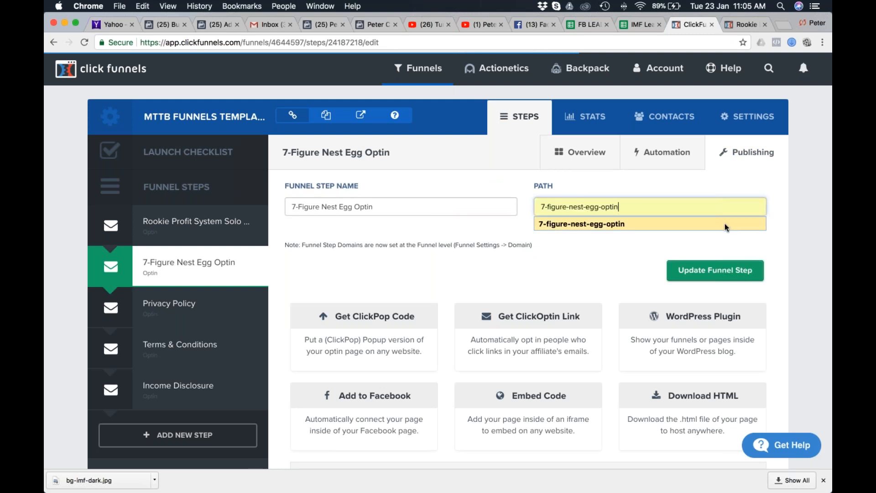
pyautogui.click(542, 207)
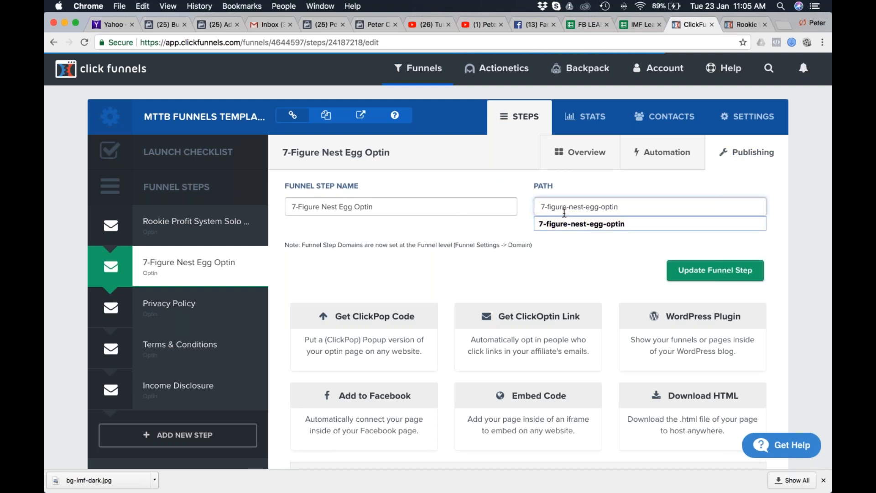
pyautogui.write('my-')
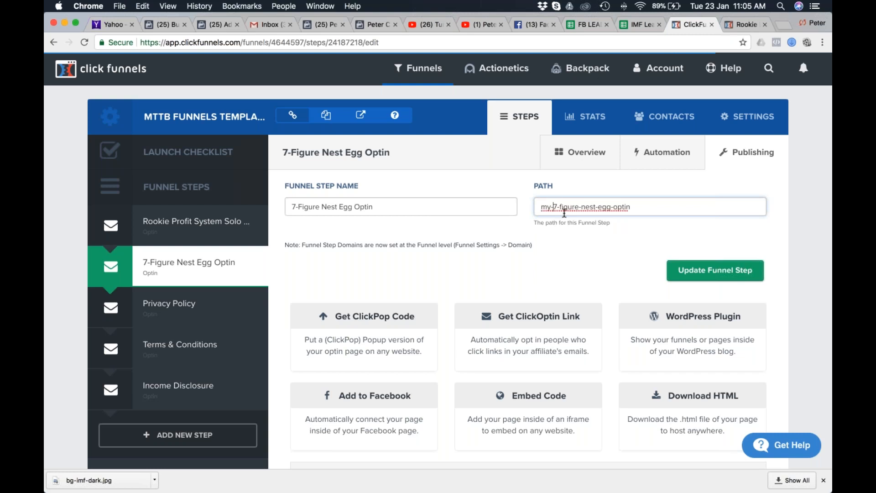
pyautogui.click(292, 207)
pyautogui.write('My')
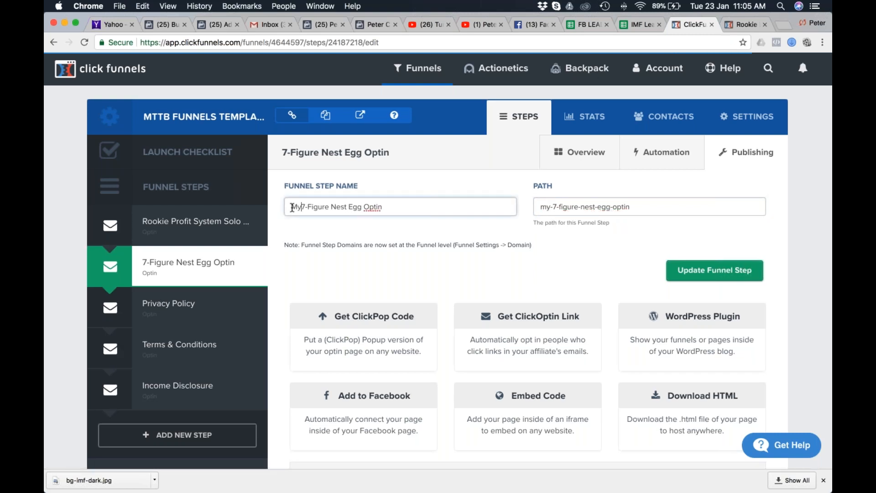
pyautogui.click(705, 273)
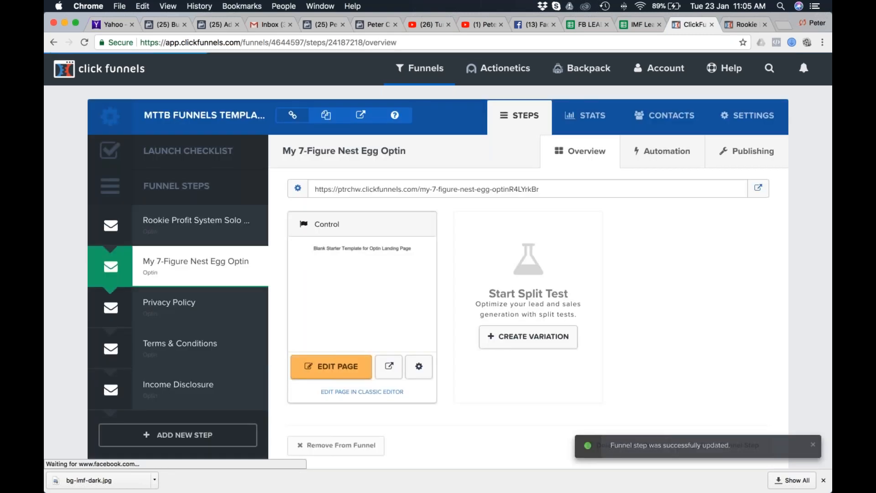
pyautogui.scroll(-1, 561, 181)
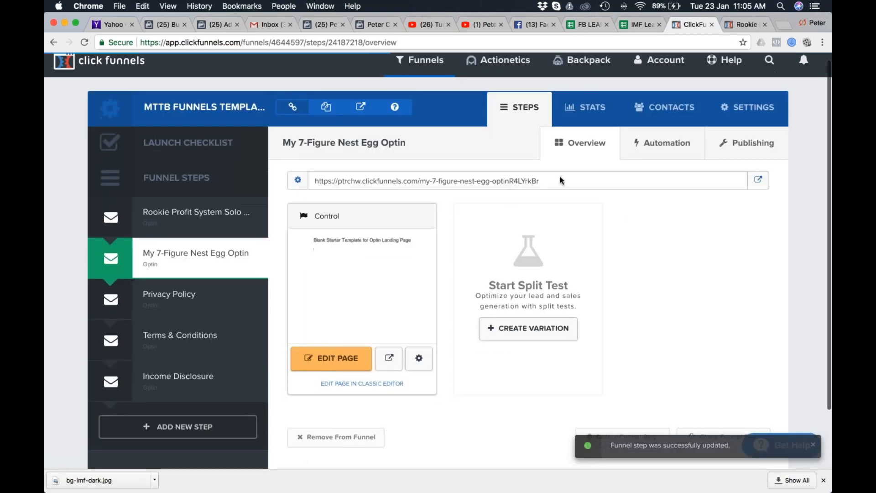
# Set the My 7-Figure Nest Egg Optin step's path to my-7figure-nest-egg-optin, update the step and highlight its URL.
pyautogui.click(748, 142)
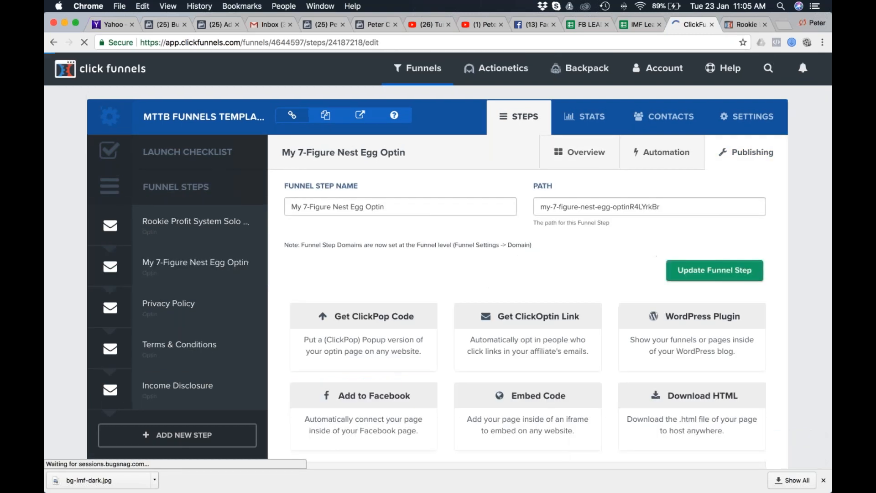
pyautogui.press('BackSpace')
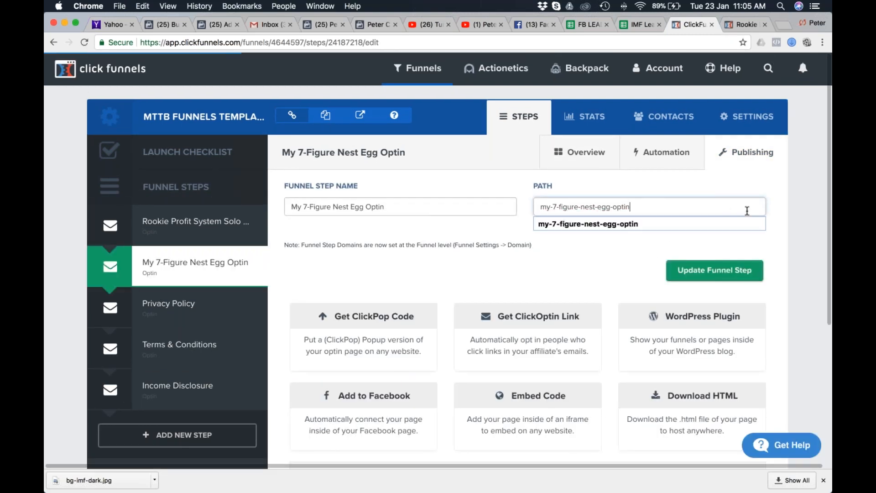
pyautogui.click(554, 228)
pyautogui.click(557, 207)
pyautogui.press('BackSpace')
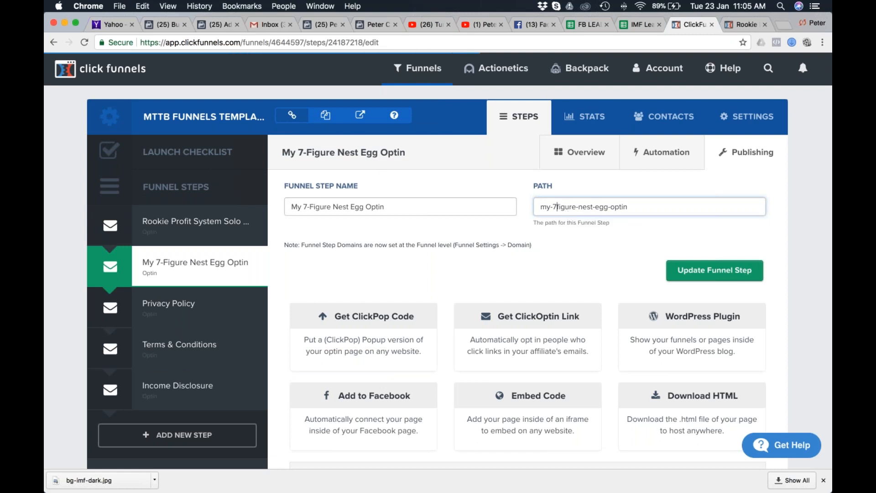
pyautogui.press('Return')
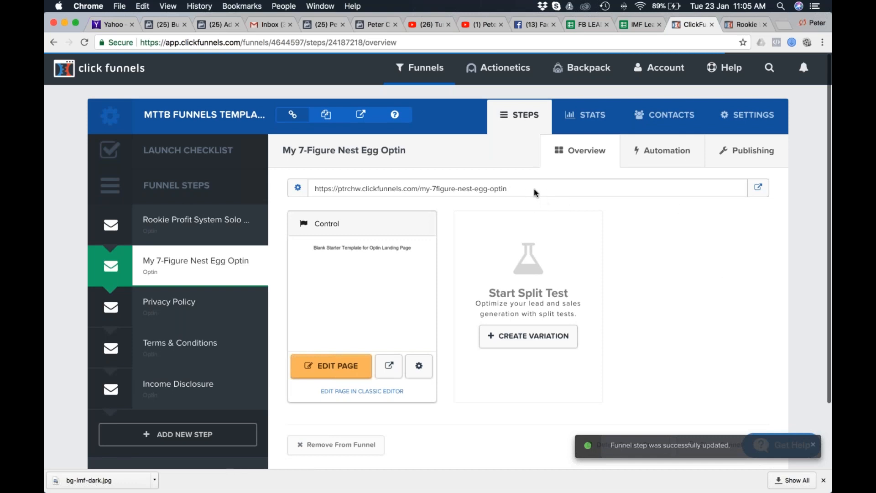
pyautogui.moveTo(507, 188); pyautogui.dragTo(315, 189)
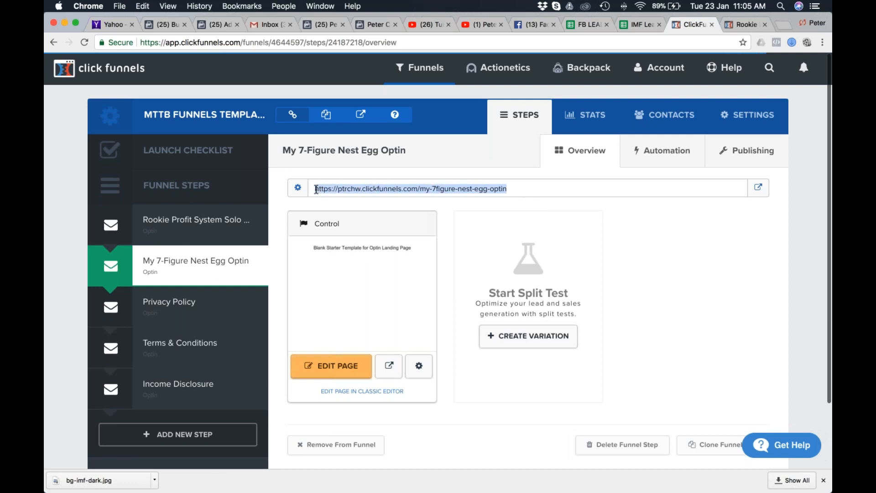
pyautogui.click(751, 284)
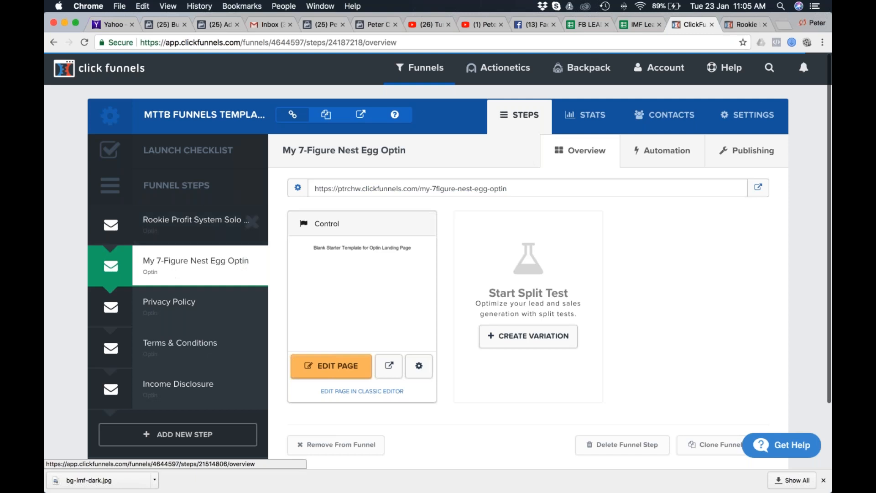
# Open the My 7-Figure Nest Egg Optin page in the editor and view the original My 7 Figure Nest Egg opt-in page in Safari.
pyautogui.click(330, 372)
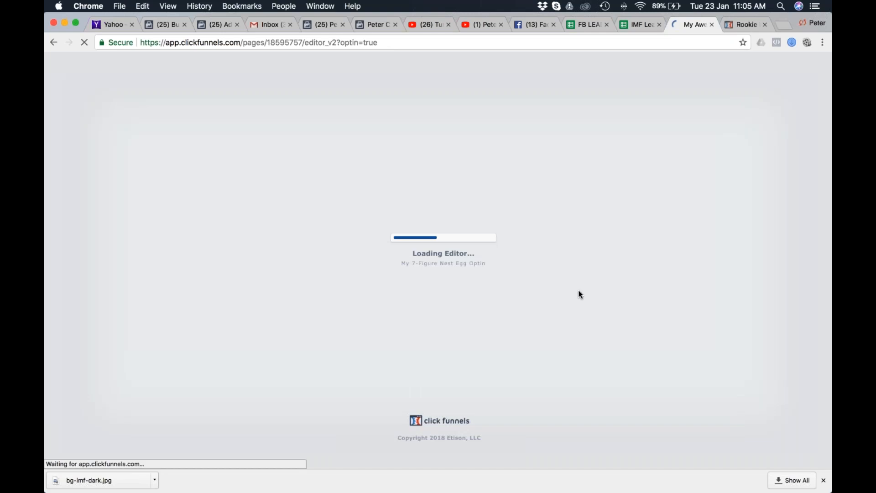
pyautogui.press('super+Tab')
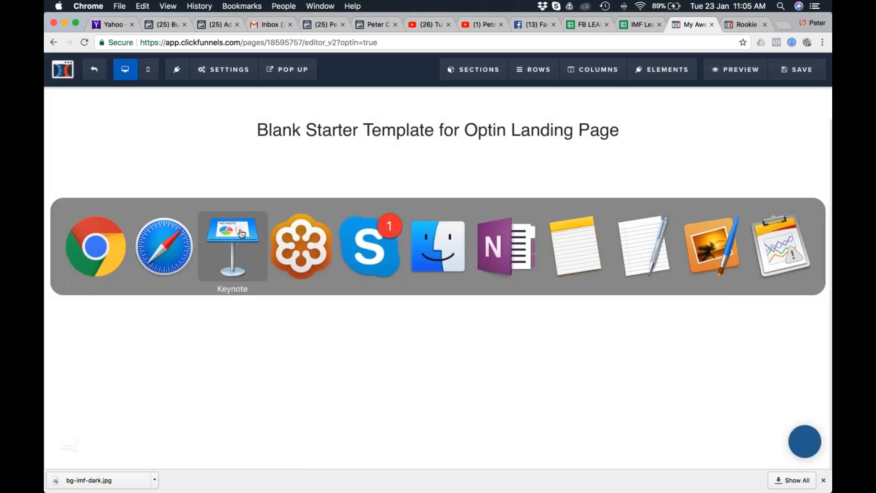
pyautogui.click(163, 246)
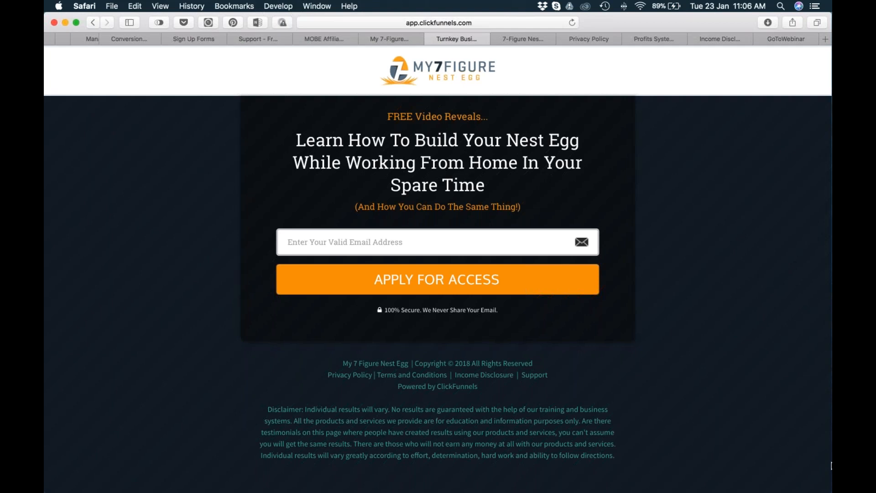
pyautogui.press('super+Tab')
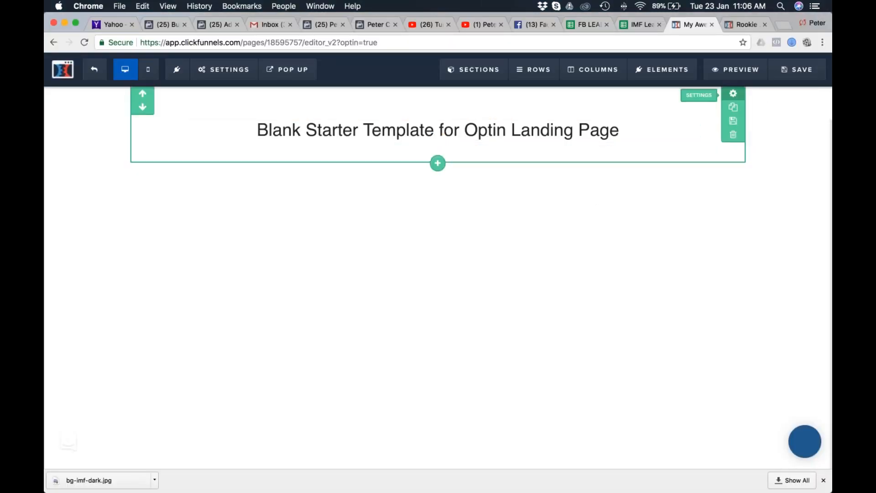
# Set the headline section's width to Full Page and its background colour to white (#ffffff).
pyautogui.click(733, 93)
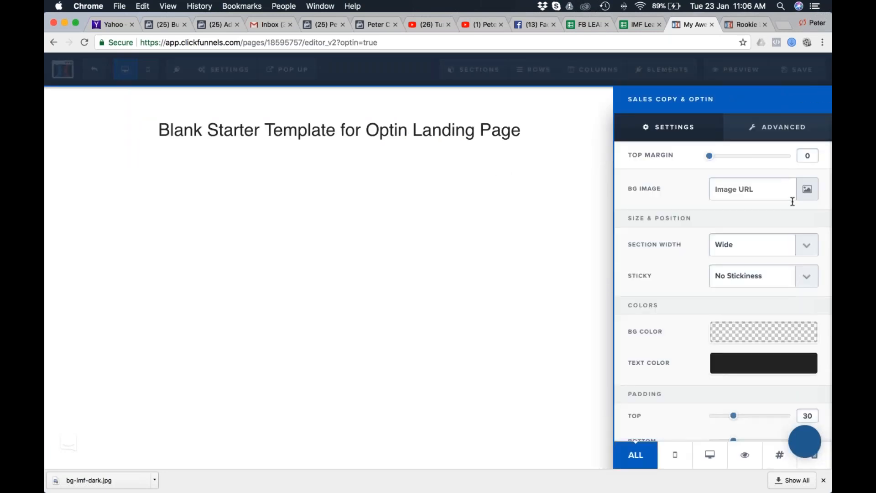
pyautogui.click(810, 247)
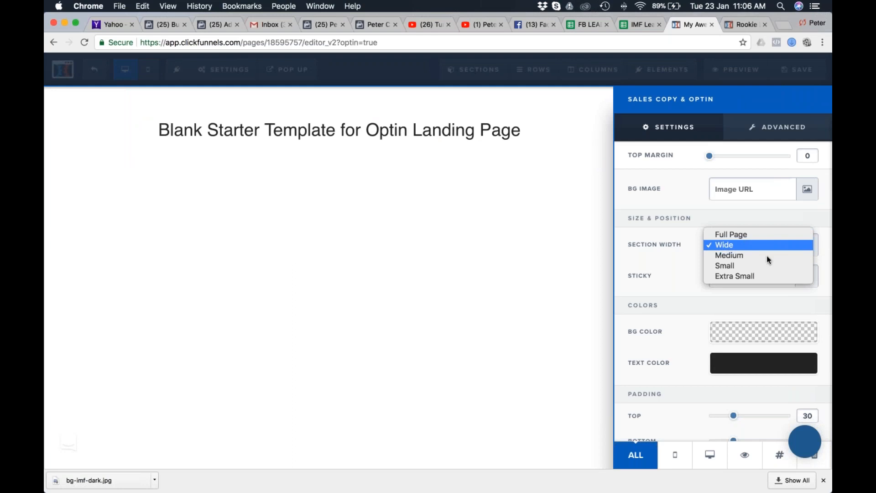
pyautogui.click(754, 233)
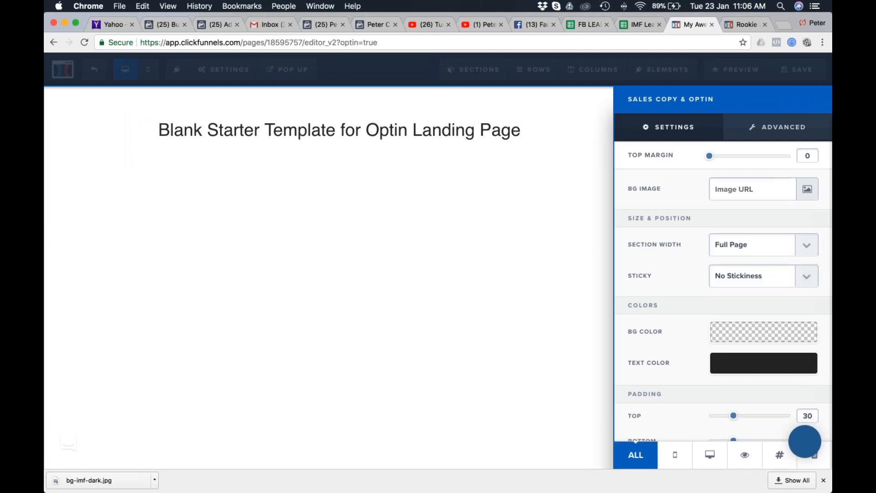
pyautogui.click(524, 250)
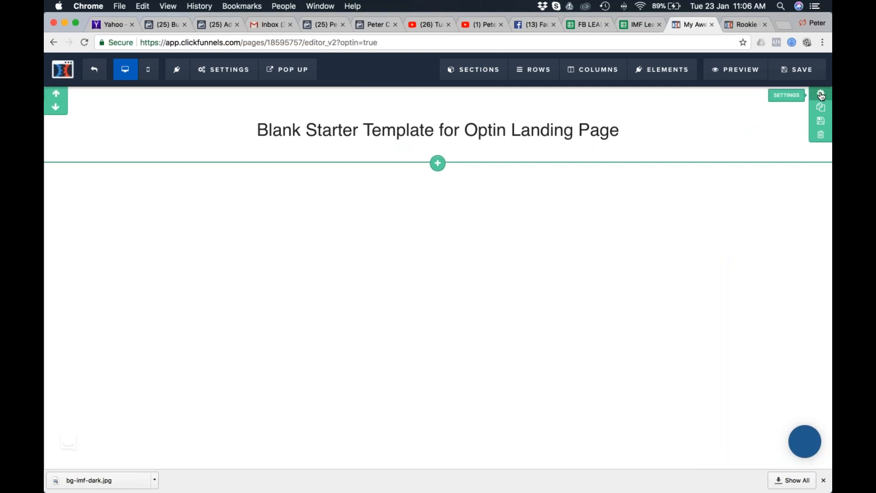
pyautogui.click(821, 95)
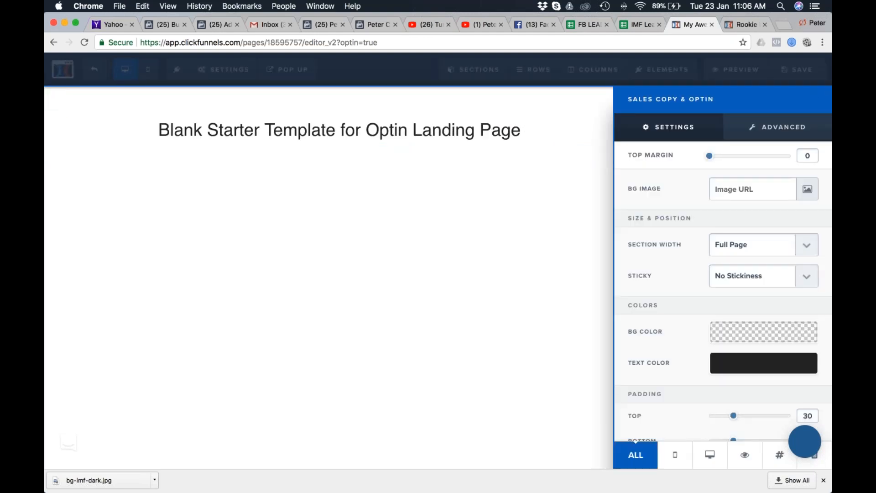
pyautogui.click(757, 333)
pyautogui.click(700, 214)
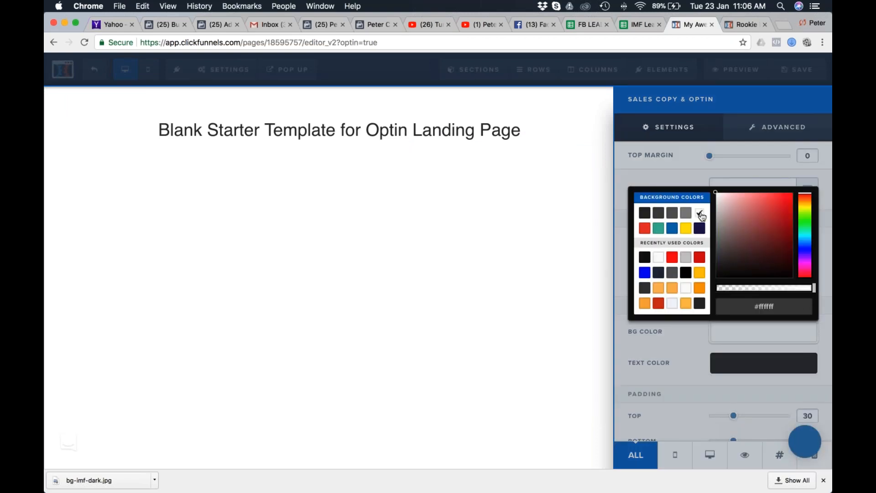
pyautogui.click(524, 253)
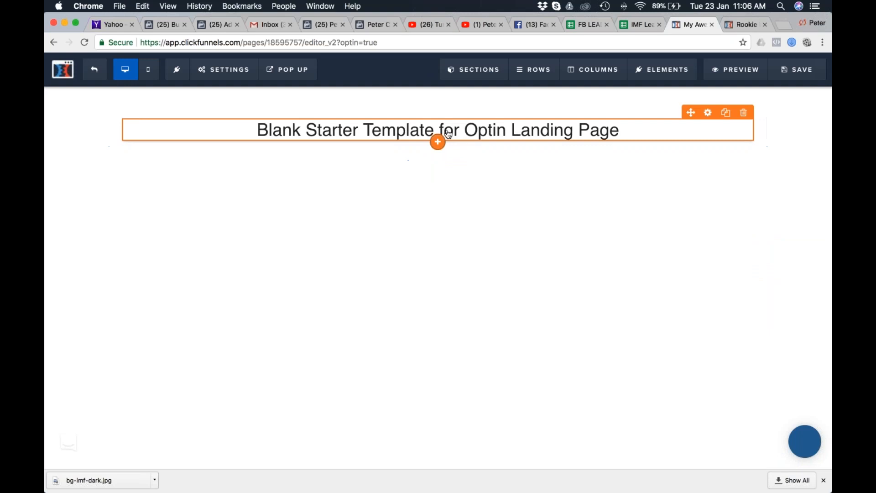
# Add an image element directly below the Blank Starter Template headline.
pyautogui.click(438, 142)
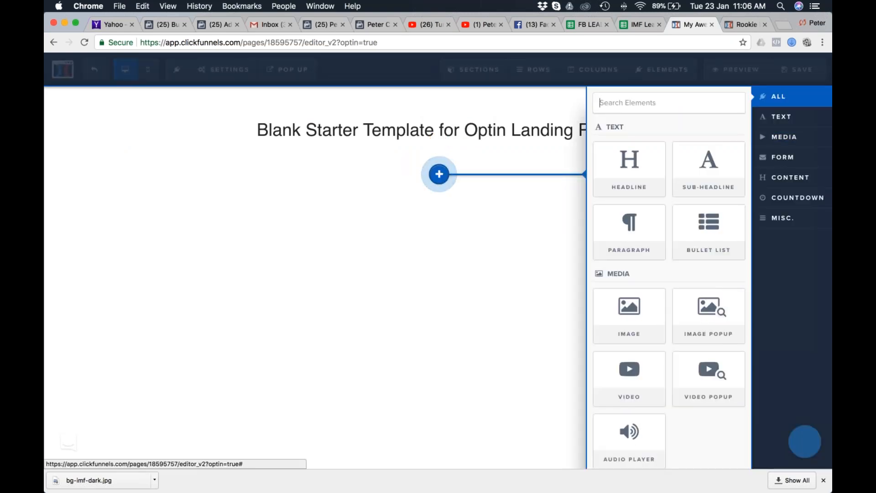
pyautogui.click(632, 307)
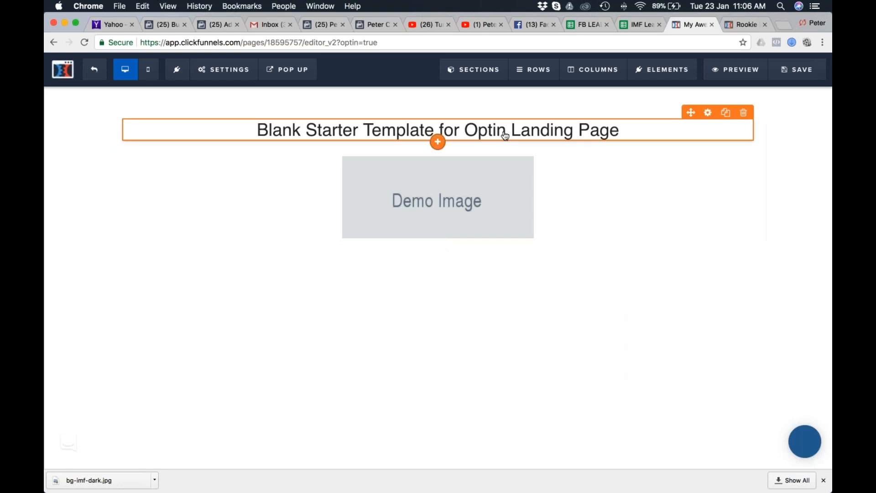
# Delete the Blank Starter Template headline and open the demo image's settings.
pyautogui.click(744, 113)
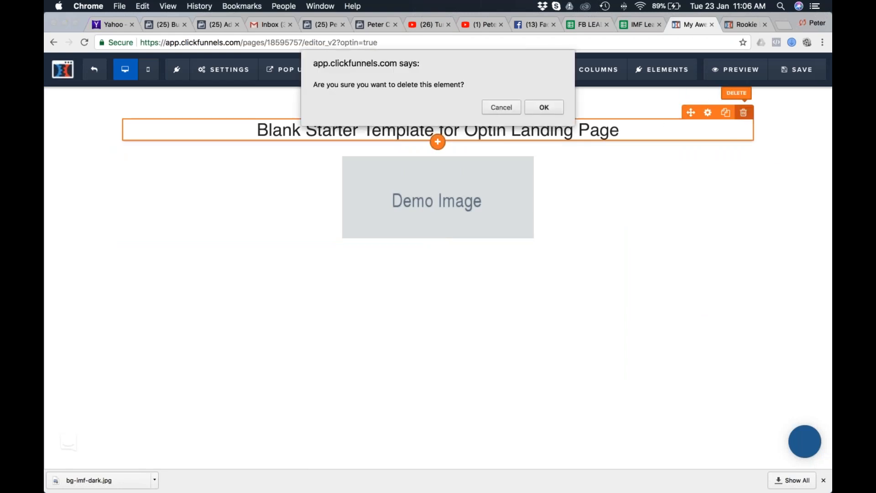
pyautogui.click(546, 107)
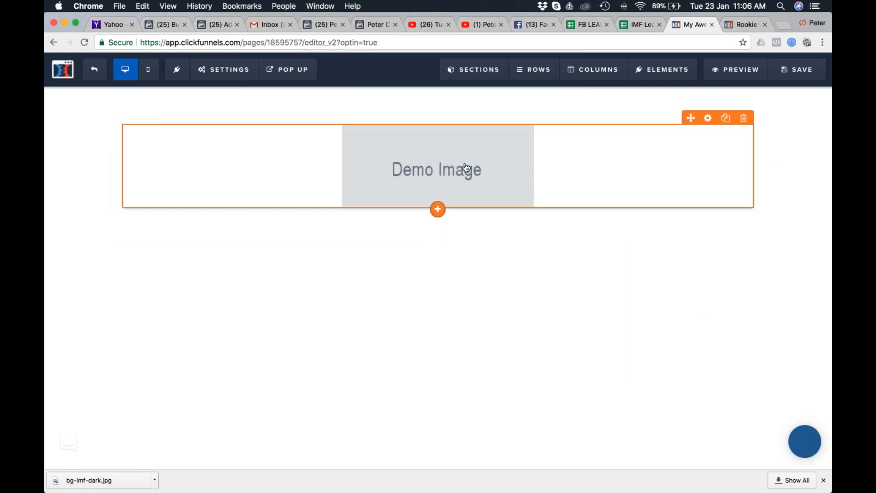
pyautogui.click(467, 167)
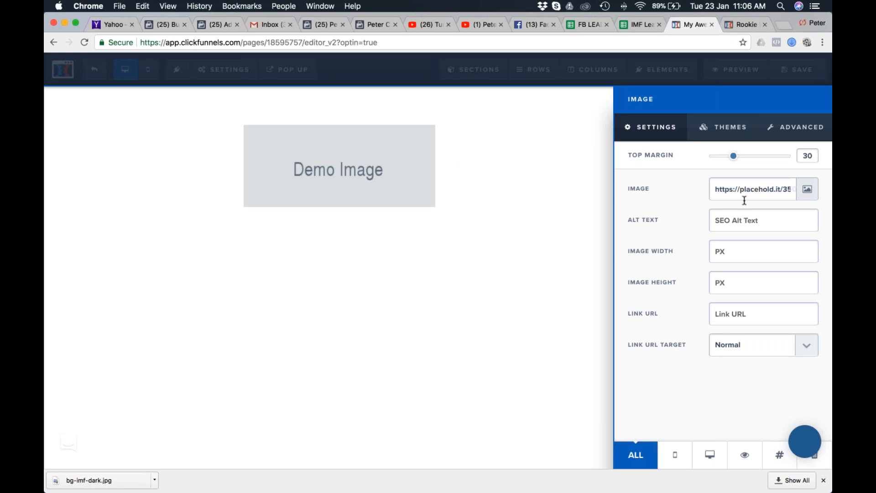
# Switch to Safari and find the My 7 Figure Nest Egg product logos on the MOBE affiliate support page.
pyautogui.press('super+Tab')
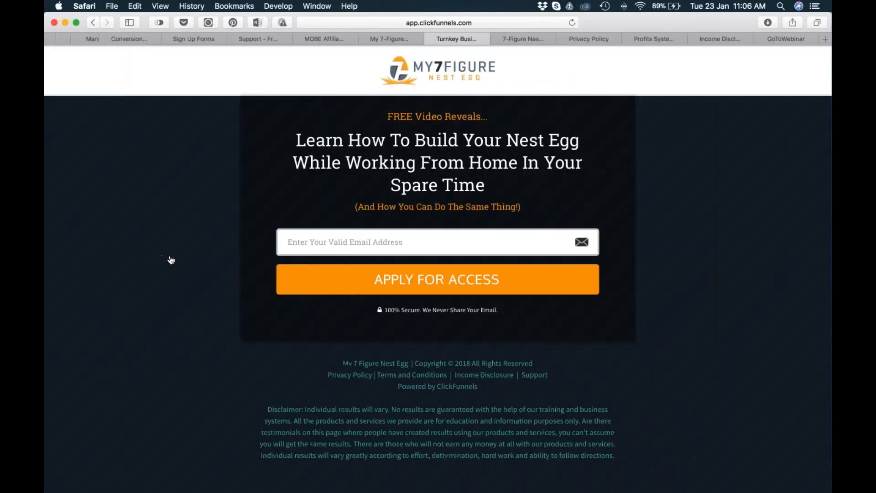
pyautogui.click(396, 39)
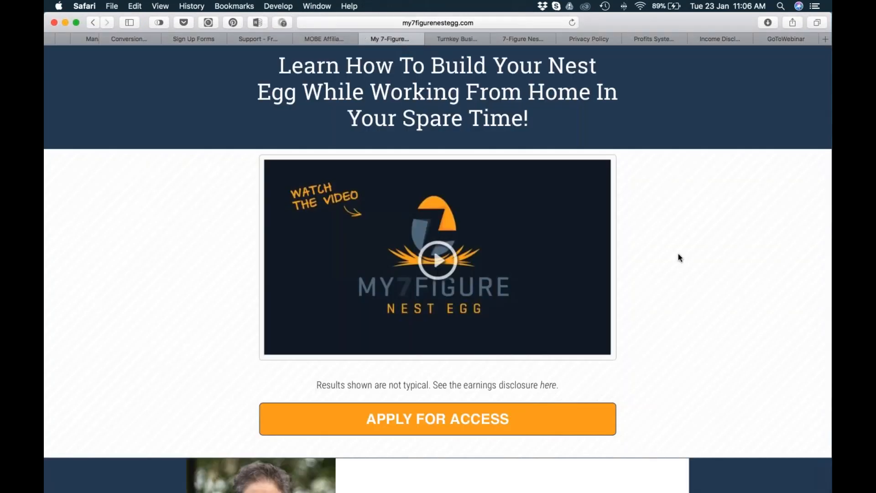
pyautogui.click(328, 39)
pyautogui.scroll(15, 596, 233)
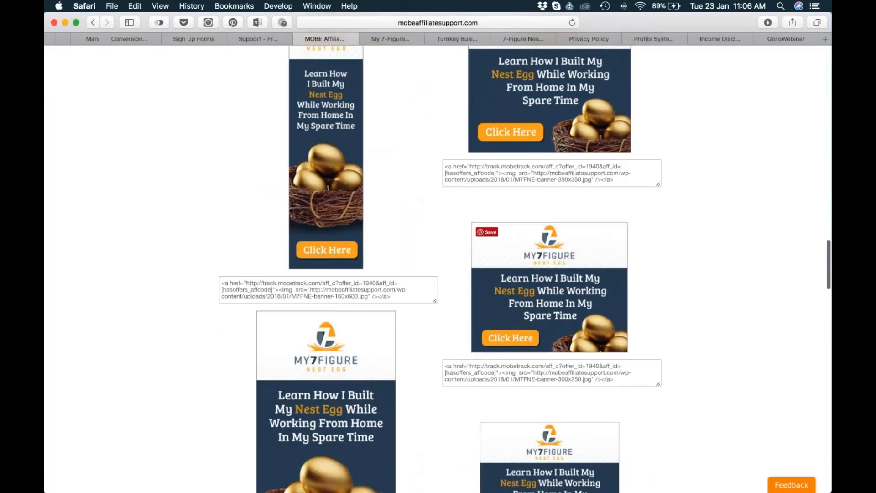
pyautogui.scroll(-3, 596, 234)
pyautogui.scroll(-8, 596, 234)
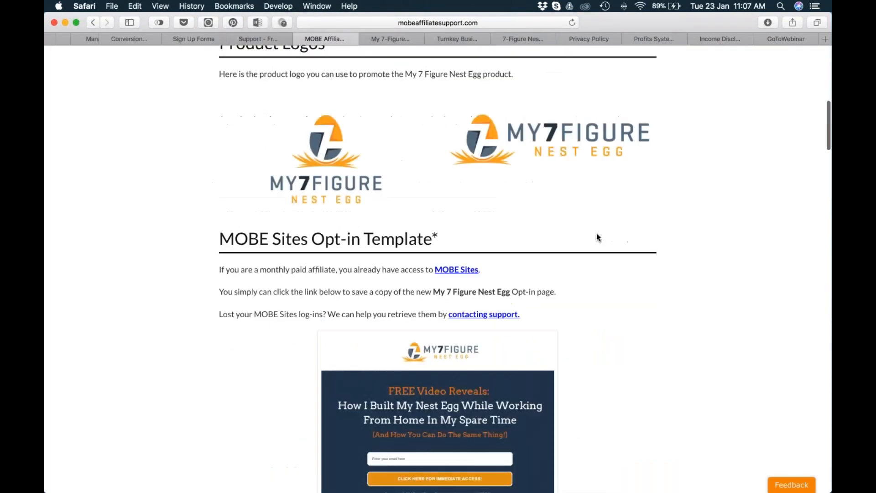
pyautogui.scroll(1, 604, 127)
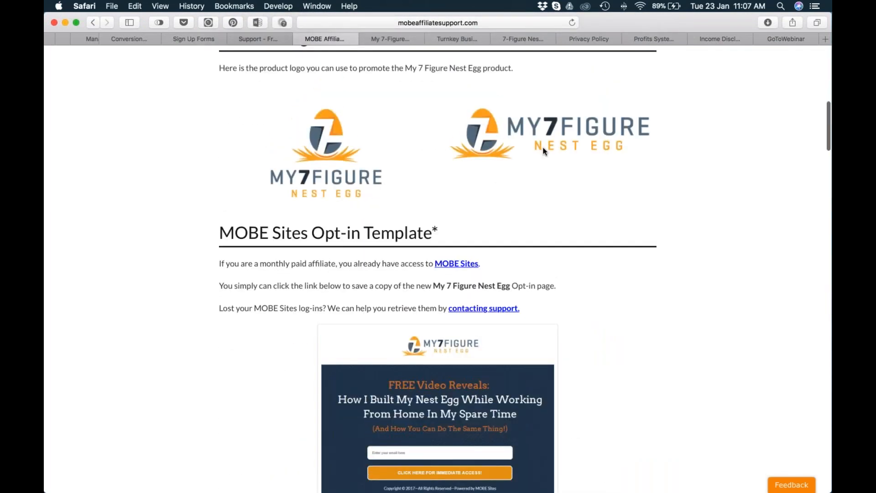
# Save the horizontal My 7 Figure Nest Egg logo to the Desktop as my-7-figure-nest-egg-logo.png.
pyautogui.rightClick(492, 129)
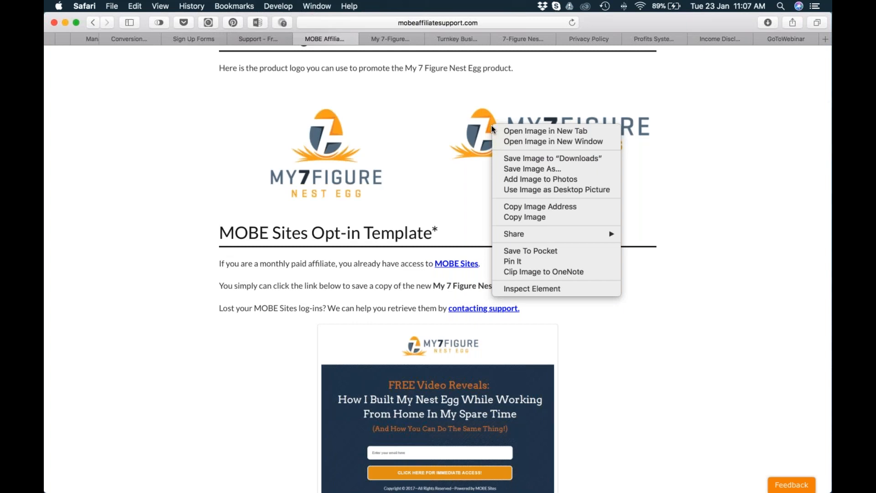
pyautogui.click(503, 168)
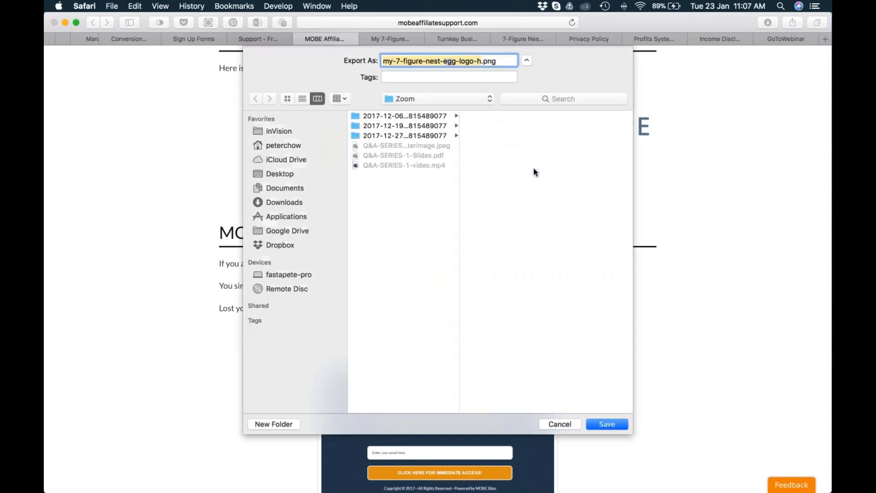
pyautogui.click(281, 173)
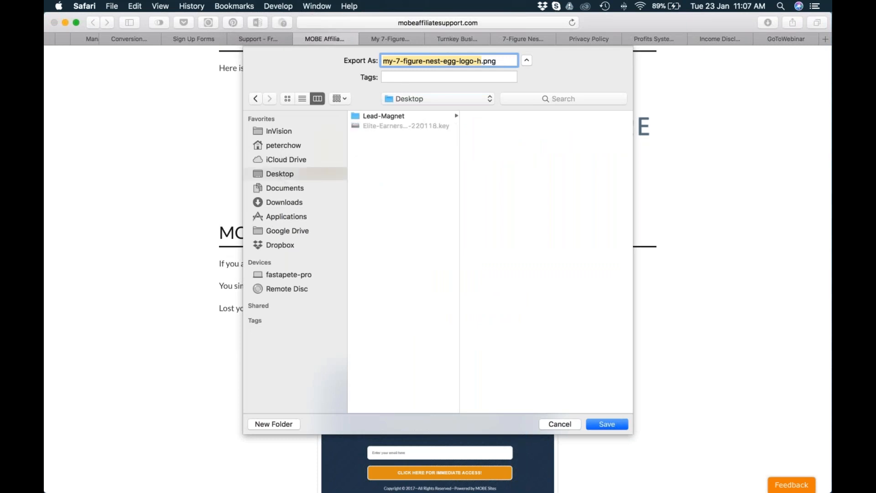
pyautogui.press('Right')
pyautogui.press('BackSpace')
pyautogui.press('BackSpace')
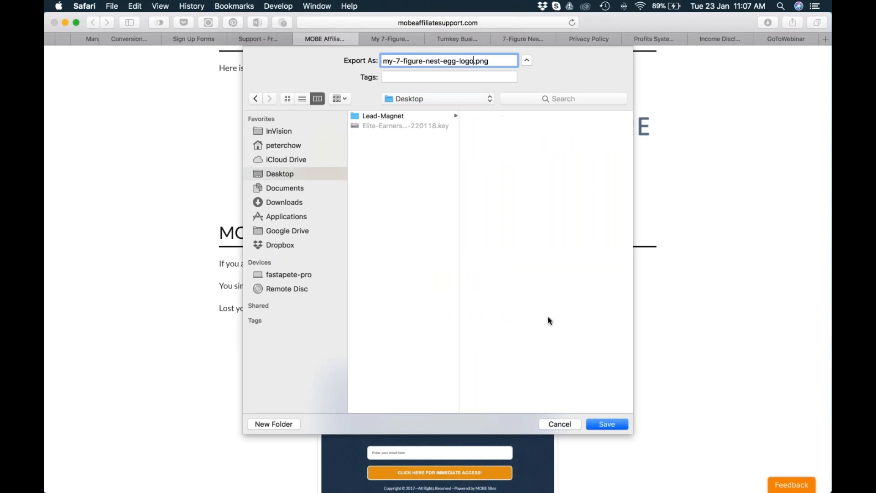
pyautogui.click(612, 422)
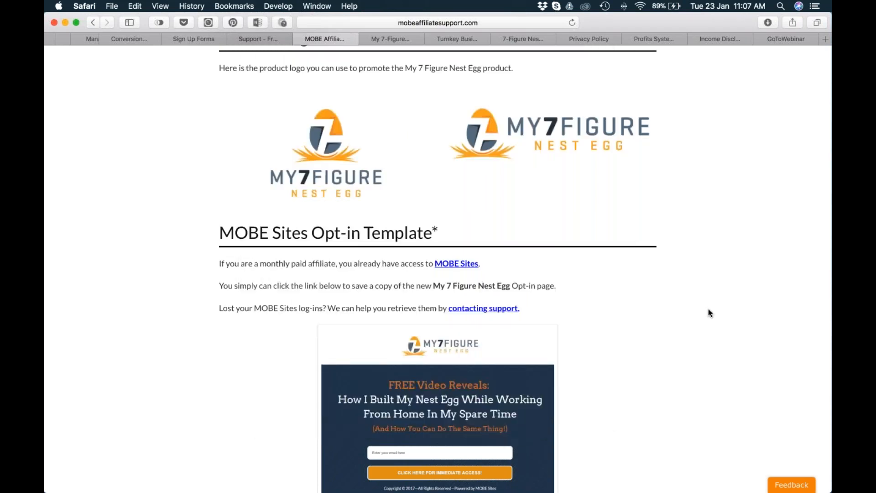
# Return to the ClickFunnels editor in Chrome and upload my-7-figure-nest-egg-logo.png from the Desktop for the demo image.
pyautogui.press('super+Tab')
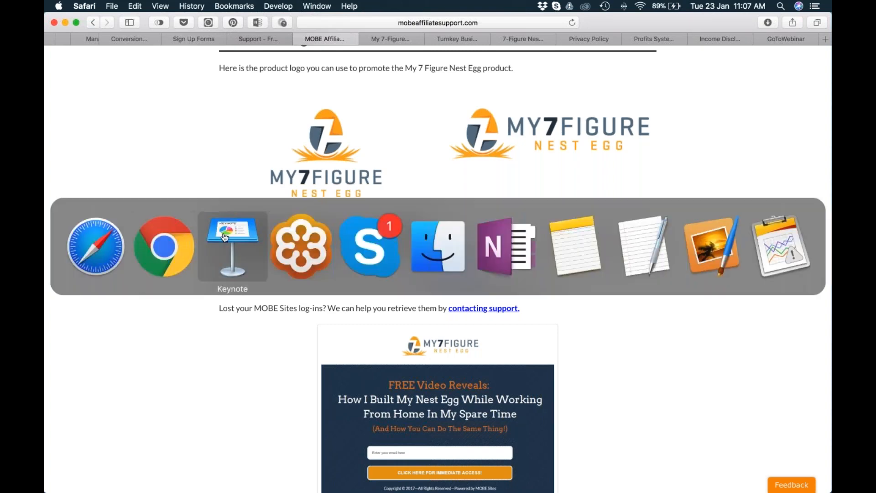
pyautogui.click(153, 242)
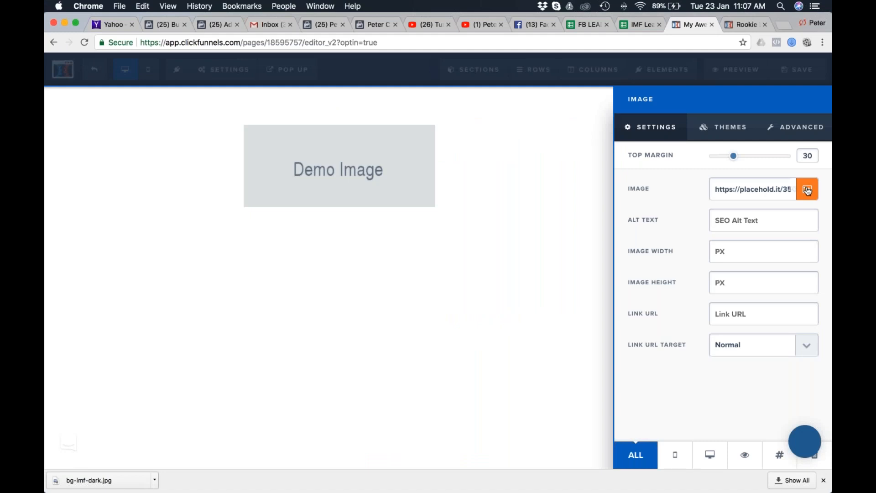
pyautogui.click(807, 189)
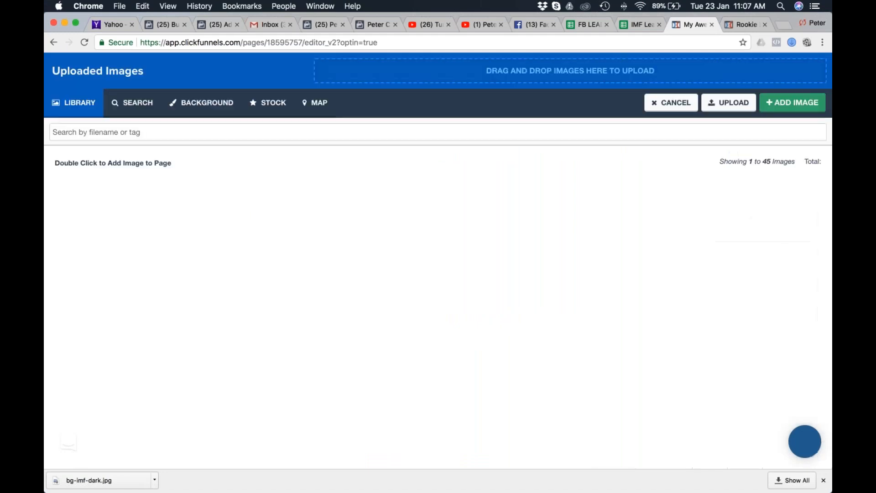
pyautogui.click(728, 102)
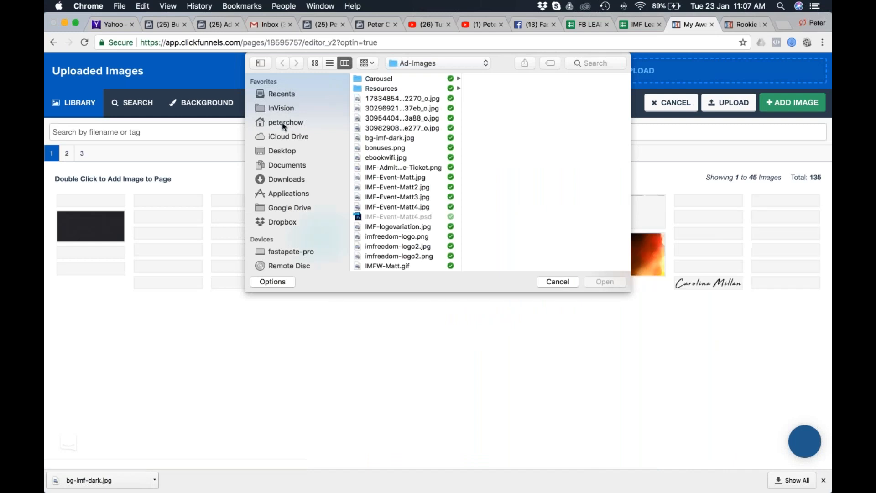
pyautogui.click(283, 150)
pyautogui.click(375, 98)
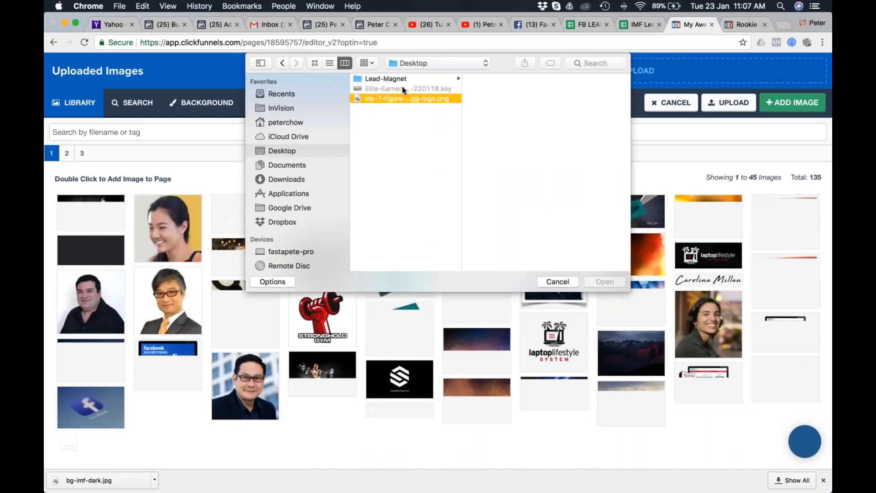
pyautogui.click(605, 281)
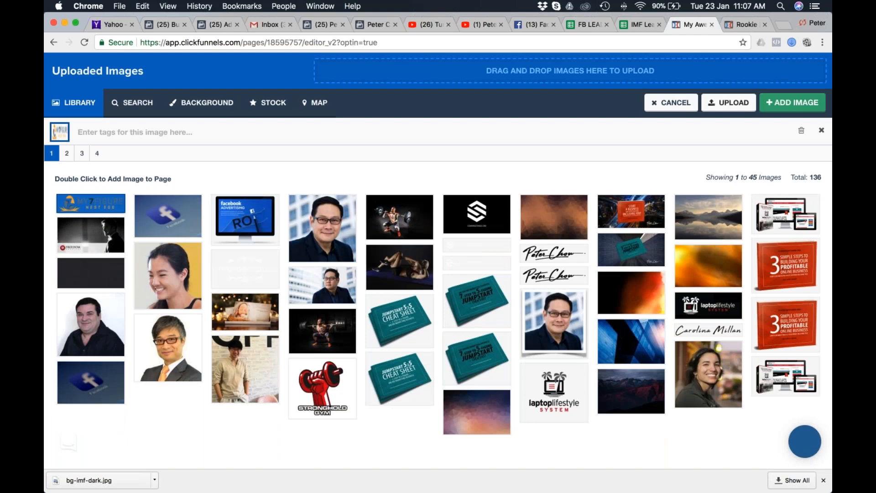
# Tag the uploaded logo as 7-figure-logo and add it to the page in place of the demo image.
pyautogui.click(111, 131)
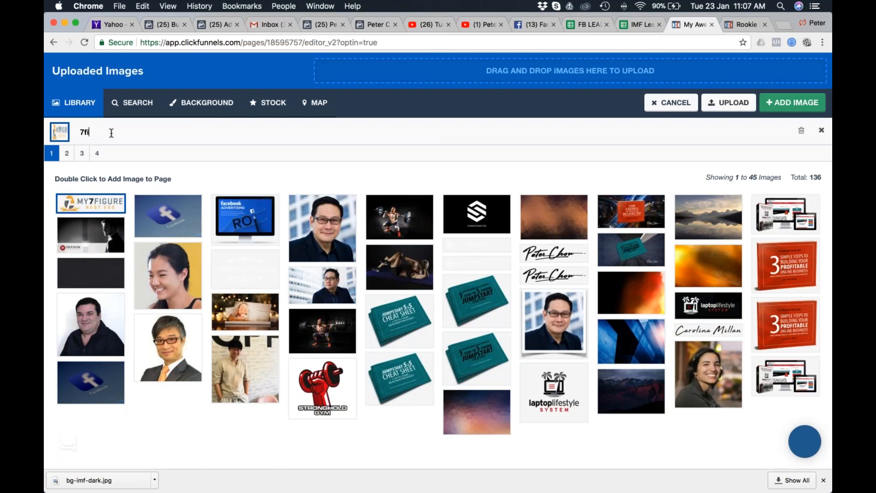
pyautogui.write('7figure-logo')
pyautogui.click(84, 132)
pyautogui.write('-')
pyautogui.scroll(2, 738, 106)
pyautogui.scroll(-2, 739, 106)
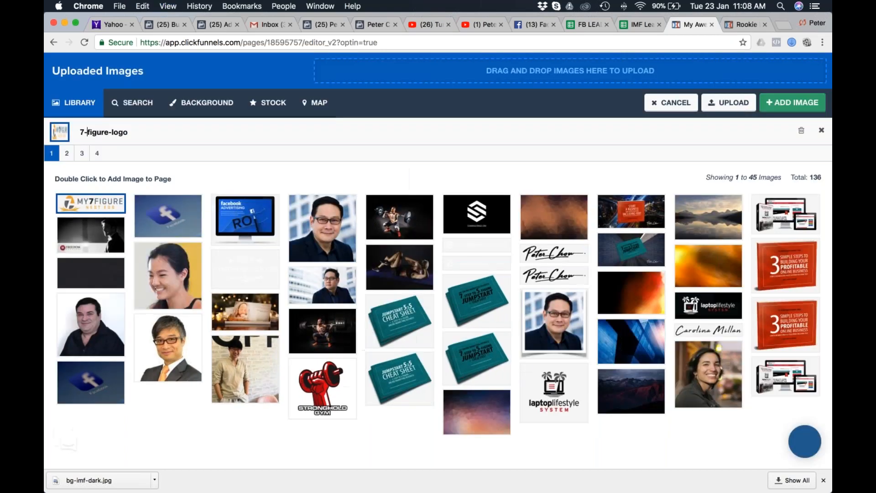
pyautogui.click(790, 100)
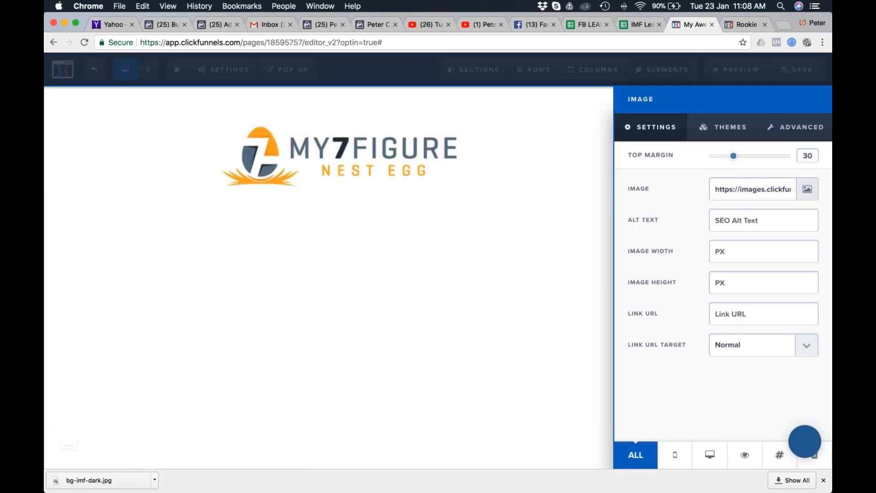
# Set the My 7 Figure Nest Egg logo's image width to 200 px.
pyautogui.click(283, 157)
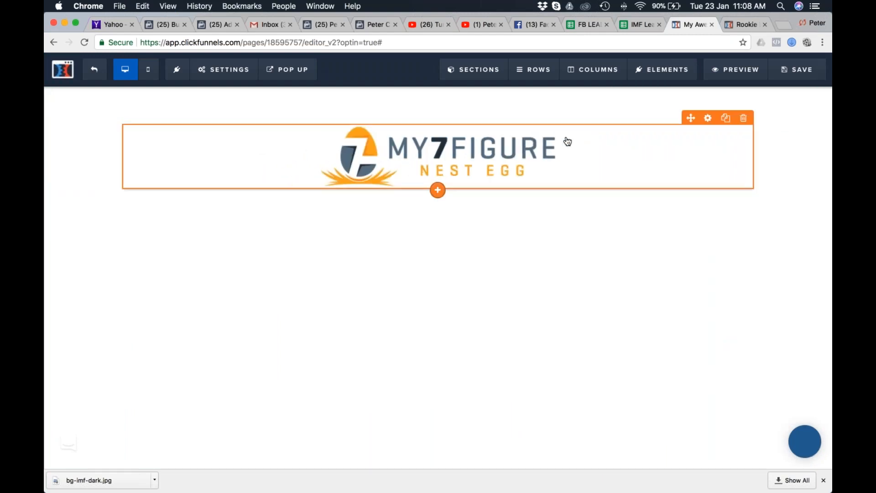
pyautogui.click(708, 119)
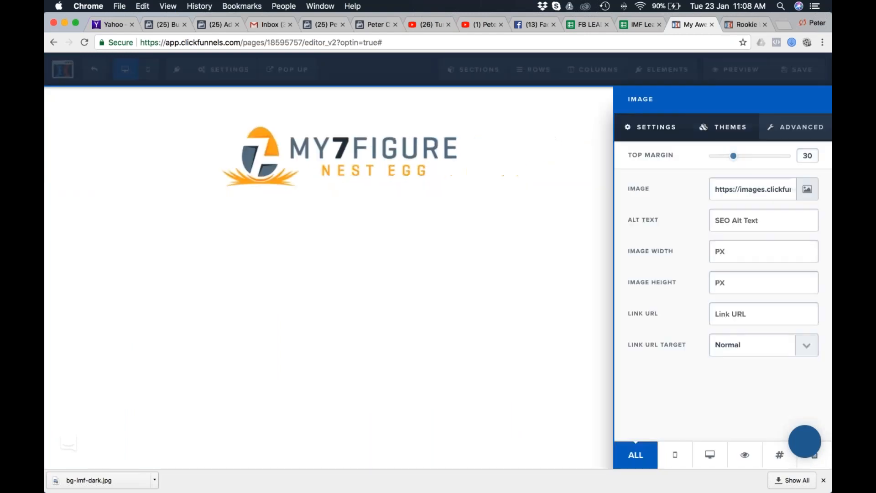
pyautogui.click(719, 252)
pyautogui.write('200')
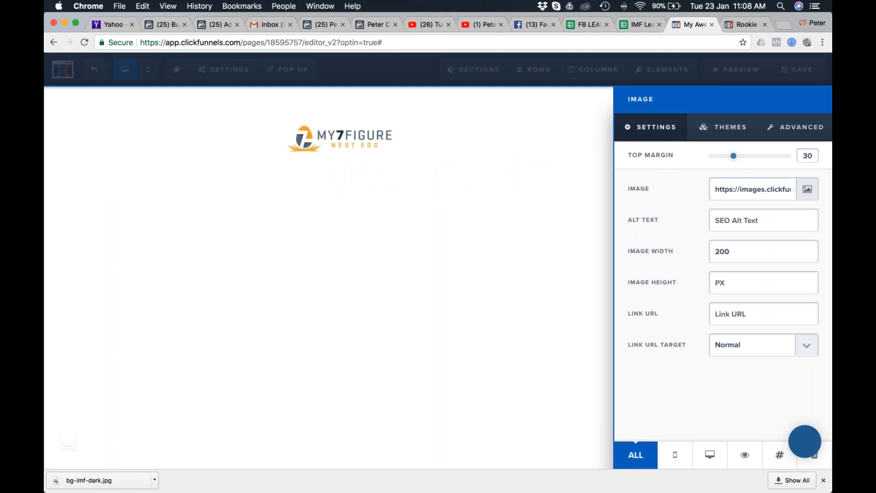
pyautogui.click(528, 222)
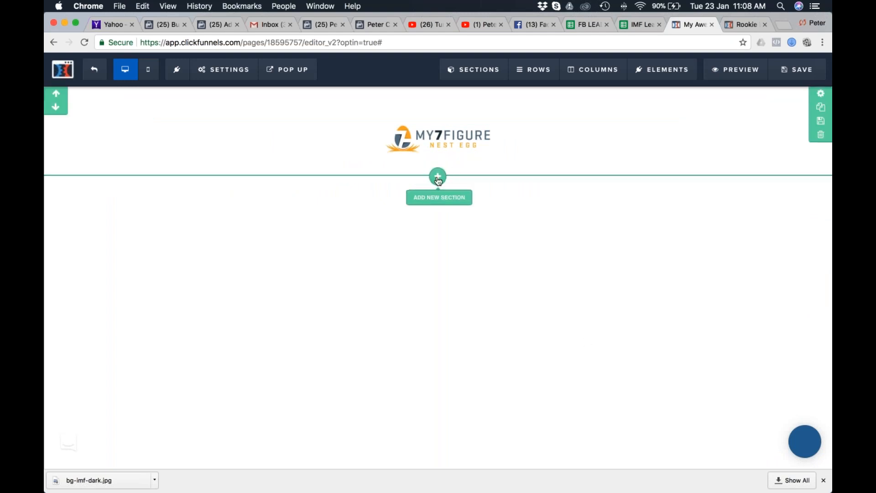
# Add a full-width section below the logo section and set its background colour to blue (#0075b2).
pyautogui.click(436, 200)
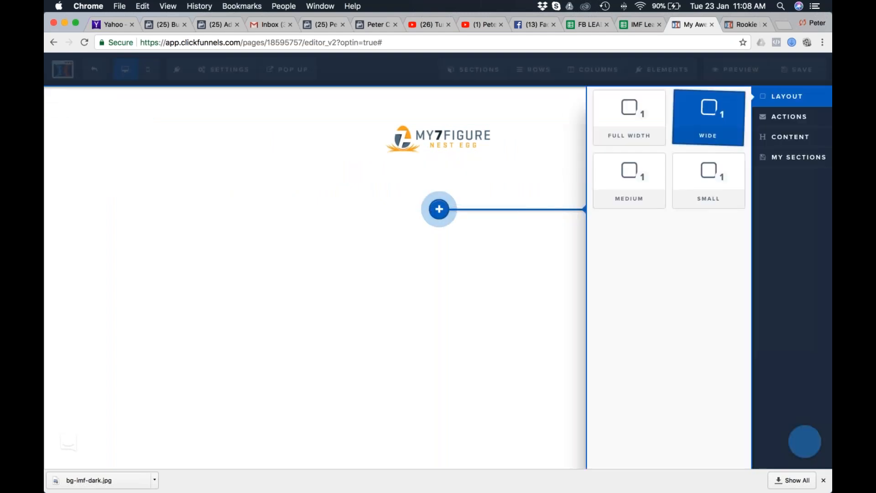
pyautogui.click(630, 117)
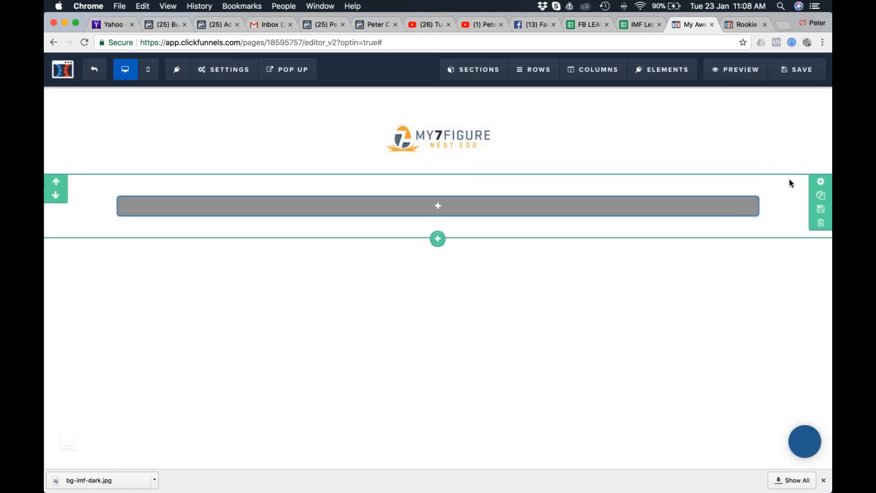
pyautogui.click(821, 182)
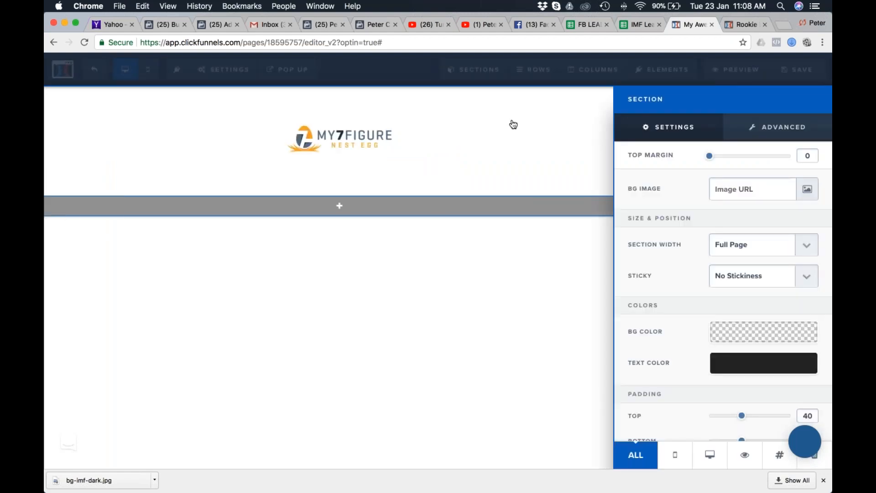
pyautogui.click(752, 329)
pyautogui.click(671, 227)
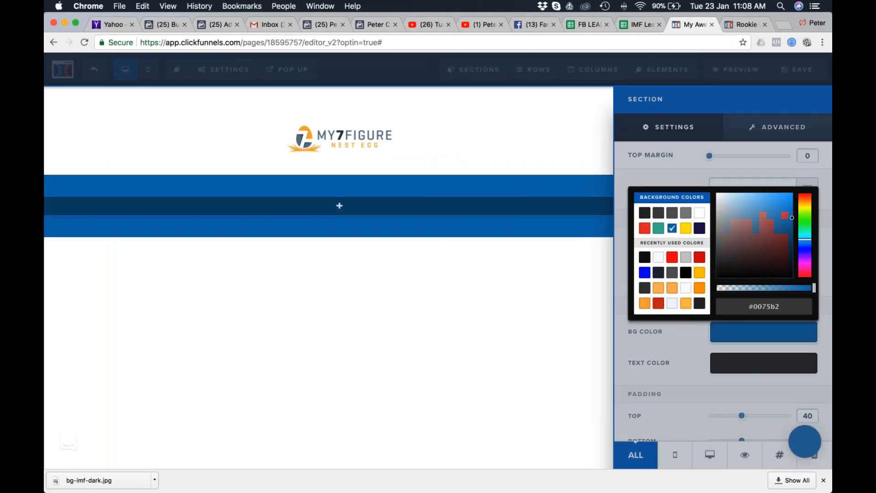
pyautogui.click(536, 284)
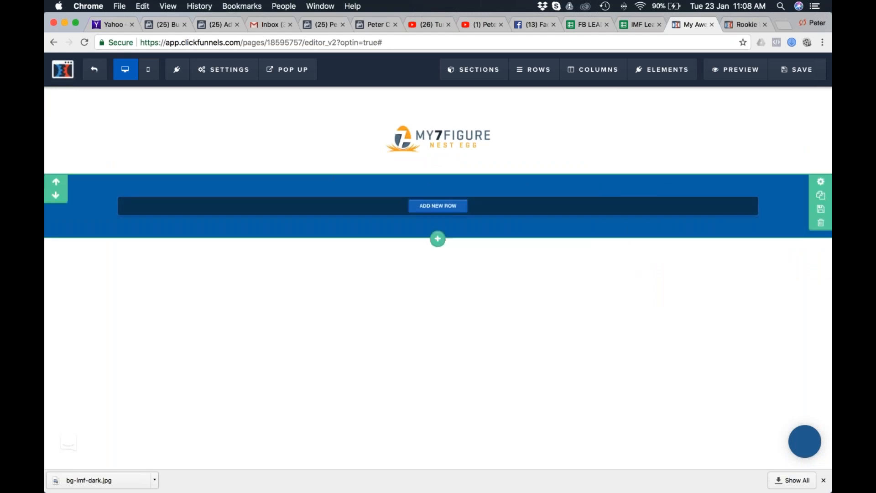
# Set the whole page's background colour to blue (#0075b2).
pyautogui.moveTo(232, 72)
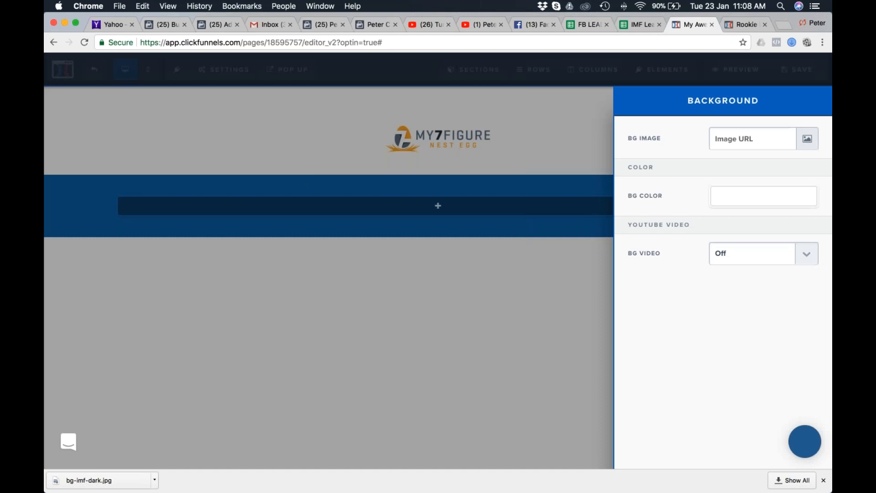
pyautogui.click(733, 201)
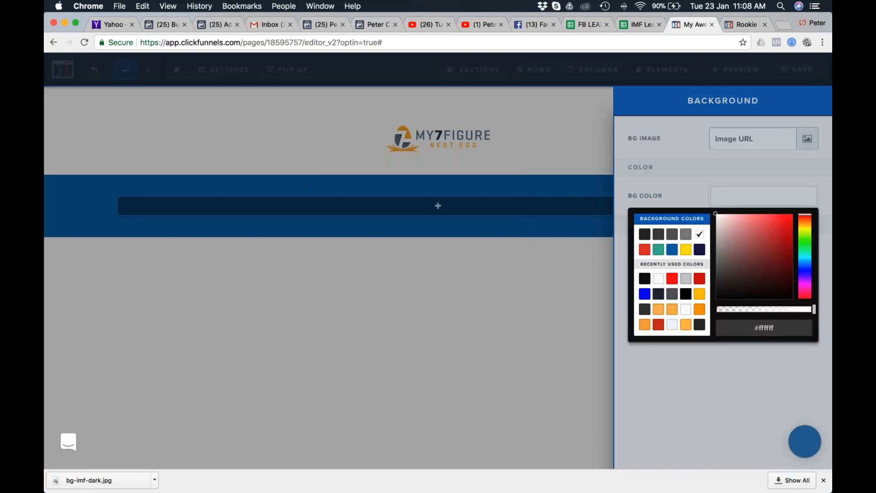
pyautogui.click(672, 249)
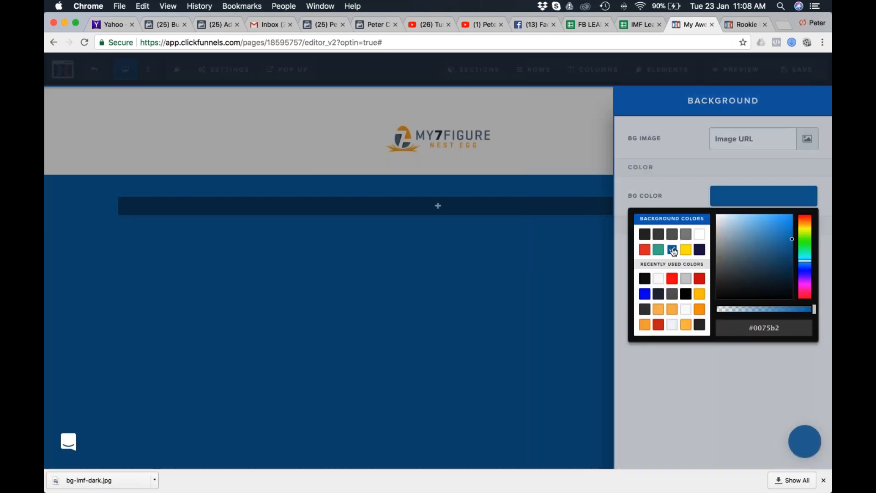
pyautogui.click(566, 138)
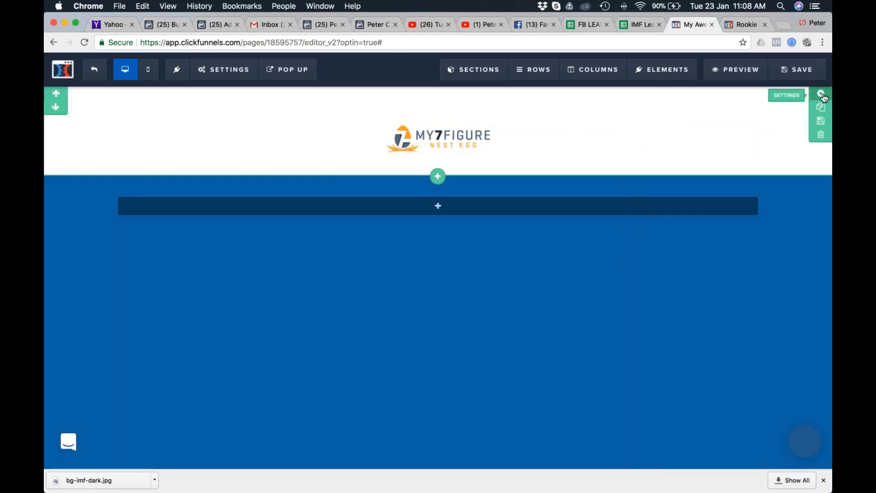
# Set the white logo section's top and bottom padding to 0.
pyautogui.click(822, 95)
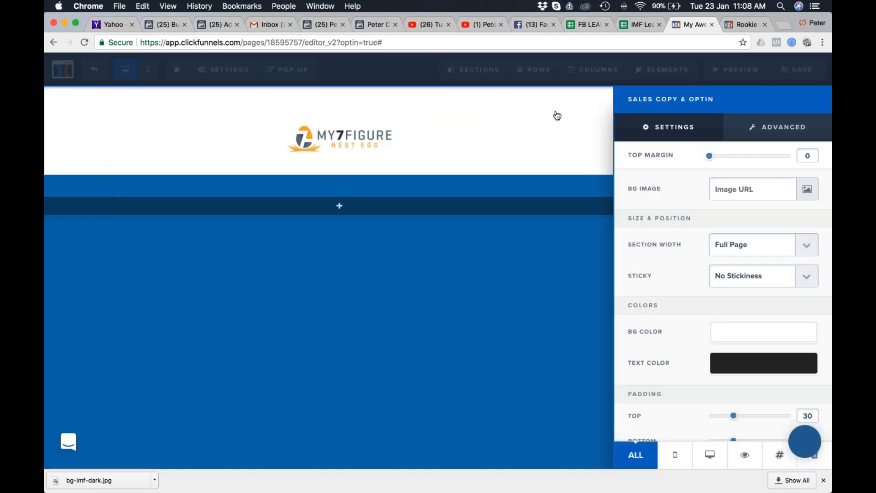
pyautogui.scroll(-2, 738, 212)
pyautogui.moveTo(733, 372); pyautogui.dragTo(689, 373)
pyautogui.moveTo(733, 402); pyautogui.dragTo(579, 392)
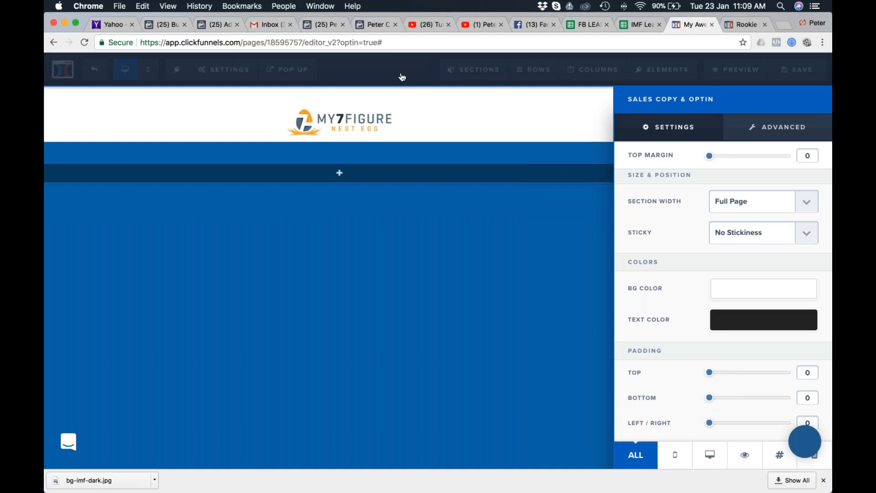
pyautogui.click(547, 130)
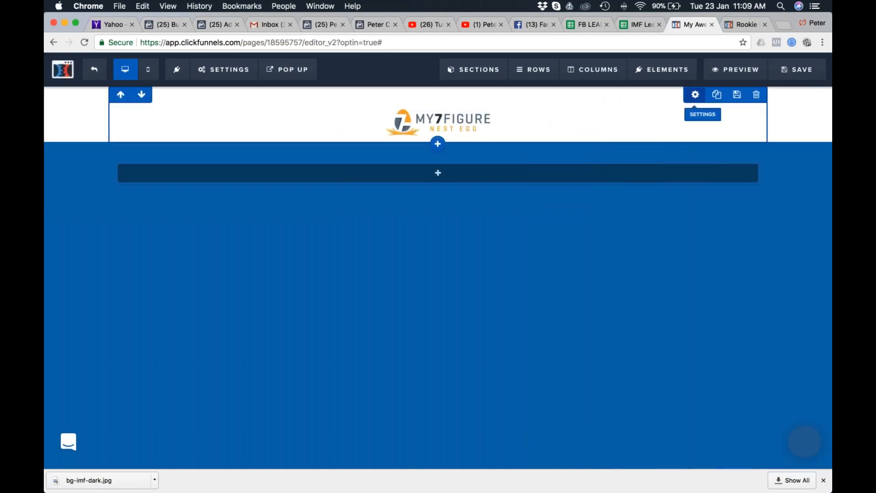
# Set the padding of the one-column row holding the logo to 0 at the top and 20 at the bottom.
pyautogui.click(699, 99)
pyautogui.scroll(-2, 687, 209)
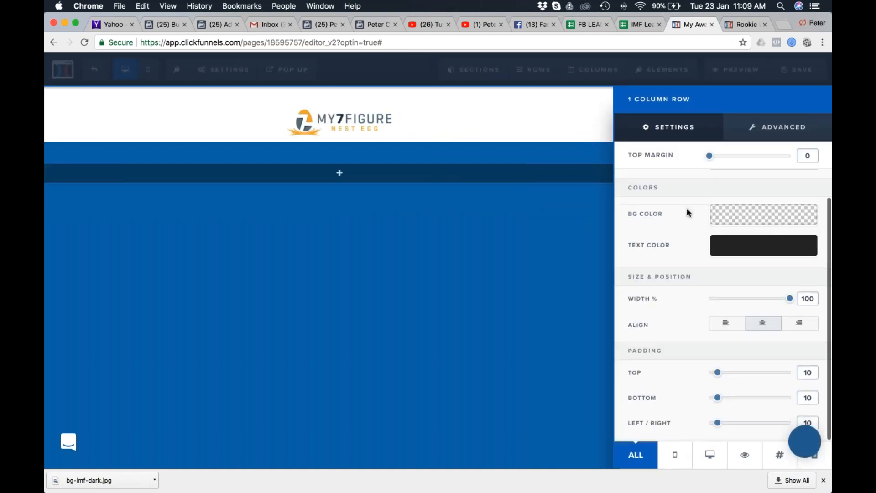
pyautogui.moveTo(717, 372); pyautogui.dragTo(666, 371)
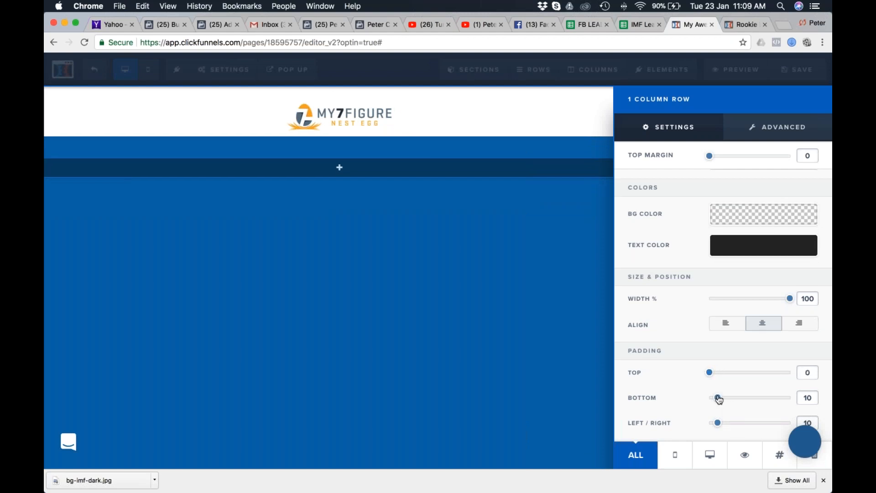
pyautogui.moveTo(720, 400); pyautogui.dragTo(727, 400)
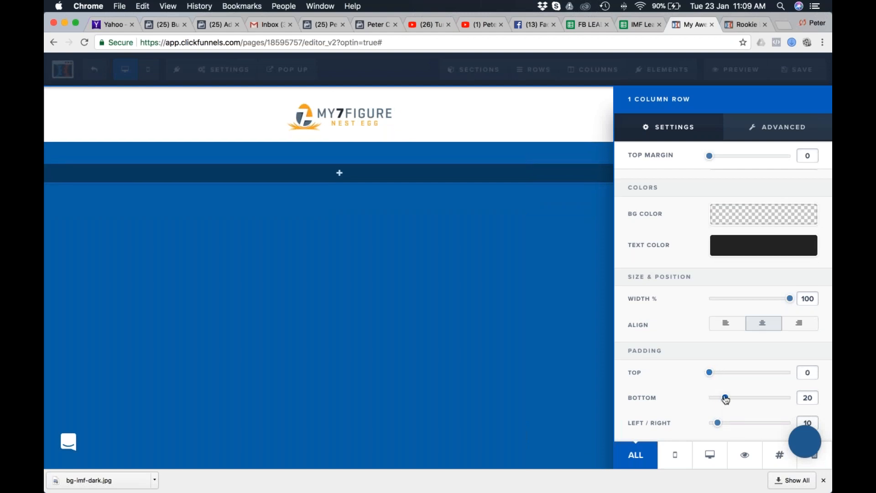
pyautogui.click(415, 118)
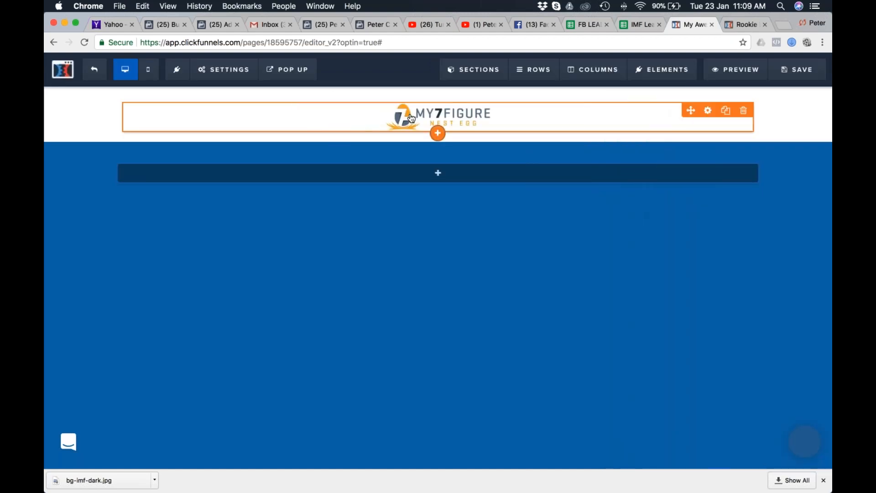
# Set the My 7 Figure Nest Egg logo image's top margin to 20.
pyautogui.click(708, 111)
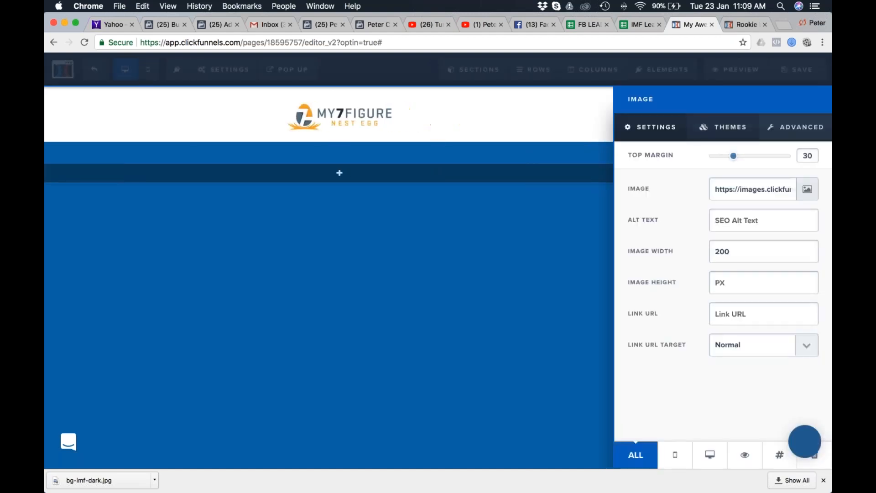
pyautogui.moveTo(733, 155); pyautogui.dragTo(725, 157)
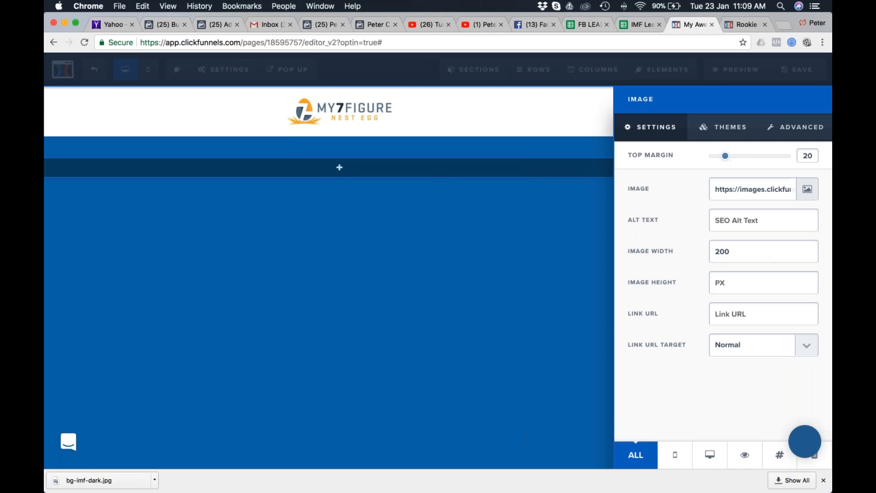
pyautogui.click(796, 71)
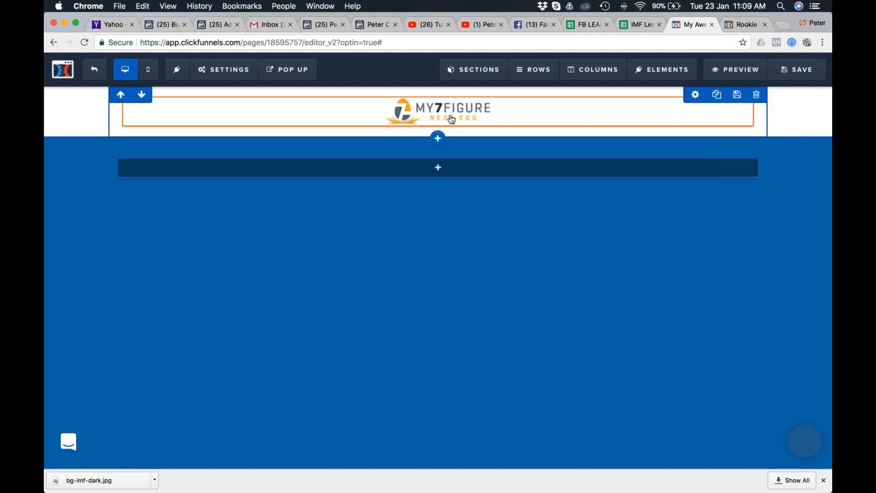
# Switch to Safari and review the MOBE opt-in template and the My 7 Figure Nest Egg page as a design reference.
pyautogui.hotkey('ctrl', 'Right')
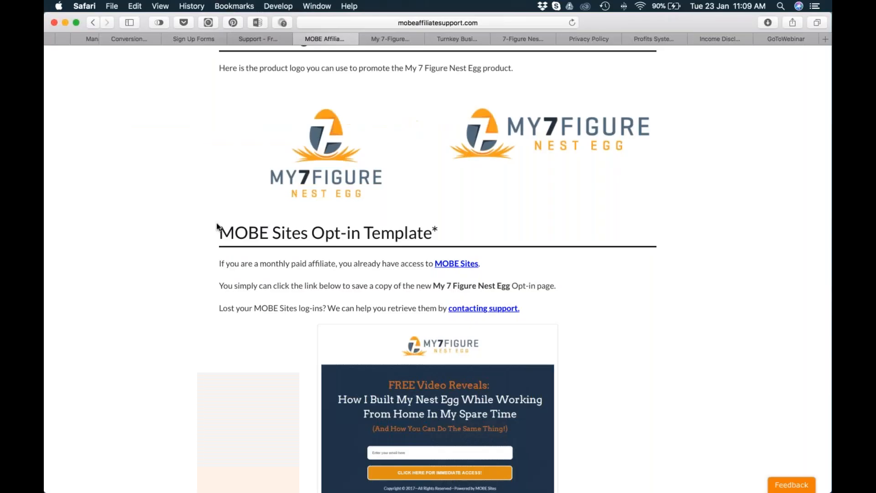
pyautogui.hotkey('ctrl', 'Tab')
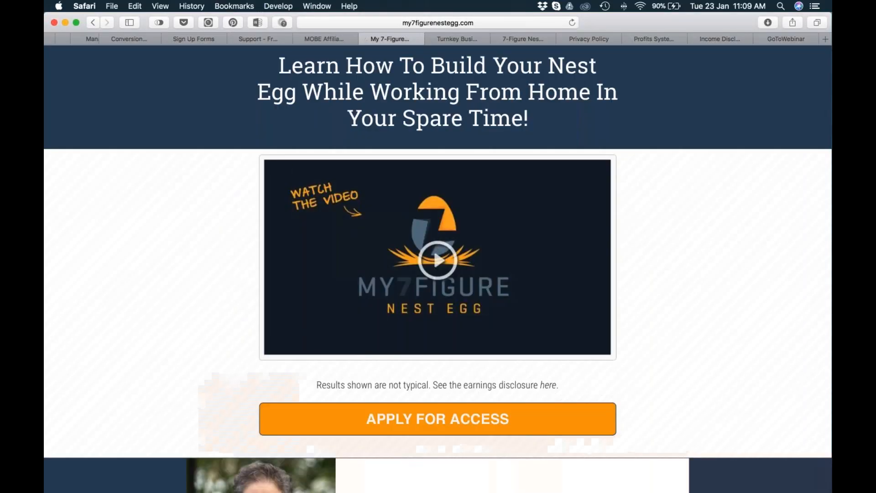
pyautogui.click(473, 41)
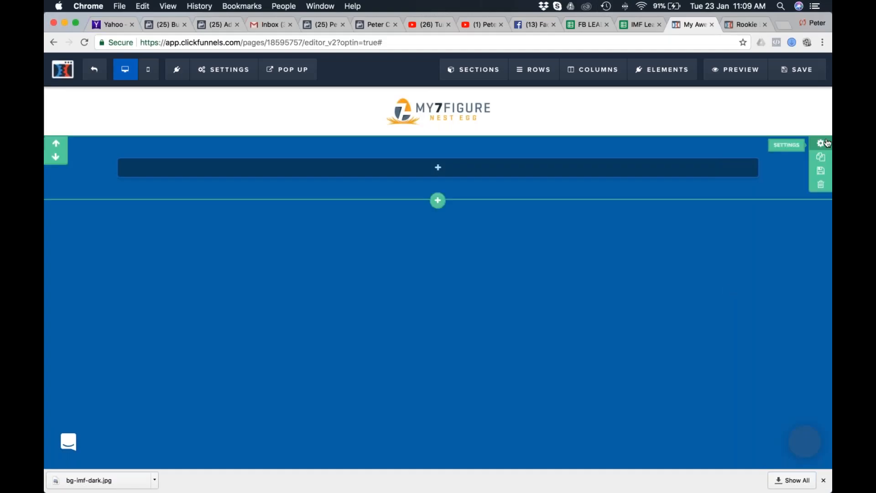
# Set the width of the blue section below the logo to Small.
pyautogui.click(698, 181)
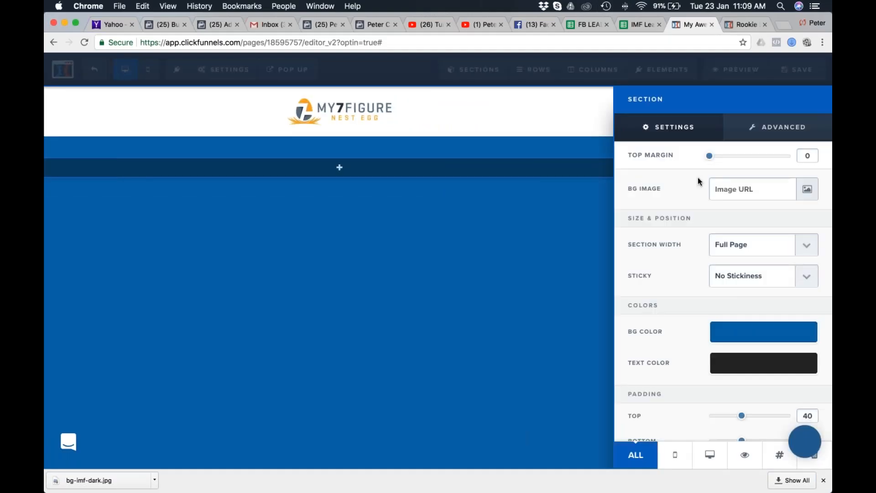
pyautogui.click(755, 245)
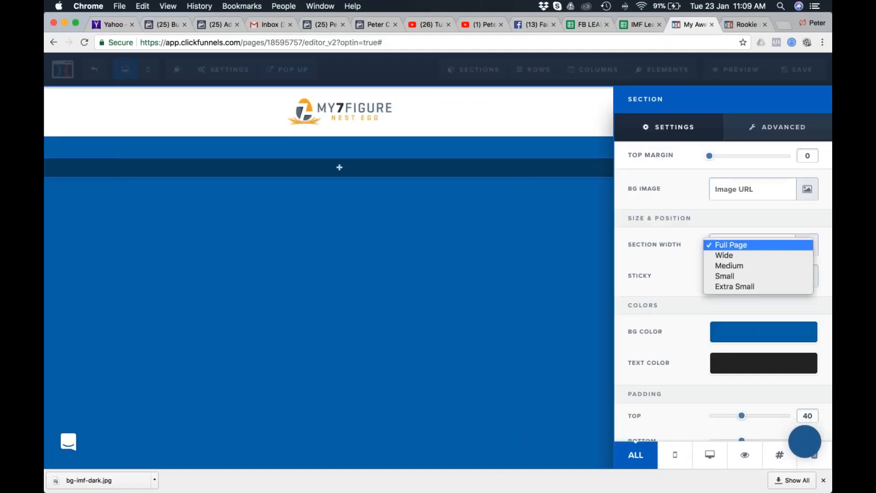
pyautogui.click(780, 276)
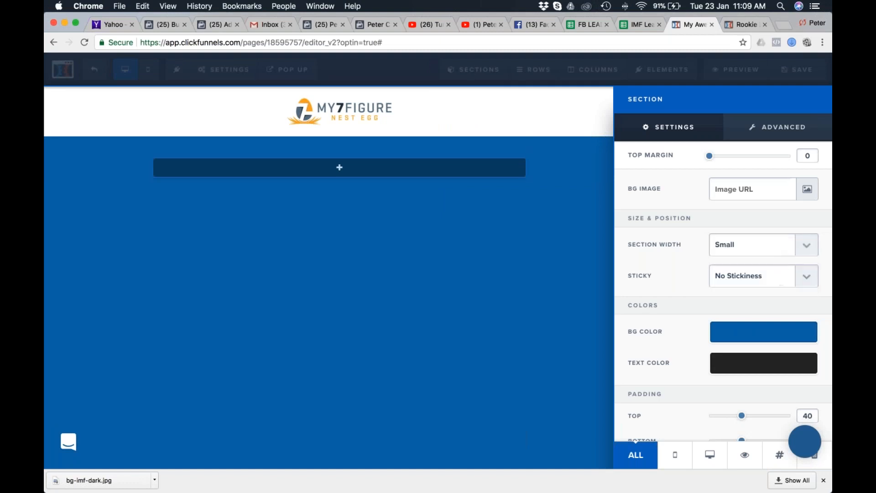
# Set the small section's background colour to dark purple (#201652) at 0.5 opacity.
pyautogui.click(760, 333)
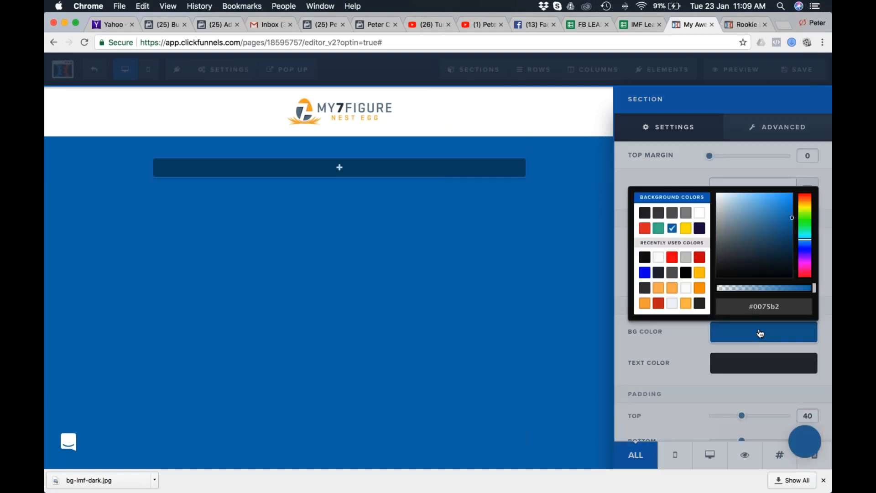
pyautogui.click(700, 229)
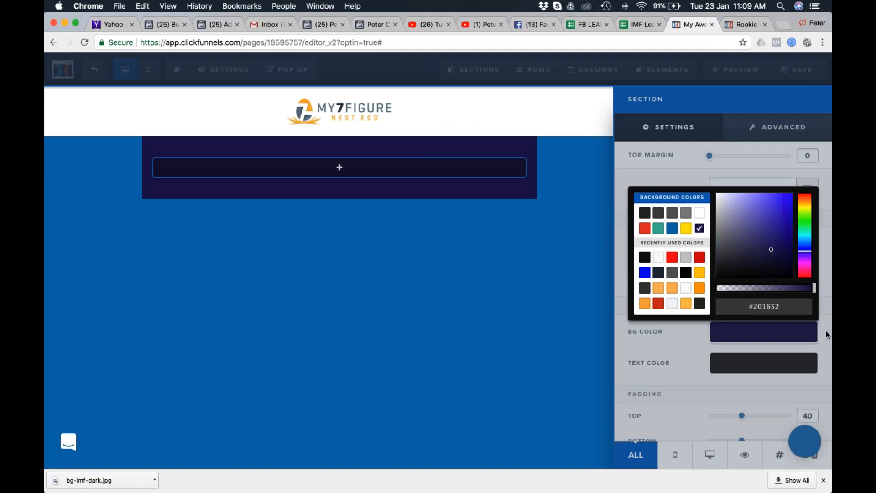
pyautogui.moveTo(814, 288); pyautogui.dragTo(766, 295)
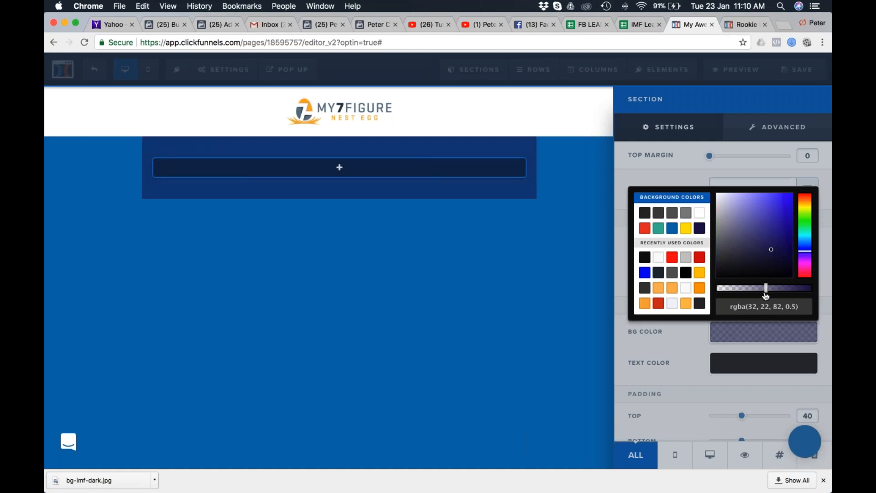
pyautogui.click(646, 180)
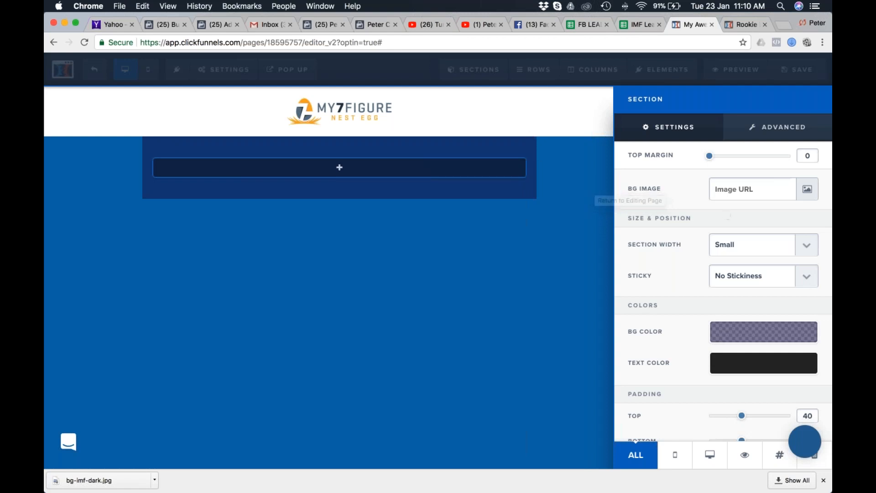
# Set the small section's left/right padding to 50 and round all its corners with a 10px radius.
pyautogui.scroll(-2, 658, 329)
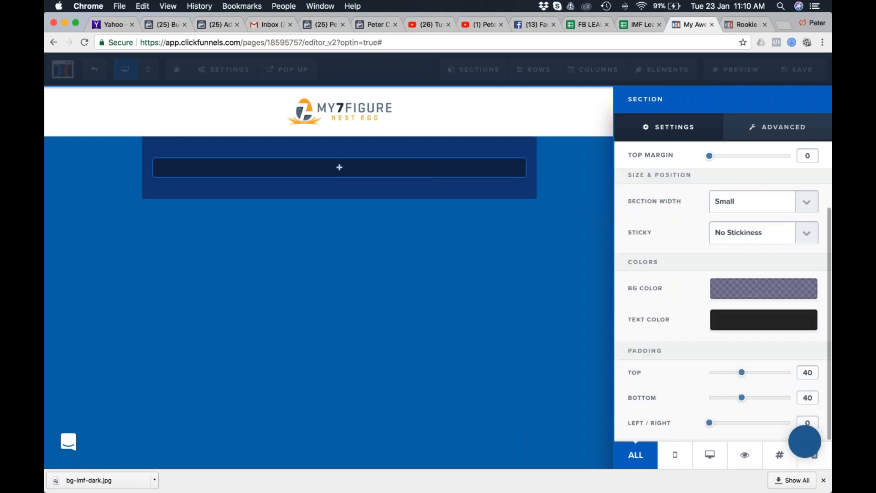
pyautogui.moveTo(724, 427); pyautogui.dragTo(754, 428)
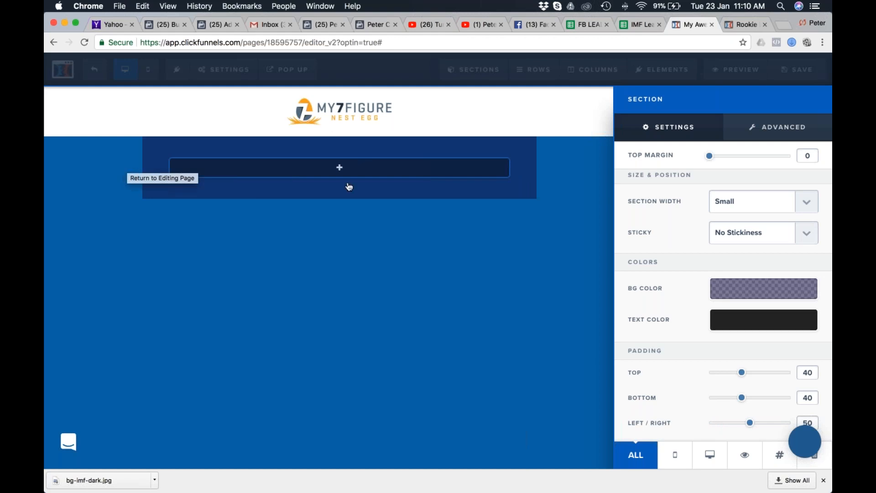
pyautogui.click(799, 128)
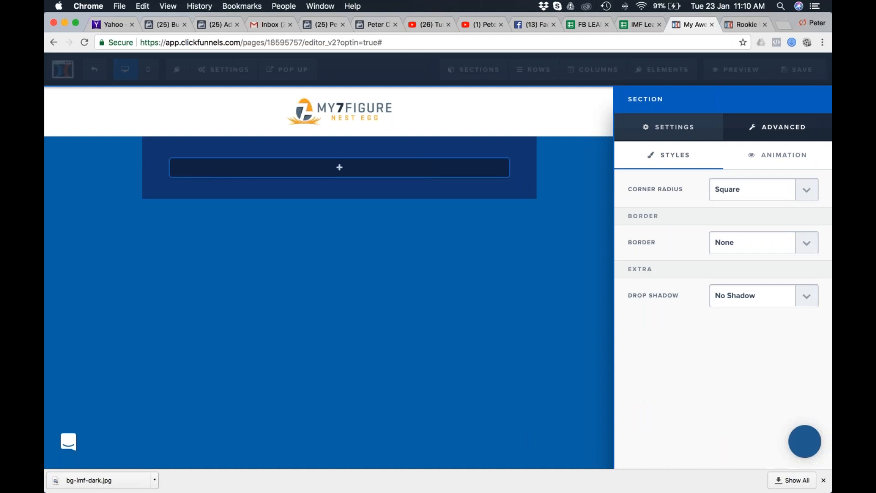
pyautogui.click(794, 198)
pyautogui.click(754, 212)
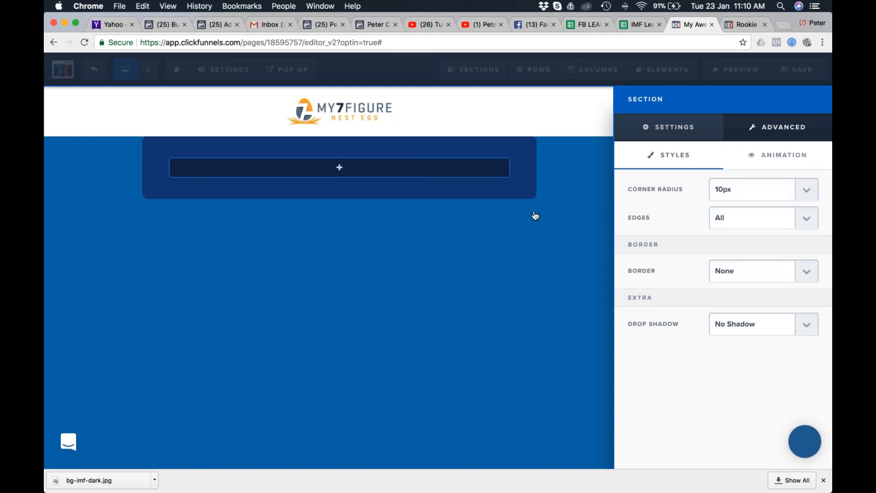
pyautogui.press('super+equal')
pyautogui.press('super+equal')
pyautogui.press('super+0')
# Try 5% and 40% drop shadows on the small section and reset it to No Shadow.
pyautogui.click(806, 324)
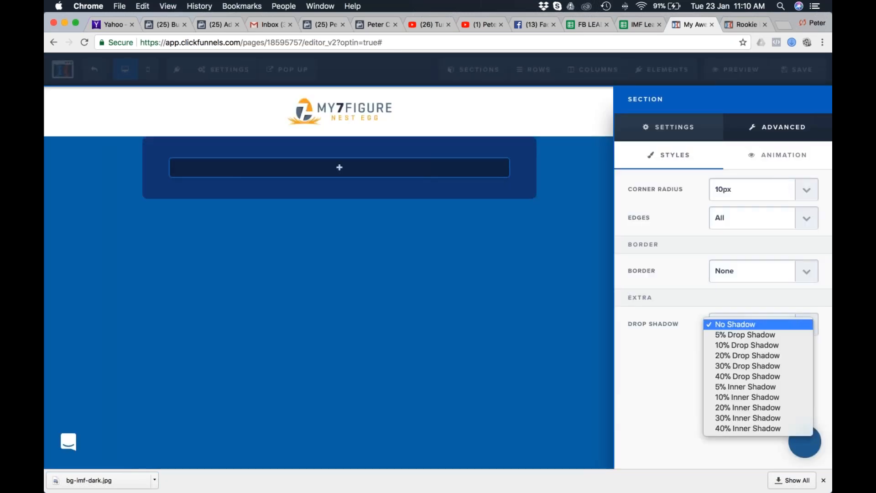
pyautogui.click(773, 338)
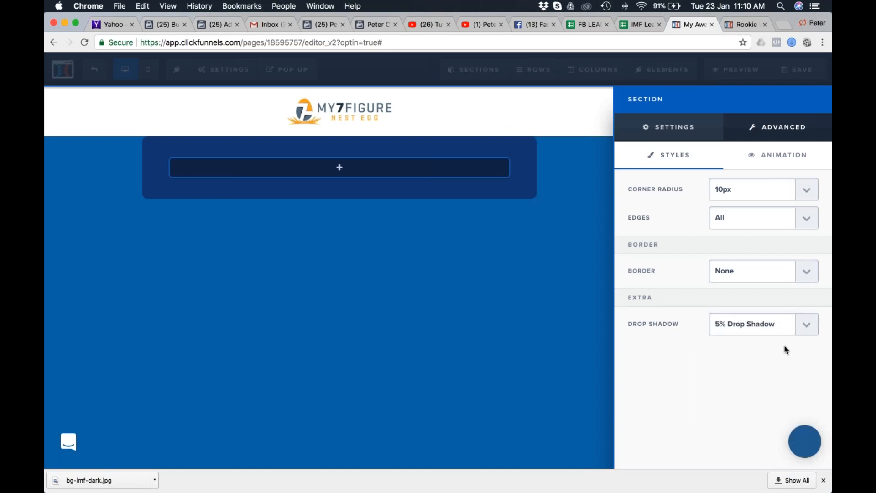
pyautogui.click(785, 325)
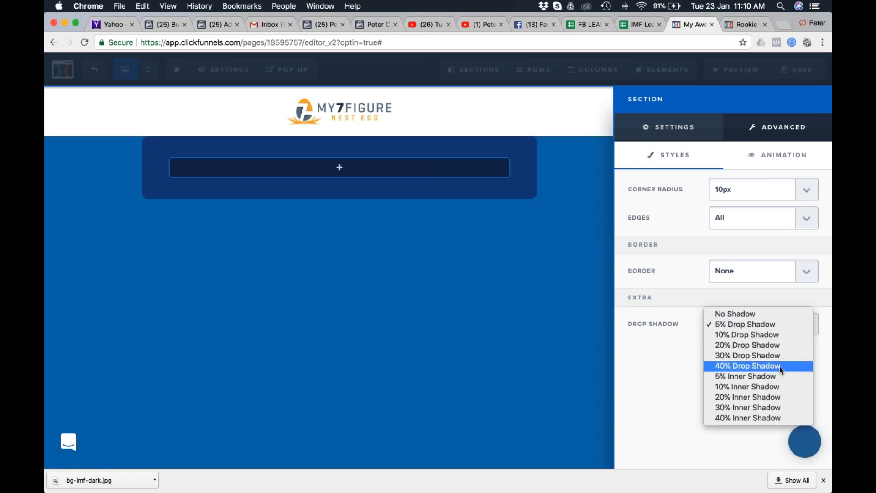
pyautogui.click(779, 365)
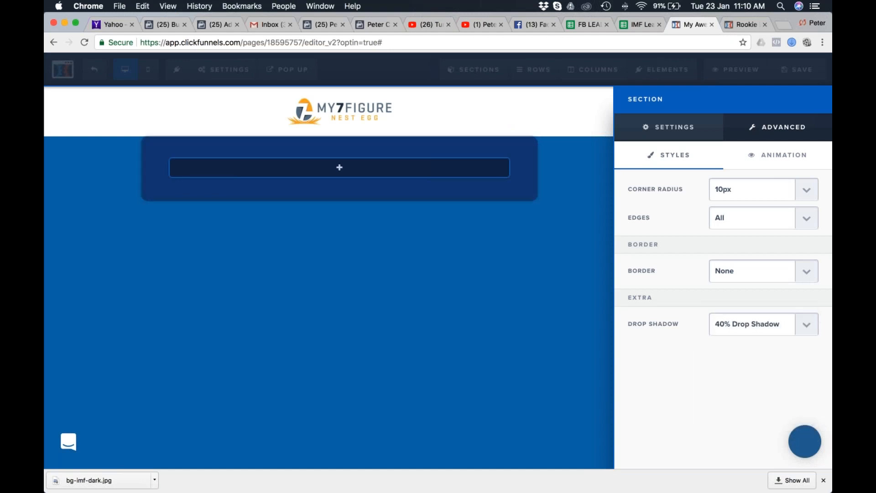
pyautogui.click(805, 325)
pyautogui.click(741, 271)
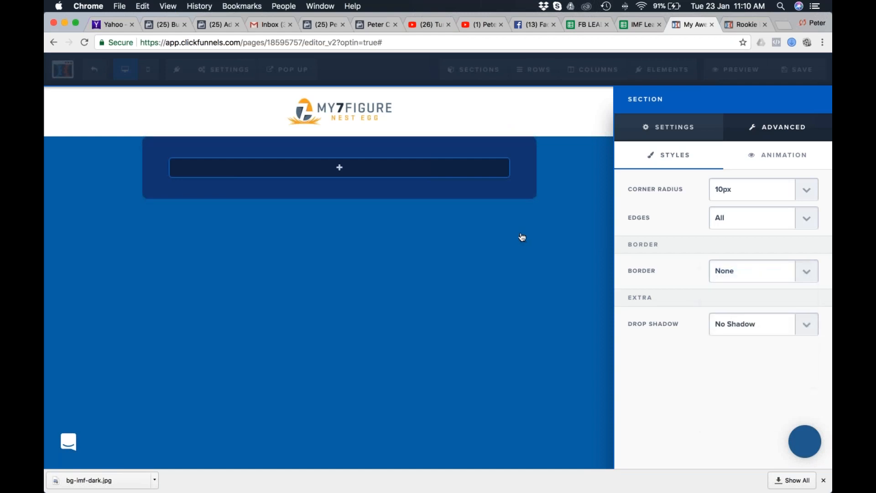
pyautogui.click(340, 170)
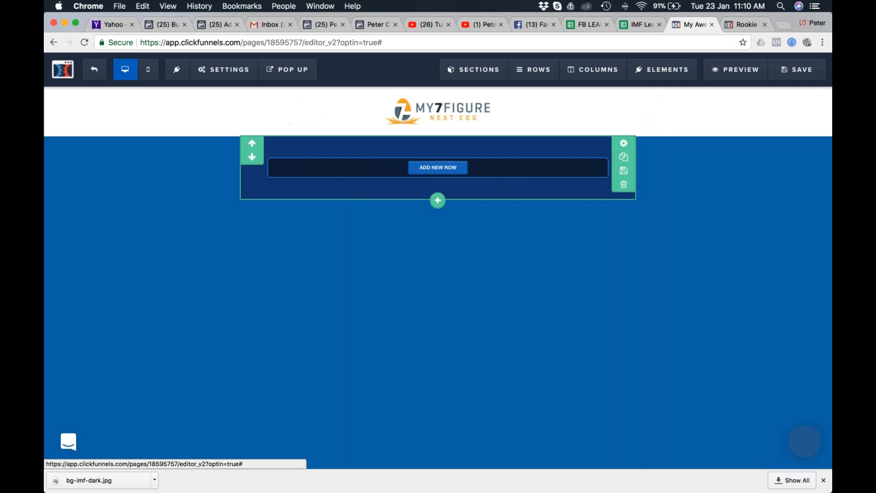
# Add a one-column row to the small dark section and place a sub-headline element in it.
pyautogui.click(438, 168)
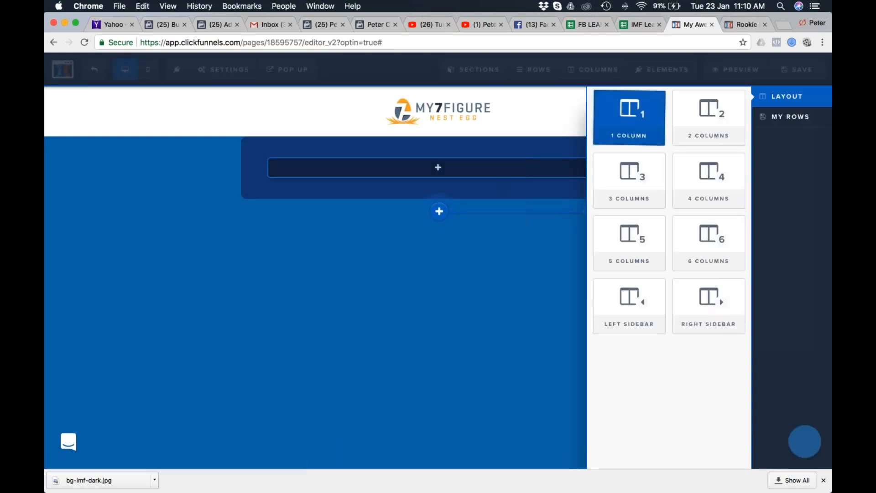
pyautogui.click(628, 117)
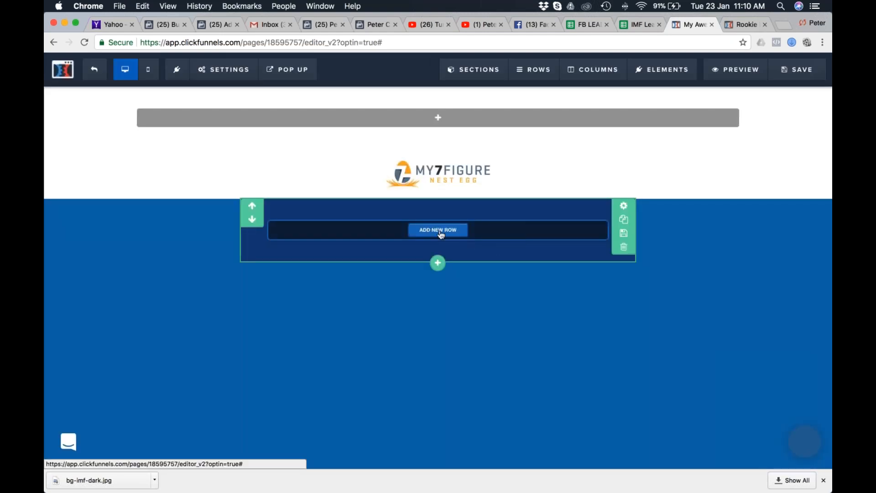
pyautogui.click(439, 231)
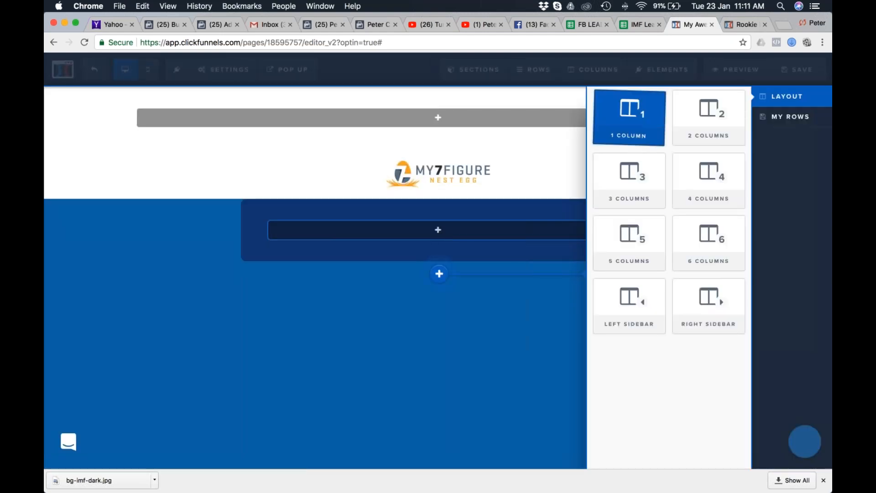
pyautogui.click(675, 125)
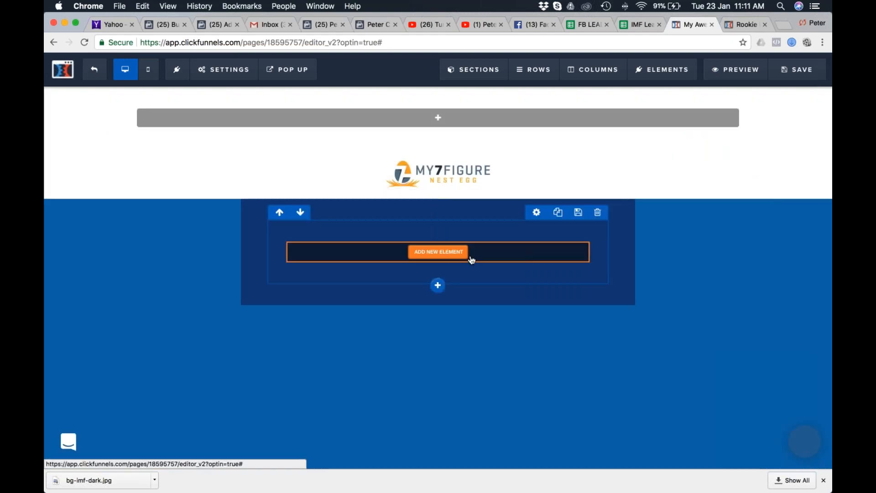
pyautogui.click(438, 252)
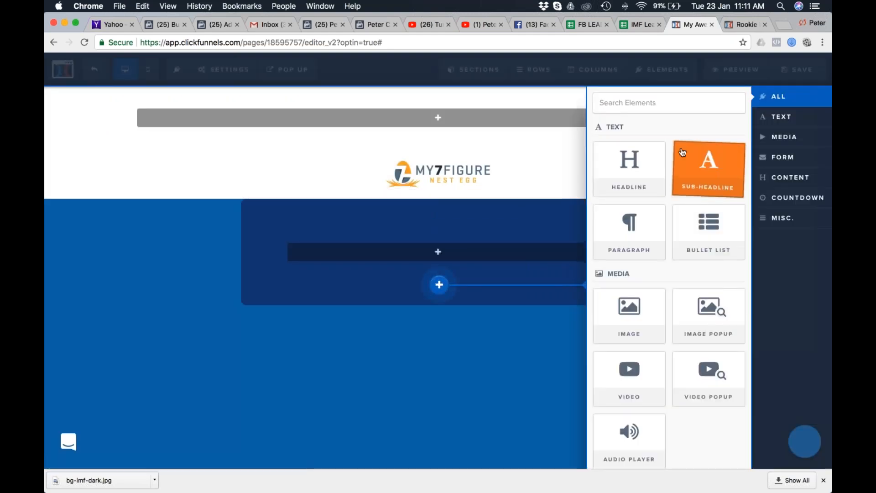
pyautogui.click(709, 168)
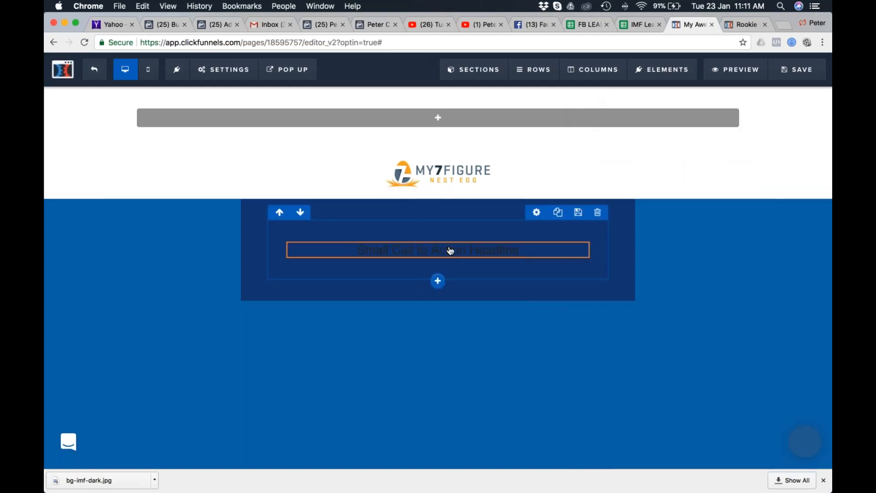
# Add a headline element, move it below the sub-headline in the dark section, and delete the extra headline under the logo.
pyautogui.click(437, 258)
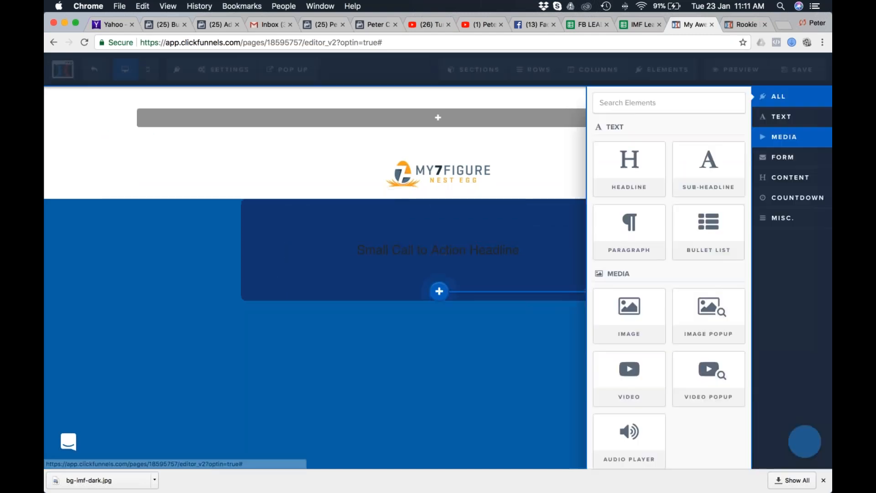
pyautogui.click(641, 167)
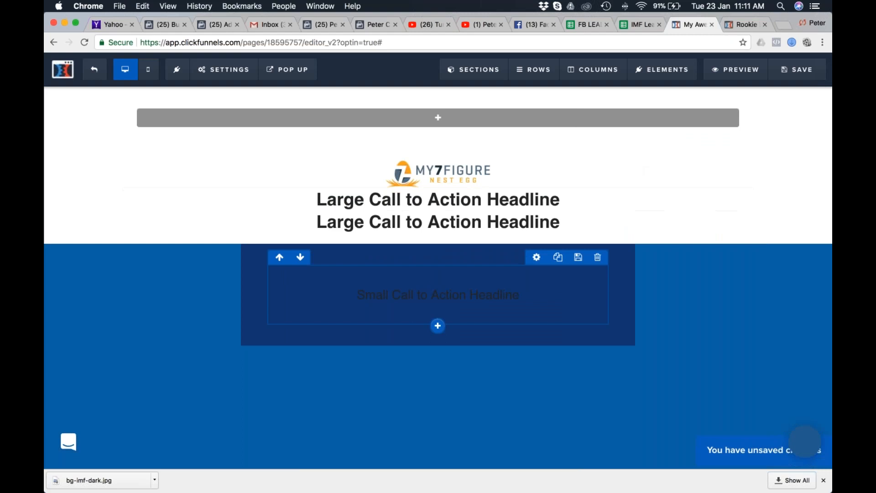
pyautogui.click(458, 202)
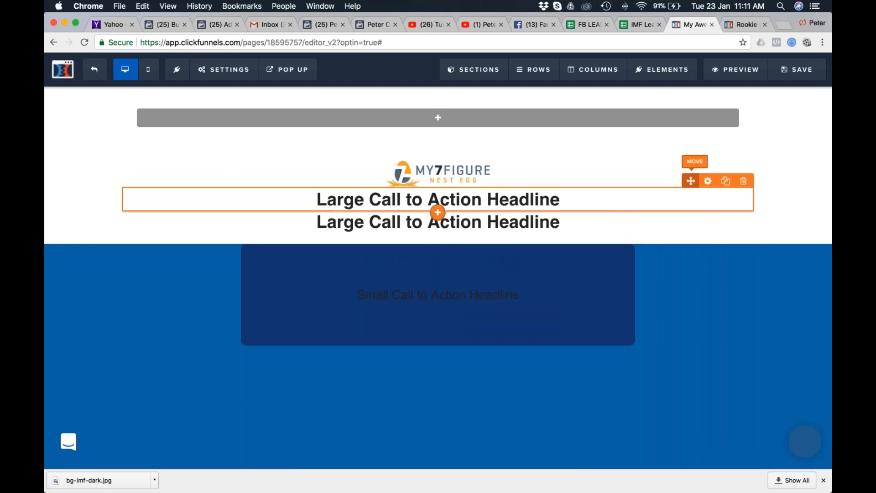
pyautogui.moveTo(683, 184); pyautogui.dragTo(501, 313)
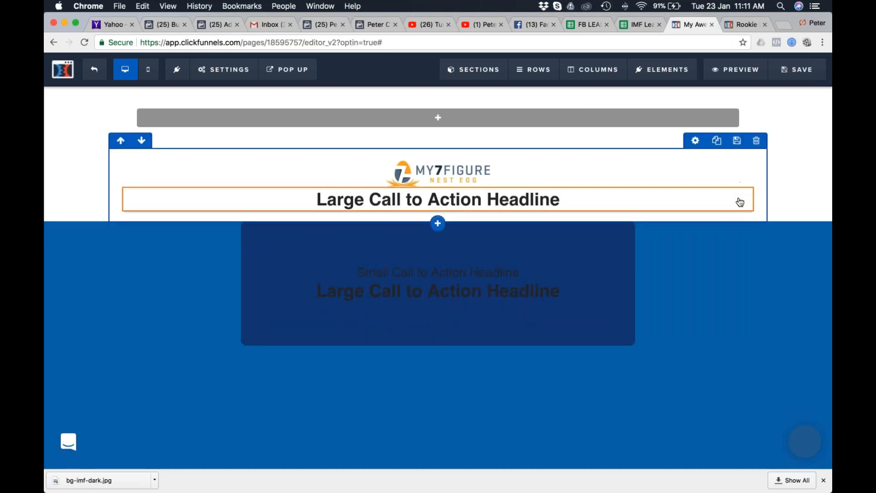
pyautogui.click(743, 181)
pyautogui.click(544, 107)
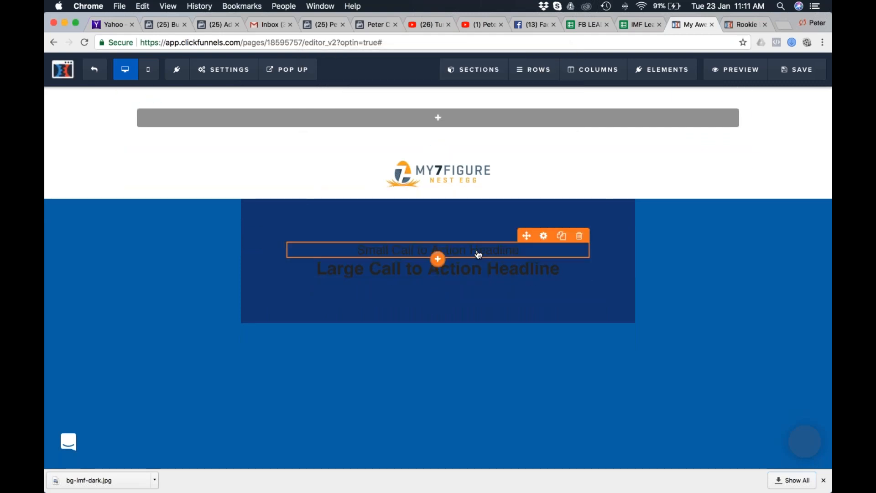
# Duplicate the sub-headline and move the copy below the large headline.
pyautogui.click(562, 237)
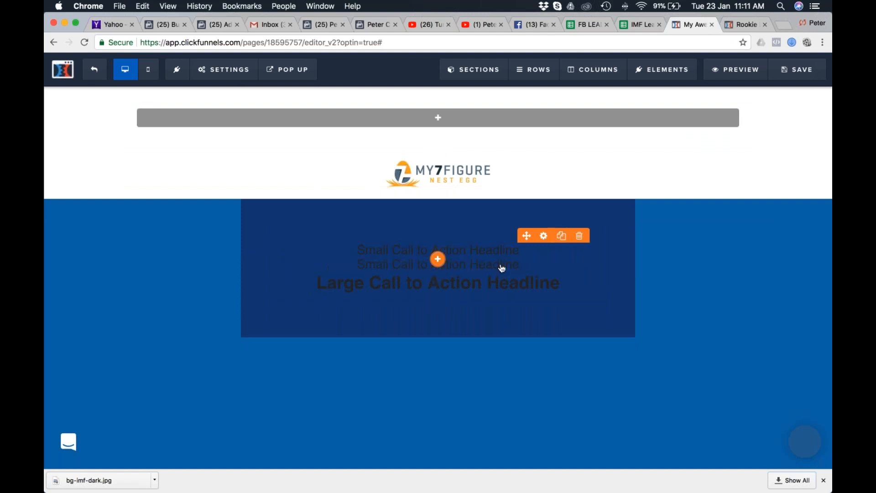
pyautogui.moveTo(525, 249); pyautogui.dragTo(524, 340)
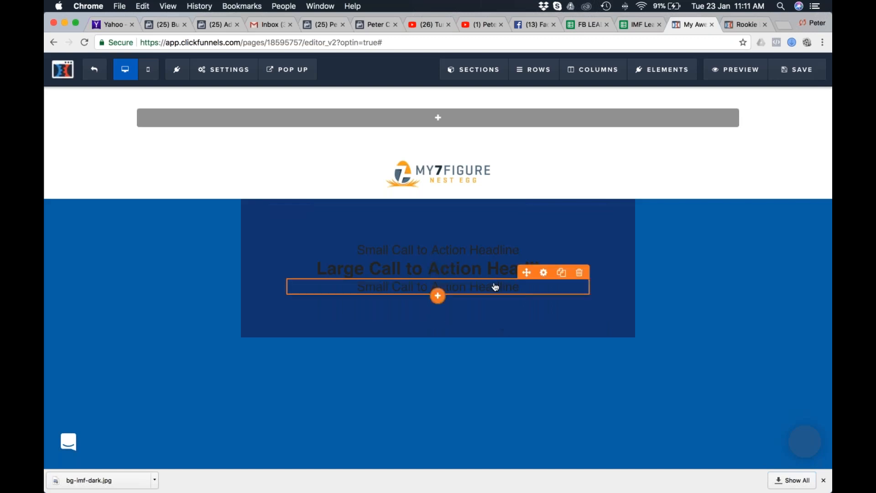
# Copy "FREE Video Reveals..." from the opt-in page in Safari and replace the first sub-headline's text with it in Chrome.
pyautogui.press('super+Tab')
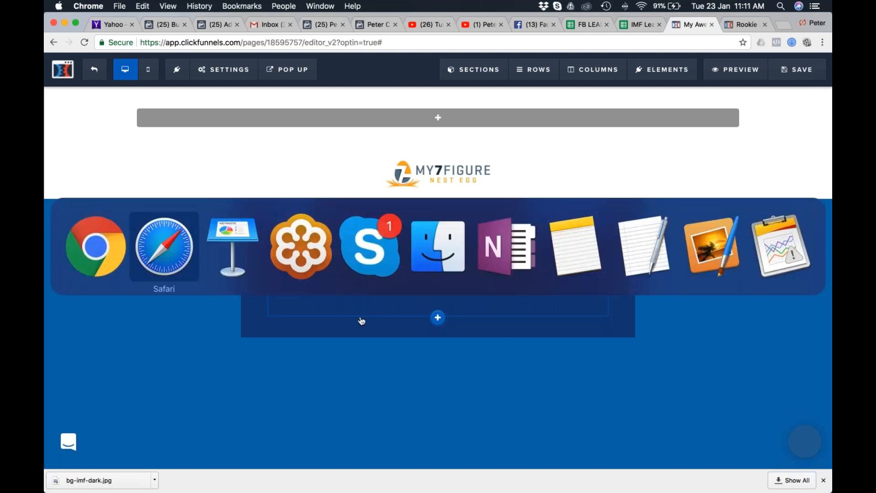
pyautogui.click(167, 242)
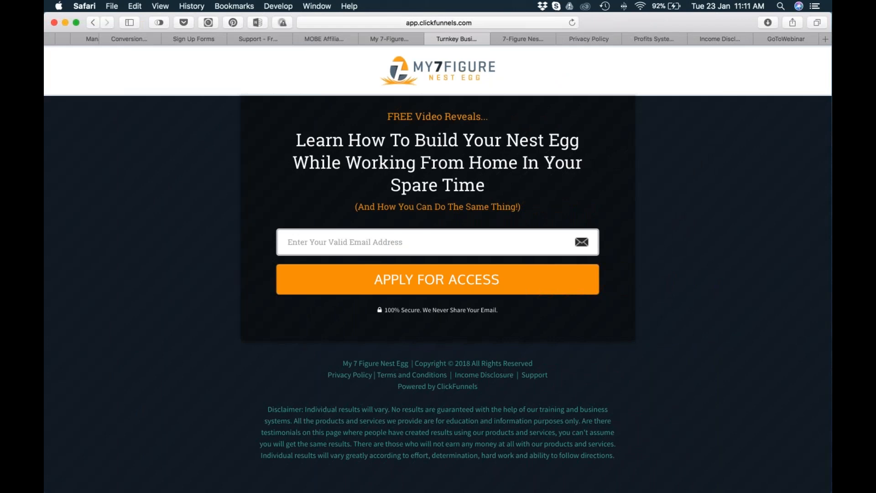
pyautogui.moveTo(488, 117); pyautogui.dragTo(382, 120)
pyautogui.press('super+c')
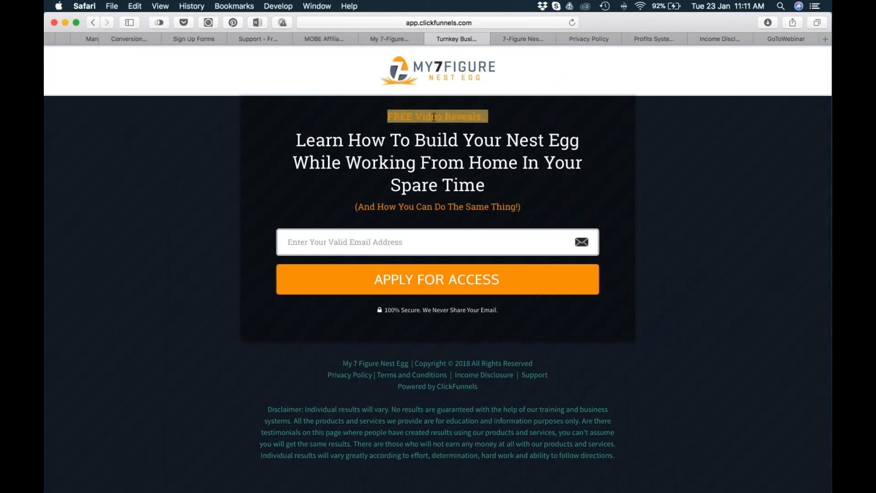
pyautogui.press('super+Tab')
pyautogui.click(193, 256)
pyautogui.click(464, 253)
pyautogui.tripleClick(495, 249)
pyautogui.press('super+v')
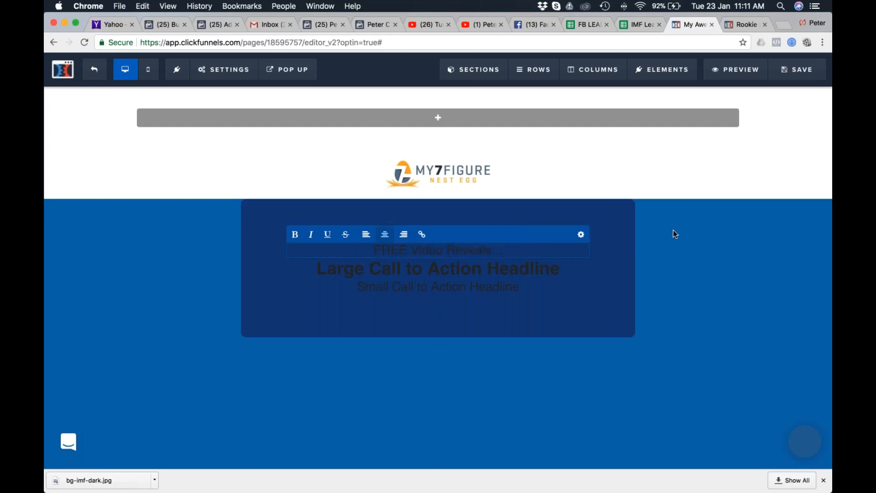
# Switch to Safari and examine the My 7 Figure Nest Egg sales page's headline and layout.
pyautogui.press('super+Tab')
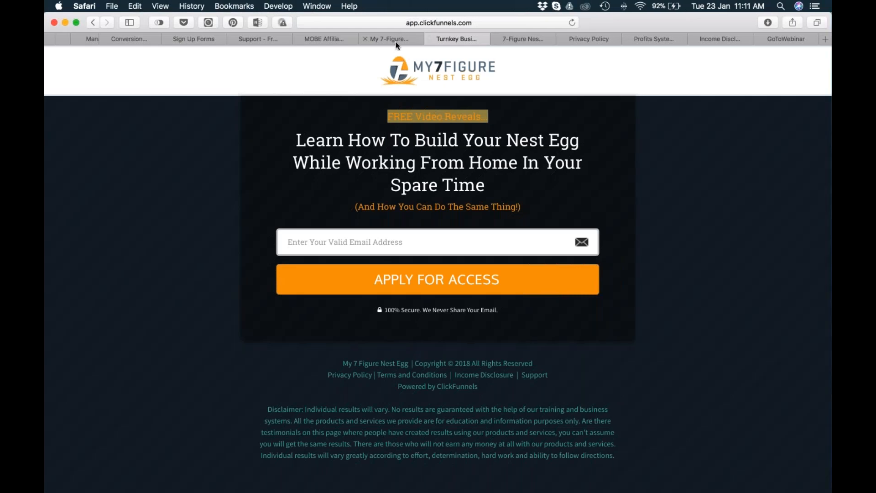
pyautogui.click(396, 41)
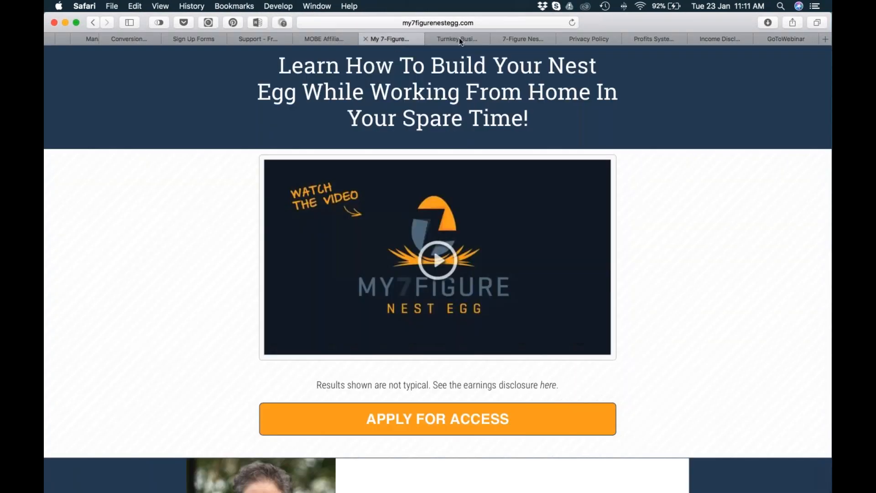
pyautogui.scroll(-3, 470, 226)
pyautogui.scroll(3, 475, 233)
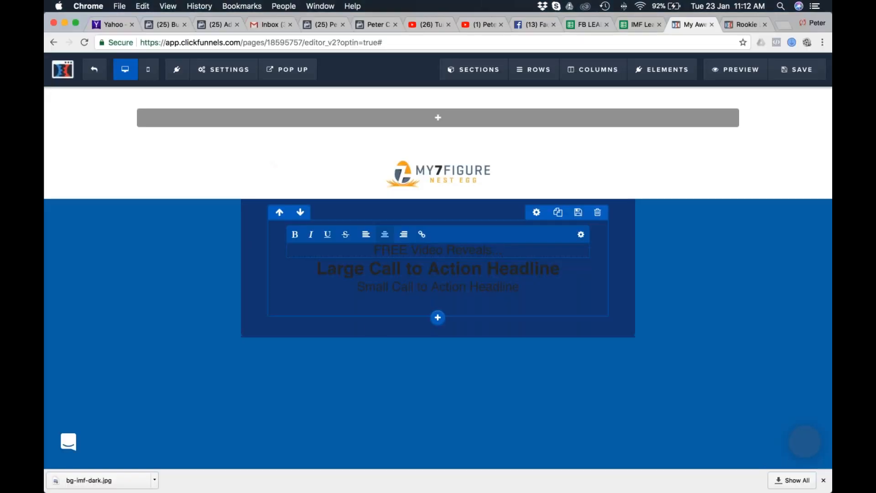
# Set the "FREE Video Reveals..." sub-headline's text colour to orange and its font to Roboto Slab.
pyautogui.press('super+a')
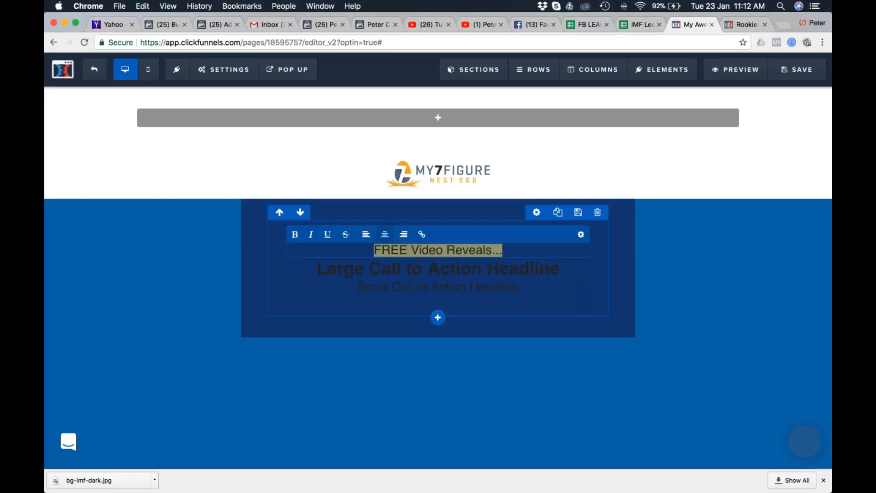
pyautogui.click(581, 235)
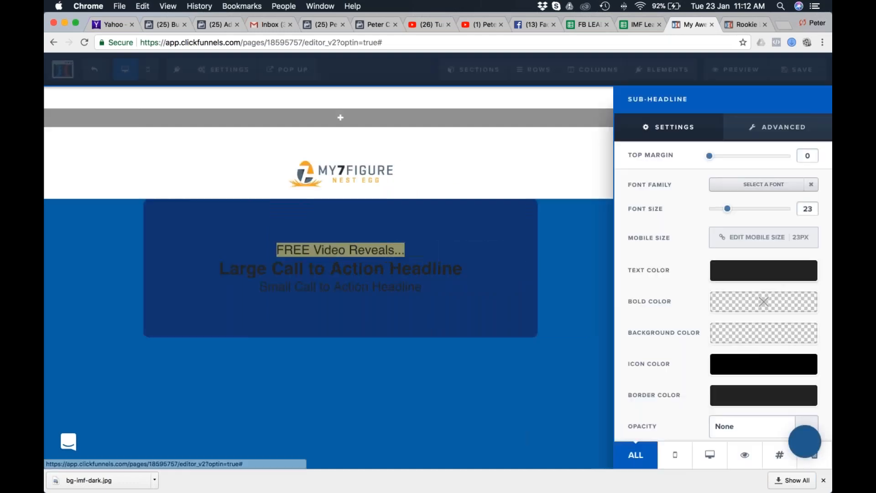
pyautogui.click(760, 275)
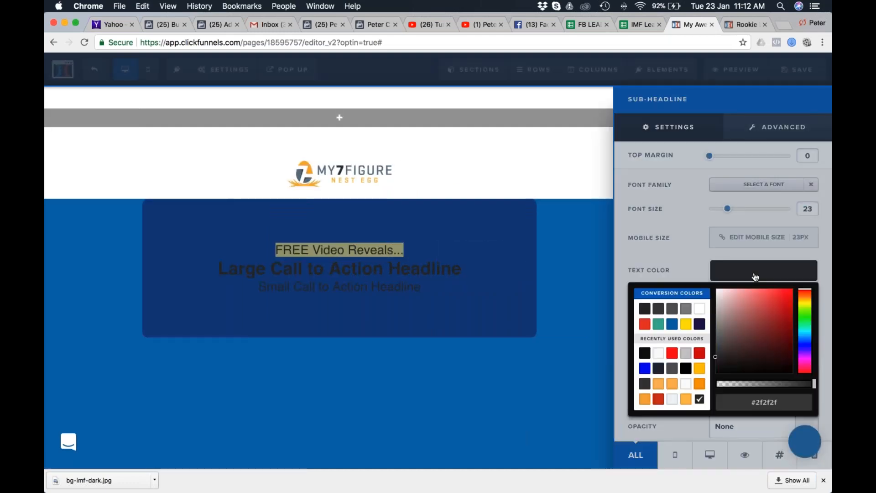
pyautogui.click(701, 386)
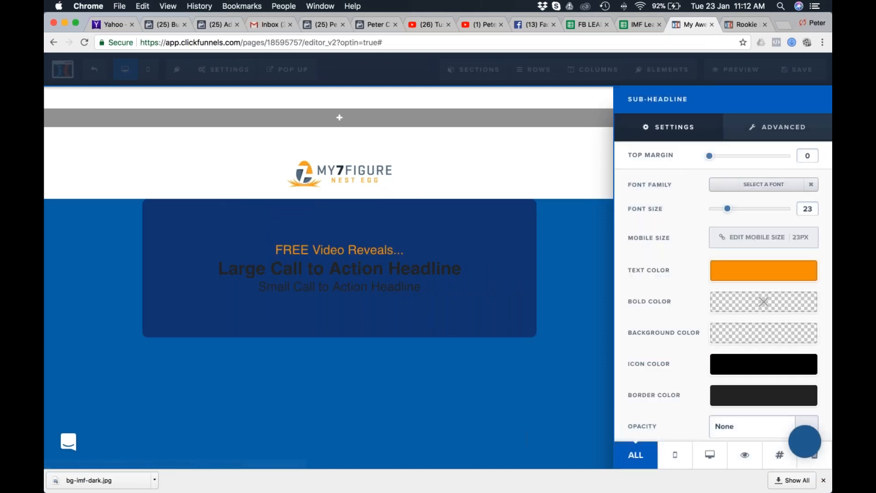
pyautogui.click(766, 184)
pyautogui.click(706, 359)
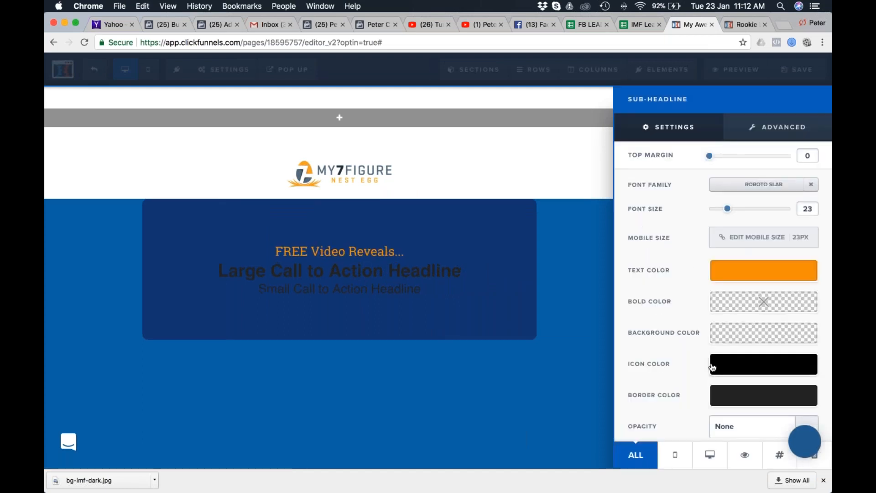
pyautogui.click(430, 276)
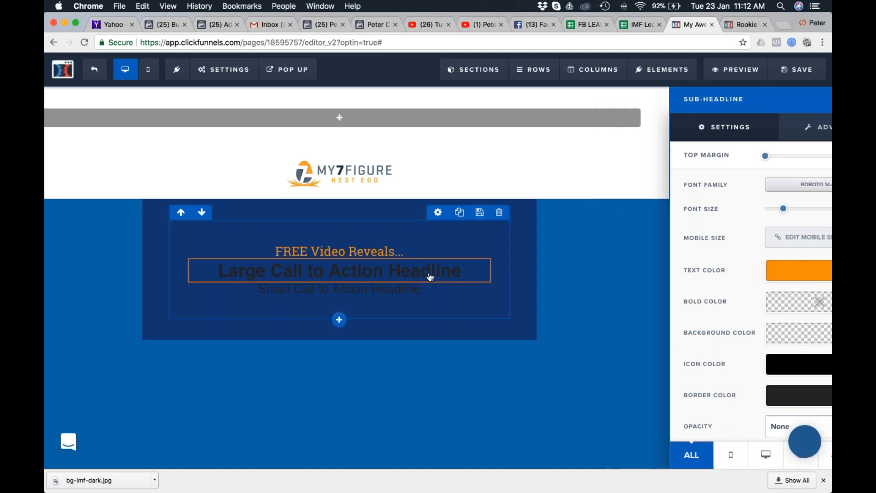
pyautogui.press('super+Tab')
pyautogui.press('super+shift+Tab')
pyautogui.press('super+shift+Tab')
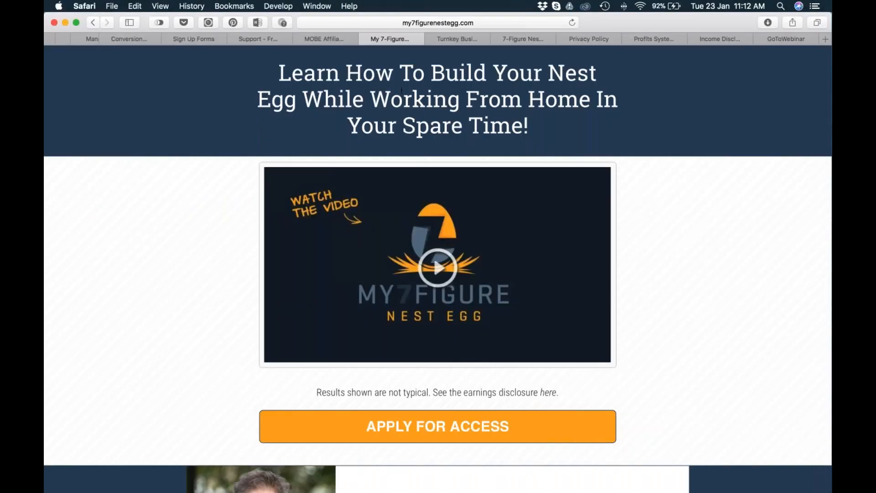
pyautogui.moveTo(529, 128); pyautogui.dragTo(282, 72)
pyautogui.press('super+c')
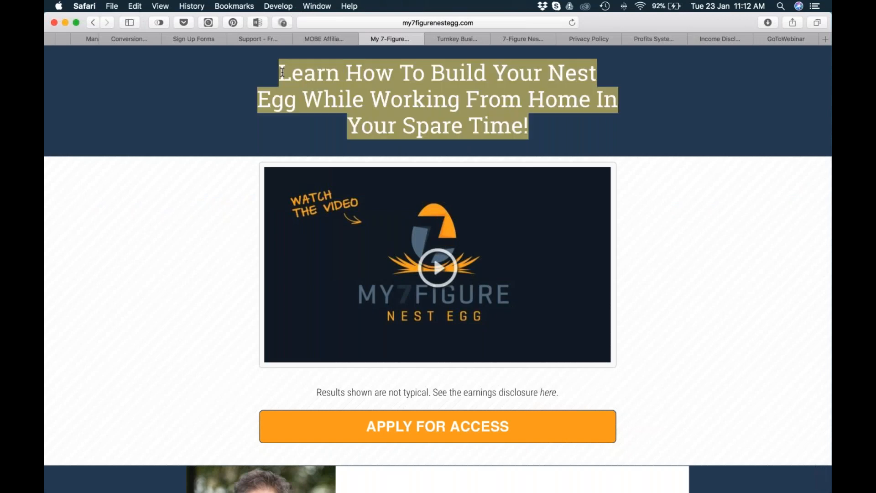
pyautogui.press('super+Tab')
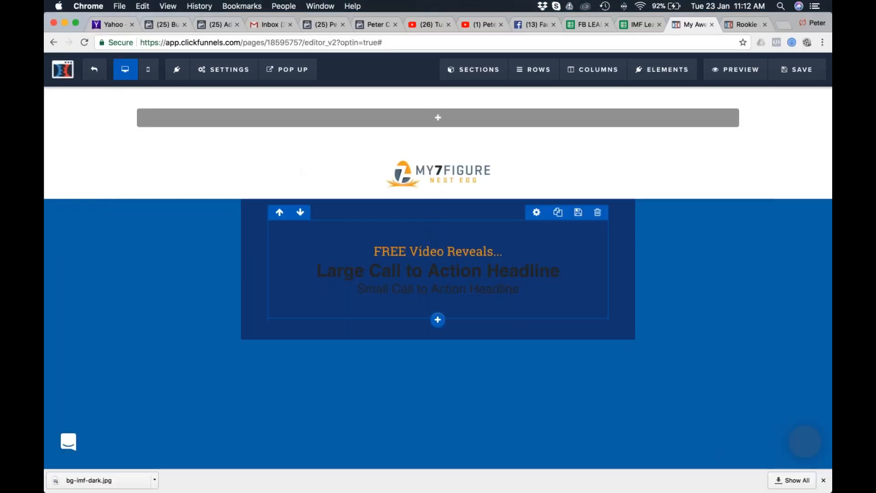
# Replace the large headline with "Learn How To Build Your Nest Egg While Working From Home In Your Spare Time" copied from Safari's opt-in page.
pyautogui.press('super+Tab')
pyautogui.click(324, 38)
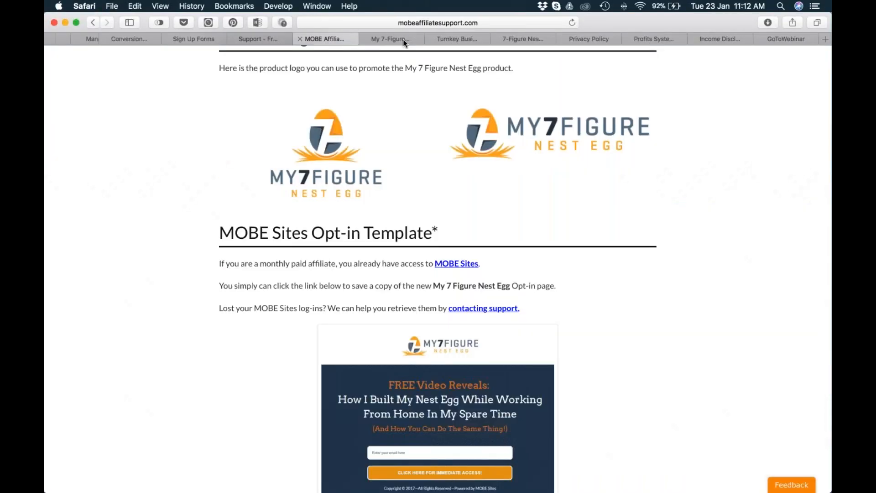
pyautogui.click(458, 40)
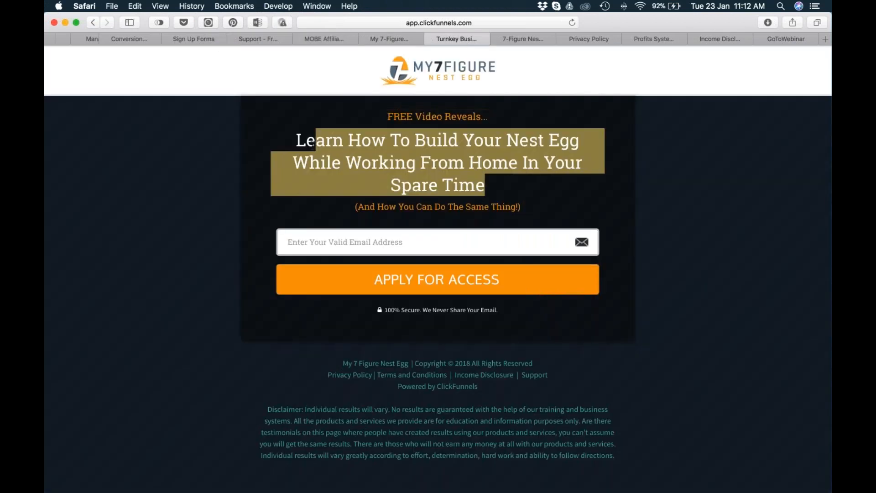
pyautogui.press('super+Tab')
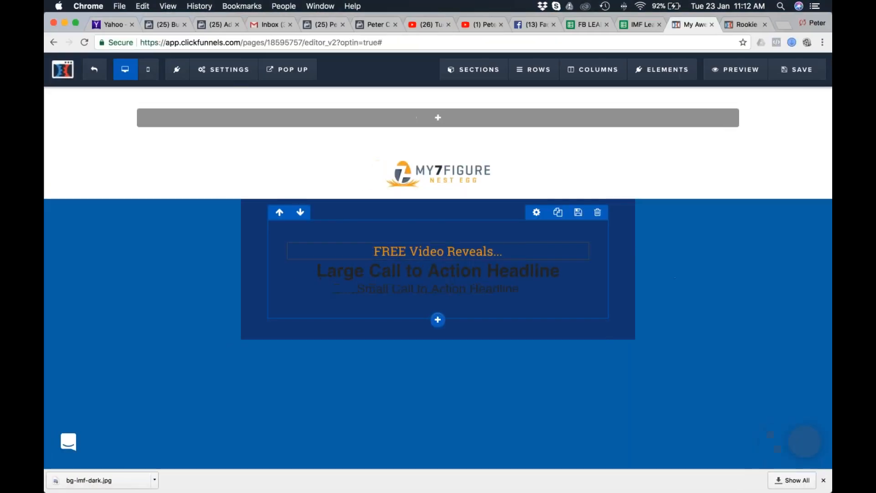
pyautogui.click(489, 273)
pyautogui.press('super+a')
pyautogui.press('super+v')
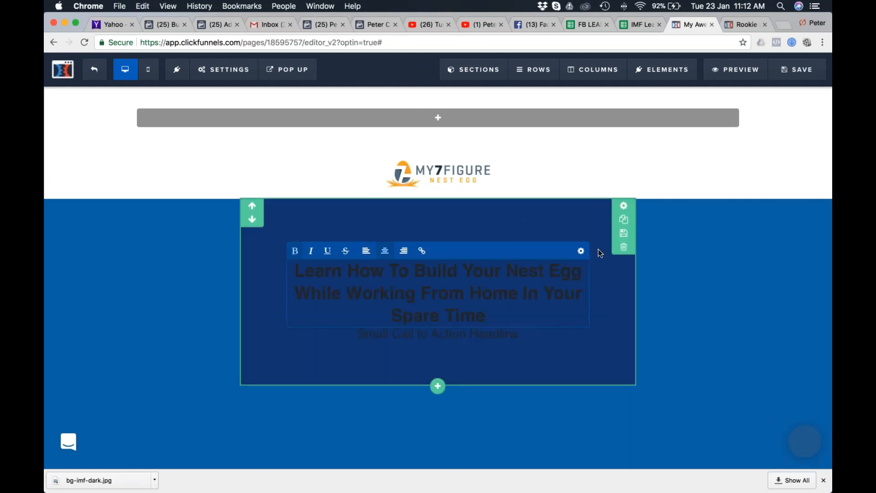
# Set the large headline's bold colour to white (#ffffff) and its font to Roboto Slab.
pyautogui.press('super+a')
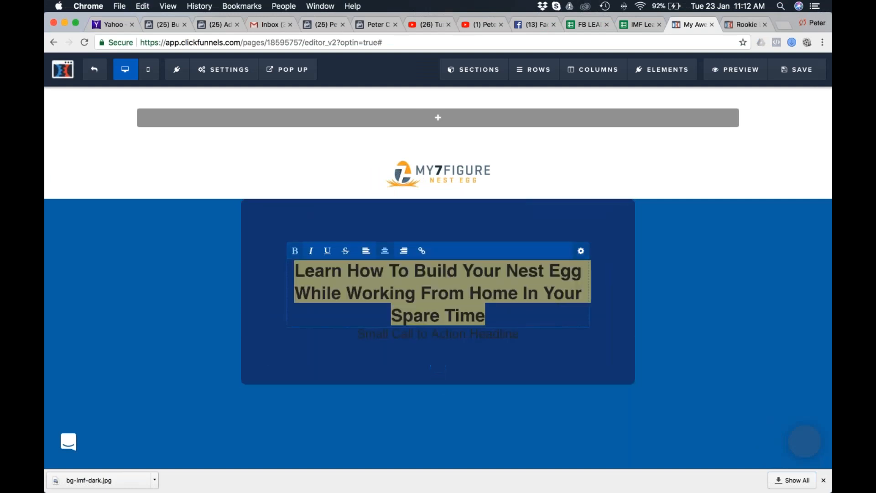
pyautogui.click(581, 251)
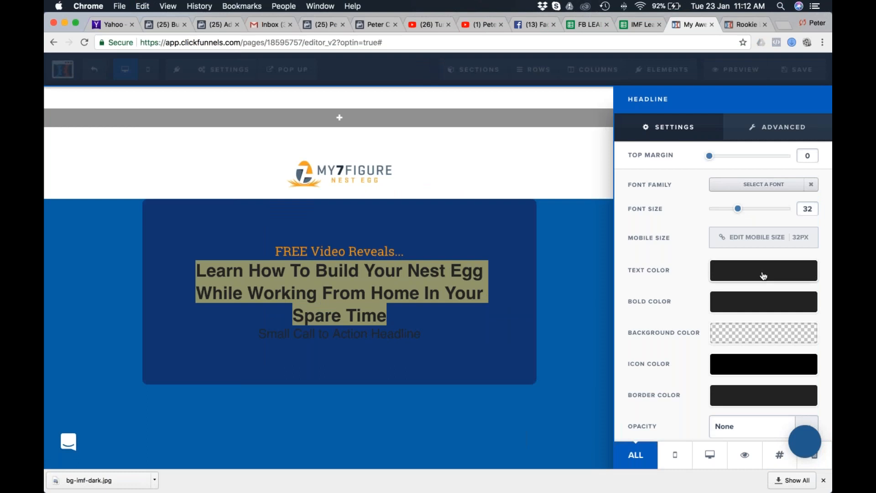
pyautogui.click(764, 303)
pyautogui.click(699, 340)
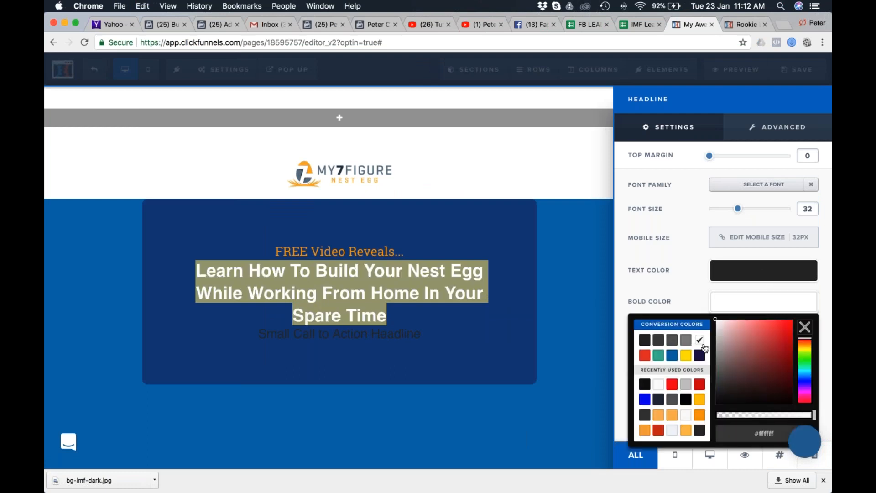
pyautogui.click(764, 185)
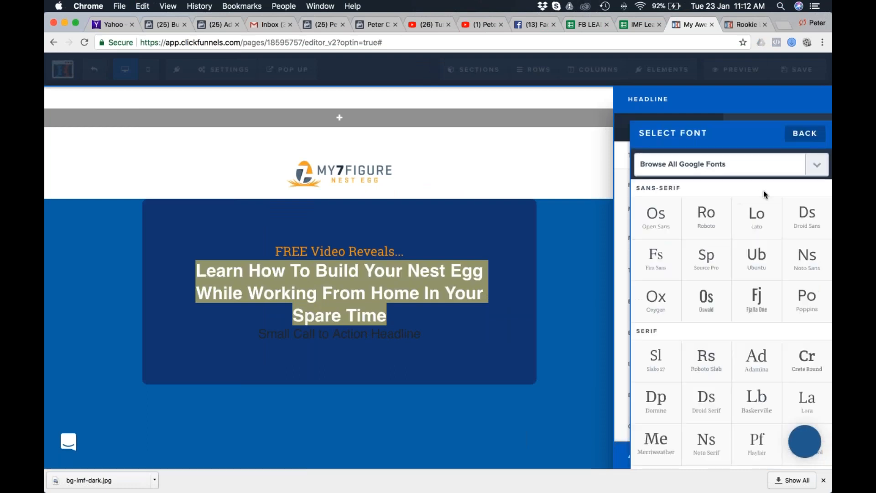
pyautogui.click(708, 361)
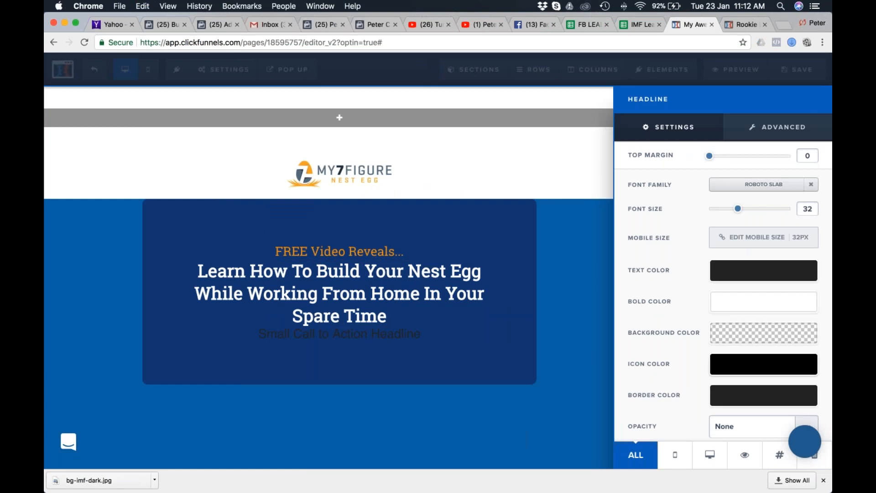
# Copy "(And How You Can Do The Same Thing!)" from Safari's opt-in page and replace the small call-to-action headline's text with it in Chrome.
pyautogui.click(395, 339)
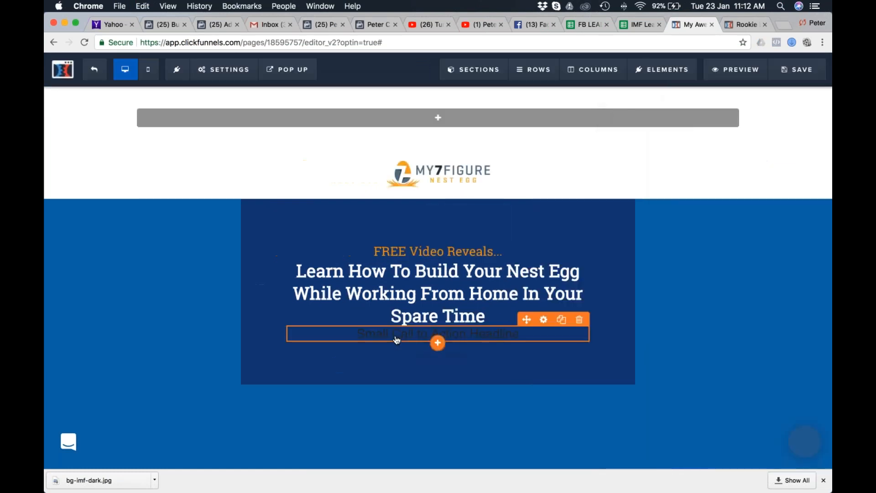
pyautogui.press('super+Tab')
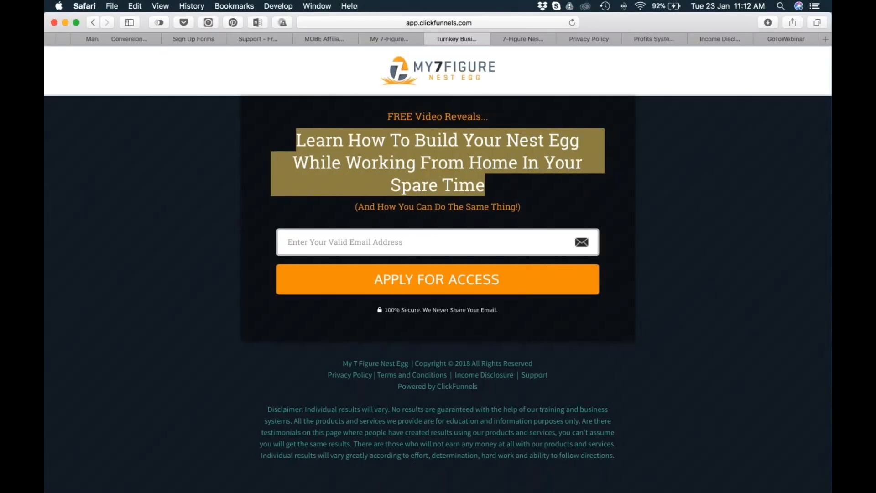
pyautogui.tripleClick(352, 206)
pyautogui.press('super+c')
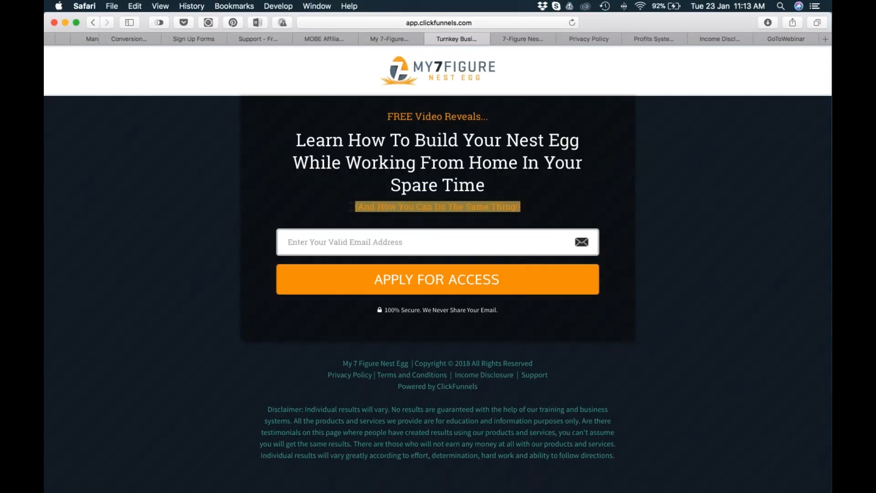
pyautogui.click(389, 39)
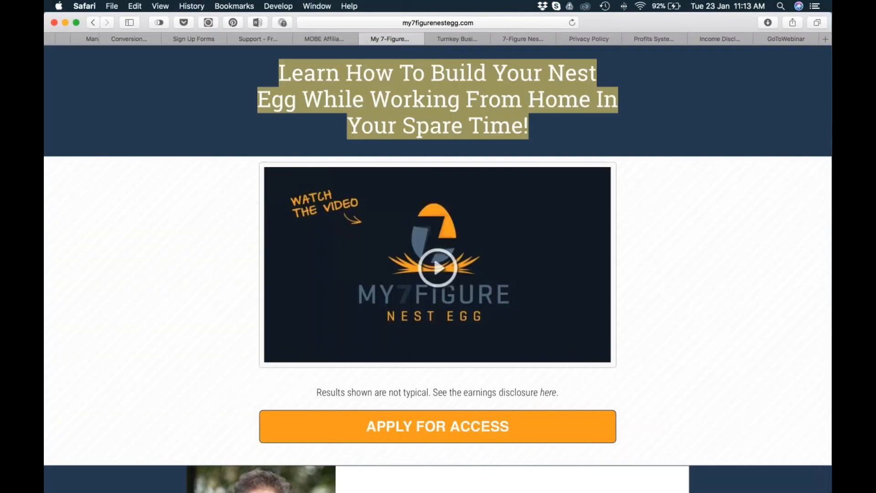
pyautogui.scroll(-5, 402, 244)
pyautogui.scroll(5, 403, 244)
pyautogui.press('super+Tab')
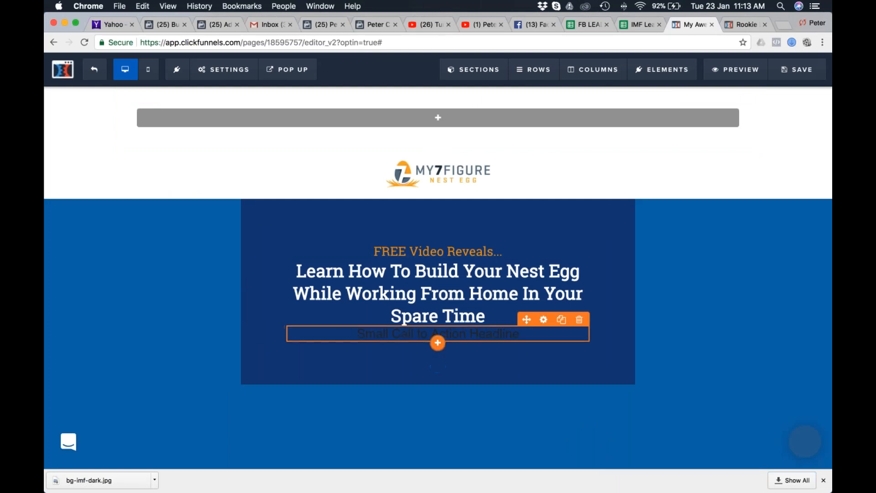
pyautogui.click(478, 334)
pyautogui.press('super+a')
pyautogui.press('super+v')
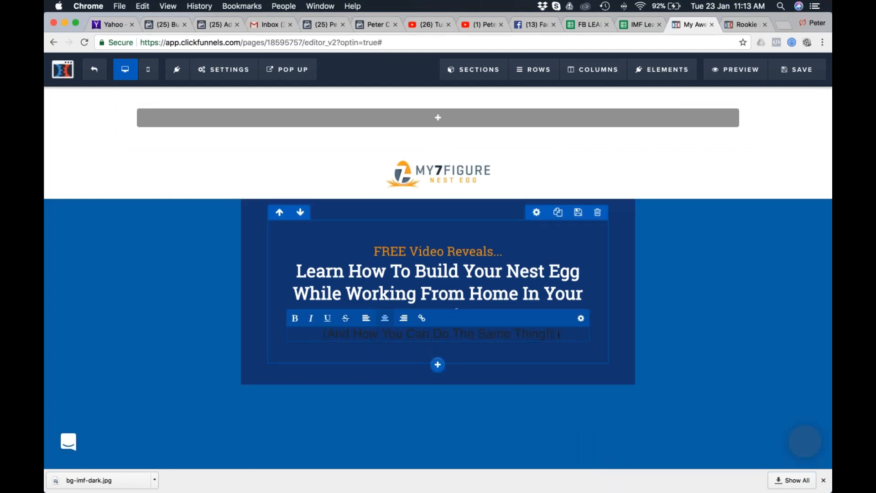
# Format the "(And How You Can Do The Same Thing!)" sub-headline in Roboto Slab, orange #f79e00, with font size 18.
pyautogui.press('super+a')
pyautogui.click(581, 318)
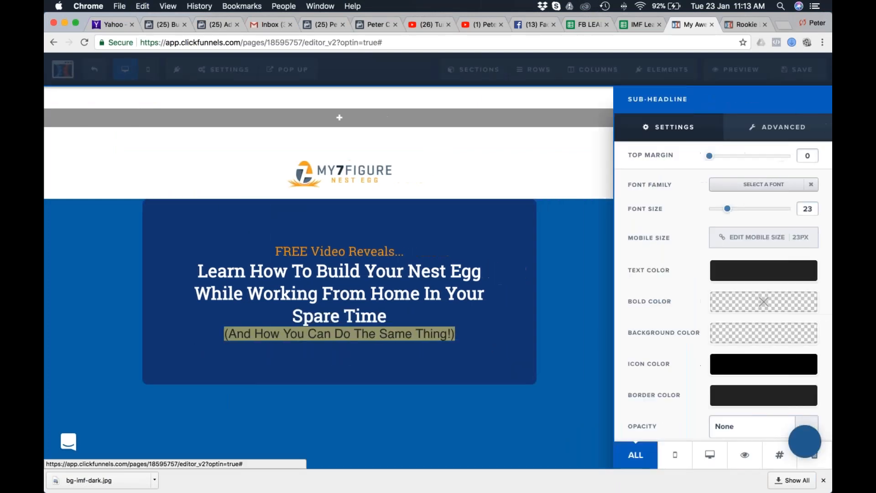
pyautogui.click(759, 185)
pyautogui.click(704, 360)
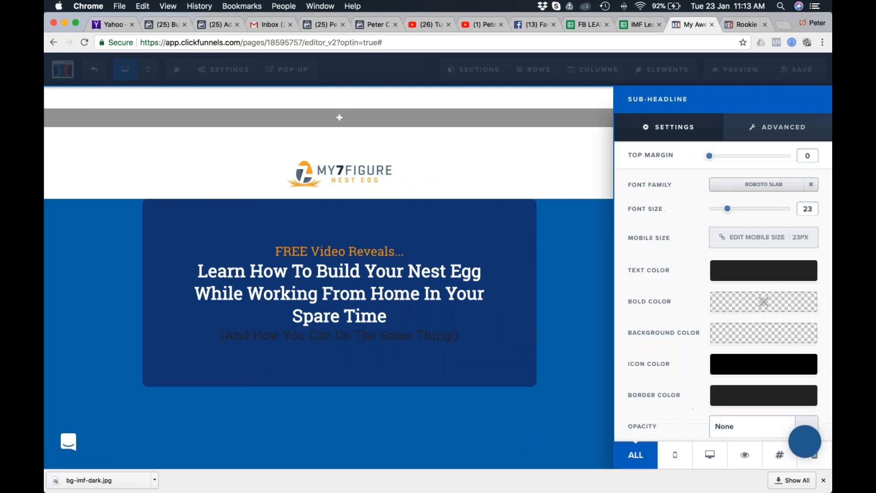
pyautogui.click(782, 273)
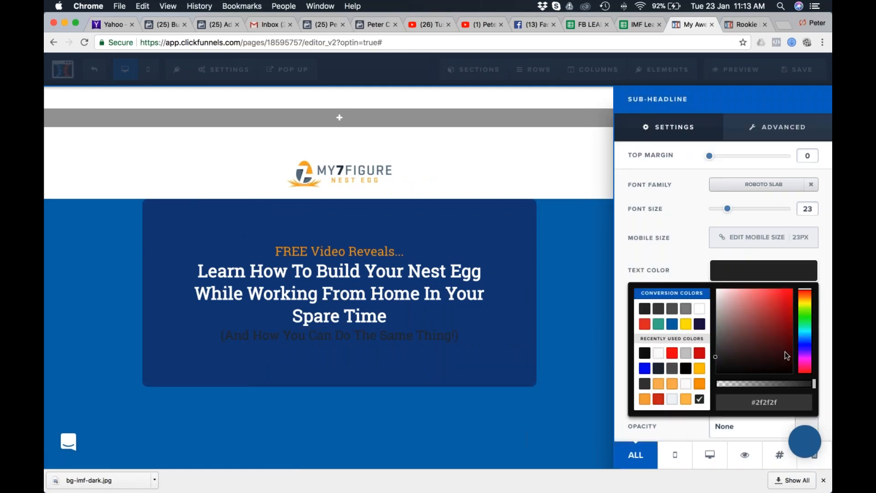
pyautogui.click(699, 369)
pyautogui.click(699, 384)
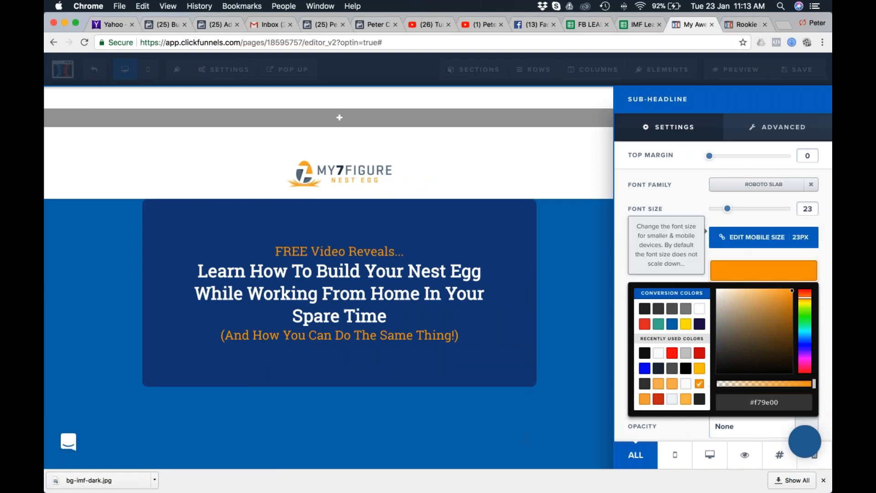
pyautogui.moveTo(727, 209); pyautogui.dragTo(720, 216)
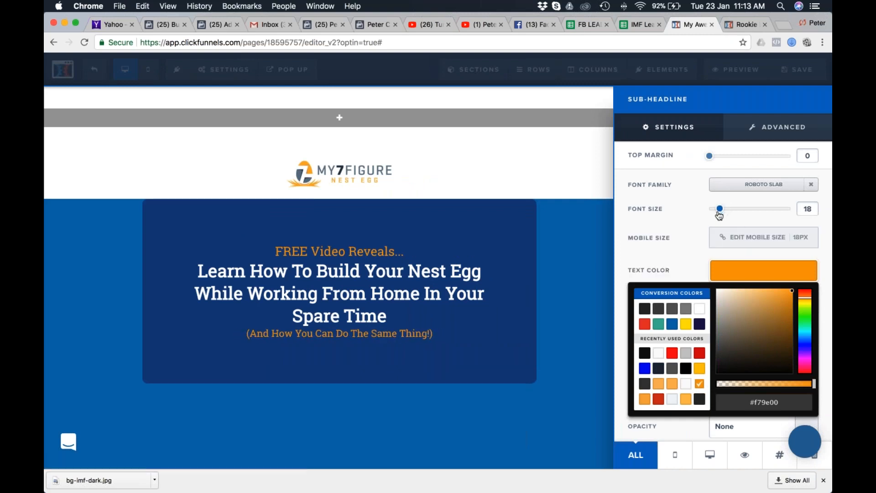
pyautogui.click(381, 250)
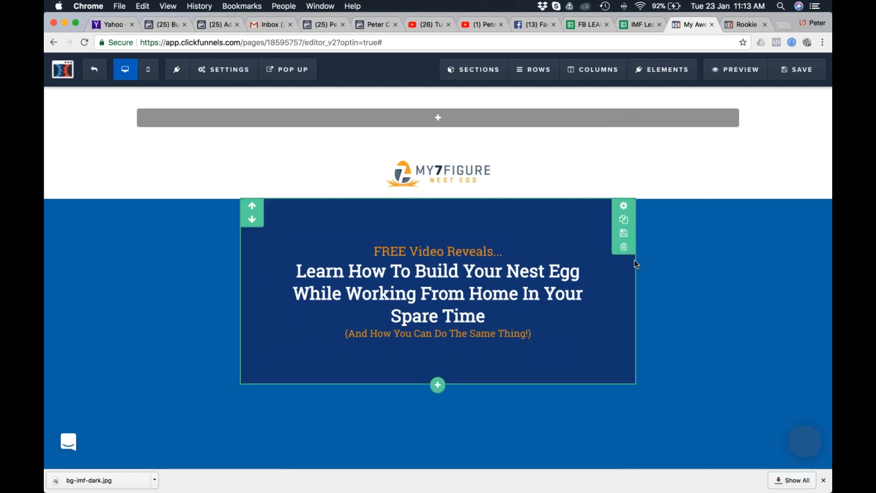
# Check the email form on Safari's opt-in page, and add an input element below the last sub-headline in Chrome.
pyautogui.press('super+Tab')
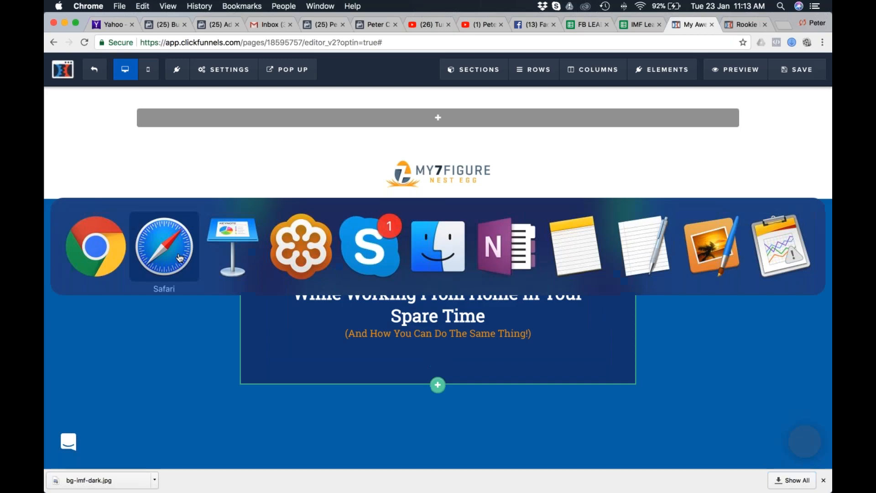
pyautogui.press('super+Tab')
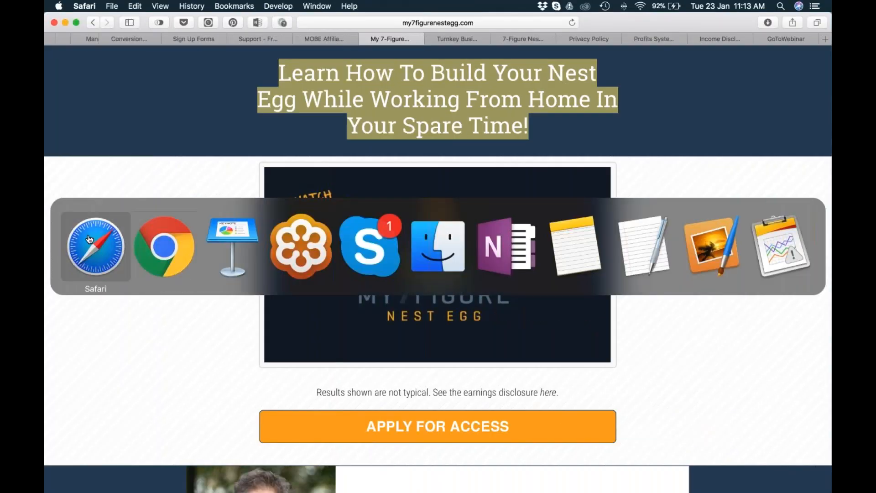
pyautogui.click(456, 40)
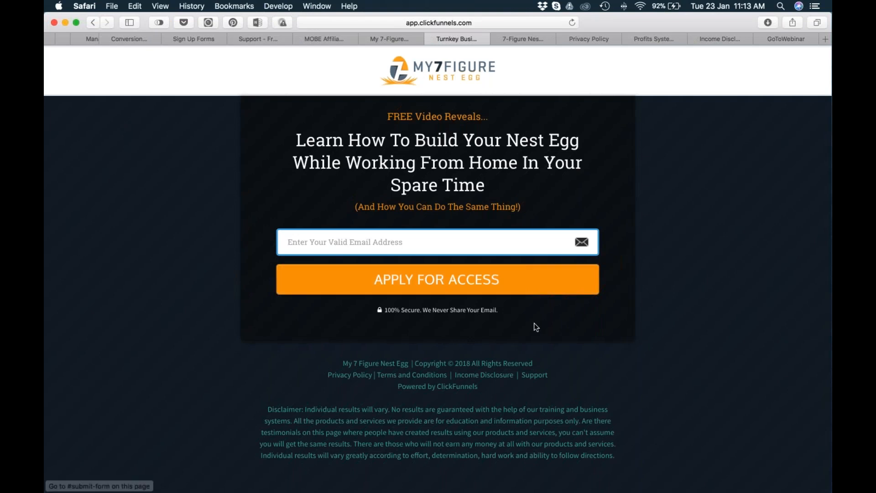
pyautogui.moveTo(500, 310); pyautogui.dragTo(371, 310)
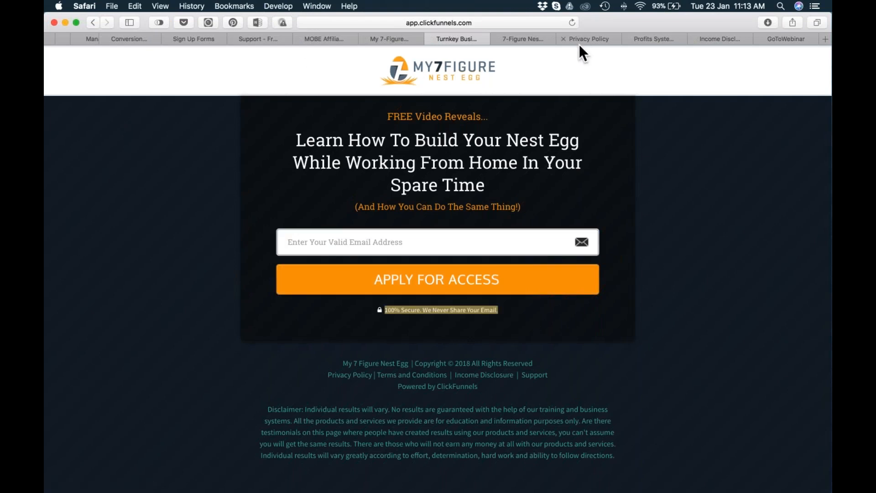
pyautogui.press('super+Tab')
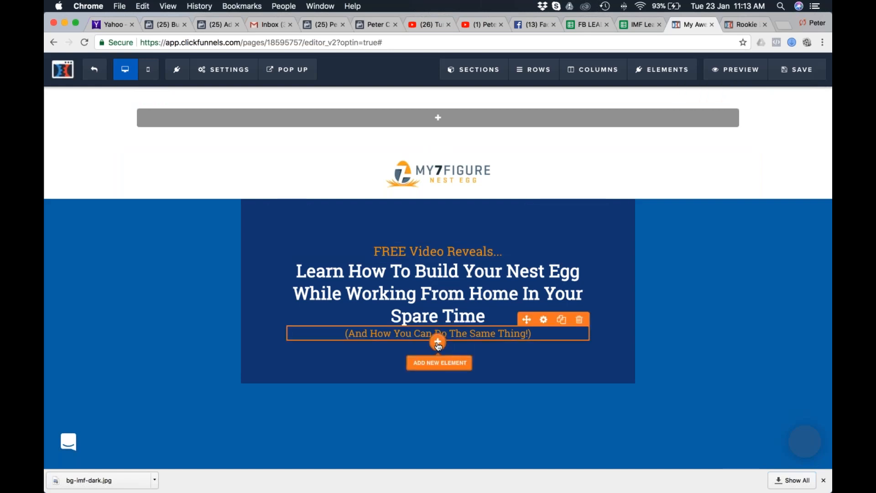
pyautogui.click(438, 345)
pyautogui.scroll(-2, 691, 372)
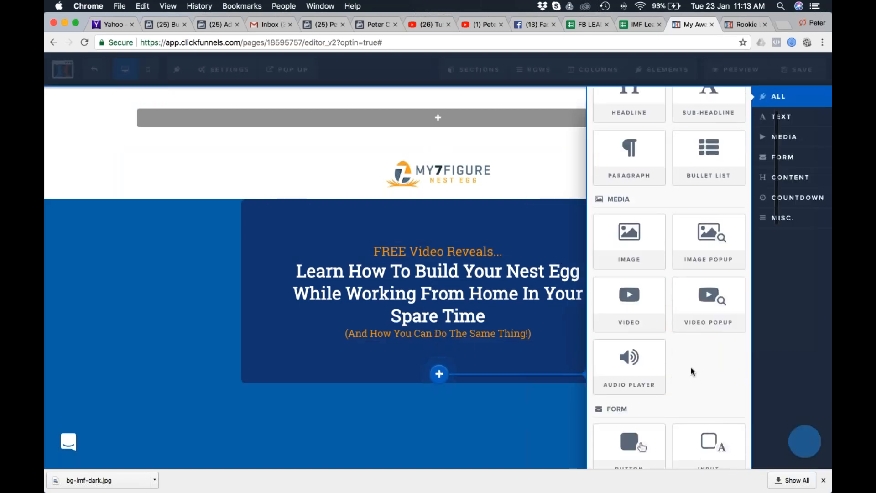
pyautogui.scroll(-5, 691, 372)
pyautogui.click(709, 215)
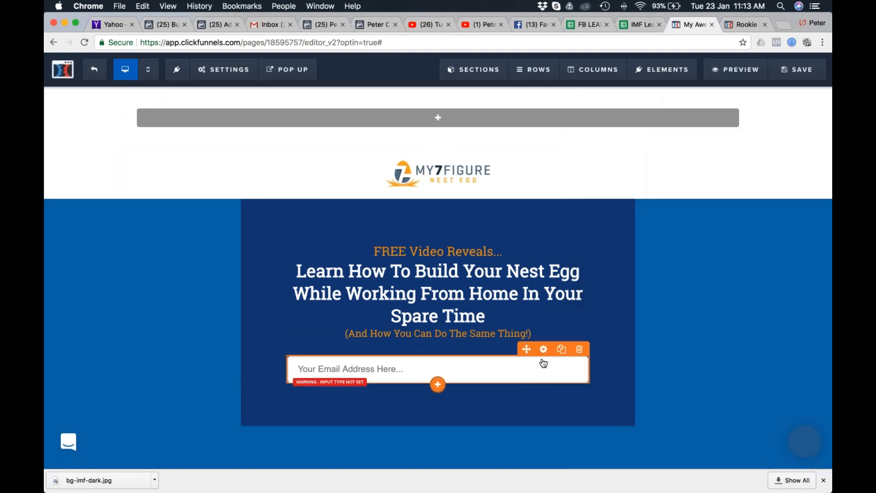
# Apply a different theme to the new input field and set its font to Roboto Slab at size 14.
pyautogui.click(544, 350)
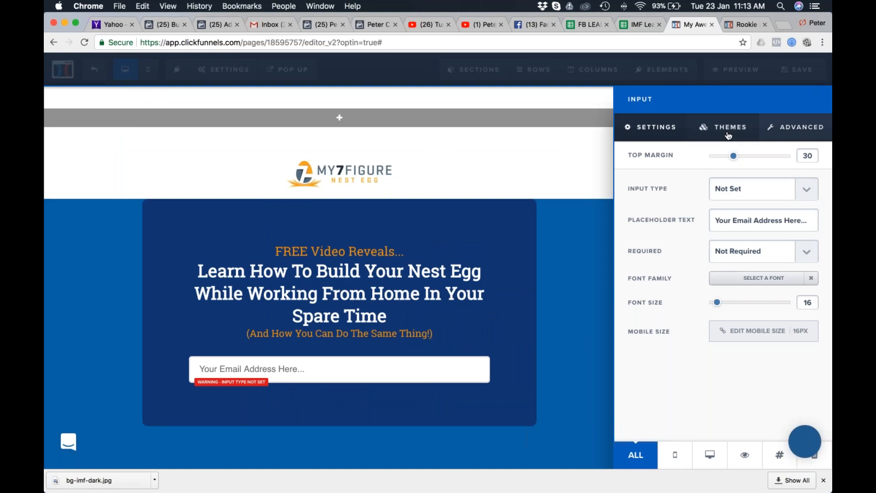
pyautogui.click(729, 132)
pyautogui.click(759, 286)
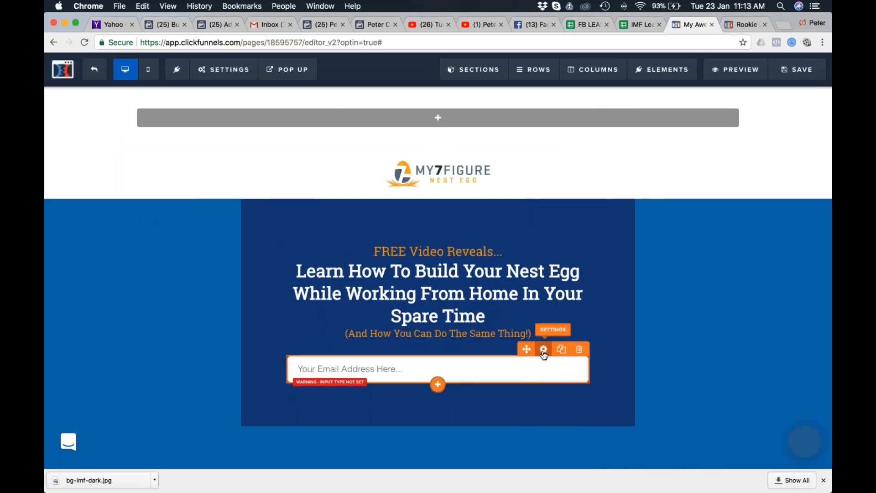
pyautogui.click(541, 351)
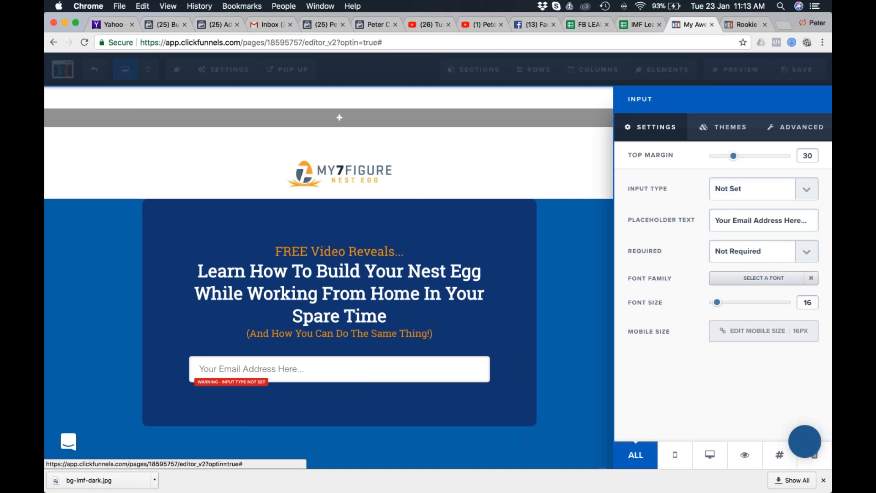
pyautogui.click(763, 278)
pyautogui.click(709, 358)
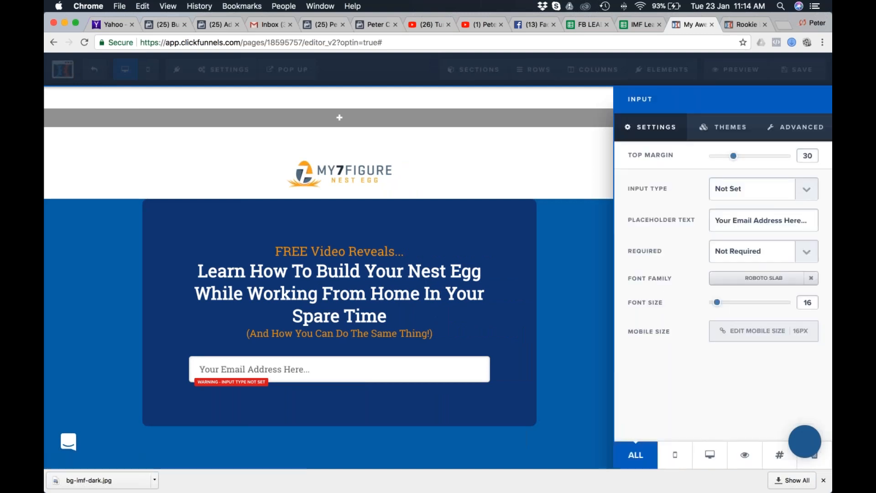
pyautogui.moveTo(716, 303); pyautogui.dragTo(715, 306)
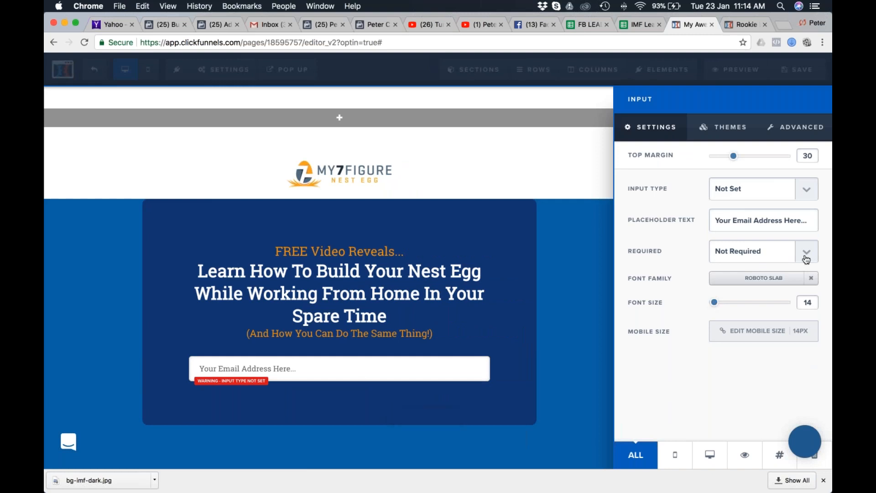
# Set the input field's type to Email Address.
pyautogui.click(757, 189)
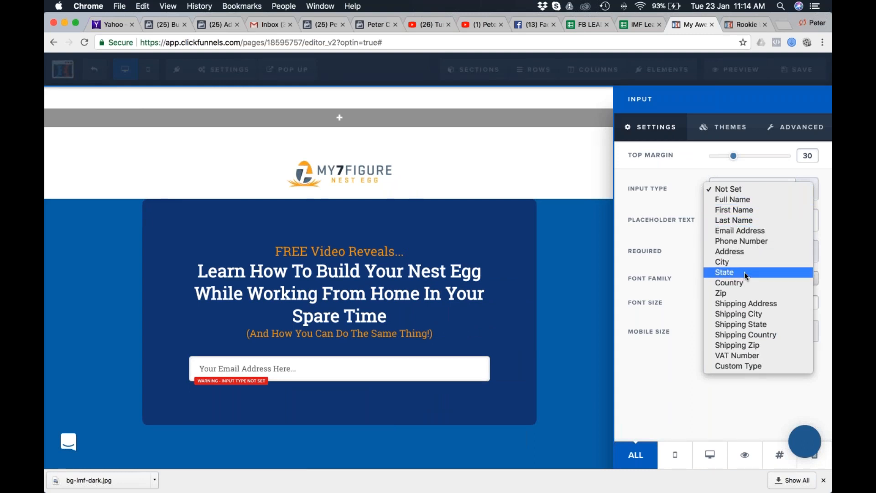
pyautogui.click(759, 232)
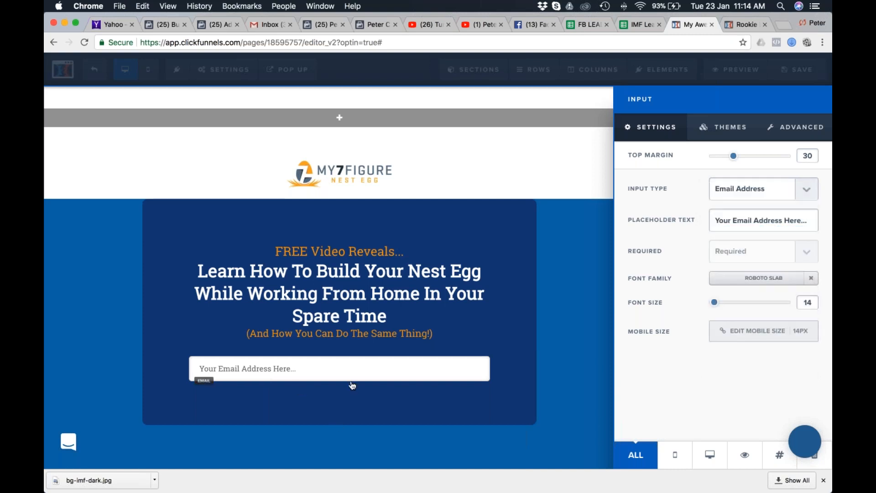
pyautogui.click(353, 385)
pyautogui.click(437, 384)
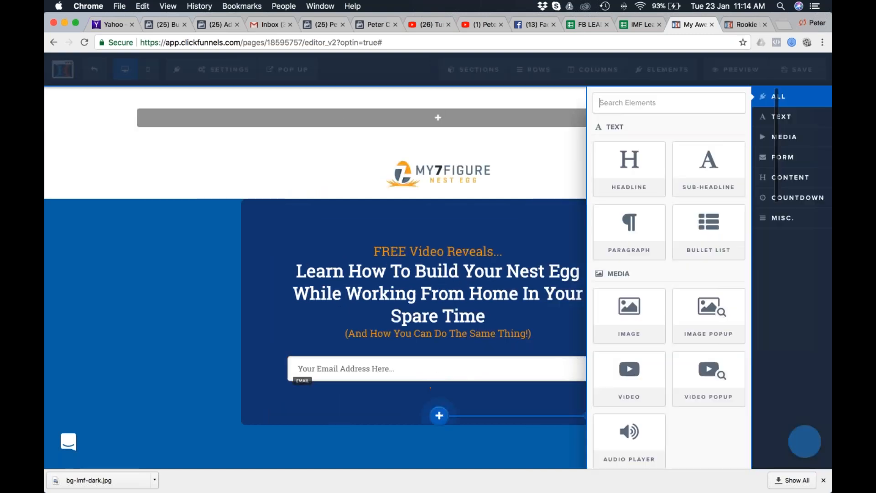
pyautogui.scroll(-3, 705, 374)
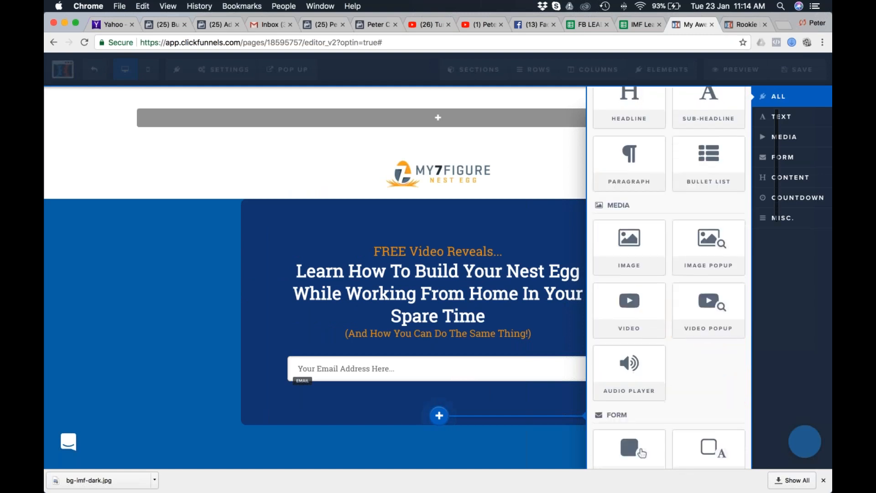
pyautogui.scroll(-2, 716, 348)
pyautogui.click(630, 394)
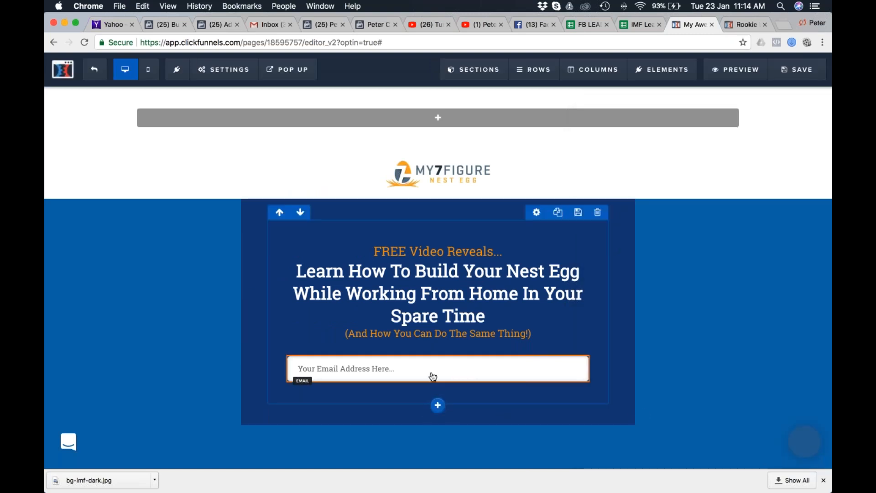
# Add a button element below the email address field on the opt-in page.
pyautogui.click(438, 387)
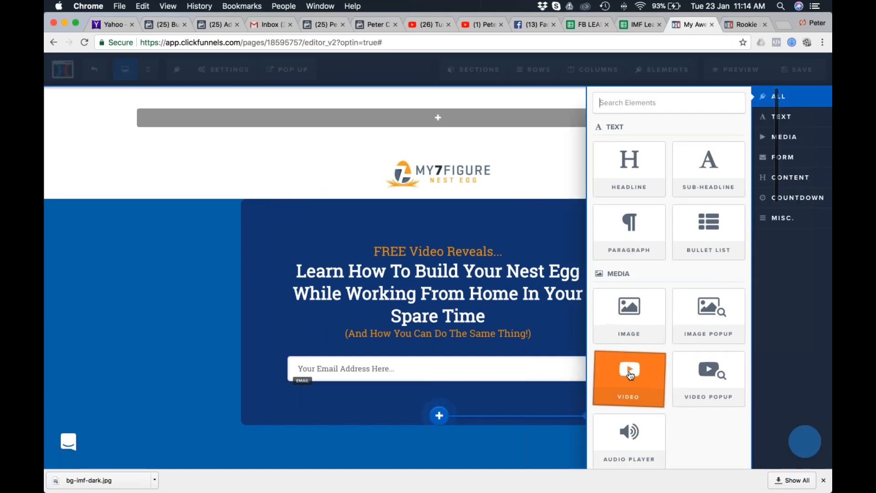
pyautogui.scroll(-3, 630, 388)
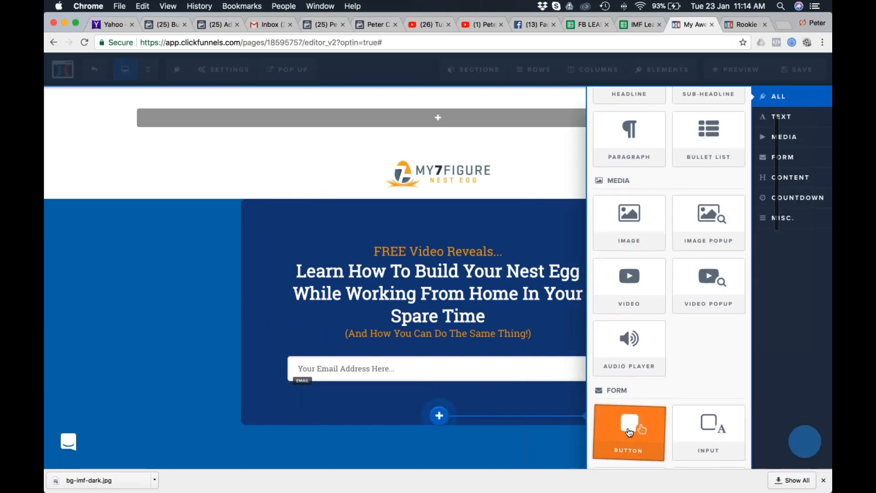
pyautogui.click(629, 429)
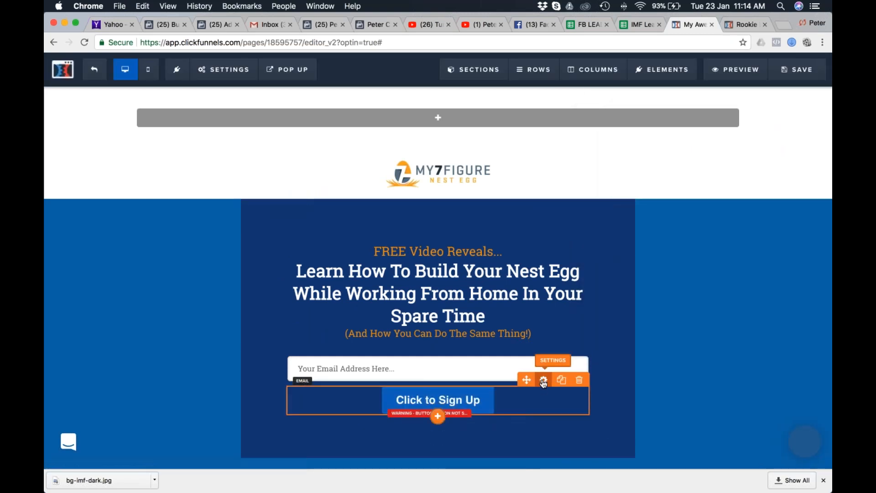
# Set the font of the "Click to Sign Up" button to Source Sans Pro.
pyautogui.click(537, 381)
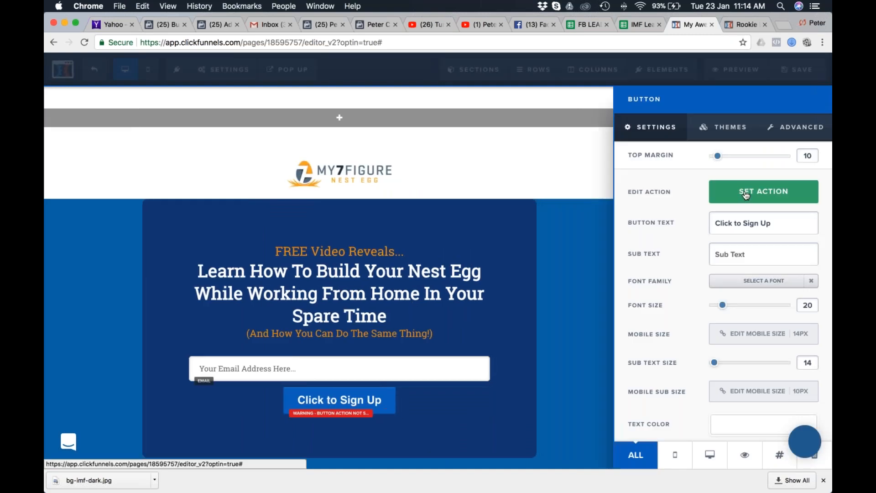
pyautogui.click(763, 286)
pyautogui.click(706, 358)
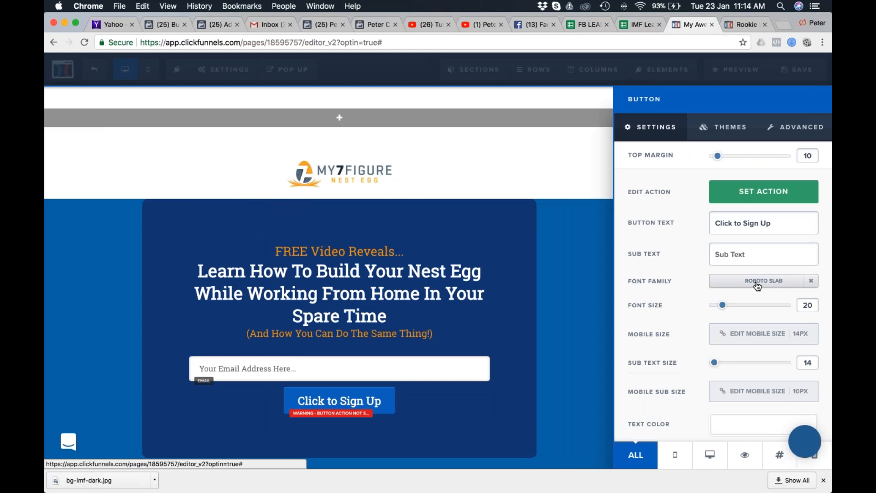
pyautogui.click(757, 284)
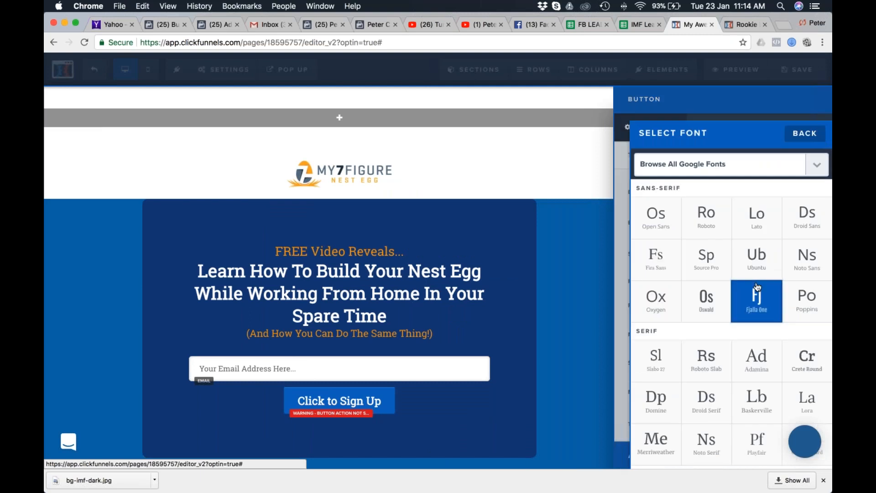
pyautogui.click(706, 257)
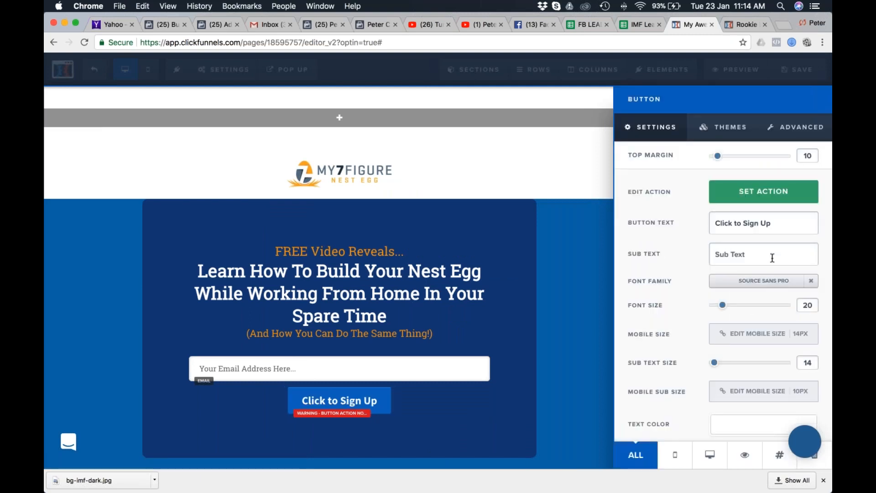
# Change the background color of the "Click to Sign Up" button to orange #f79e00.
pyautogui.scroll(-1, 771, 256)
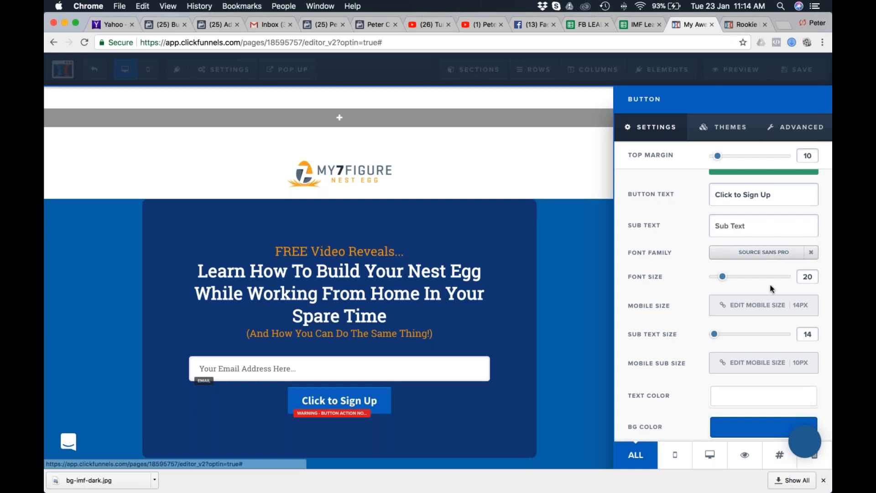
pyautogui.scroll(-1, 758, 361)
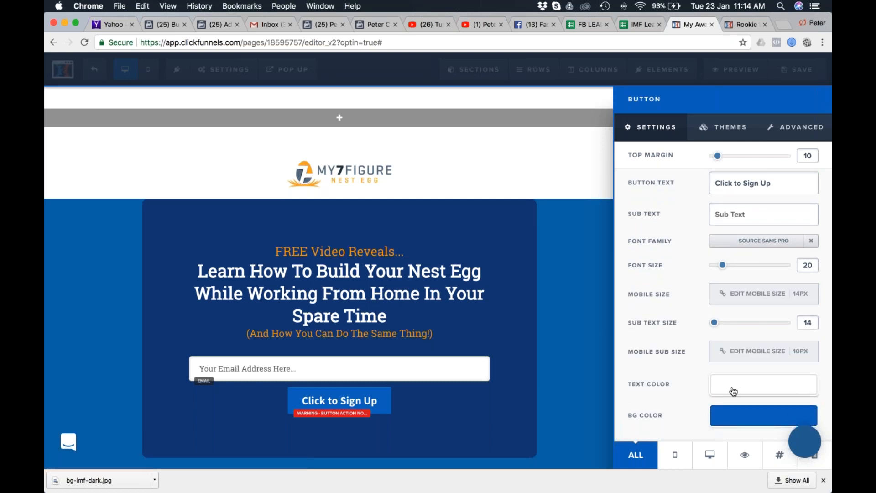
pyautogui.click(745, 423)
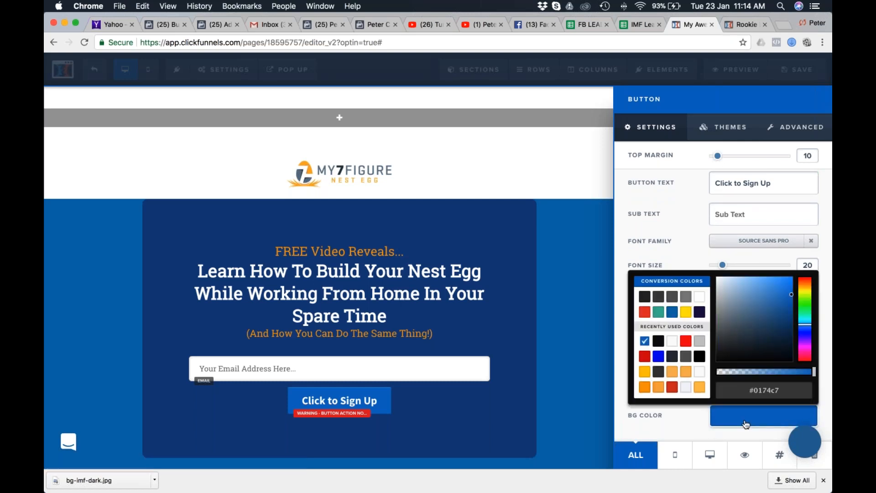
pyautogui.click(701, 393)
pyautogui.click(689, 375)
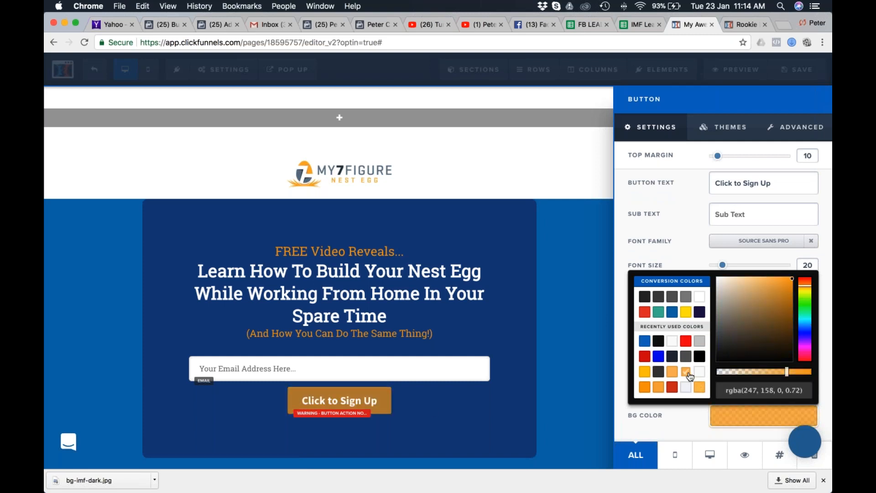
pyautogui.click(644, 387)
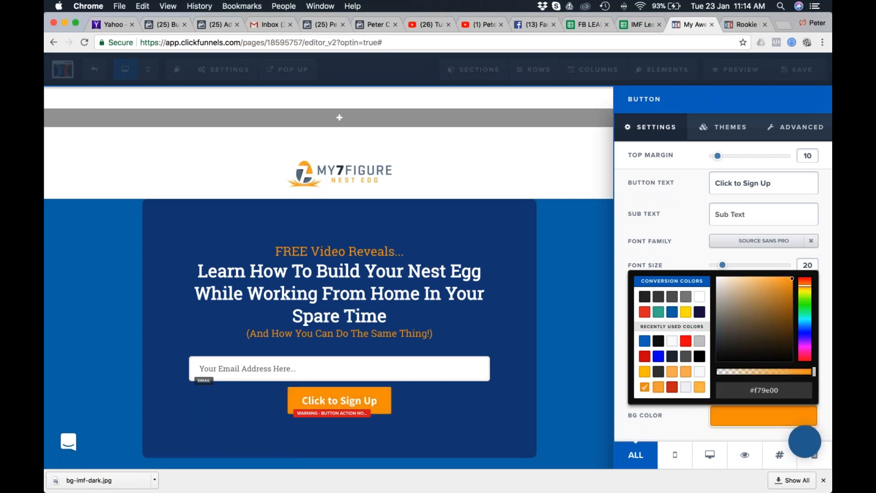
# Set the "Click to Sign Up" button's width to Fill Width and its top margin to 20.
pyautogui.click(803, 130)
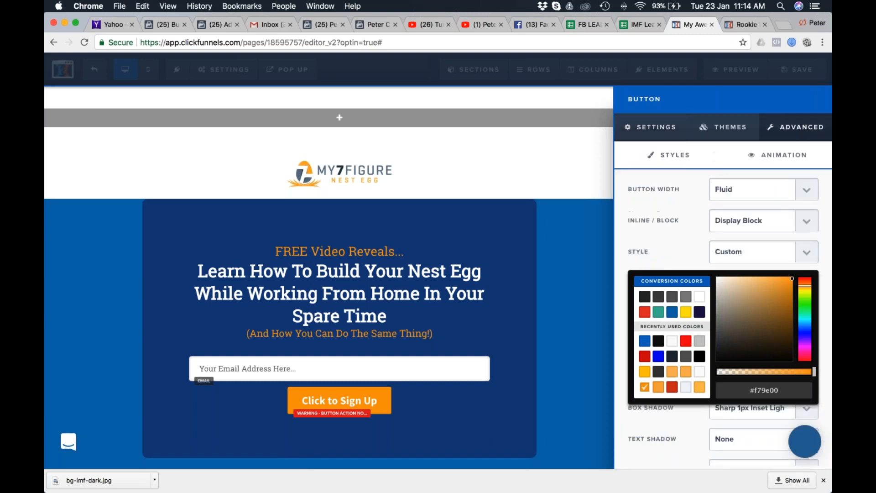
pyautogui.click(689, 231)
pyautogui.click(807, 192)
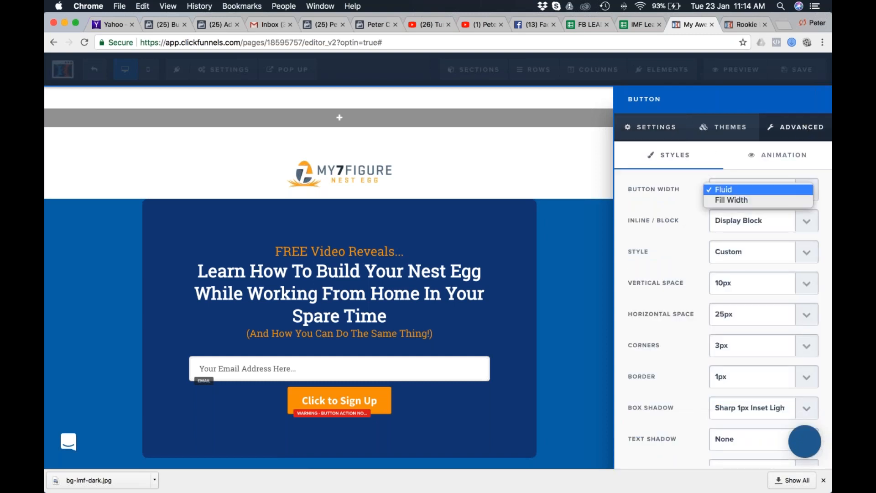
pyautogui.click(730, 200)
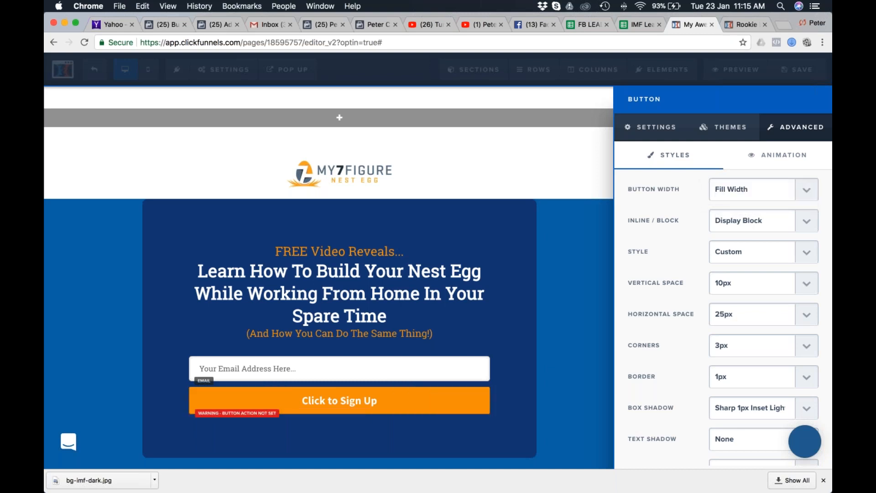
pyautogui.click(653, 127)
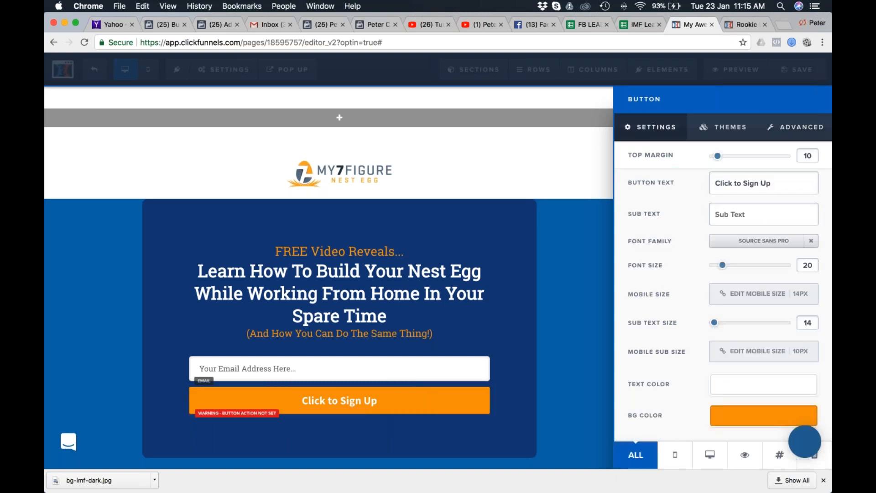
pyautogui.moveTo(718, 156); pyautogui.dragTo(728, 160)
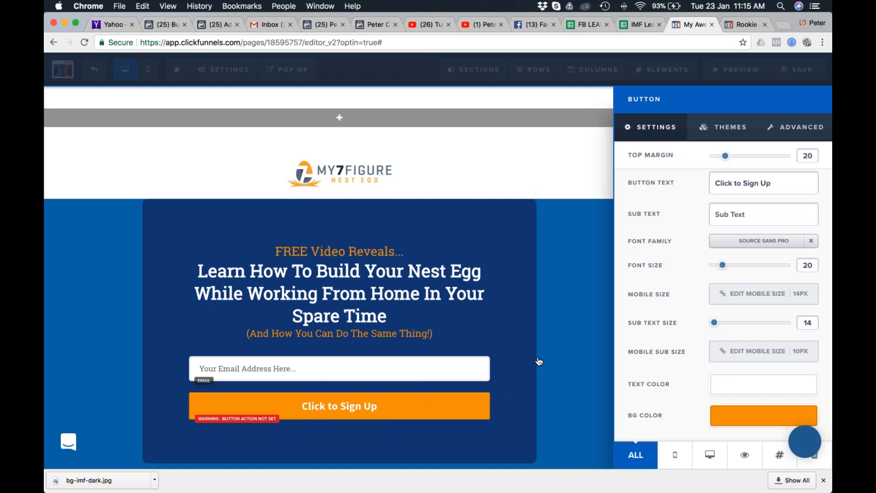
# Place a copy of the "(And How You Can Do The Same Thing!)" sub-headline below the button, reading "100% Secure. We Never Share Your Email.".
pyautogui.click(382, 337)
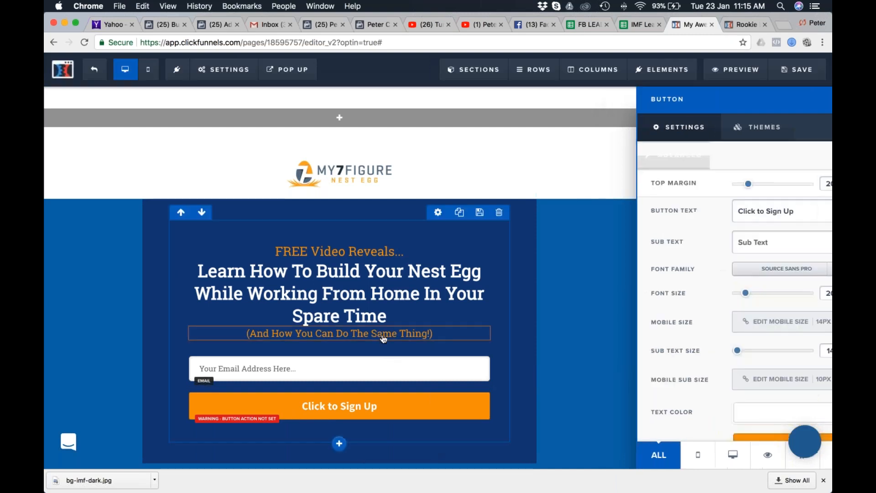
pyautogui.click(553, 316)
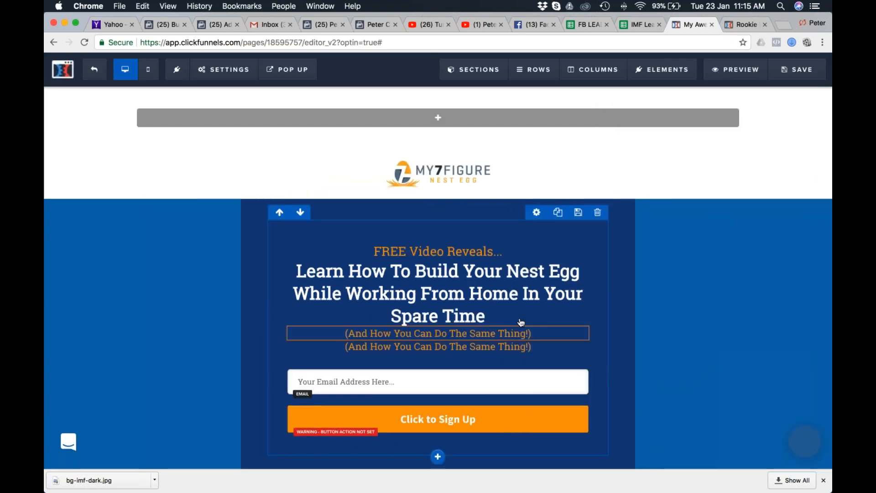
pyautogui.moveTo(526, 319); pyautogui.dragTo(491, 418)
pyautogui.click(490, 419)
pyautogui.tripleClick(491, 418)
pyautogui.write('100% Secure. We Never Share Your Email.')
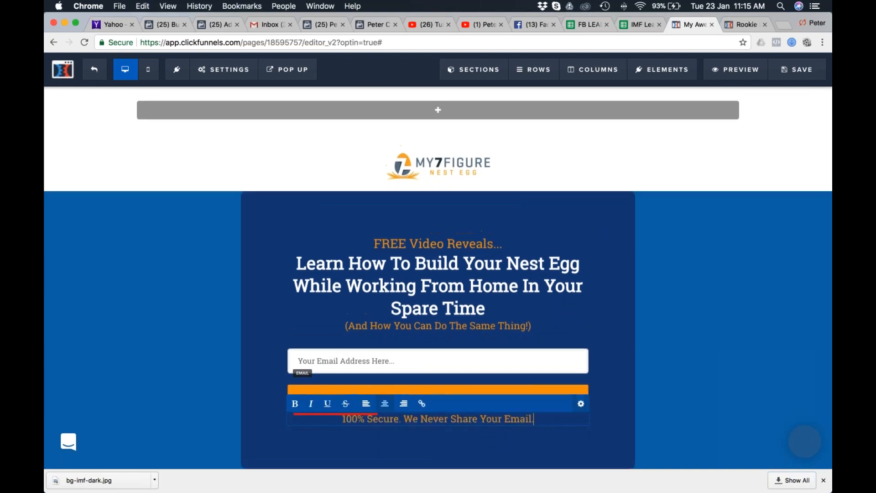
# Format the "100% Secure" sub-headline with font size 12, white #ffffff text and a top margin of 15.
pyautogui.click(705, 379)
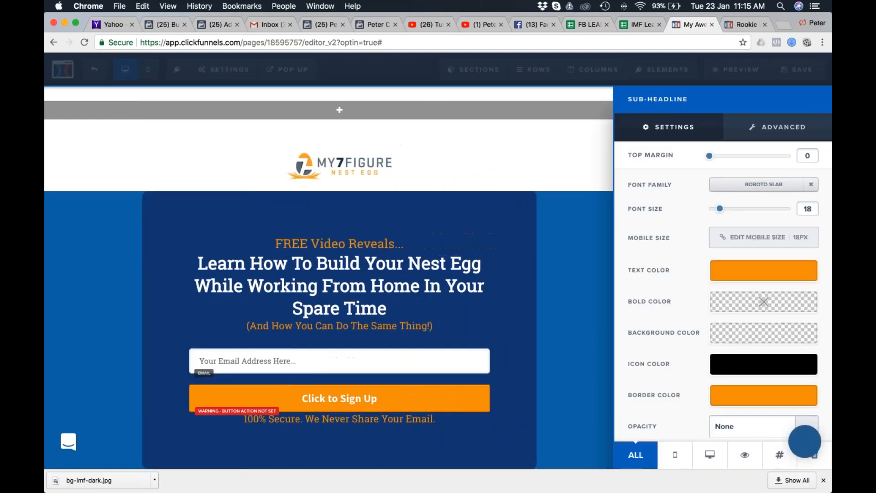
pyautogui.moveTo(719, 209); pyautogui.dragTo(715, 209)
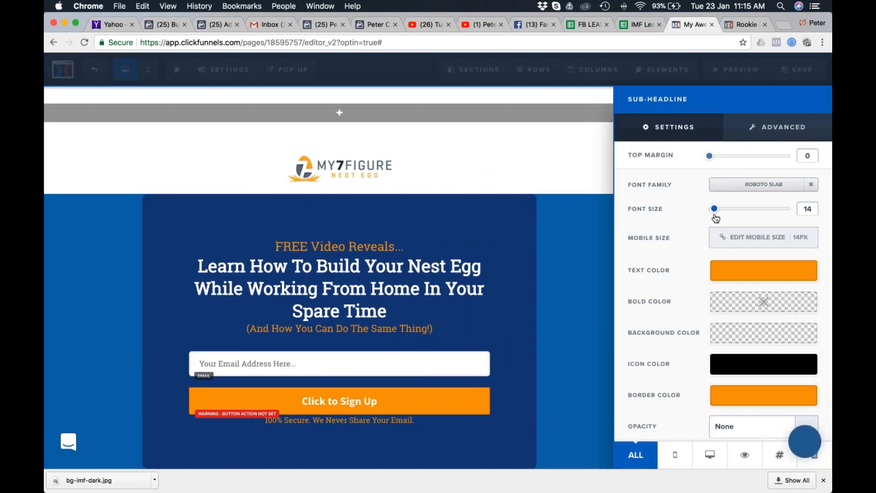
pyautogui.click(764, 272)
pyautogui.click(699, 309)
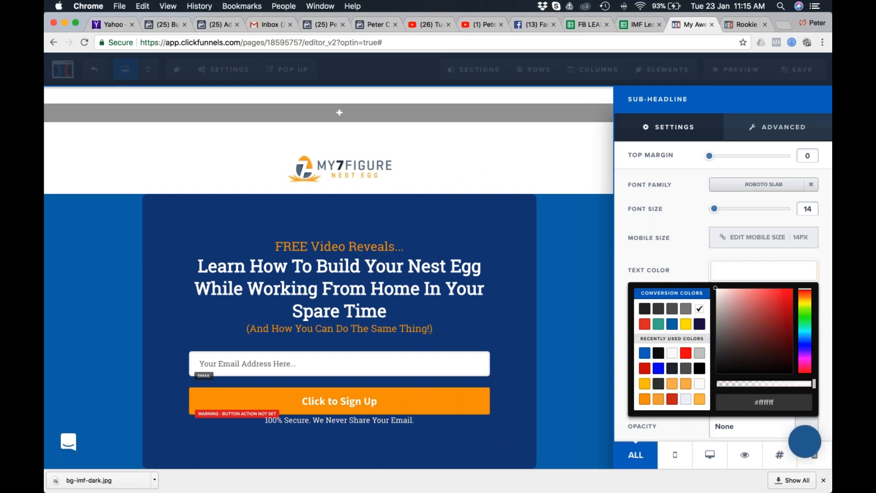
pyautogui.moveTo(710, 156); pyautogui.dragTo(721, 157)
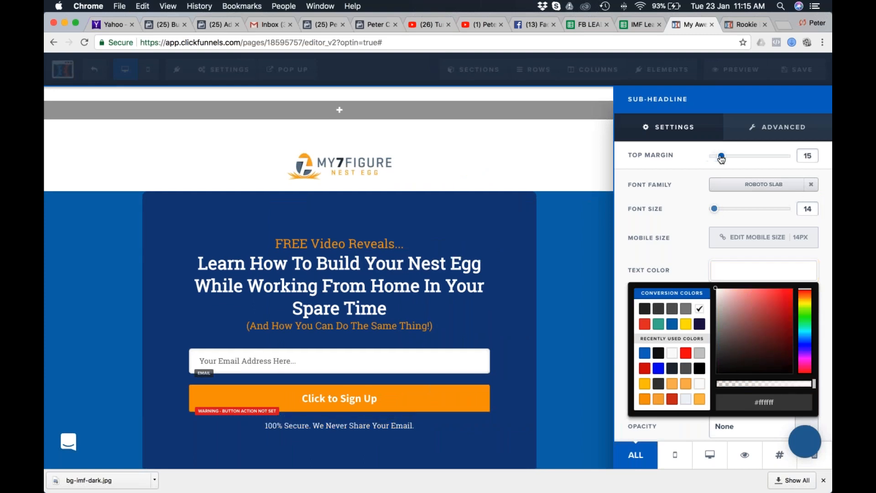
pyautogui.moveTo(714, 208); pyautogui.dragTo(711, 212)
# Add the closed padlock icon fa-lock in front of the "100% Secure. We Never Share Your Email." line.
pyautogui.click(306, 425)
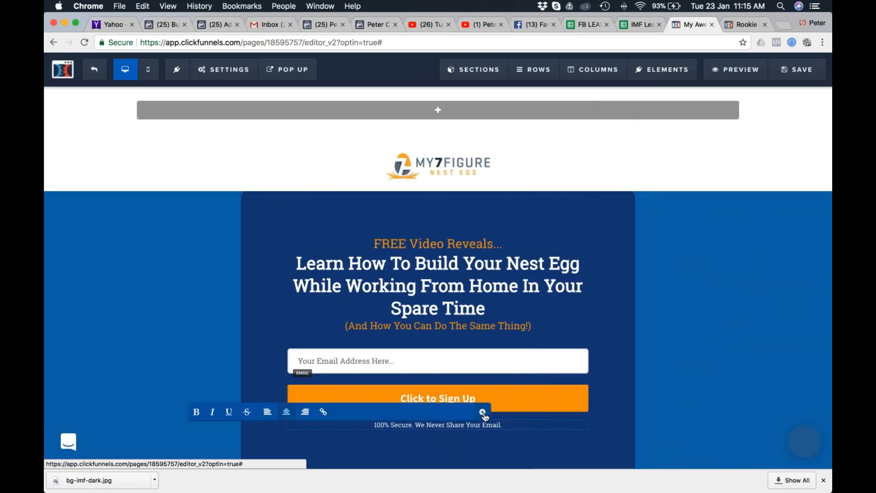
pyautogui.click(482, 412)
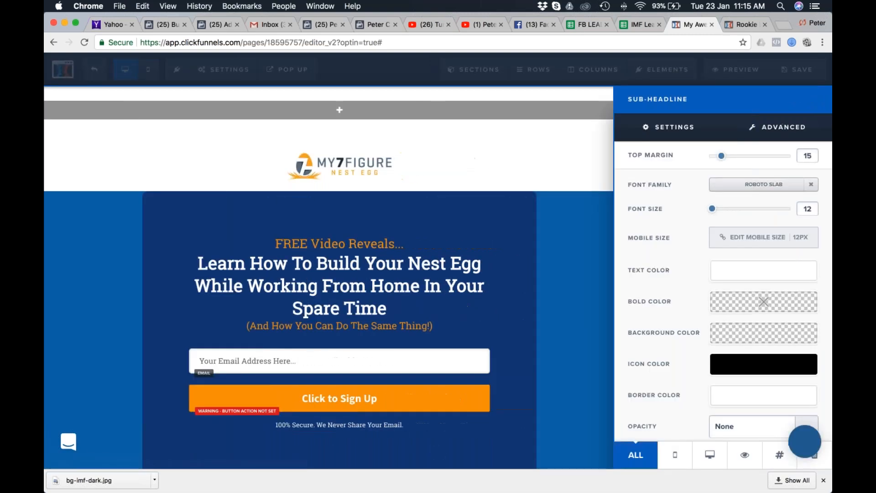
pyautogui.click(773, 130)
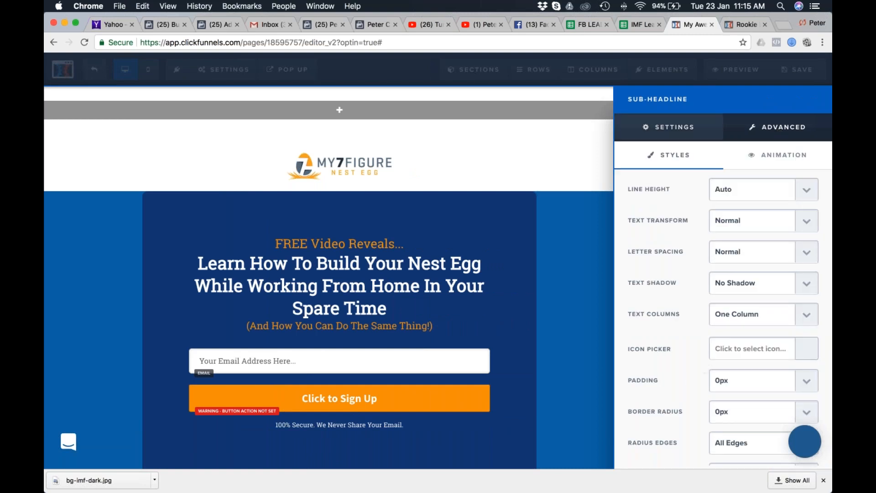
pyautogui.scroll(-4, 684, 346)
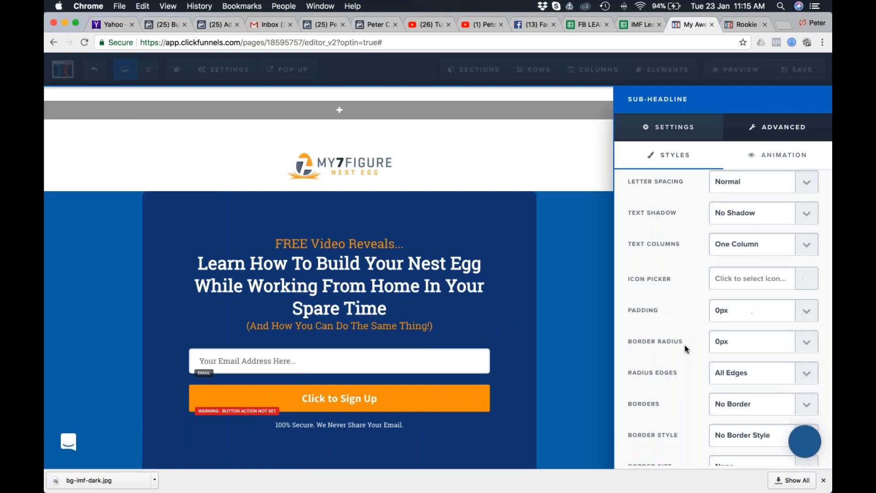
pyautogui.click(808, 272)
pyautogui.click(708, 300)
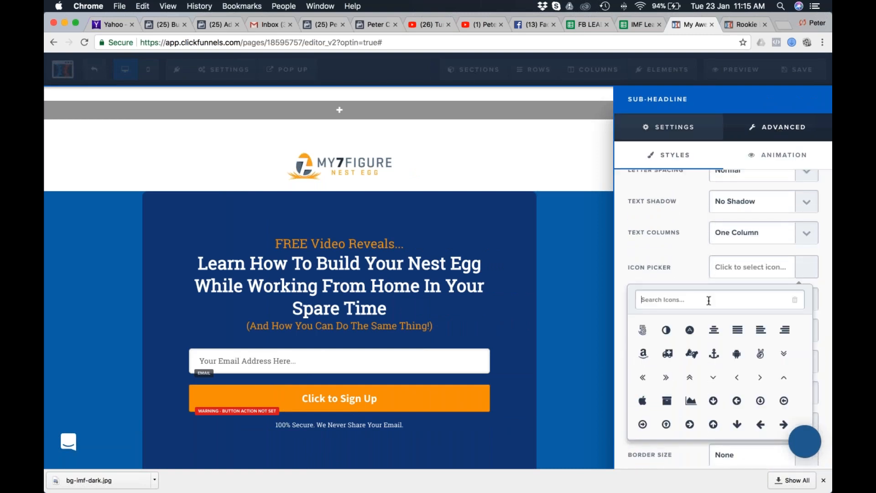
pyautogui.write('lock')
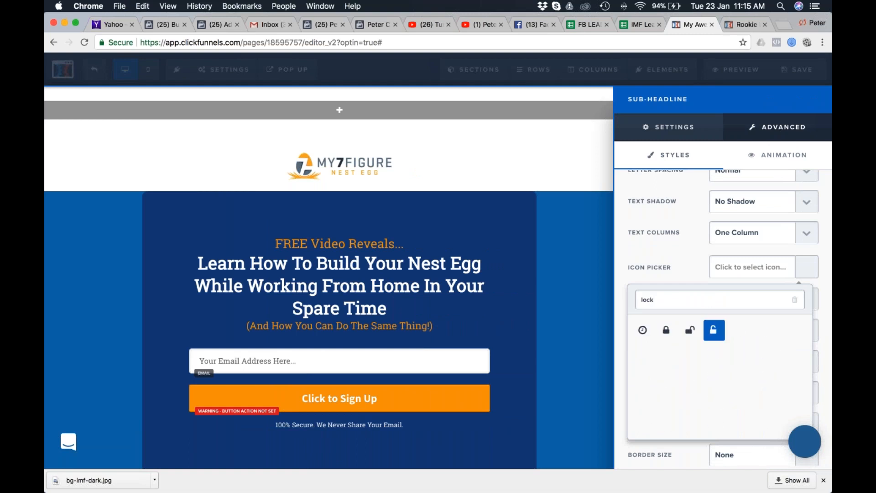
pyautogui.click(666, 330)
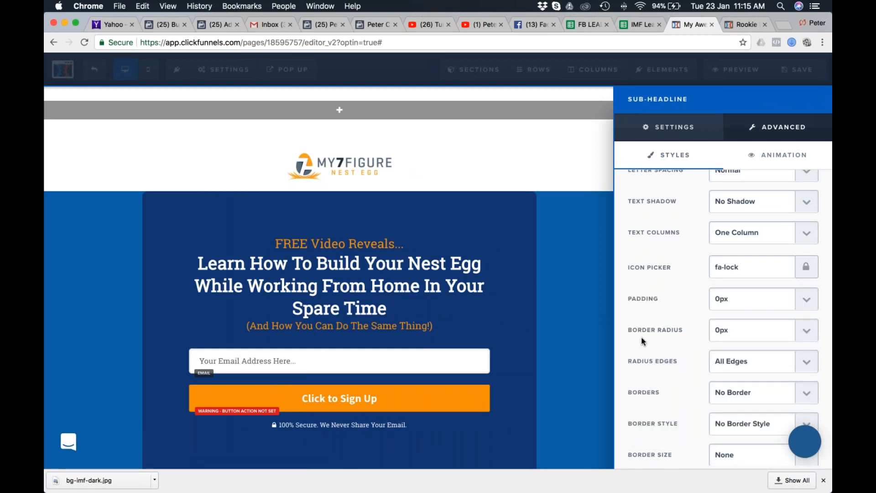
pyautogui.click(288, 428)
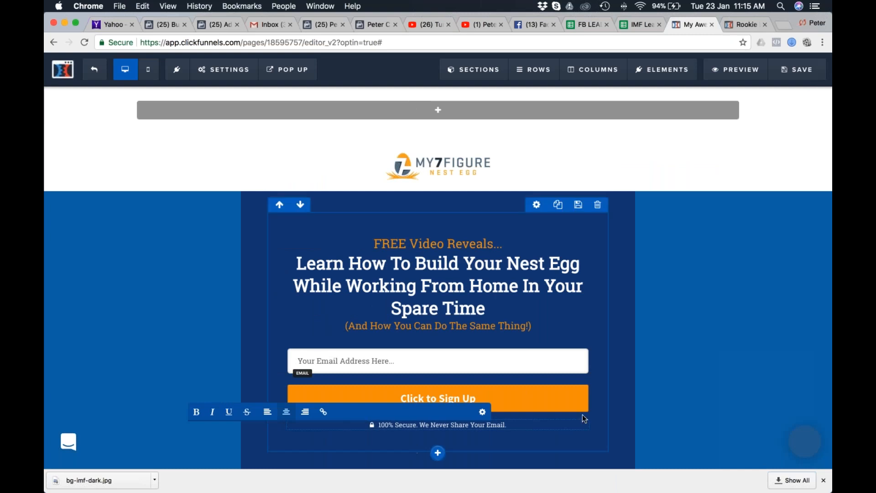
# Review the rebuilt opt-in page, then switch to Safari to compare it with the original My 7 Figure Nest Egg page.
pyautogui.click(696, 304)
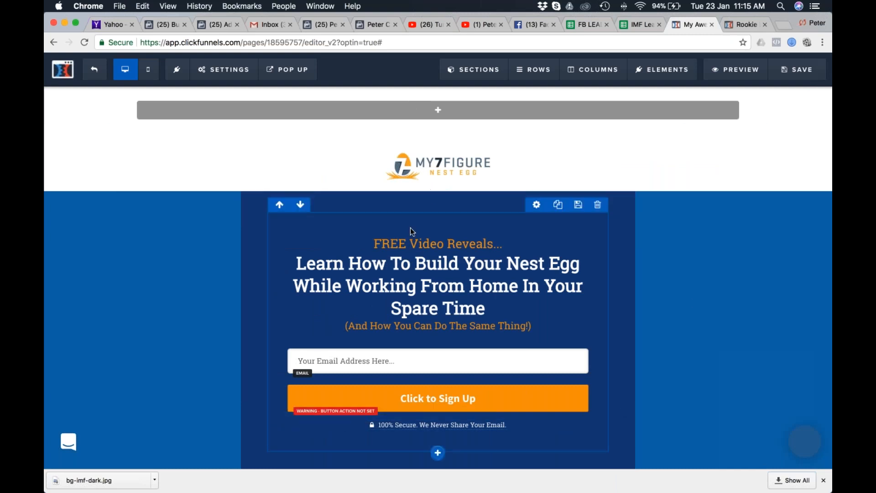
pyautogui.scroll(-1, 622, 326)
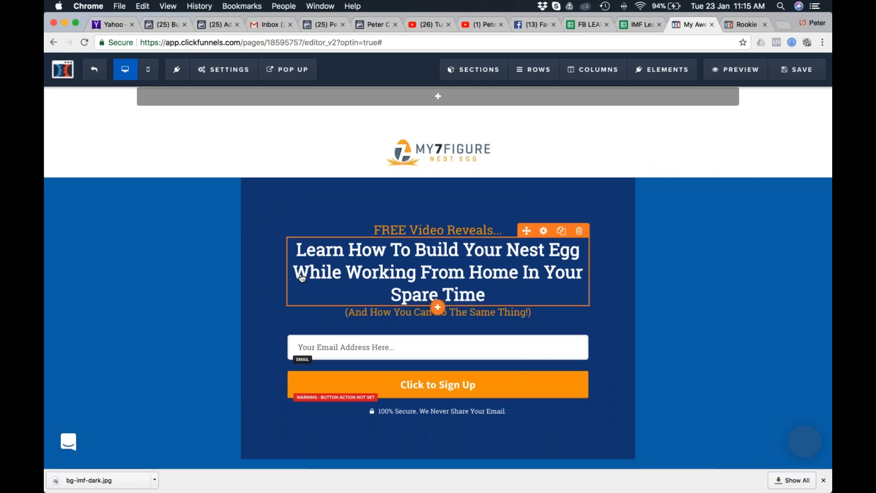
pyautogui.press('super+Tab')
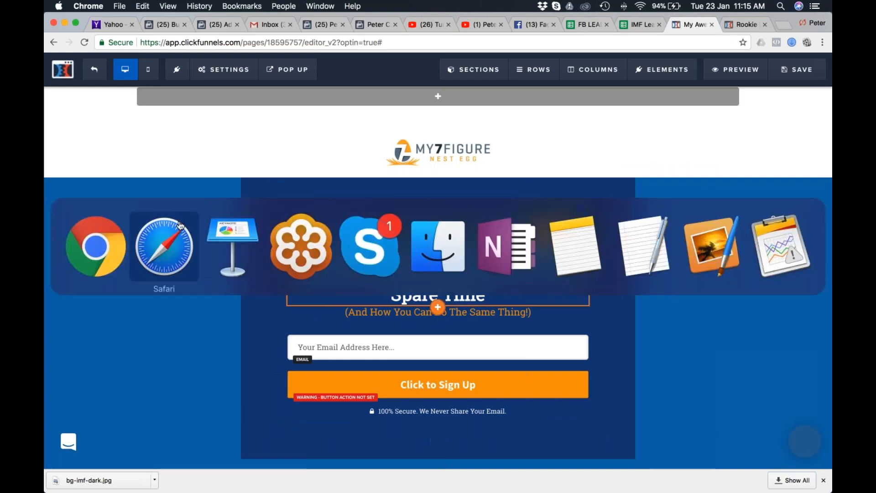
pyautogui.press('super+Tab')
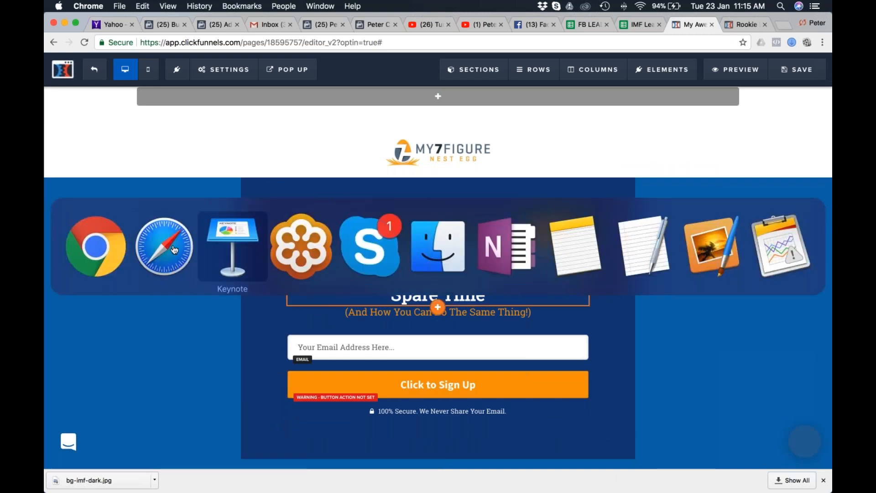
pyautogui.press('super+shift+Tab')
pyautogui.press('super+shift+Tab')
pyautogui.scroll(1, 173, 251)
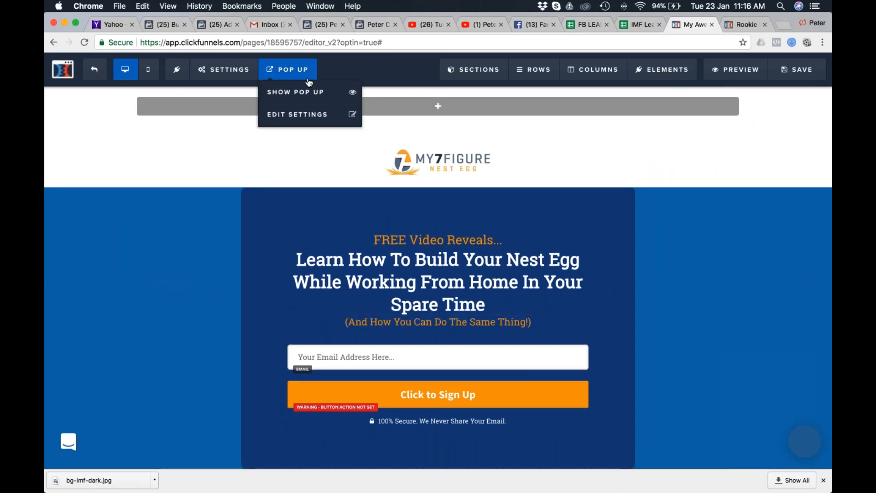
pyautogui.press('super+Tab')
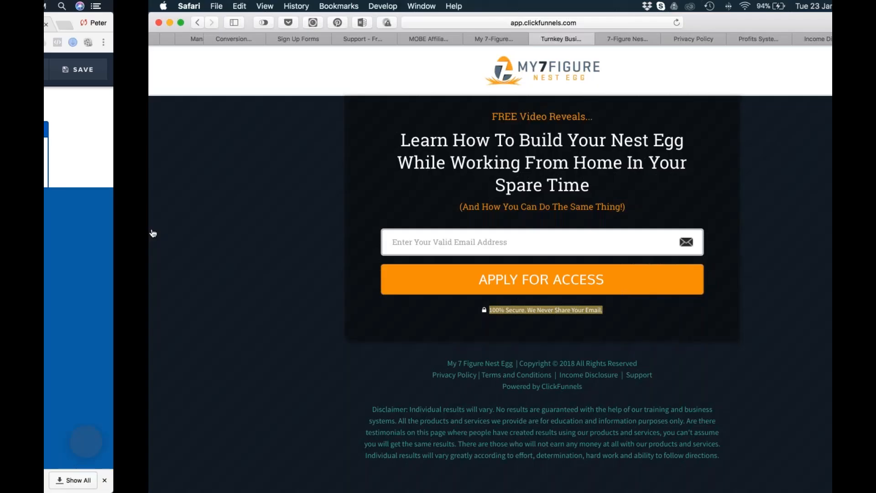
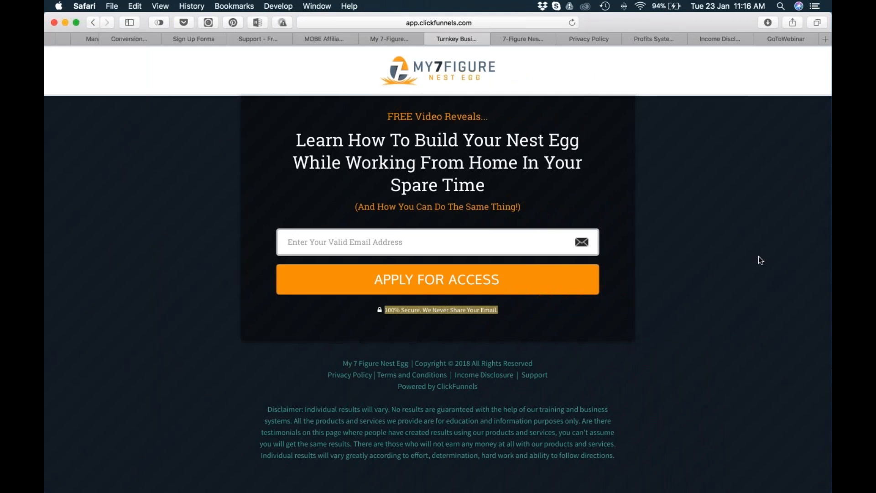
# Examine the My 7 Figure Nest Egg sales page for a section that uses the dark navy background.
pyautogui.click(388, 40)
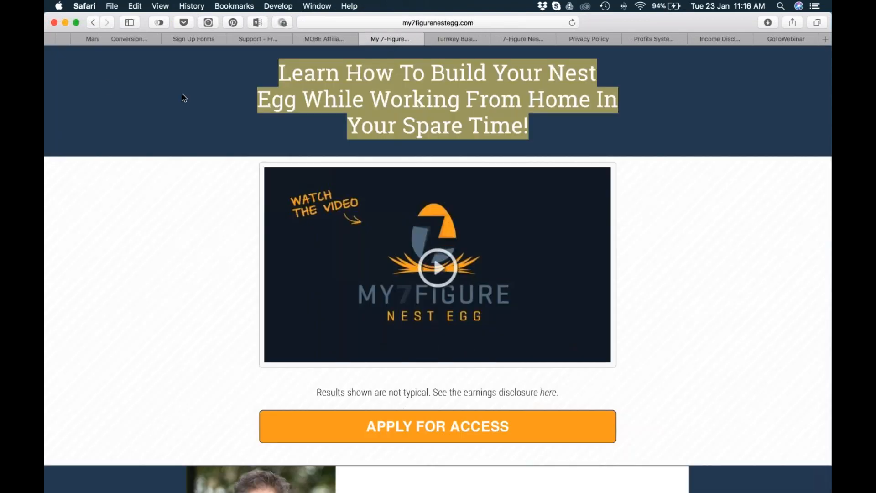
pyautogui.scroll(-20, 212, 223)
pyautogui.scroll(-15, 213, 223)
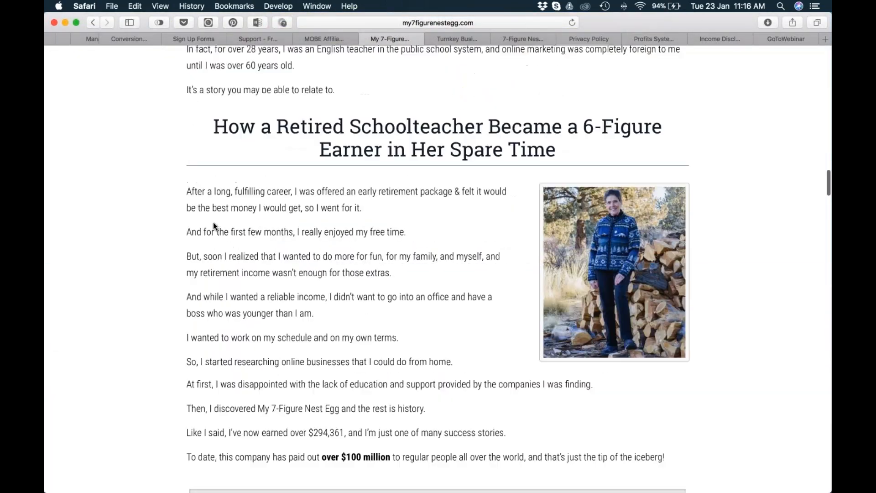
pyautogui.scroll(5, 213, 222)
pyautogui.scroll(3, 89, 179)
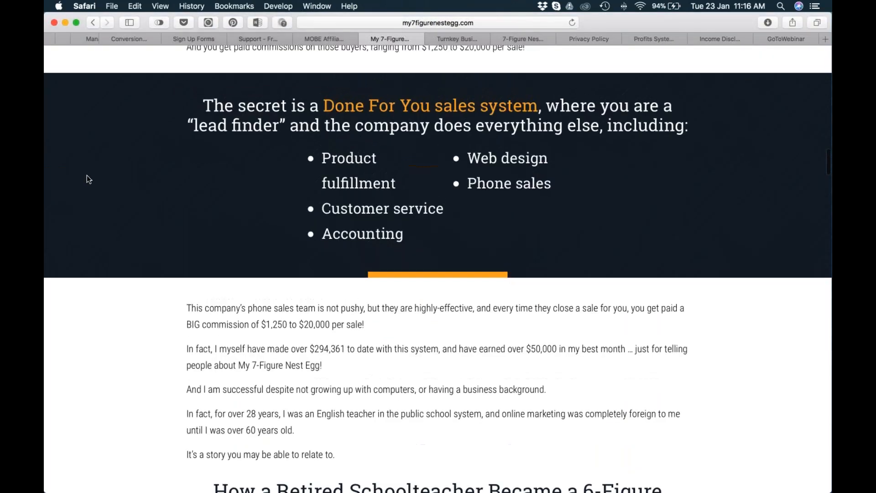
pyautogui.scroll(7, 132, 167)
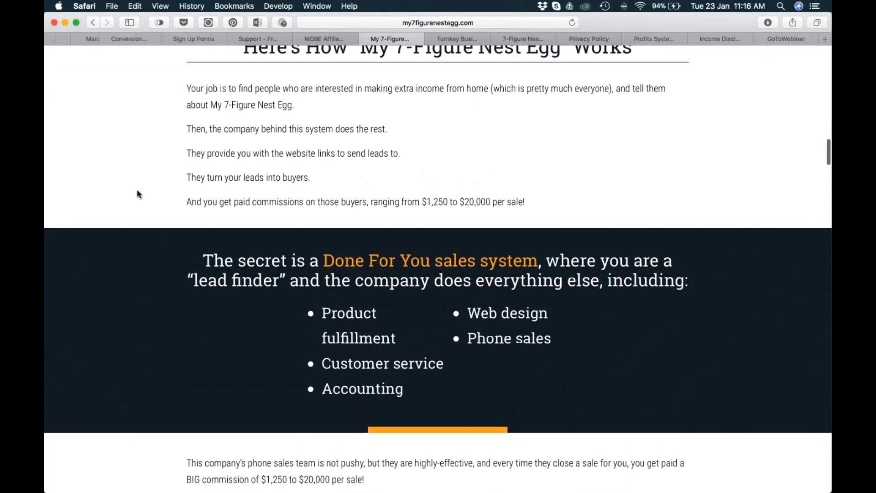
pyautogui.scroll(-3, 185, 306)
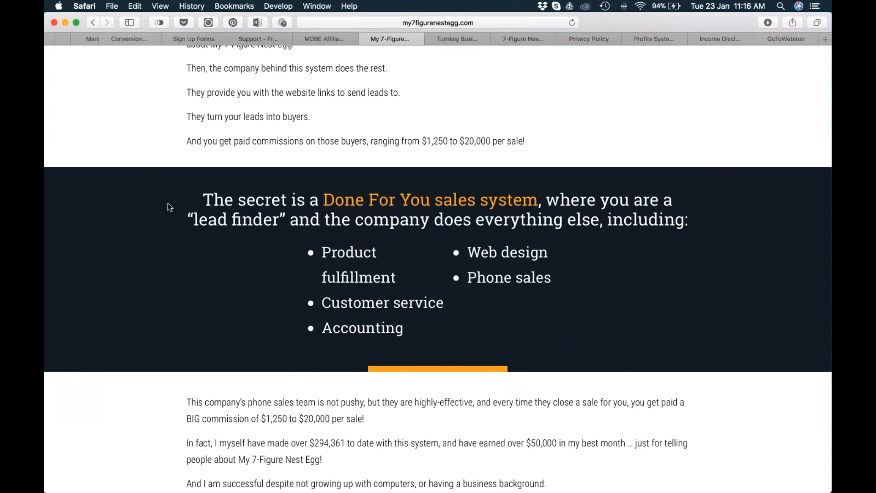
pyautogui.scroll(15, 161, 190)
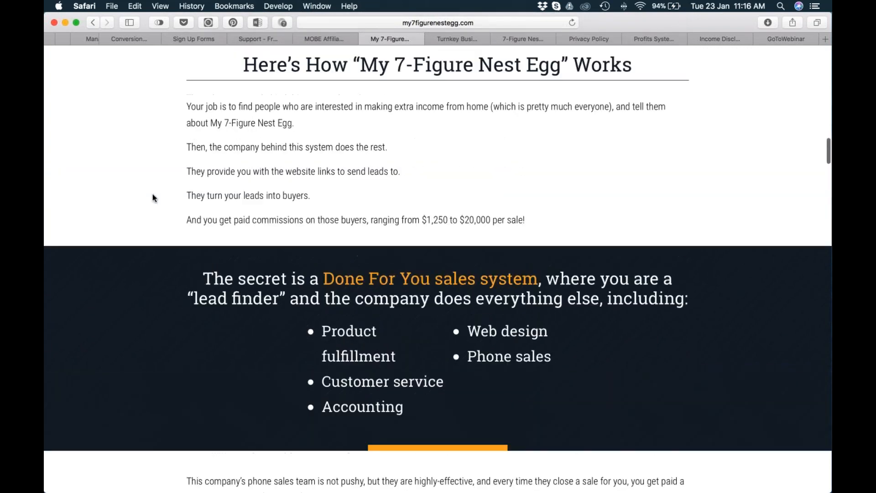
pyautogui.scroll(15, 145, 188)
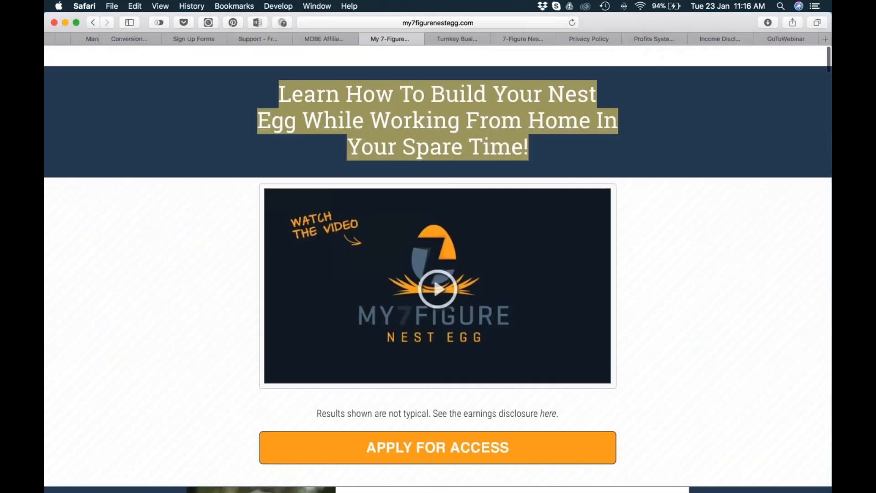
# Show the sales page's resources and list its image files.
pyautogui.click(278, 6)
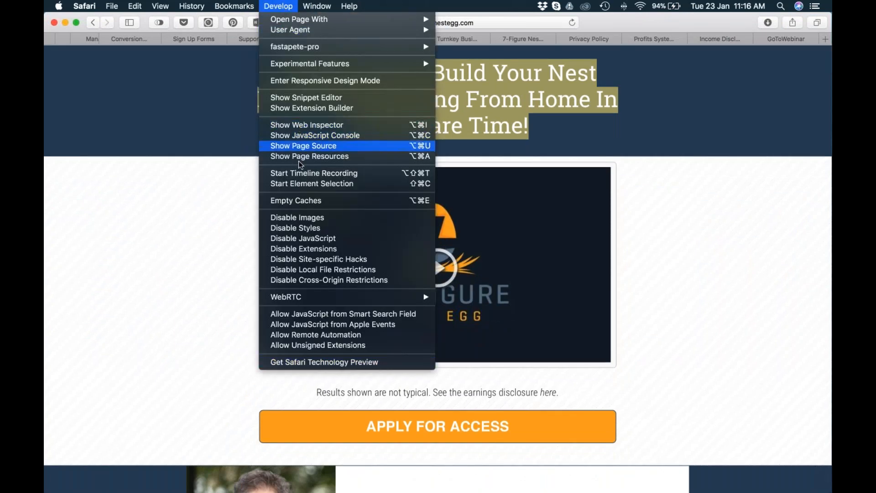
pyautogui.click(463, 208)
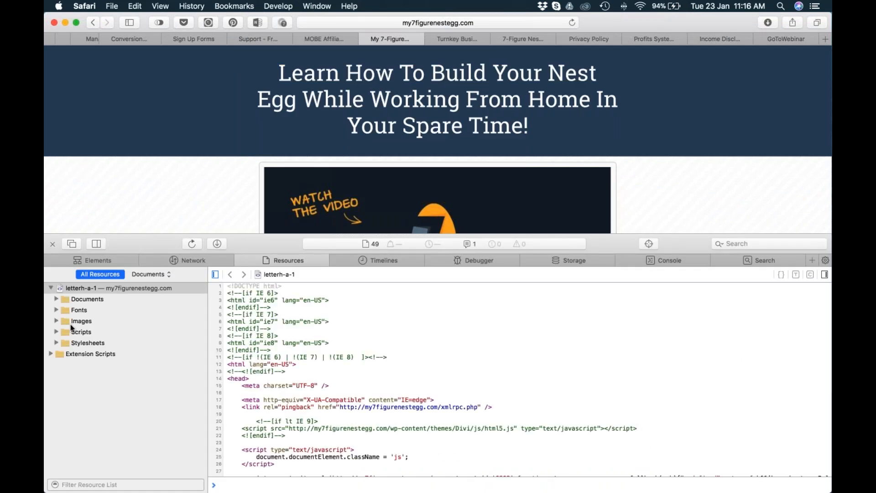
pyautogui.click(57, 322)
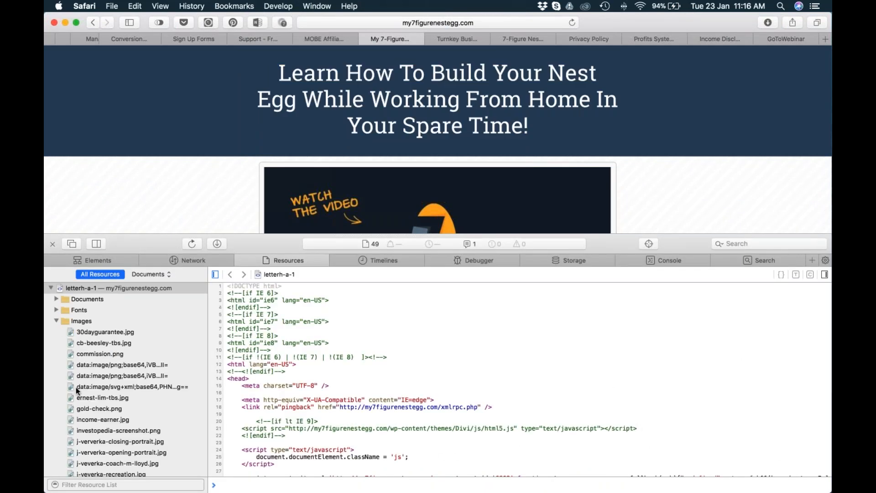
pyautogui.scroll(-10, 109, 410)
pyautogui.click(101, 439)
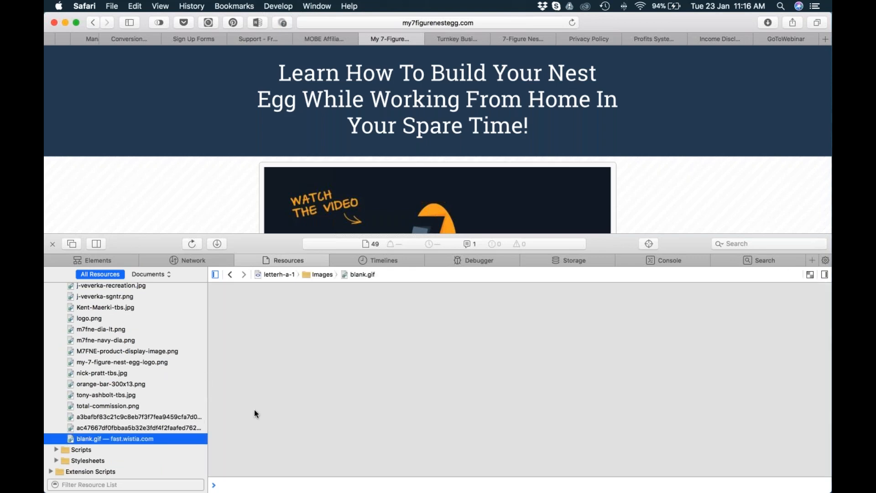
# Browse the image files to find the navy background m7fne-navy-dia.png and copy its link address.
pyautogui.press('Up')
pyautogui.press('Up')
pyautogui.press('Up')
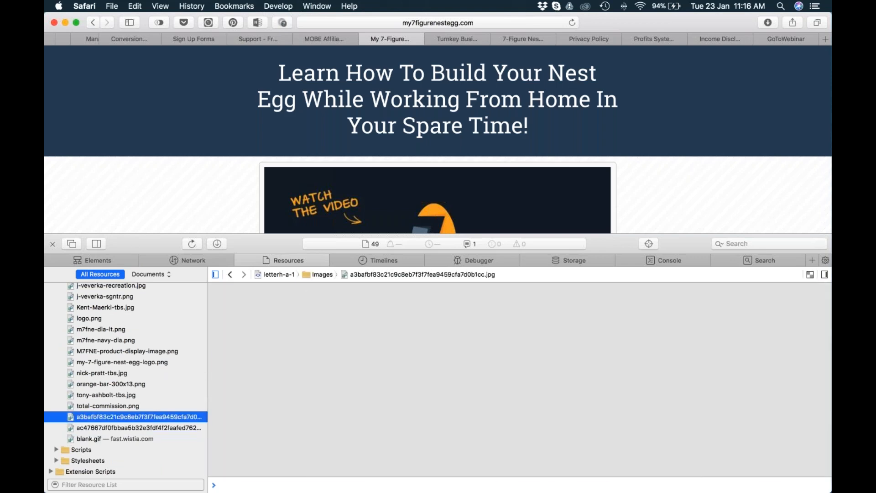
pyautogui.press('Up')
pyautogui.press('Up')
pyautogui.press('Up')
pyautogui.press('Up')
pyautogui.press('Up')
pyautogui.press('Up')
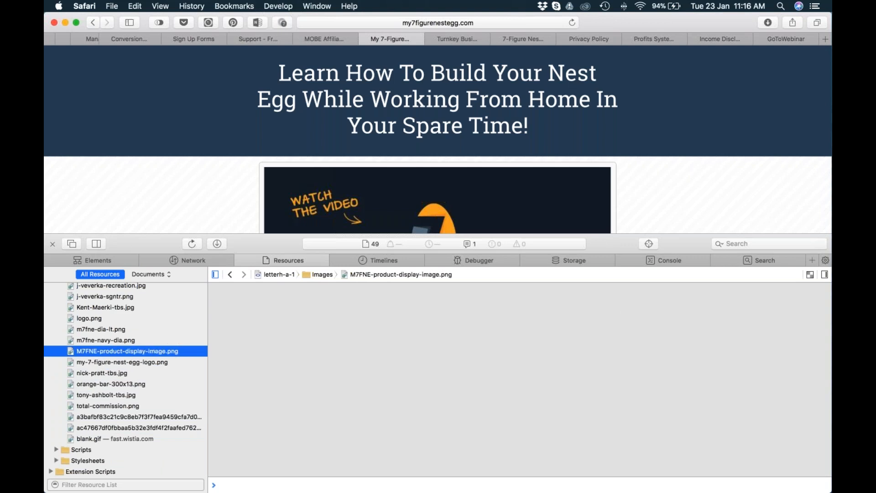
pyautogui.rightClick(71, 342)
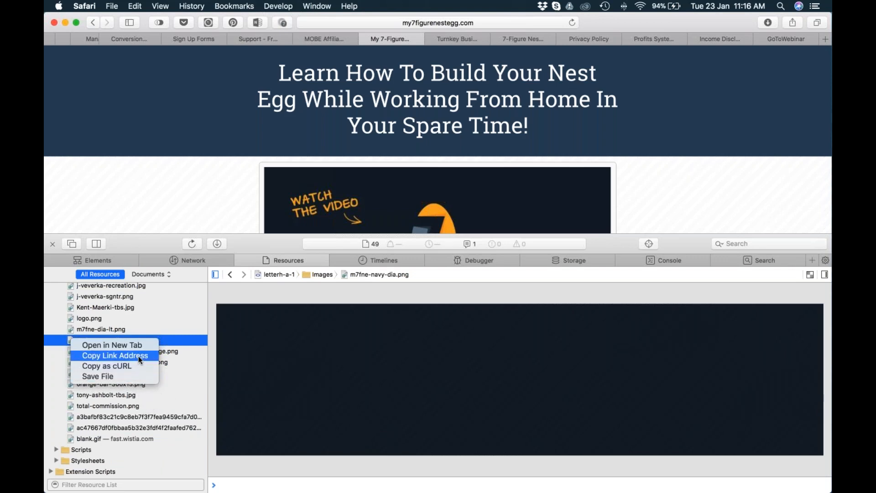
pyautogui.click(115, 355)
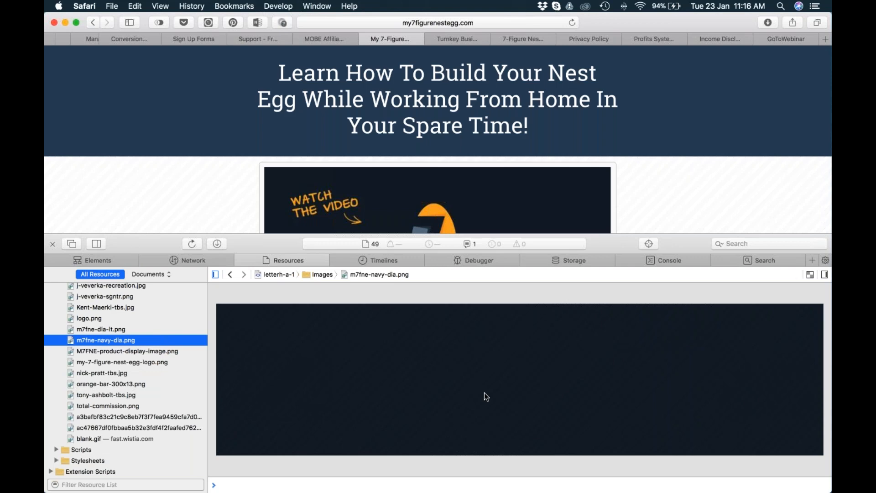
# Switch to Chrome and set the opt-in page's background image to the copied m7fne-navy-dia.png address.
pyautogui.press('super+Tab')
pyautogui.press('super+Tab')
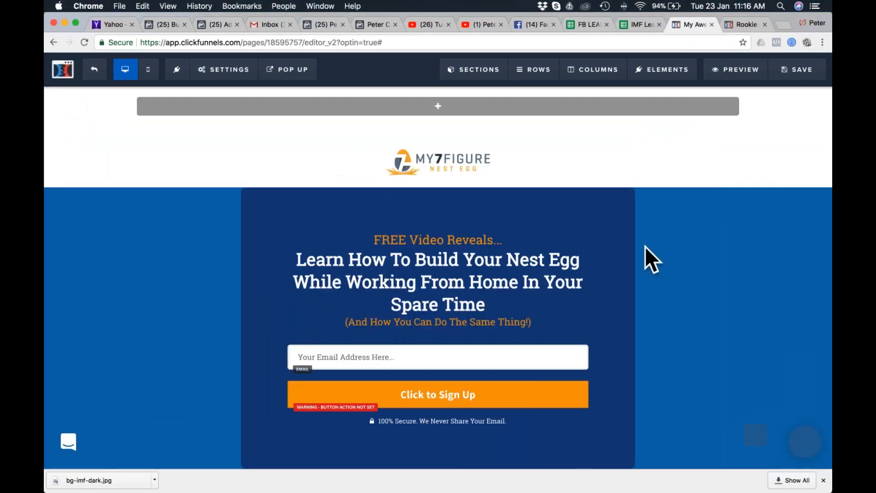
pyautogui.click(217, 69)
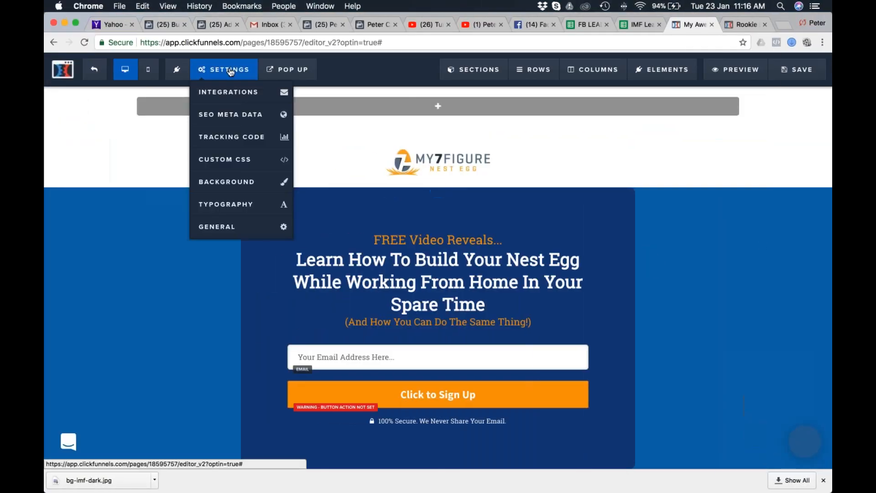
pyautogui.click(230, 183)
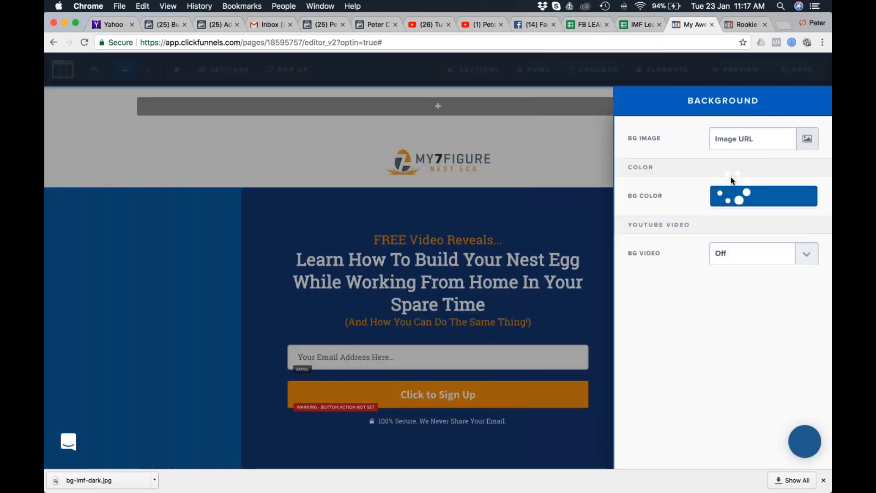
pyautogui.click(758, 137)
pyautogui.press('super+v')
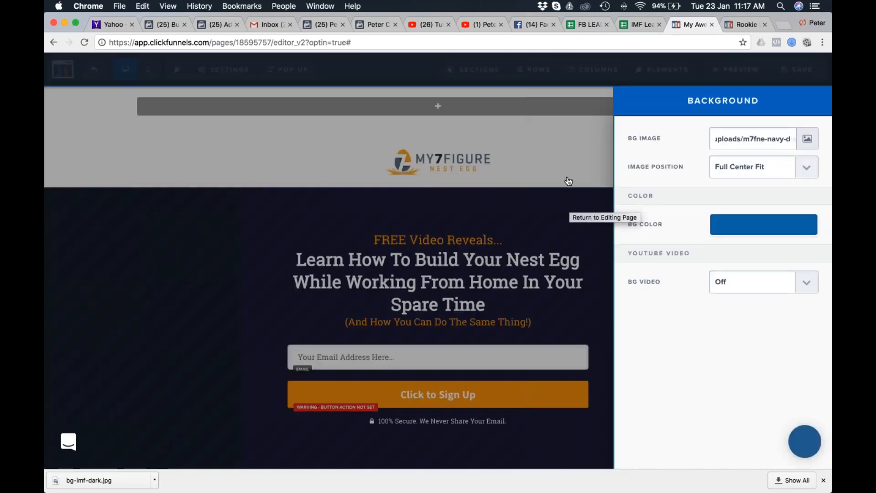
pyautogui.click(579, 163)
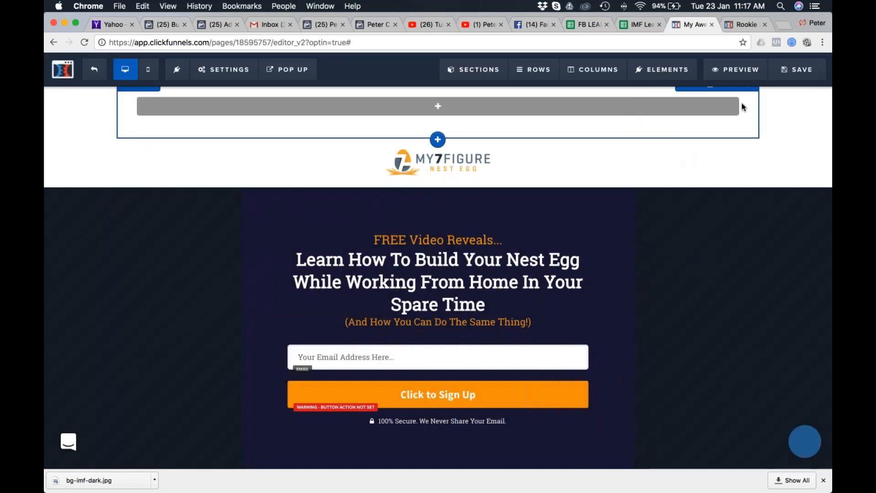
# Delete the empty row above the My 7 Figure Nest Egg logo.
pyautogui.click(747, 94)
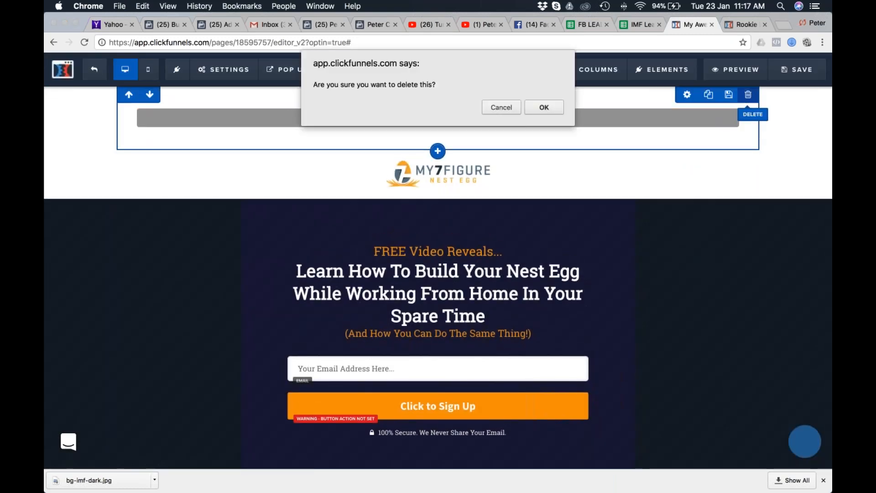
pyautogui.click(543, 108)
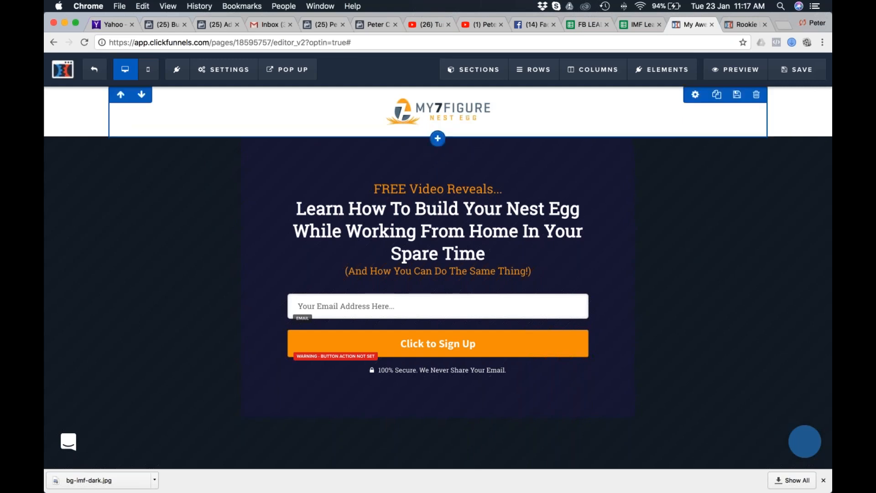
# Add an image element below the logo in the white header section.
pyautogui.click(438, 124)
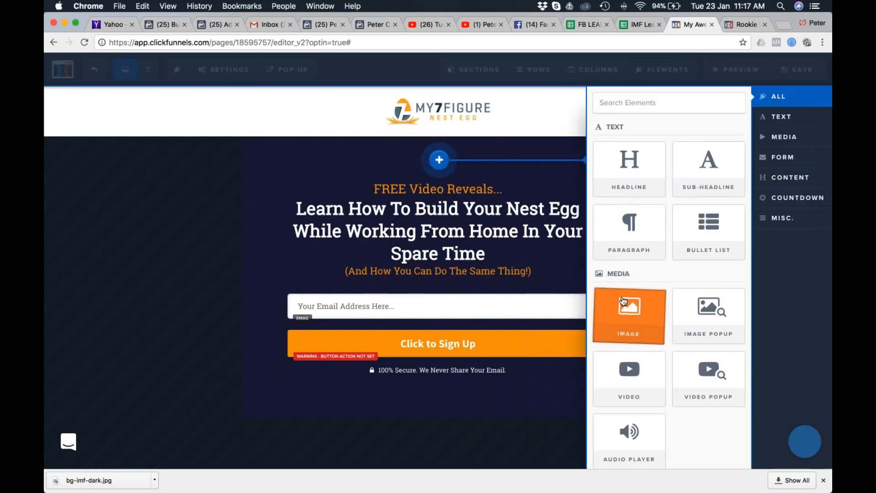
pyautogui.click(552, 379)
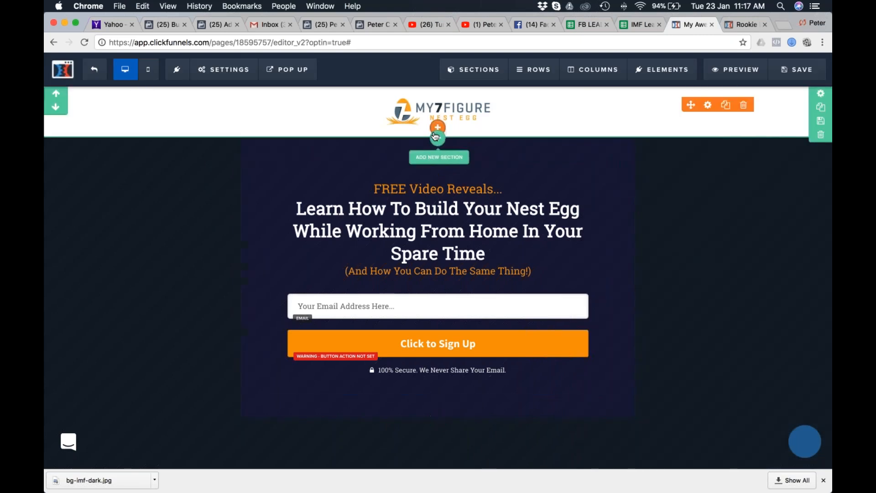
pyautogui.click(438, 124)
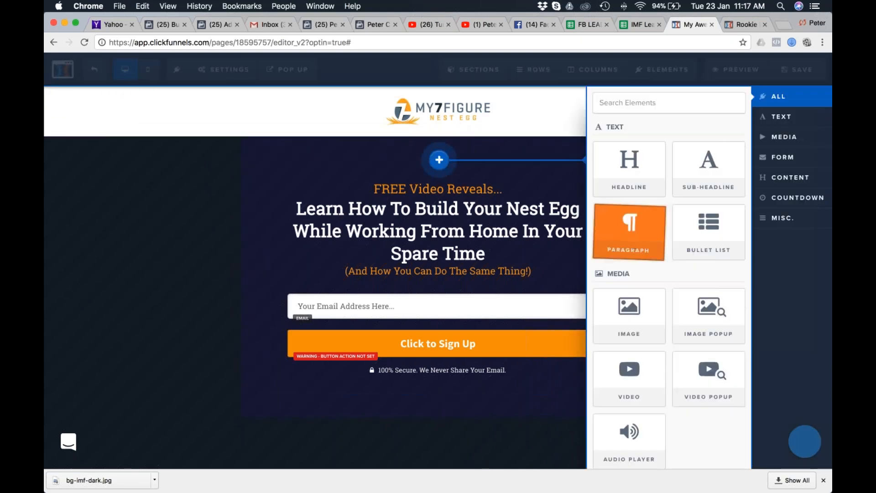
pyautogui.click(630, 315)
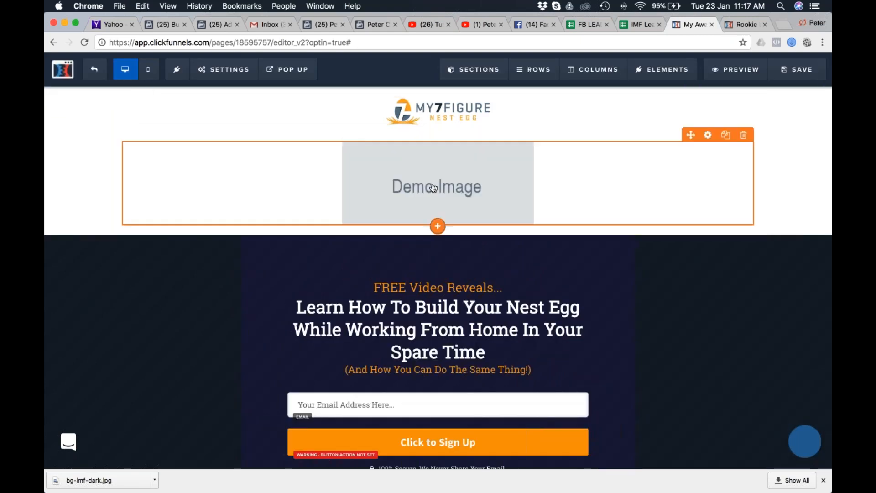
# Switch to Safari and copy the image address of the horizontal My 7 Figure Nest Egg logo on the MOBE affiliate support page.
pyautogui.press('super+Tab')
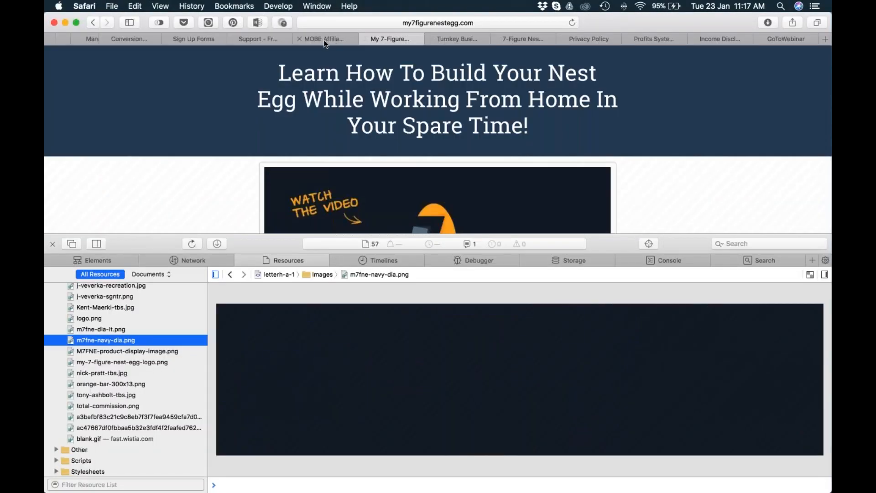
pyautogui.click(326, 41)
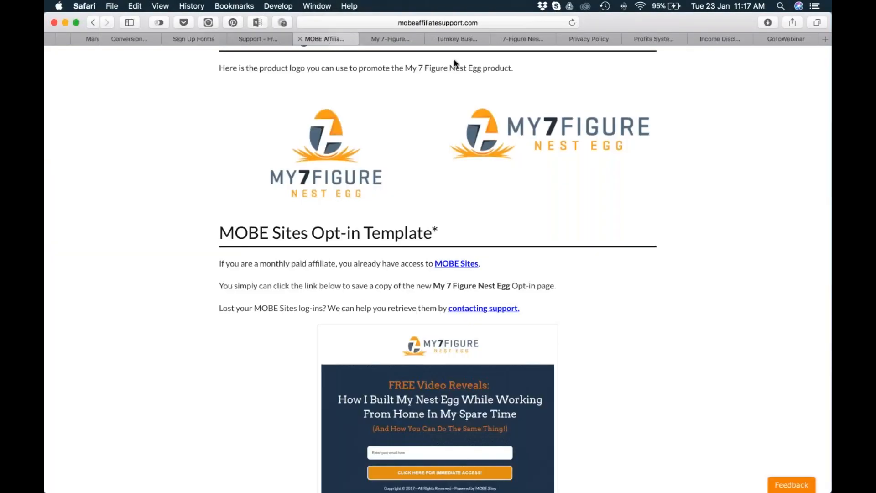
pyautogui.rightClick(491, 127)
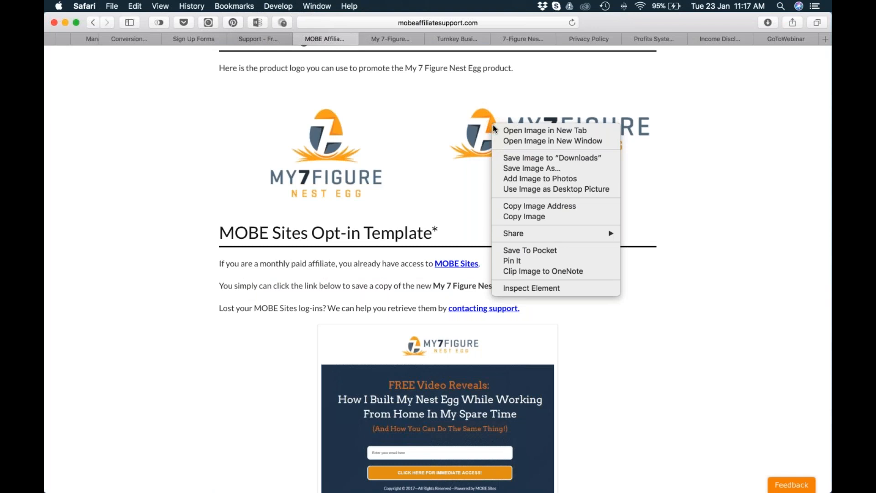
pyautogui.click(557, 206)
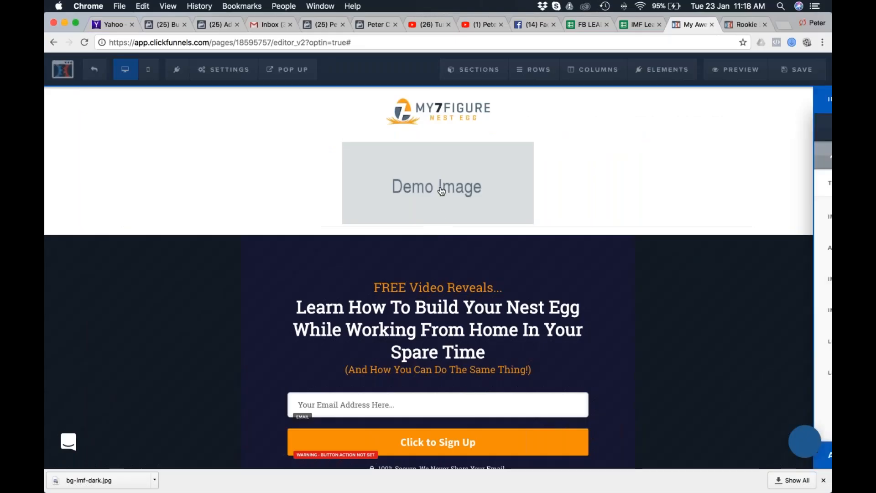
# Back in Chrome, replace the demo image with the copied logo address and set its width to 200.
pyautogui.click(442, 191)
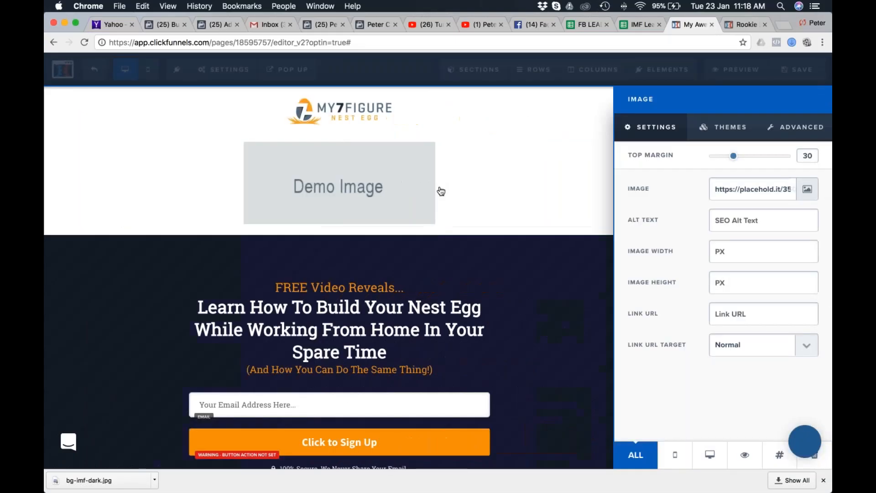
pyautogui.tripleClick(746, 185)
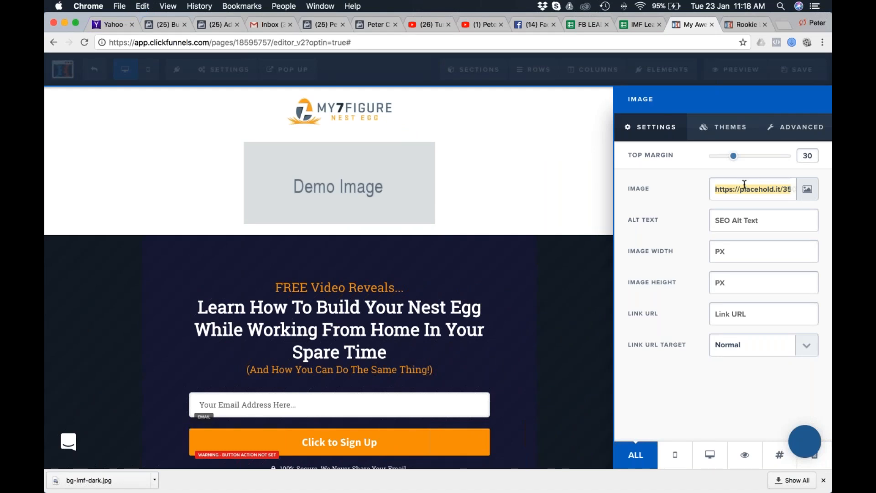
pyautogui.press('super+v')
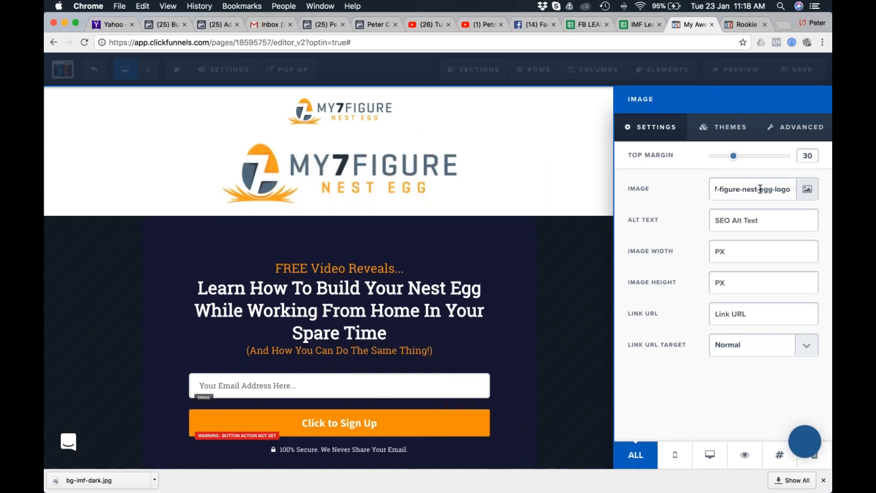
pyautogui.click(715, 251)
pyautogui.write('200')
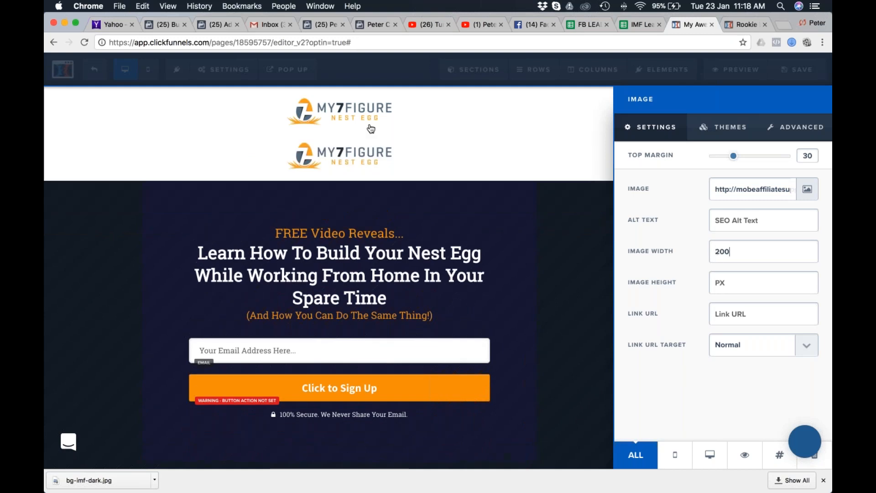
pyautogui.click(539, 156)
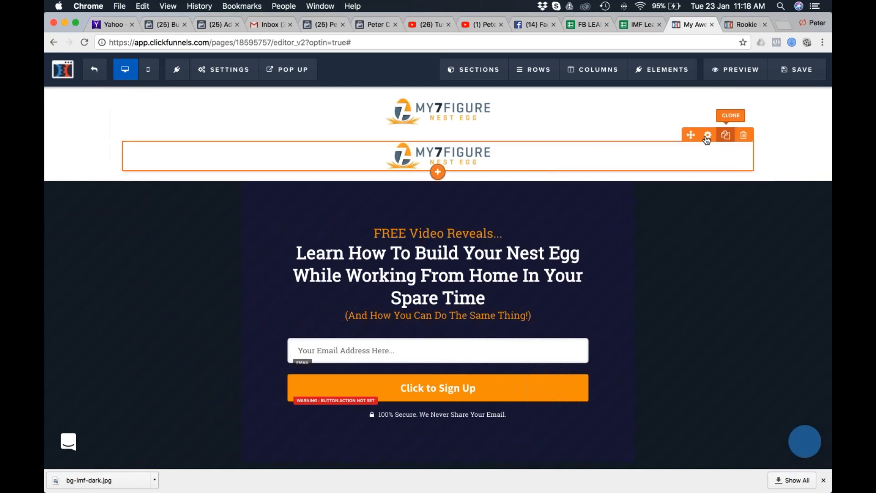
# Delete the duplicate My 7 Figure Nest Egg logo from the white header section.
pyautogui.click(744, 135)
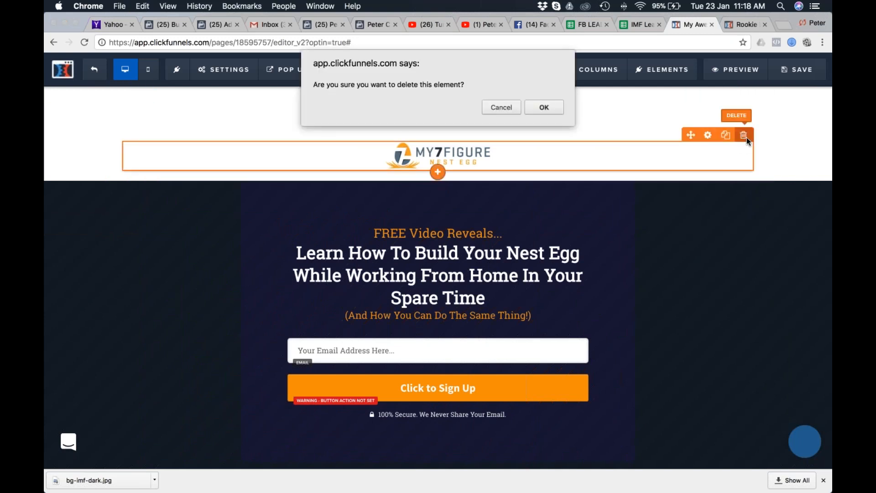
pyautogui.click(543, 107)
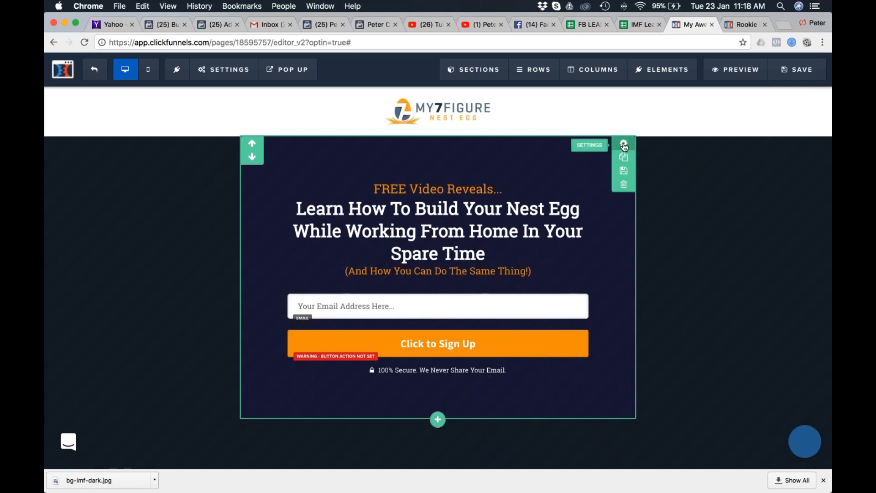
# Change the opt-in section's background colour to #111111 and lower its opacity so the page background shows through.
pyautogui.click(624, 144)
pyautogui.click(754, 337)
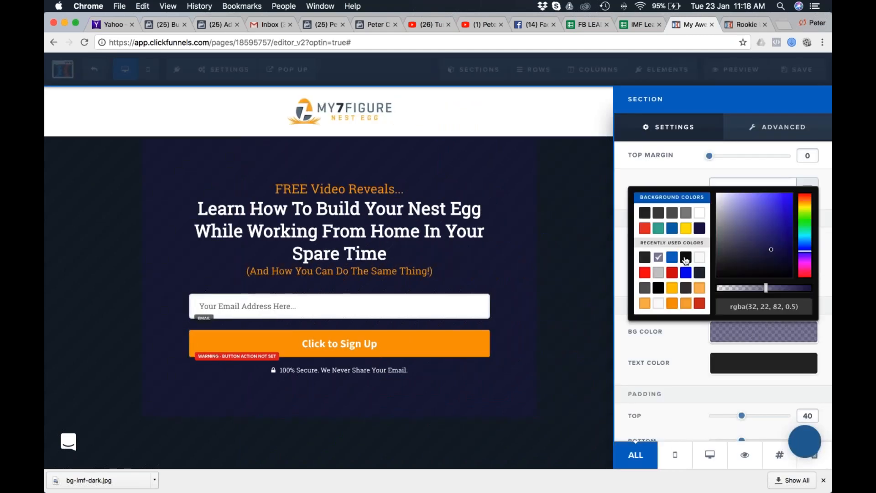
pyautogui.click(685, 258)
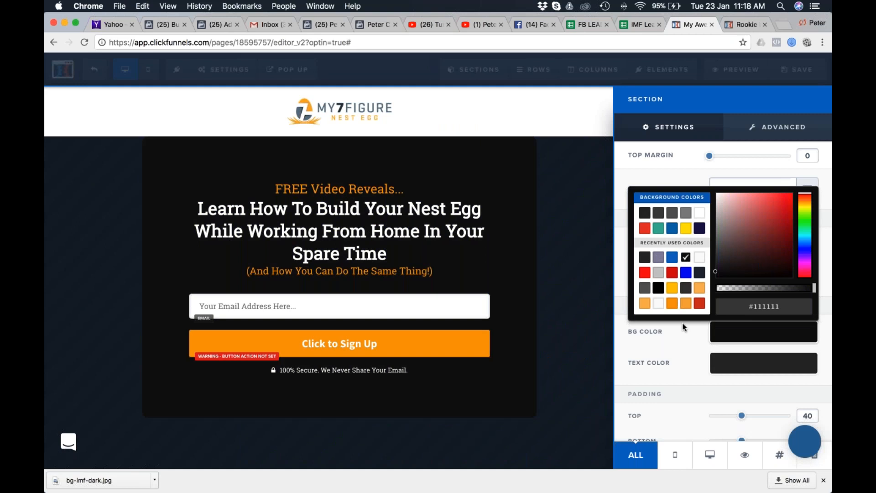
pyautogui.click(810, 287)
pyautogui.moveTo(792, 294); pyautogui.dragTo(765, 297)
pyautogui.click(697, 179)
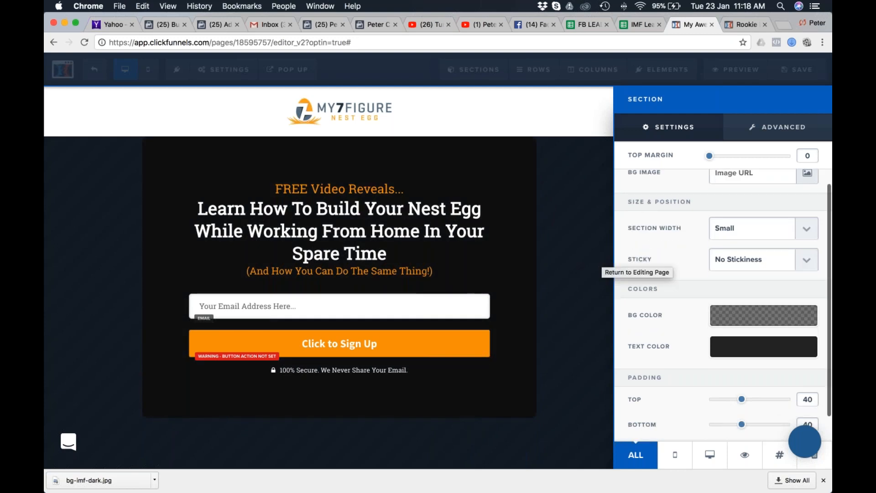
pyautogui.click(747, 319)
pyautogui.moveTo(766, 429); pyautogui.dragTo(755, 431)
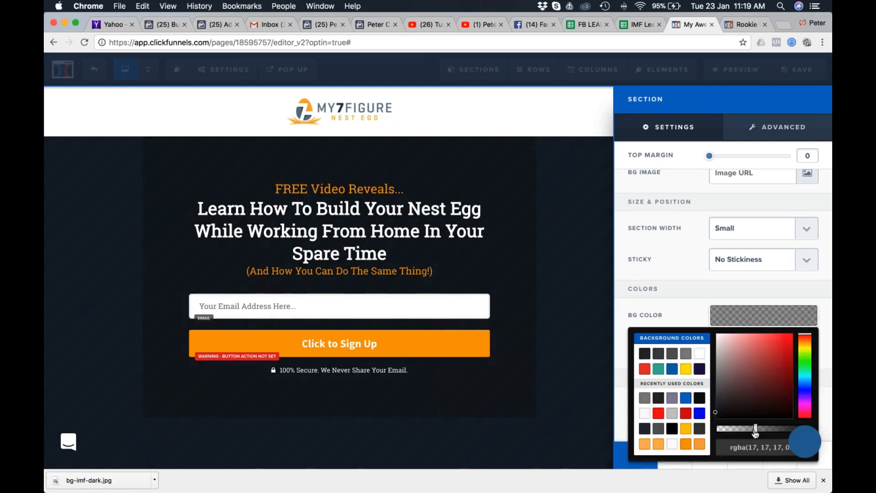
pyautogui.click(573, 185)
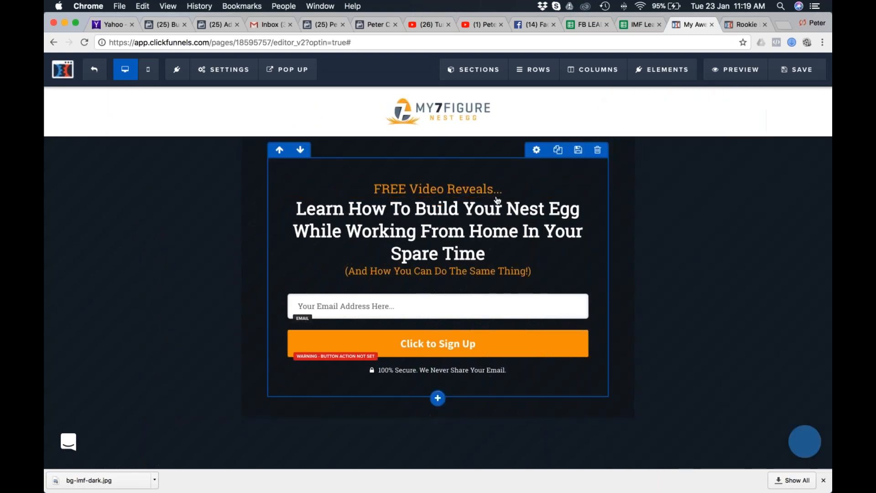
# Set the opt-in row's top padding to 0 and reduce its bottom padding.
pyautogui.click(536, 150)
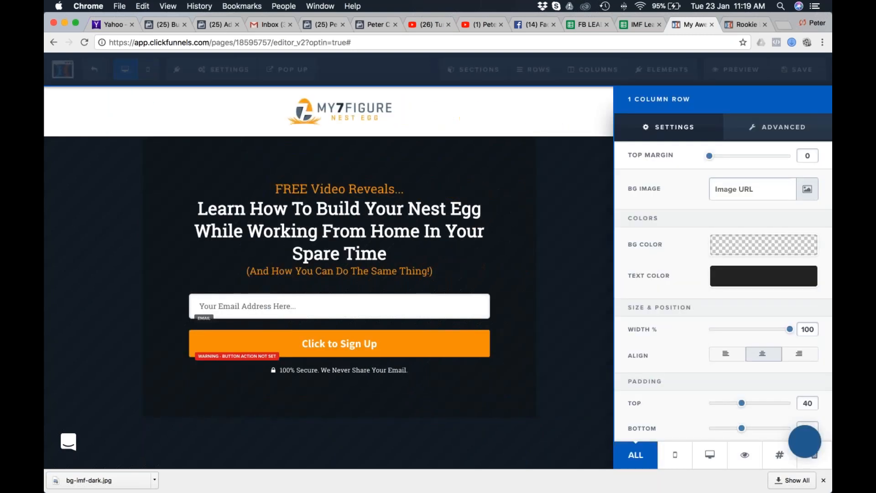
pyautogui.scroll(-2, 731, 307)
pyautogui.moveTo(744, 374); pyautogui.dragTo(706, 375)
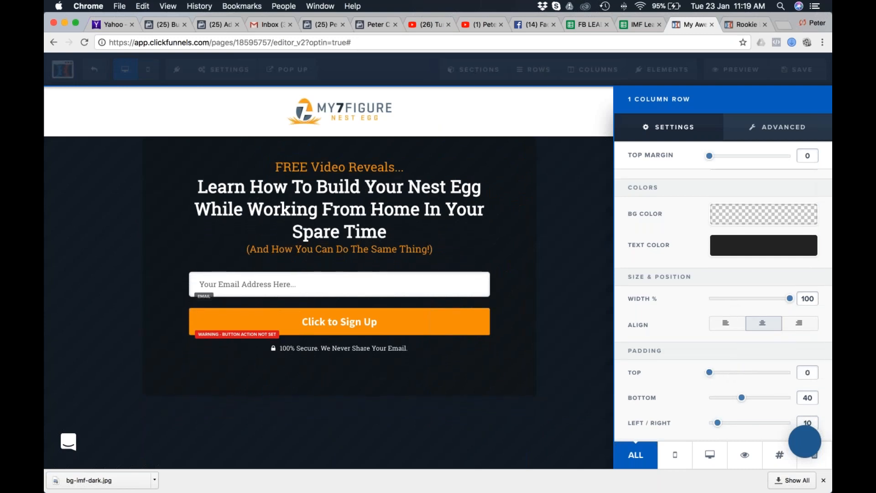
pyautogui.moveTo(742, 400); pyautogui.dragTo(718, 401)
pyautogui.click(592, 193)
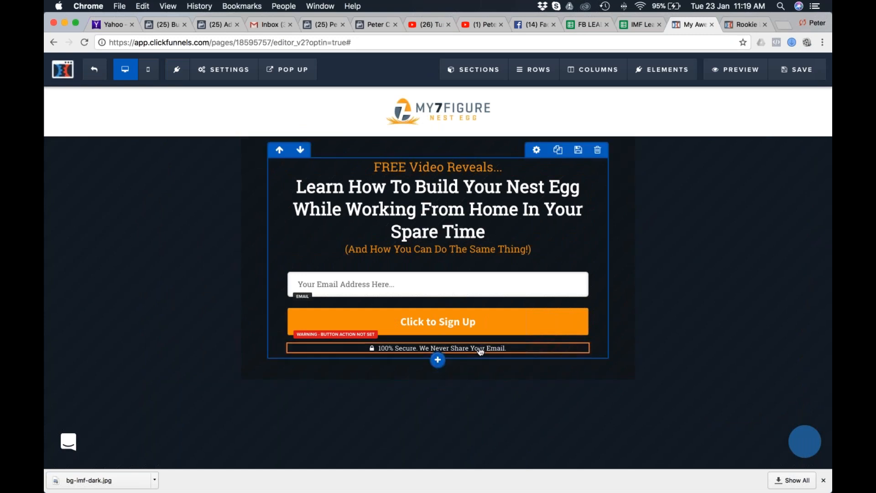
# Clone the "100% Secure. We Never Share Your Email." text below the sign-up button.
pyautogui.click(561, 337)
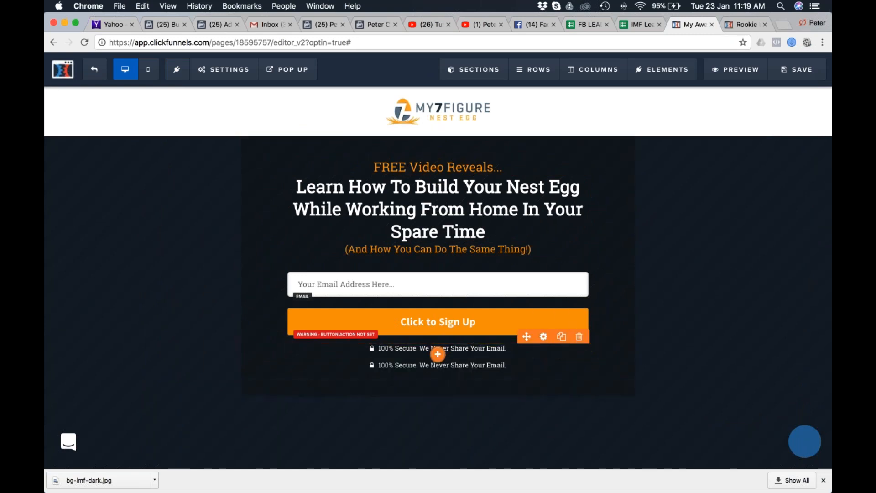
pyautogui.moveTo(528, 354); pyautogui.dragTo(490, 365)
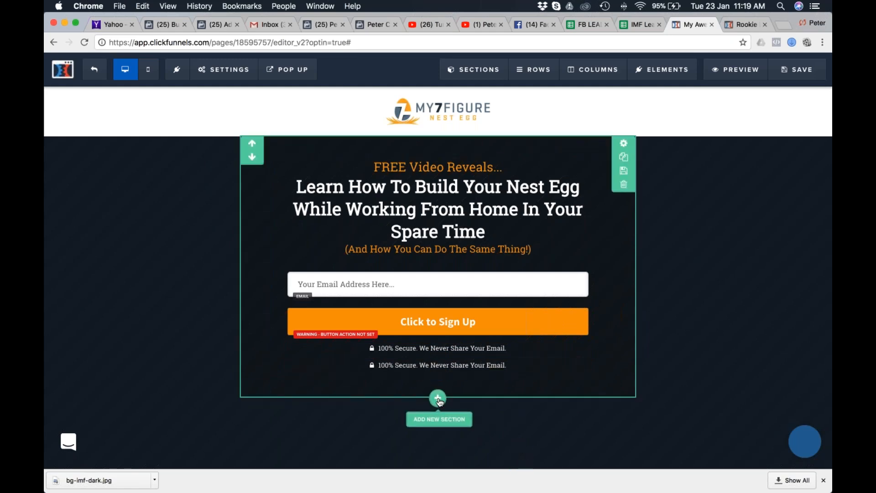
# Add a full-width section containing a one-column row beneath the opt-in section.
pyautogui.click(438, 398)
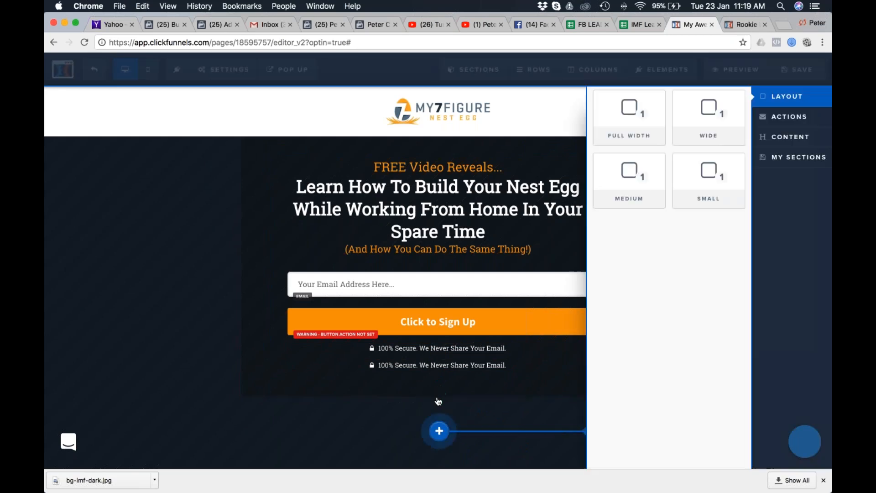
pyautogui.click(630, 116)
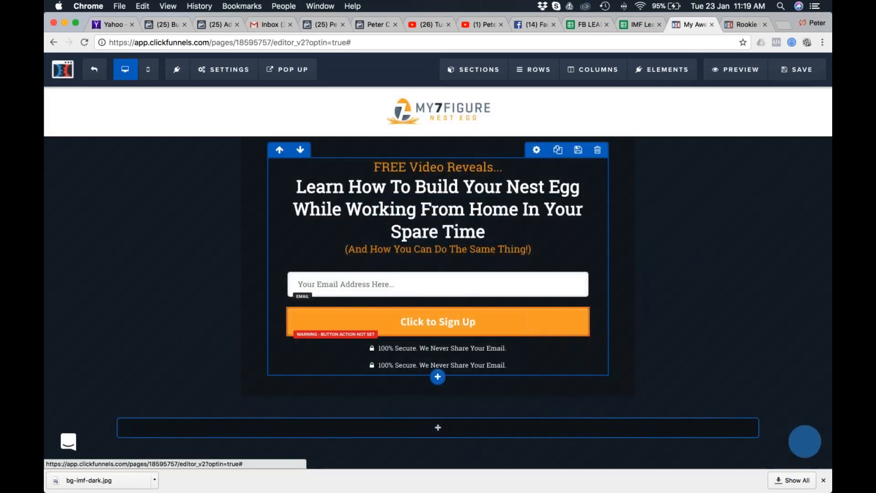
pyautogui.click(438, 427)
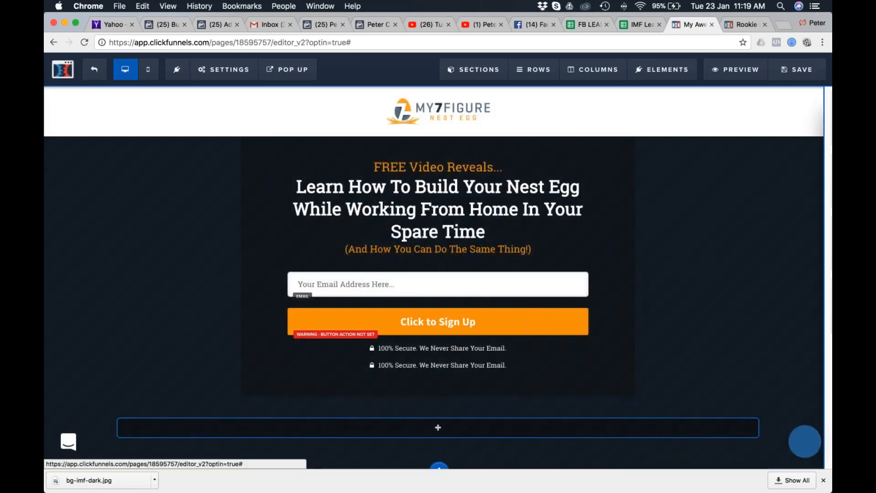
pyautogui.click(715, 123)
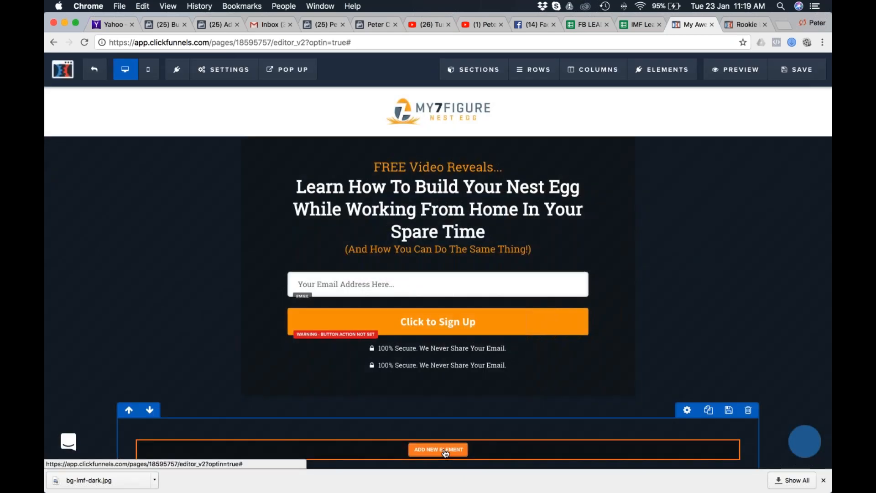
# Add a paragraph element to the empty row in the full-width section.
pyautogui.click(437, 449)
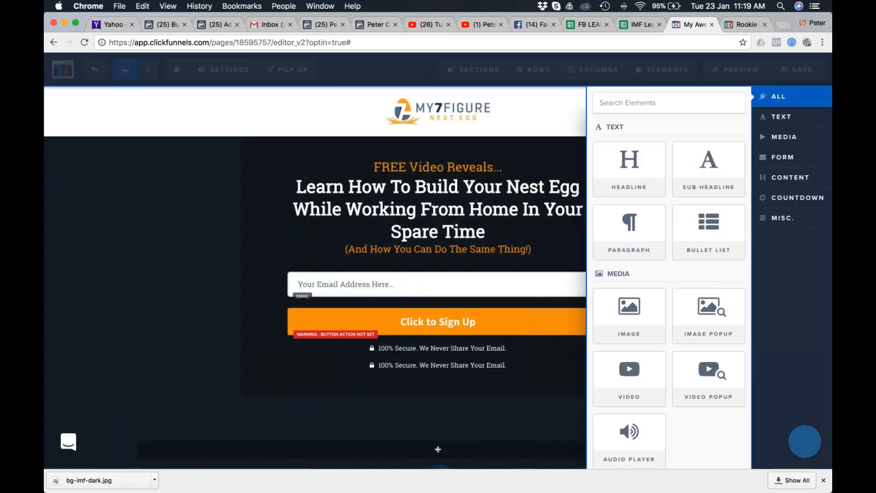
pyautogui.click(632, 220)
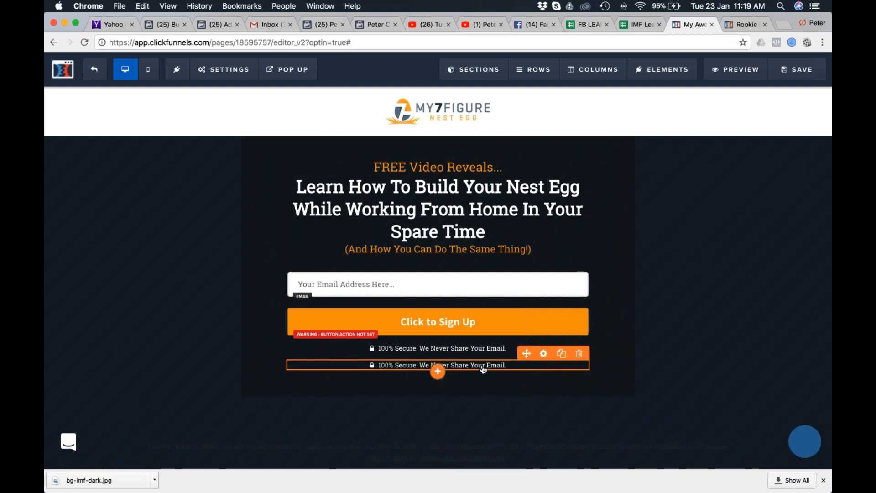
pyautogui.click(578, 356)
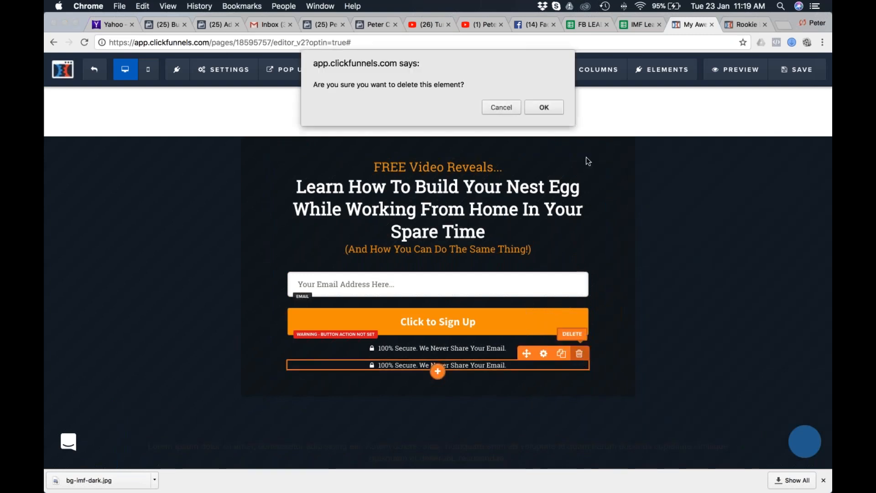
pyautogui.click(502, 108)
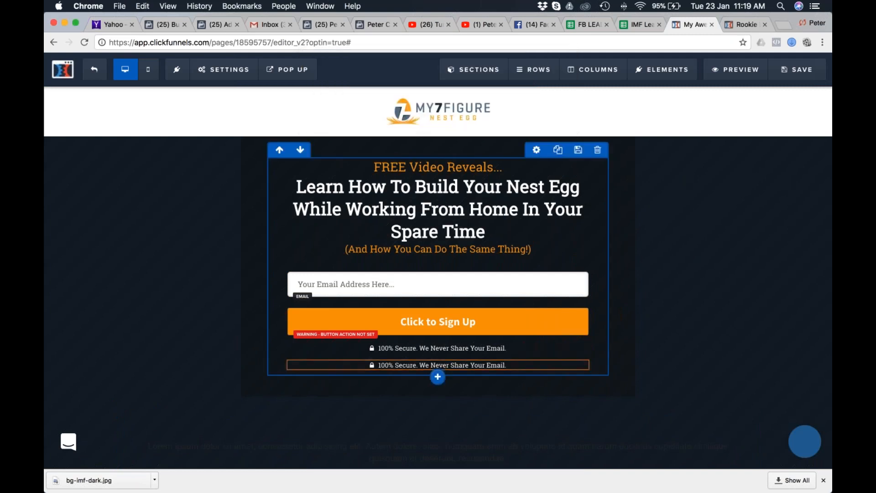
# Move the cloned security text into the full-width section's row and delete the placeholder paragraph above it.
pyautogui.moveTo(516, 369)
pyautogui.moveTo(526, 355); pyautogui.dragTo(475, 432)
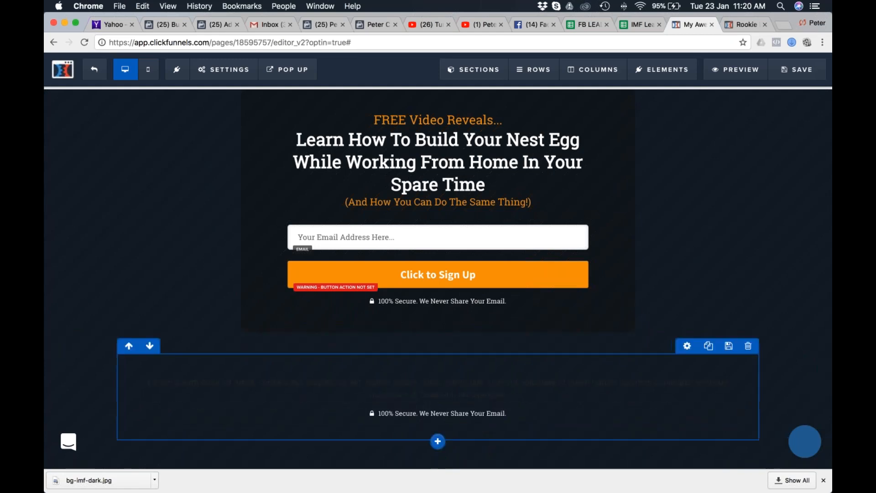
pyautogui.click(731, 371)
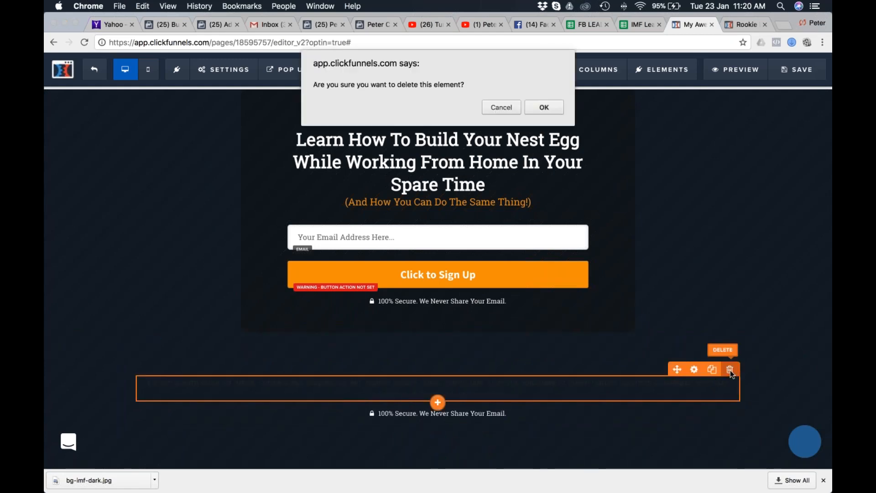
pyautogui.click(547, 108)
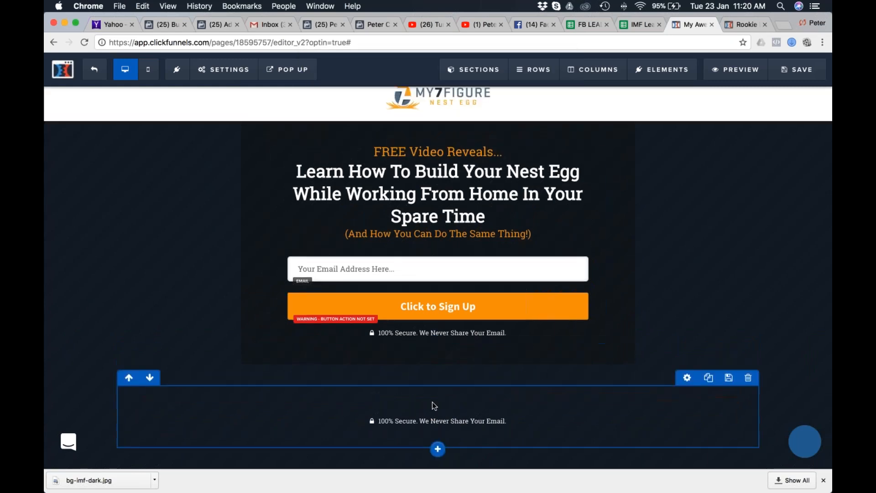
# Set both the top and bottom padding of the footer row holding the cloned text to 0.
pyautogui.click(687, 377)
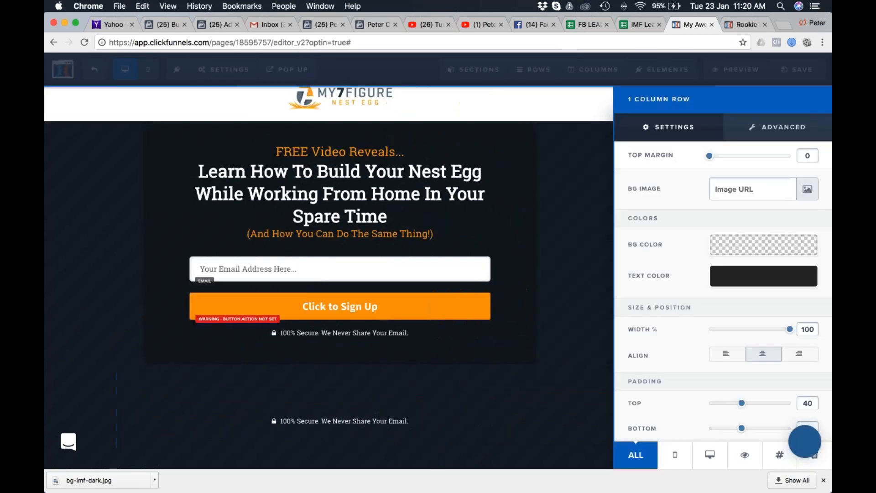
pyautogui.scroll(-2, 760, 393)
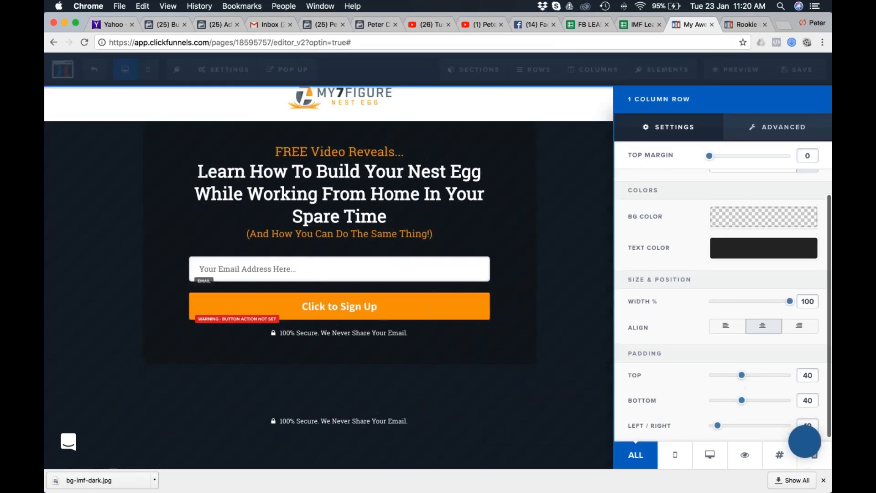
pyautogui.moveTo(742, 378); pyautogui.dragTo(702, 380)
pyautogui.scroll(2, 736, 406)
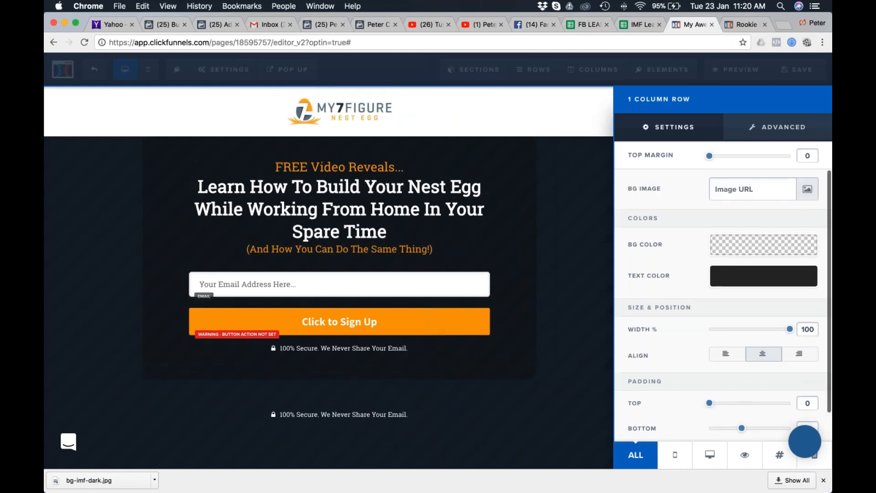
pyautogui.moveTo(742, 429); pyautogui.dragTo(691, 430)
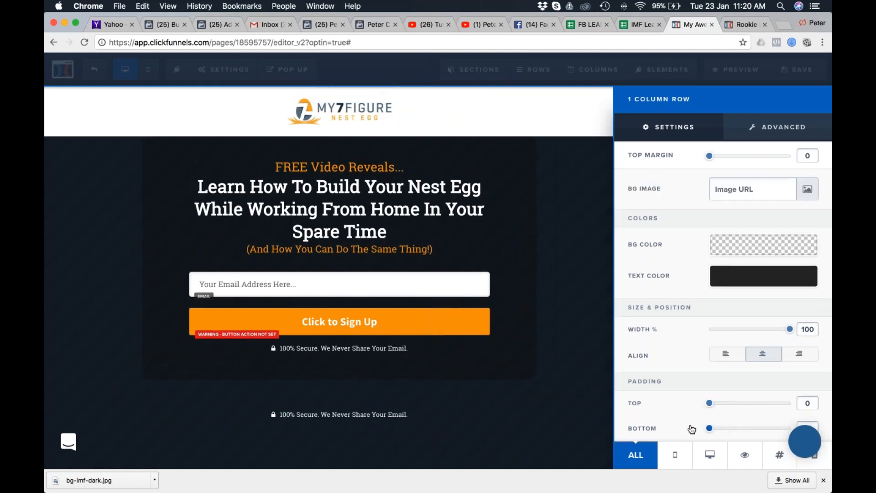
pyautogui.click(537, 311)
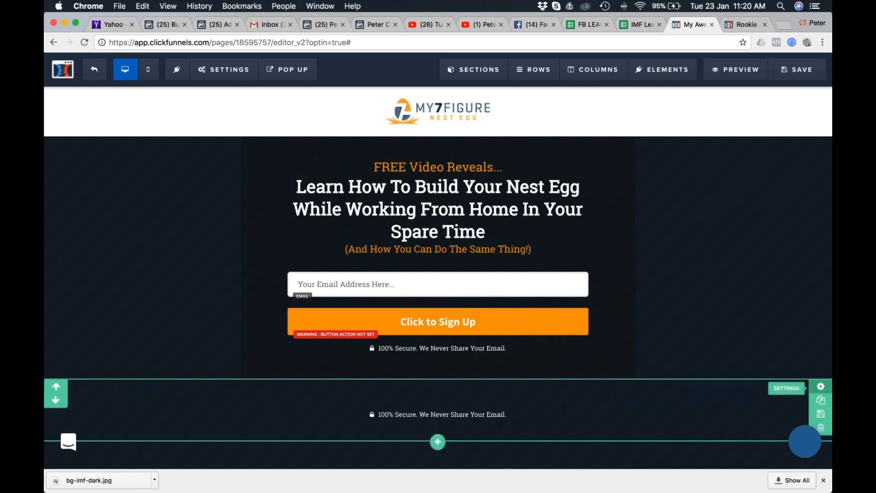
# Set the full-width footer section's top padding to 20.
pyautogui.click(820, 387)
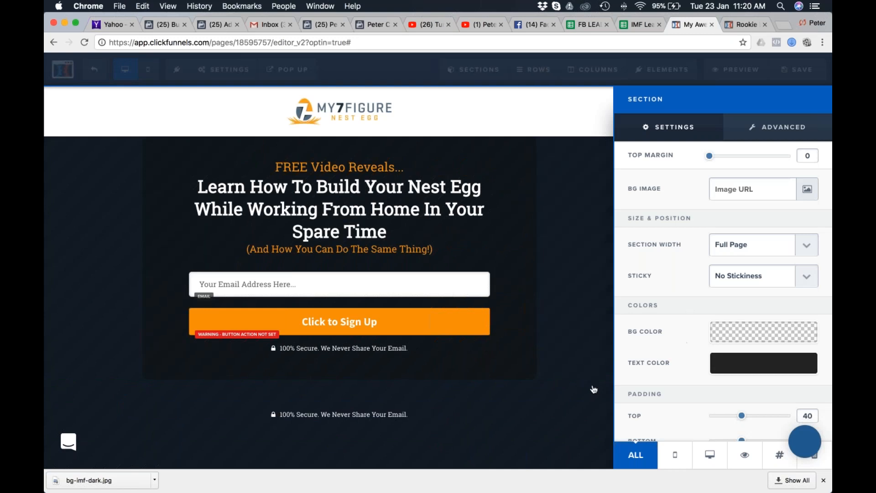
pyautogui.moveTo(742, 415); pyautogui.dragTo(725, 416)
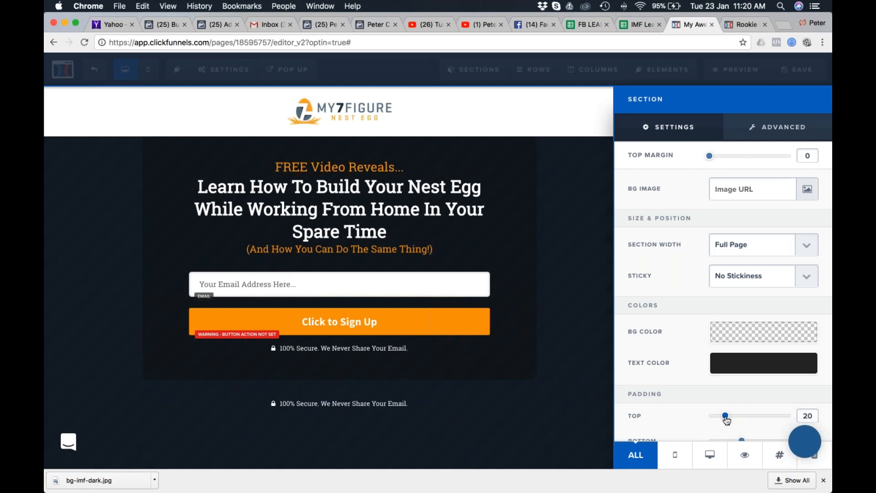
pyautogui.click(727, 440)
pyautogui.scroll(2, 568, 412)
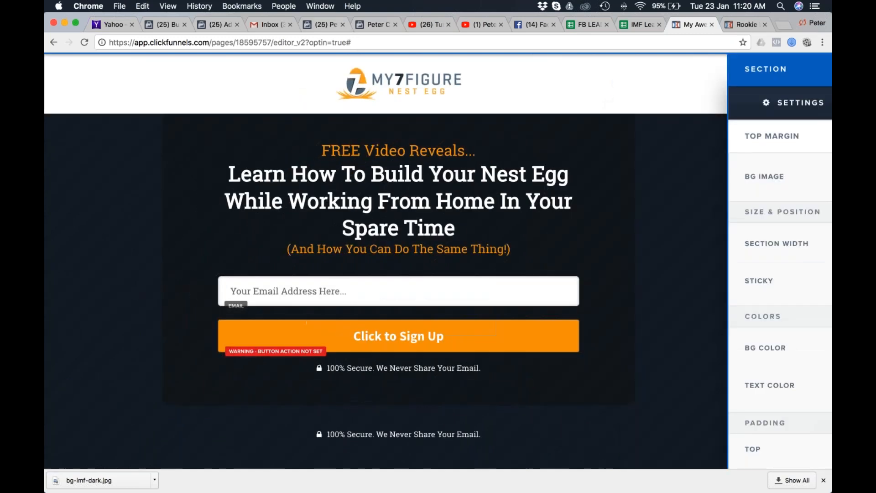
pyautogui.press('super+0')
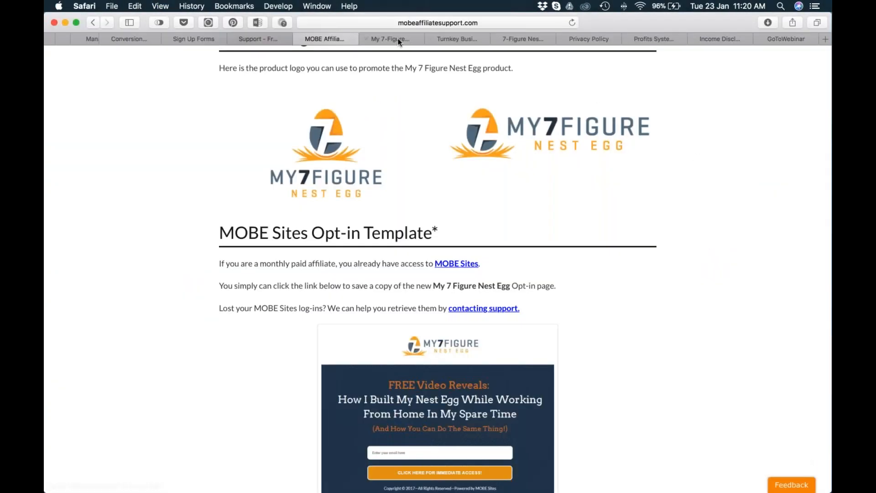
# In Safari, close the web inspector on the my7figurenestegg.com page and bring up the reference opt-in page with its footer disclaimer.
pyautogui.click(399, 41)
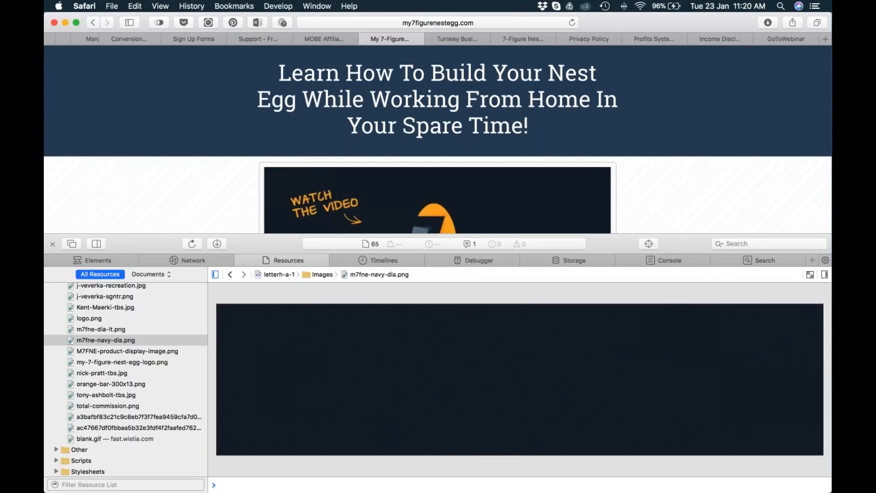
pyautogui.click(52, 244)
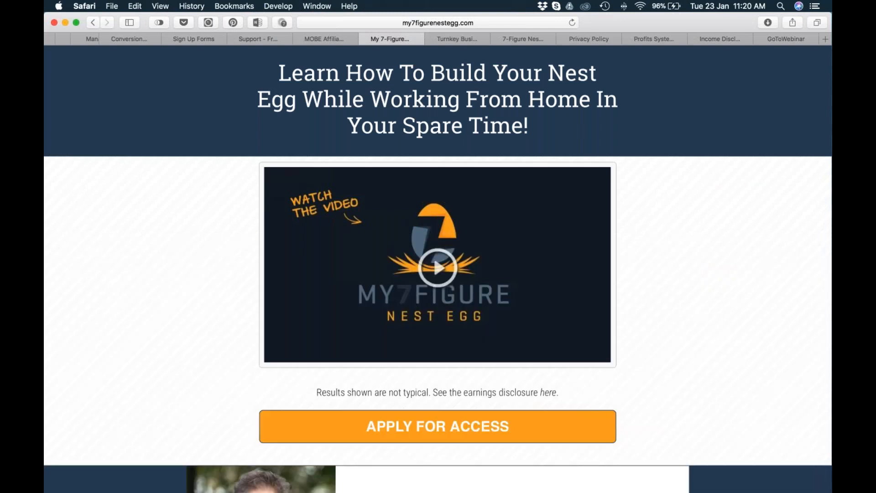
pyautogui.click(467, 41)
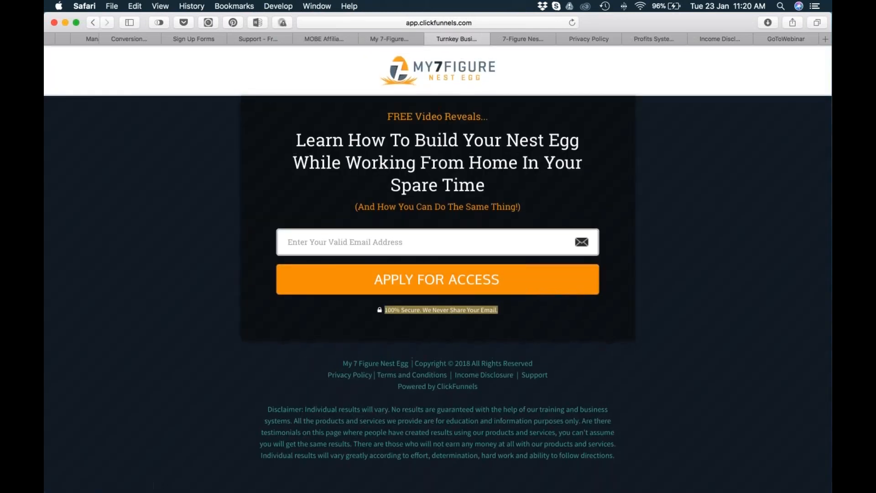
# Copy the whole footer and disclaimer text from the reference opt-in page and paste it over the cloned security text in the Chrome editor.
pyautogui.moveTo(342, 360); pyautogui.dragTo(628, 456)
pyautogui.press('super+c')
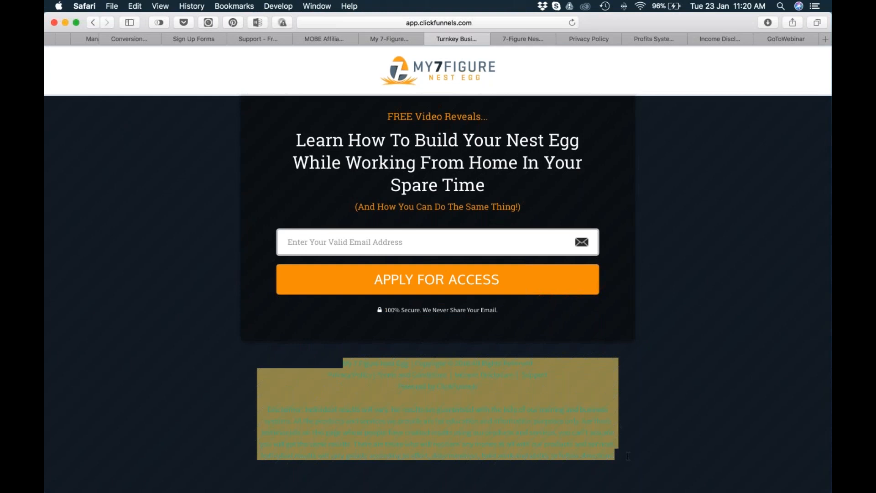
pyautogui.hotkey('ctrl', 'Left')
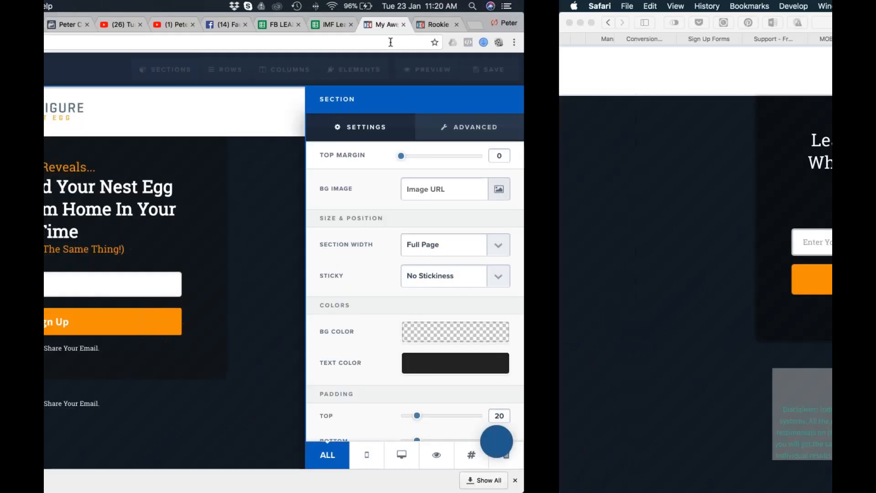
pyautogui.click(352, 405)
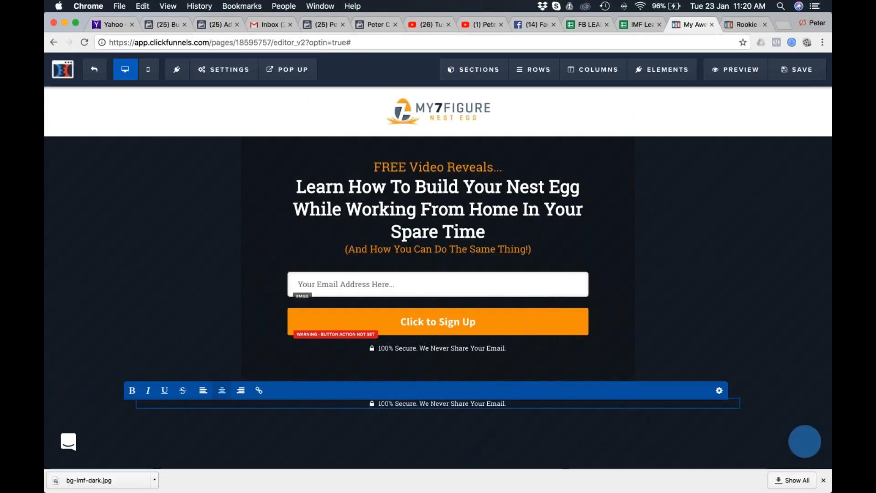
pyautogui.press('super+a')
pyautogui.press('super+v')
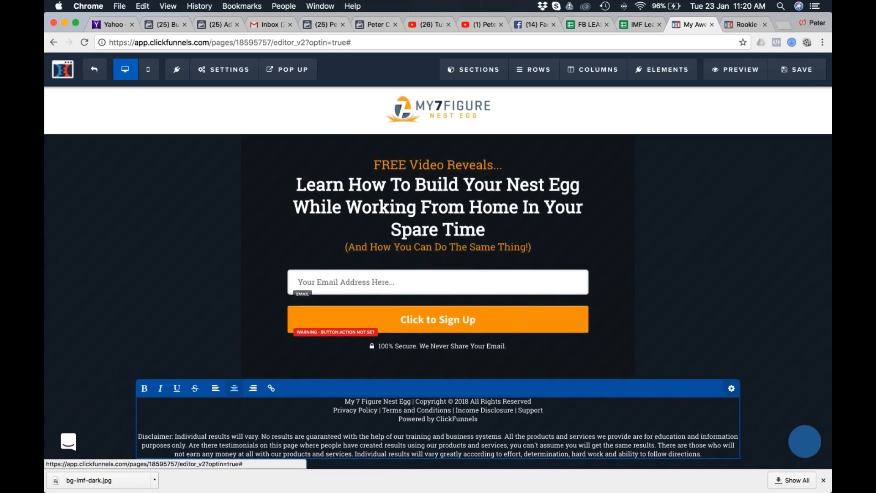
pyautogui.click(731, 389)
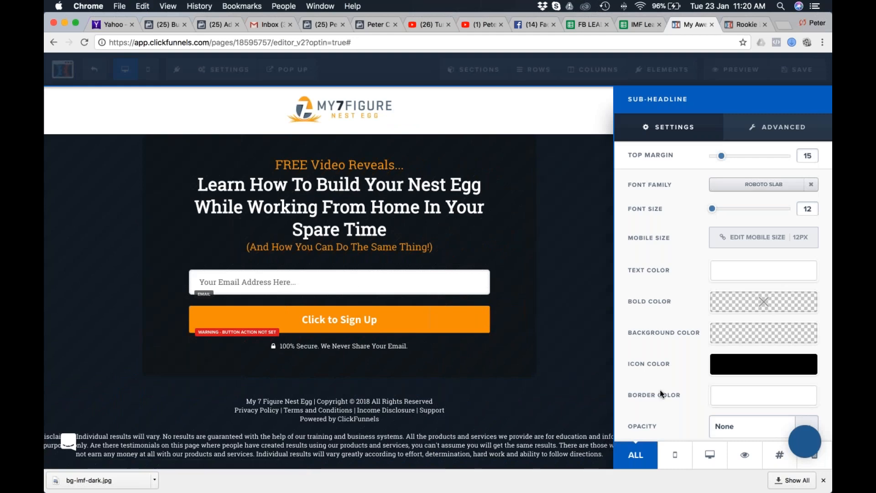
pyautogui.scroll(2, 627, 414)
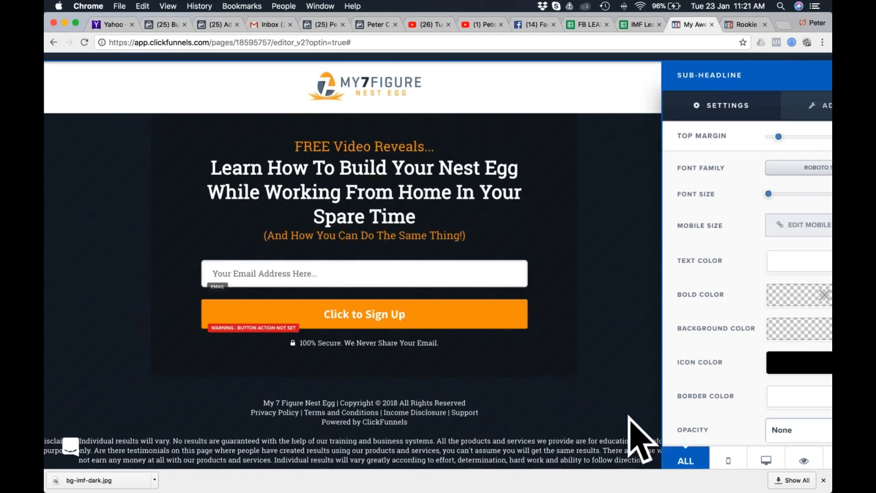
pyautogui.press('super+0')
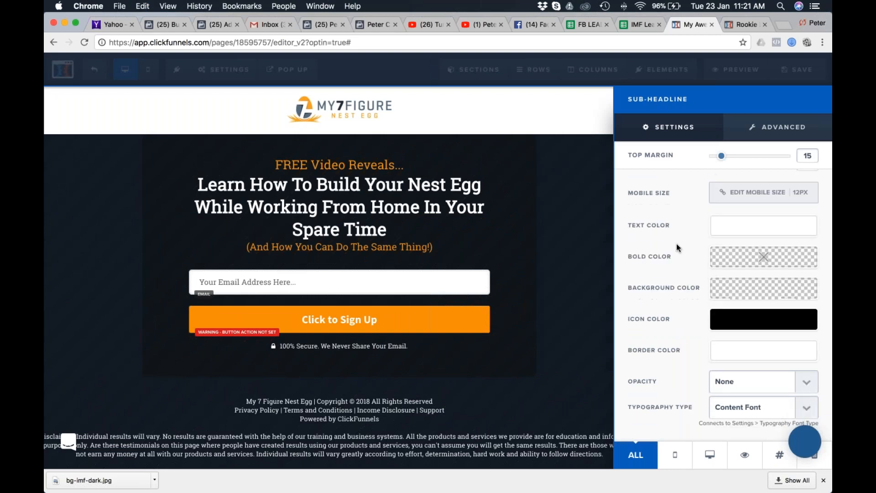
pyautogui.click(566, 384)
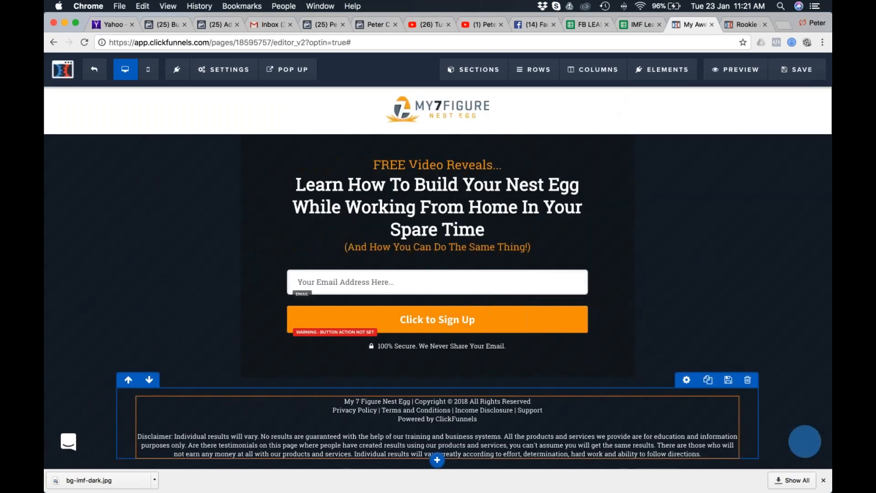
# Set the width of the row holding the footer text to 60%.
pyautogui.click(688, 380)
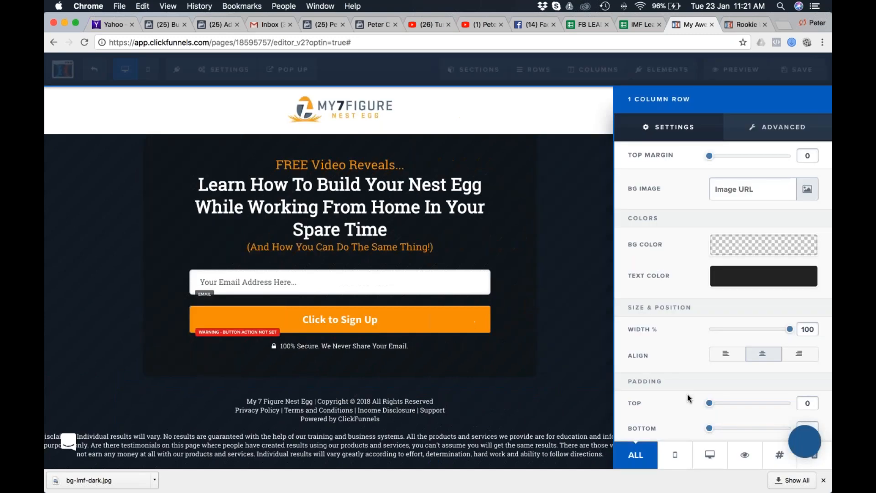
pyautogui.moveTo(789, 329); pyautogui.dragTo(736, 335)
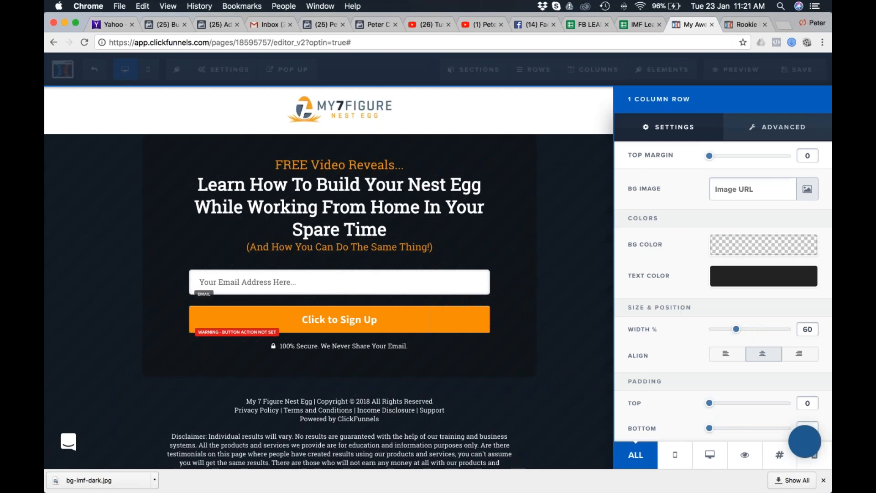
pyautogui.click(584, 336)
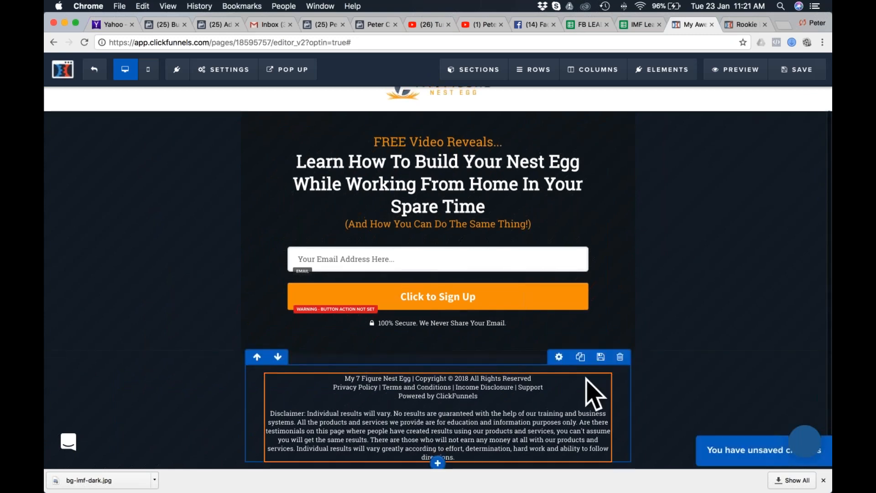
pyautogui.click(462, 458)
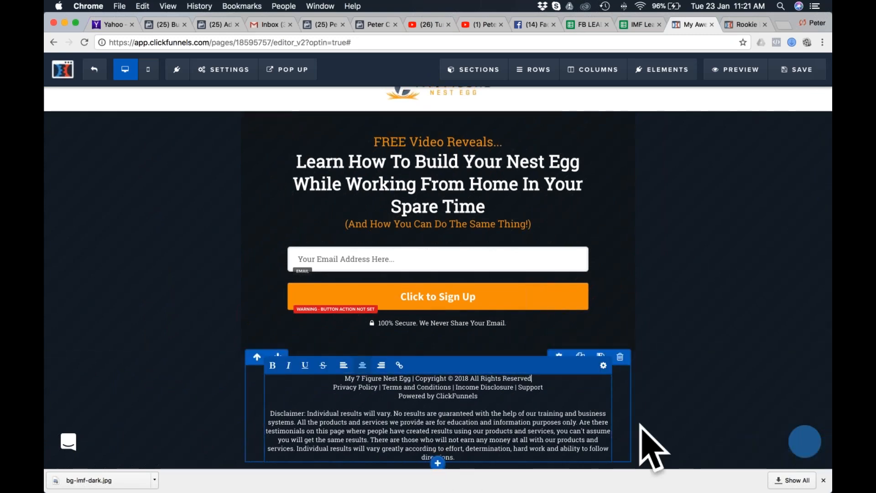
pyautogui.click(604, 365)
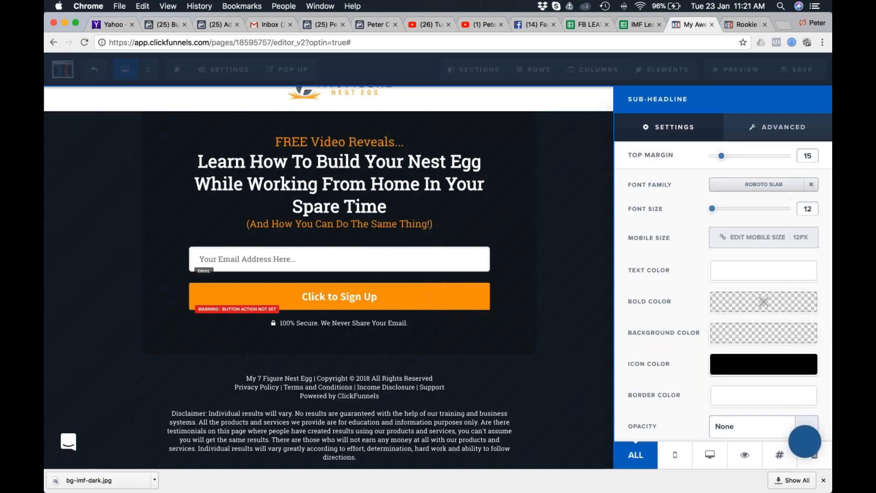
pyautogui.click(524, 425)
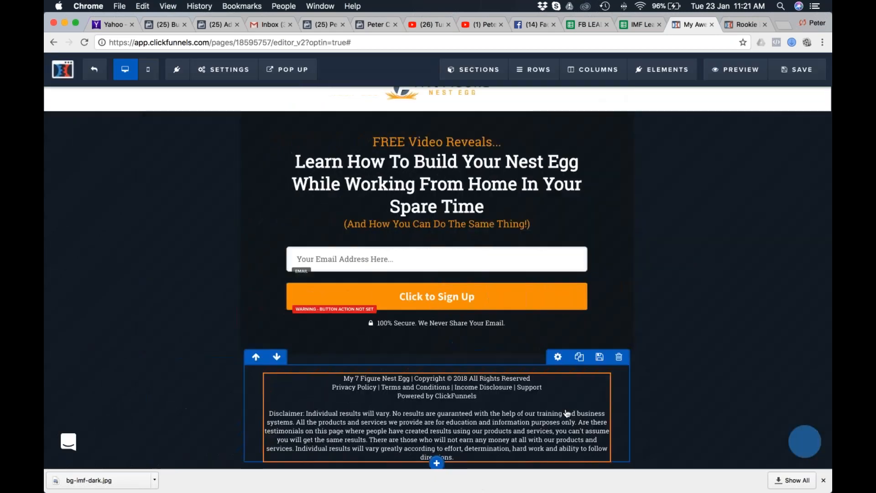
# Widen the footer text's row slightly beyond 60% so the disclaimer fits on five lines.
pyautogui.click(559, 358)
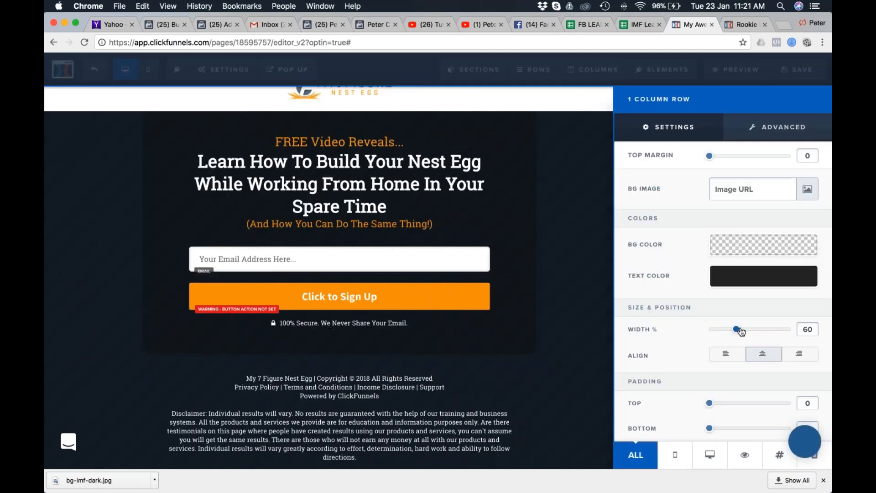
pyautogui.moveTo(740, 329); pyautogui.dragTo(743, 329)
pyautogui.click(567, 378)
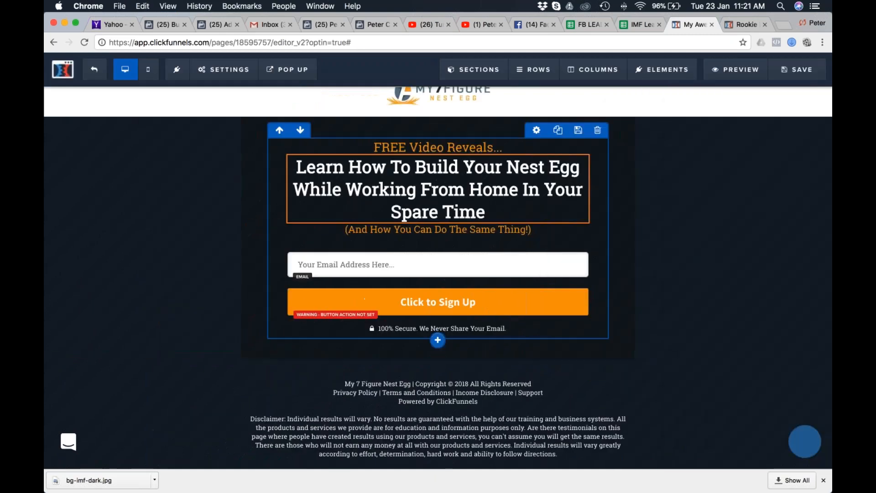
# Switch to Safari, examine the copyright and policy lines in the my7figurenestegg.com page's footer, and return to the Chrome editor.
pyautogui.click(461, 405)
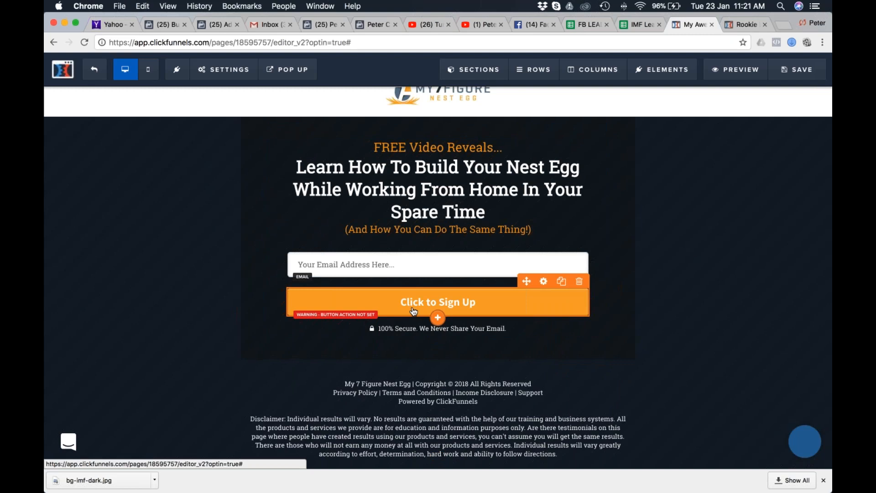
pyautogui.doubleClick(340, 380)
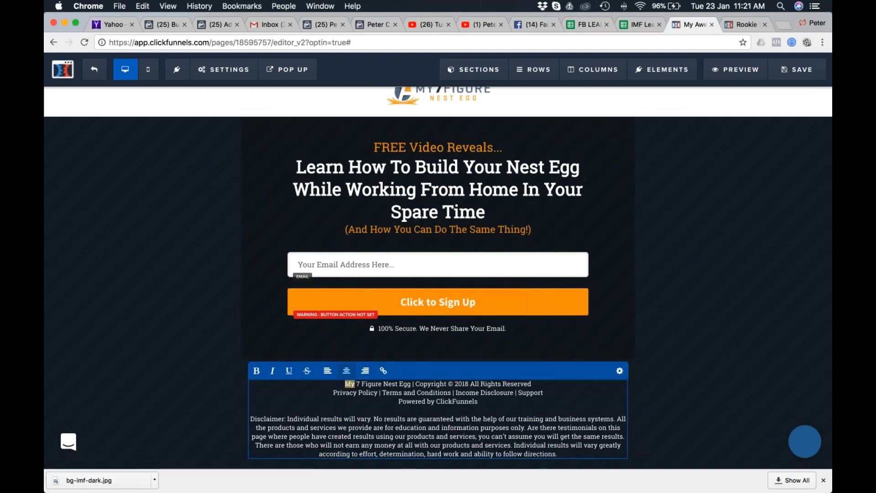
pyautogui.press('super+Tab')
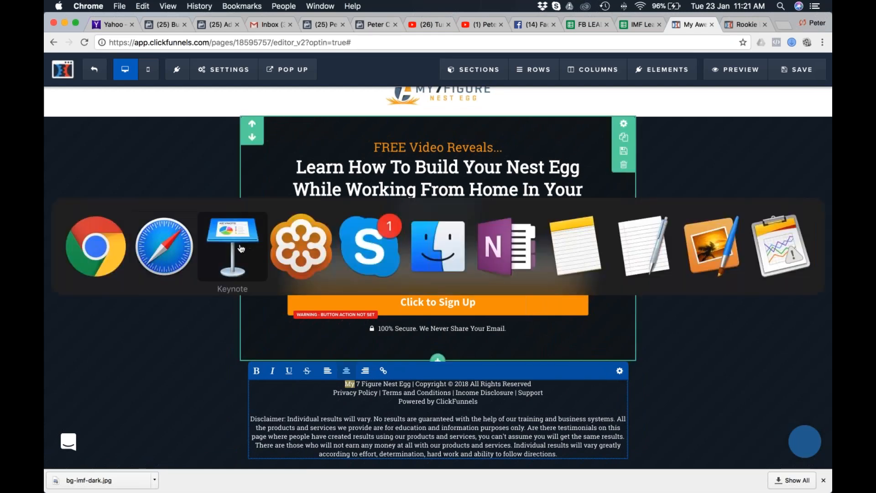
pyautogui.click(178, 246)
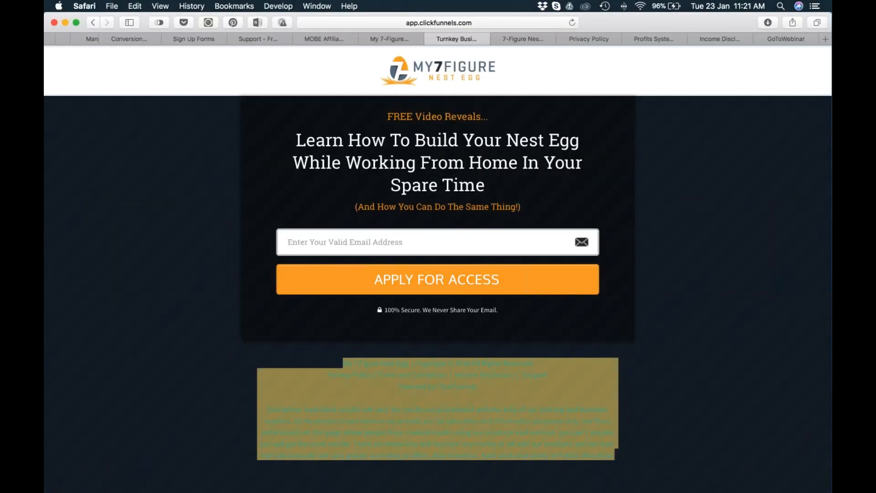
pyautogui.click(393, 41)
pyautogui.scroll(-15, 544, 322)
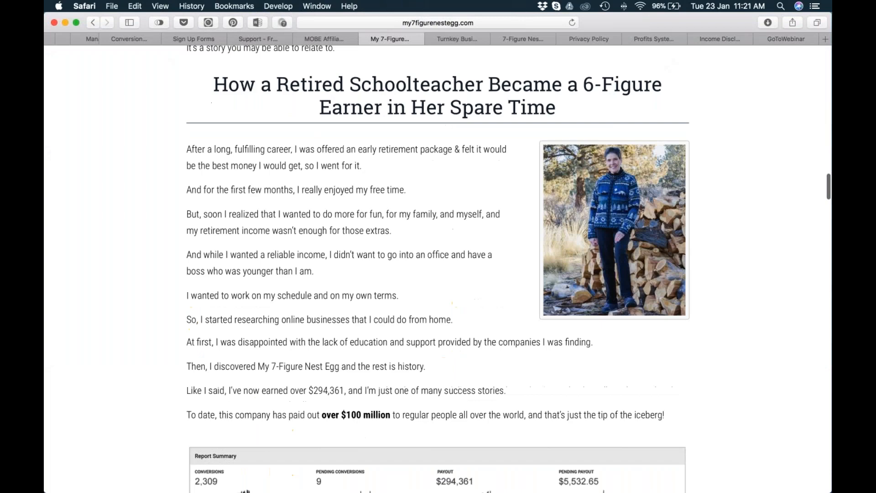
pyautogui.scroll(-20, 438, 262)
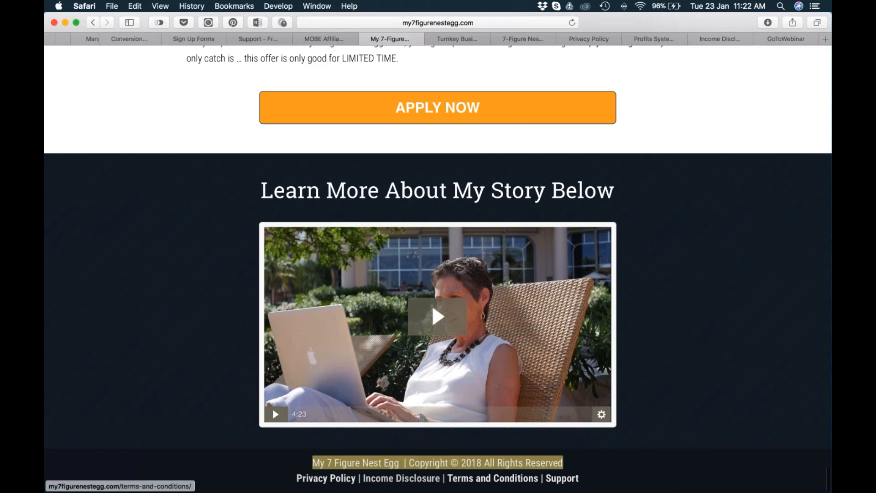
pyautogui.press('super+Tab')
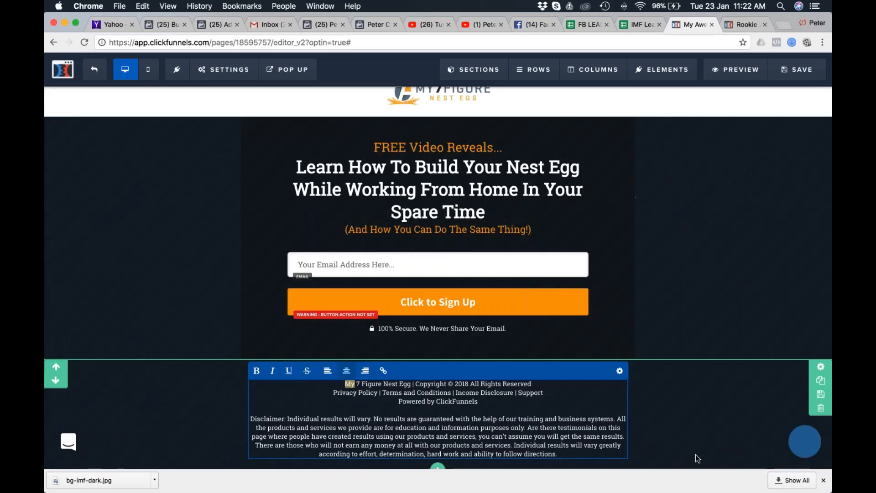
# Delete the "Powered by ClickFunnels" line from the footer text.
pyautogui.moveTo(333, 391); pyautogui.dragTo(561, 396)
pyautogui.click(477, 401)
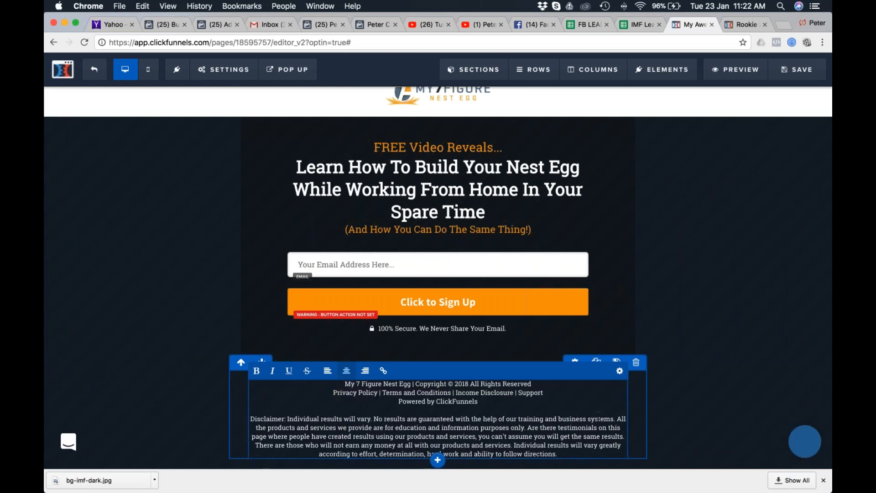
pyautogui.moveTo(477, 402); pyautogui.dragTo(399, 401)
pyautogui.press('BackSpace')
pyautogui.press('BackSpace')
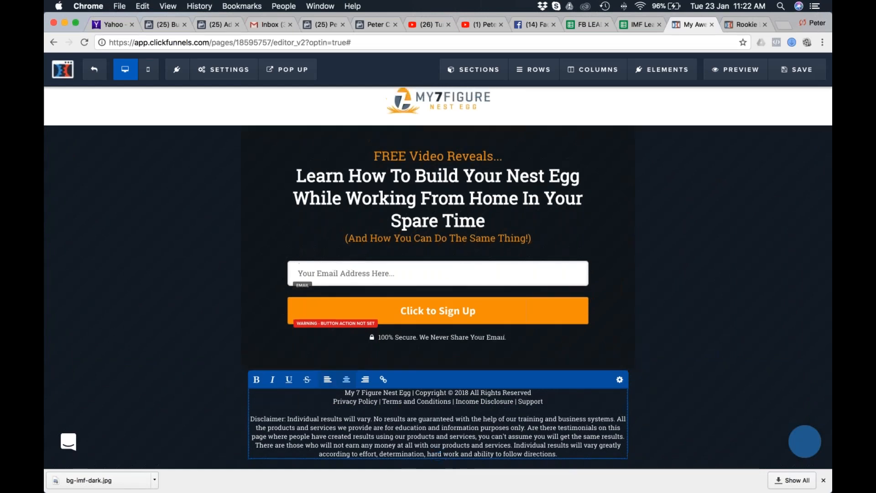
# Insert "Myname.com |" in front of "My 7 Figure Nest Egg" in the footer's copyright line.
pyautogui.moveTo(344, 383); pyautogui.dragTo(412, 384)
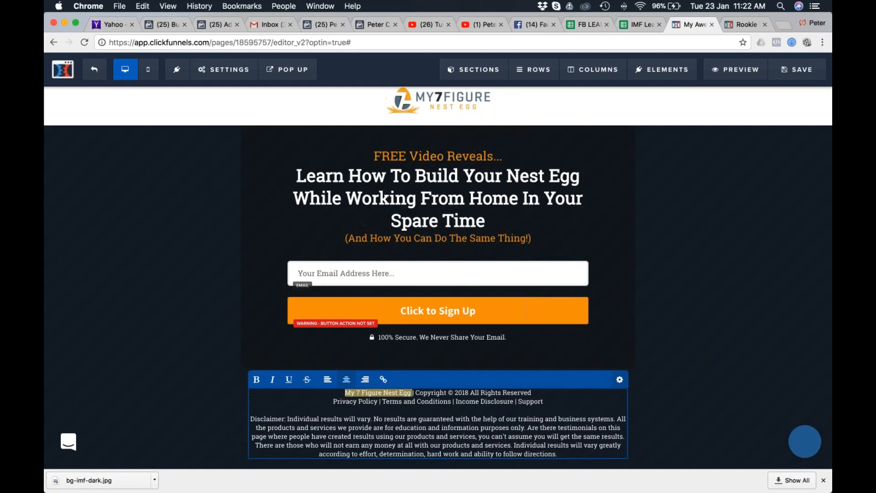
pyautogui.click(400, 364)
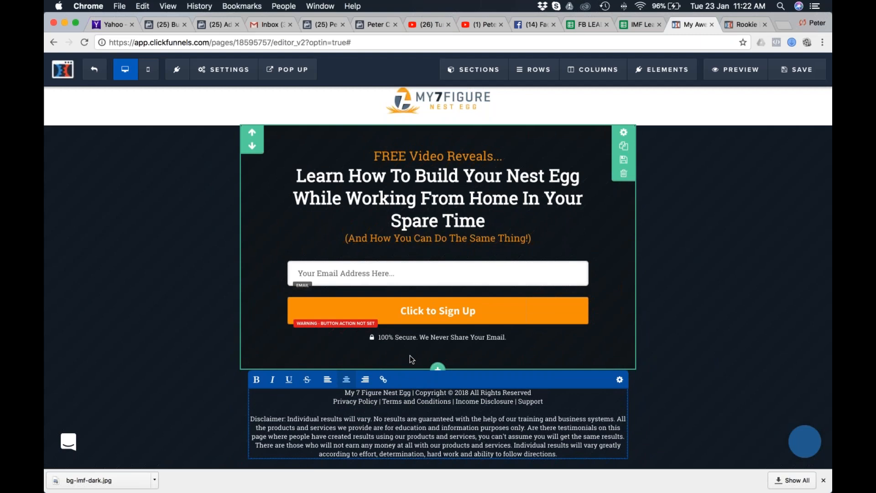
pyautogui.write('Myname.com ')
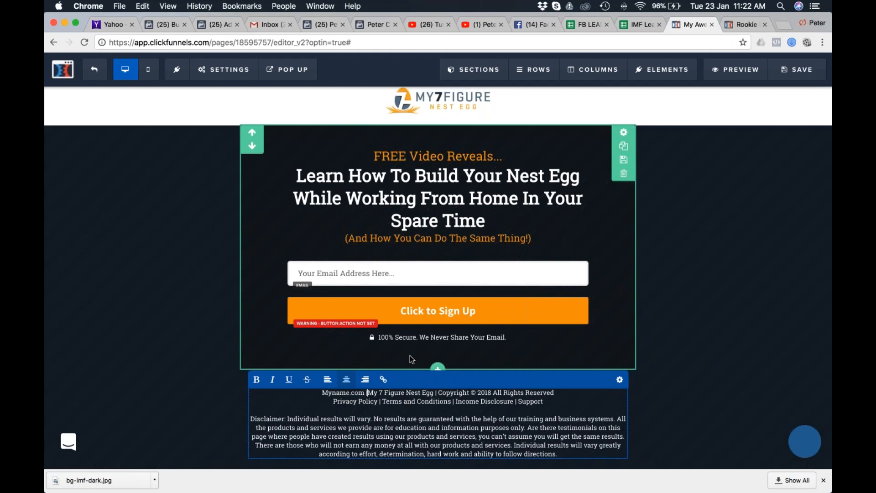
pyautogui.write('|')
pyautogui.press('BackSpace')
pyautogui.scroll(-1, 417, 418)
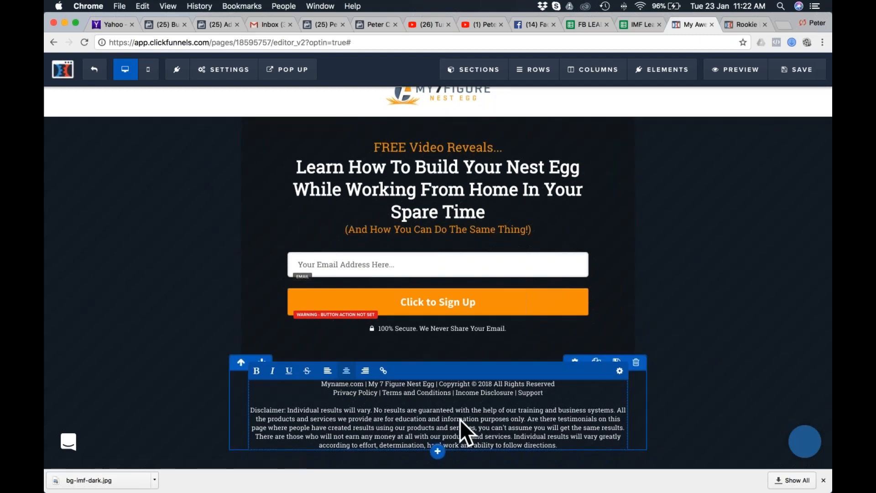
# Remove "Myname.com |" from the start of the footer's copyright line.
pyautogui.doubleClick(342, 384)
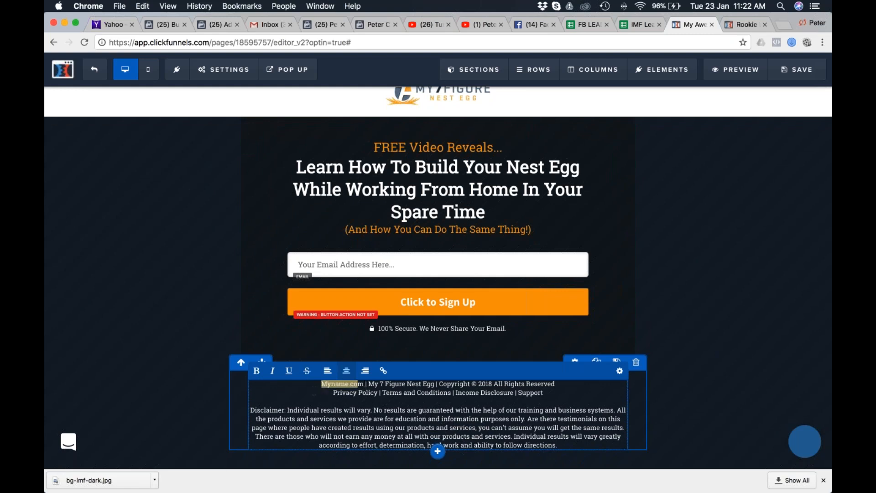
pyautogui.moveTo(368, 384); pyautogui.dragTo(433, 375)
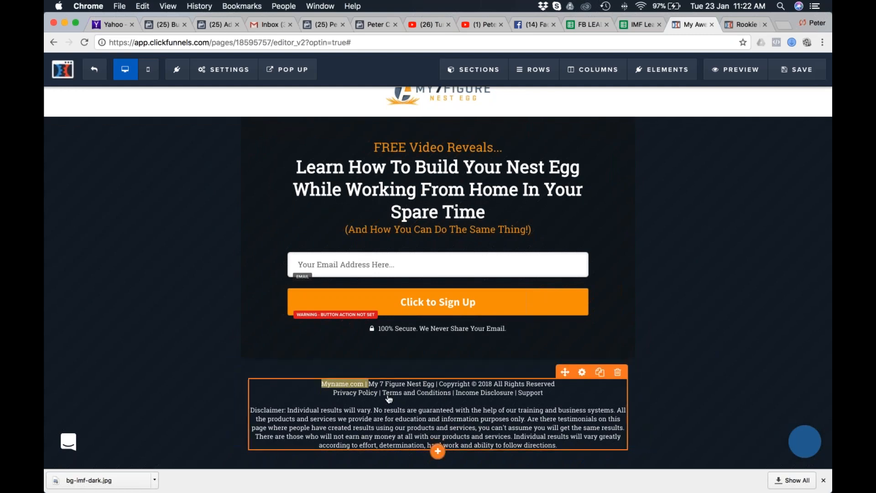
pyautogui.press('BackSpace')
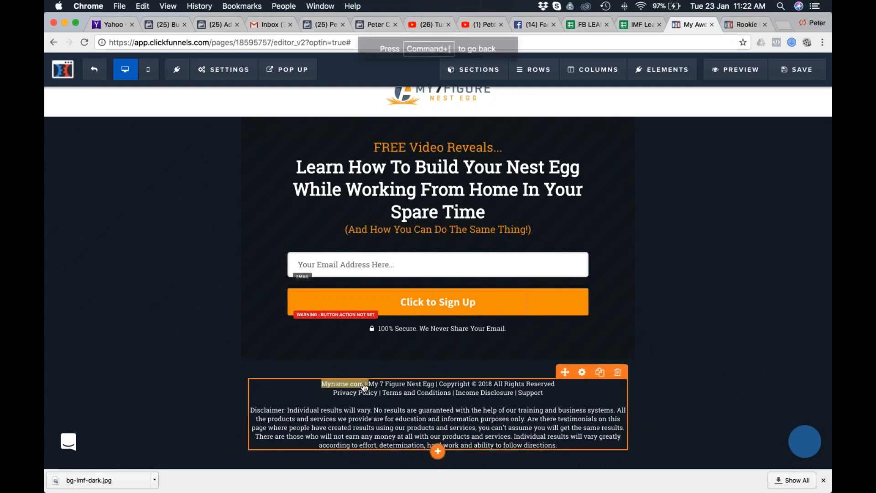
pyautogui.click(379, 389)
pyautogui.press('BackSpace')
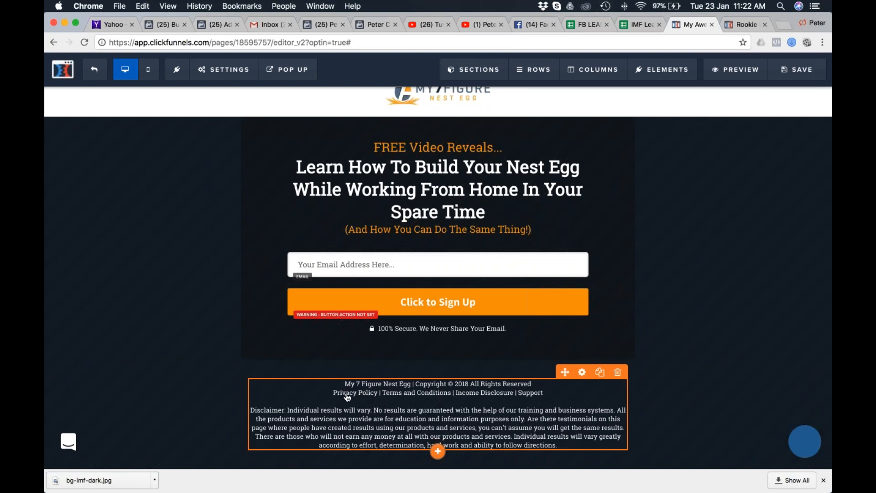
# Start a hyperlink on the word "Support" in the footer's policy line and clear its URL.
pyautogui.doubleClick(352, 395)
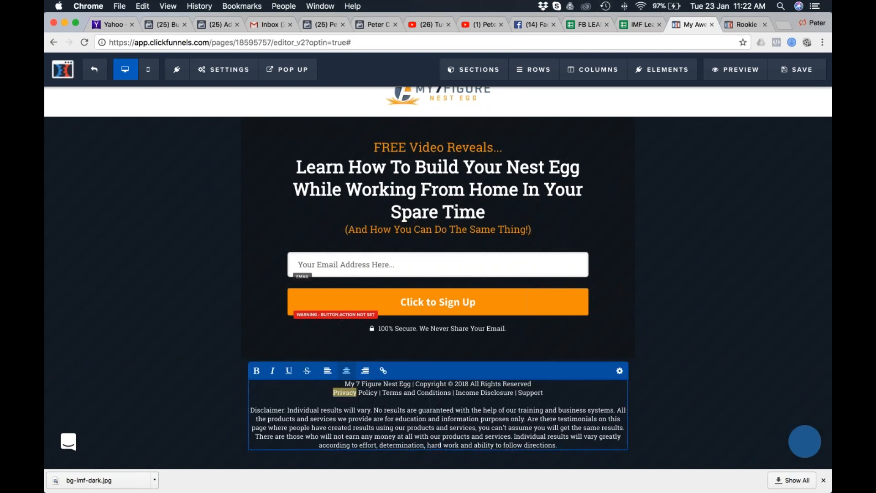
pyautogui.doubleClick(467, 392)
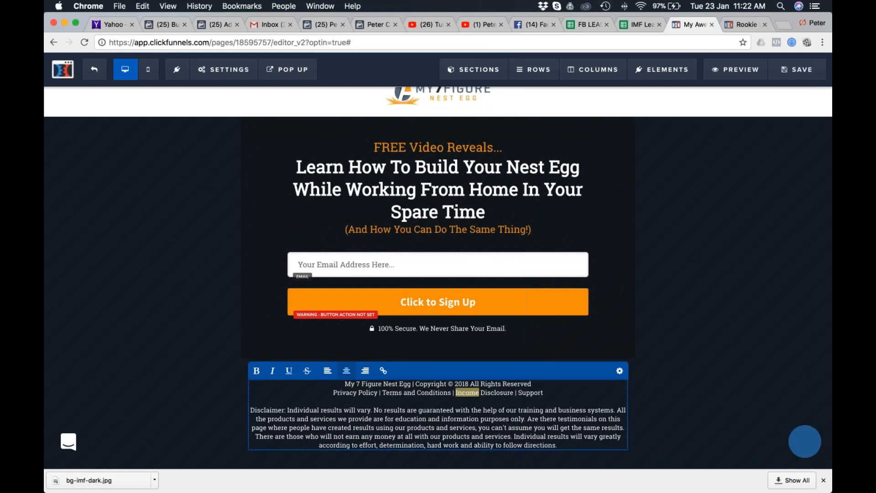
pyautogui.doubleClick(530, 392)
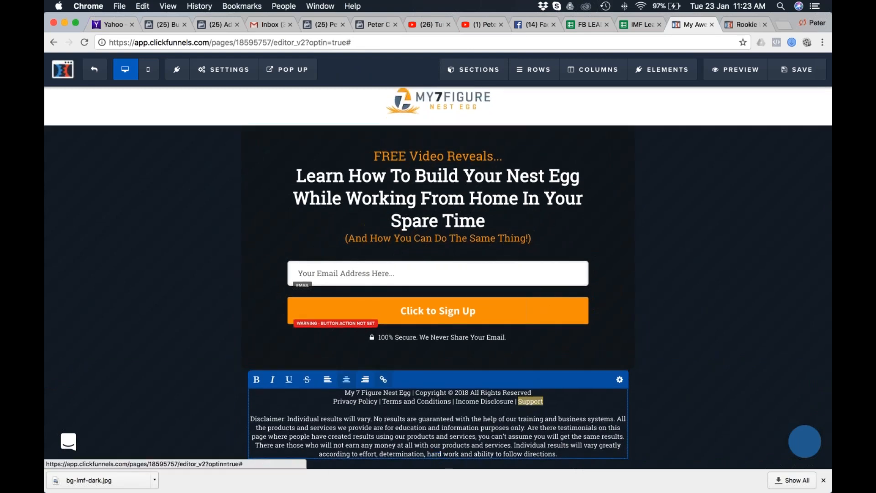
pyautogui.click(383, 370)
pyautogui.click(349, 379)
pyautogui.press('super+a')
pyautogui.press('BackSpace')
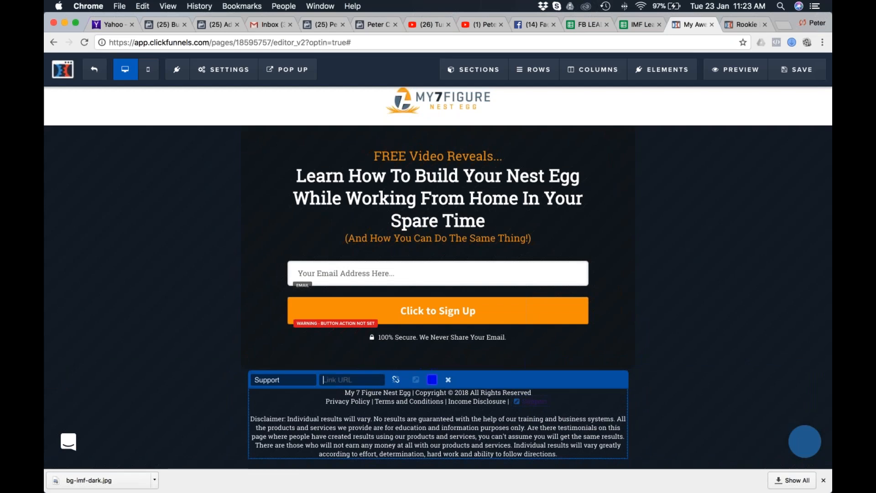
# Switch to Keynote, copy the support mailto link from the References slide, and return to the Chrome editor.
pyautogui.press('super+Tab')
pyautogui.press('super+Tab')
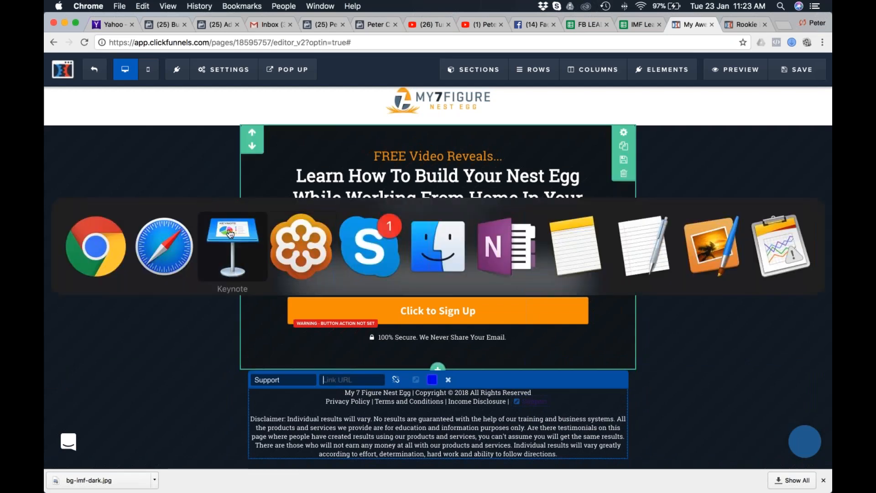
pyautogui.press('Down')
pyautogui.press('Down')
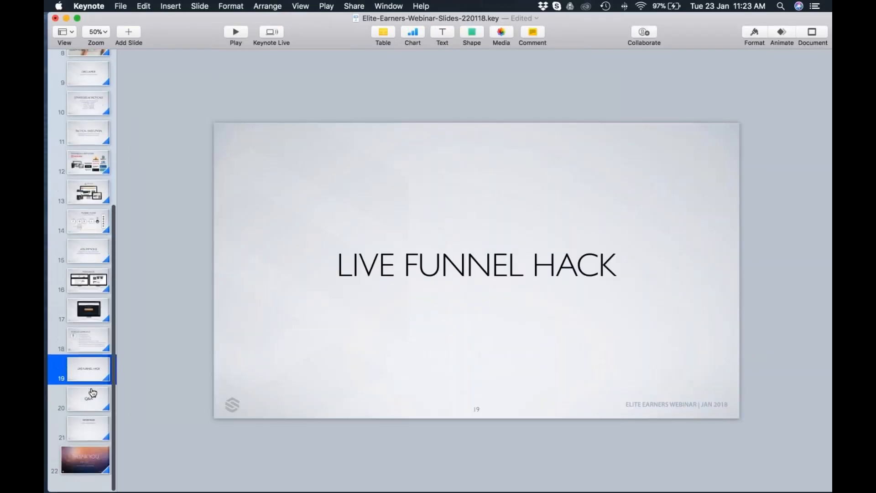
pyautogui.click(579, 206)
pyautogui.click(593, 206)
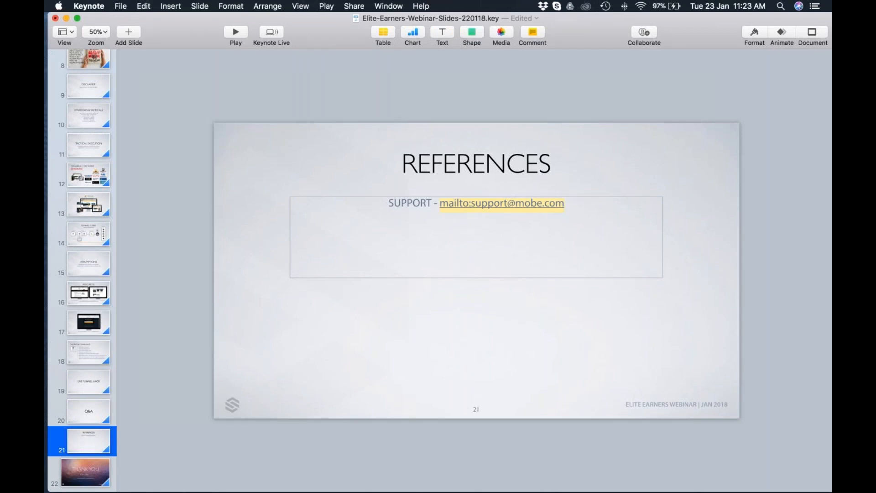
pyautogui.press('super+Tab')
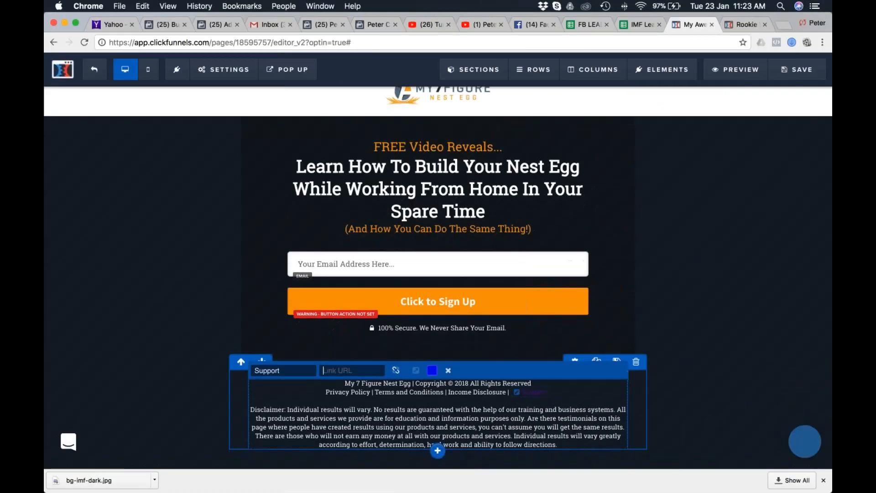
# Paste the copied support mailto link as the URL of the footer's "Support" link and finish editing the text.
pyautogui.click(360, 377)
pyautogui.press('super+v')
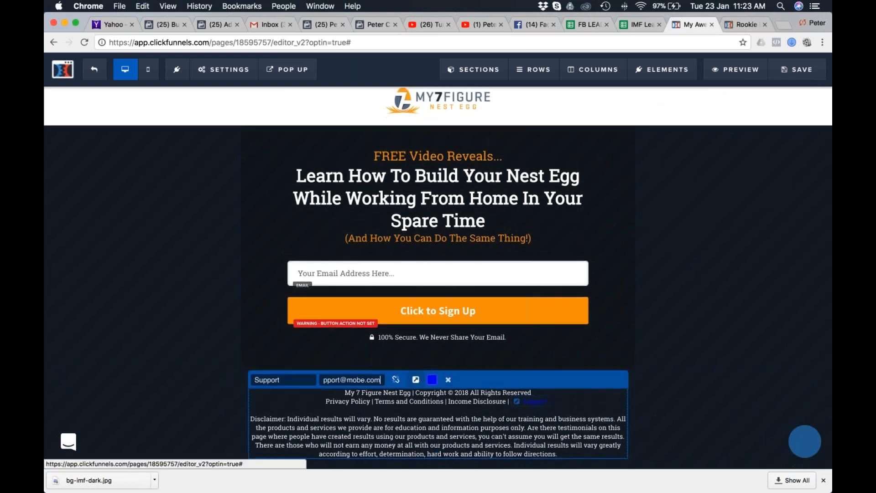
pyautogui.click(415, 380)
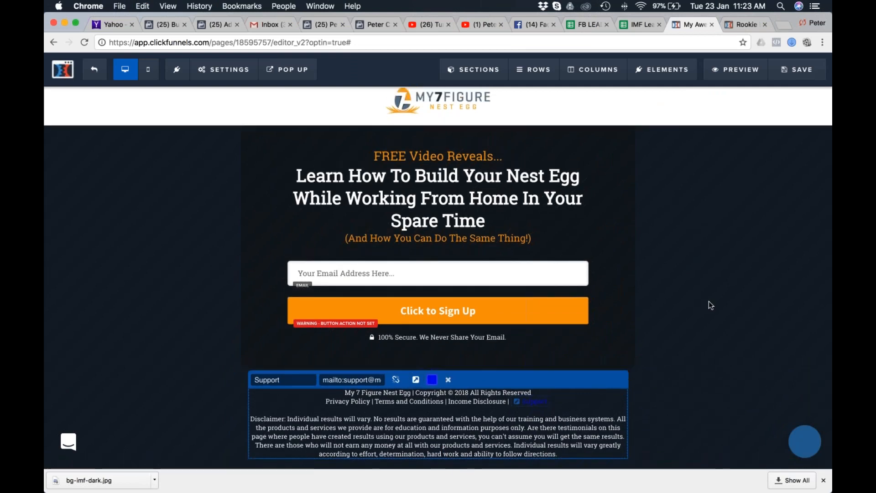
pyautogui.click(708, 303)
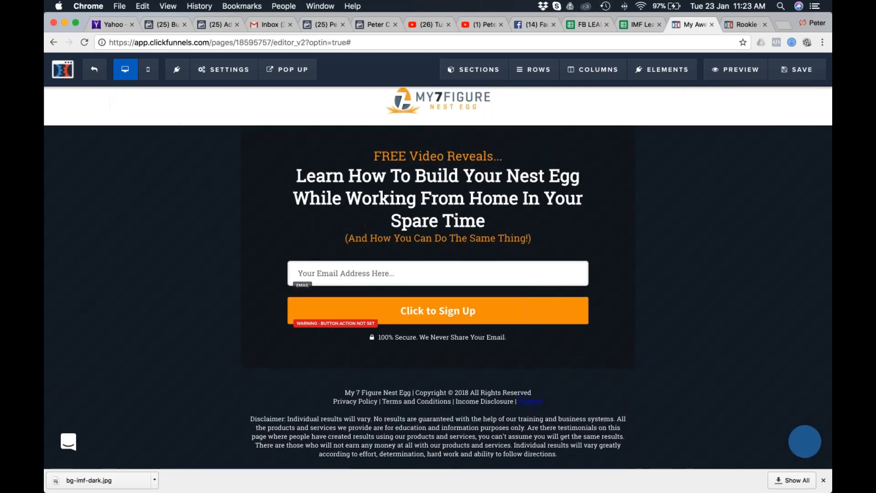
# Set the page's typography link colour to the light blue rgb(65, 183, 216).
pyautogui.scroll(1, 242, 264)
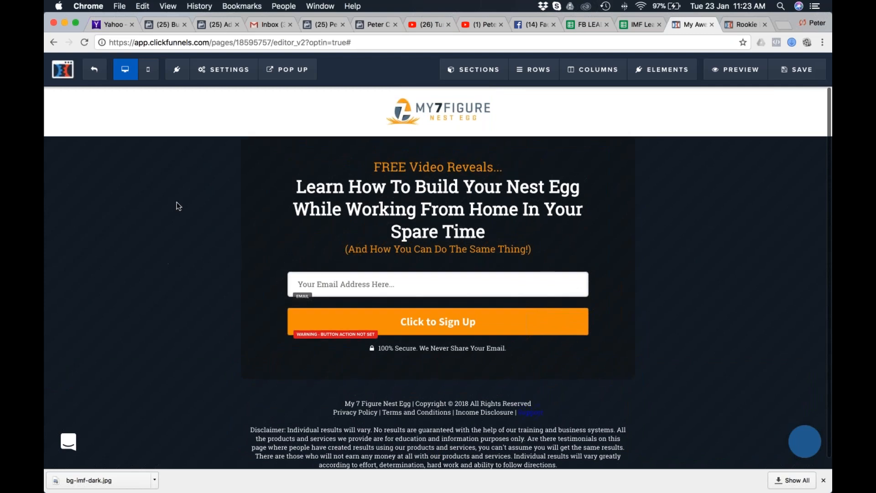
pyautogui.click(224, 72)
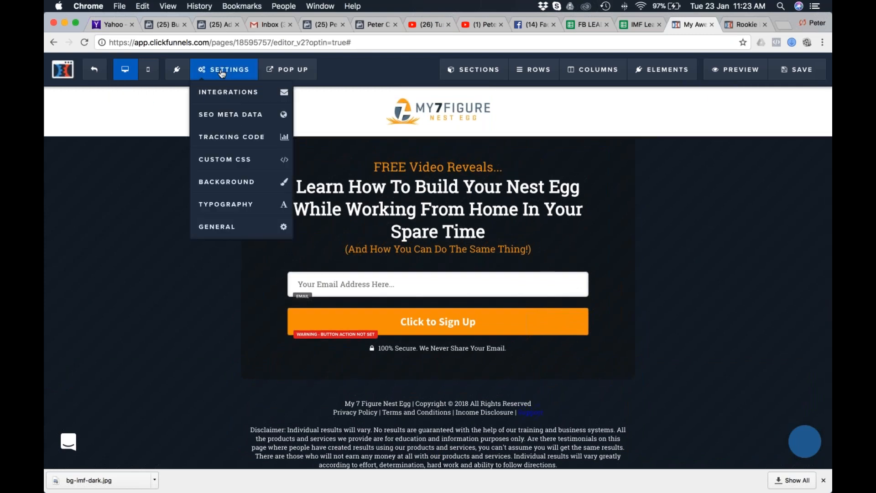
pyautogui.click(208, 207)
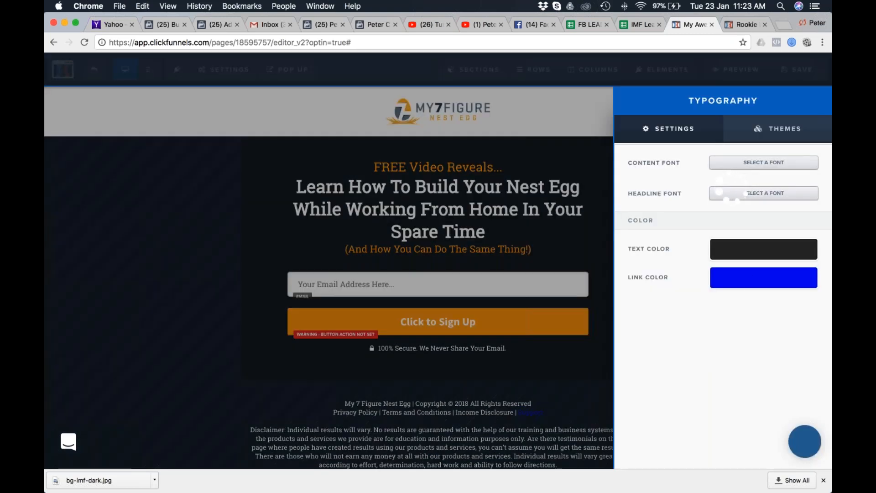
pyautogui.click(754, 282)
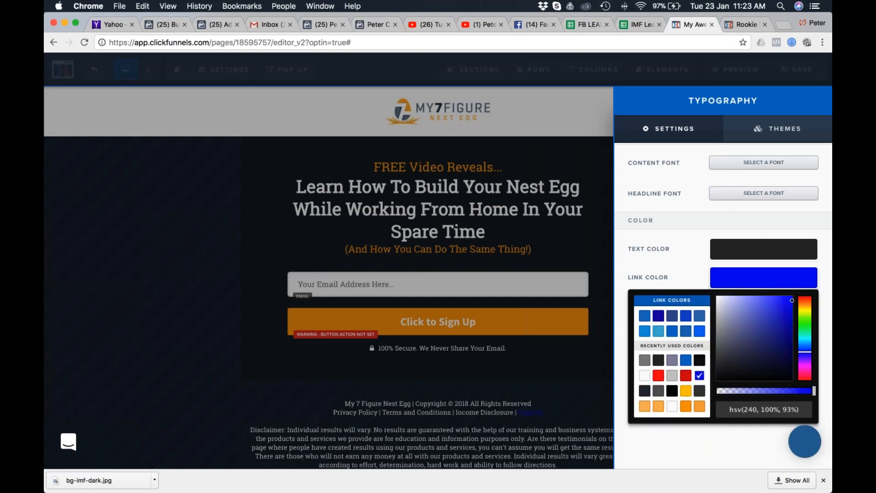
pyautogui.click(658, 331)
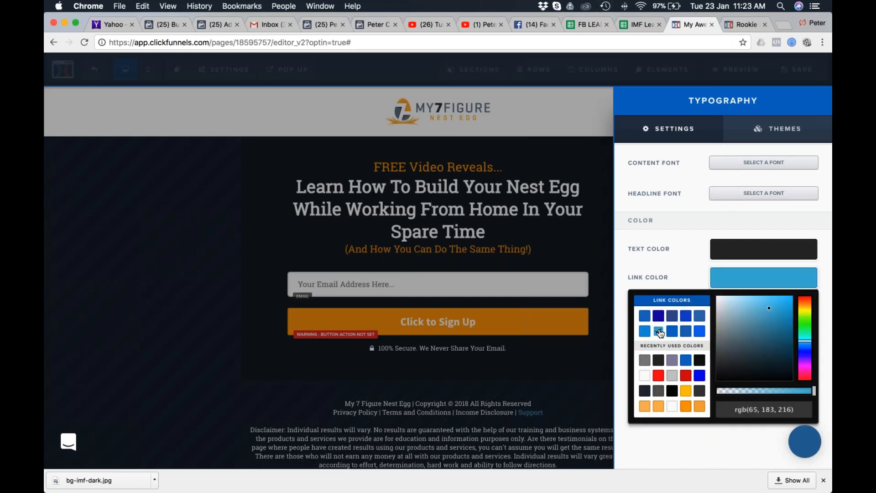
pyautogui.click(574, 398)
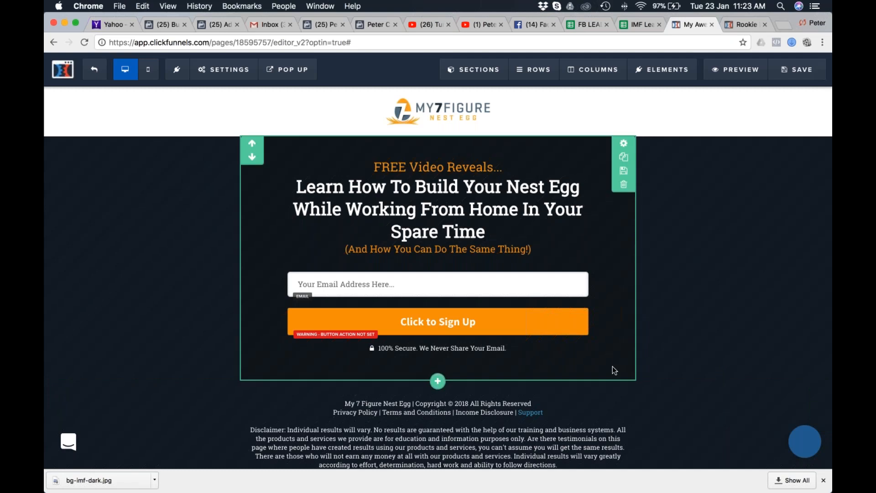
# Set the footer disclaimer's text colour to the green #42b99f.
pyautogui.scroll(-1, 653, 360)
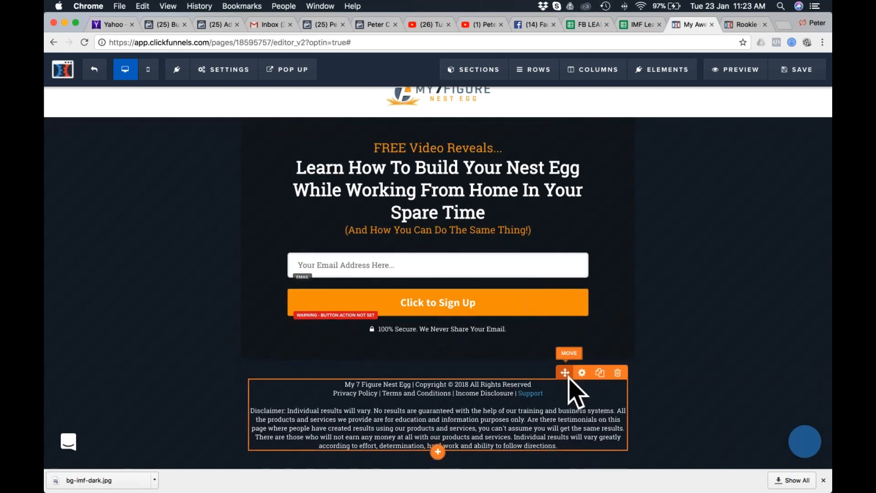
pyautogui.click(570, 378)
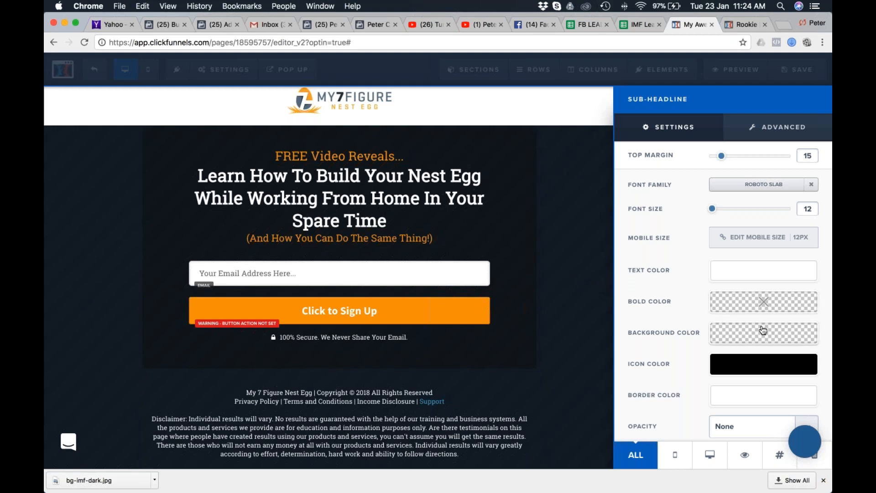
pyautogui.click(748, 274)
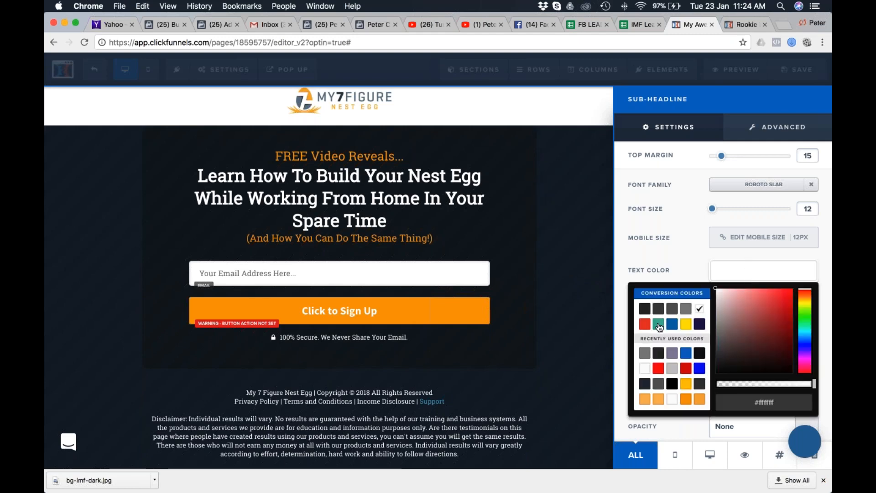
pyautogui.click(658, 325)
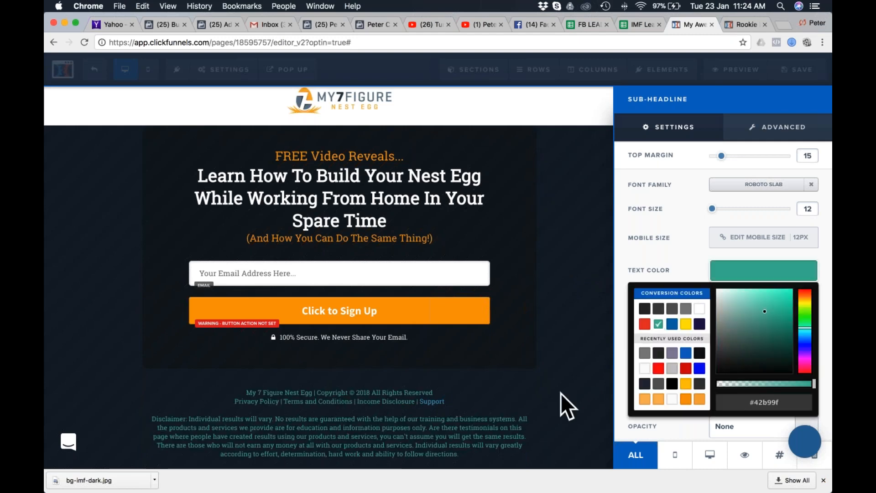
pyautogui.click(566, 424)
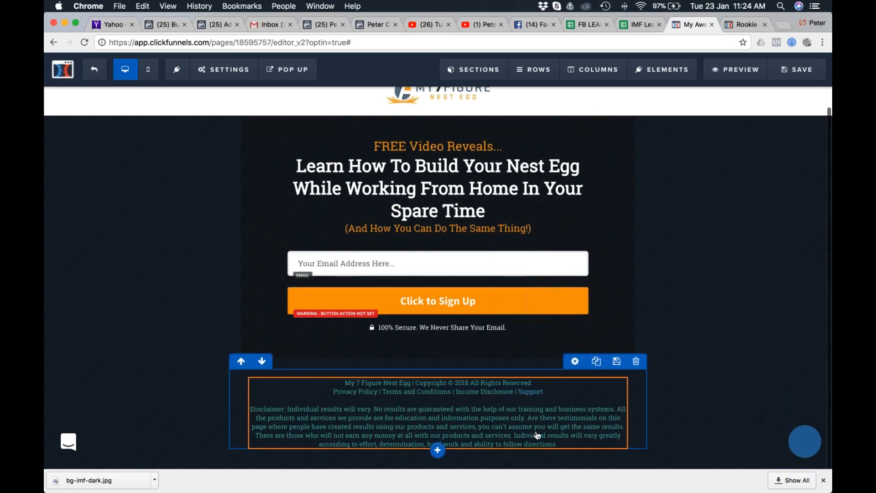
pyautogui.click(576, 362)
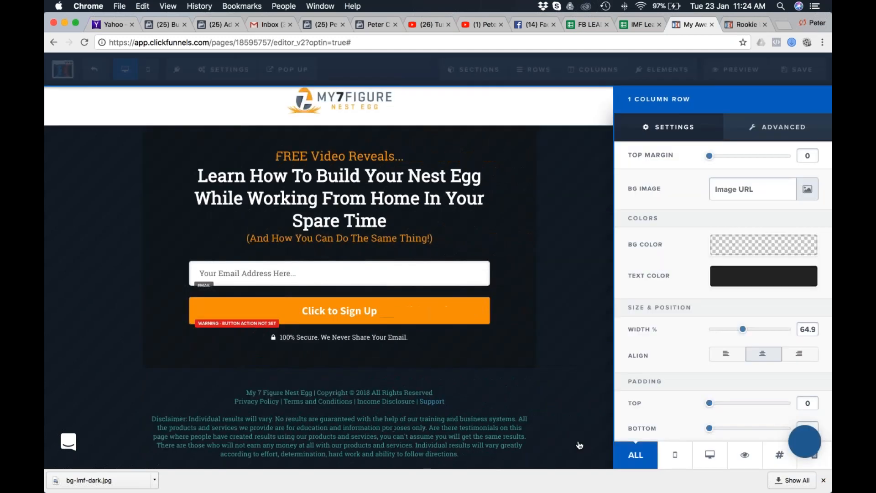
pyautogui.click(589, 306)
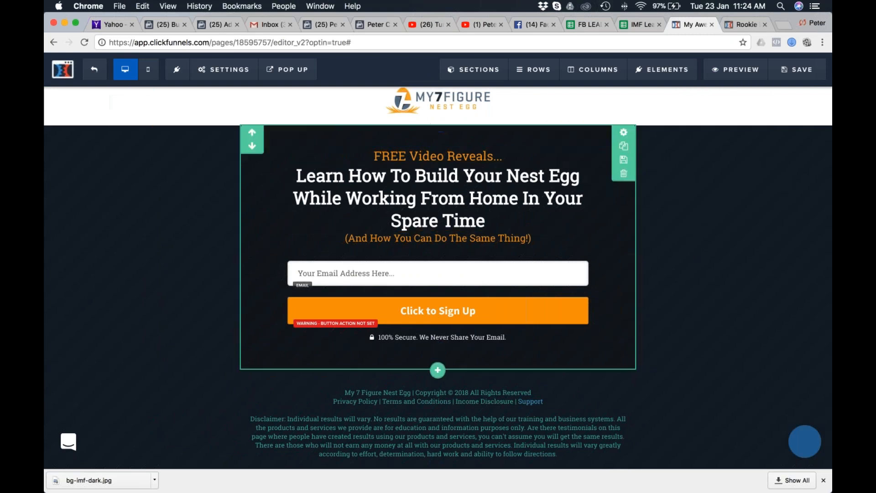
pyautogui.scroll(1, 730, 283)
pyautogui.scroll(-1, 729, 283)
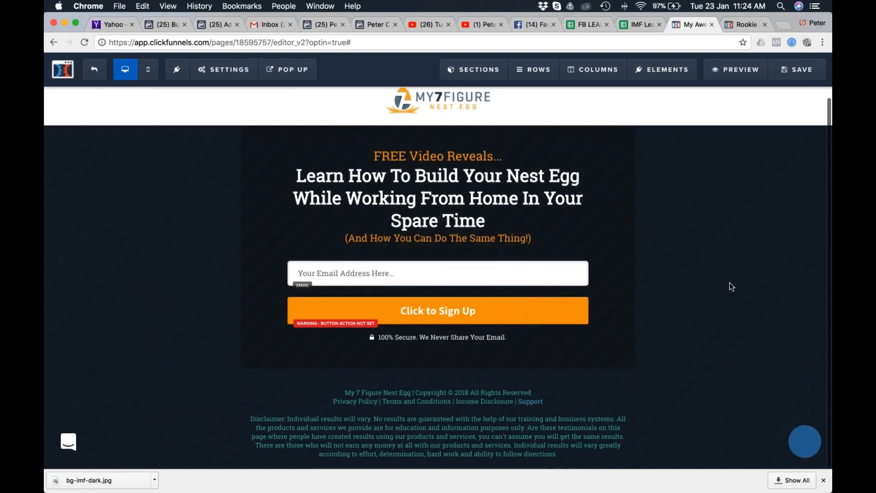
# Close the browser's downloads bar, show the page in mobile view and set the opt-in section's top padding to 30.
pyautogui.click(823, 480)
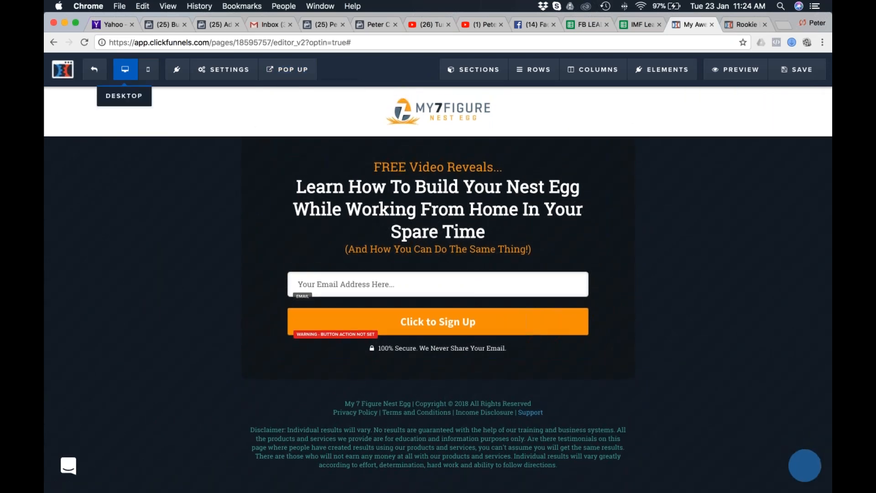
pyautogui.click(148, 69)
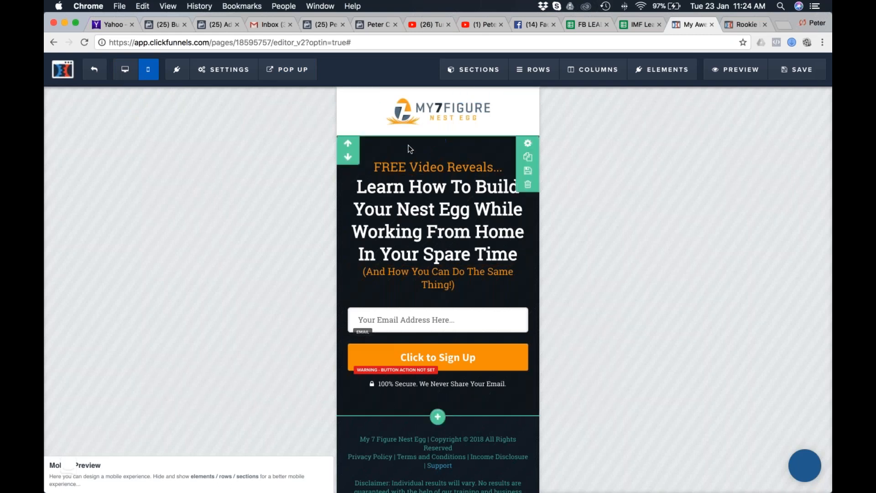
pyautogui.click(528, 143)
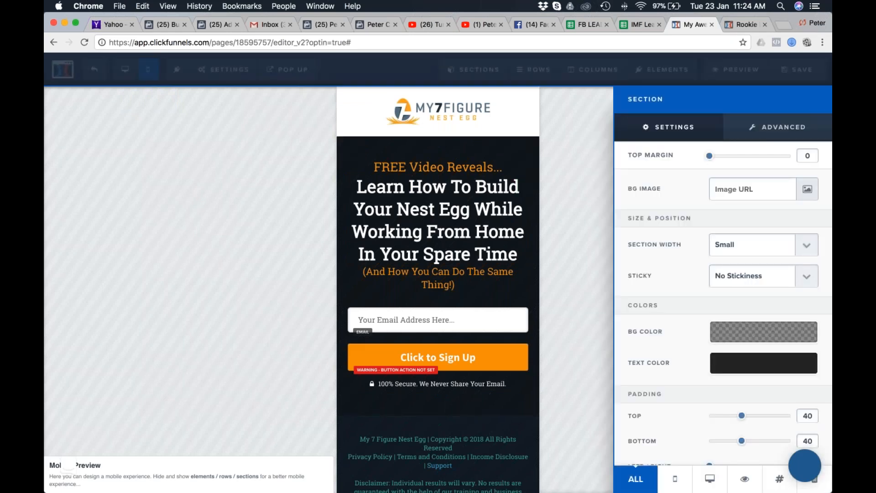
pyautogui.scroll(-1, 723, 320)
pyautogui.moveTo(741, 396); pyautogui.dragTo(734, 397)
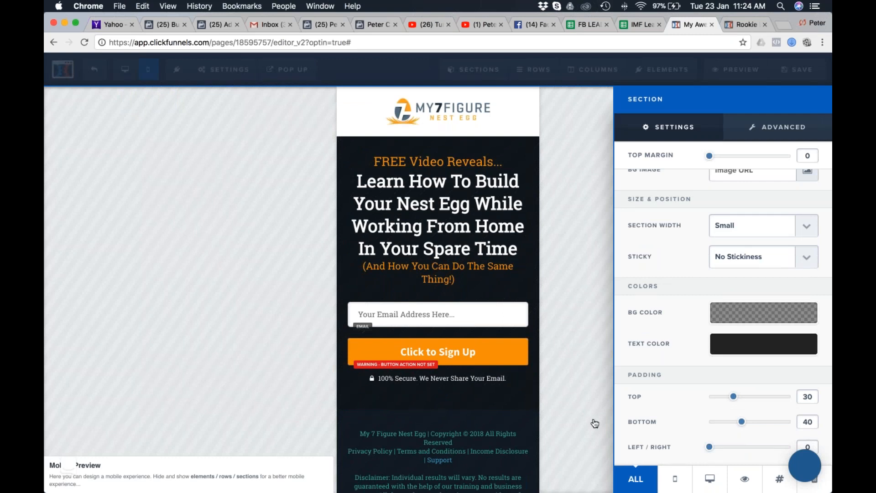
pyautogui.click(587, 380)
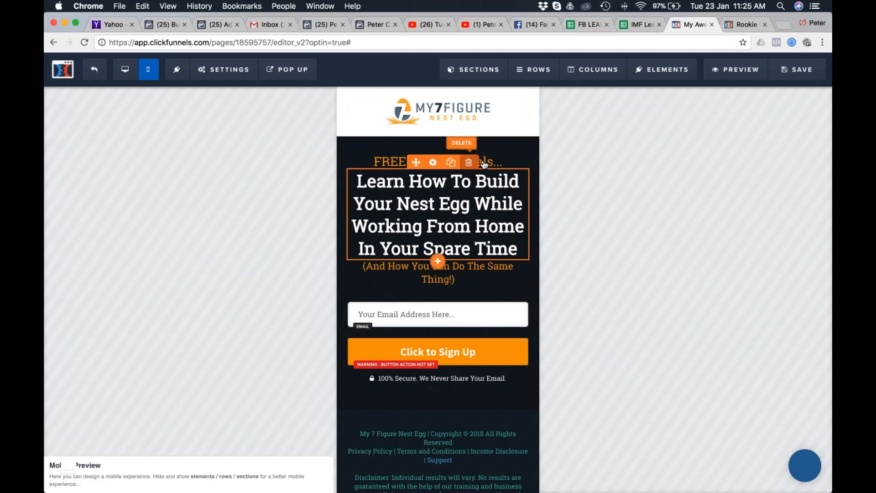
# Set the font size of "FREE Video Reveals..." to 20 and of "(And How You Can Do The Same Thing!)" to 16.
pyautogui.click(433, 163)
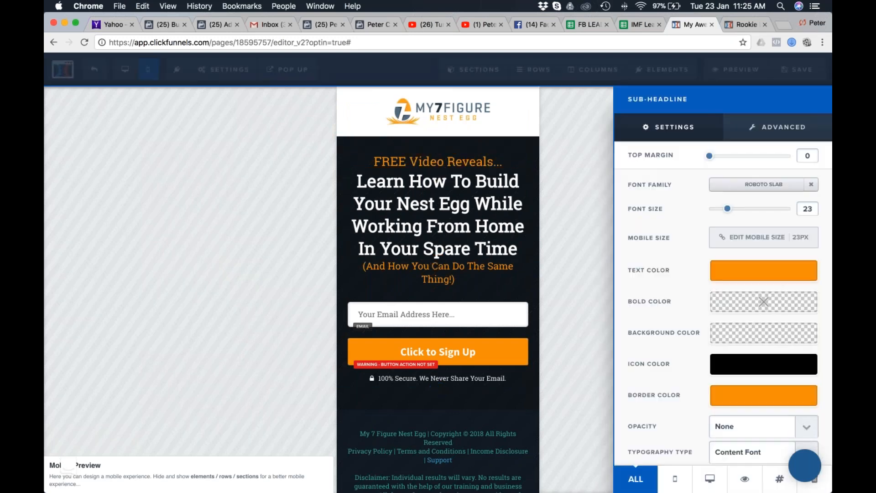
pyautogui.moveTo(727, 209); pyautogui.dragTo(723, 209)
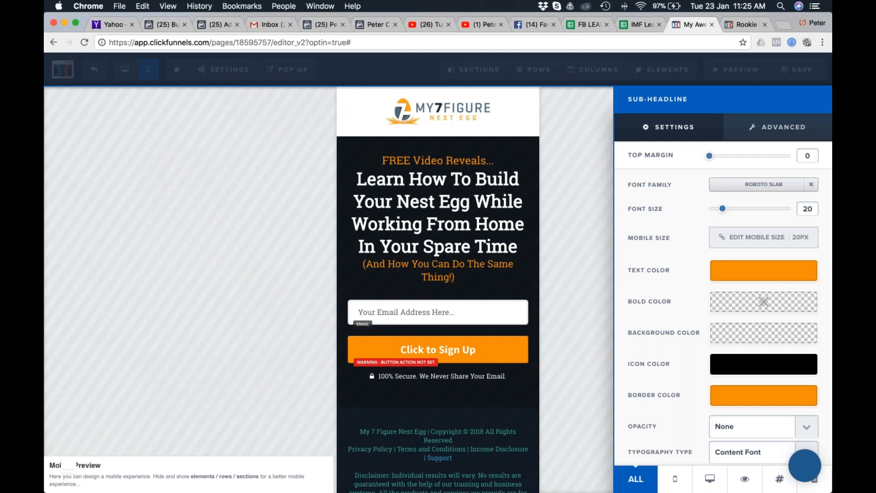
pyautogui.click(498, 266)
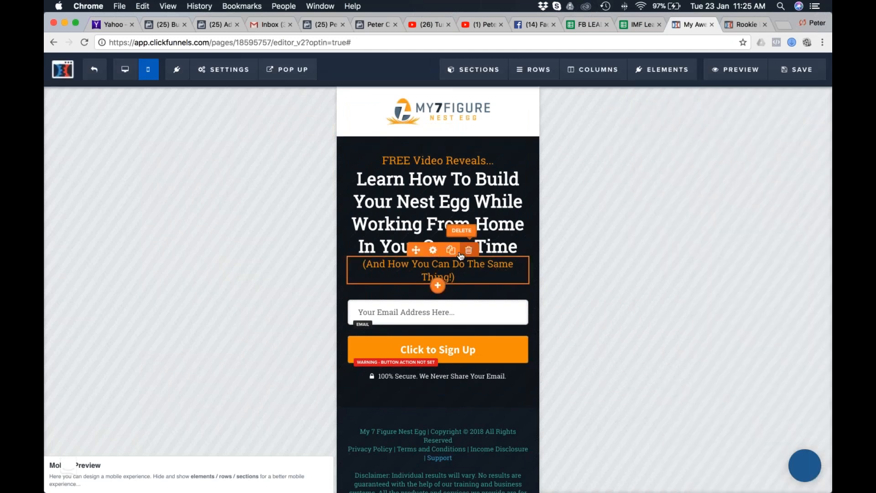
pyautogui.click(433, 249)
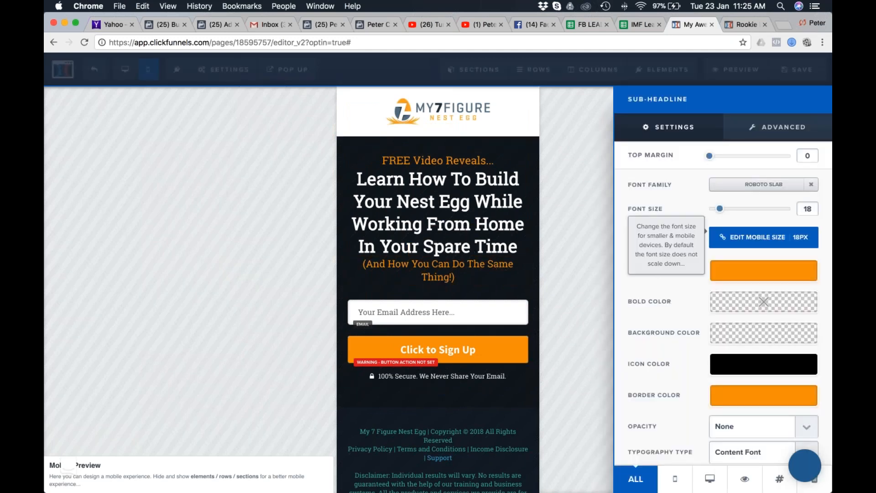
pyautogui.moveTo(720, 209); pyautogui.dragTo(717, 209)
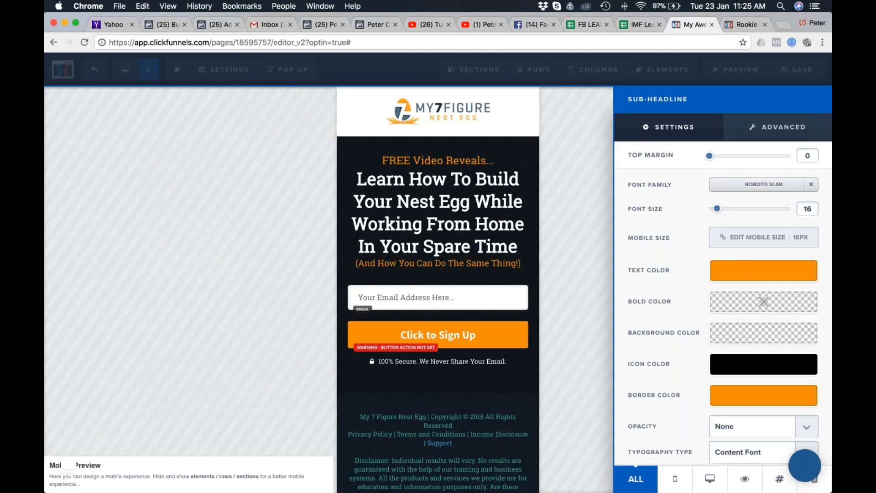
# Set a top margin of 10 on both the "(And How You Can Do The Same Thing!)" sub-headline and the main headline.
pyautogui.scroll(-1, 762, 269)
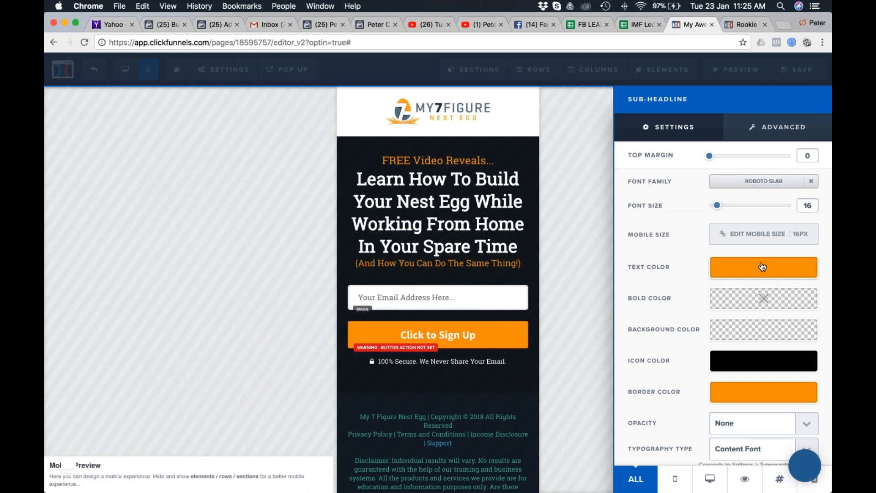
pyautogui.moveTo(709, 156); pyautogui.dragTo(719, 157)
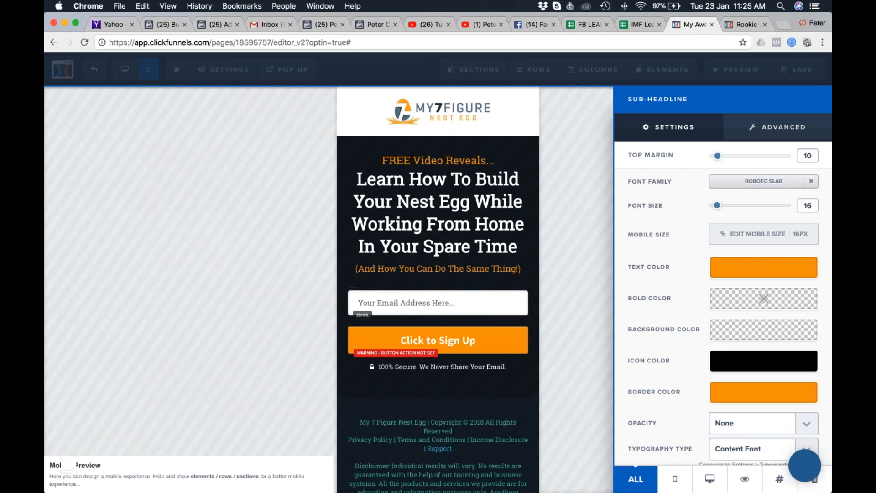
pyautogui.click(504, 179)
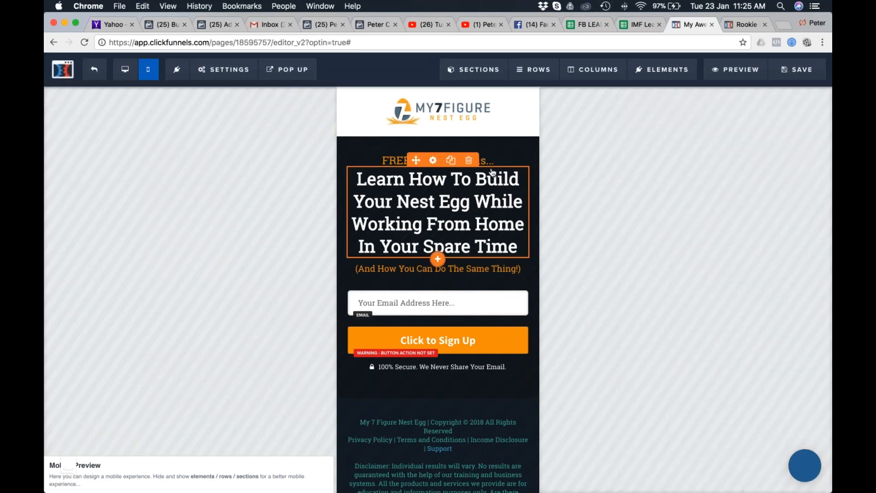
pyautogui.click(433, 161)
pyautogui.moveTo(709, 155); pyautogui.dragTo(719, 157)
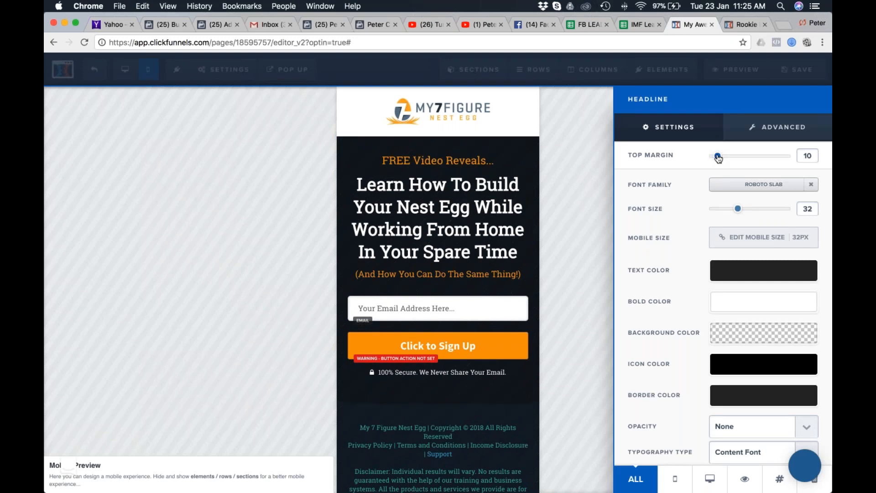
pyautogui.click(600, 276)
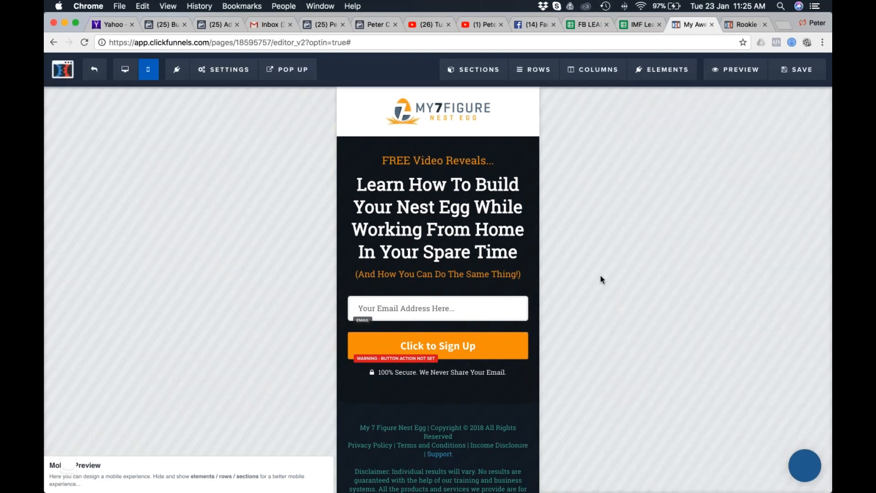
# Save the page and replace its default SEO title with "My 7-Figure Nest Egg System".
pyautogui.scroll(-3, 438, 328)
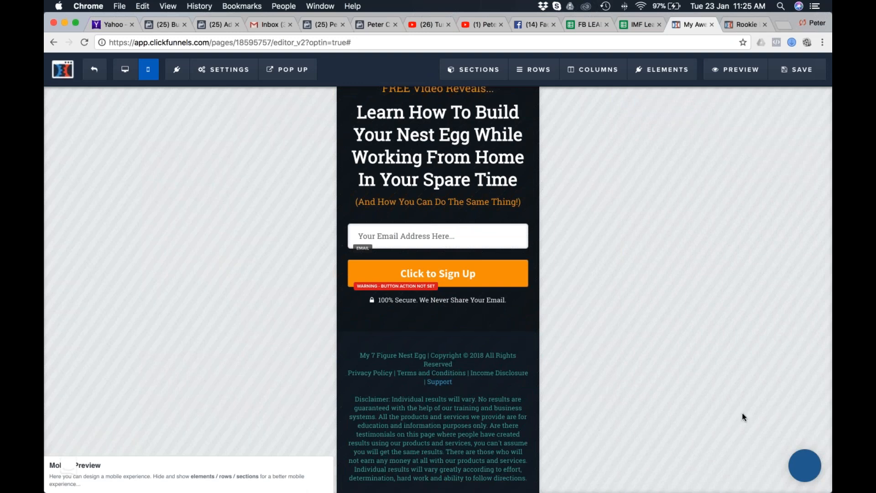
pyautogui.scroll(3, 438, 283)
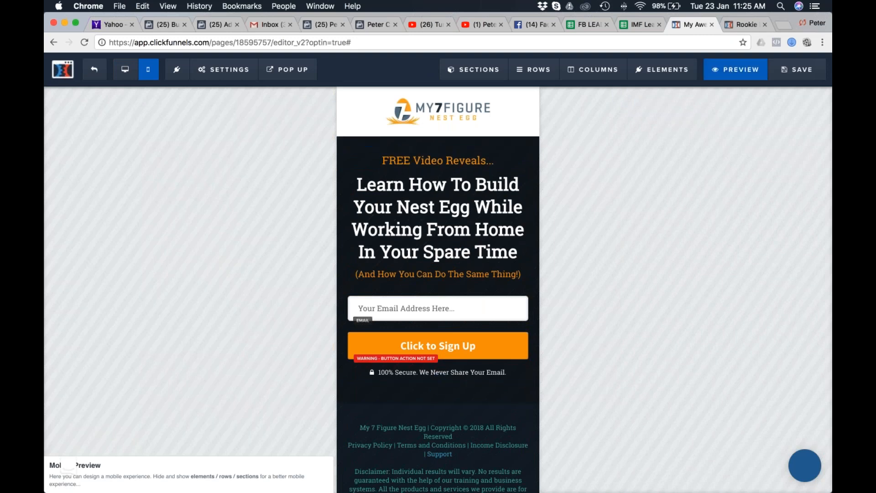
pyautogui.click(802, 72)
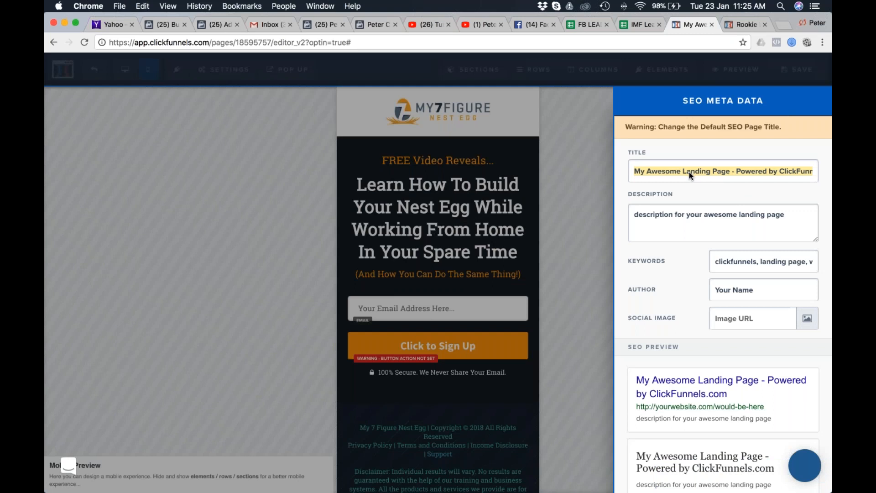
pyautogui.press('super+a')
pyautogui.write('My 7-')
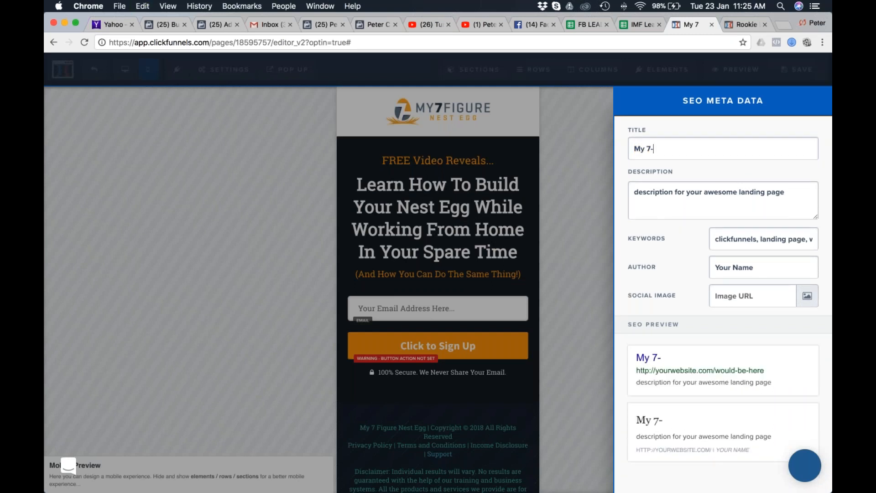
pyautogui.write('Figure ')
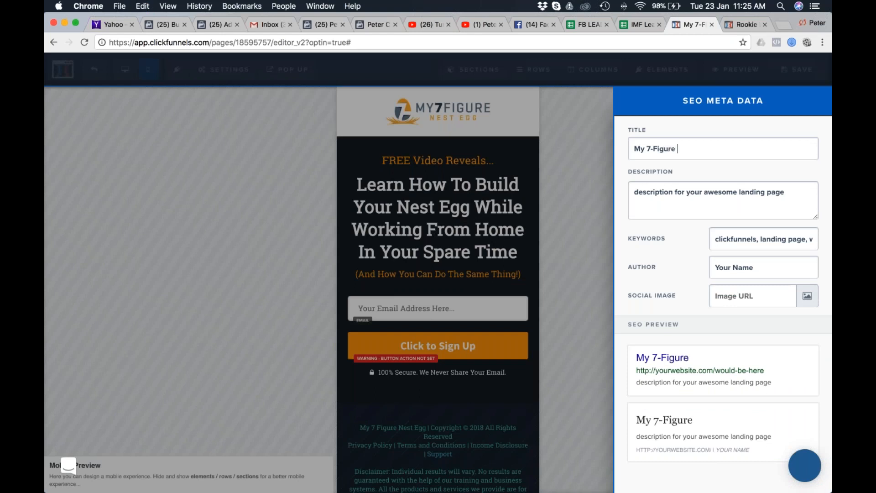
pyautogui.write('Nest Egg System')
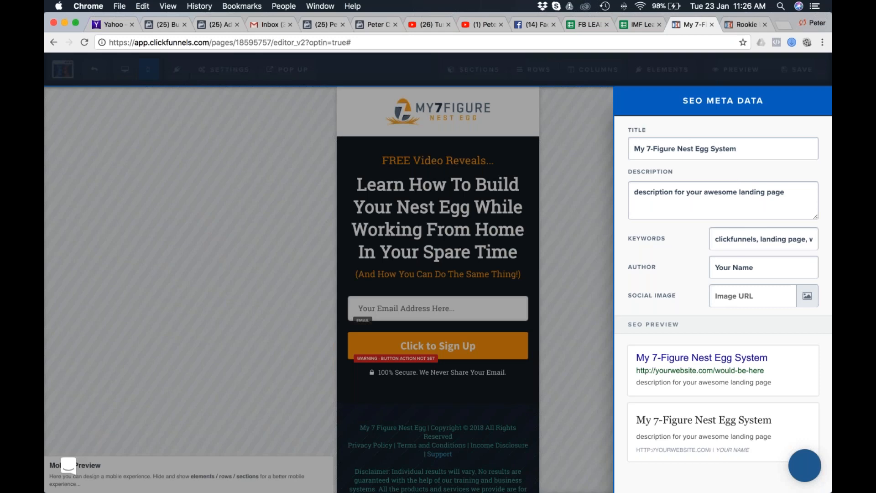
# Copy the full main headline text from the opt-in page.
pyautogui.click(381, 198)
pyautogui.click(356, 186)
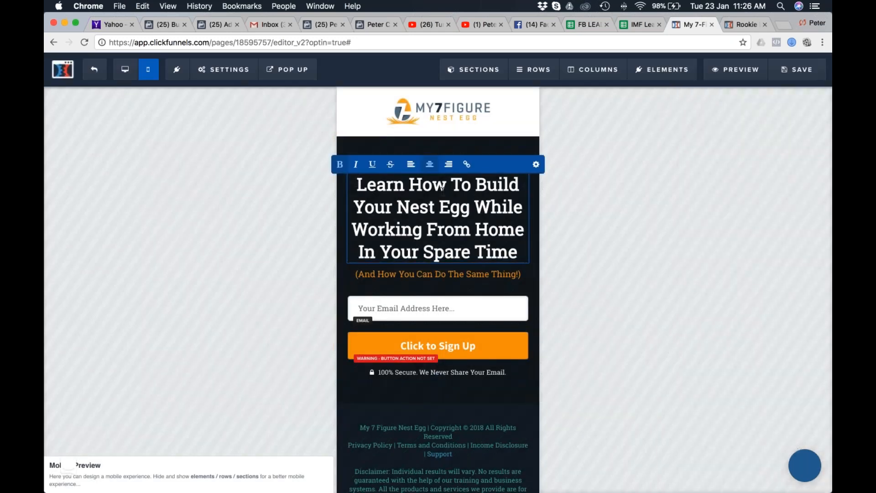
pyautogui.moveTo(356, 185); pyautogui.dragTo(528, 247)
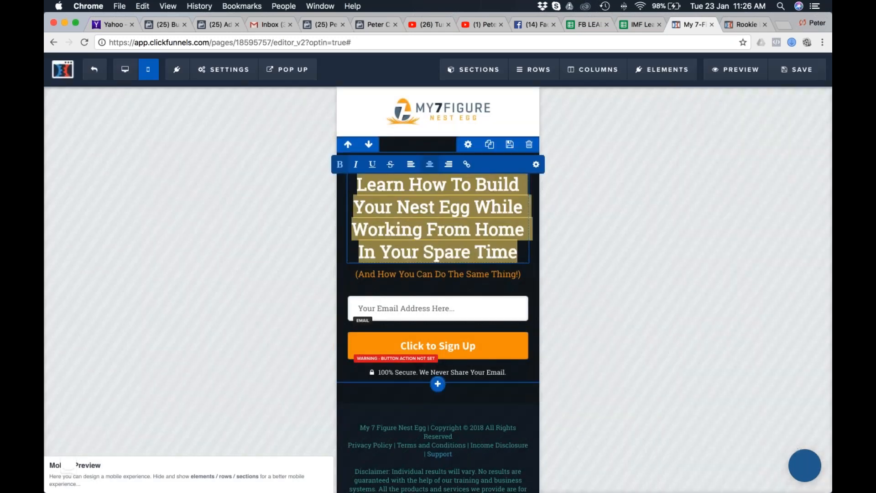
pyautogui.press('super+c')
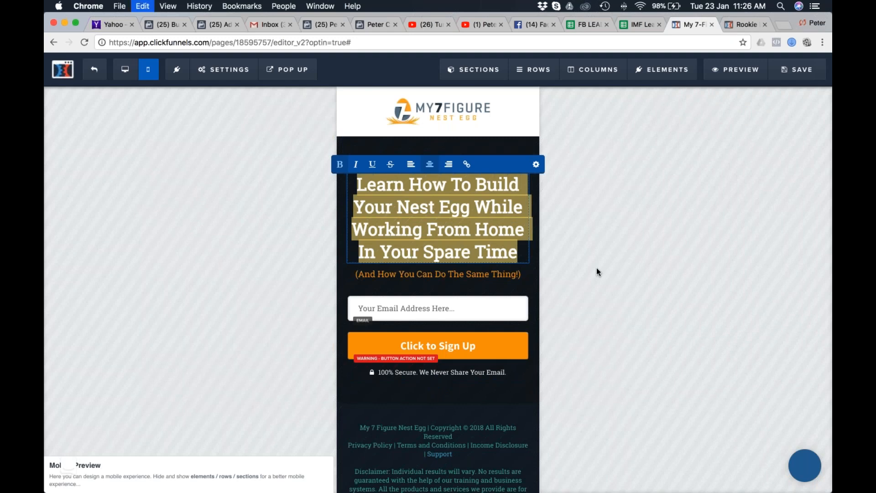
# Append a hyphen and the copied headline to the page's SEO title after "My 7-Figure Nest Egg System".
pyautogui.click(659, 135)
pyautogui.click(219, 66)
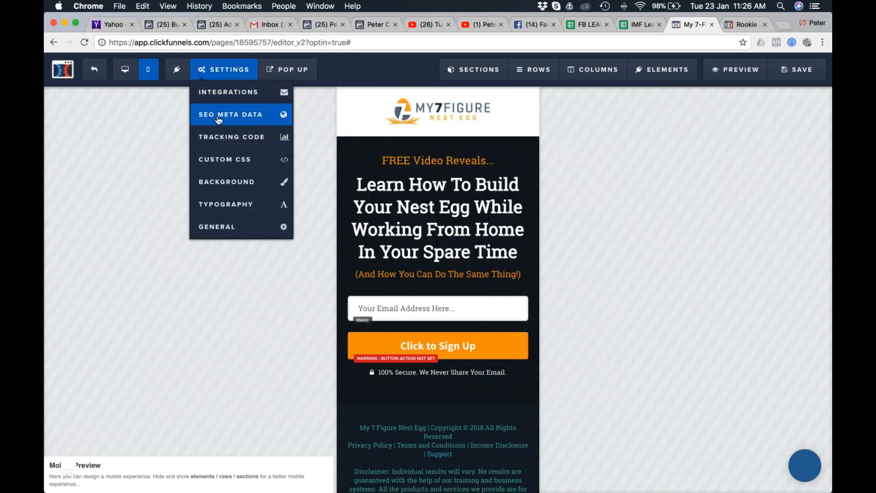
pyautogui.click(220, 117)
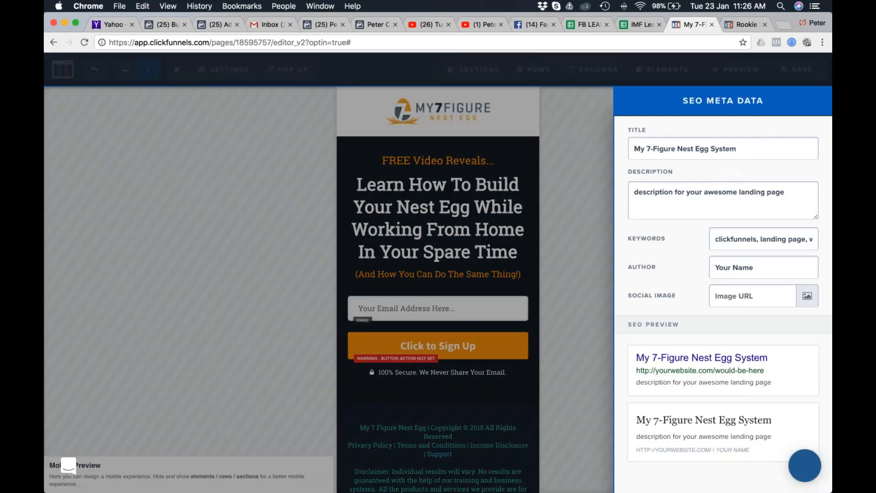
pyautogui.click(764, 150)
pyautogui.write('-')
pyautogui.press('super+v')
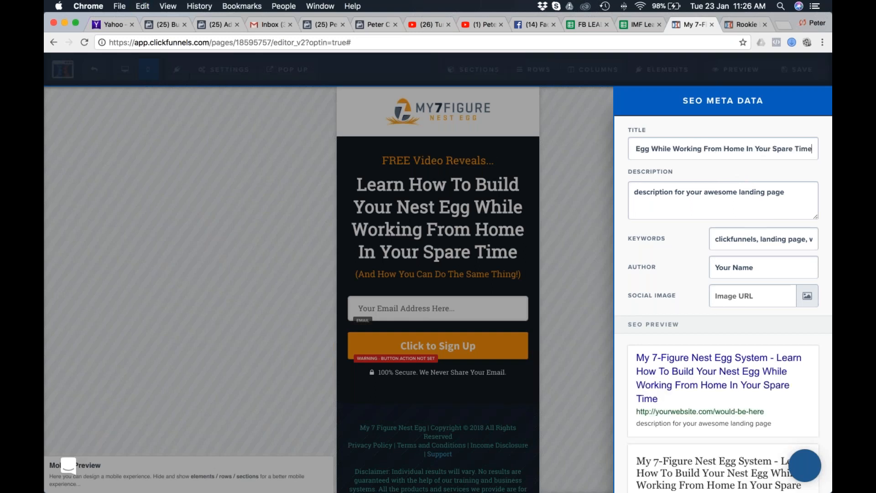
pyautogui.click(551, 238)
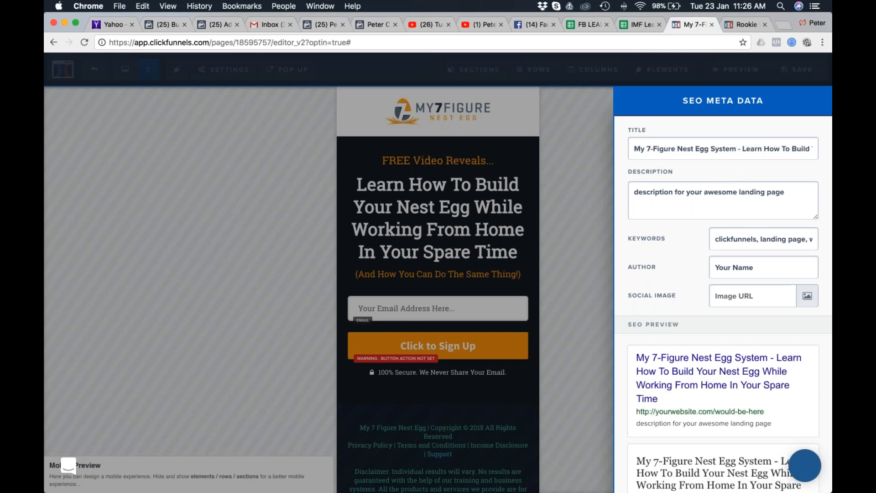
# Reopen the page's SEO meta data settings.
pyautogui.scroll(-2, 551, 237)
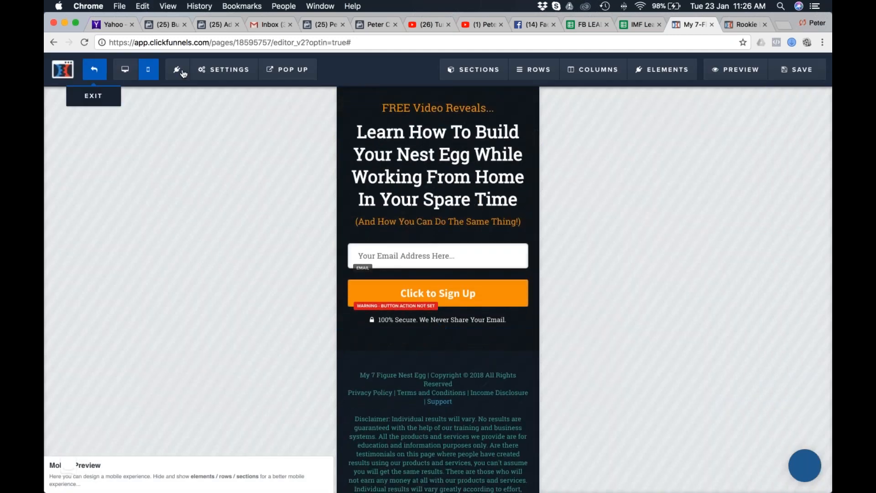
pyautogui.moveTo(224, 69)
pyautogui.click(227, 116)
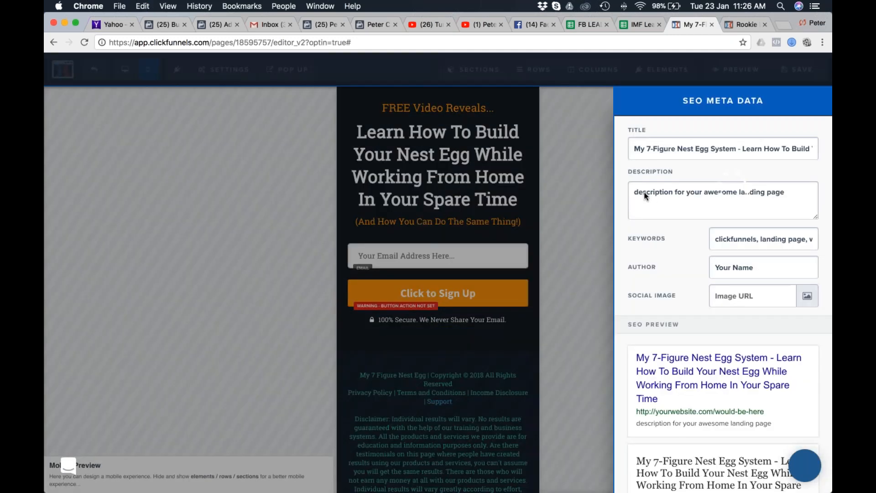
# Switch to Safari and look through the My 7-Figure Nest Egg sales page for text suited to the SEO description.
pyautogui.press('super+Tab')
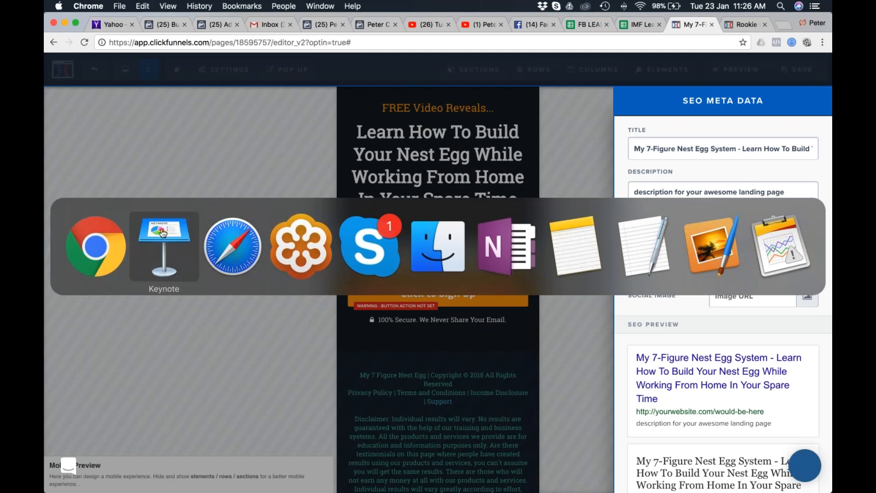
pyautogui.click(233, 248)
pyautogui.scroll(10, 431, 304)
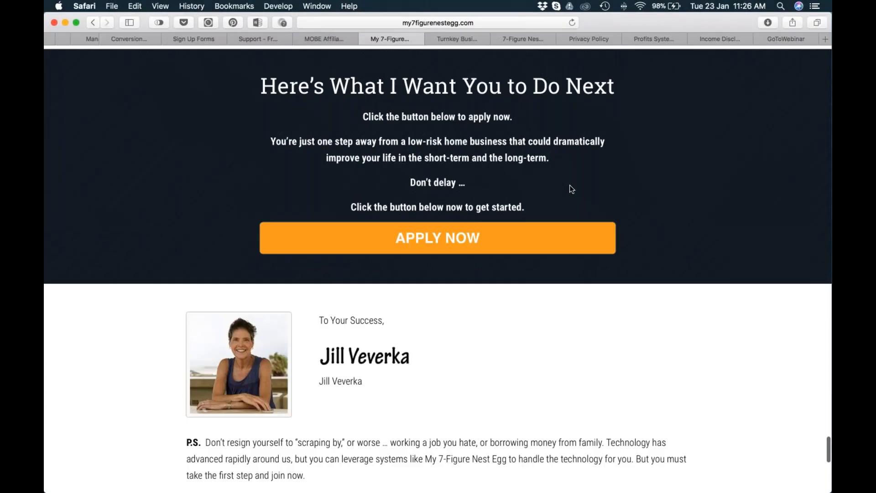
pyautogui.scroll(20, 560, 237)
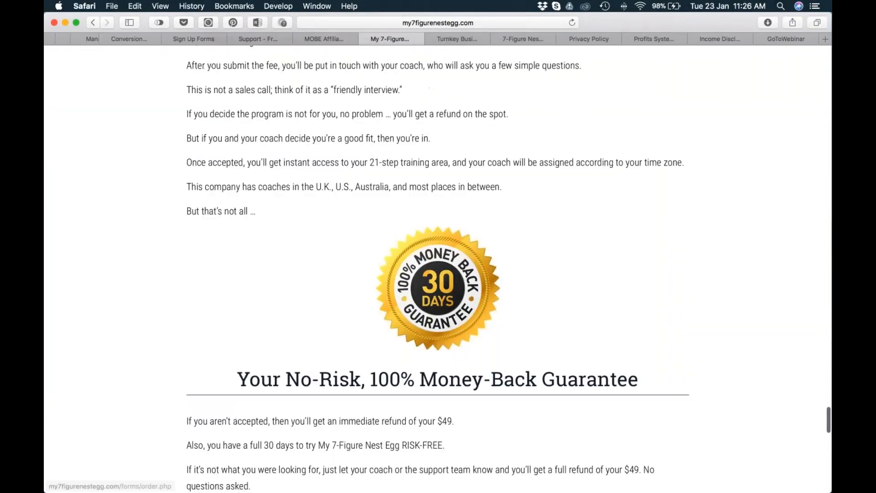
pyautogui.scroll(20, 549, 217)
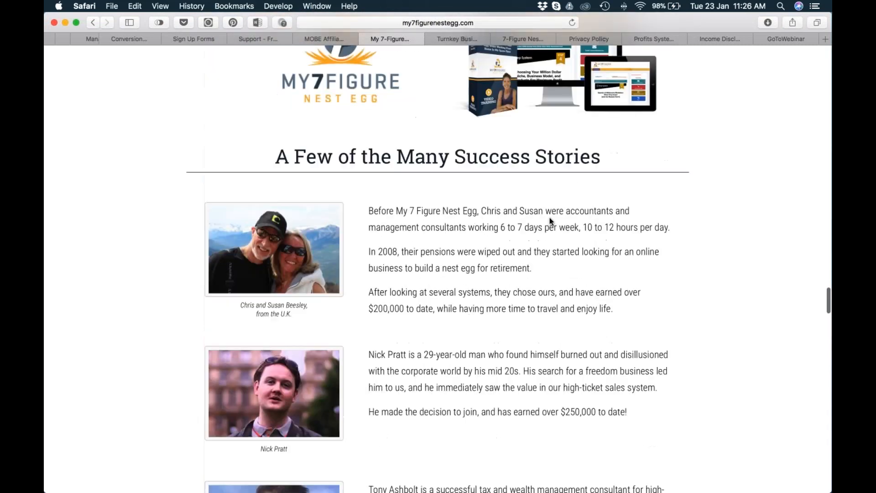
pyautogui.scroll(20, 550, 217)
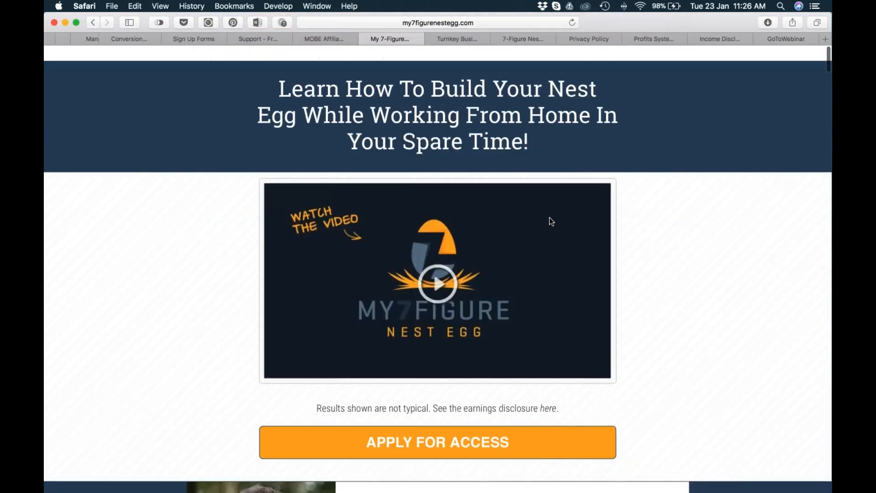
pyautogui.scroll(-5, 549, 217)
pyautogui.scroll(-10, 560, 238)
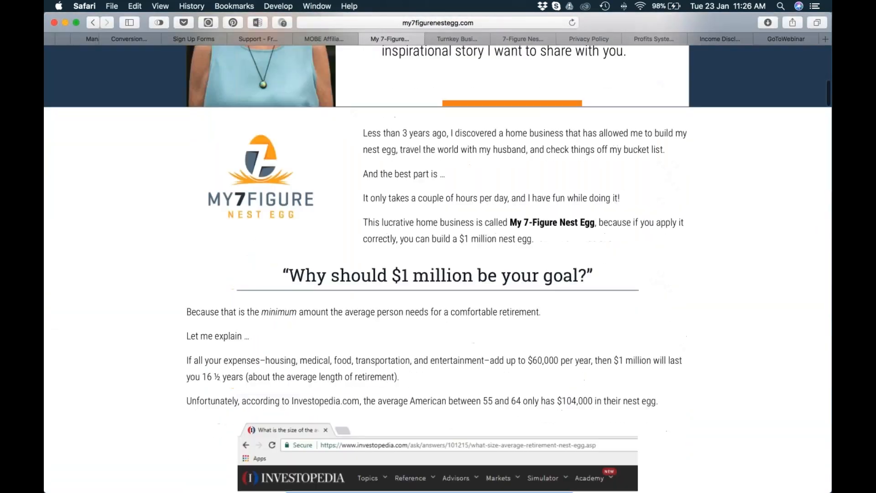
pyautogui.scroll(-10, 438, 265)
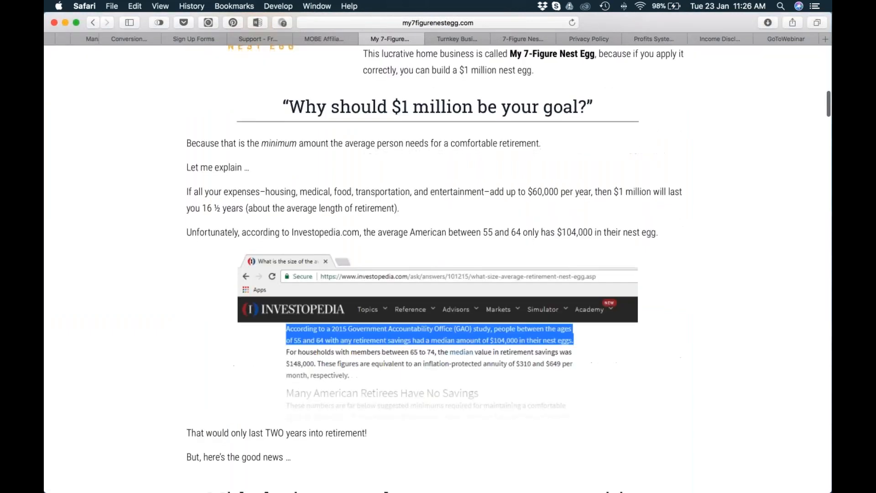
pyautogui.scroll(-3, 438, 265)
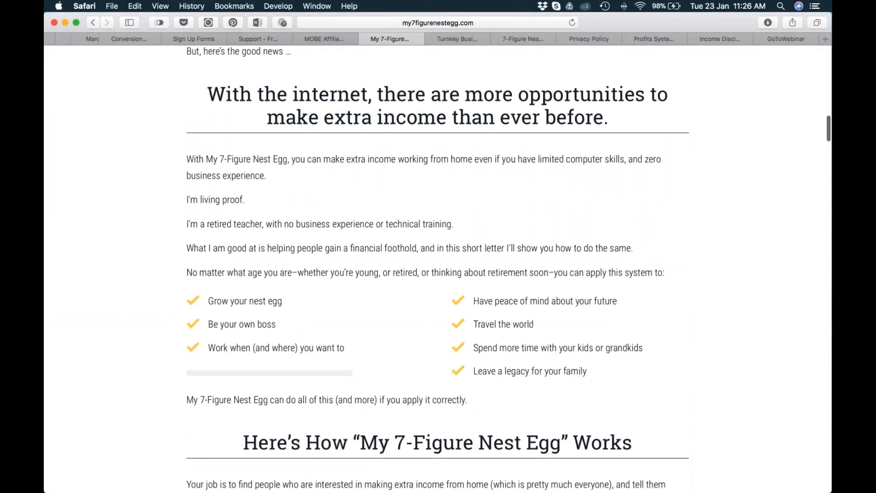
pyautogui.scroll(13, 438, 264)
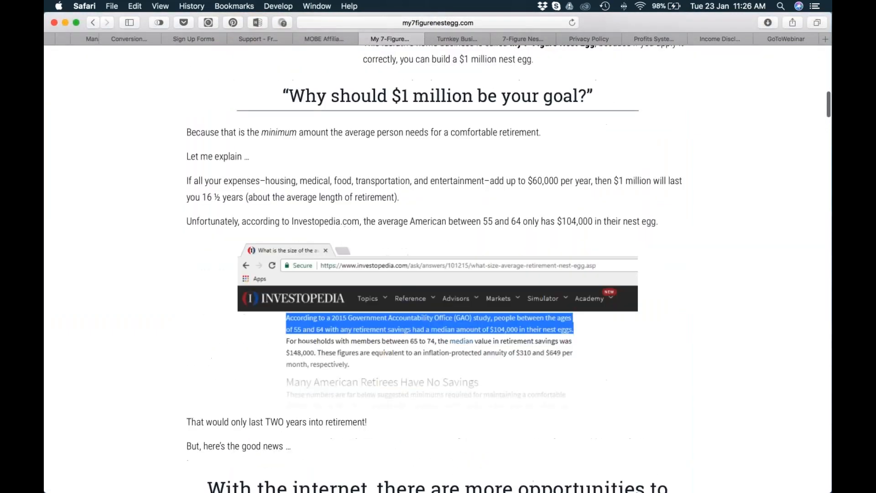
pyautogui.scroll(7, 438, 264)
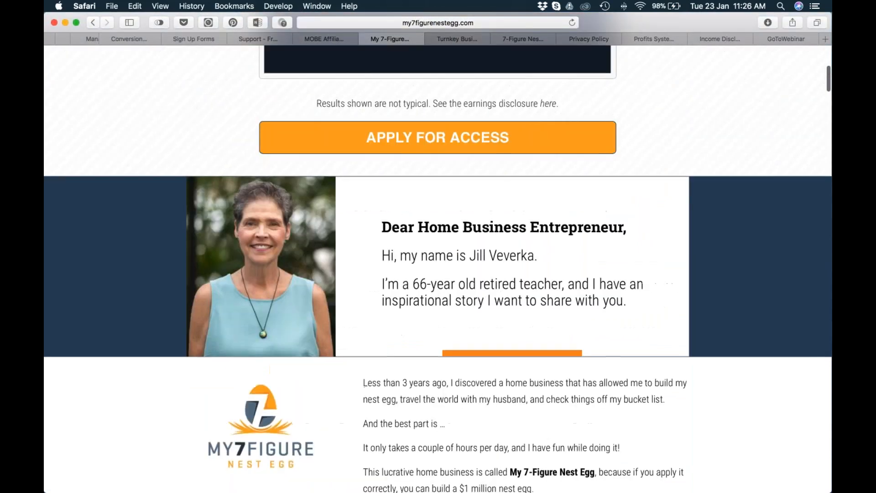
pyautogui.scroll(-17, 438, 265)
pyautogui.scroll(-3, 438, 265)
pyautogui.scroll(4, 438, 265)
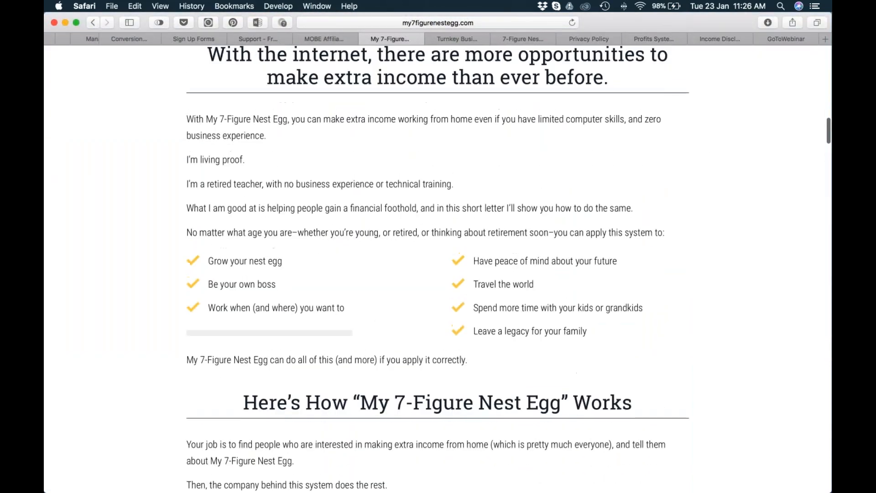
# Copy the "With the internet, there are more opportunities to make extra income than ever before." headline, switch to Chrome and replace the SEO description with it.
pyautogui.moveTo(621, 138); pyautogui.dragTo(201, 115)
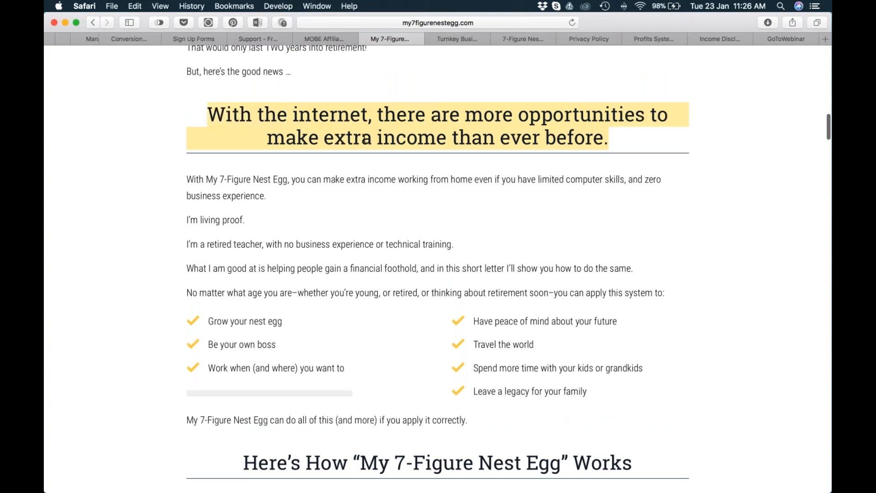
pyautogui.scroll(-12, 363, 140)
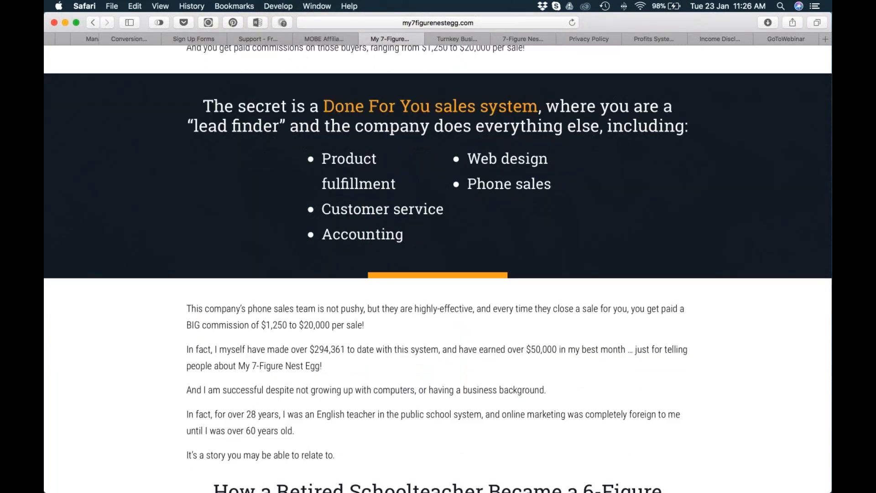
pyautogui.scroll(-4, 438, 268)
pyautogui.scroll(4, 438, 268)
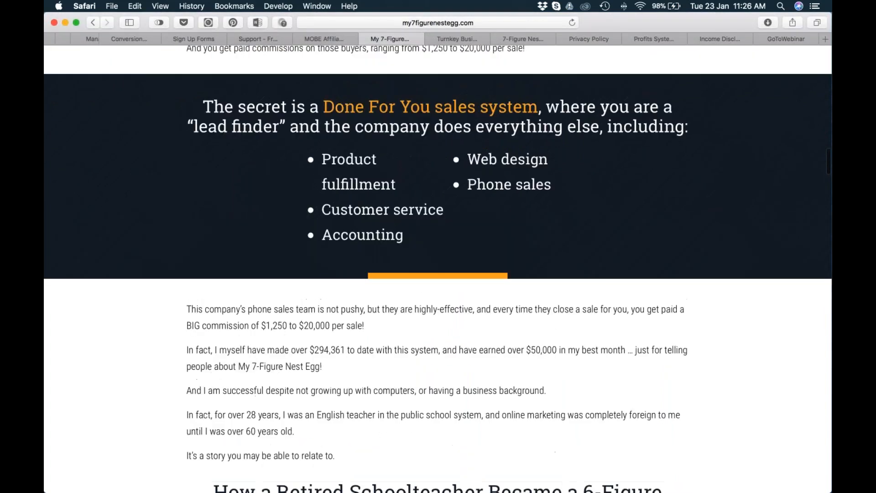
pyautogui.moveTo(265, 245)
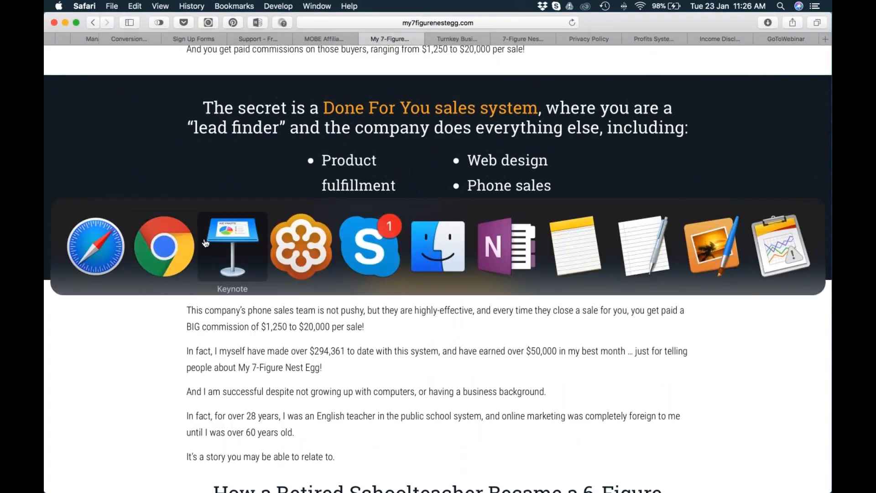
pyautogui.click(164, 246)
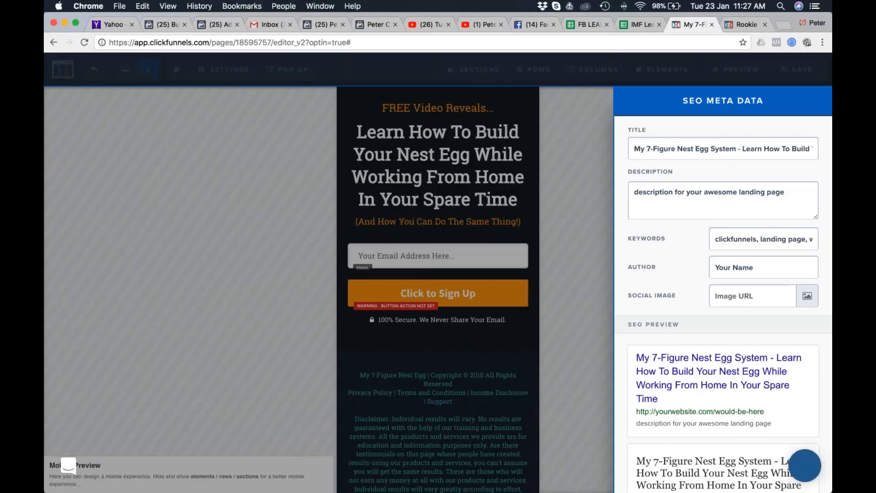
pyautogui.moveTo(765, 192); pyautogui.dragTo(617, 192)
pyautogui.press('super+v')
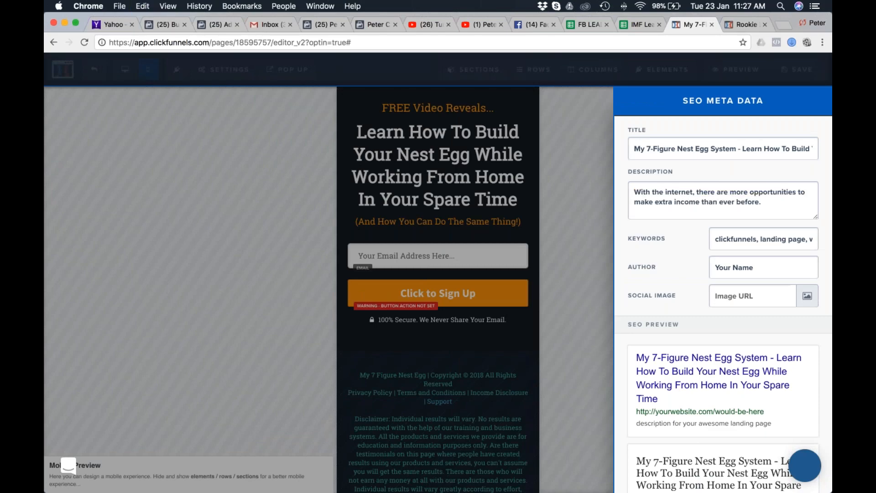
# Copy "How a Retired Schoolteacher Became a 6-Figure Earner in Her Spare Time" from Safari and prepend it with a hyphen to Chrome's SEO description.
pyautogui.hotkey('ctrl', 'Right')
pyautogui.scroll(-5, 503, 313)
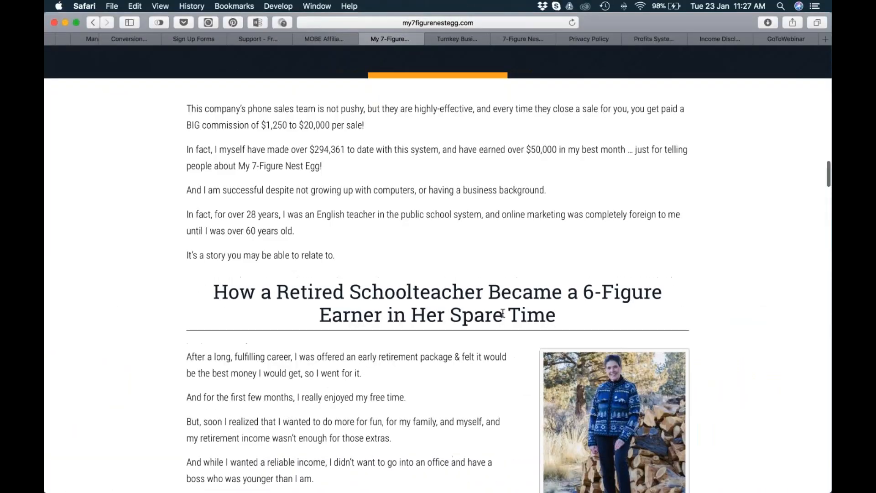
pyautogui.moveTo(564, 320); pyautogui.dragTo(215, 292)
pyautogui.press('super+c')
pyautogui.hotkey('ctrl', 'Left')
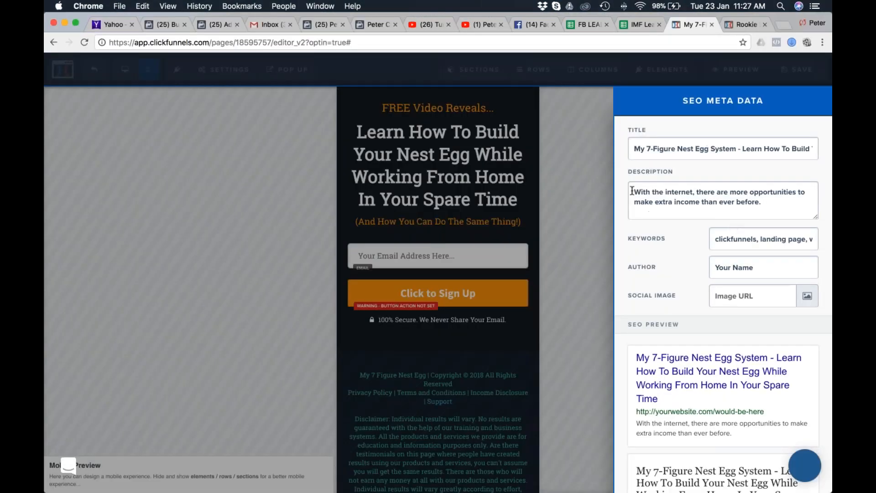
pyautogui.press('super+v')
pyautogui.write('-')
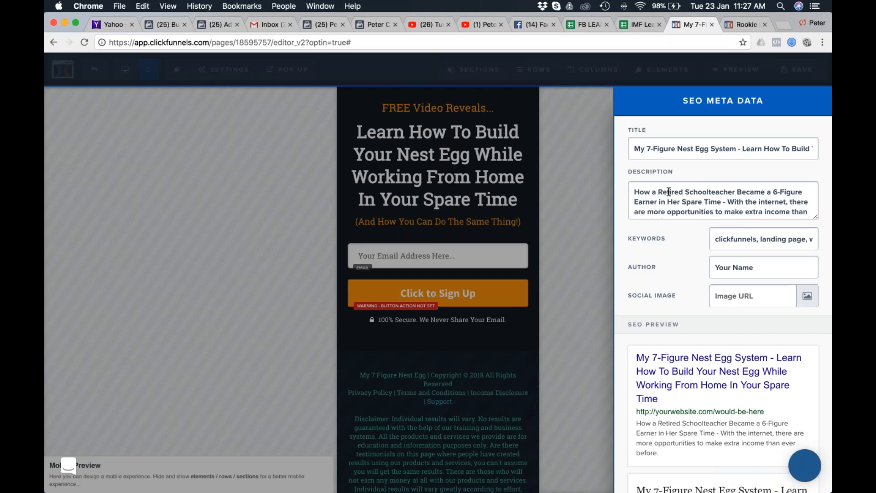
# Replace the placeholder in the SEO author field with the author's full name.
pyautogui.moveTo(758, 267); pyautogui.dragTo(714, 267)
pyautogui.write('Pter')
pyautogui.press('BackSpace')
pyautogui.press('BackSpace')
pyautogui.press('BackSpace')
pyautogui.write('w')
pyautogui.press('BackSpace')
pyautogui.write('eter Chow')
# Replace the default SEO keywords with "My 7-Figure Nest Egg System" copied from the title.
pyautogui.moveTo(715, 240); pyautogui.dragTo(828, 240)
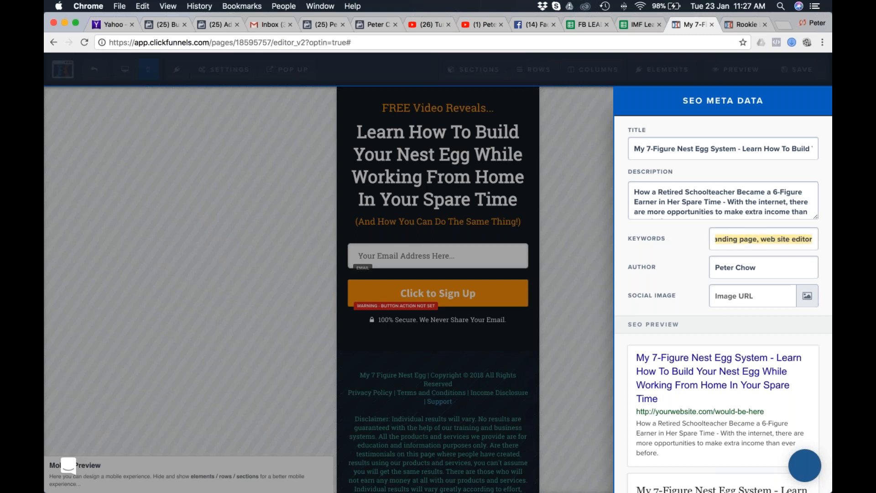
pyautogui.click(649, 149)
pyautogui.moveTo(635, 149); pyautogui.dragTo(735, 147)
pyautogui.press('super+c')
pyautogui.click(746, 240)
pyautogui.tripleClick(745, 241)
pyautogui.press('super+v')
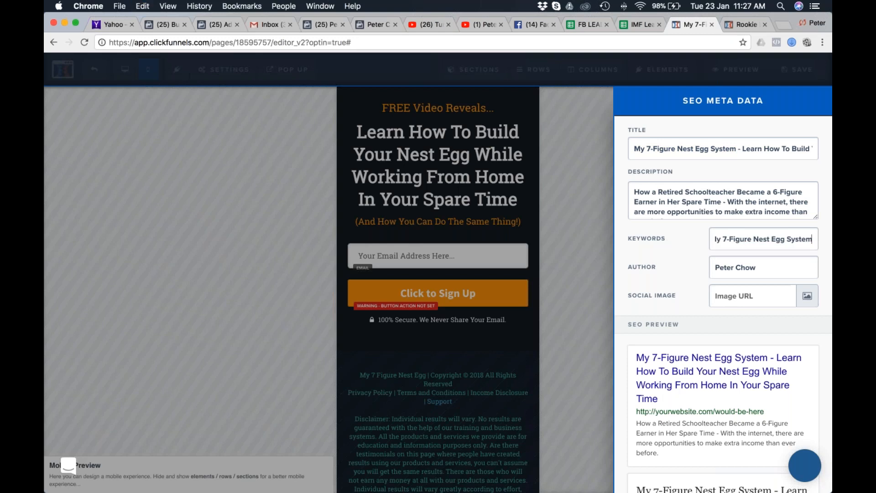
# Append the comma-separated keywords "Retired, school teacher, 6-figure, extra income" to the SEO keywords.
pyautogui.doubleClick(658, 191)
pyautogui.click(807, 238)
pyautogui.write(',')
pyautogui.press('super+v')
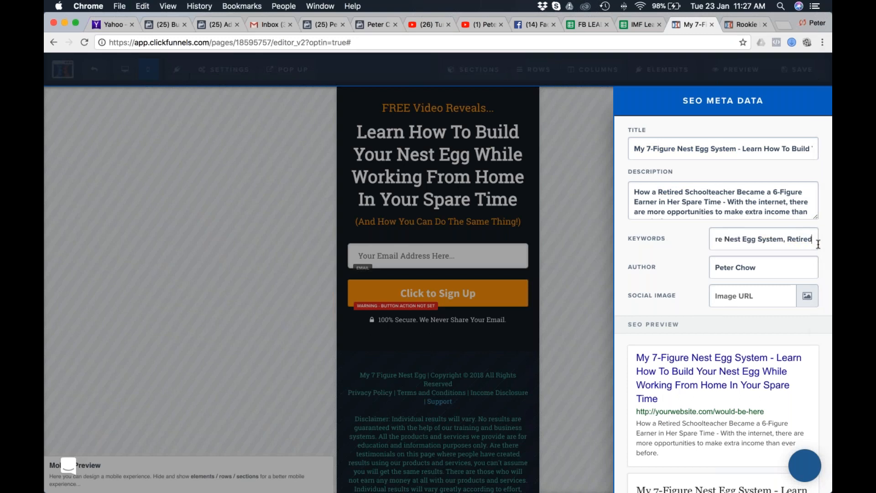
pyautogui.write(',')
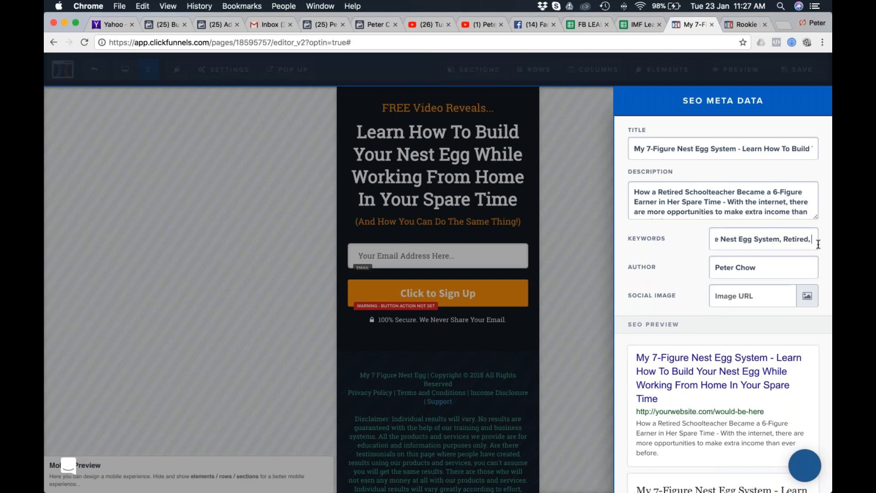
pyautogui.write(' school teacher, ')
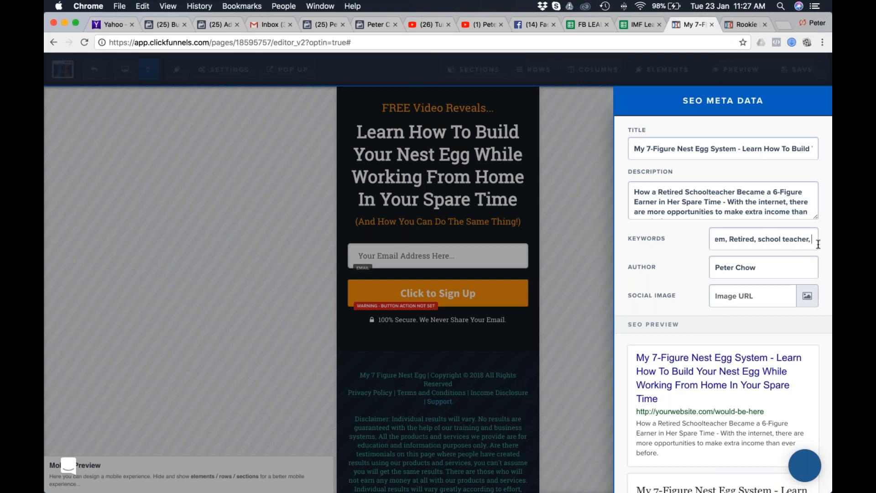
pyautogui.write('6-f')
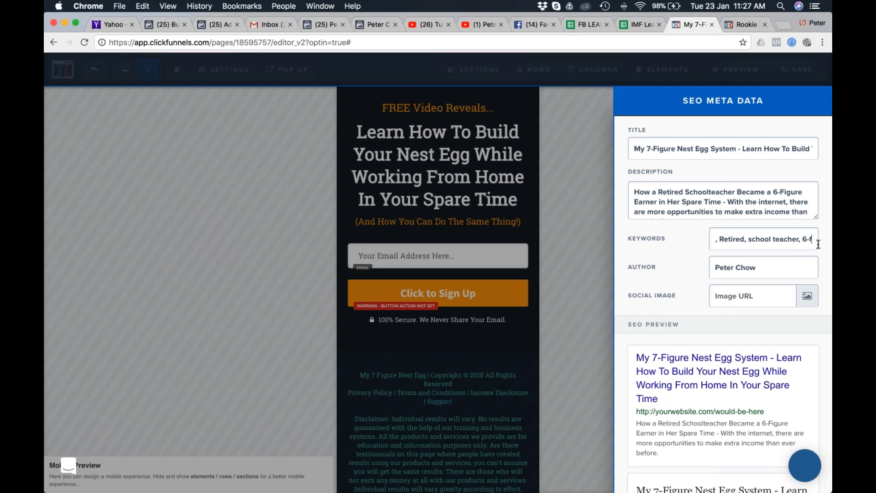
pyautogui.write('igure')
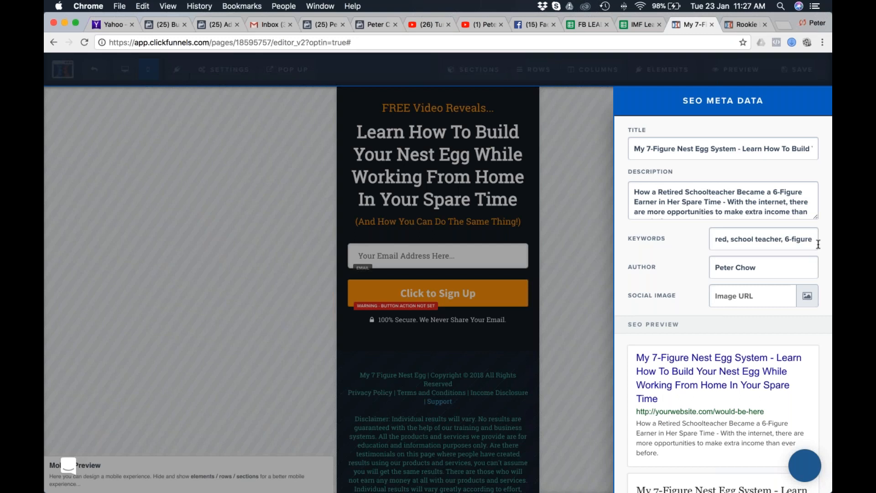
pyautogui.write(', e')
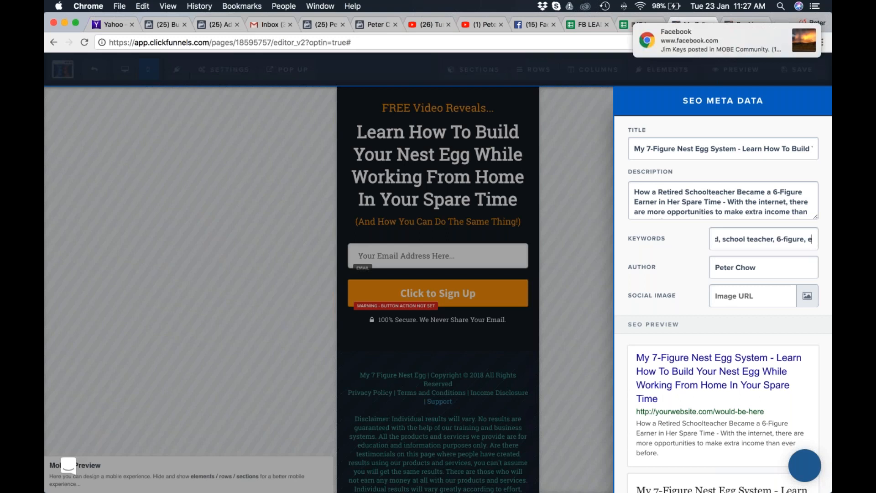
pyautogui.write('xtra income')
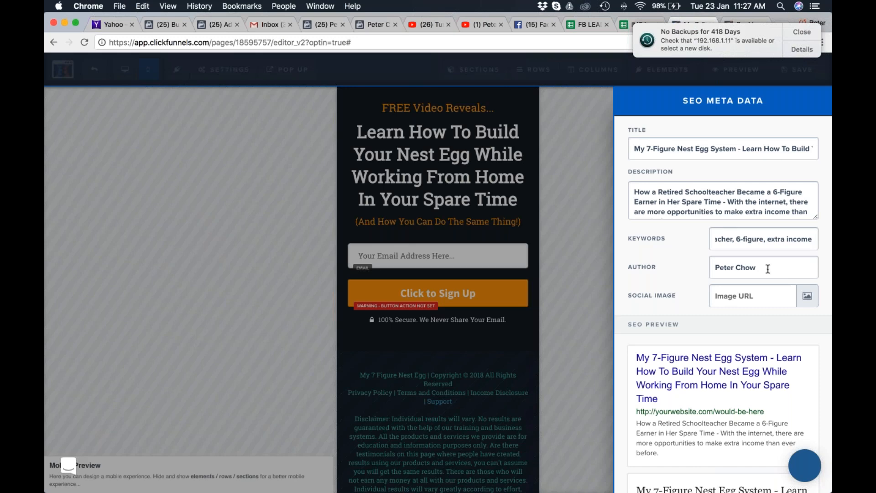
pyautogui.click(665, 268)
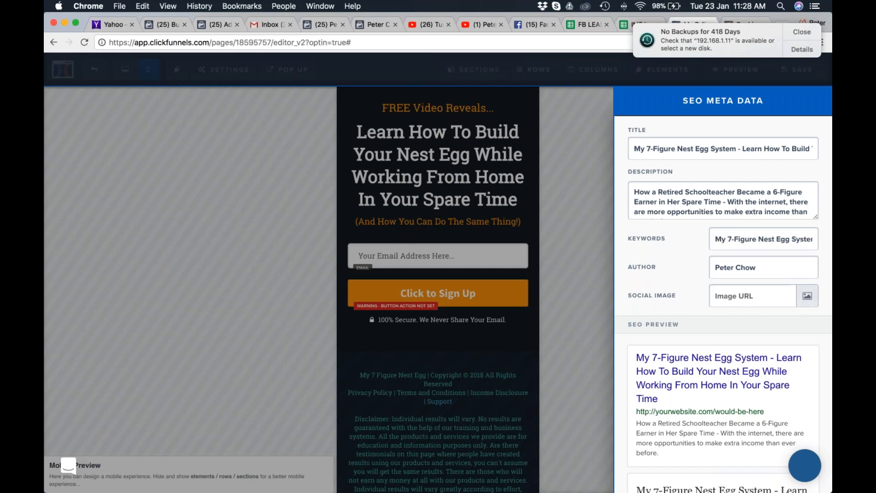
# Switch to Safari and bring up the product logos on the MOBE affiliate support page.
pyautogui.press('super+Tab')
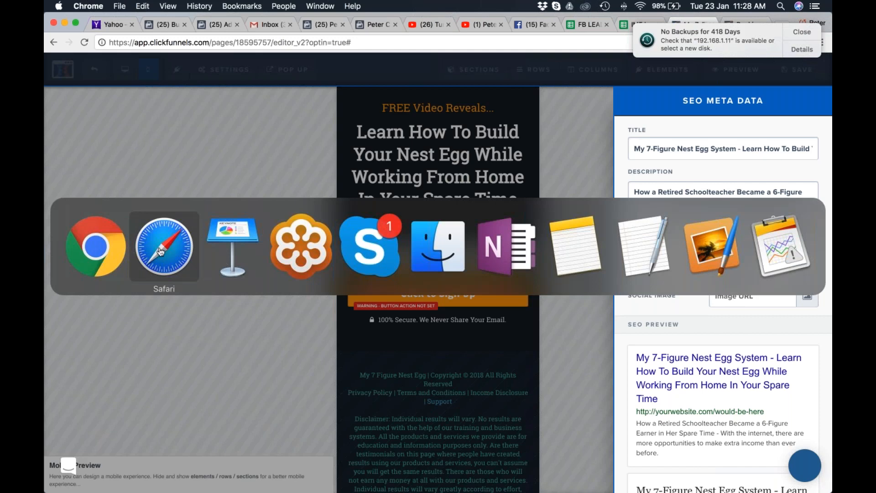
pyautogui.click(175, 251)
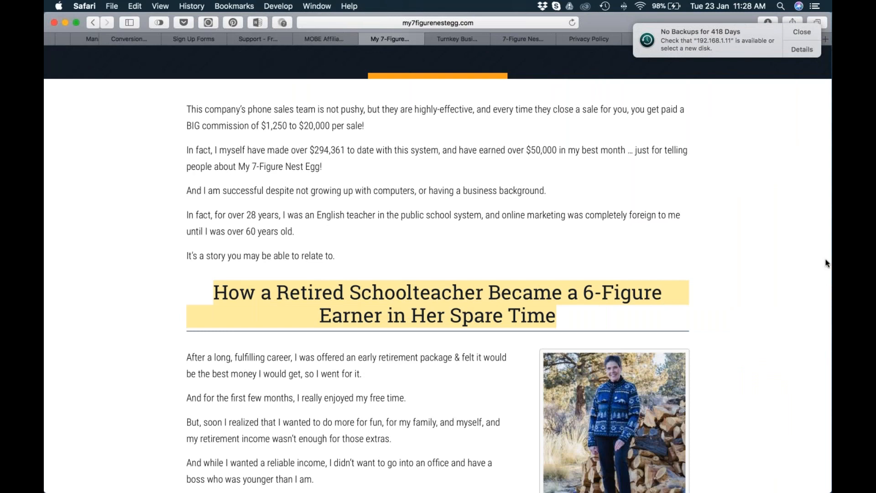
pyautogui.hotkey('ctrl', 'Up')
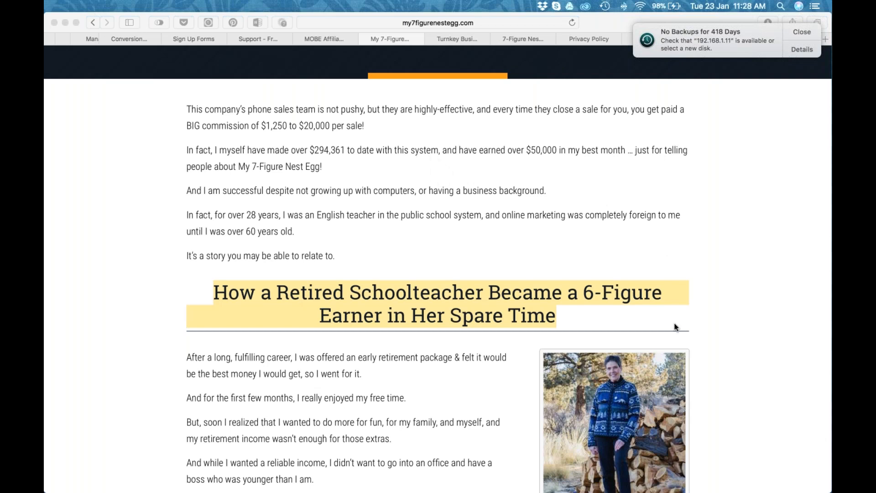
pyautogui.click(591, 239)
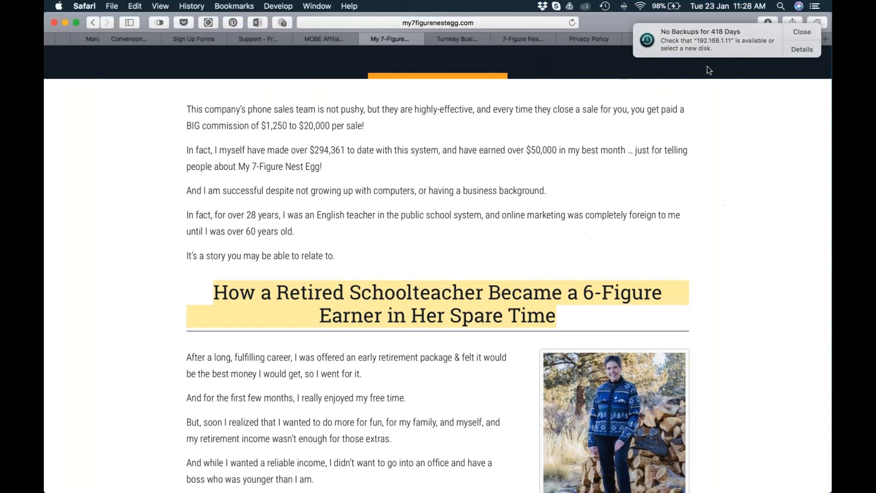
pyautogui.click(647, 45)
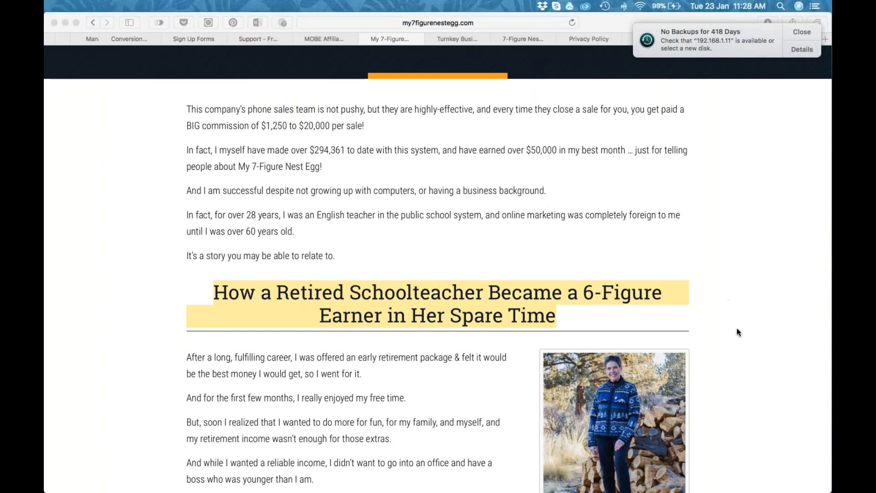
pyautogui.scroll(-4, 718, 403)
pyautogui.scroll(-13, 717, 405)
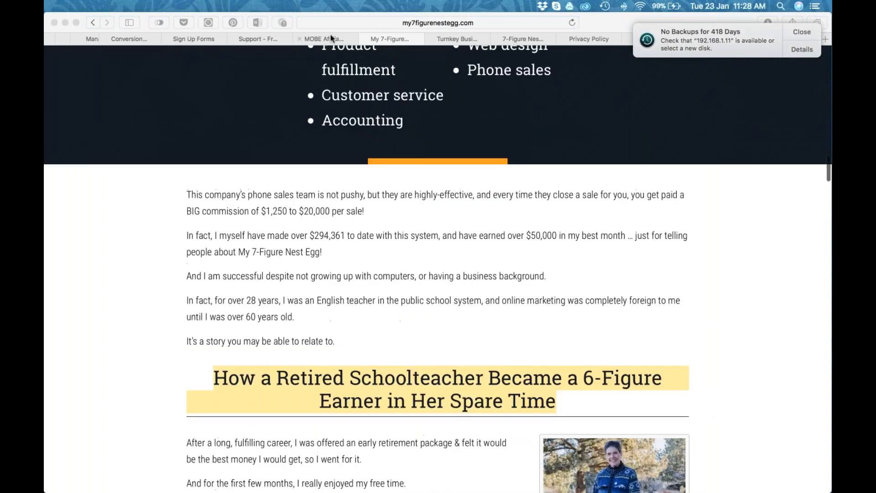
pyautogui.click(351, 38)
pyautogui.scroll(-12, 523, 272)
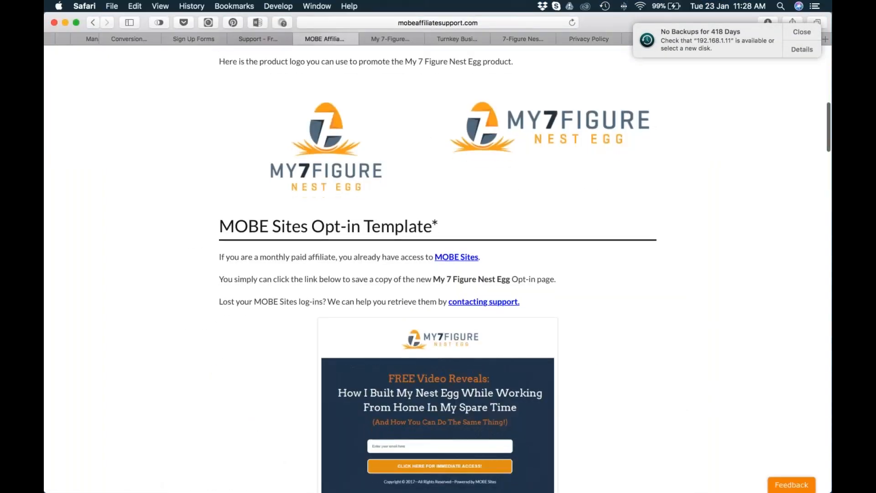
pyautogui.scroll(15, 527, 277)
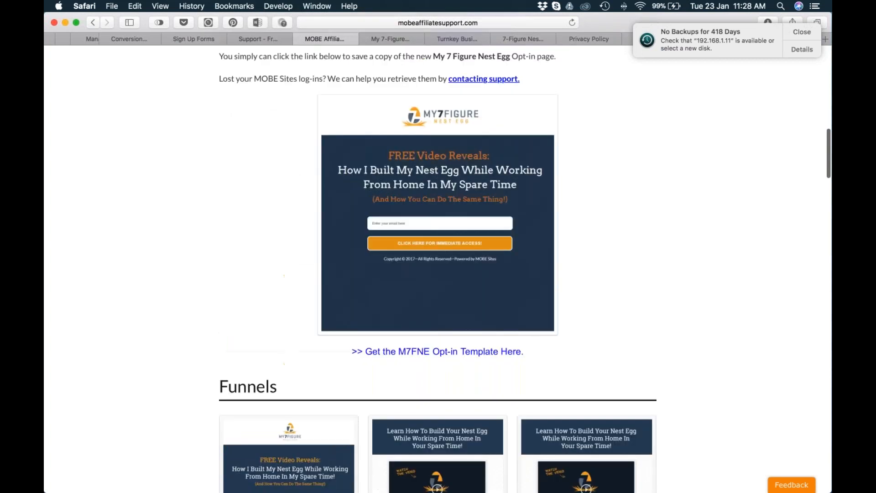
# Open the stacked My 7 Figure Nest Egg logo in a new tab and copy its image address.
pyautogui.rightClick(332, 169)
pyautogui.click(340, 177)
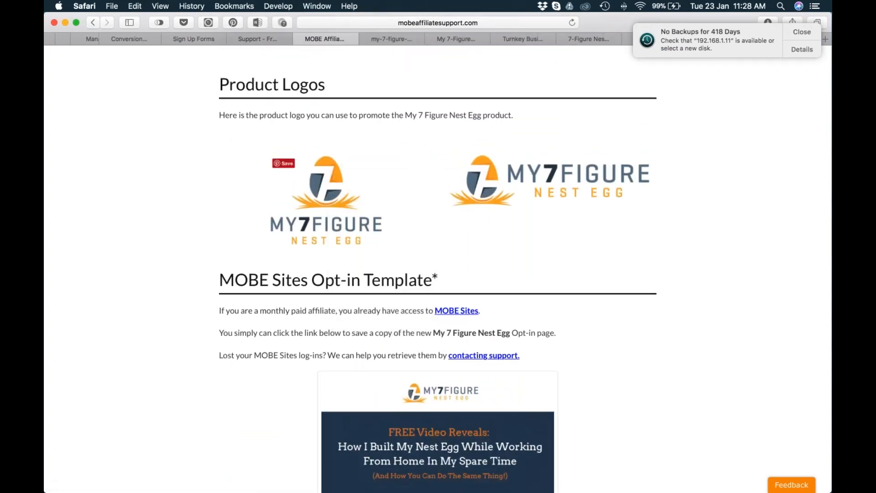
pyautogui.rightClick(339, 178)
pyautogui.click(399, 256)
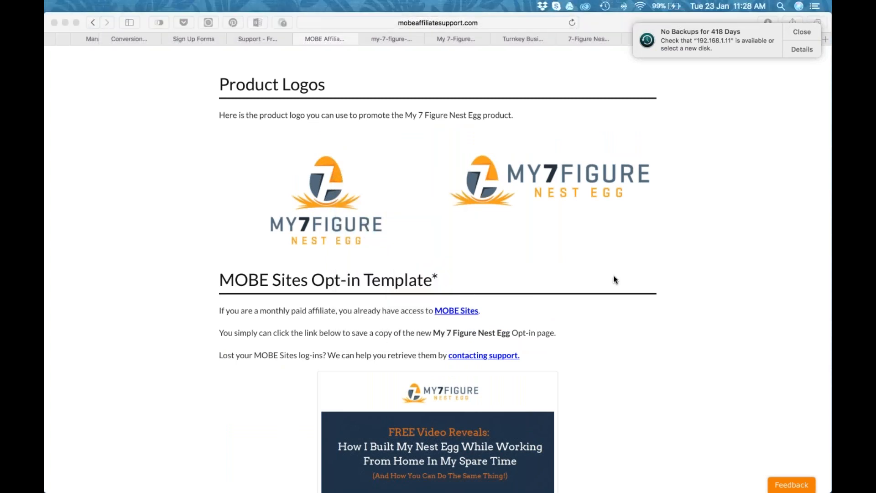
# Switch to Chrome, paste the copied logo address as the SEO social image and check the preview.
pyautogui.press('super+Tab')
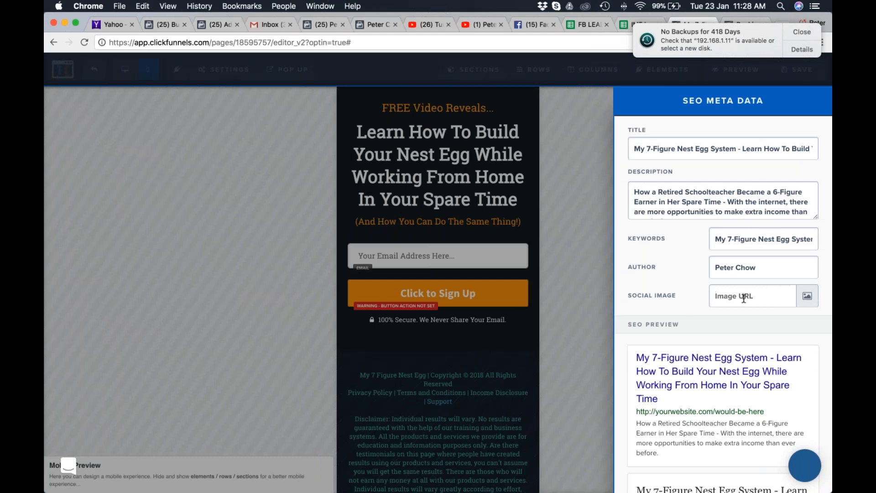
pyautogui.scroll(-5, 742, 299)
pyautogui.press('super+v')
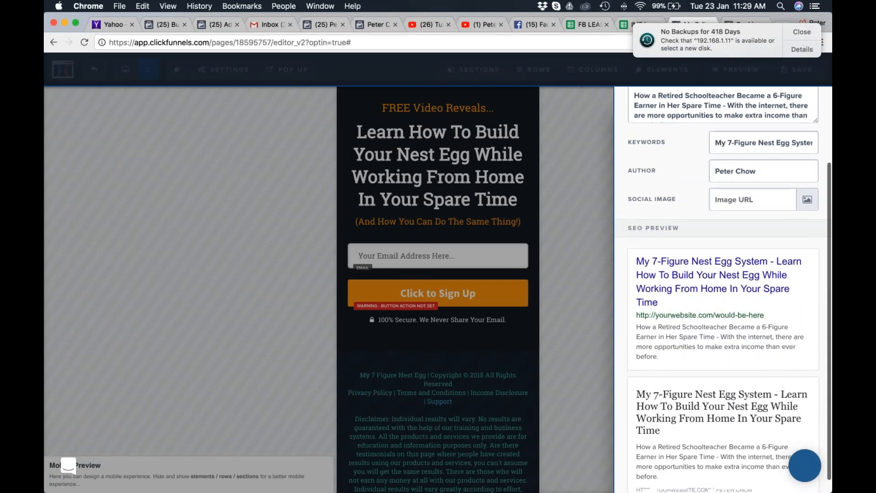
pyautogui.scroll(-1, 719, 225)
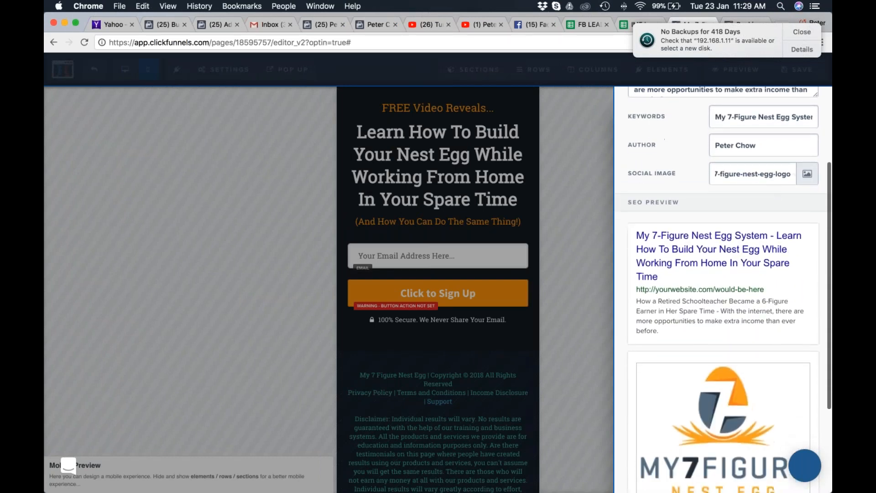
pyautogui.scroll(-7, 678, 394)
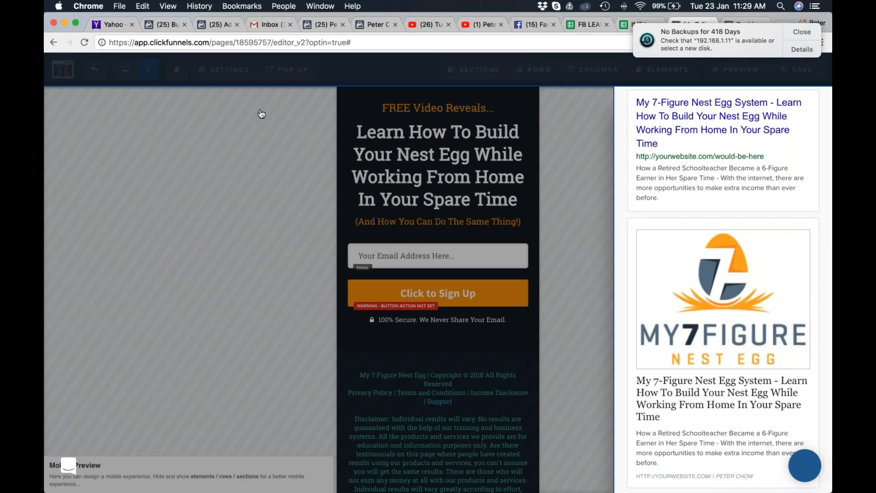
# Switch to Safari and copy the image address of the horizontal My 7 Figure Nest Egg logo.
pyautogui.press('super+shift+2')
pyautogui.press('super+Tab')
pyautogui.press('Tab')
pyautogui.press('super+shift+Tab')
pyautogui.press('super+Tab')
pyautogui.press('Tab')
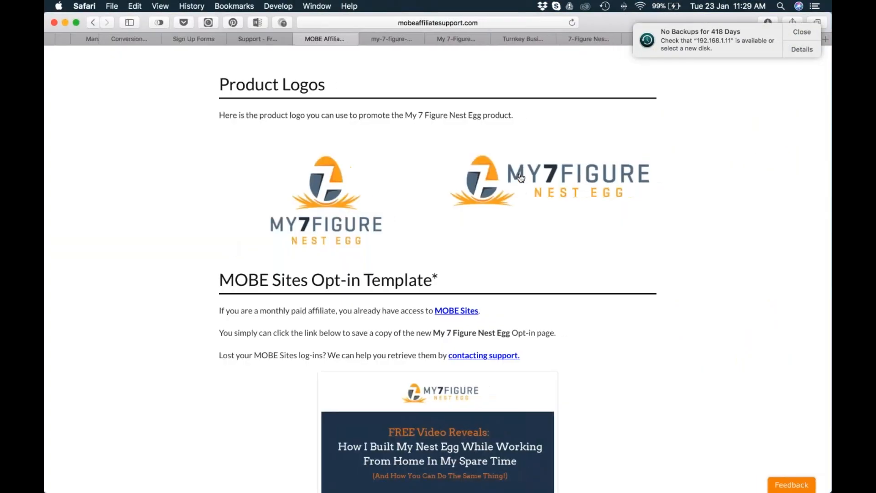
pyautogui.rightClick(494, 178)
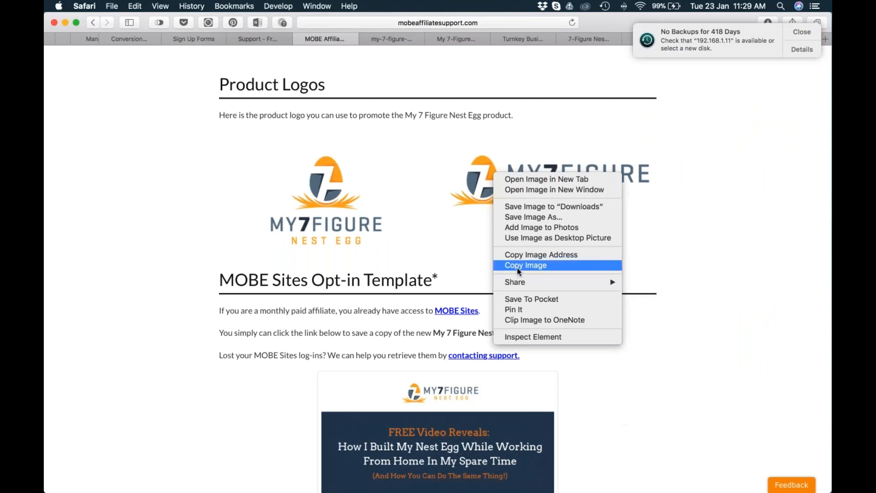
pyautogui.click(521, 256)
# Switch to Chrome, replace the SEO social image address with the copied one, and check the preview before closing the SEO settings.
pyautogui.press('super+Tab')
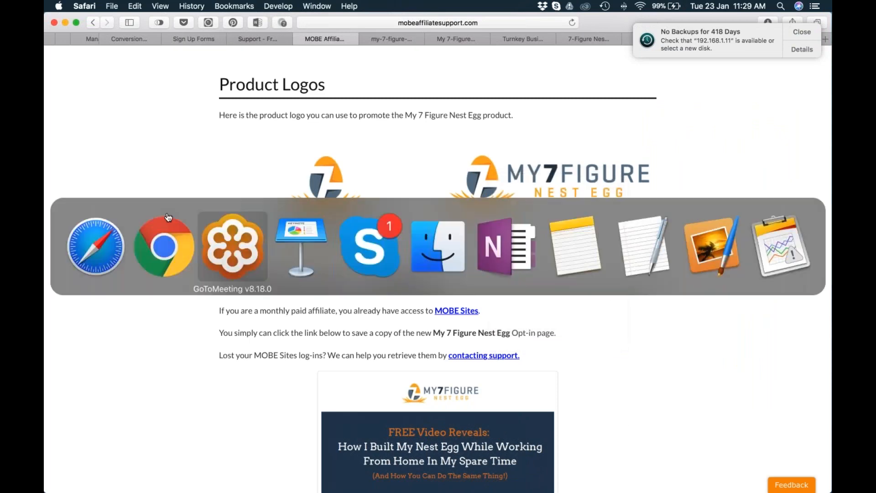
pyautogui.click(181, 249)
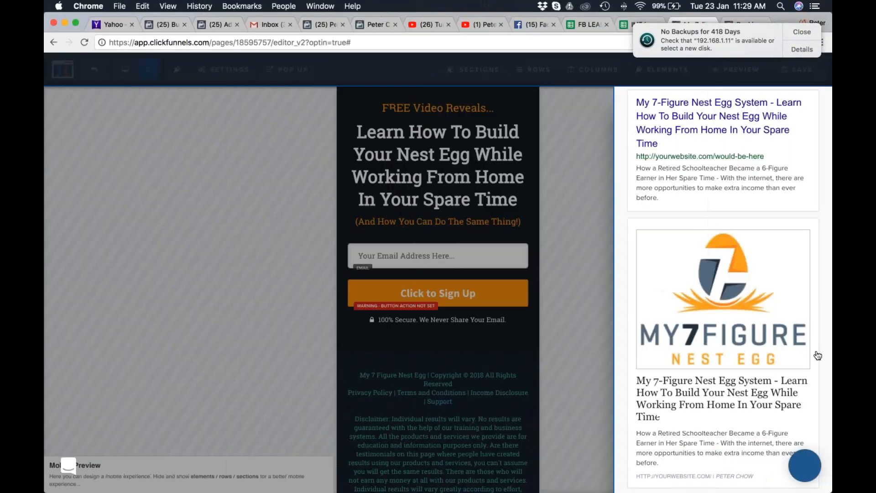
pyautogui.scroll(5, 756, 331)
pyautogui.scroll(3, 756, 331)
pyautogui.click(743, 294)
pyautogui.press('super+a')
pyautogui.press('BackSpace')
pyautogui.press('super+v')
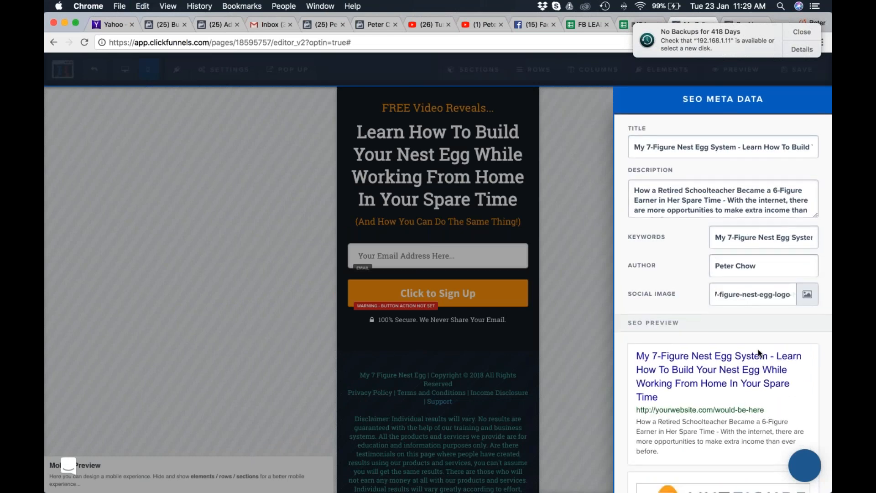
pyautogui.scroll(-2, 792, 351)
pyautogui.scroll(-3, 792, 350)
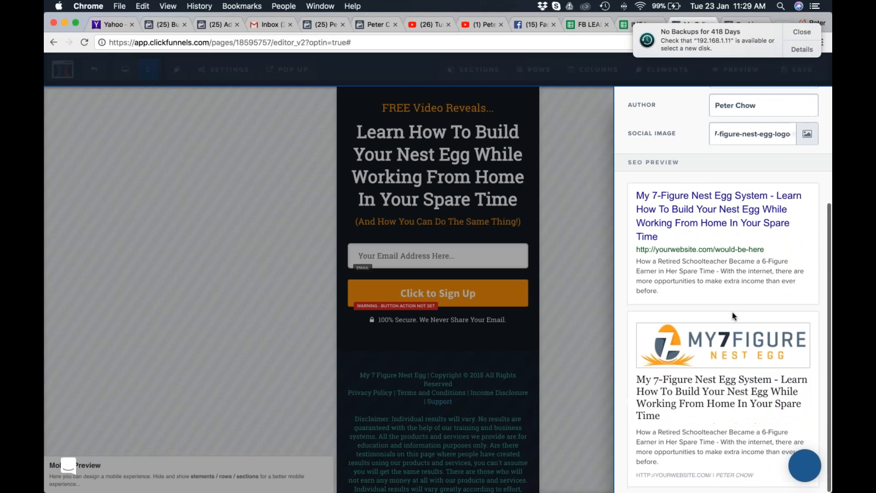
pyautogui.click(584, 219)
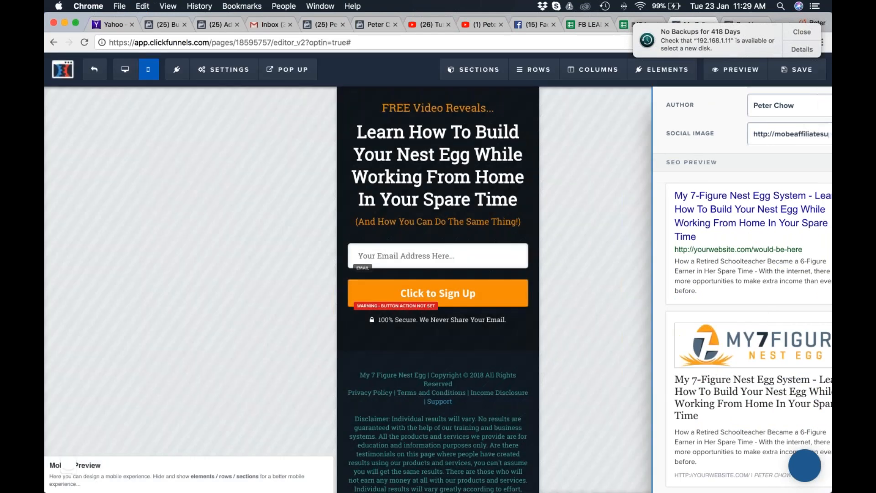
# Look at the page's tracking code editor with its header and footer code, and close it.
pyautogui.moveTo(224, 70)
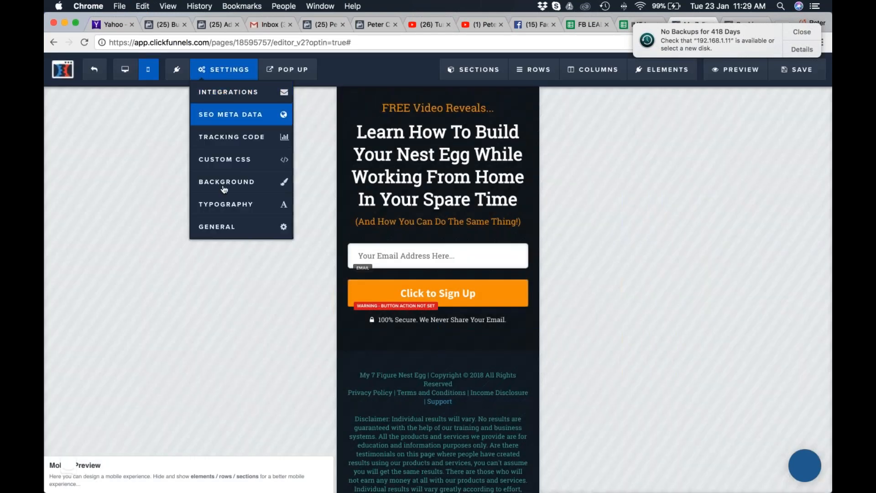
pyautogui.click(217, 142)
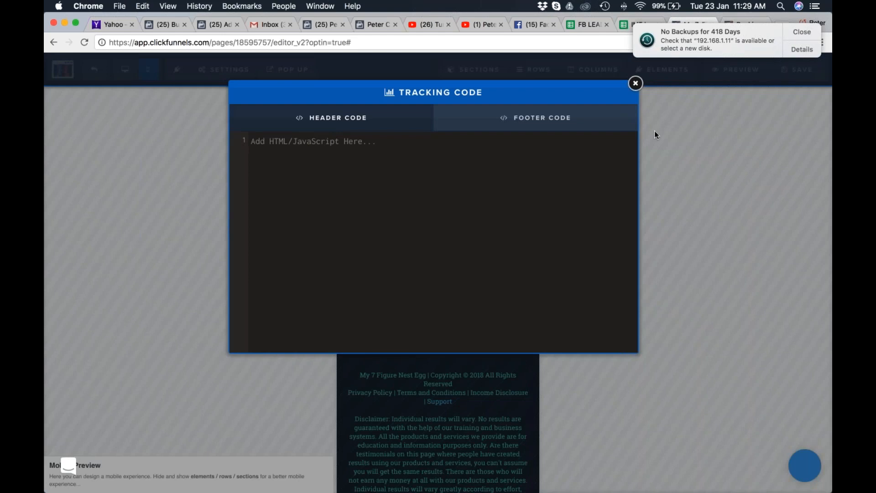
pyautogui.click(635, 84)
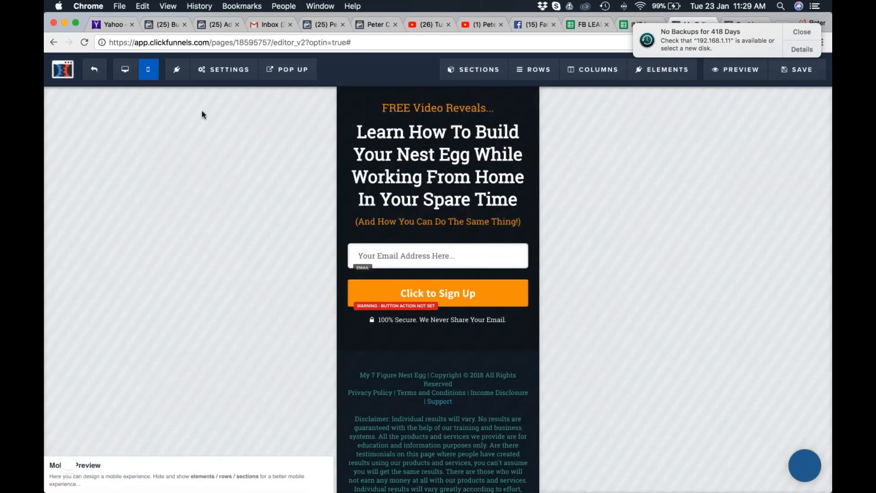
# Set the "Click to Sign Up" button's action to Submit Order / Submit Form and close the button settings.
pyautogui.moveTo(217, 71)
pyautogui.click(455, 298)
pyautogui.click(763, 191)
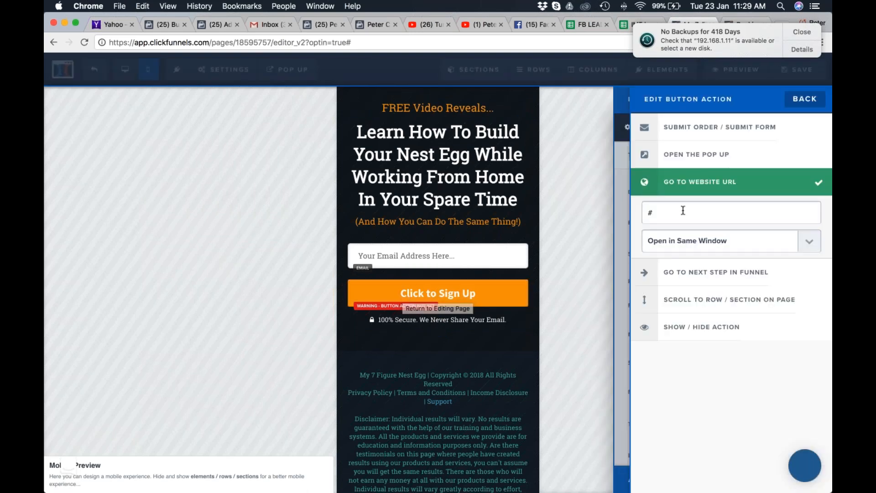
pyautogui.click(691, 128)
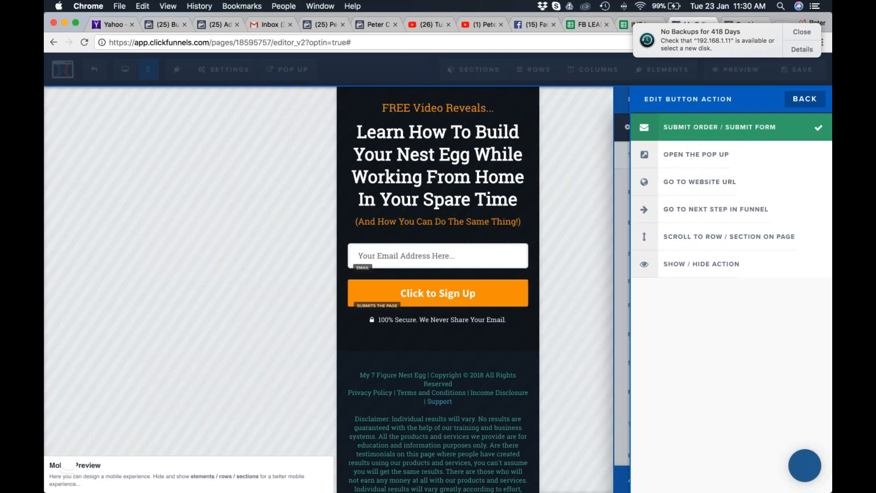
pyautogui.click(622, 152)
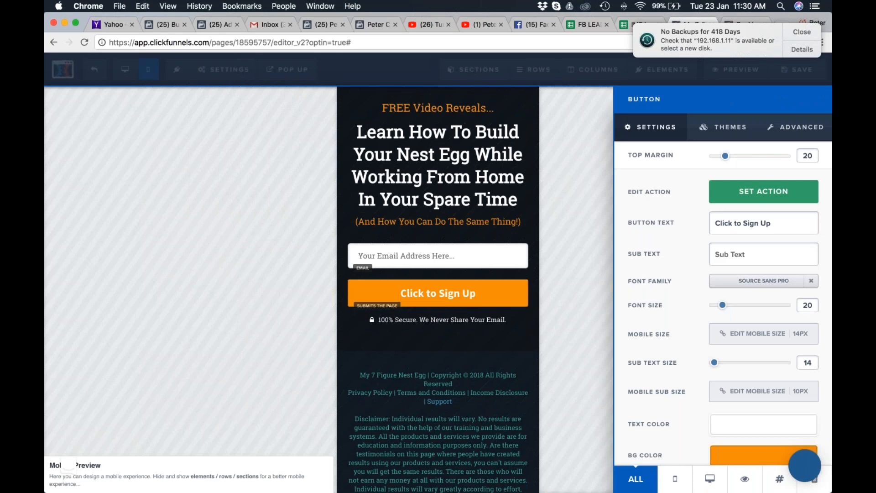
pyautogui.click(587, 172)
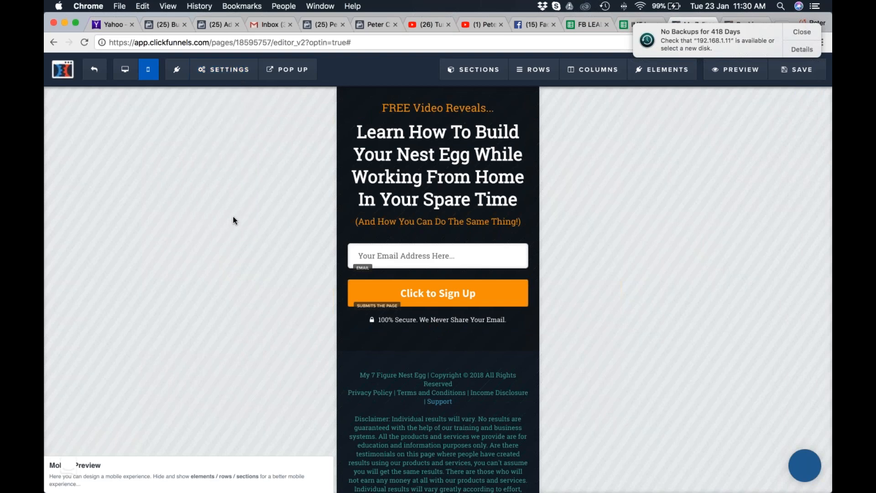
# Switch to Safari and open the Turnkey Business System Form from the AWeber sign up forms.
pyautogui.press('super+Tab')
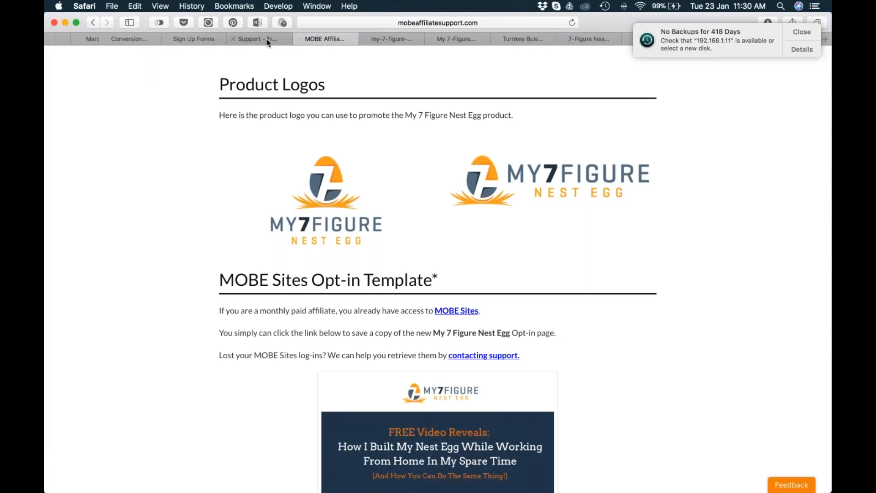
pyautogui.click(196, 39)
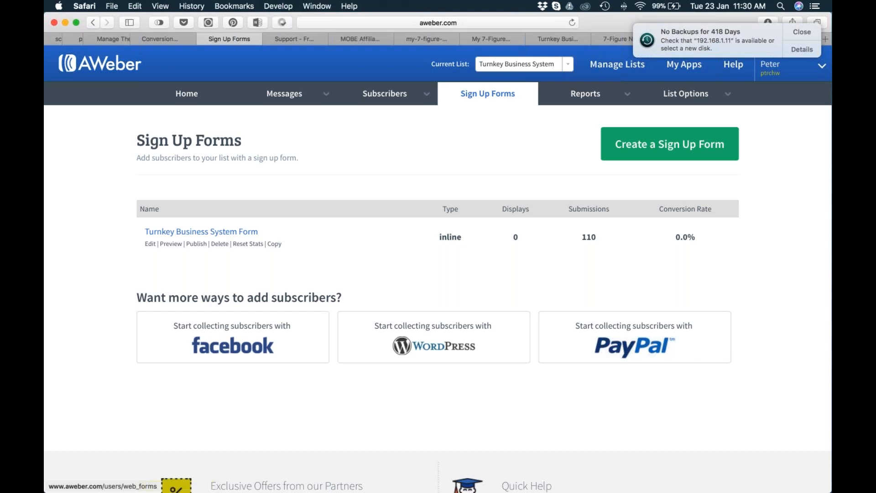
pyautogui.click(201, 231)
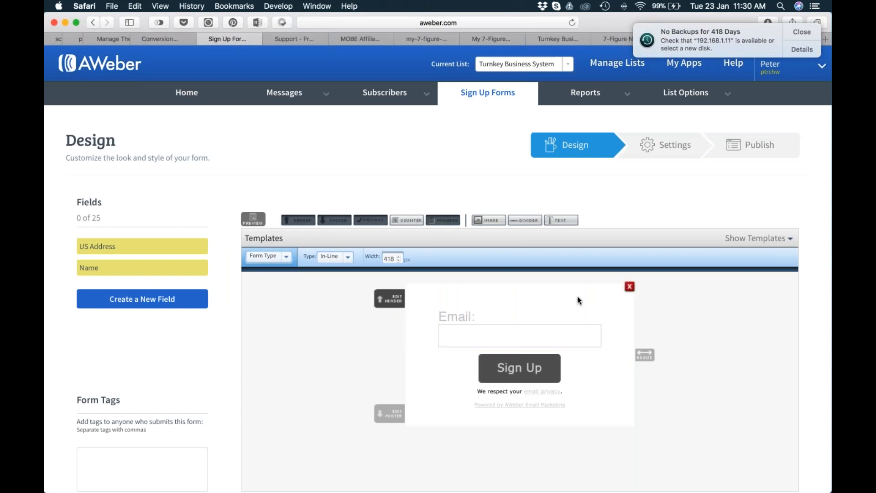
# Compare the opt-in page's email field in Chrome with the AWeber sign-up form in Safari.
pyautogui.press('super+Tab')
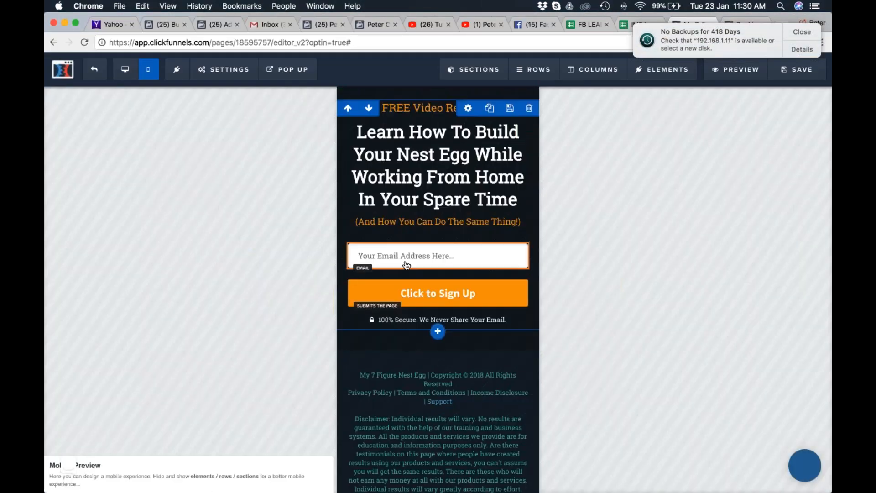
pyautogui.press('super+Tab')
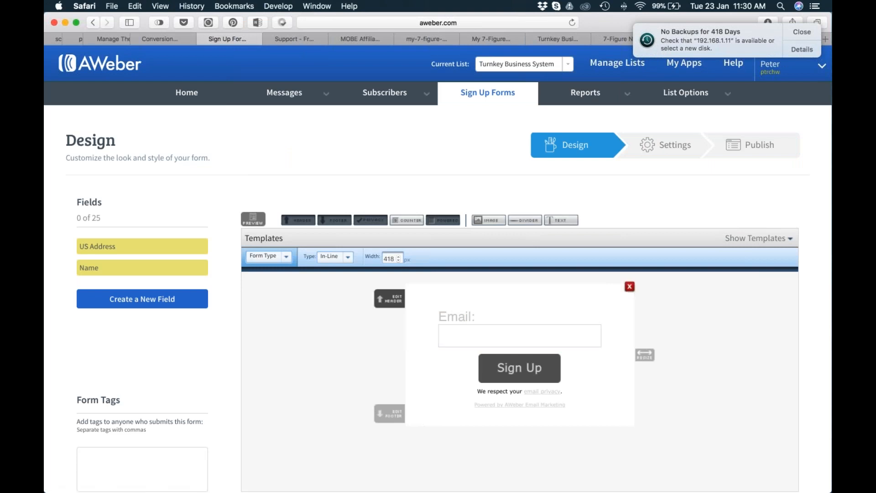
pyautogui.press('super+Tab')
pyautogui.press('super+shift+Tab')
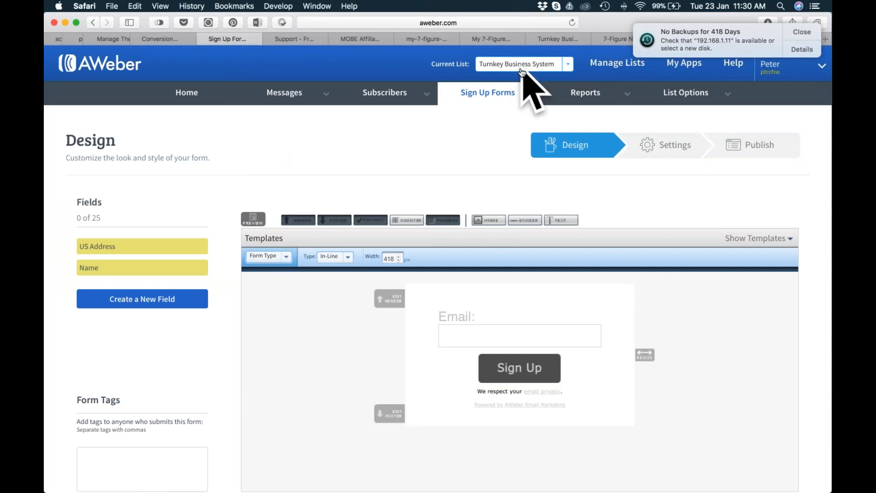
# Switch to Chrome and set the page's email integration to Aweber with the action Integrate Existing Form.
pyautogui.press('super+Tab')
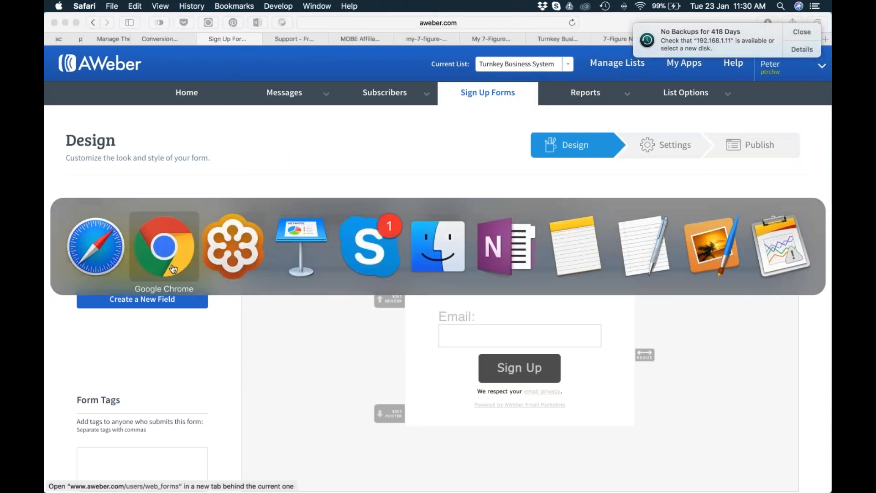
pyautogui.click(173, 269)
pyautogui.click(223, 69)
pyautogui.click(218, 95)
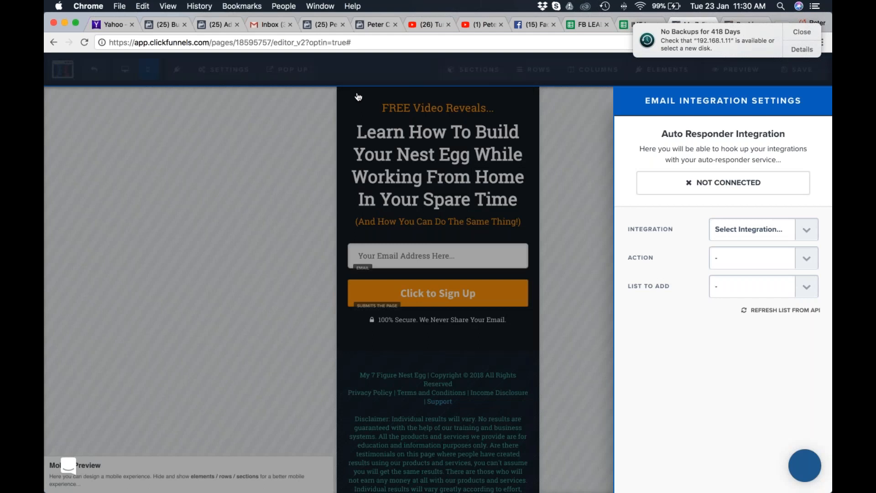
pyautogui.click(775, 231)
pyautogui.click(779, 250)
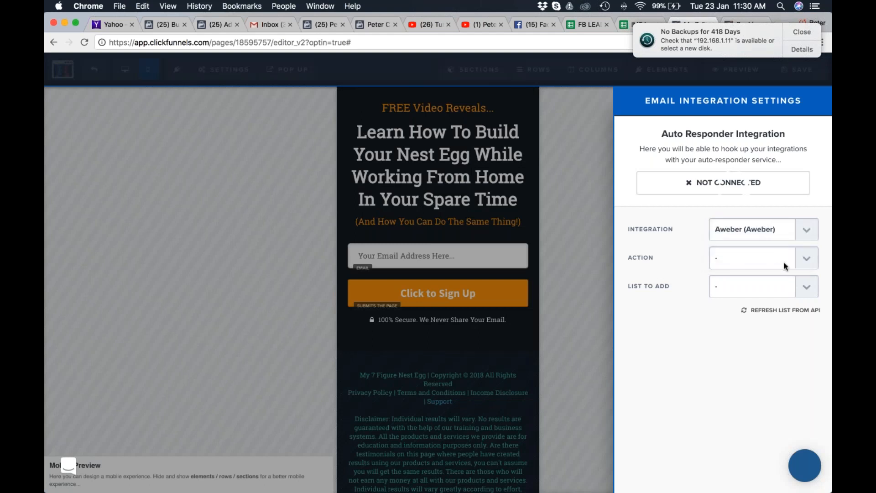
pyautogui.click(807, 258)
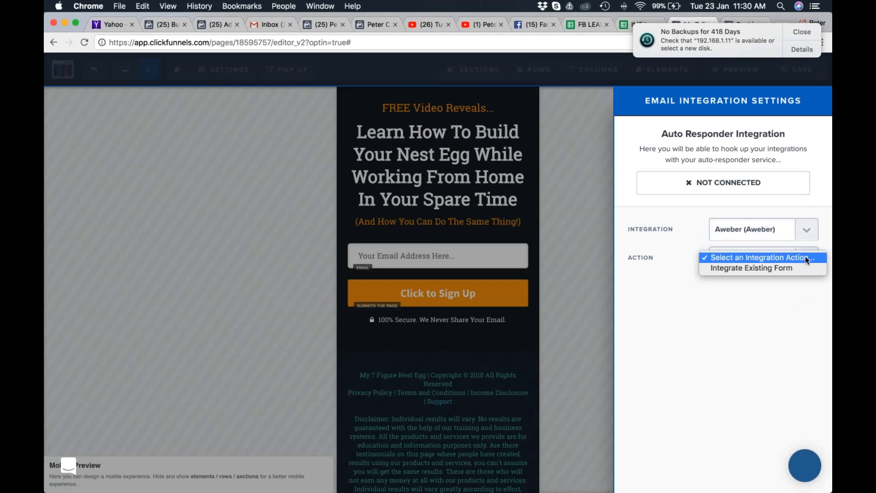
pyautogui.click(768, 269)
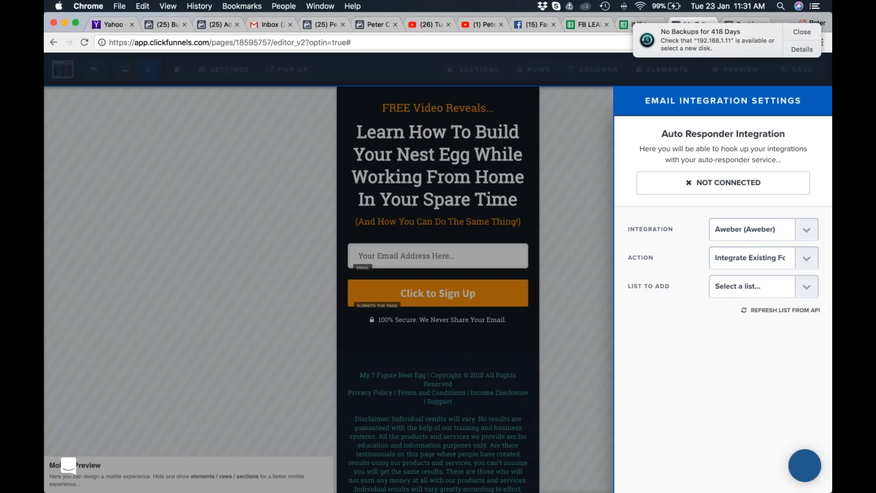
# Choose Turnkey Business System as the list to add and close the email integration settings.
pyautogui.click(775, 286)
pyautogui.scroll(-5, 775, 337)
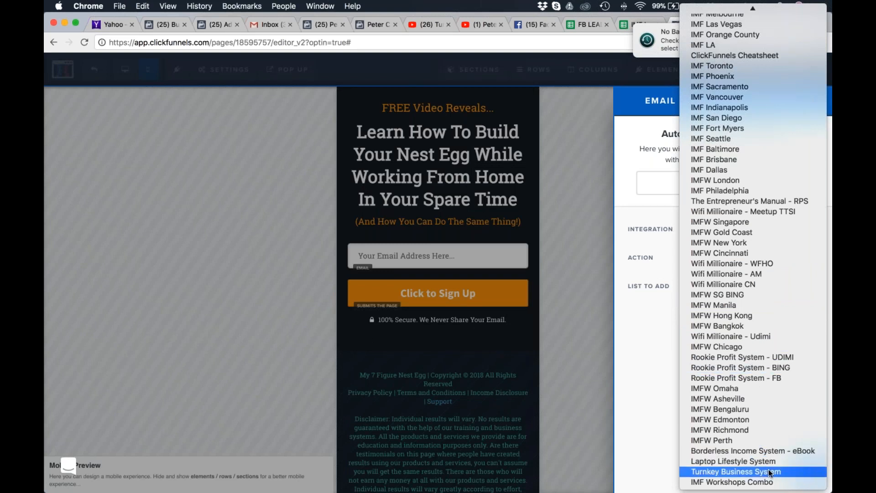
pyautogui.click(738, 472)
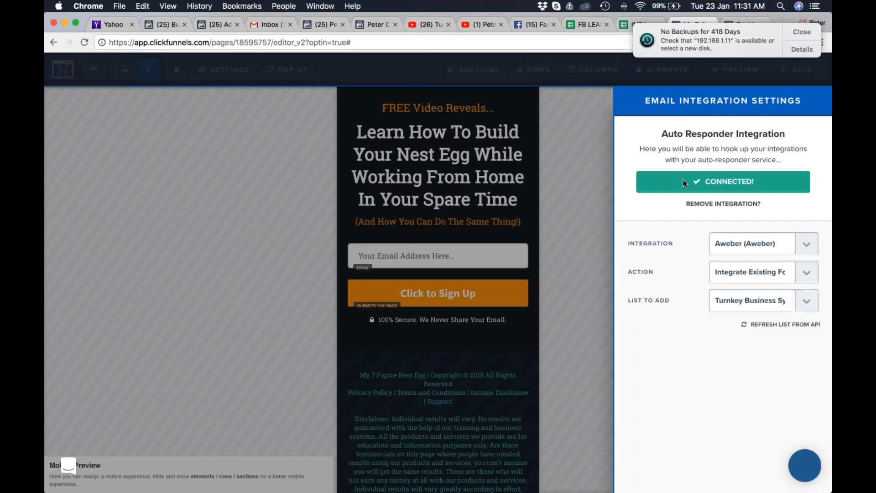
pyautogui.click(575, 213)
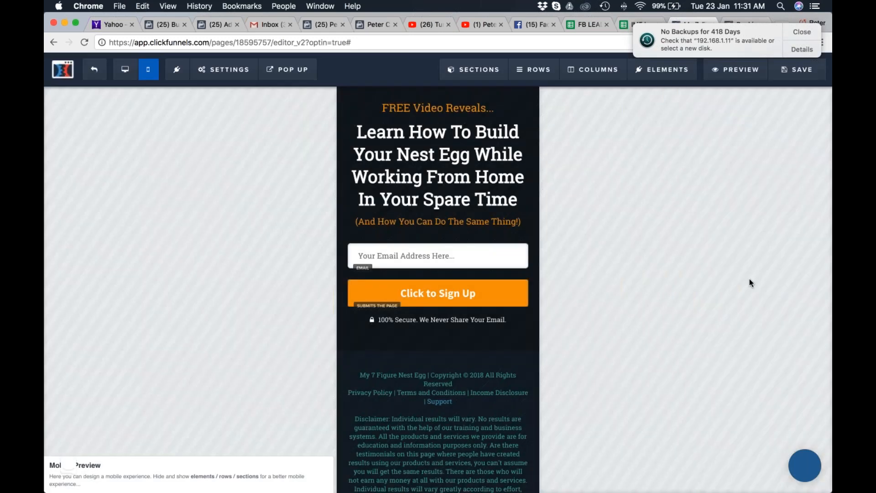
# Dismiss the backup notification, return the opt-in page to the desktop view and save it.
pyautogui.click(802, 32)
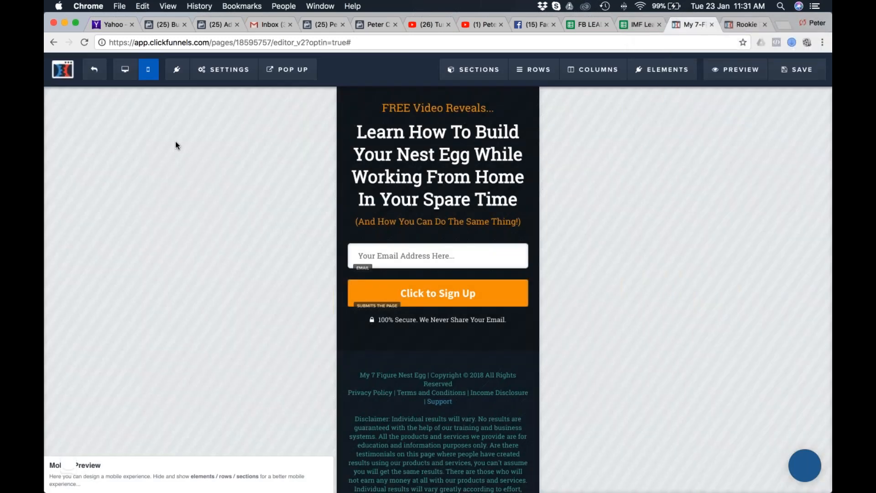
pyautogui.scroll(-1, 438, 273)
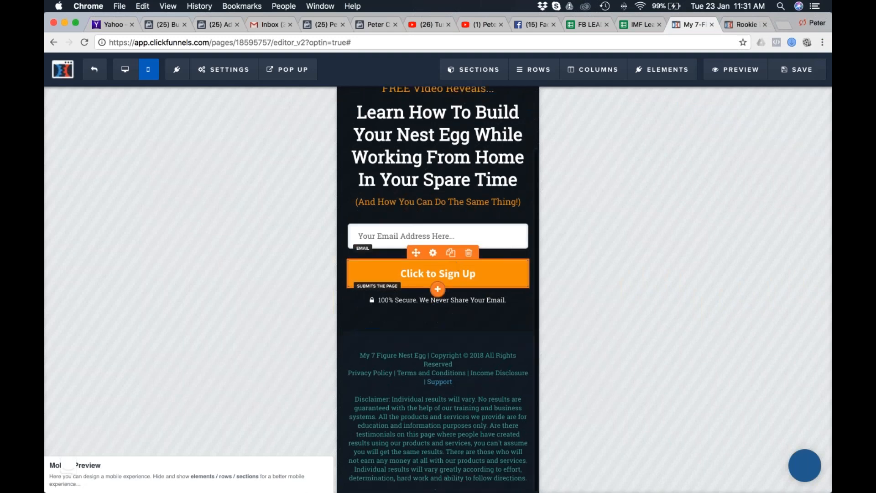
pyautogui.click(125, 69)
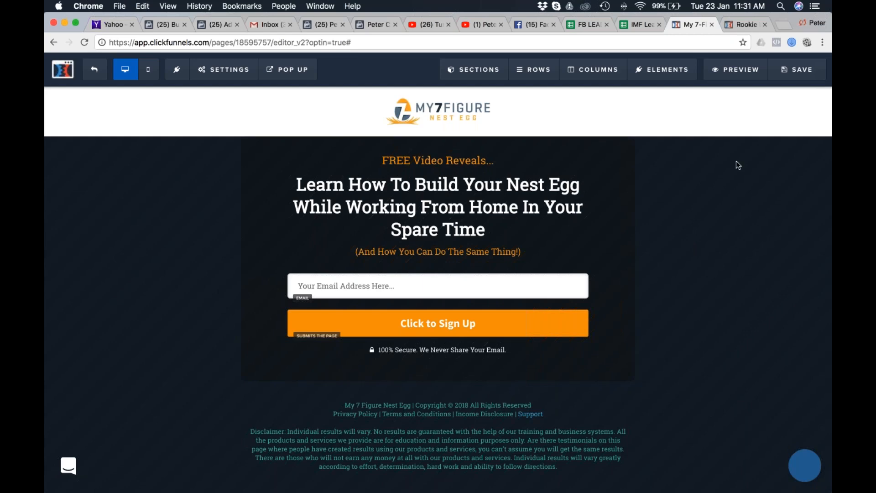
pyautogui.click(797, 69)
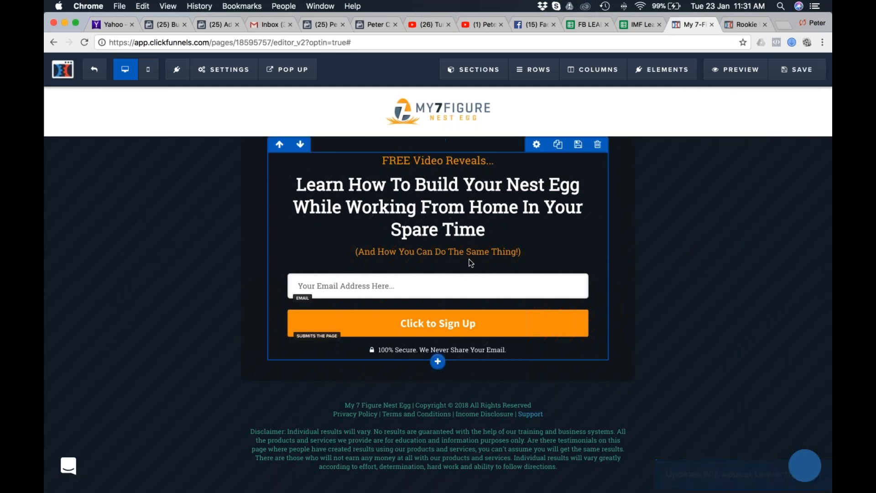
# Preview the saved opt-in page and compare its email field with the AWeber form in Safari.
pyautogui.click(736, 69)
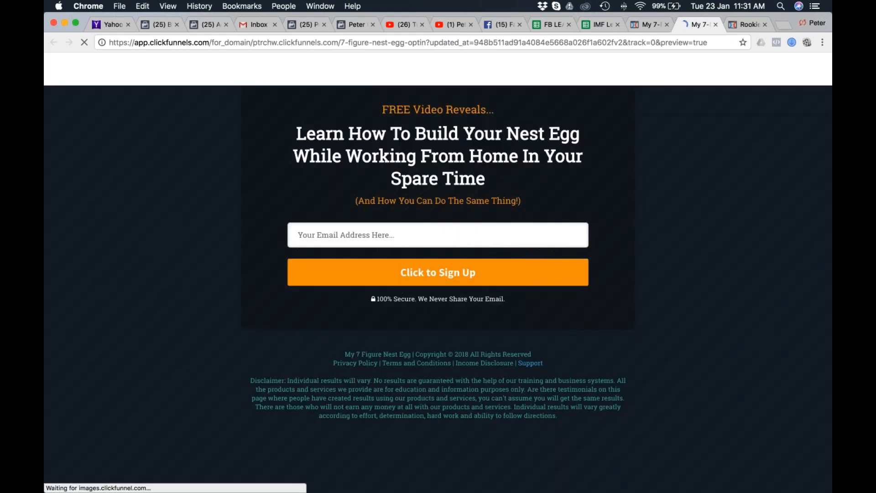
pyautogui.click(314, 251)
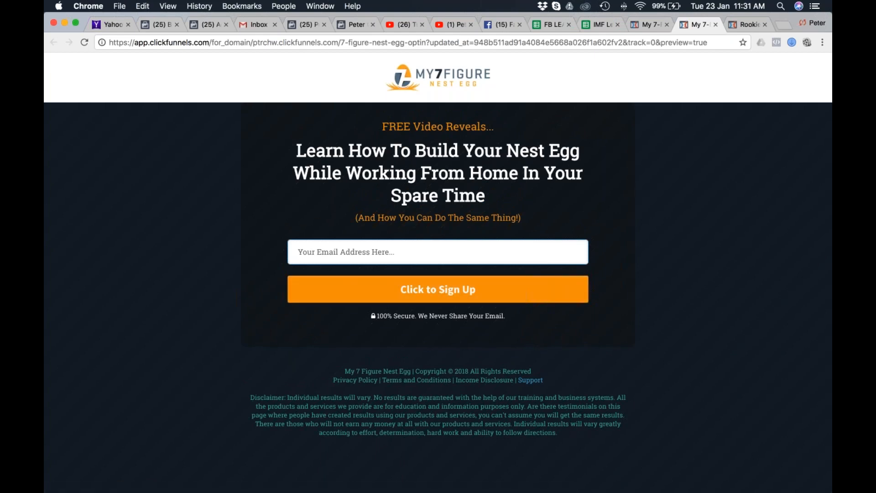
pyautogui.press('super+Tab')
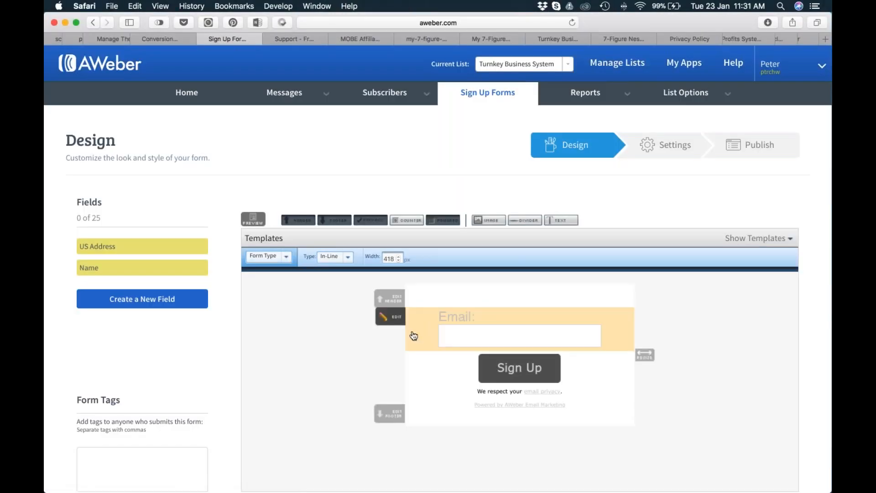
# Recheck the opt-in page preview in Chrome and return to the AWeber form in Safari.
pyautogui.press('super+Tab')
pyautogui.click(185, 261)
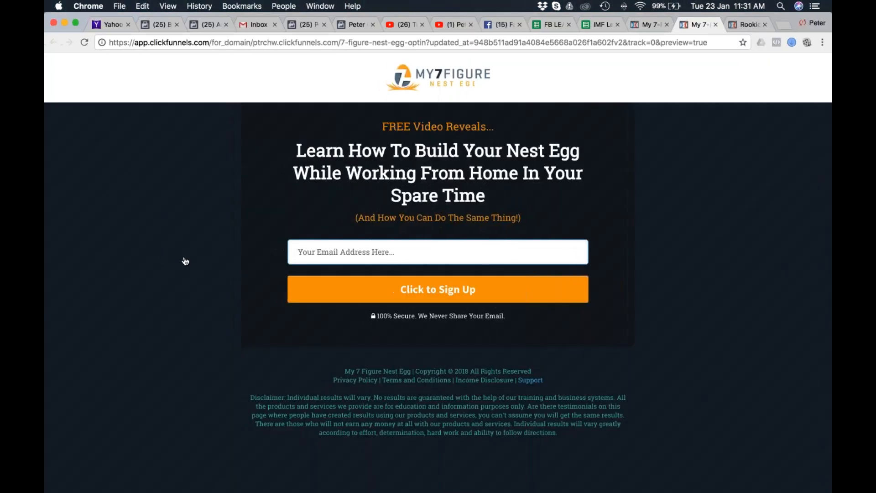
pyautogui.press('super+Tab')
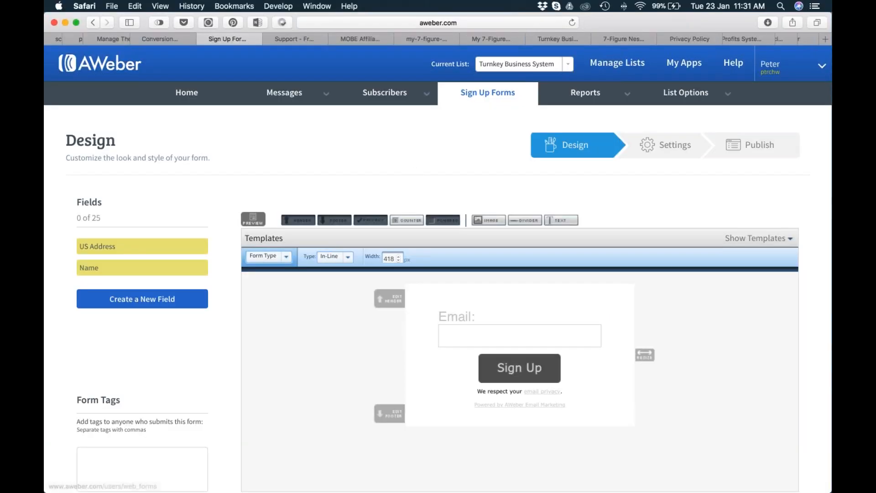
# Copy the M7FNE Hybrid Sales (Video & Written Letter) link from the Funnels section of the MOBE affiliate support page.
pyautogui.click(293, 40)
pyautogui.click(365, 39)
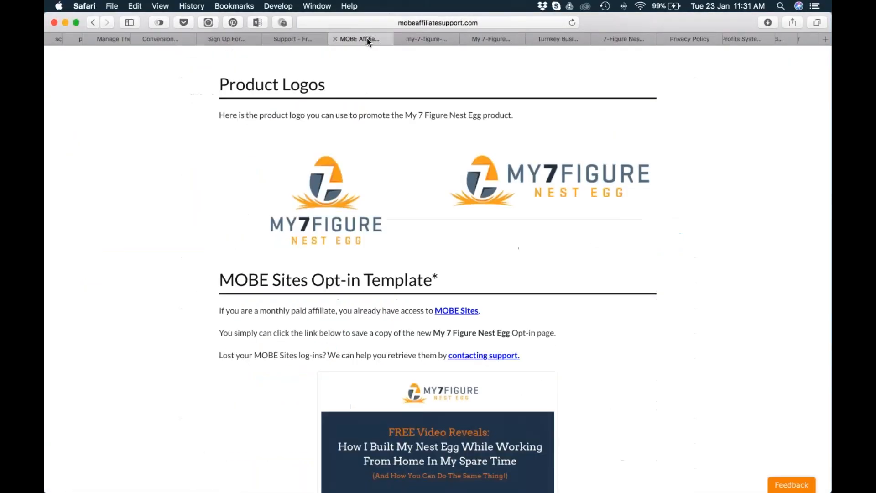
pyautogui.click(430, 39)
pyautogui.scroll(-12, 410, 73)
pyautogui.scroll(-2, 400, 242)
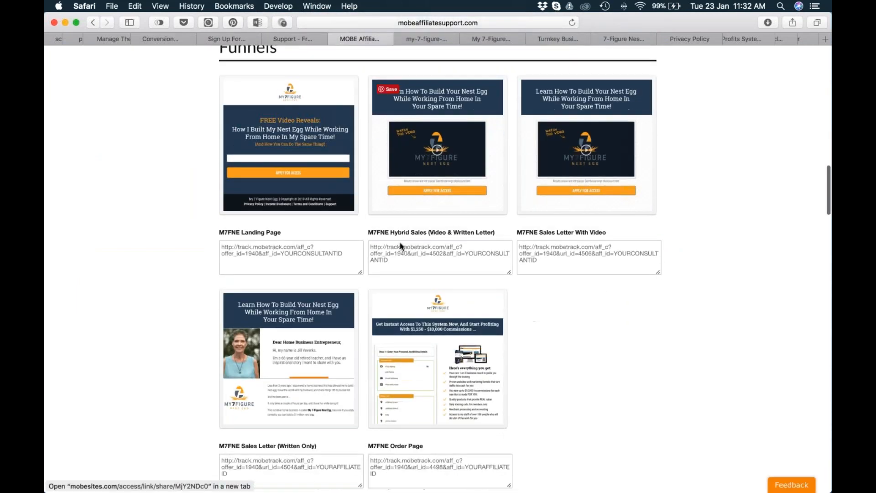
pyautogui.moveTo(388, 256); pyautogui.dragTo(370, 242)
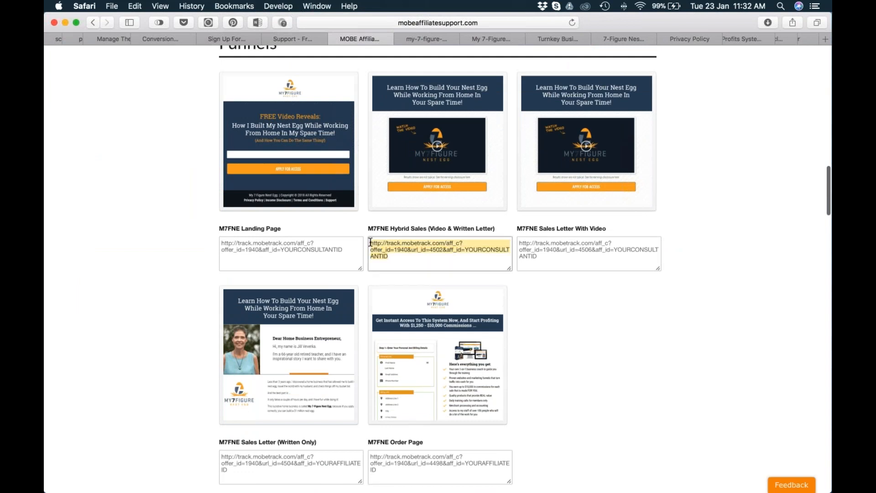
pyautogui.moveTo(543, 257); pyautogui.dragTo(516, 243)
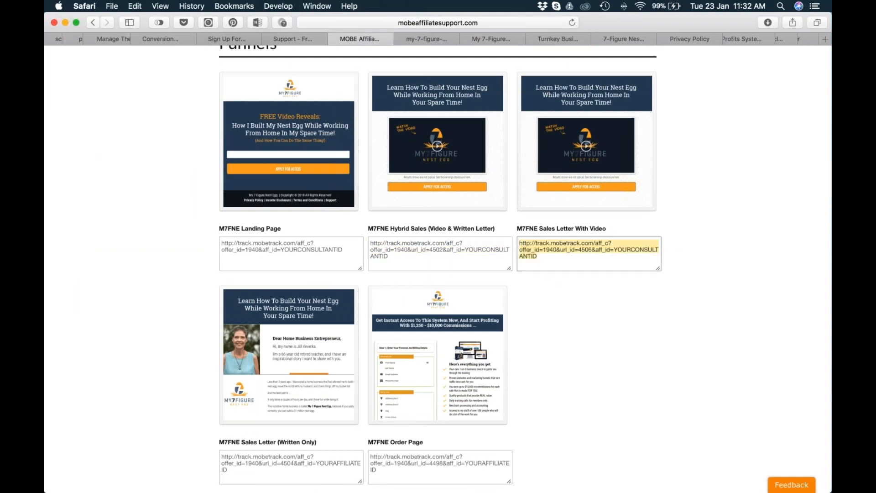
pyautogui.moveTo(228, 470); pyautogui.dragTo(220, 455)
pyautogui.click(399, 257)
pyautogui.moveTo(399, 257); pyautogui.dragTo(371, 243)
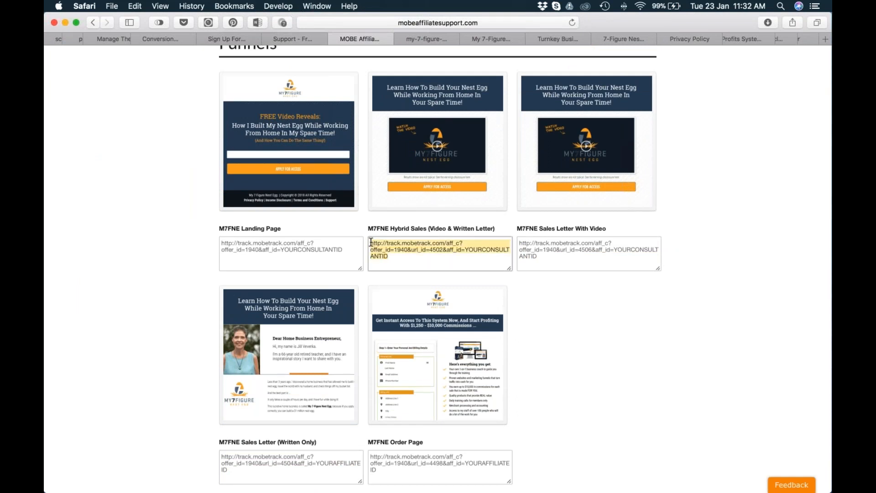
pyautogui.press('super+c')
# Switch to Keynote and add the line "AFFILIATE LINK:" followed by the copied link to the References slide.
pyautogui.press('super+Tab')
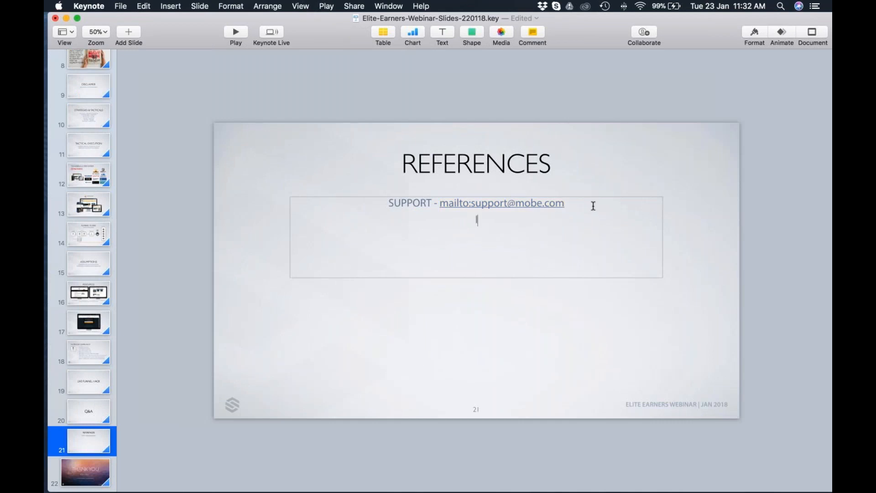
pyautogui.write('AFFILIATE LINK:')
pyautogui.press('super+v')
pyautogui.click(530, 291)
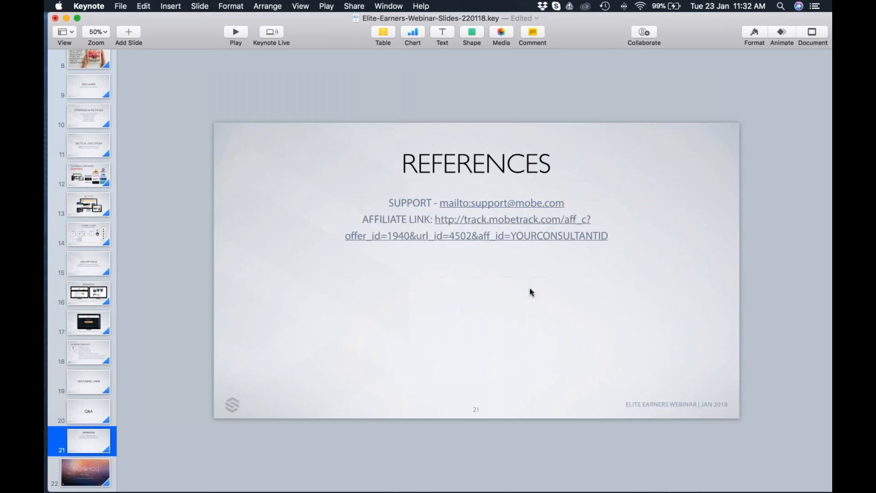
pyautogui.click(527, 258)
pyautogui.click(616, 238)
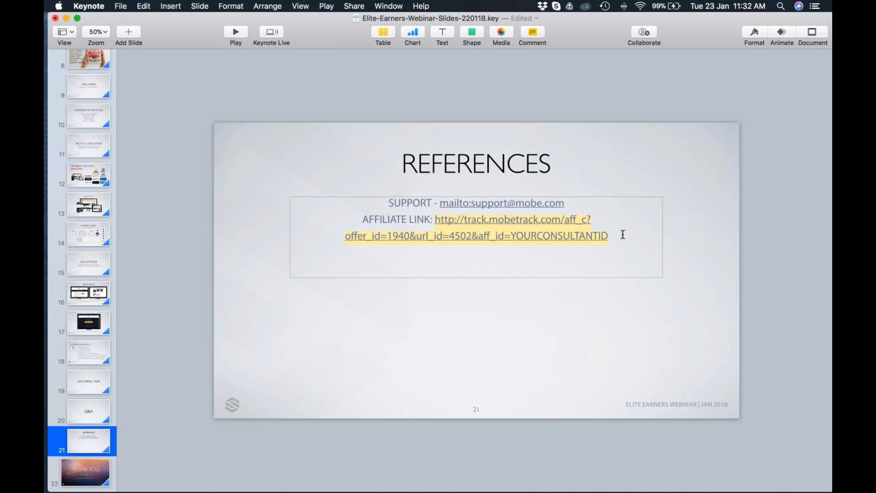
# Edit the affiliate hyperlink on the References slide, replacing YOURCONSULTANTID in its web address with the affiliate's consultant ID.
pyautogui.rightClick(590, 236)
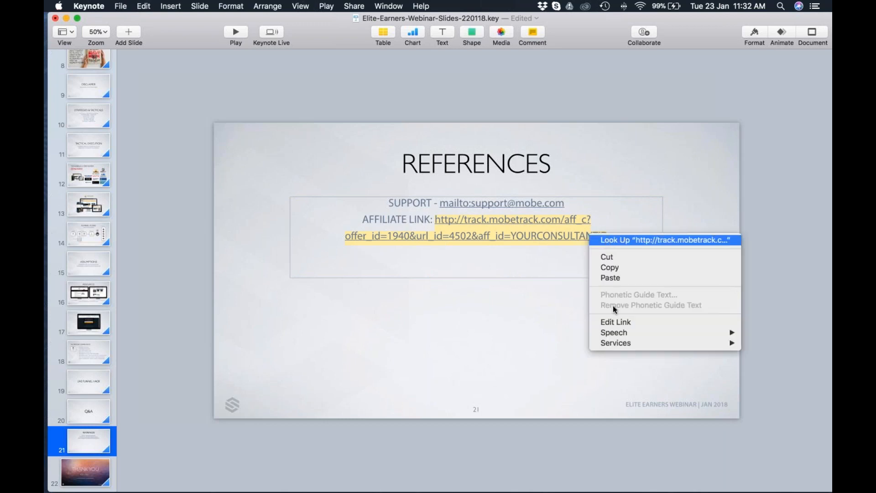
pyautogui.click(616, 321)
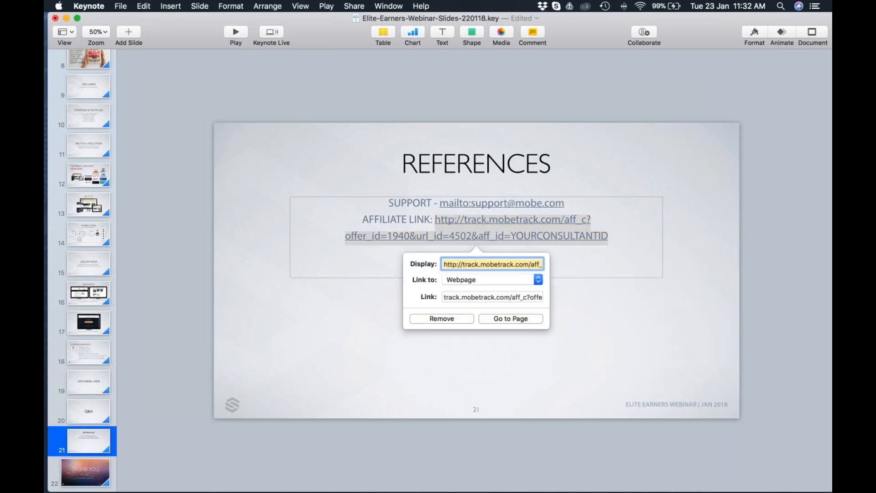
pyautogui.press('Tab')
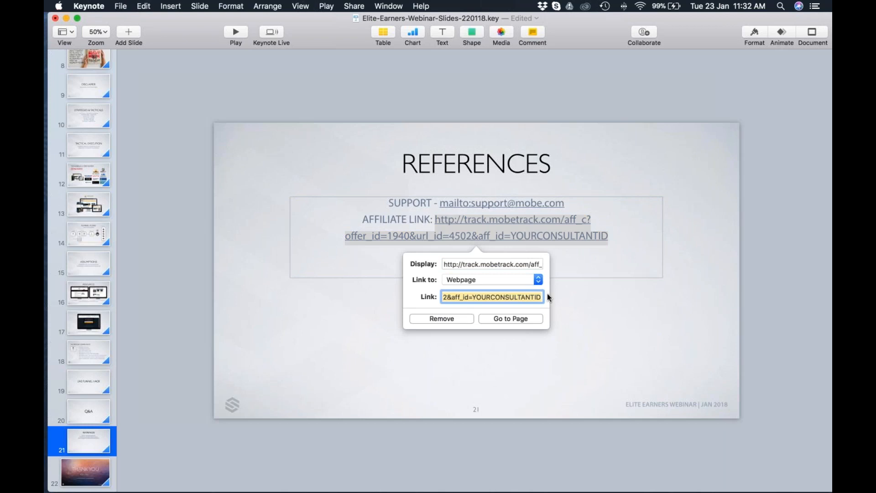
pyautogui.moveTo(471, 297); pyautogui.dragTo(545, 297)
pyautogui.write('19')
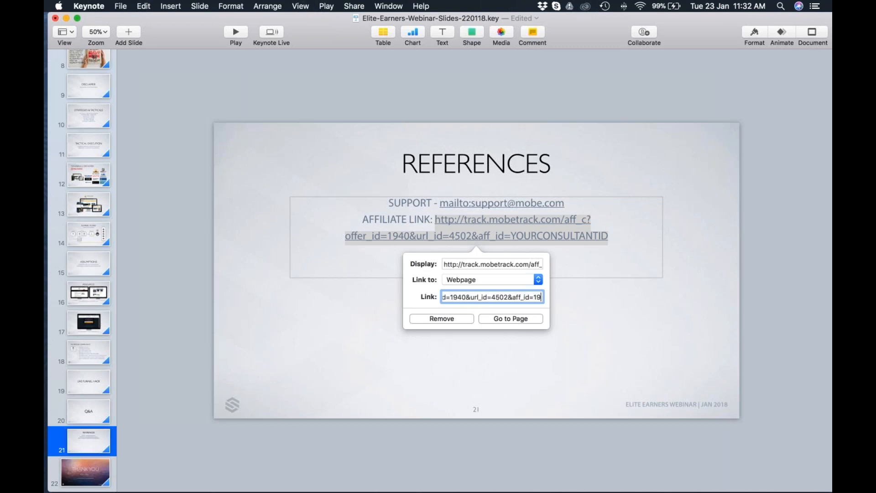
pyautogui.write('72898')
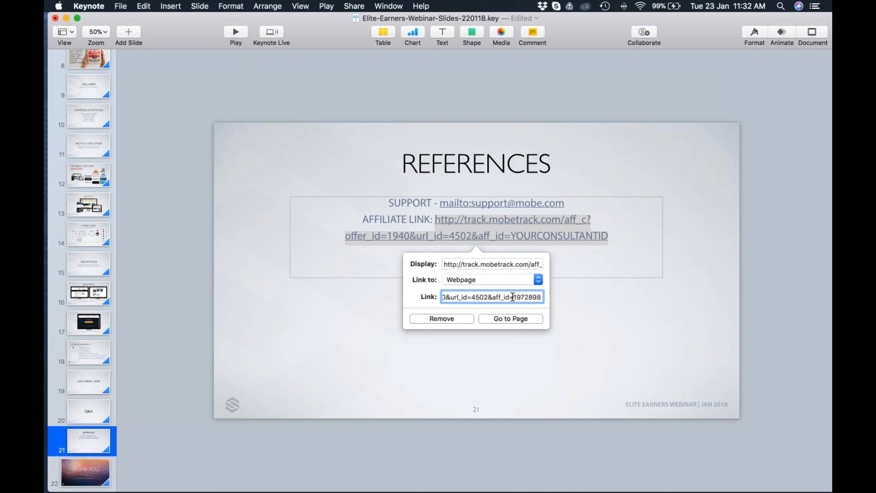
# Copy the edited web address into the hyperlink's display text and close the link editor.
pyautogui.press('super+a')
pyautogui.press('super+c')
pyautogui.click(516, 264)
pyautogui.press('super+a')
pyautogui.press('super+v')
pyautogui.click(704, 303)
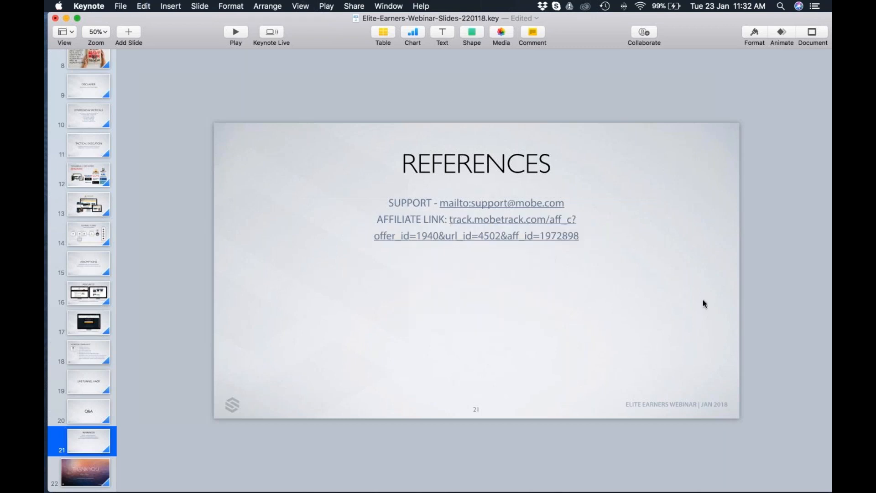
# Copy the M7FNE Hybrid Sales link again from the affiliate page in Safari and return to the opt-in page editor in Chrome.
pyautogui.doubleClick(592, 238)
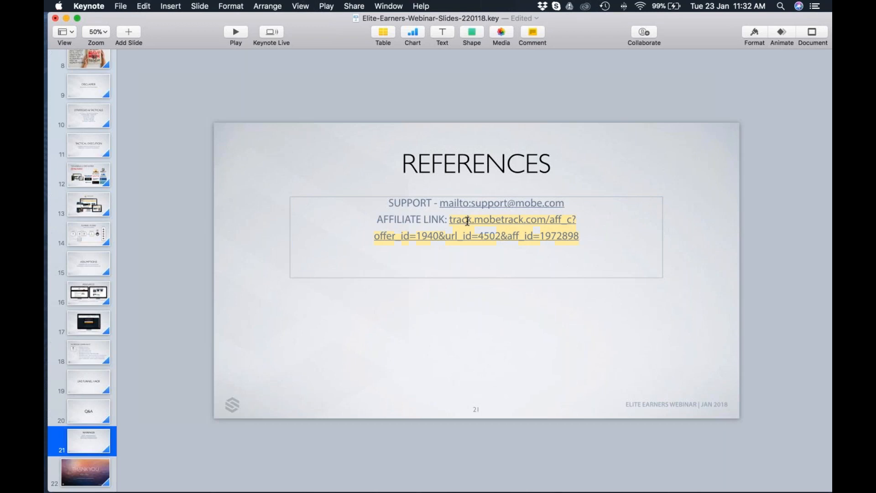
pyautogui.press('super+c')
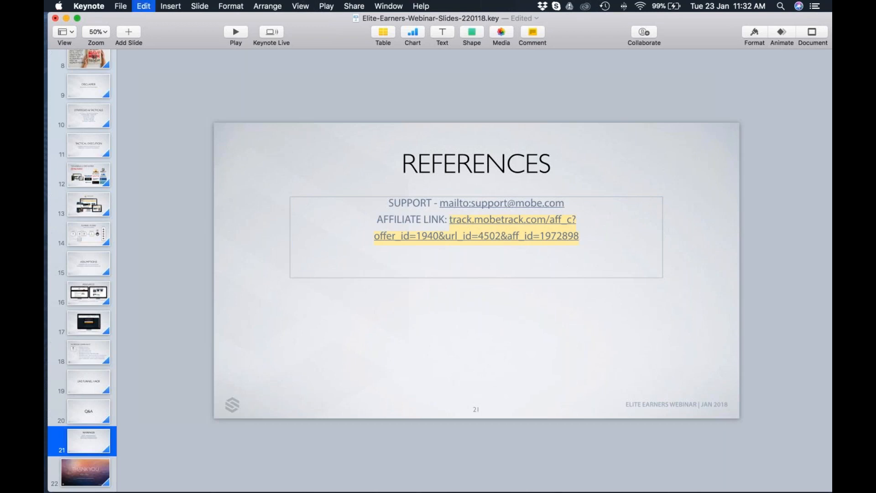
pyautogui.press('super+Tab')
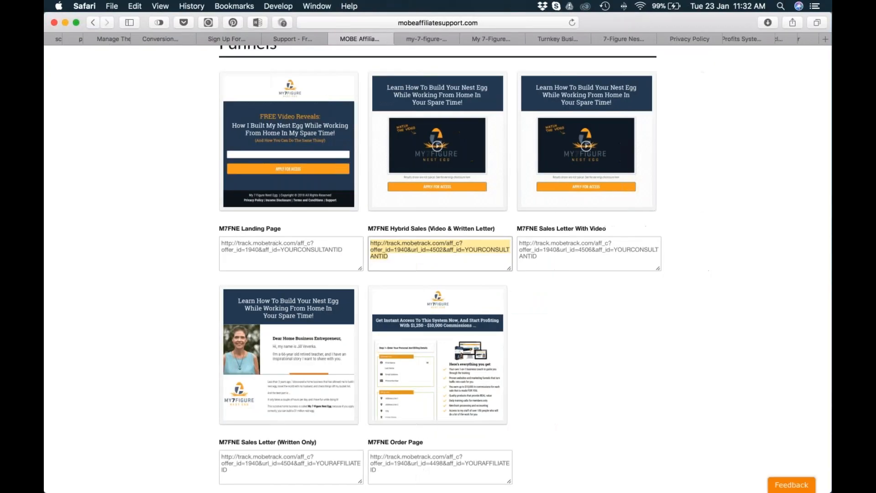
pyautogui.moveTo(416, 259); pyautogui.dragTo(363, 239)
pyautogui.press('super+c')
pyautogui.press('super+Tab')
pyautogui.click(232, 247)
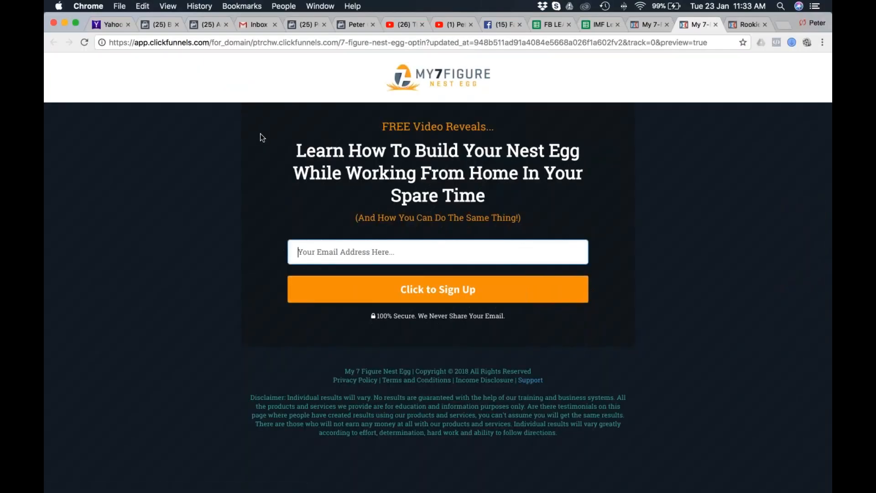
pyautogui.click(648, 25)
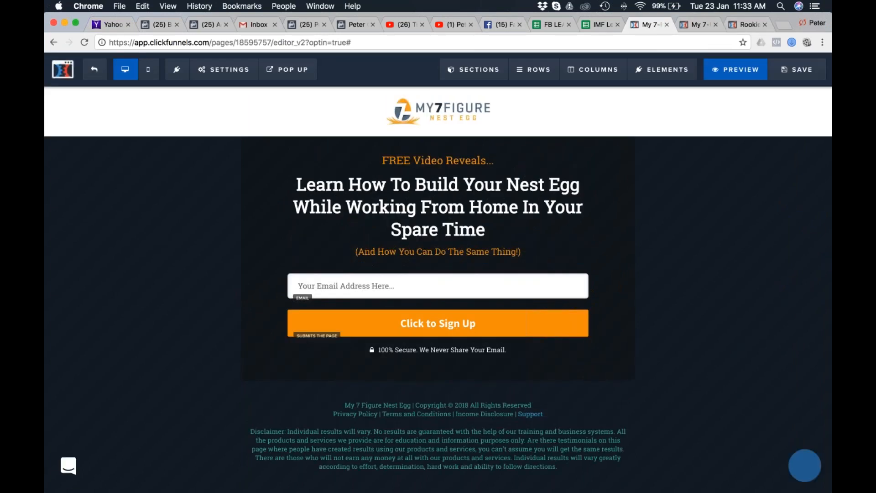
pyautogui.moveTo(230, 72)
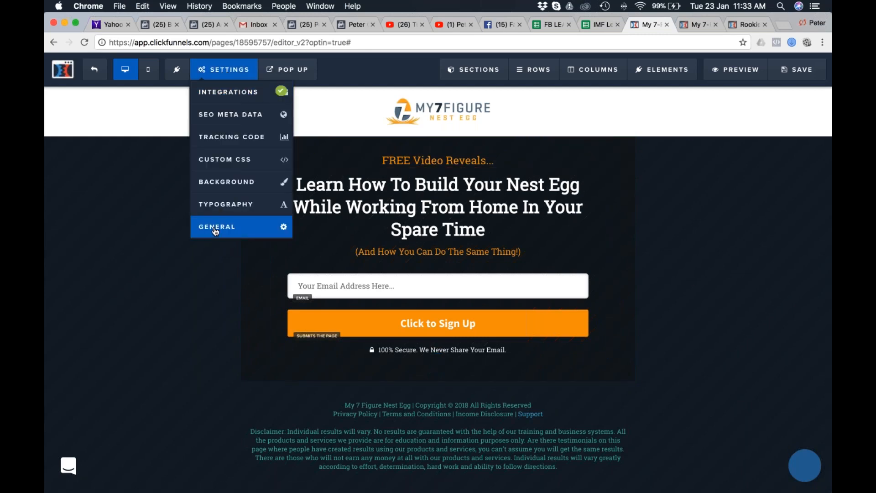
pyautogui.click(217, 230)
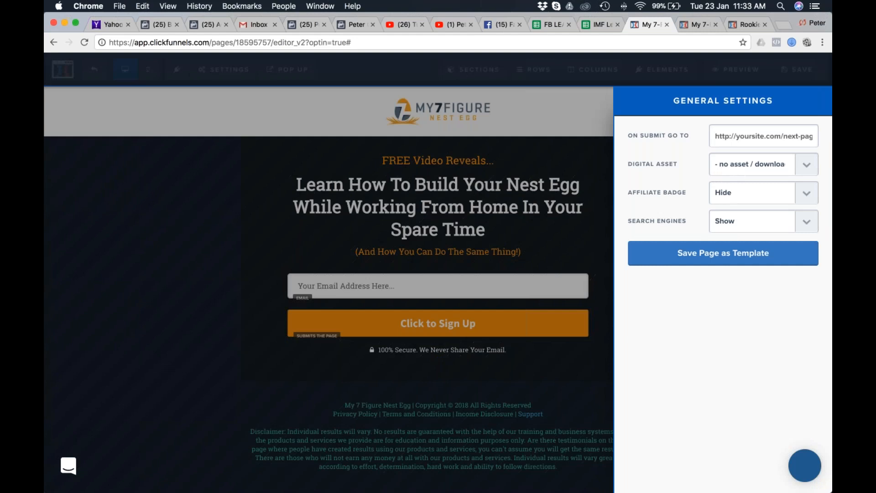
pyautogui.click(589, 112)
# Open the opt-in page's general settings and paste the M7FNE Hybrid Sales link as the On Submit Go To address.
pyautogui.moveTo(223, 70)
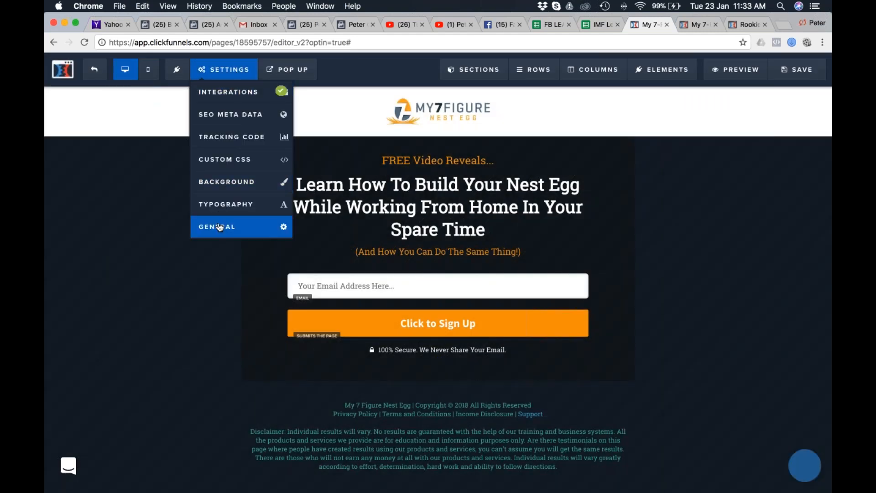
pyautogui.click(220, 227)
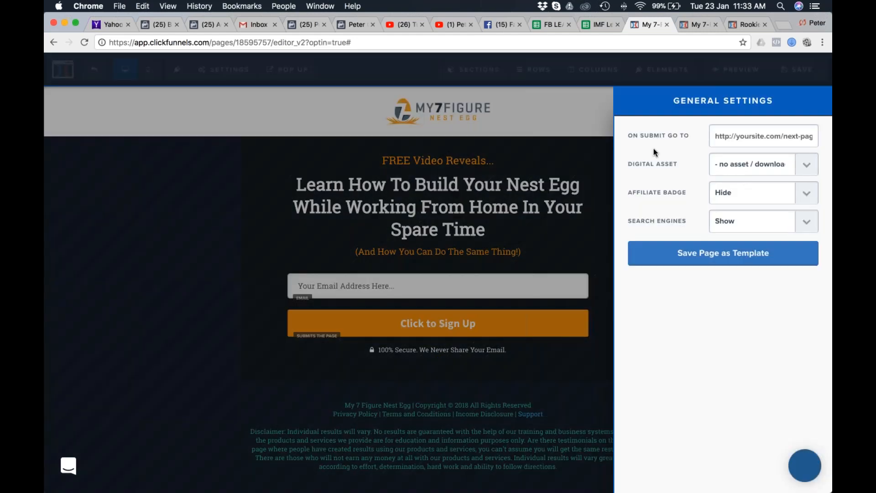
pyautogui.click(753, 137)
pyautogui.press('super+v')
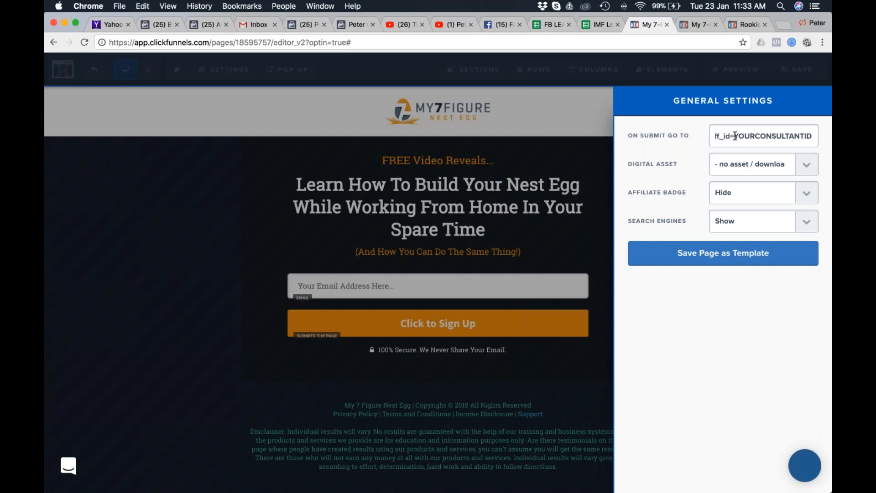
# Replace YOURCONSULTANTID in the On Submit Go To address with the affiliate's consultant ID, close the settings and save the page.
pyautogui.moveTo(735, 136); pyautogui.dragTo(813, 136)
pyautogui.moveTo(819, 154)
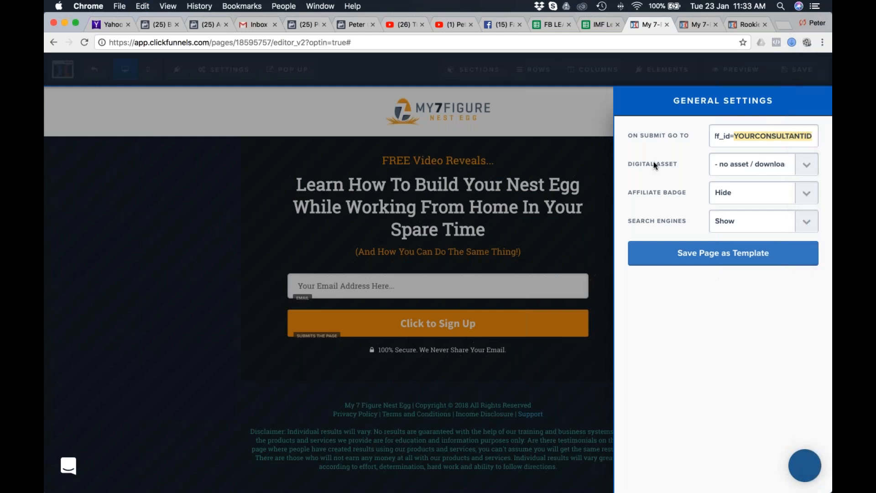
pyautogui.write('1972898')
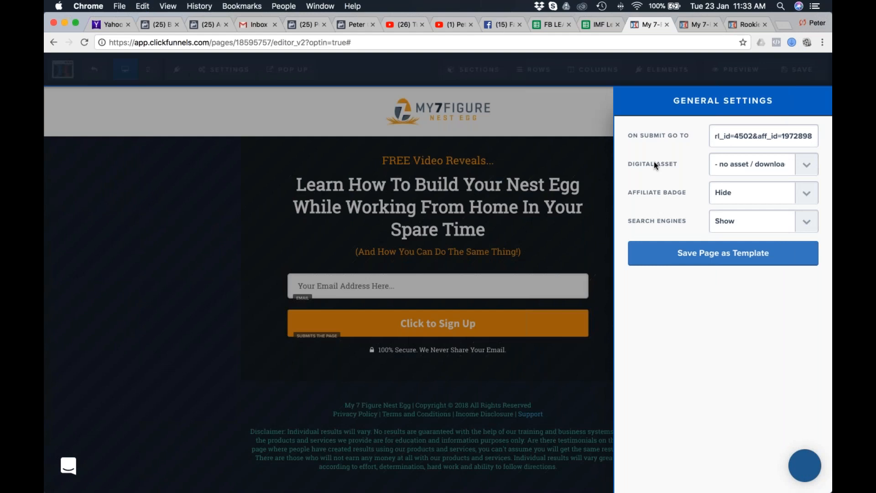
pyautogui.click(691, 195)
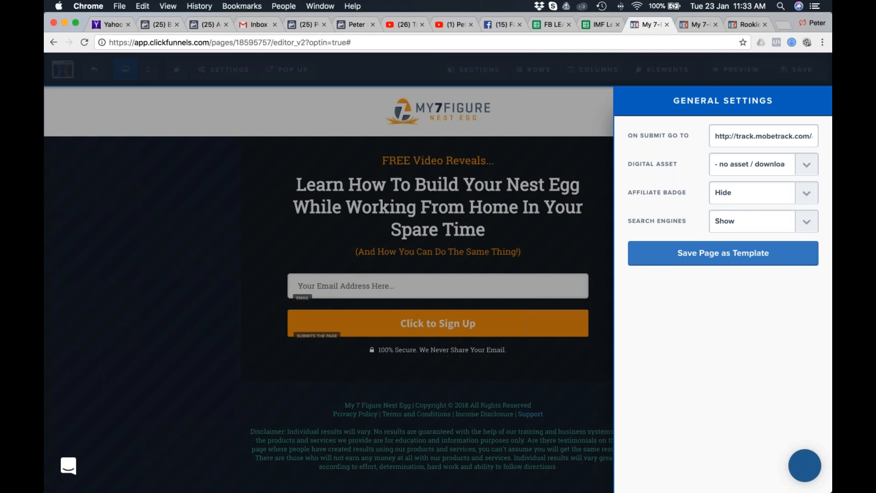
pyautogui.click(555, 117)
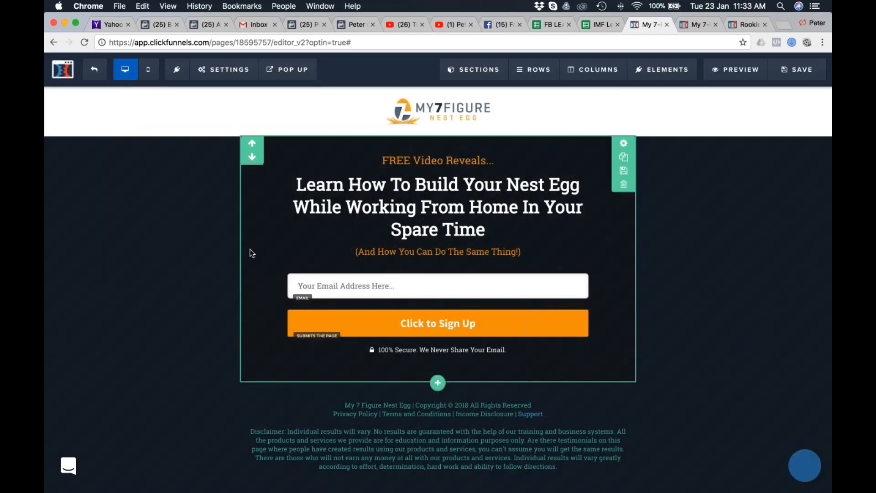
pyautogui.click(810, 68)
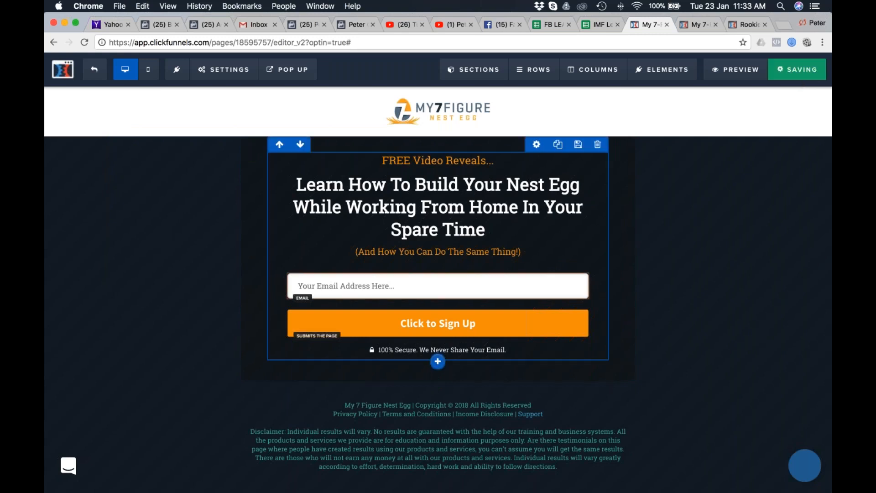
# Check the opt-in preview, close the logo image page in Safari and view the My 7-Figure Nest Egg sales page.
pyautogui.click(694, 26)
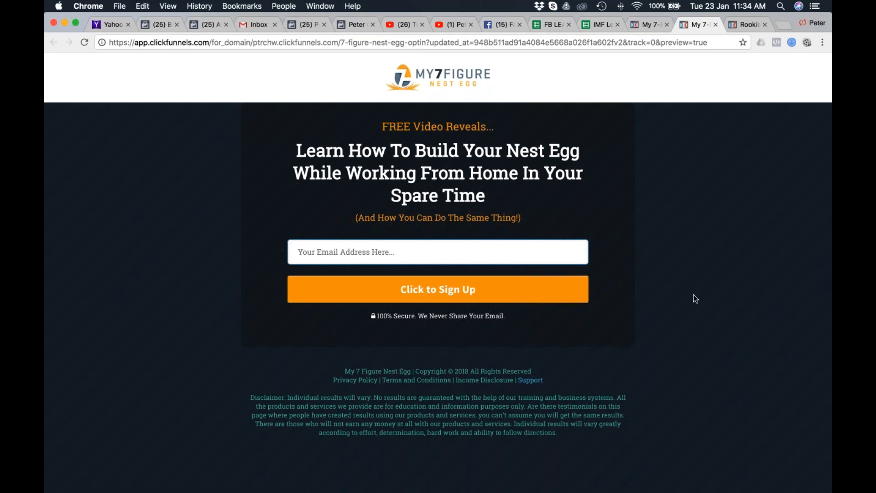
pyautogui.press('super+Tab')
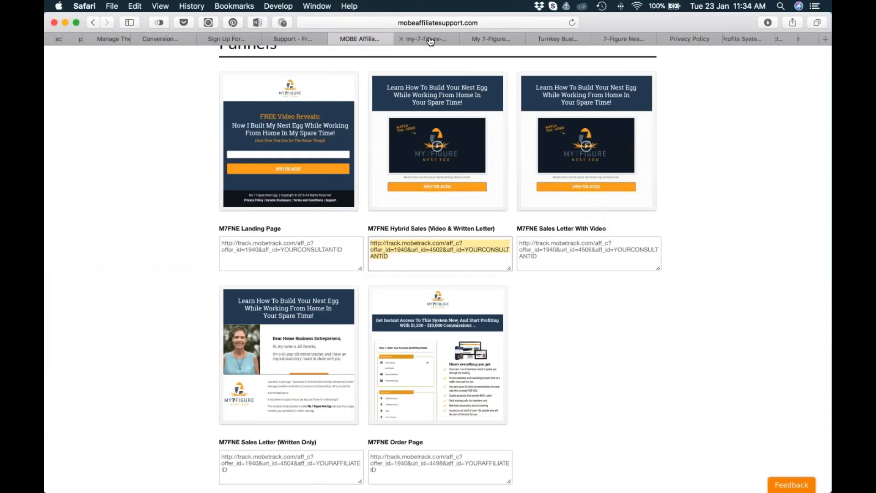
pyautogui.click(429, 40)
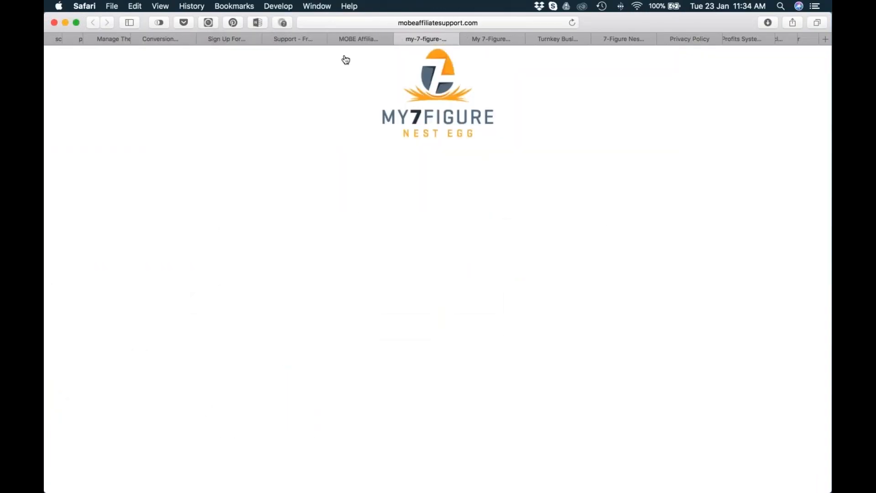
pyautogui.press('super+w')
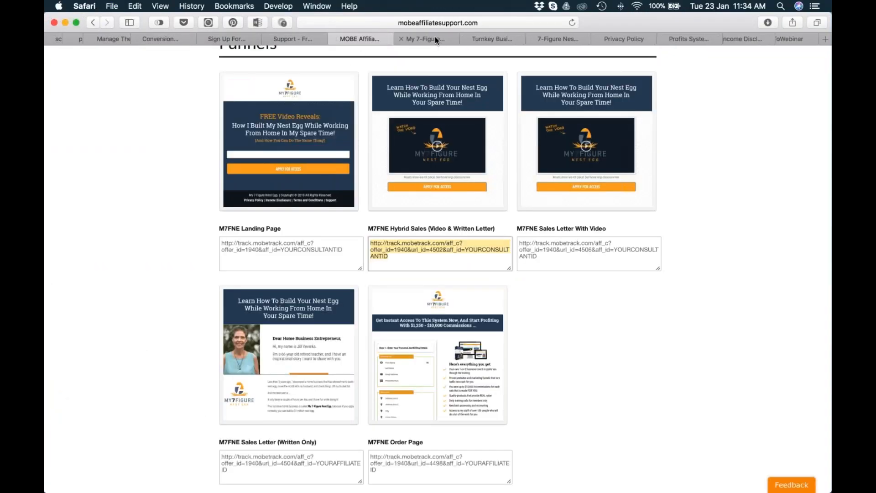
pyautogui.click(436, 40)
pyautogui.scroll(15, 438, 274)
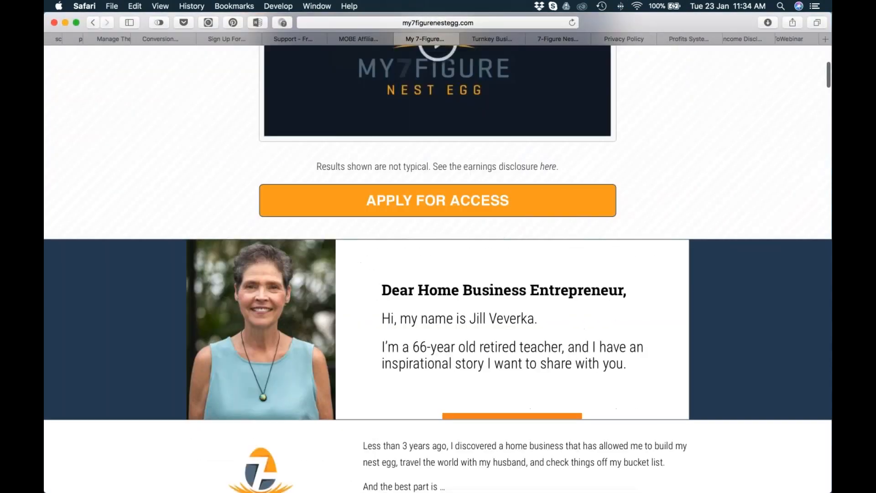
# Skim the My 7-Figure Nest Egg sales page, switch to Chrome and exit the opt-in page editor to the funnel steps overview.
pyautogui.scroll(5, 475, 196)
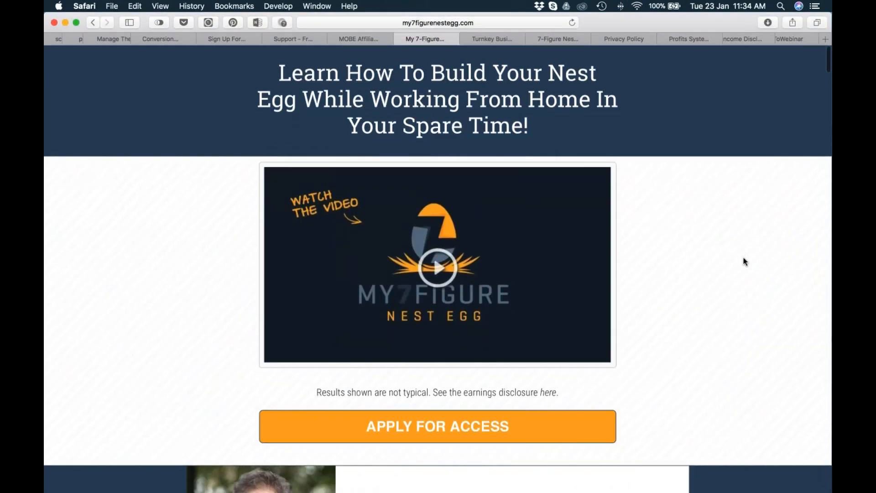
pyautogui.scroll(-15, 685, 290)
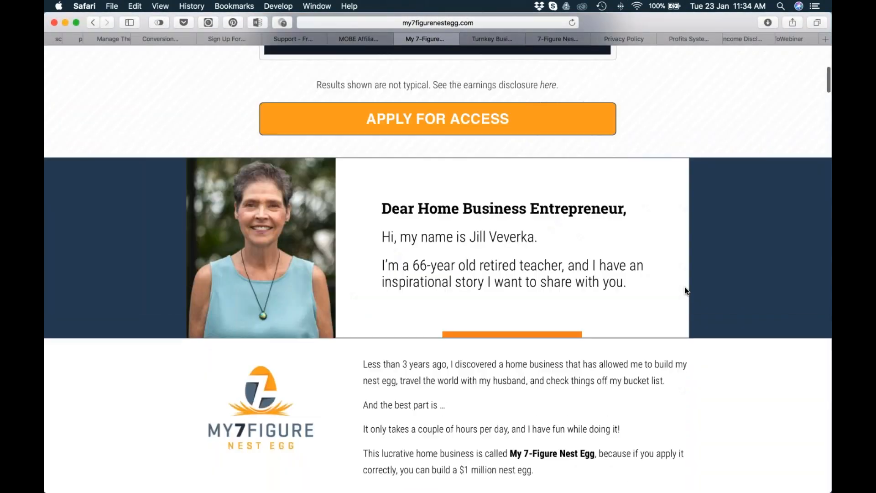
pyautogui.scroll(15, 684, 289)
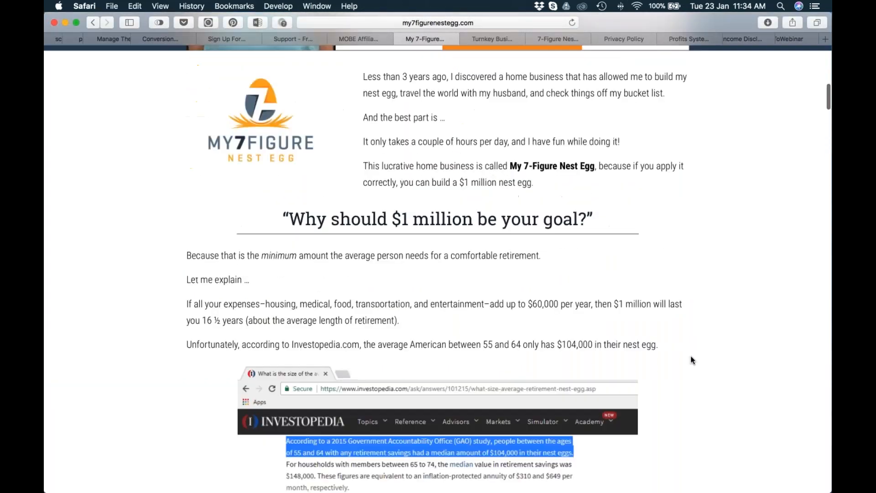
pyautogui.press('super+Tab')
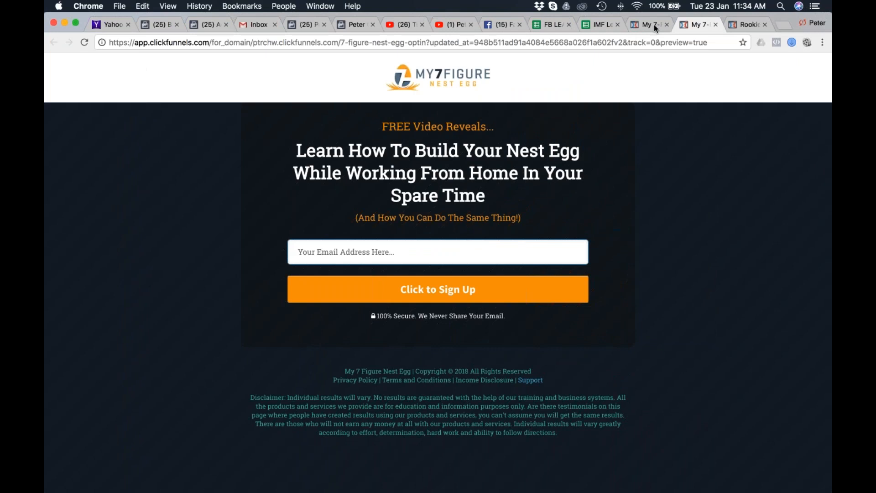
pyautogui.click(648, 23)
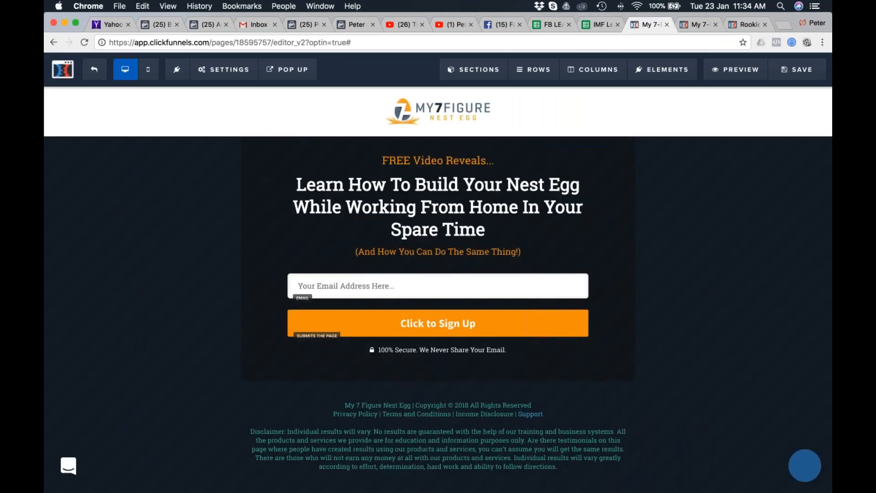
pyautogui.click(96, 69)
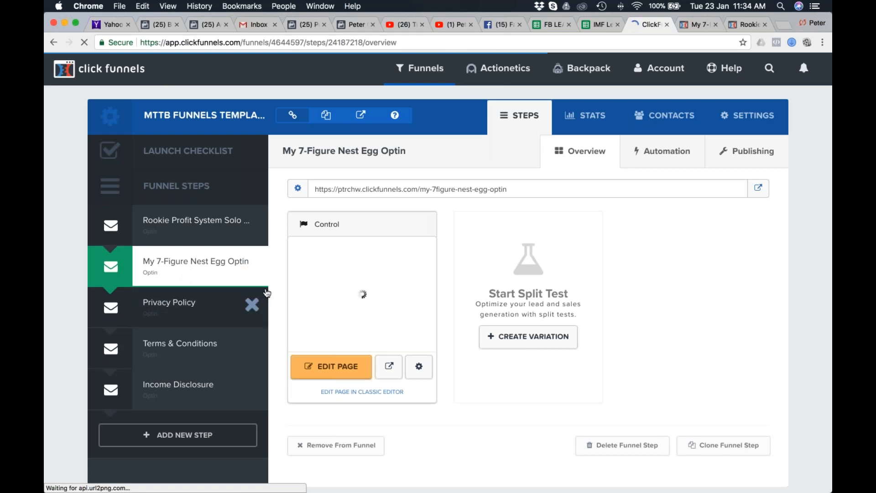
# Switch to Safari and view the reference My 7-Figure Nest Egg opt-in page and its Thank You page.
pyautogui.press('super+Tab')
pyautogui.click(153, 250)
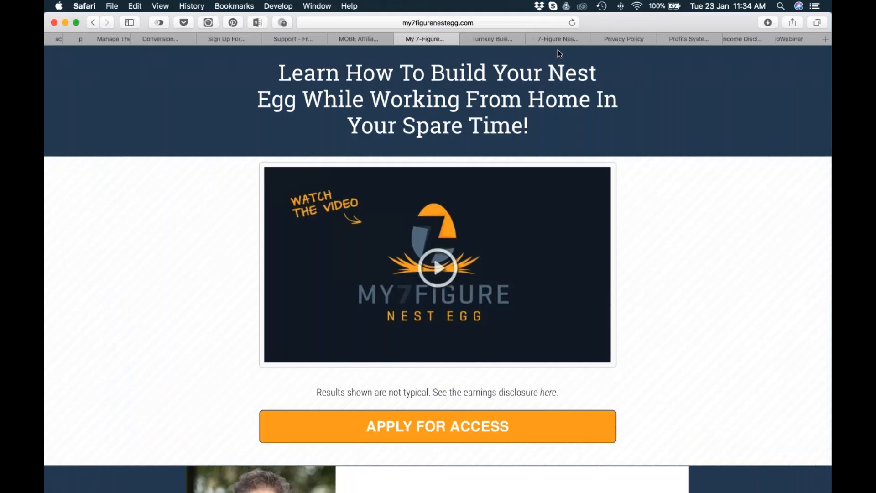
pyautogui.click(500, 37)
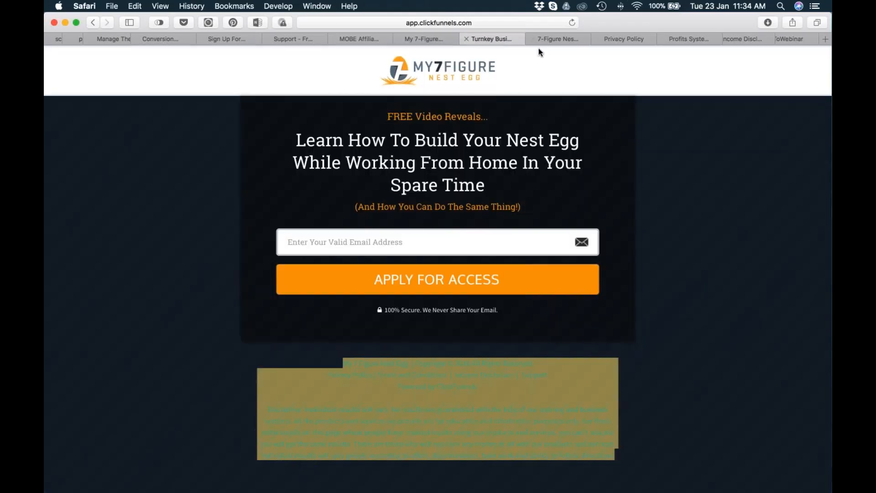
pyautogui.click(563, 39)
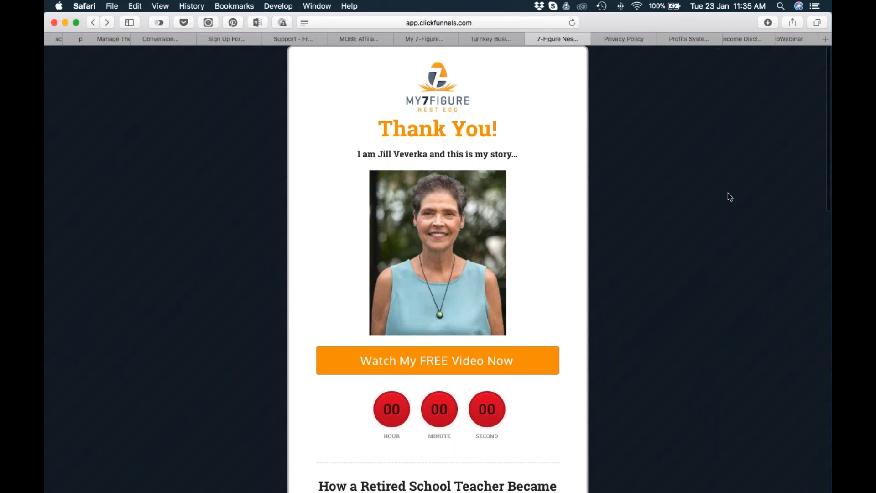
# Skim the headline, video and benefits sections of the My 7-Figure Nest Egg sales page.
pyautogui.scroll(-3, 361, 76)
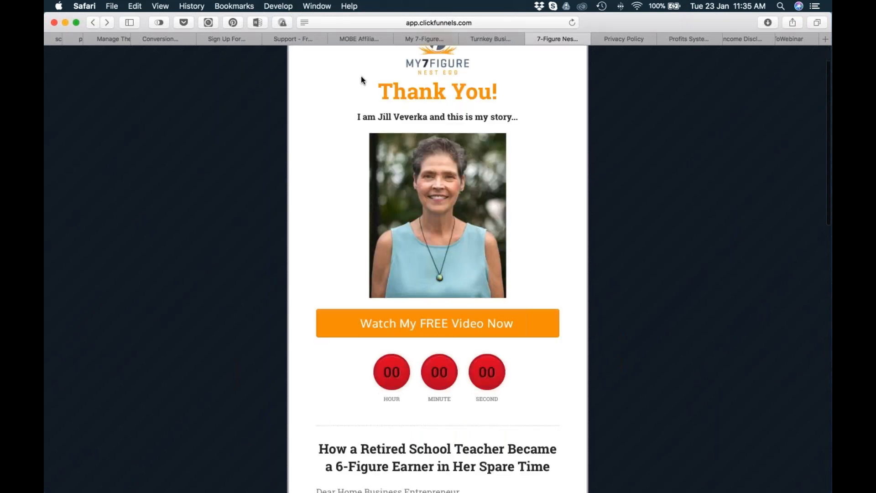
pyautogui.click(425, 39)
pyautogui.scroll(-15, 684, 296)
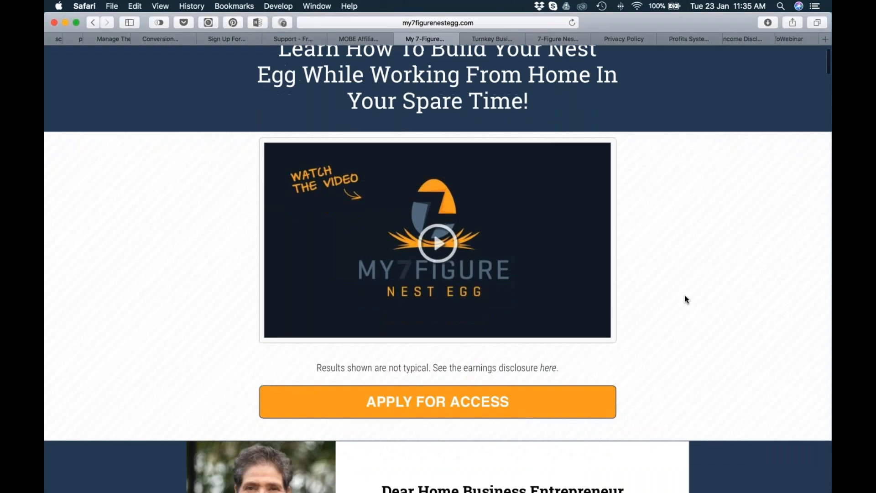
pyautogui.scroll(-15, 684, 297)
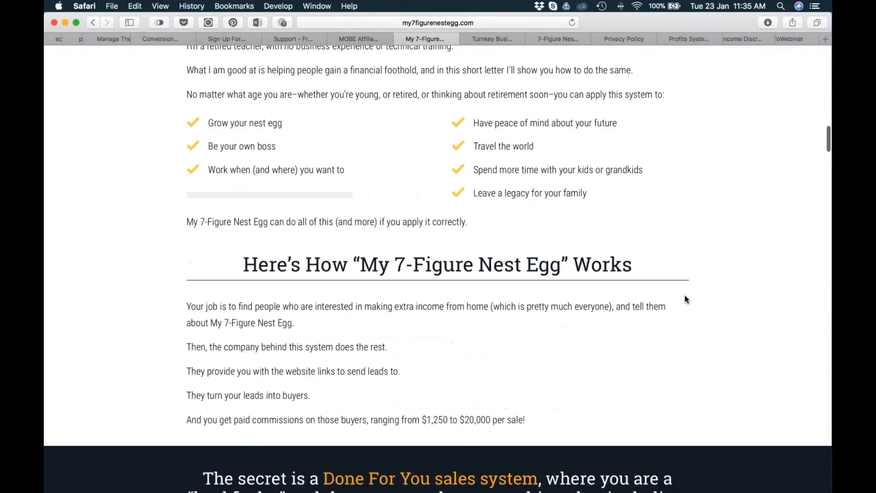
pyautogui.scroll(12, 684, 296)
pyautogui.scroll(10, 684, 299)
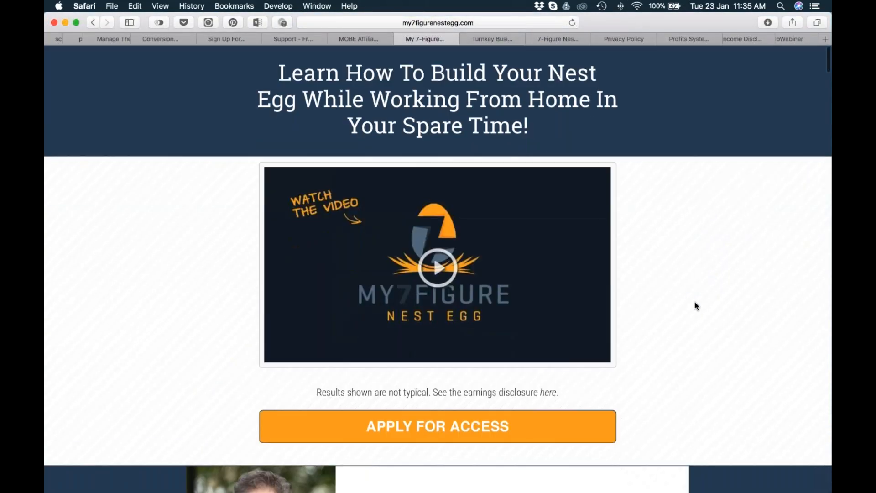
pyautogui.scroll(4, 621, 155)
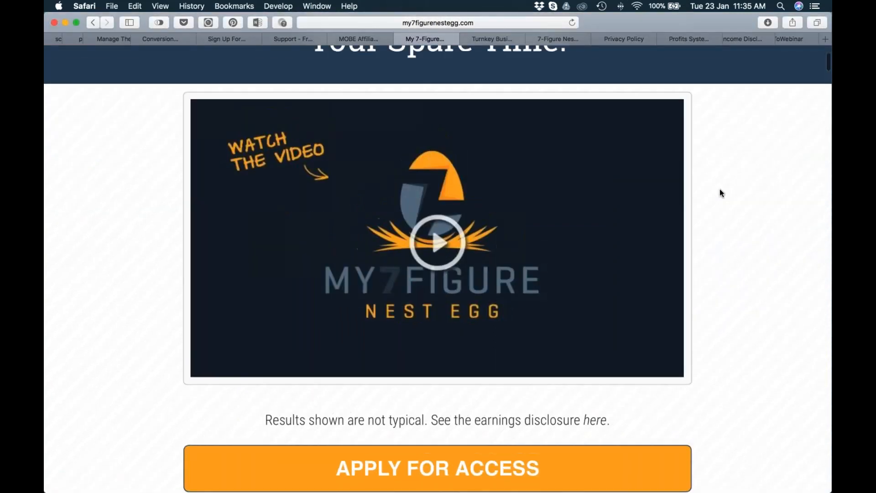
pyautogui.press('super+0')
pyautogui.scroll(-1, 762, 196)
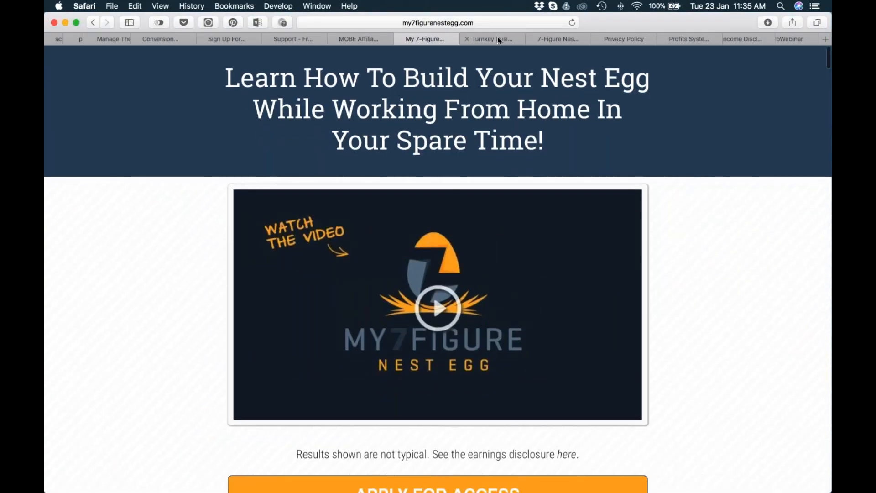
# Return to the reference Thank You page and examine its photo, video button, countdown timer, story letter and footer.
pyautogui.click(497, 37)
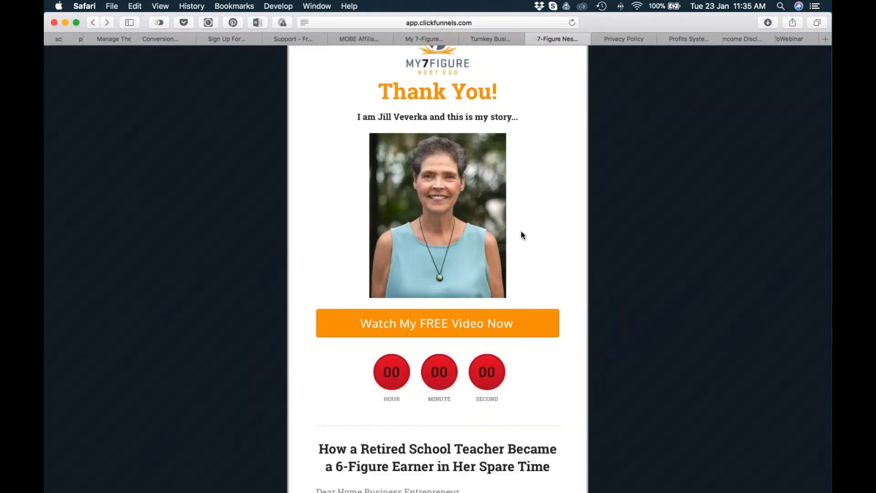
pyautogui.scroll(2, 563, 238)
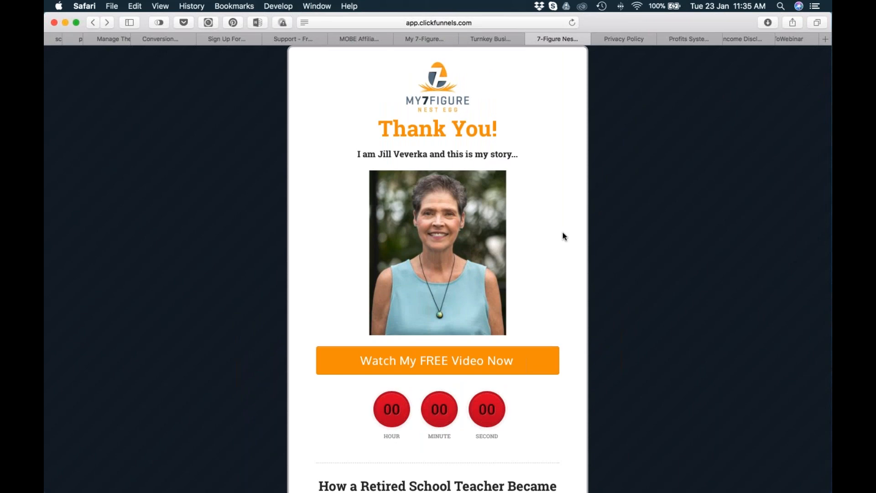
pyautogui.scroll(-12, 548, 270)
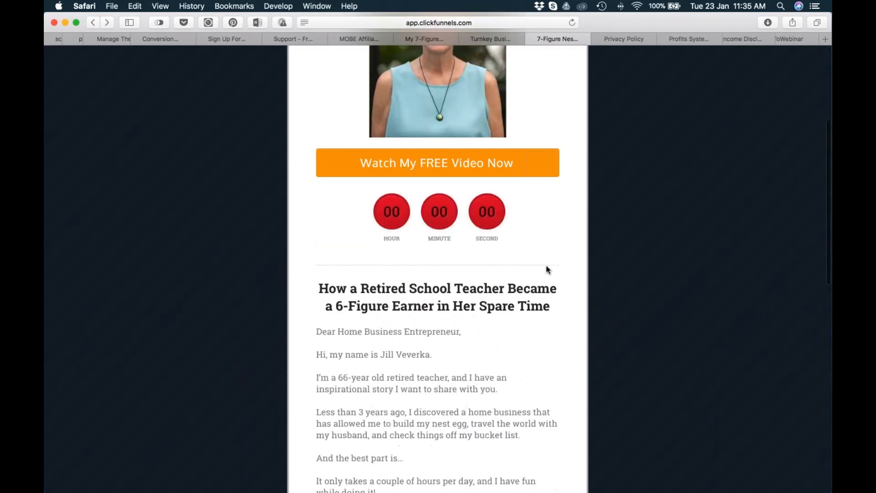
pyautogui.scroll(-5, 548, 269)
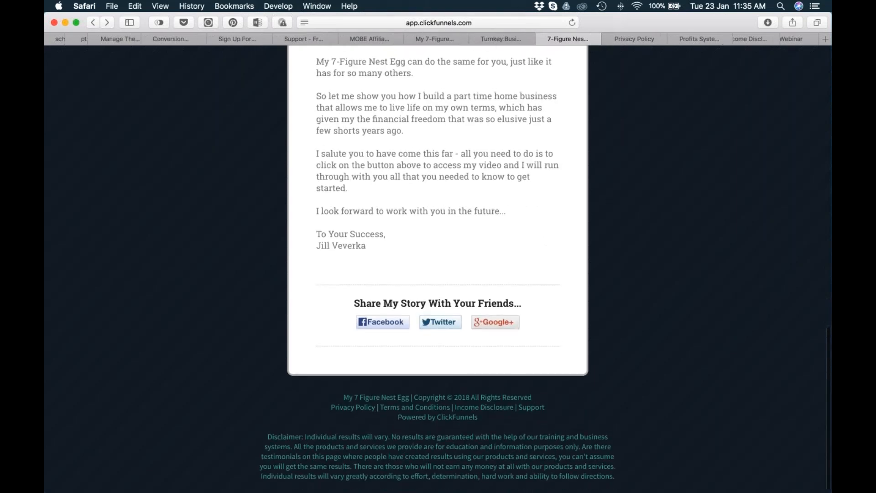
pyautogui.scroll(5, 438, 269)
pyautogui.scroll(6, 437, 269)
pyautogui.scroll(-3, 438, 270)
pyautogui.scroll(-2, 438, 269)
pyautogui.moveTo(316, 120); pyautogui.dragTo(527, 391)
pyautogui.scroll(-1, 525, 388)
pyautogui.scroll(3, 420, 330)
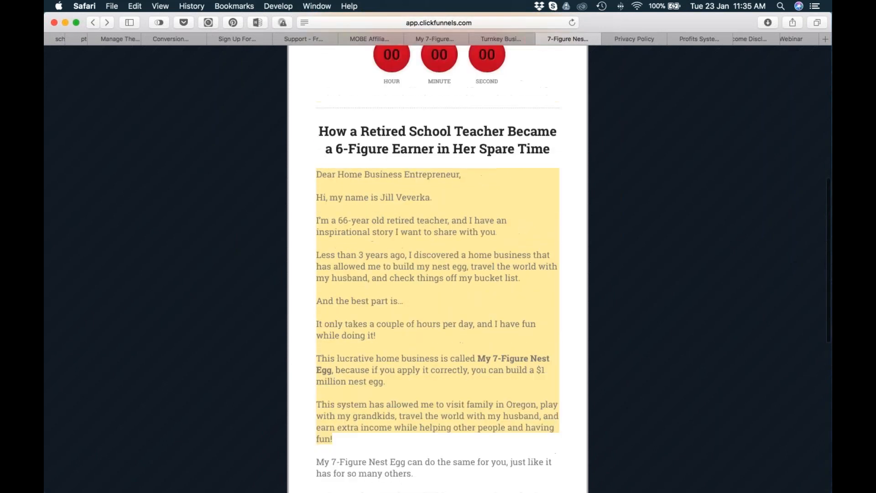
pyautogui.scroll(10, 452, 171)
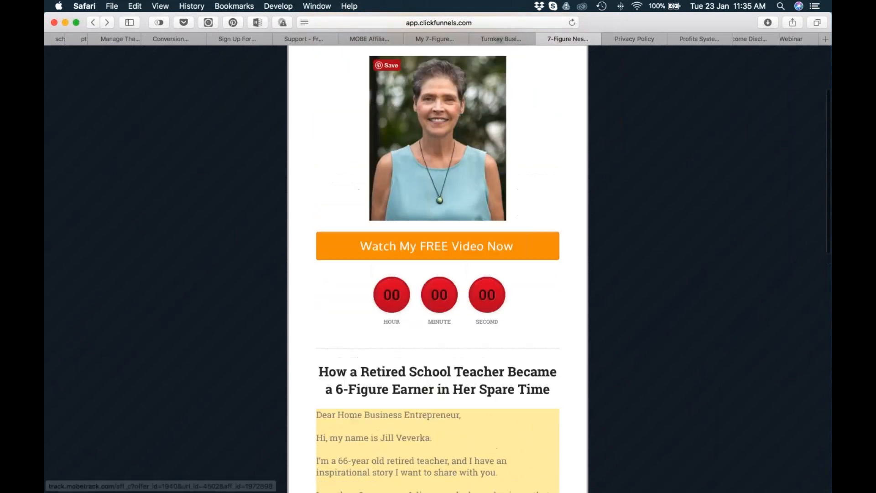
pyautogui.scroll(2, 452, 171)
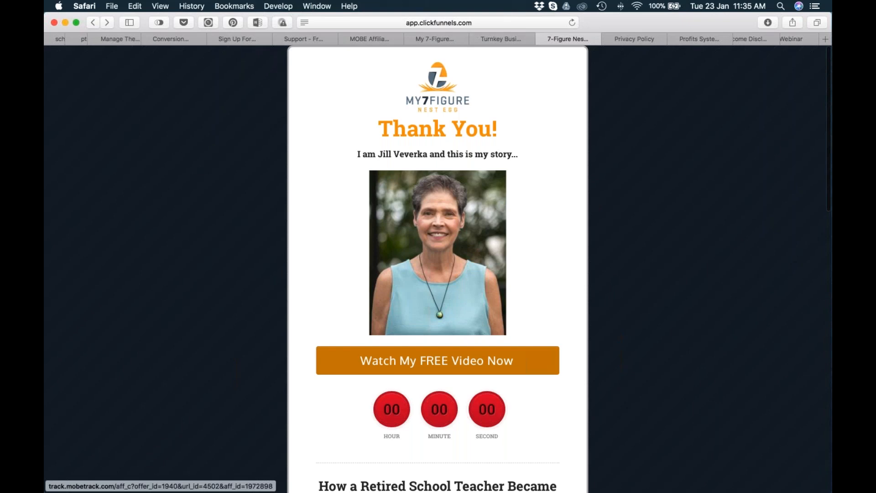
# View the reference opt-in page, then examine the video button and countdown area of the Thank You page.
pyautogui.click(499, 40)
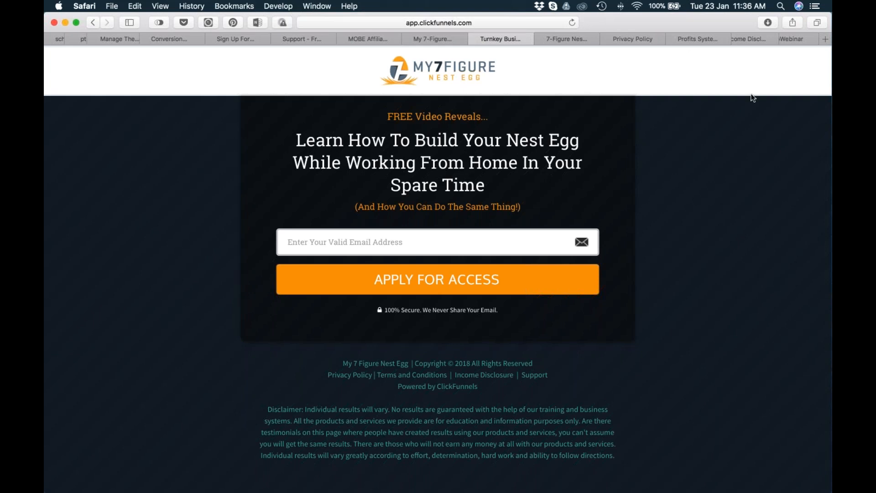
pyautogui.click(558, 39)
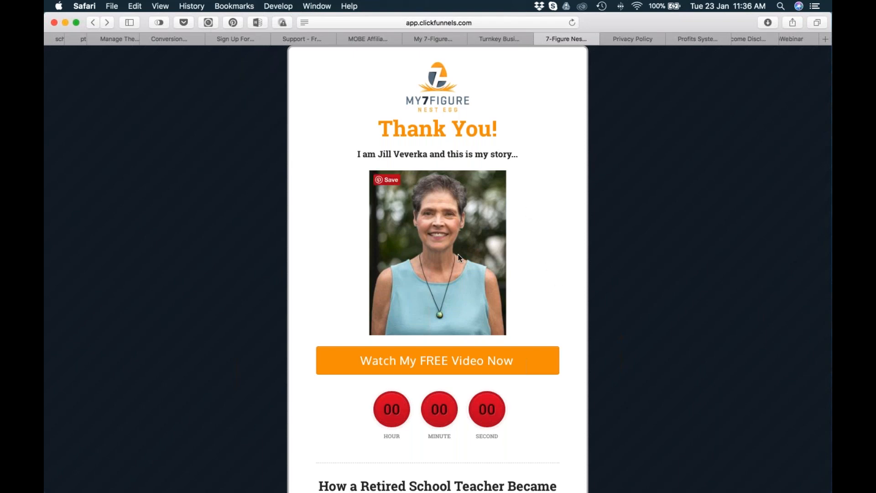
pyautogui.scroll(-6, 540, 297)
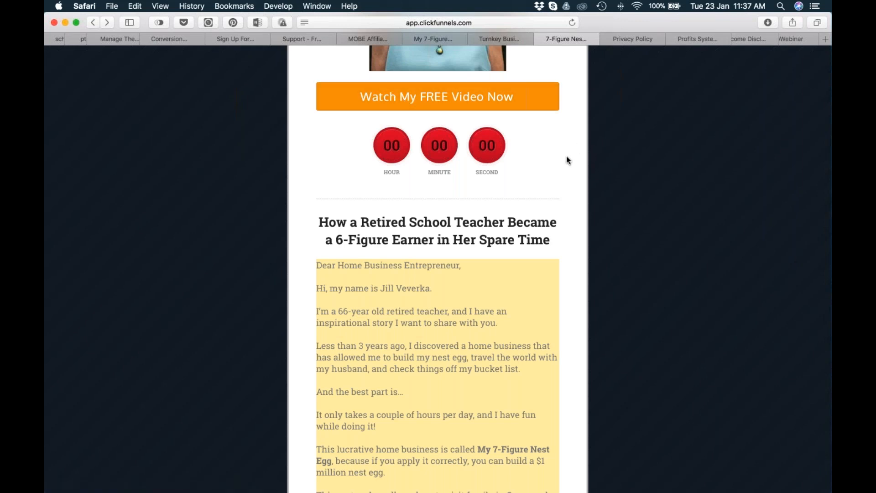
pyautogui.scroll(3, 565, 156)
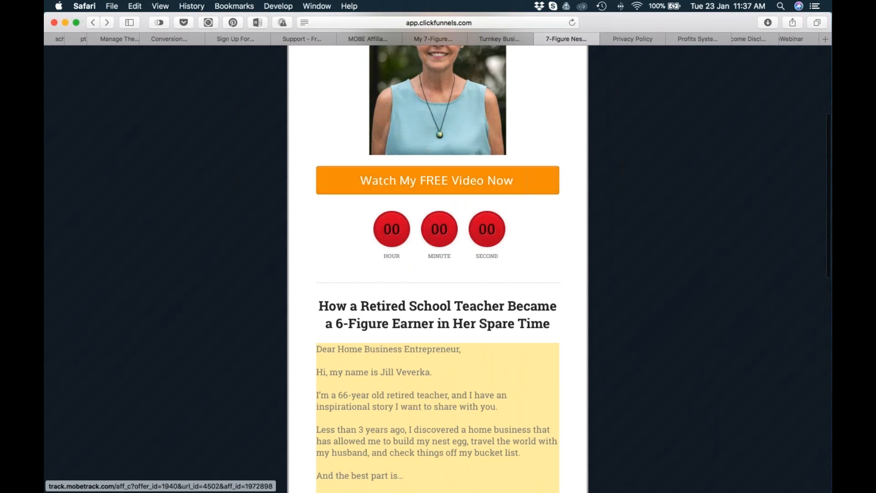
# Compare the My 7-Figure Nest Egg sales page with the reference opt-in page and Thank You page.
pyautogui.click(500, 37)
pyautogui.click(435, 39)
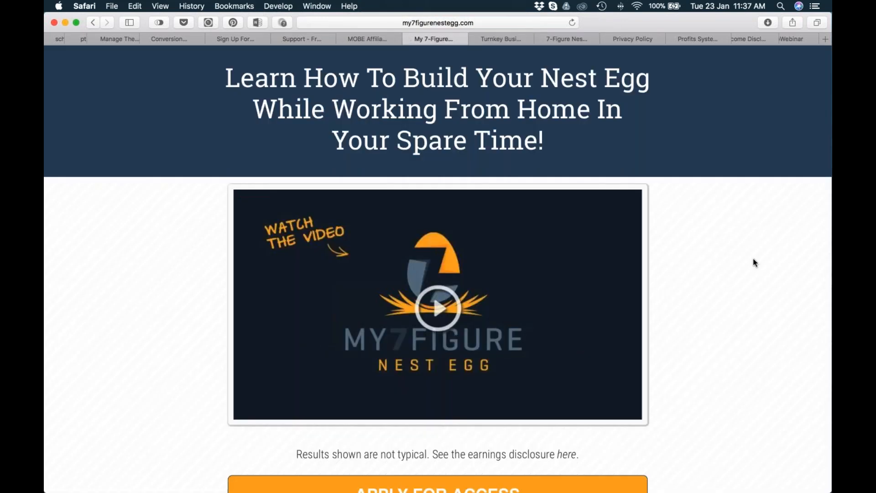
pyautogui.click(531, 36)
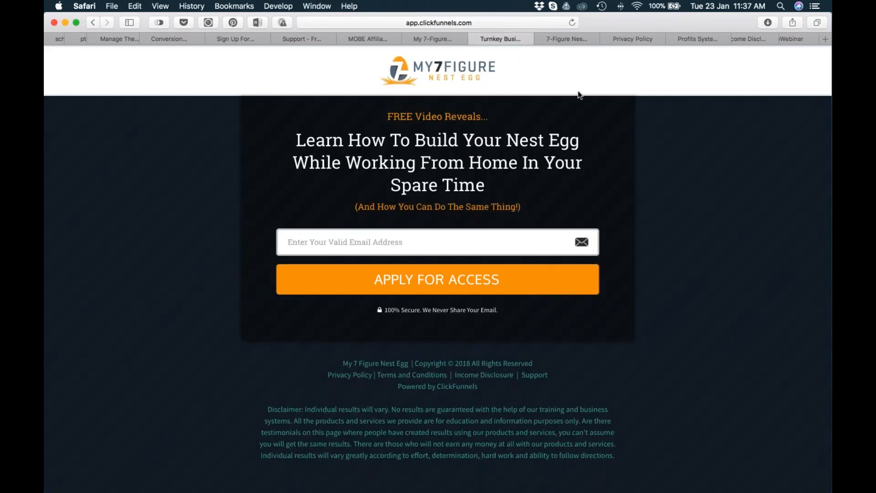
pyautogui.click(571, 38)
pyautogui.scroll(4, 479, 160)
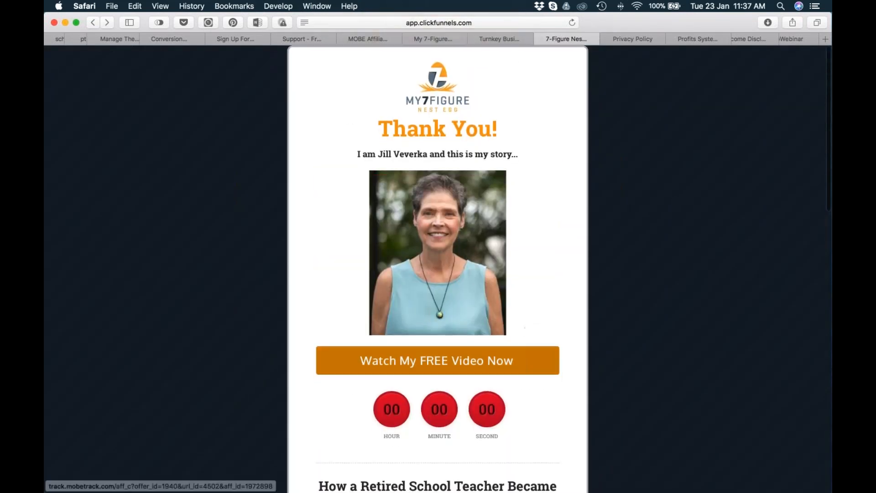
# Examine the Thank You page down to its Share My Story With Your Friends section and return to its beginning.
pyautogui.scroll(-3, 572, 345)
pyautogui.scroll(-10, 571, 346)
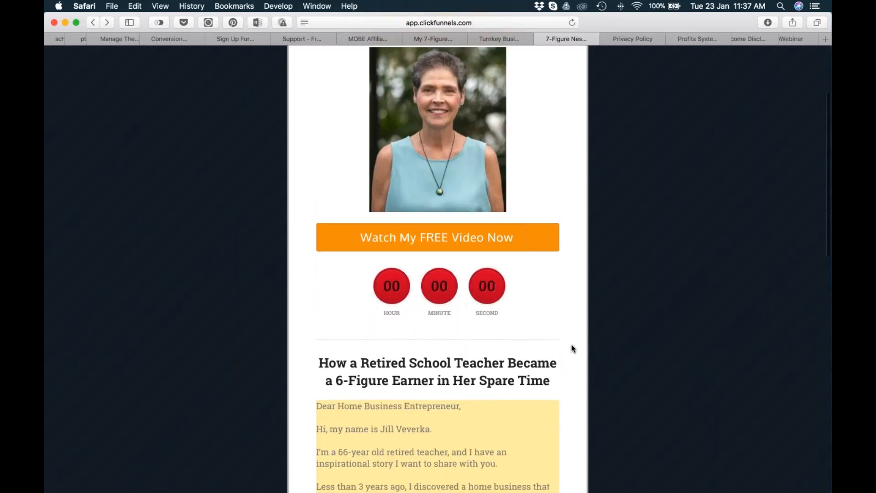
pyautogui.scroll(-5, 571, 345)
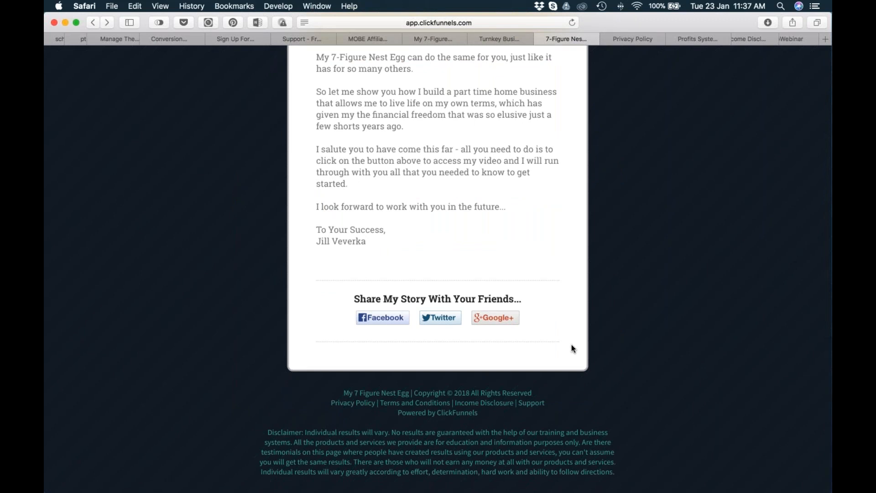
pyautogui.moveTo(432, 331); pyautogui.dragTo(284, 285)
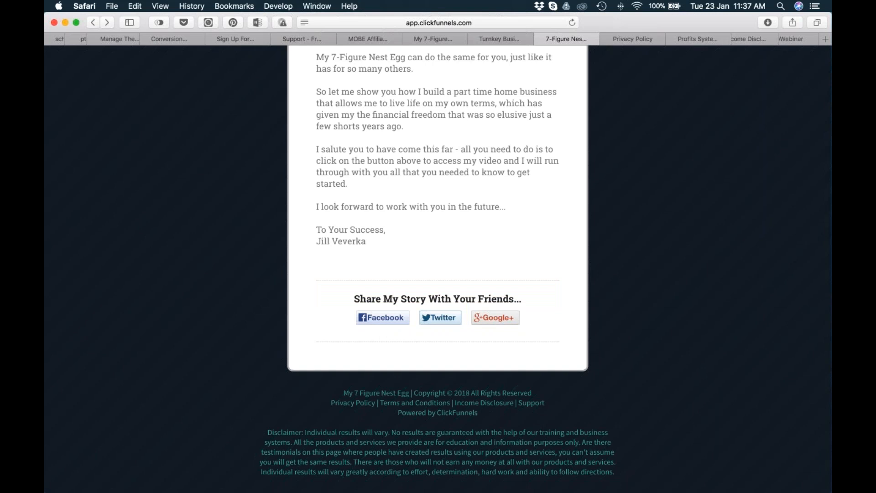
pyautogui.scroll(15, 438, 205)
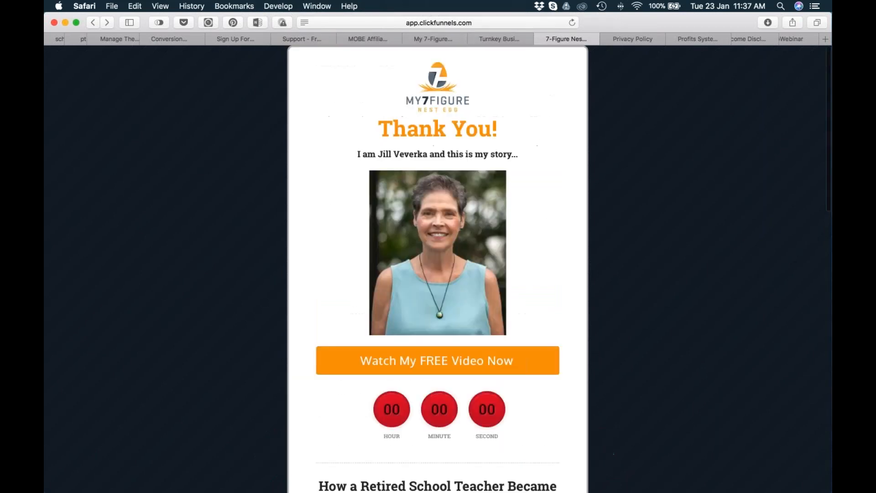
# Check the opt-in page, reread the Thank You page's story letter, and highlight its footer links and disclaimer before clearing the selection.
pyautogui.click(501, 39)
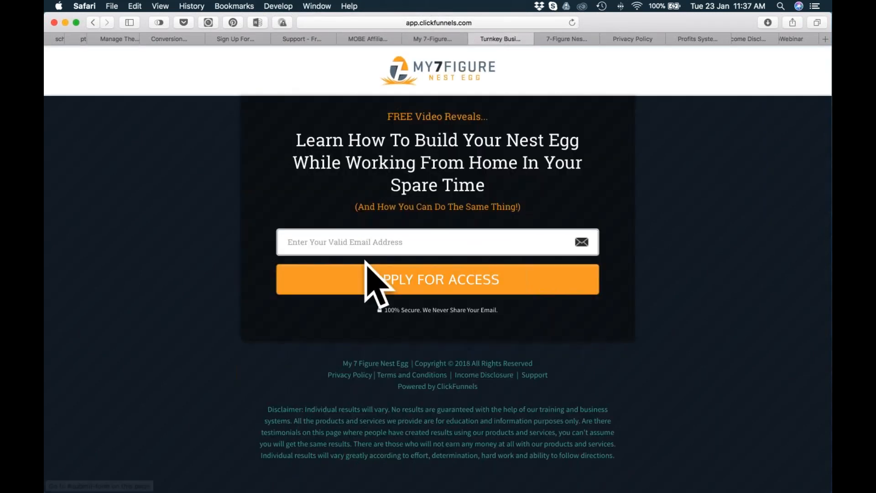
pyautogui.click(559, 38)
pyautogui.scroll(-8, 438, 274)
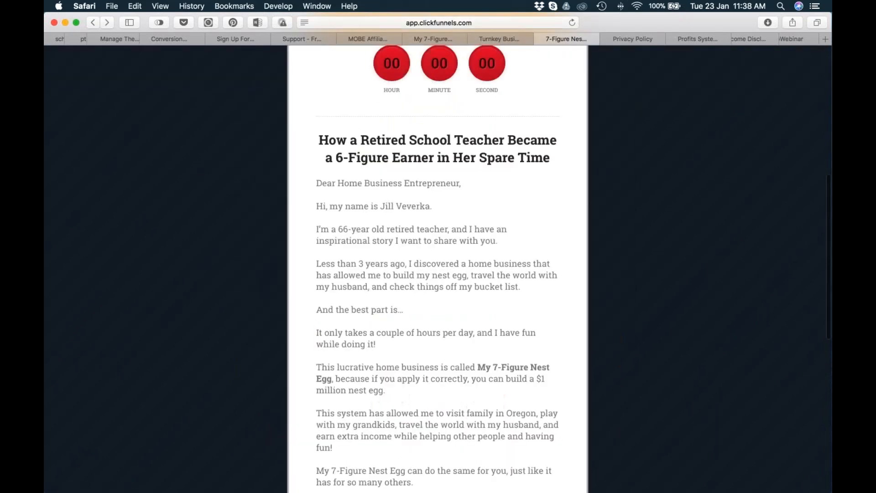
pyautogui.scroll(-10, 438, 274)
pyautogui.scroll(12, 524, 201)
pyautogui.scroll(5, 437, 268)
pyautogui.scroll(-1, 437, 268)
pyautogui.scroll(-10, 437, 268)
pyautogui.scroll(-10, 437, 268)
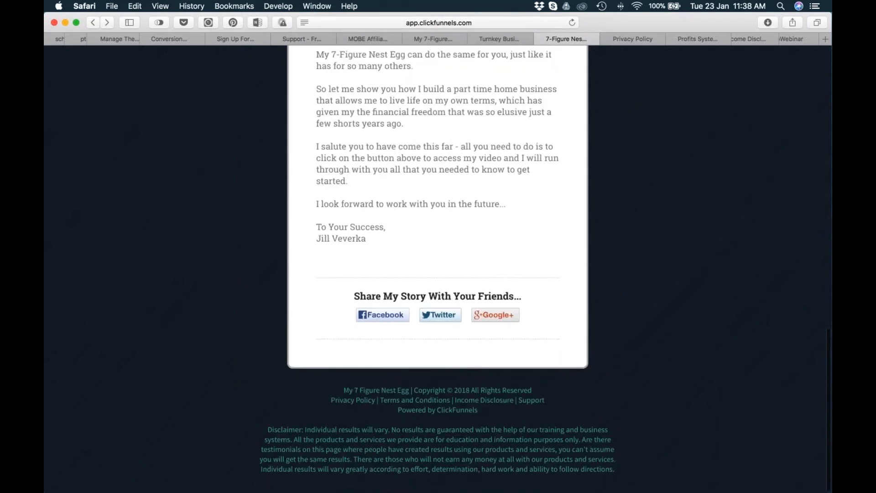
pyautogui.moveTo(343, 393); pyautogui.dragTo(616, 462)
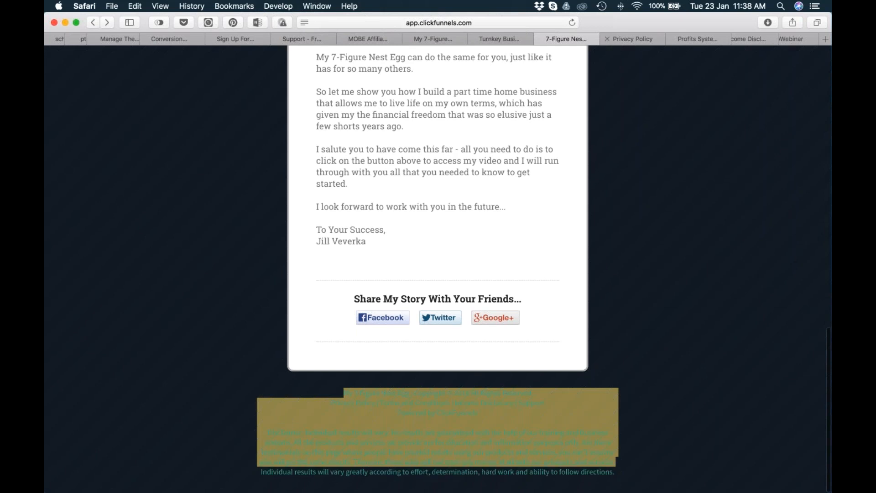
pyautogui.click(645, 124)
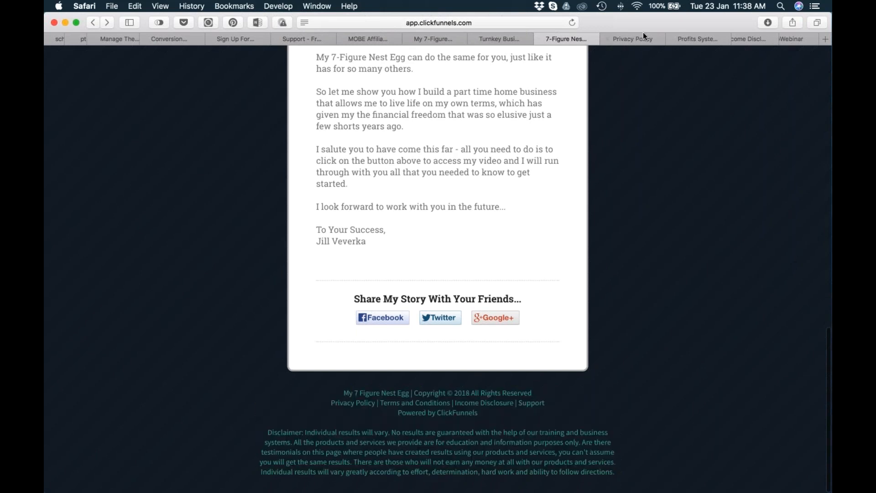
# View the reference Privacy Policy, Terms and Conditions and Income Disclosure pages, then return to the sales page.
pyautogui.click(637, 39)
pyautogui.click(703, 39)
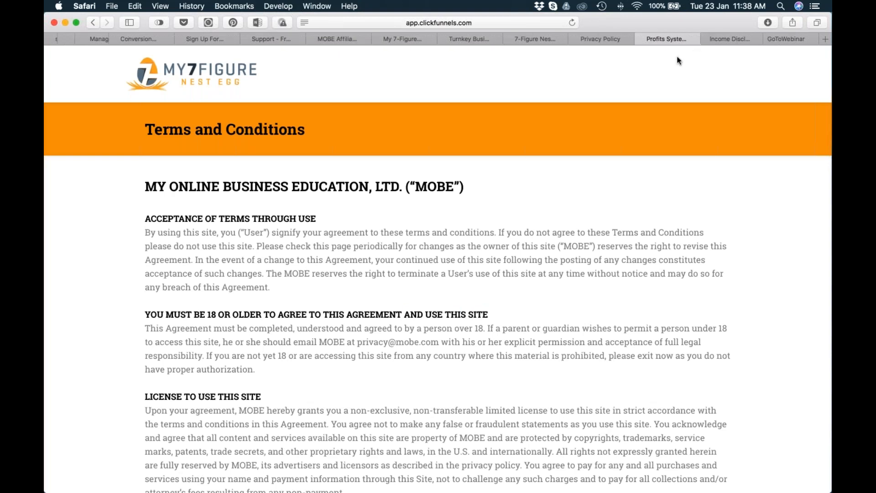
pyautogui.click(593, 39)
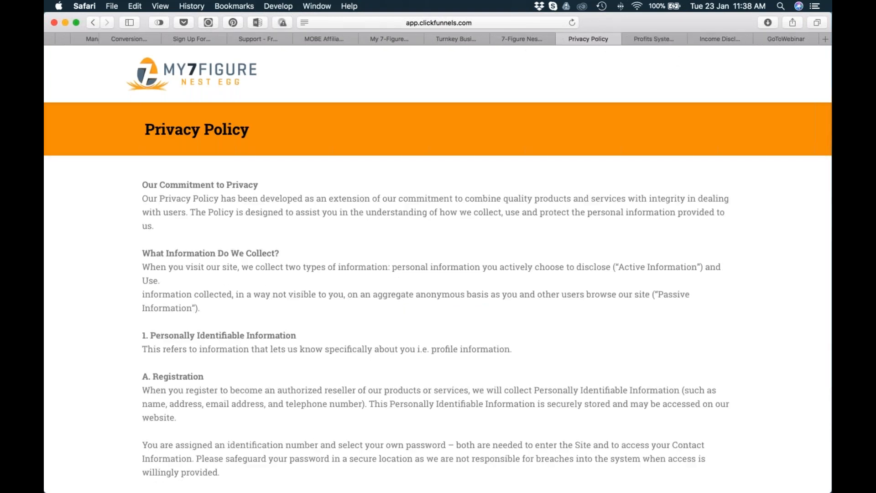
pyautogui.press('super+Tab')
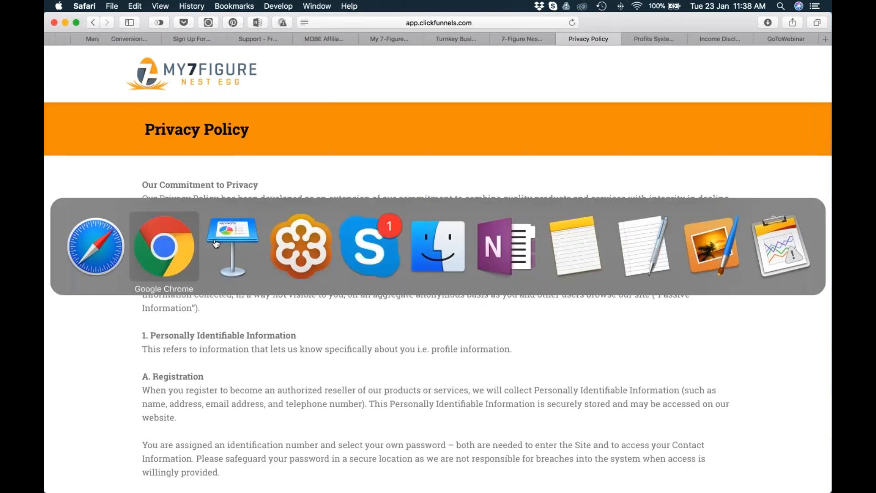
pyautogui.click(97, 246)
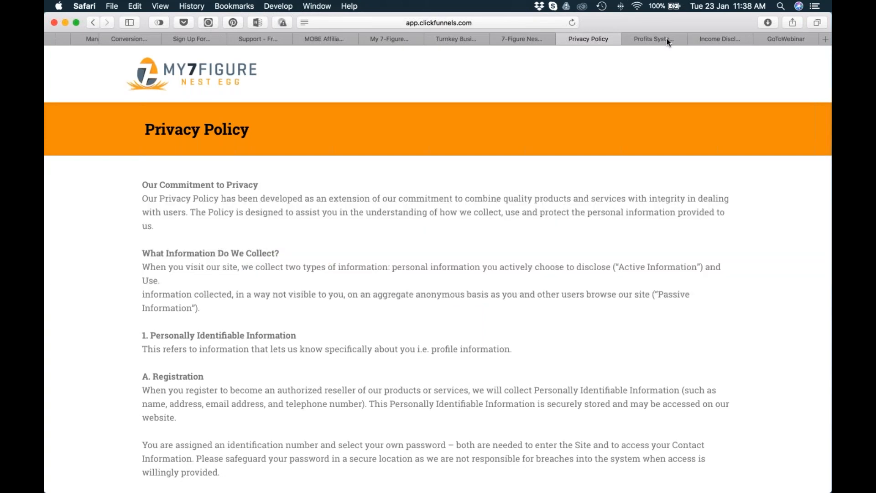
pyautogui.click(666, 41)
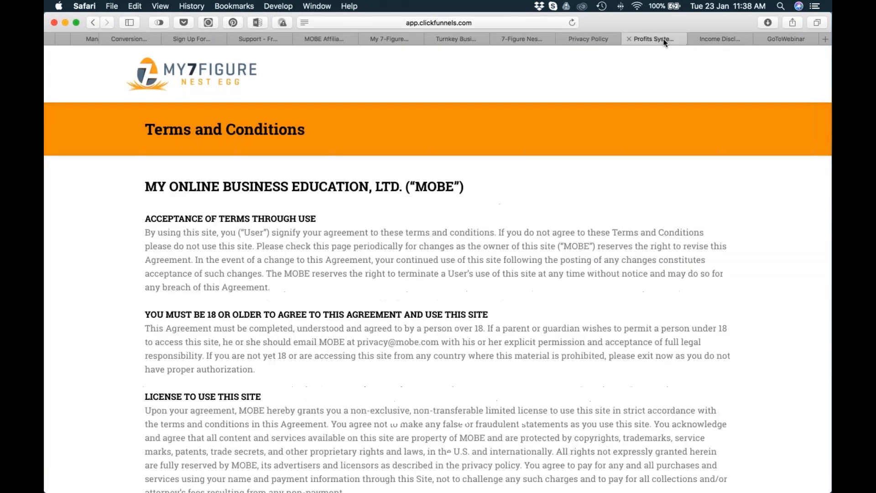
pyautogui.click(721, 39)
pyautogui.click(588, 38)
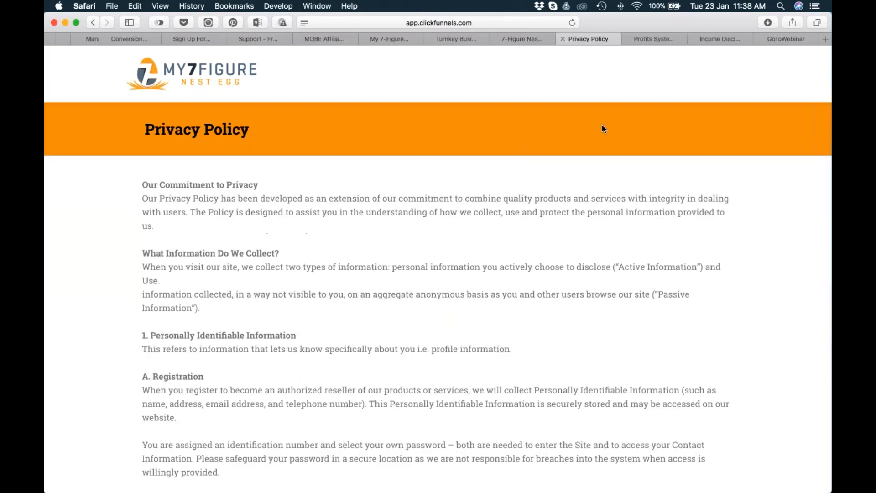
pyautogui.click(389, 38)
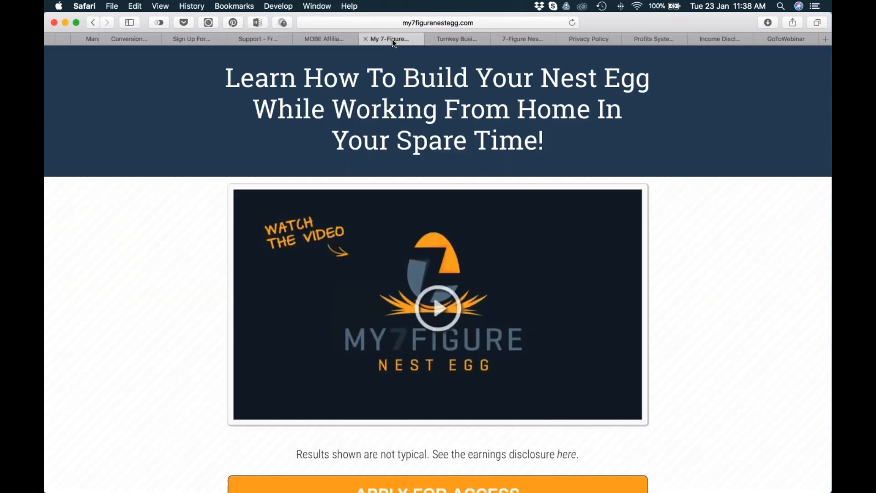
# Open the sales page's footer Privacy Policy link in a new tab, go through the policy and select its full web address.
pyautogui.scroll(-10, 438, 264)
pyautogui.scroll(-20, 263, 223)
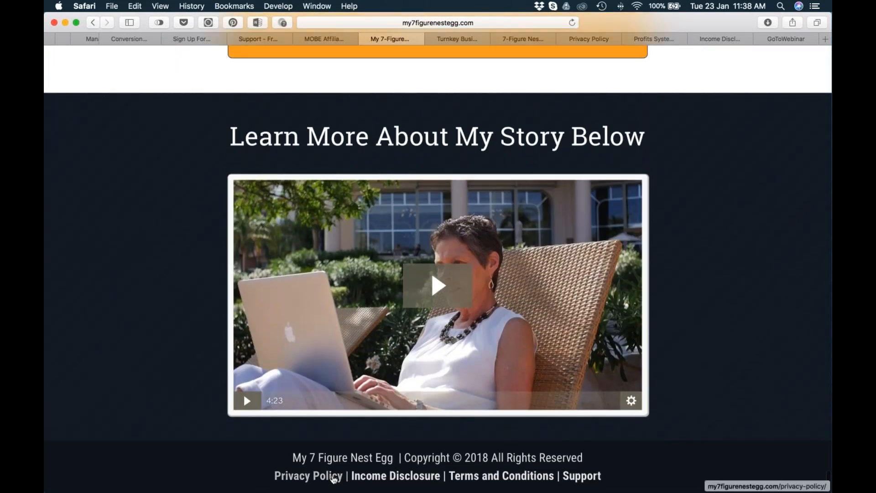
pyautogui.rightClick(328, 479)
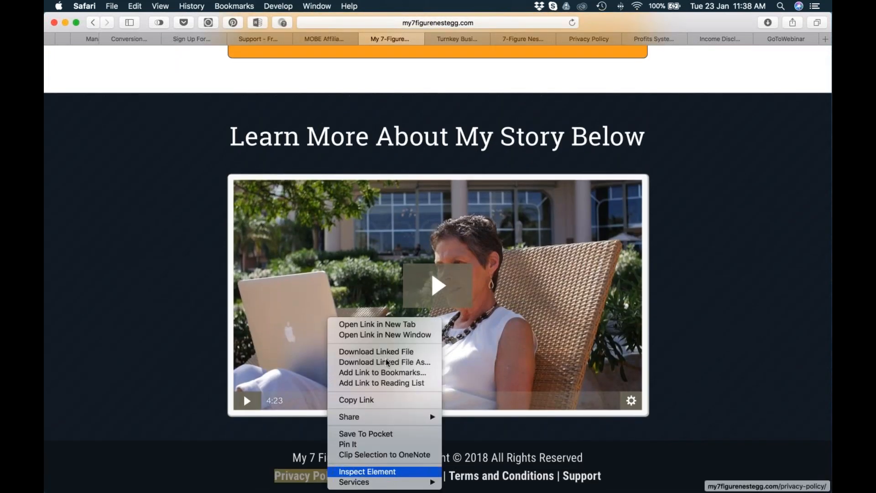
pyautogui.click(355, 327)
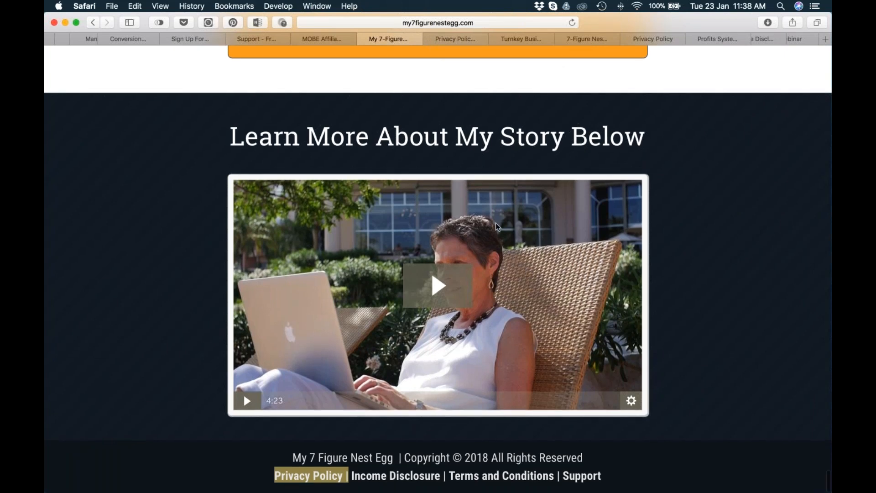
pyautogui.click(451, 41)
pyautogui.scroll(-20, 437, 269)
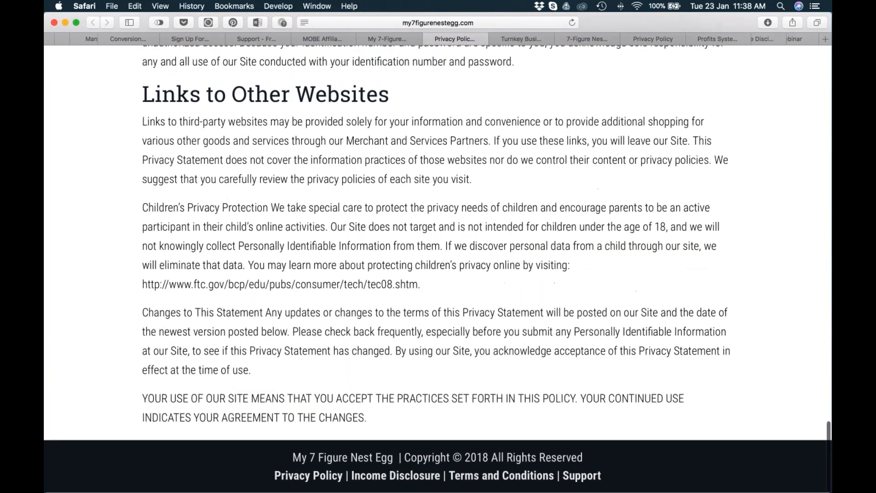
pyautogui.click(502, 21)
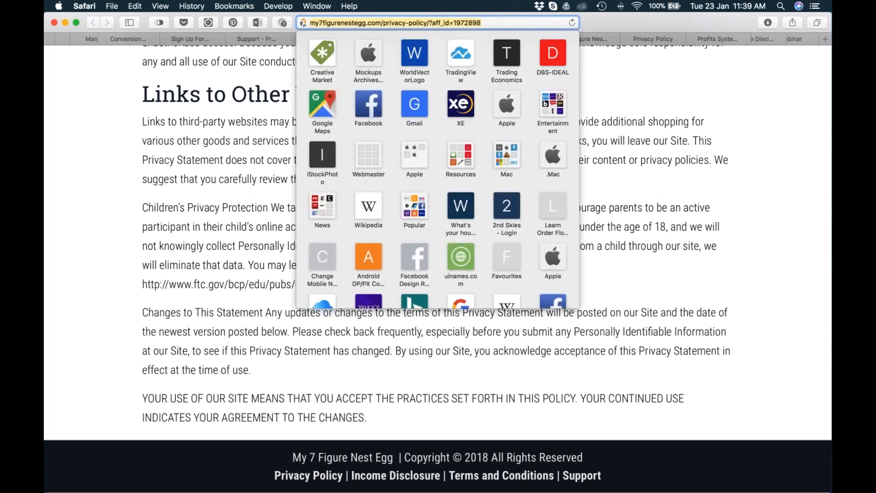
# Switch to Chrome, check the My 7-Figure Nest Egg opt-in preview, and open the Optin step's page for editing.
pyautogui.press('super+Tab')
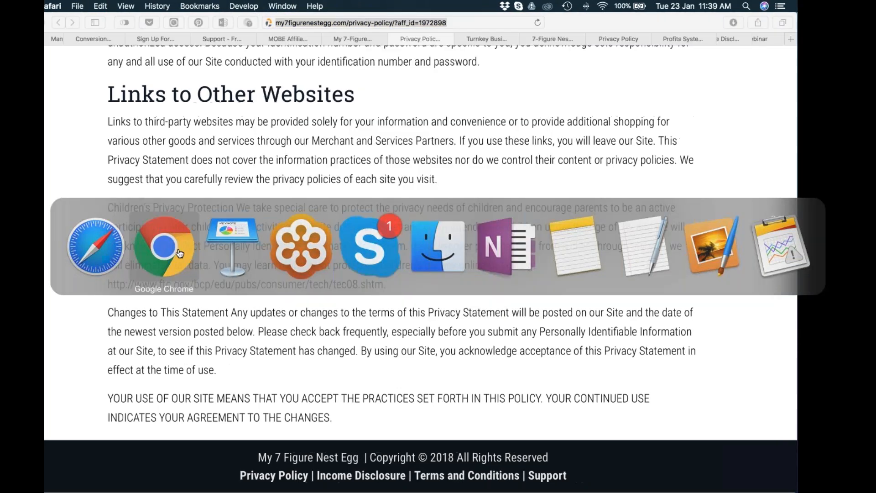
pyautogui.click(179, 254)
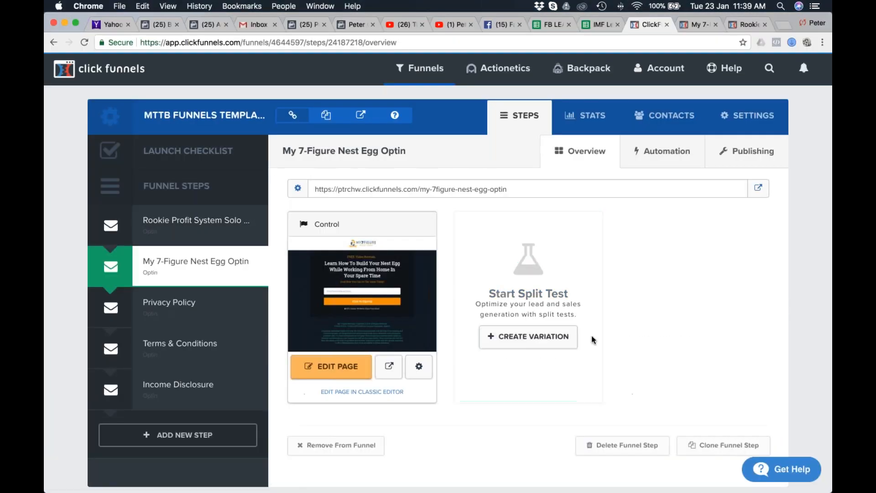
pyautogui.click(697, 24)
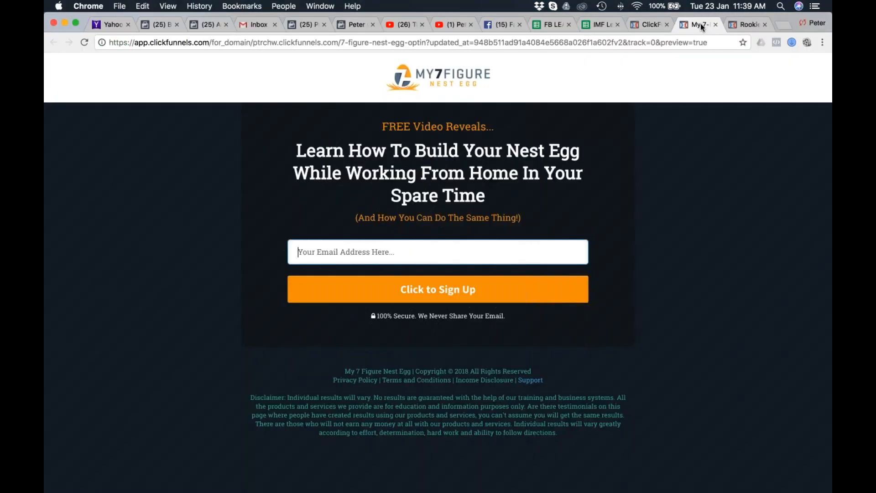
pyautogui.click(644, 23)
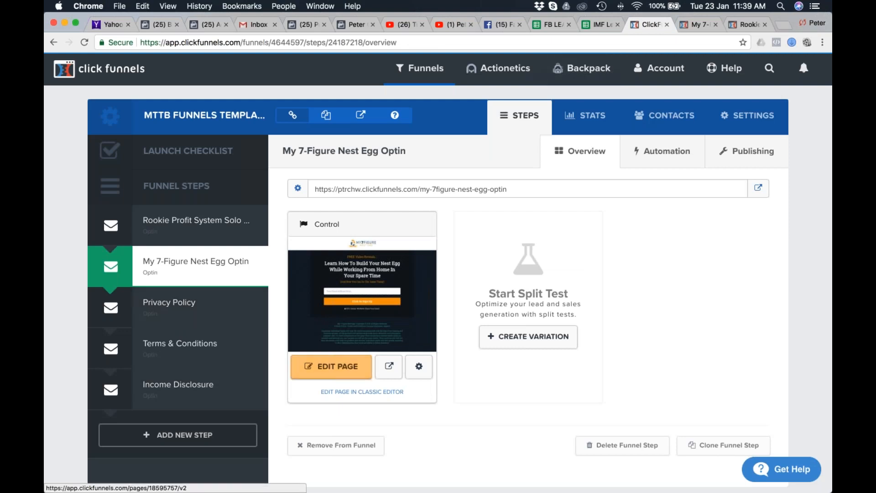
pyautogui.click(331, 366)
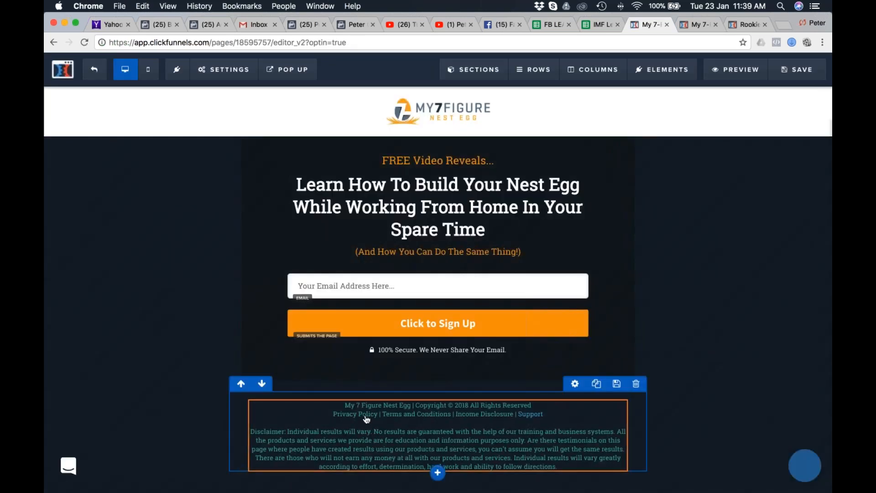
# Link the Privacy Policy text in the opt-in page's footer to the copied my7figurenestegg.com privacy policy address, set to open in a new window.
pyautogui.doubleClick(364, 418)
pyautogui.moveTo(326, 413); pyautogui.dragTo(370, 413)
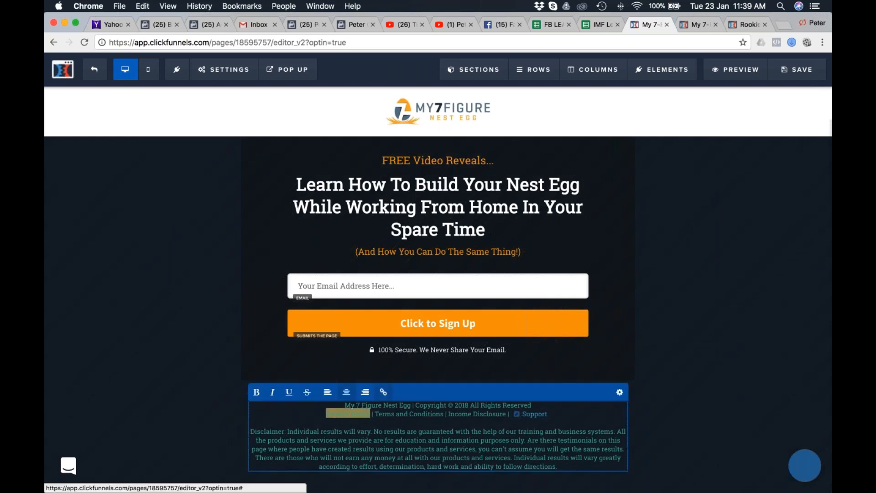
pyautogui.click(383, 392)
pyautogui.doubleClick(327, 392)
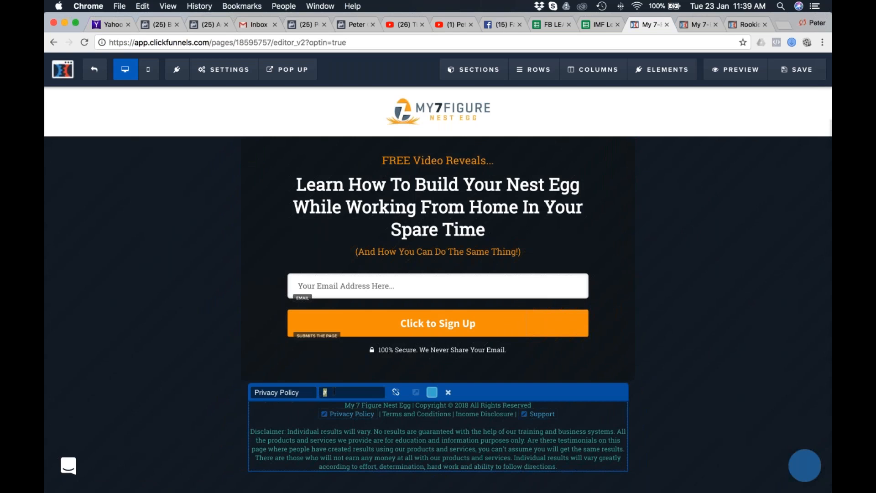
pyautogui.press('super+v')
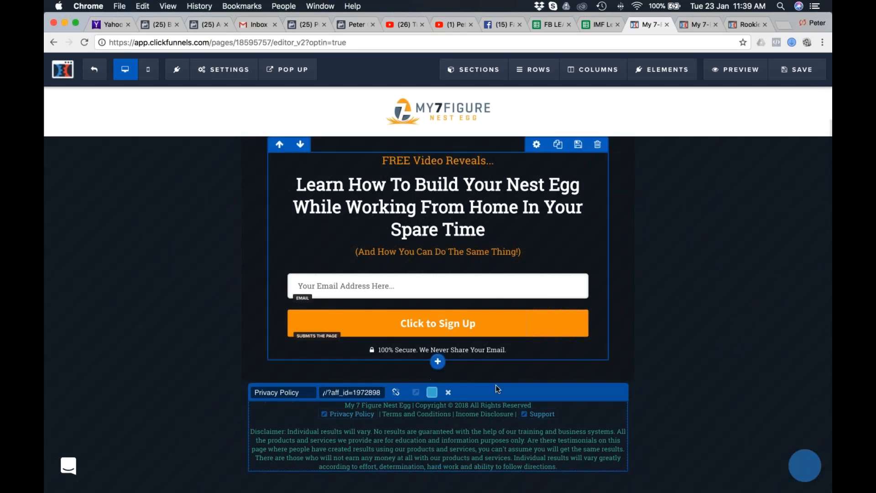
pyautogui.click(416, 393)
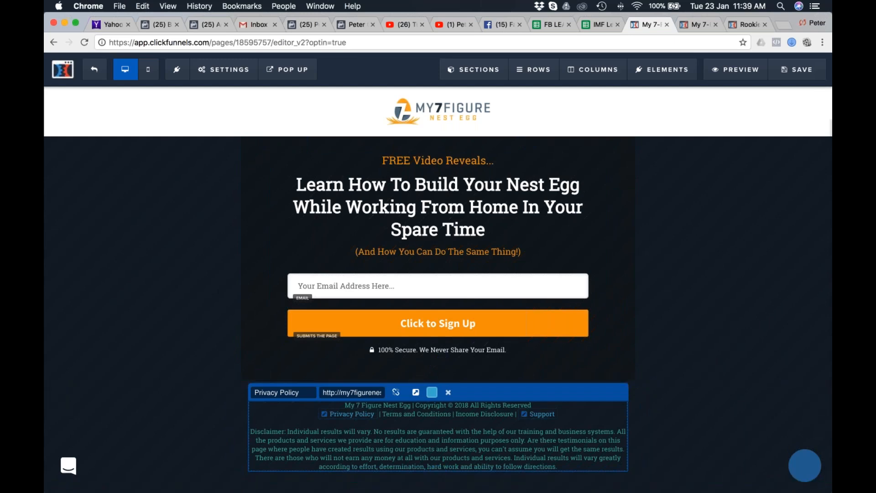
pyautogui.click(696, 328)
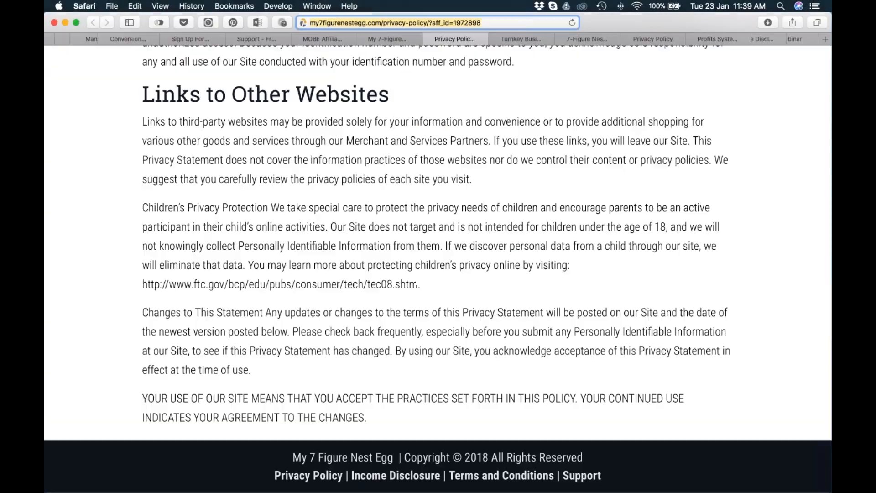
# Recheck the Privacy Policy page in Safari, then return to Chrome and exit the opt-in page editor without saving the footer link.
pyautogui.scroll(20, 438, 269)
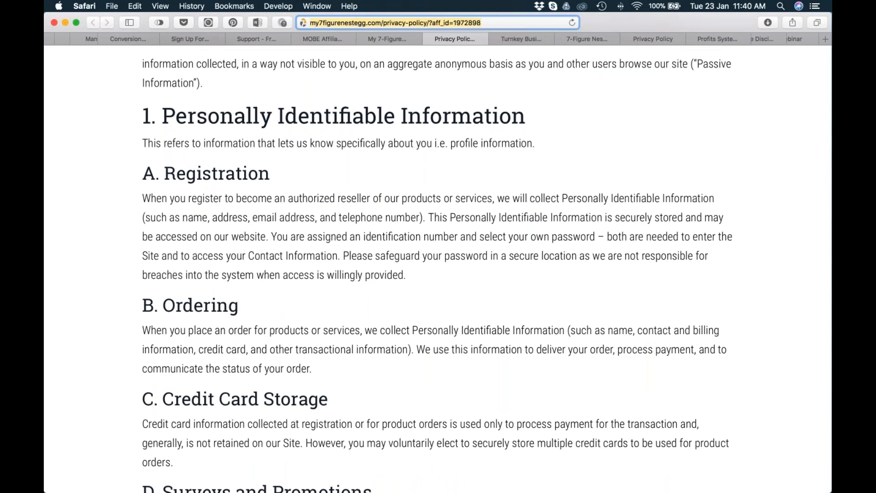
pyautogui.press('super+Tab')
pyautogui.press('super+Tab')
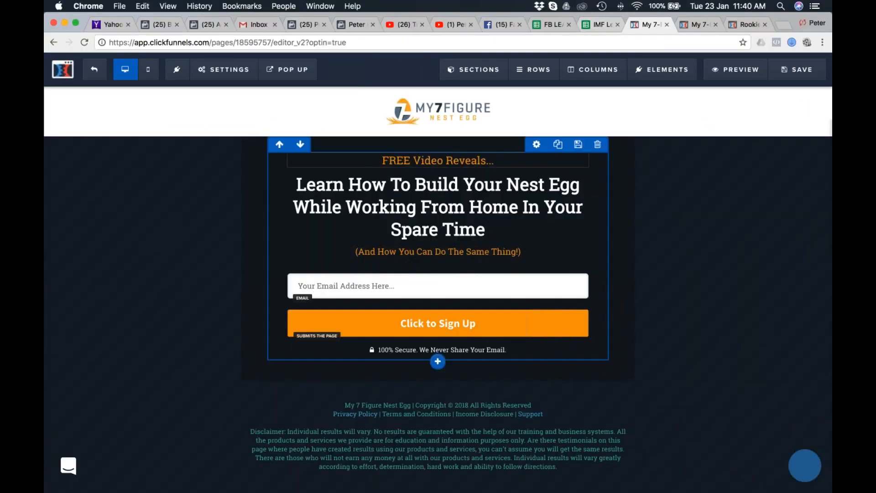
pyautogui.click(94, 69)
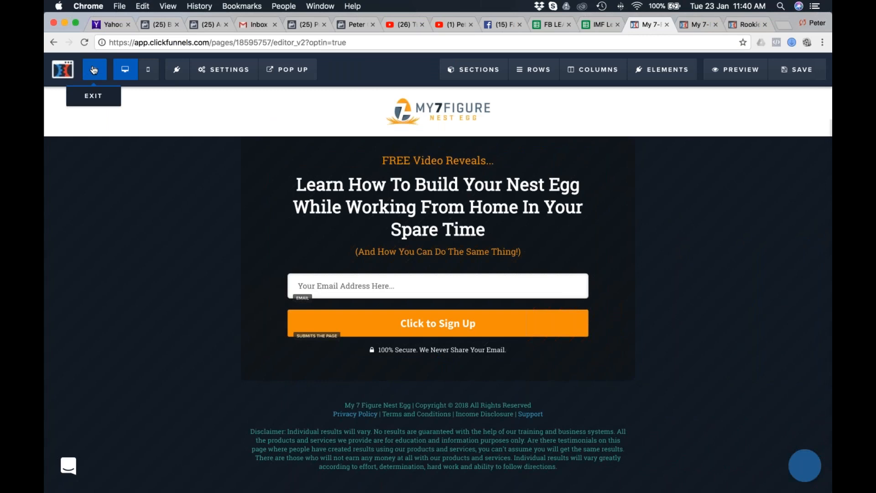
pyautogui.click(520, 179)
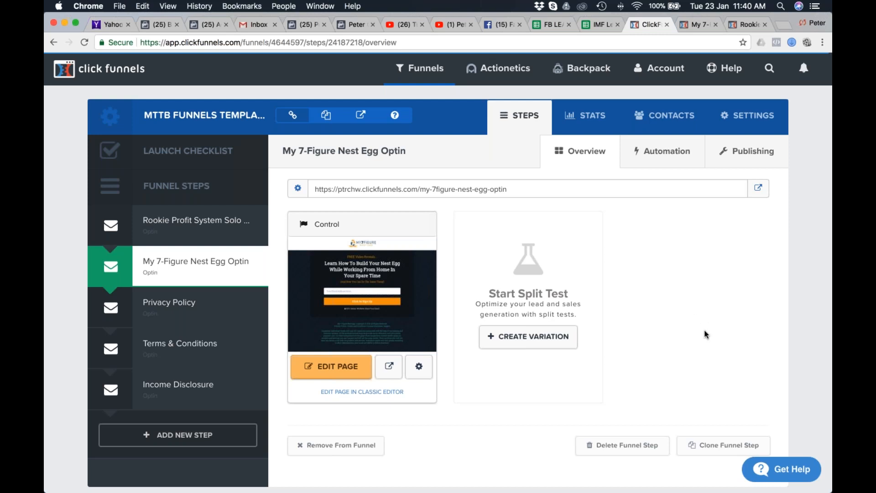
# Switch to Safari and open the Pretty Link list in the ptrchw.com WordPress admin.
pyautogui.press('super+Tab')
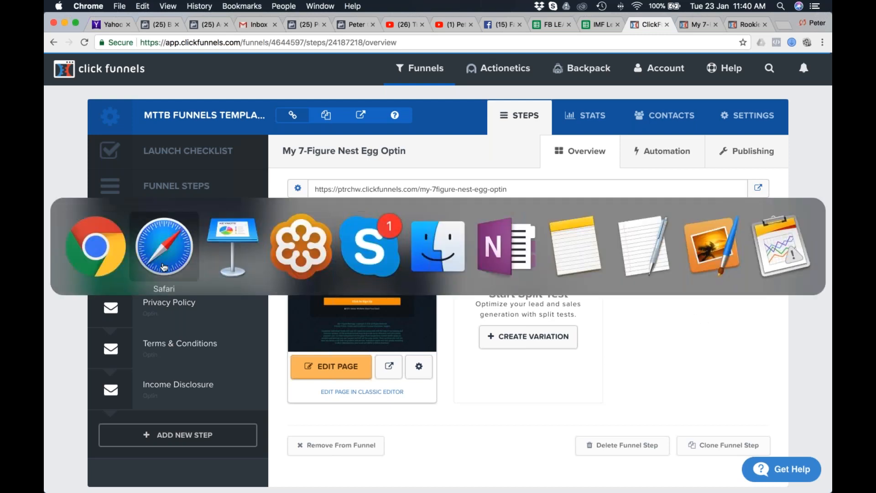
pyautogui.hscroll(-5, 231, 39)
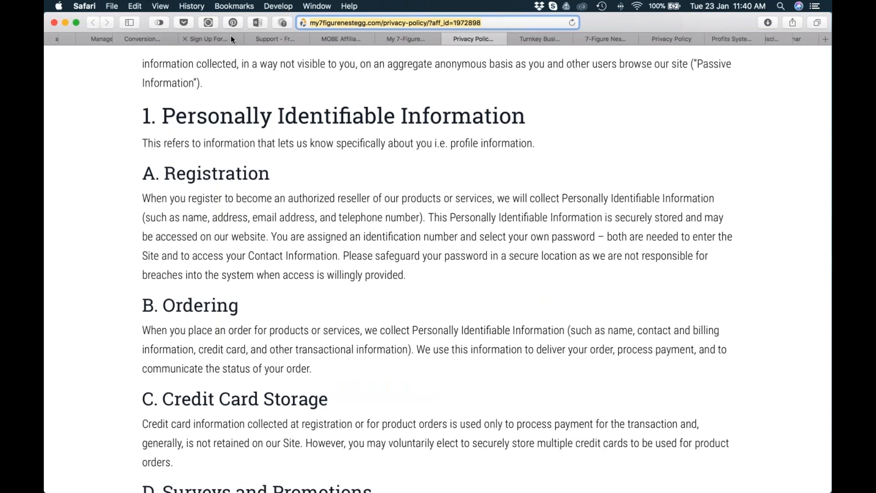
pyautogui.click(138, 40)
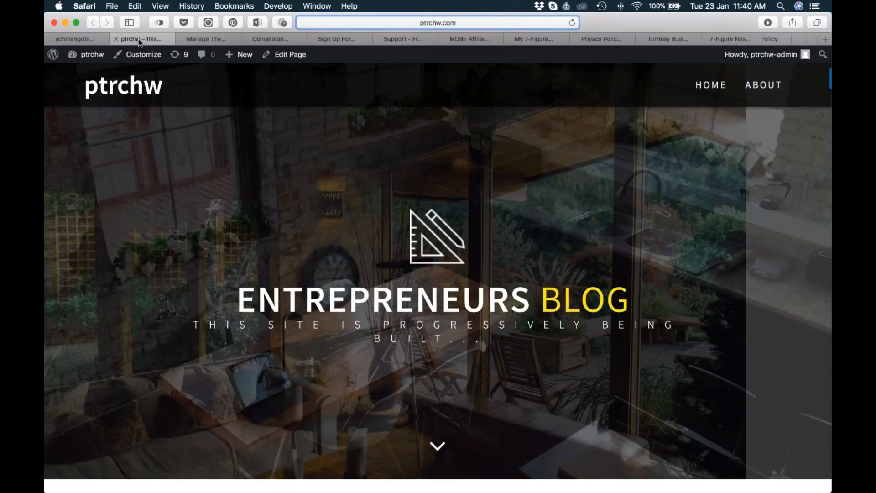
pyautogui.click(203, 40)
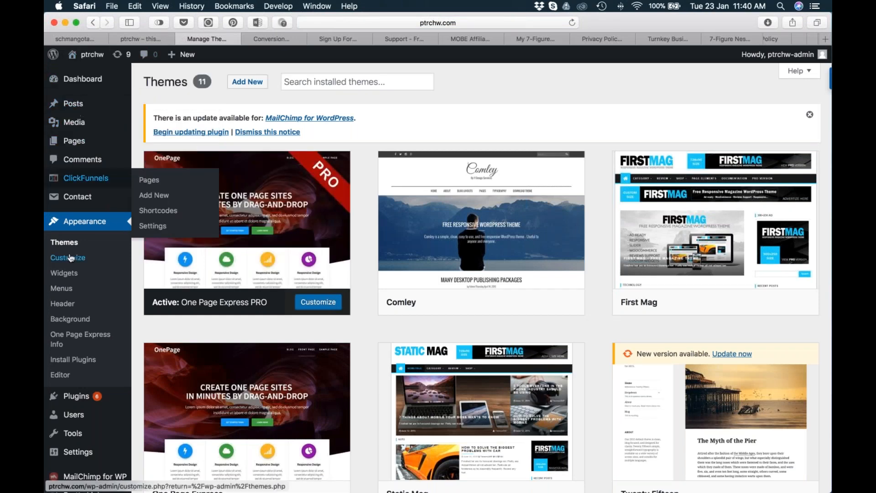
pyautogui.moveTo(75, 400)
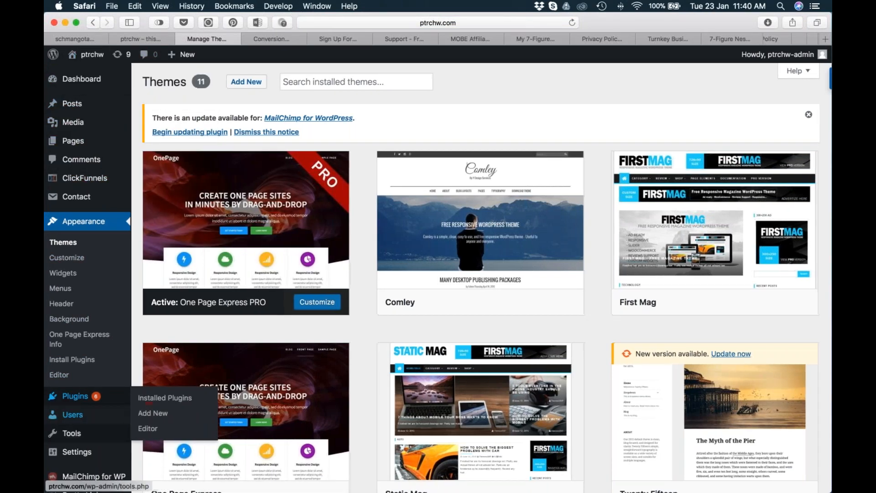
pyautogui.scroll(-5, 78, 410)
pyautogui.click(91, 448)
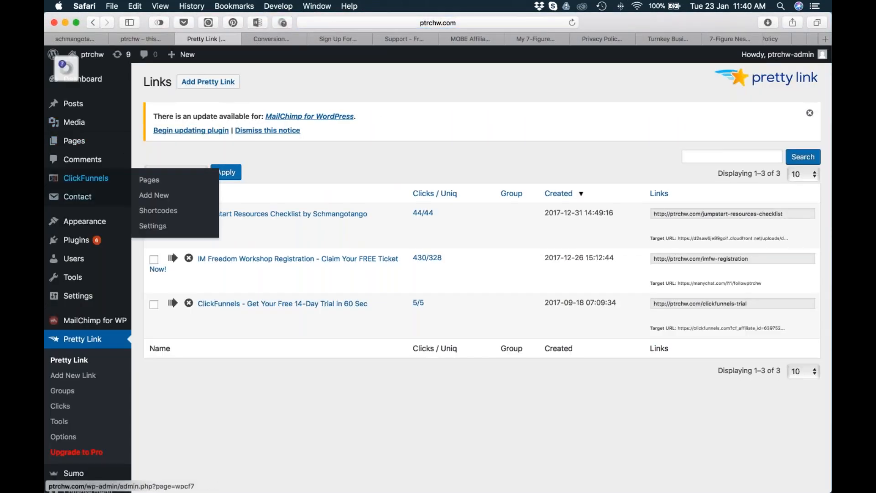
pyautogui.moveTo(84, 222)
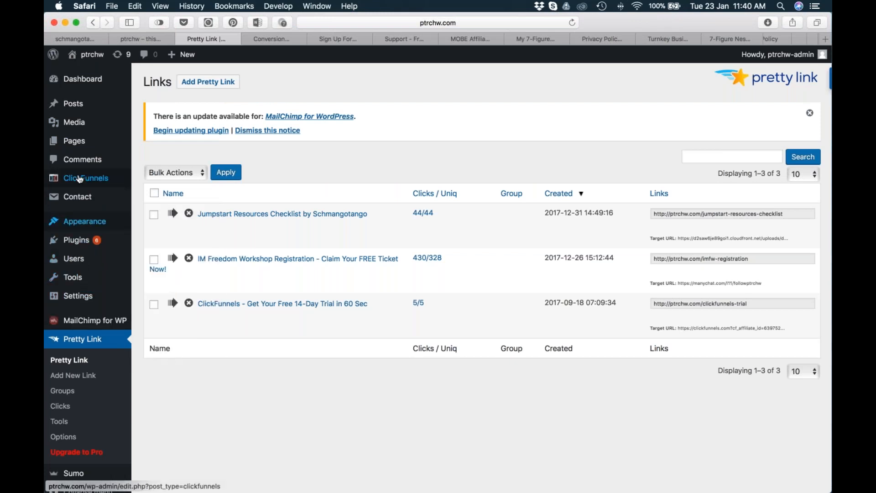
pyautogui.moveTo(78, 181)
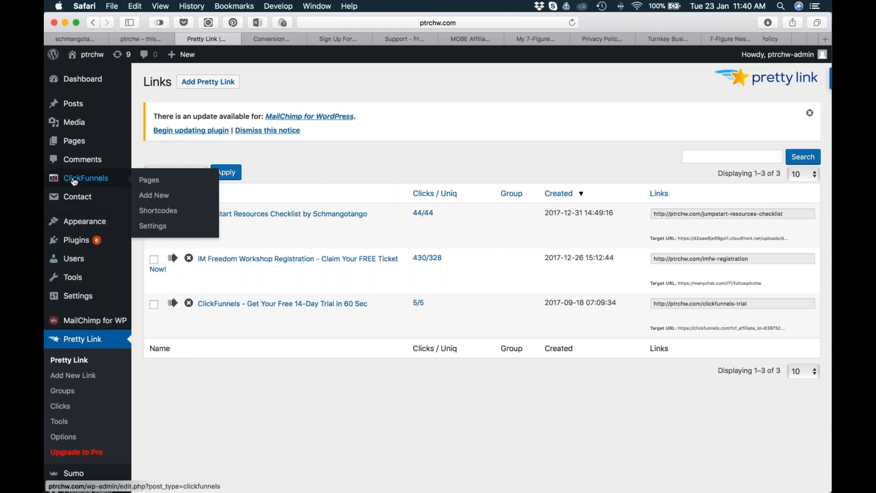
pyautogui.click(143, 181)
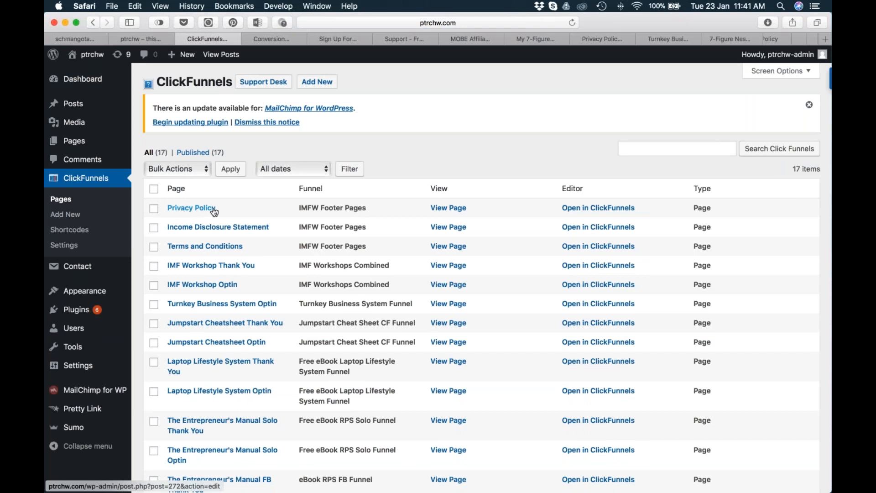
pyautogui.click(197, 208)
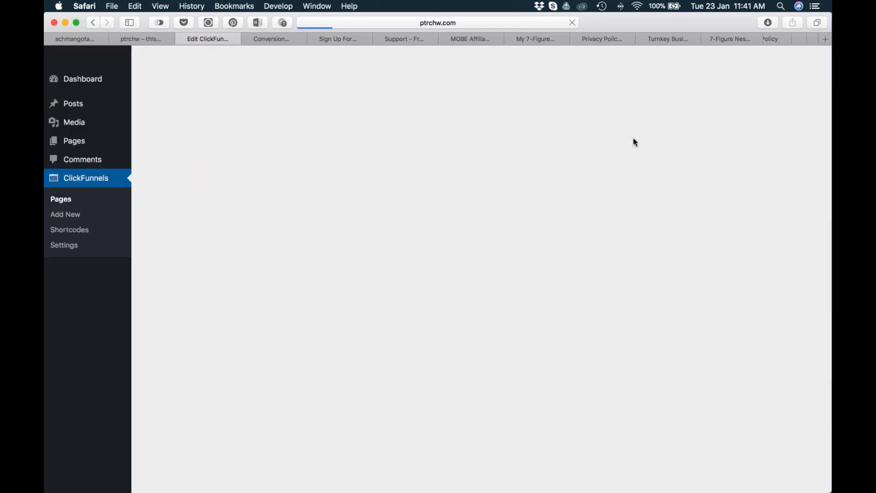
pyautogui.scroll(-5, 528, 331)
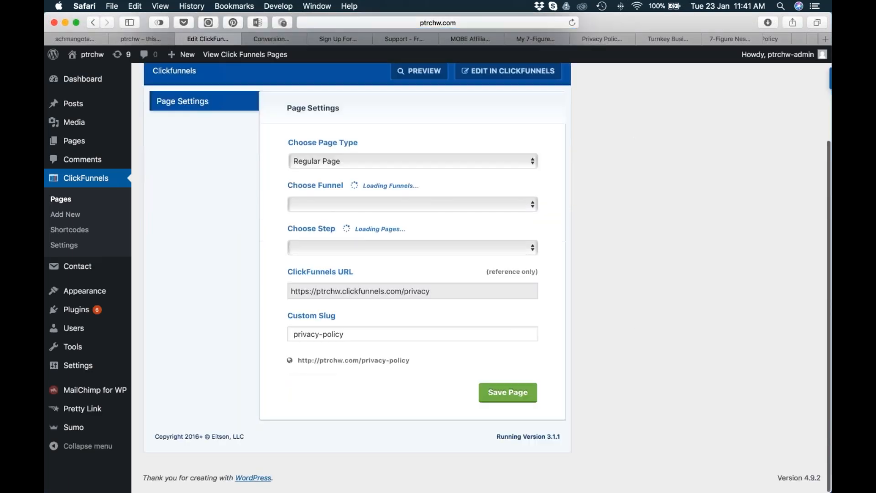
pyautogui.moveTo(410, 365)
pyautogui.mouseDown()
pyautogui.moveTo(299, 365)
pyautogui.moveTo(409, 363)
pyautogui.mouseUp()
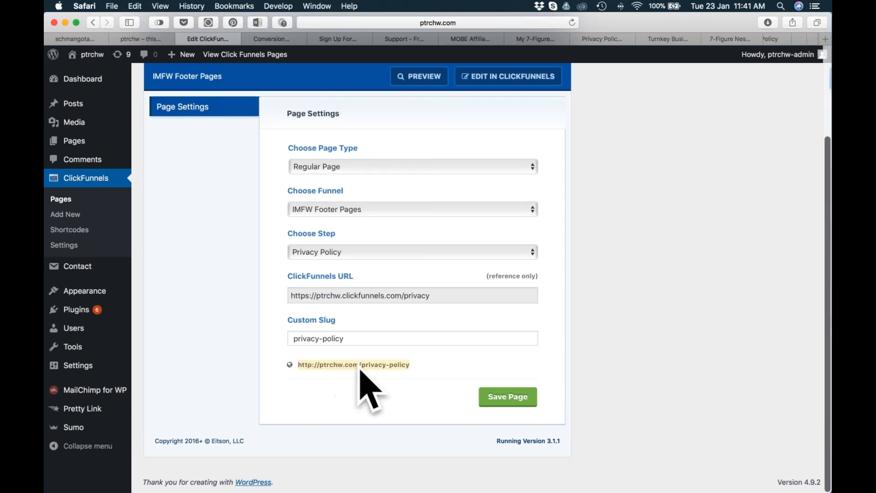
# Check the opt-in step in Chrome, then return to Safari and bring up the original my7figurenestegg.com Privacy Policy page.
pyautogui.press('super+Tab')
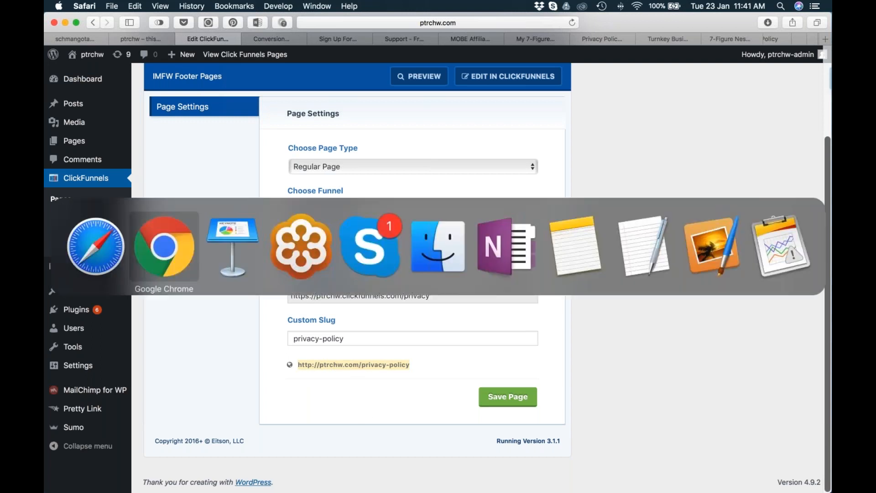
pyautogui.click(173, 253)
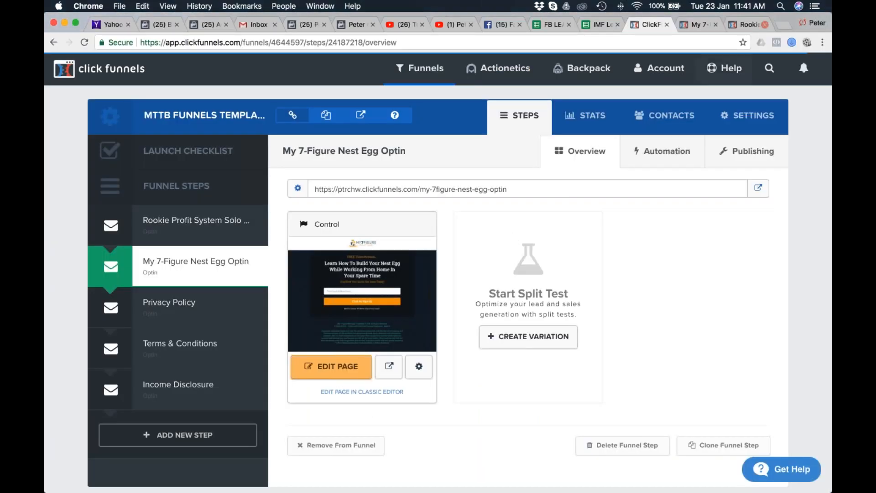
pyautogui.press('super+Tab')
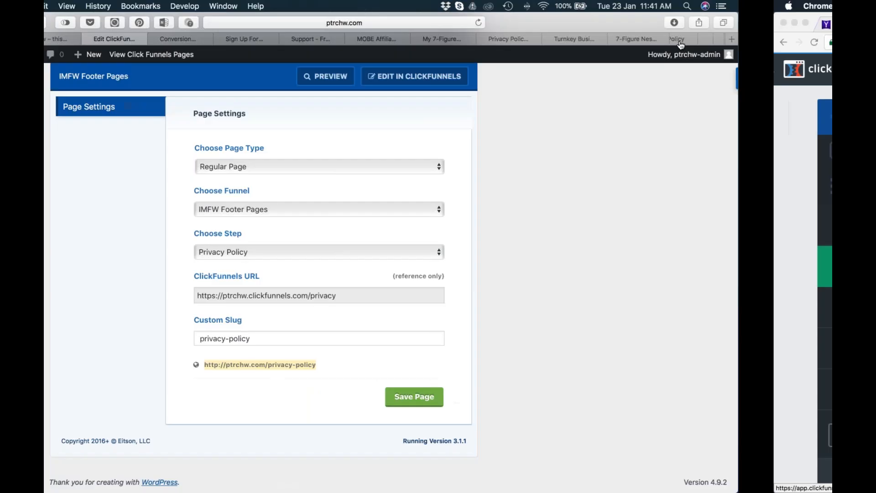
pyautogui.hscroll(5, 661, 39)
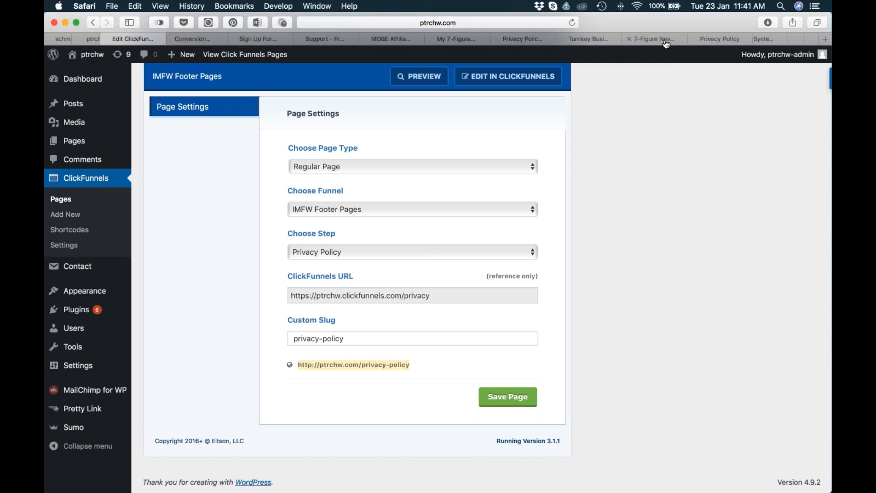
pyautogui.click(624, 40)
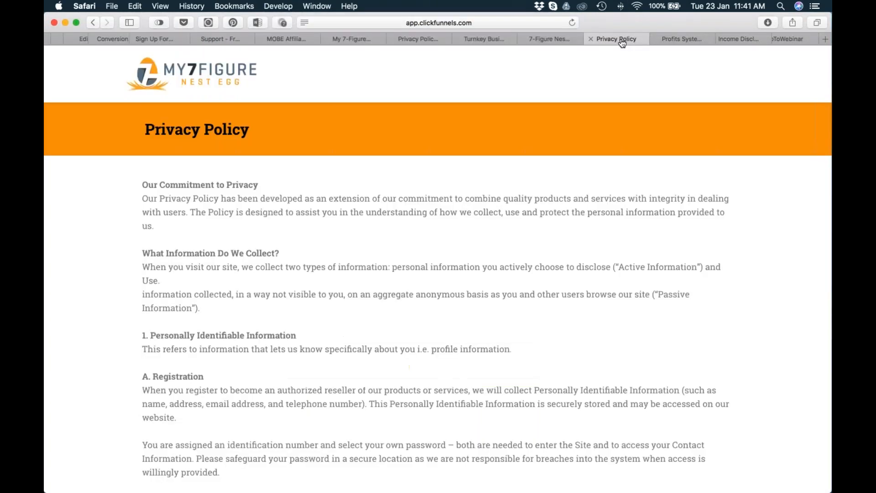
pyautogui.click(553, 39)
pyautogui.click(497, 38)
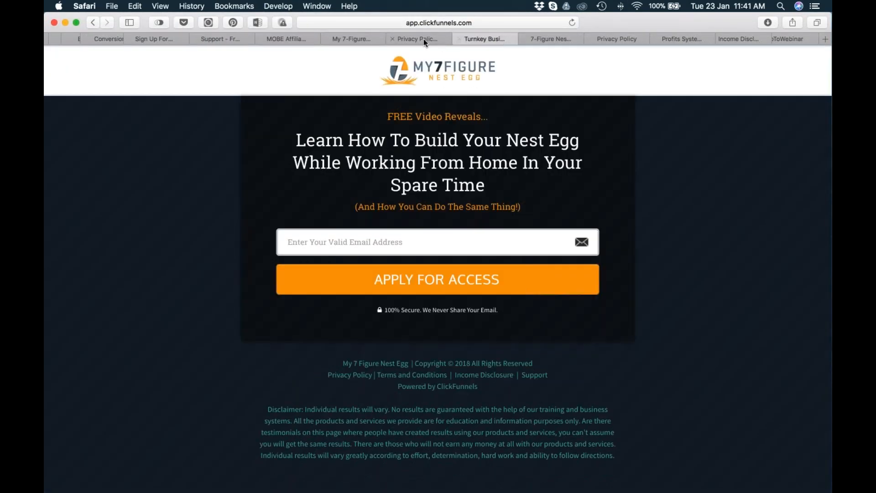
pyautogui.click(422, 39)
# Remove the affiliate ID parameter from the Privacy Policy page's address, leaving my7figurenestegg.com/privacy-policy/.
pyautogui.click(376, 27)
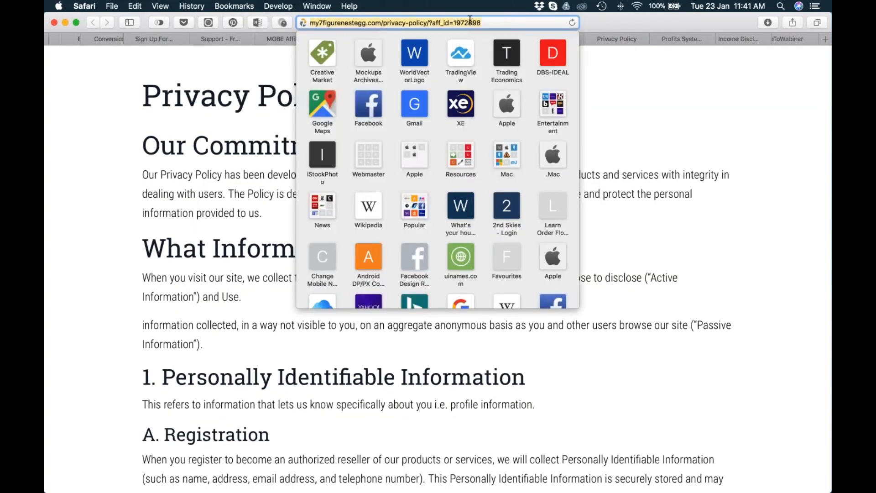
pyautogui.moveTo(429, 22); pyautogui.dragTo(501, 20)
pyautogui.press('BackSpace')
pyautogui.press('Down')
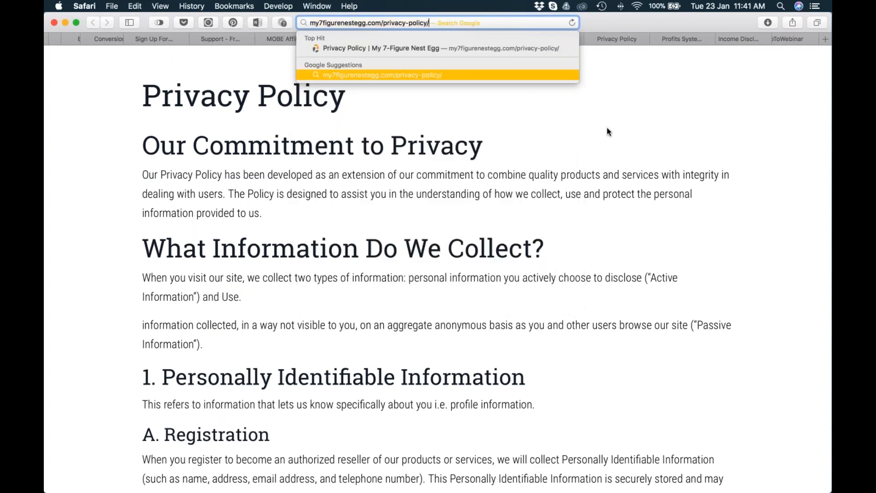
pyautogui.press('Up')
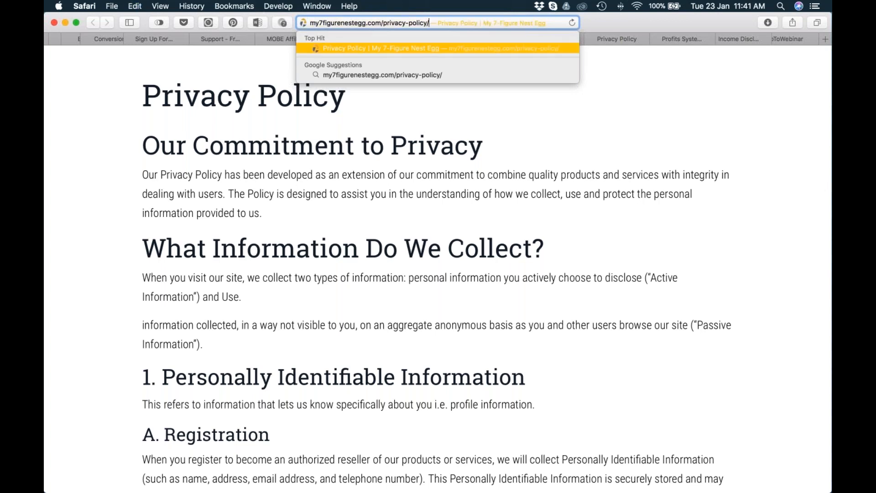
pyautogui.click(641, 151)
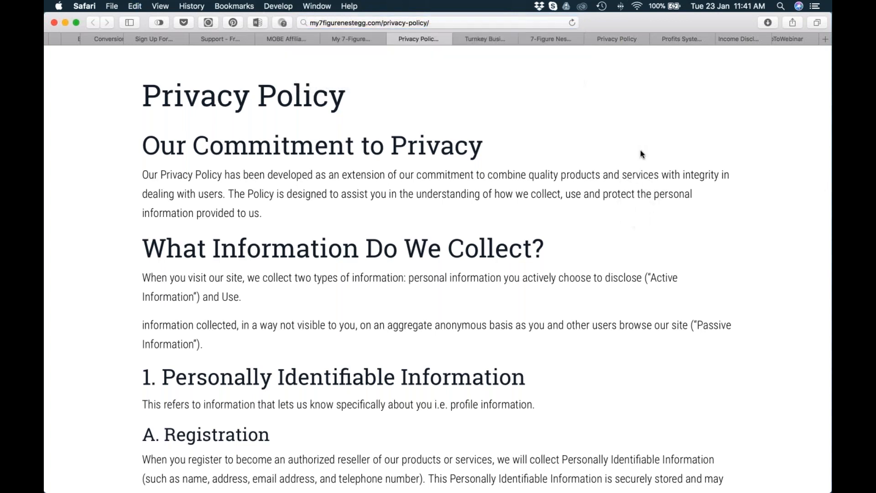
# Switch to Chrome and add a funnel step named "M7FNS Privacy Policy" to the MTTB funnel, leaving the path blank.
pyautogui.press('super+Tab')
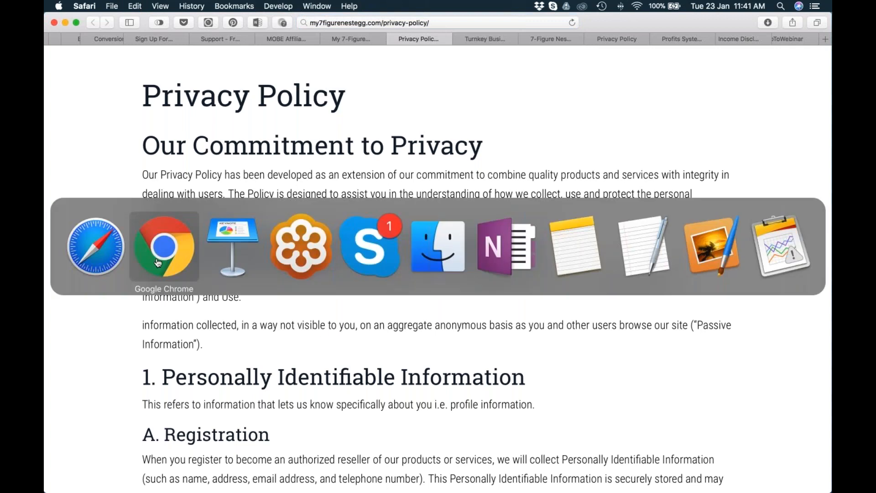
pyautogui.click(175, 258)
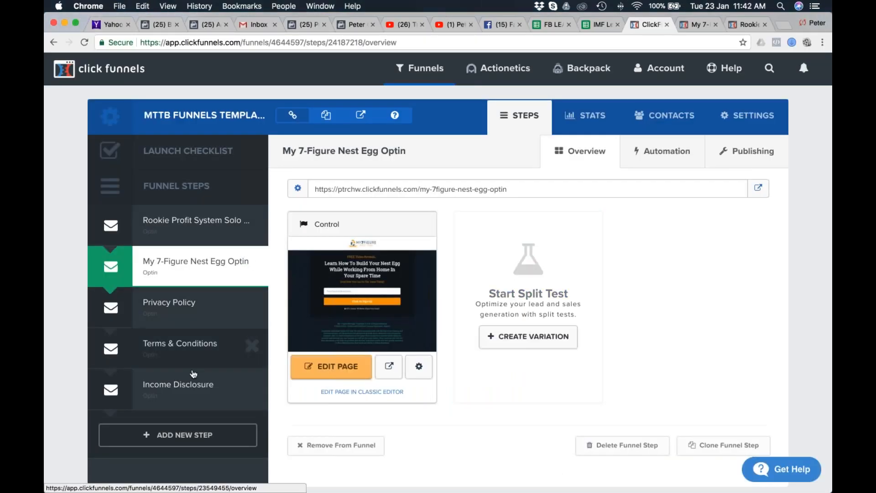
pyautogui.click(195, 435)
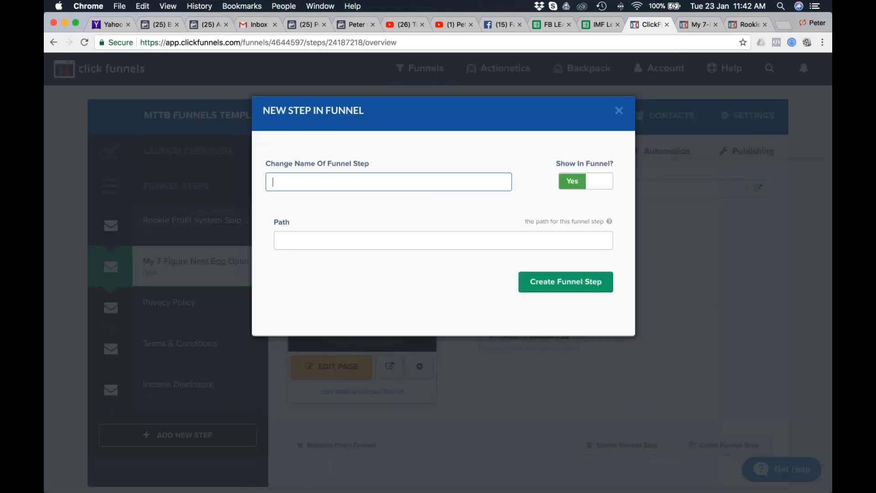
pyautogui.click(397, 181)
pyautogui.write('P')
pyautogui.press('BackSpace')
pyautogui.write('M')
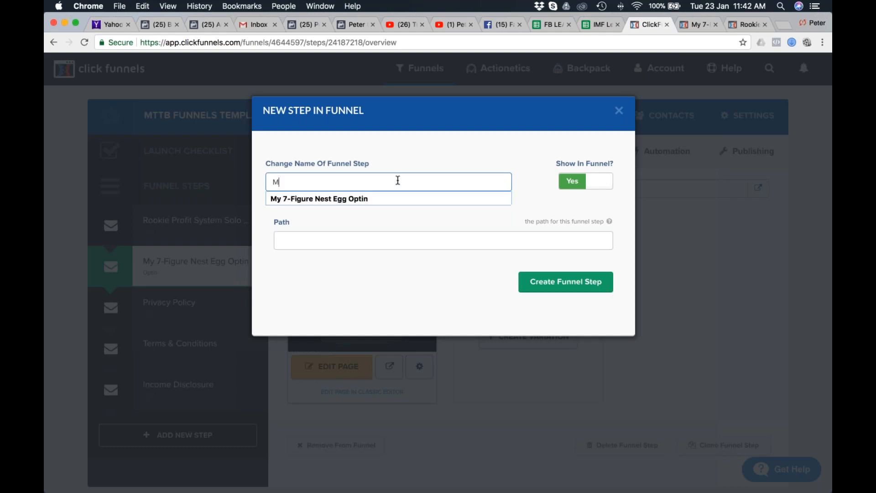
pyautogui.write('7FNS Privacy Policy')
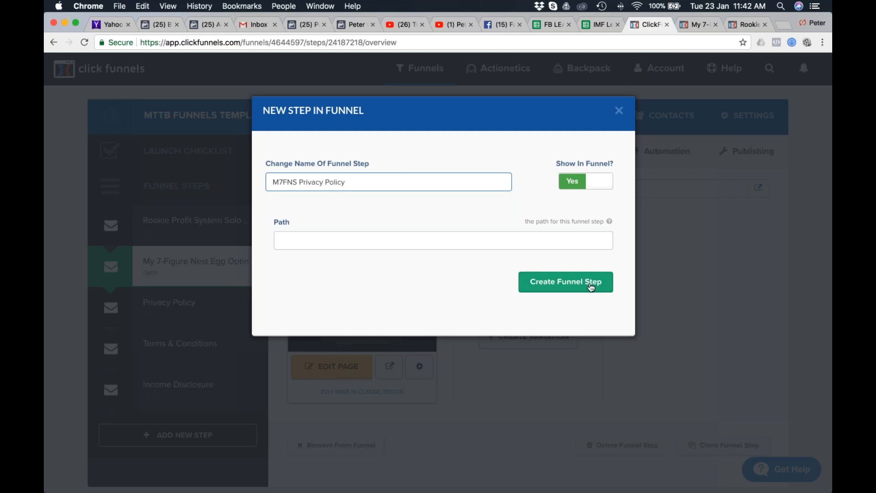
pyautogui.click(581, 286)
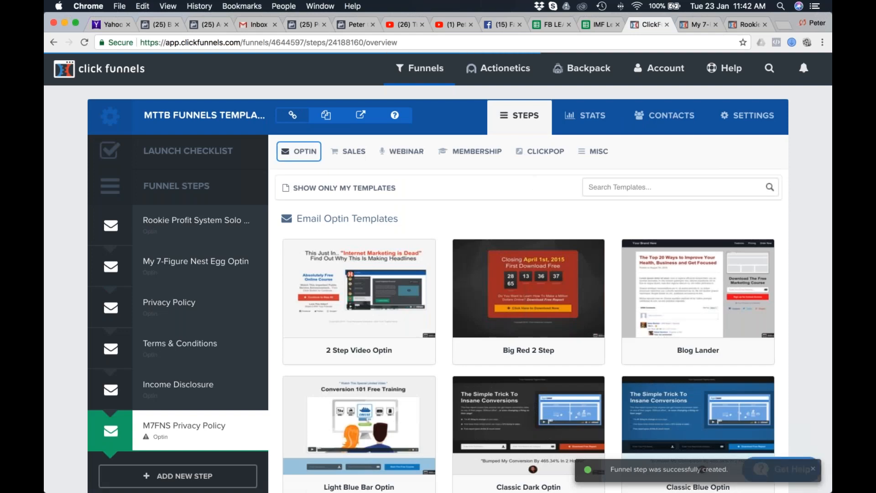
# Create the M7FNS Privacy Policy step's page from the Optin Blank Start template.
pyautogui.scroll(-15, 698, 319)
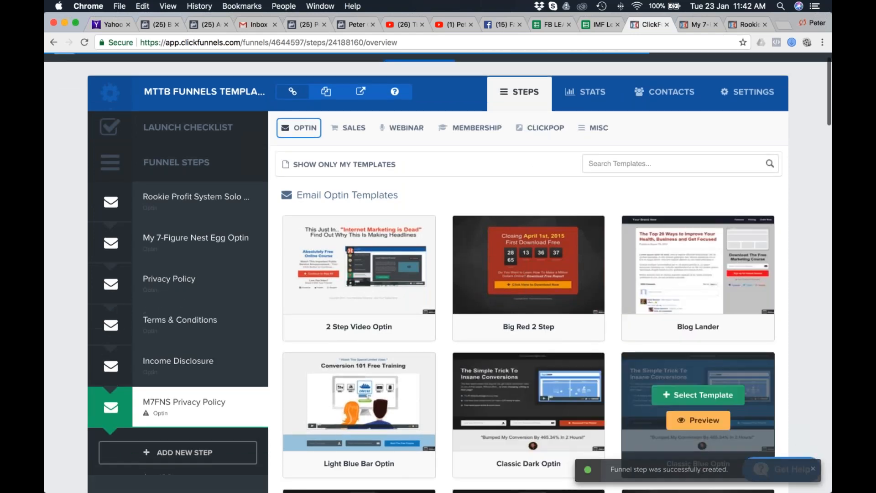
pyautogui.scroll(-3, 696, 360)
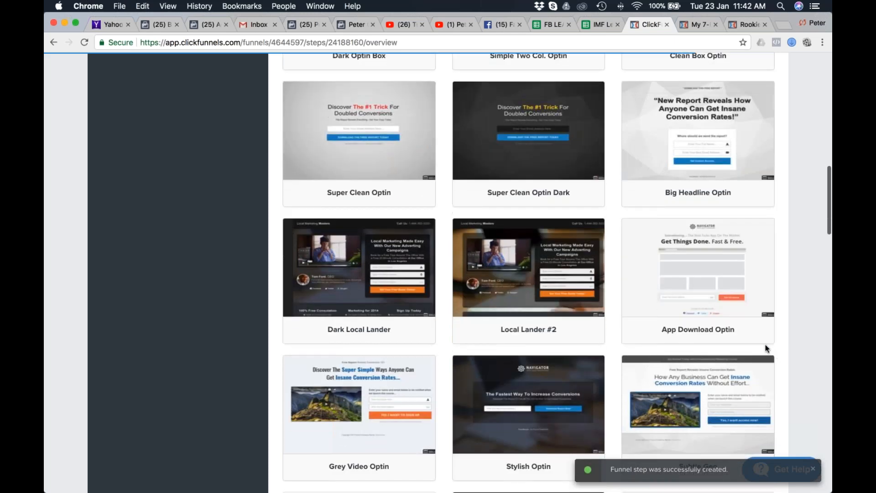
pyautogui.scroll(-4, 571, 228)
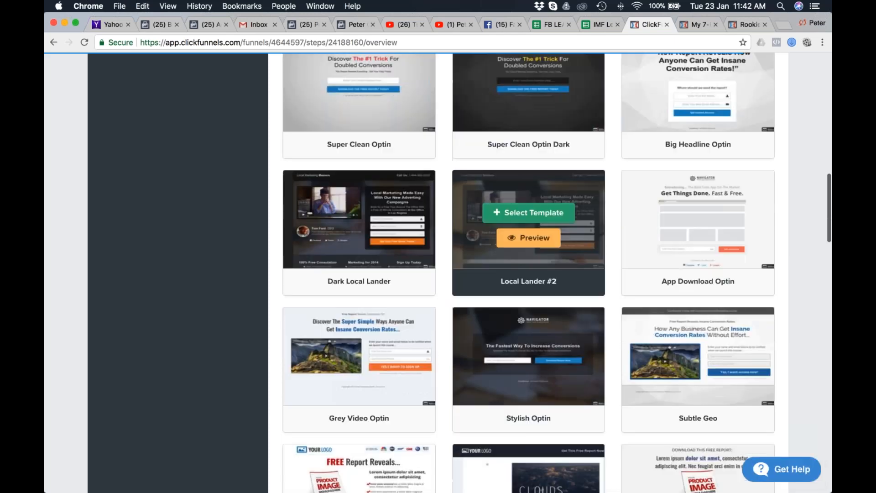
pyautogui.scroll(-10, 660, 202)
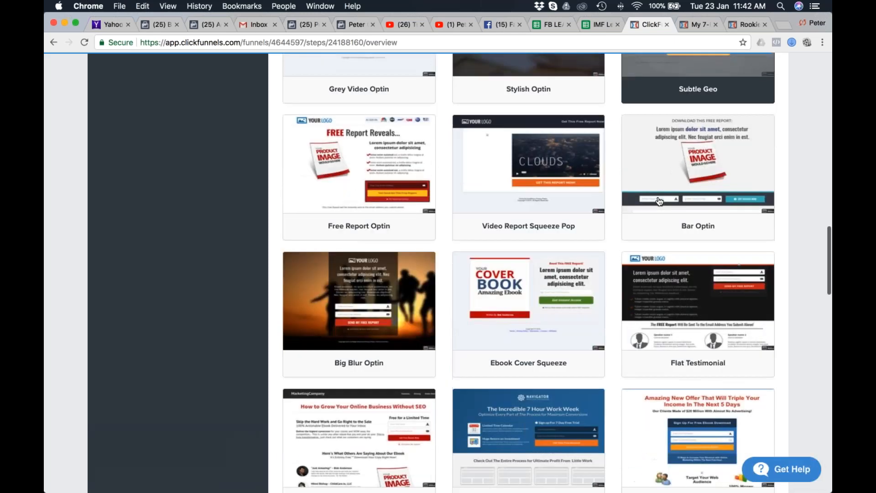
pyautogui.scroll(-8, 659, 201)
pyautogui.scroll(-20, 659, 201)
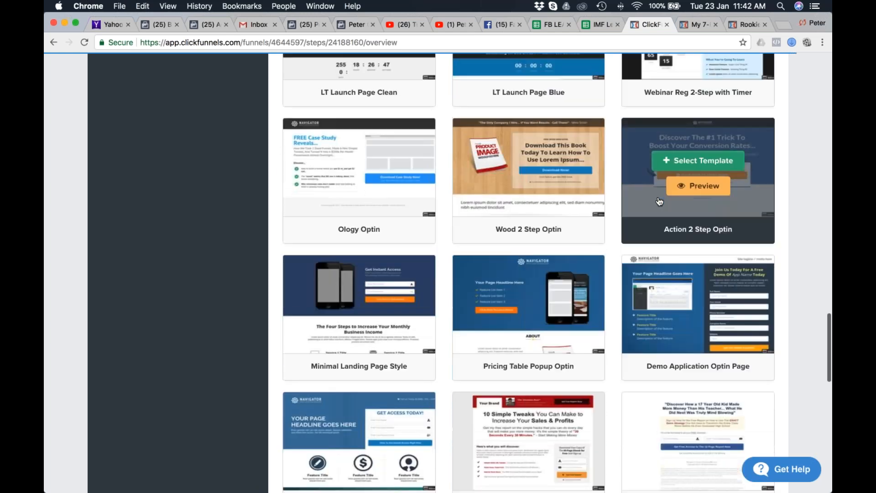
pyautogui.scroll(-2, 660, 201)
pyautogui.scroll(7, 644, 141)
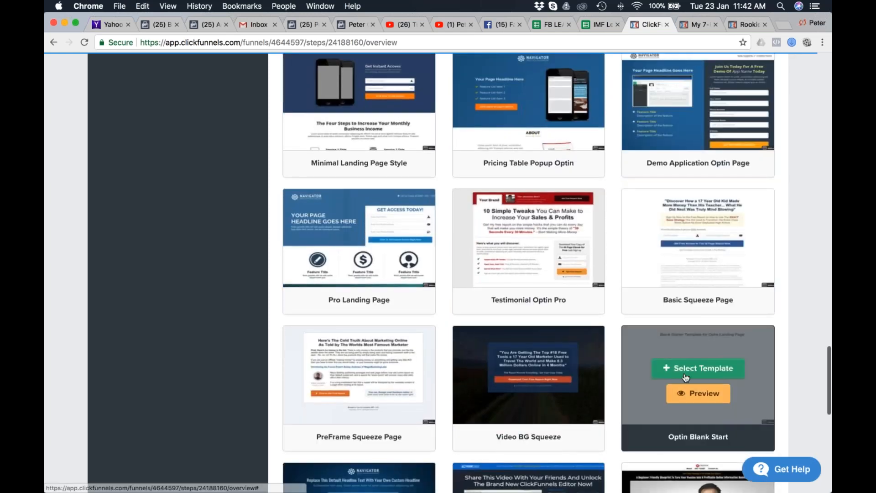
pyautogui.click(698, 370)
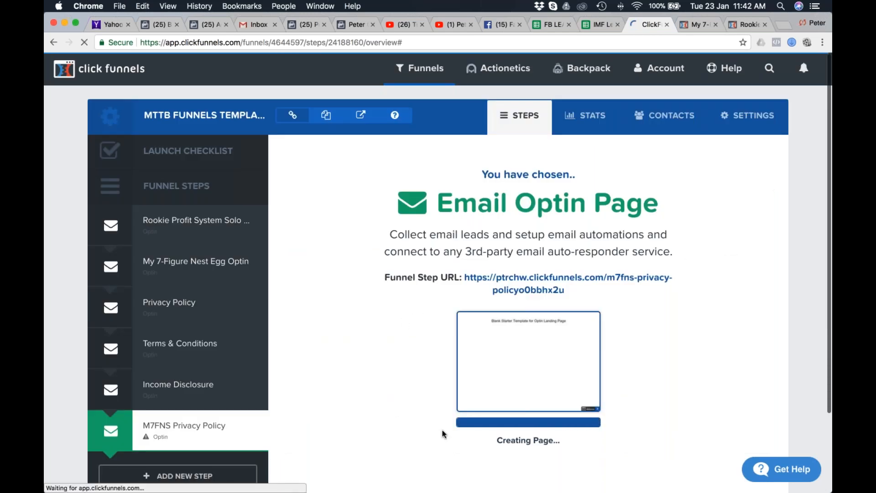
# Review the ClickFunnels Privacy Policy sample page in Safari from its logo header to its footer links, then return to Chrome.
pyautogui.press('super+Tab')
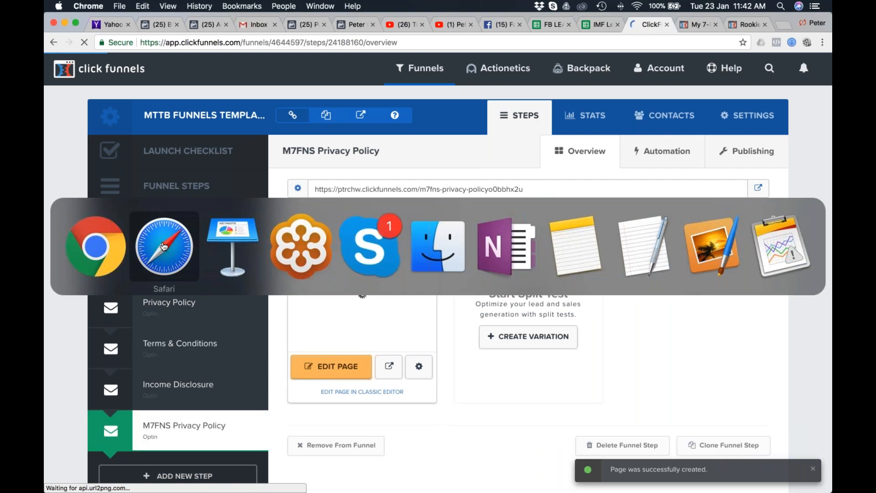
pyautogui.press('super+Tab')
pyautogui.press('super+shift+Tab')
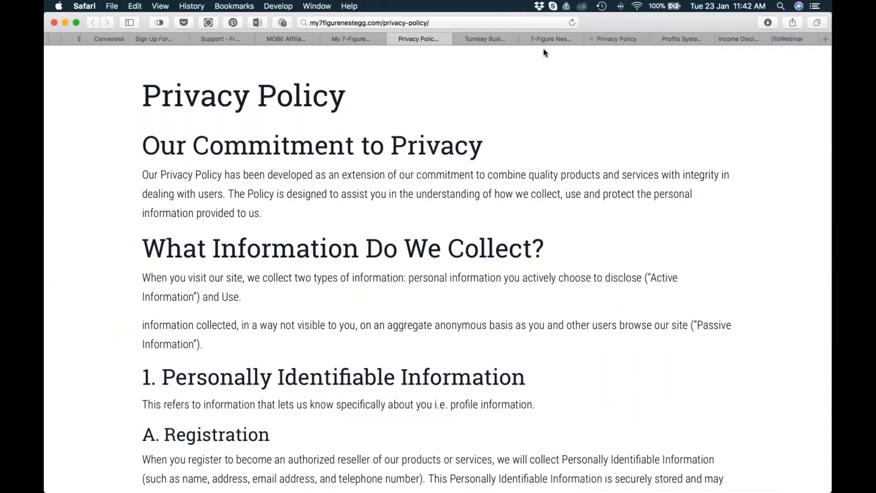
pyautogui.click(616, 38)
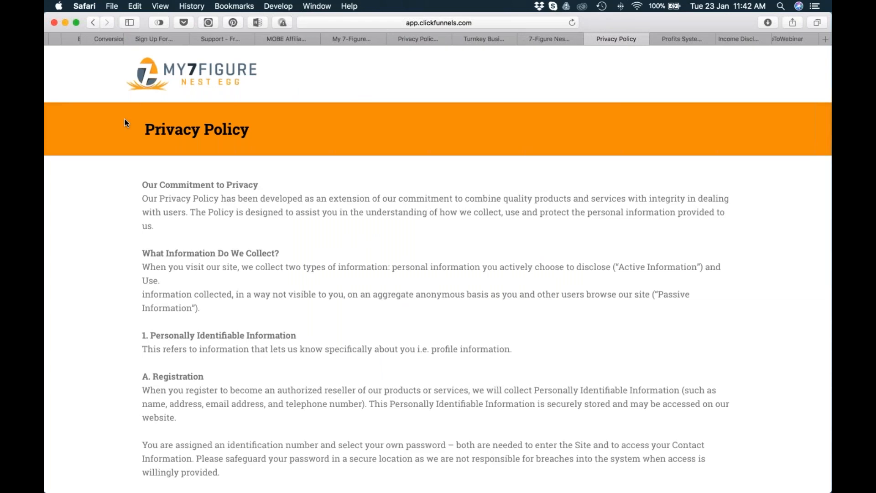
pyautogui.scroll(-20, 125, 118)
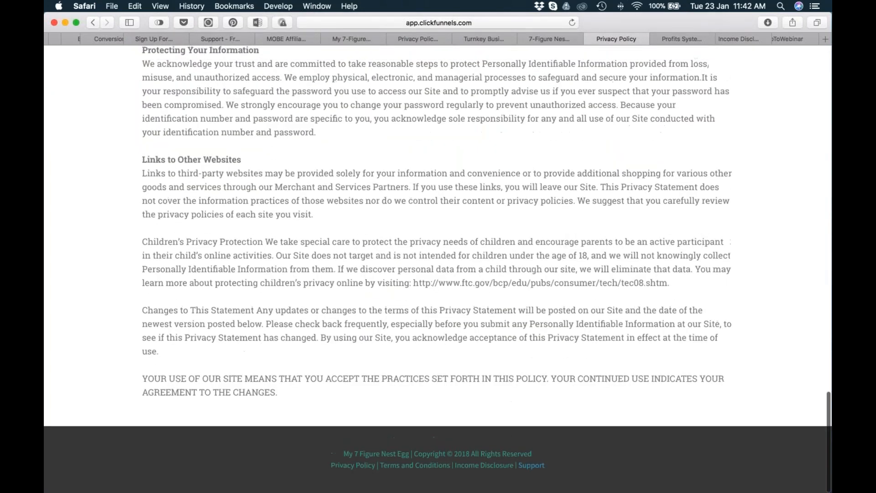
pyautogui.scroll(20, 192, 464)
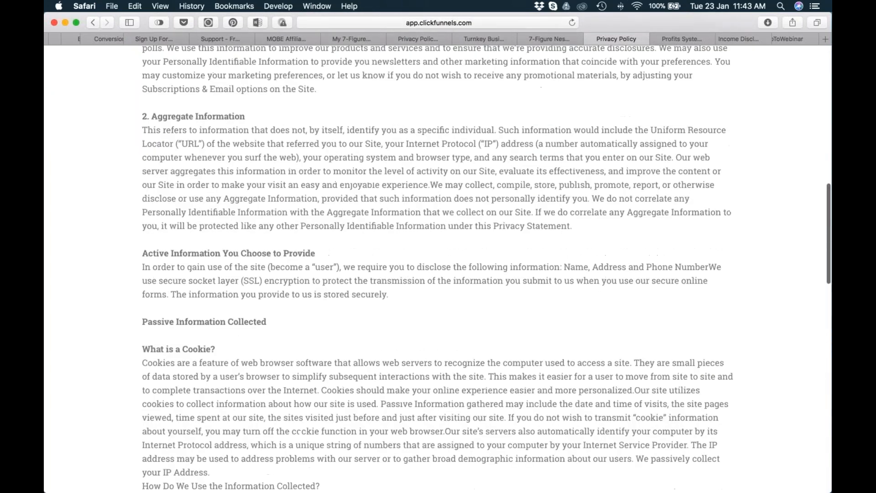
pyautogui.press('super+Tab')
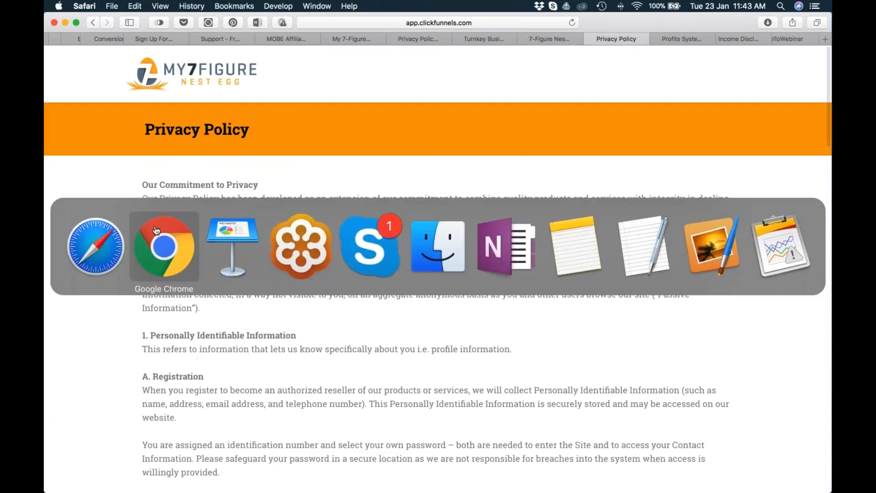
pyautogui.click(171, 249)
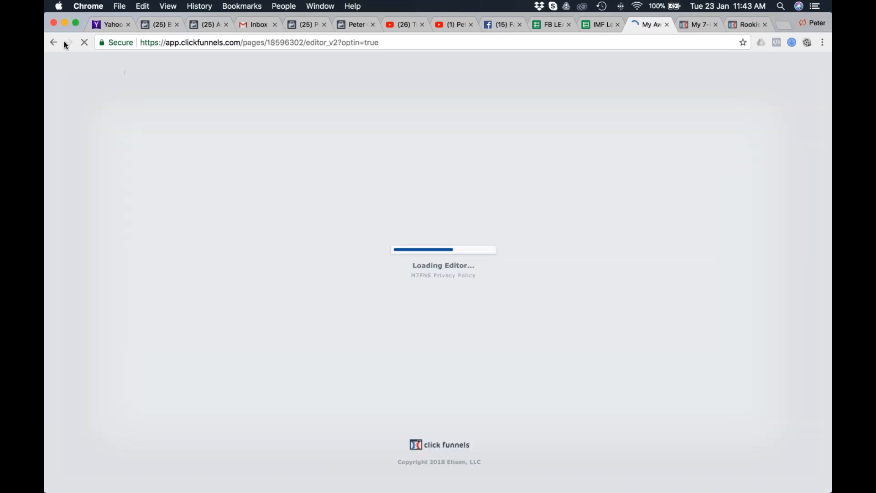
# Leave the page editor and try to update the M7FNS Privacy Policy step's path to m7fns-privacy-policy.
pyautogui.click(53, 42)
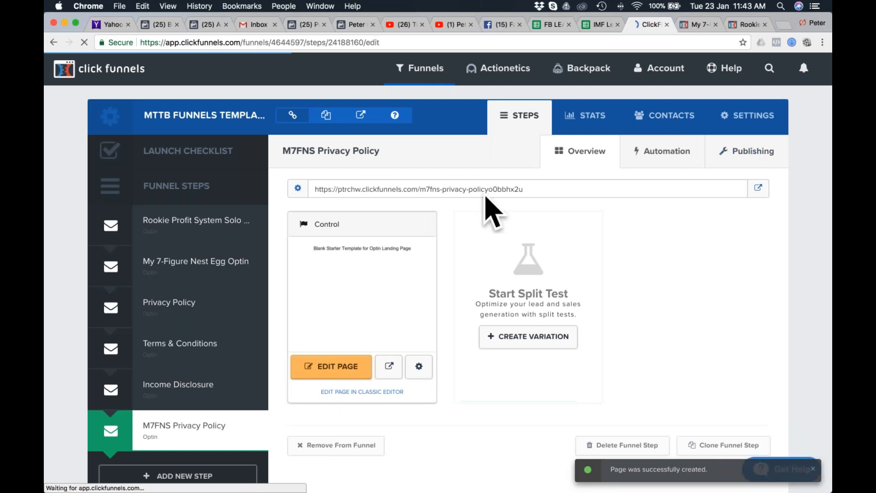
pyautogui.click(611, 207)
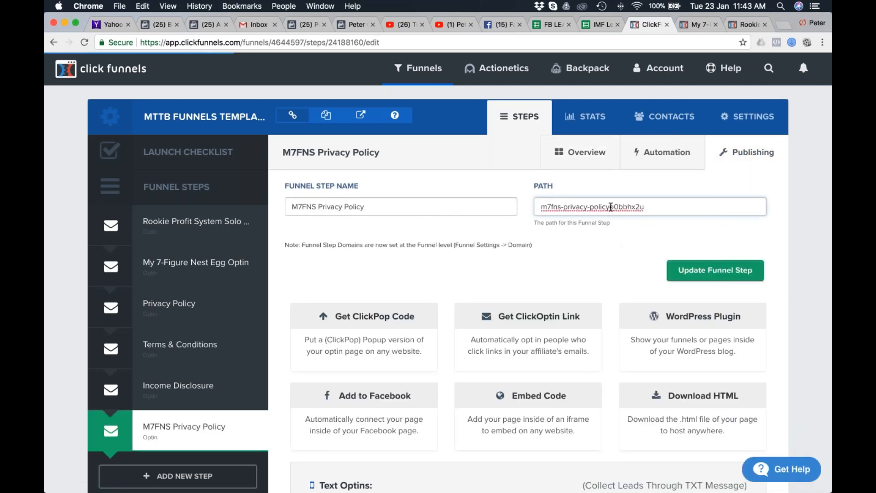
pyautogui.keyDown('shift'); pyautogui.click(708, 202); pyautogui.keyUp('shift')
pyautogui.press('BackSpace')
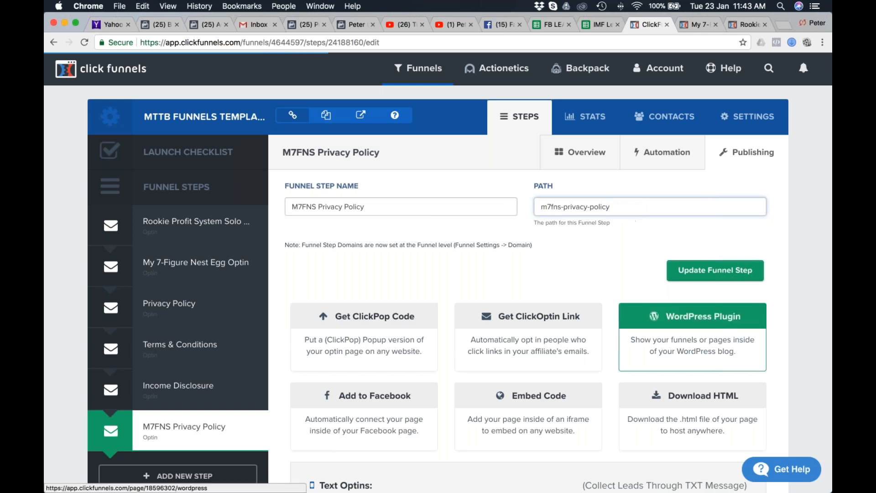
pyautogui.click(714, 270)
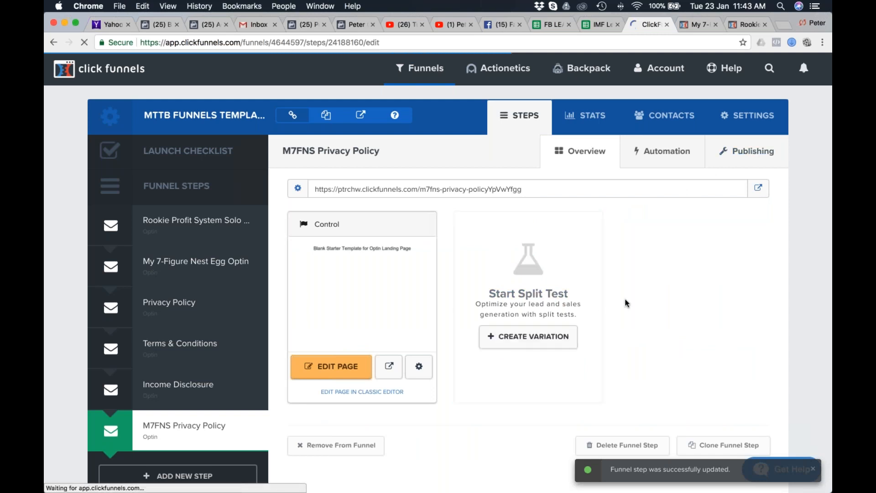
# Change the M7FNS Privacy Policy step's path to m7fns-privacypolicy and update the funnel step.
pyautogui.moveTo(610, 208); pyautogui.dragTo(644, 207)
pyautogui.press('BackSpace')
pyautogui.click(577, 223)
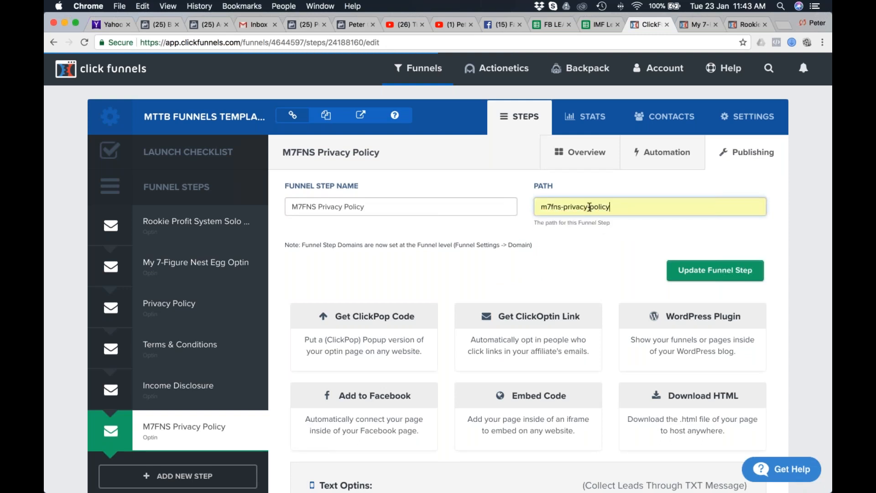
pyautogui.click(590, 206)
pyautogui.press('BackSpace')
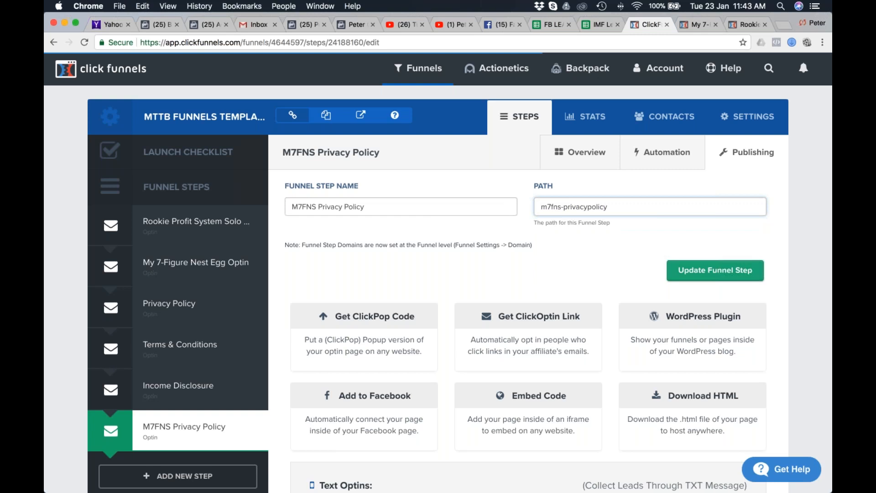
pyautogui.click(715, 270)
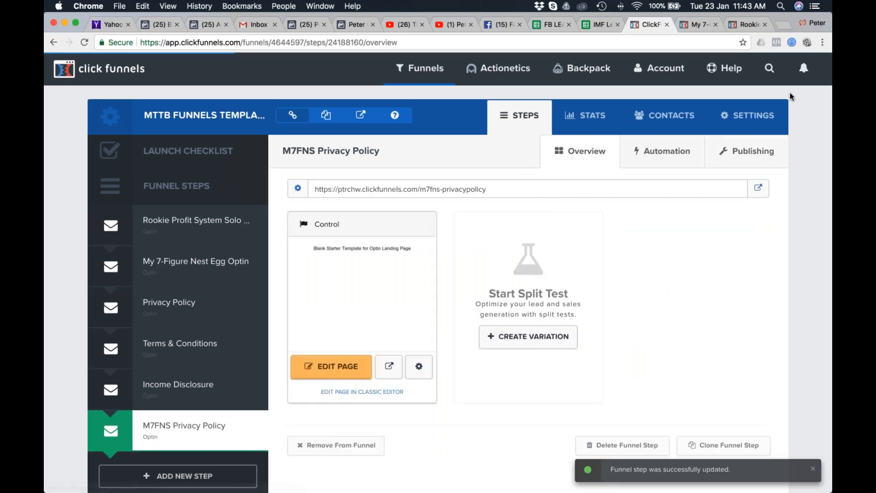
# Open the M7FNS Privacy Policy page for editing and set the existing headline section's width to Full Page.
pyautogui.click(338, 366)
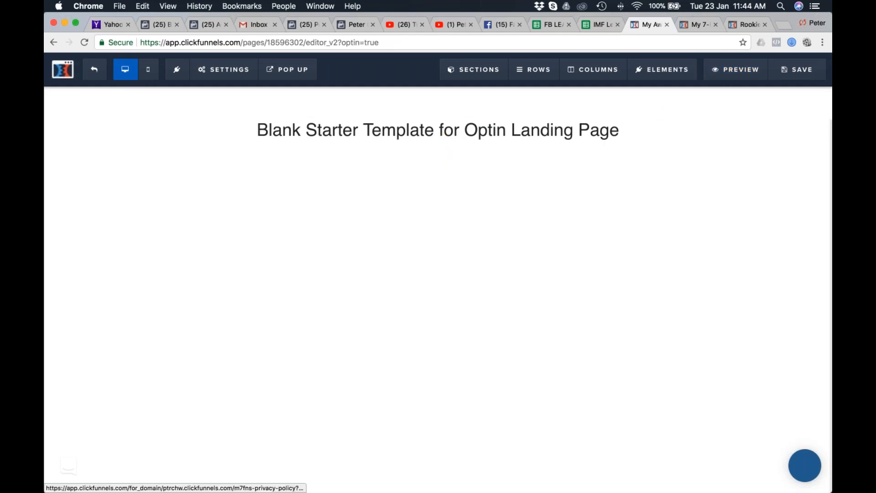
pyautogui.click(733, 93)
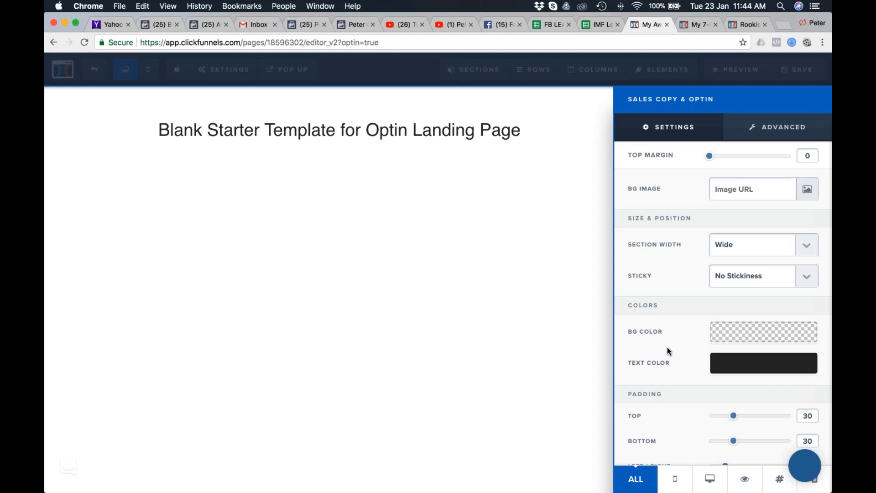
pyautogui.click(775, 246)
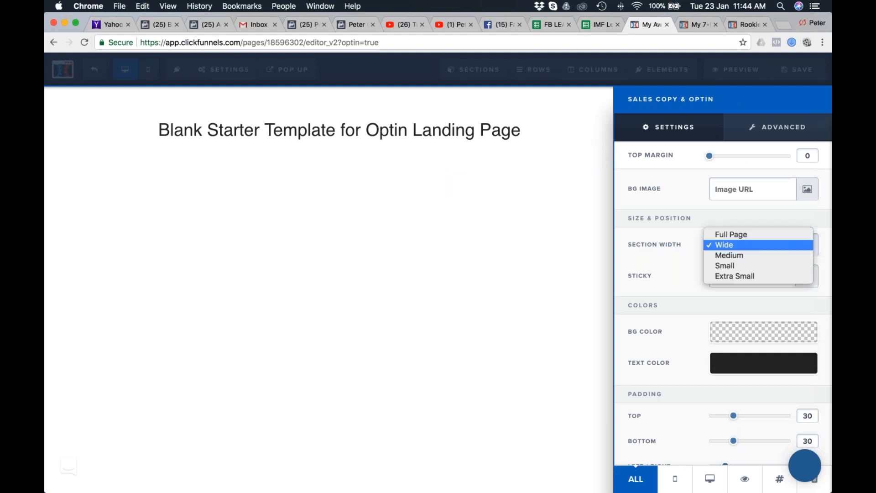
pyautogui.click(752, 235)
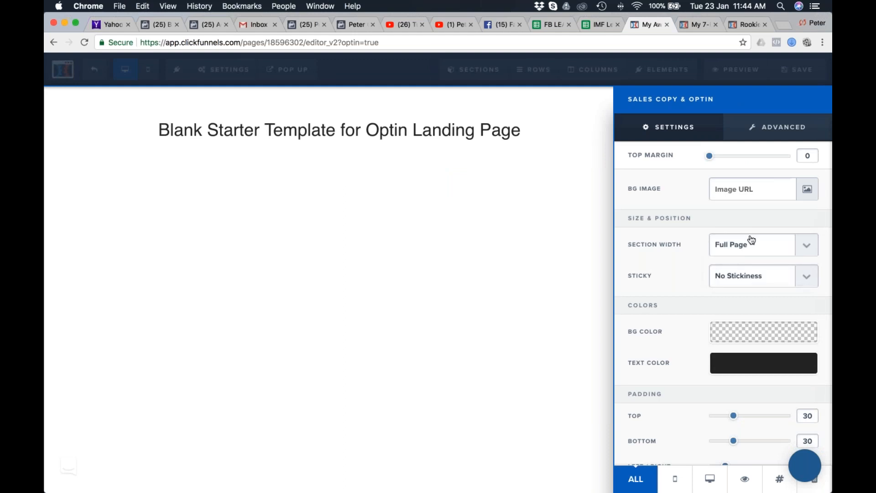
pyautogui.click(511, 222)
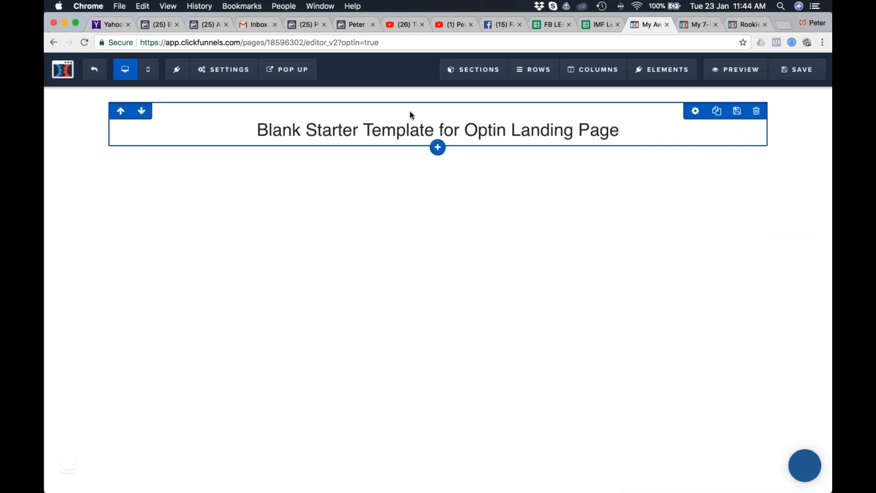
# Add full-width sections above and below the Blank Starter Template headline section.
pyautogui.click(438, 164)
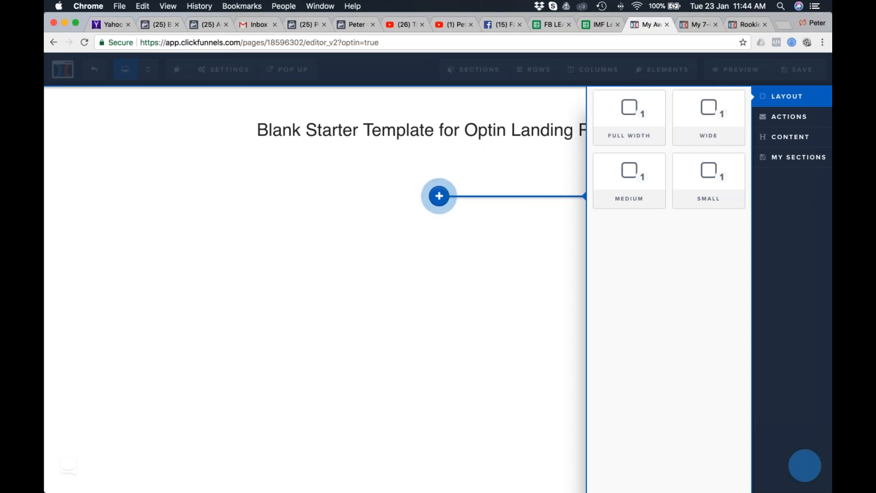
pyautogui.click(629, 117)
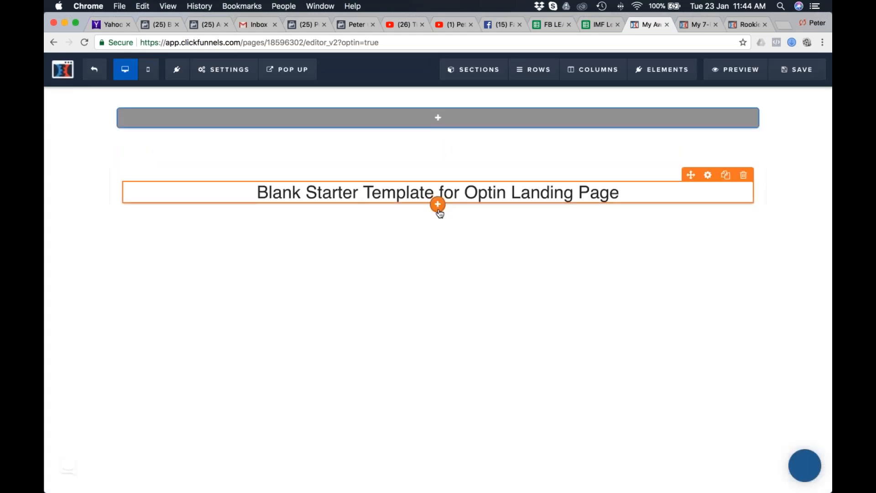
pyautogui.click(438, 226)
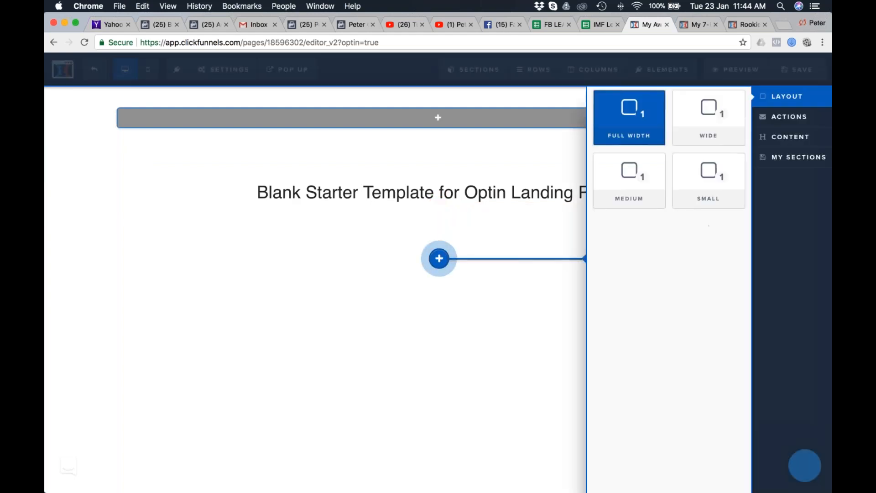
pyautogui.click(629, 118)
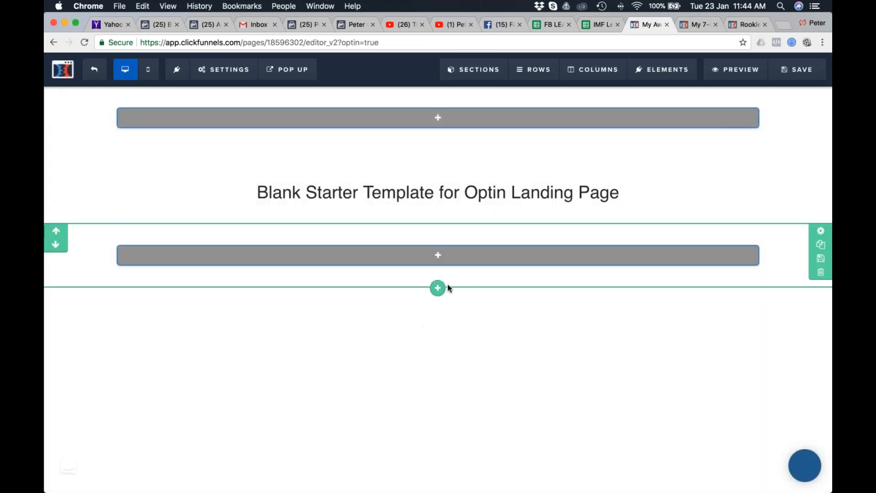
pyautogui.click(438, 288)
pyautogui.click(629, 118)
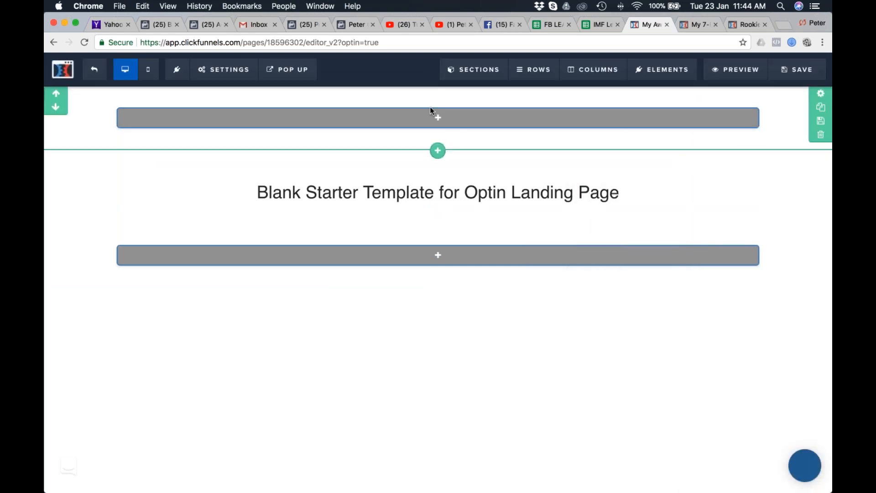
# Add a 2-column row to the section above the headline and place an image element in its left column.
pyautogui.click(438, 117)
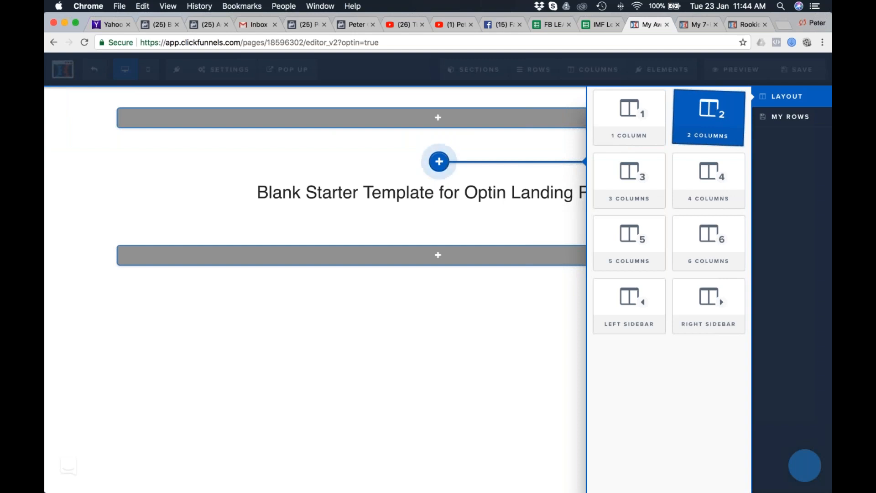
pyautogui.click(710, 111)
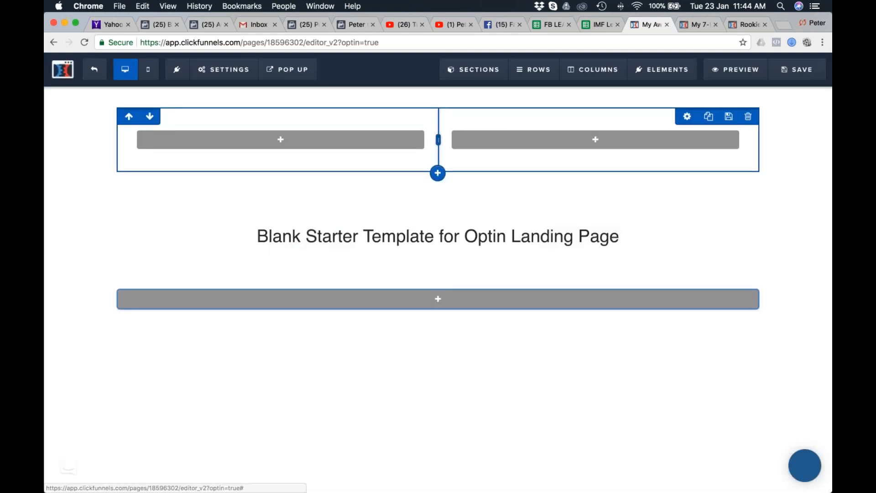
pyautogui.click(290, 141)
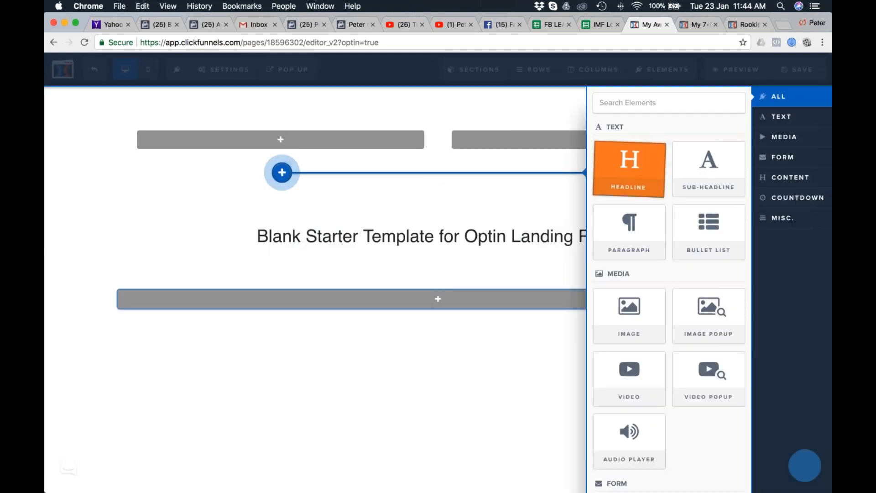
pyautogui.click(629, 316)
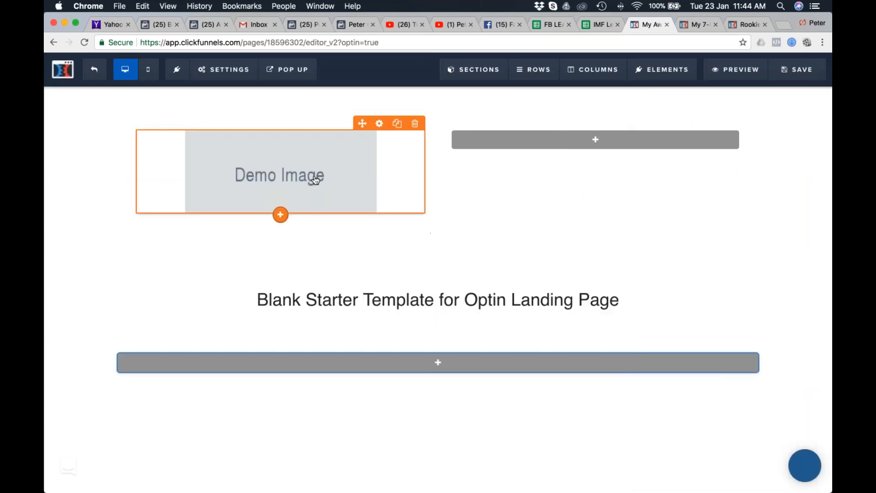
# Switch to Safari, copy the image address of the My 7 Figure Nest Egg logo from the sample Privacy Policy page, and return to Chrome.
pyautogui.press('super+Tab')
pyautogui.press('super+Tab')
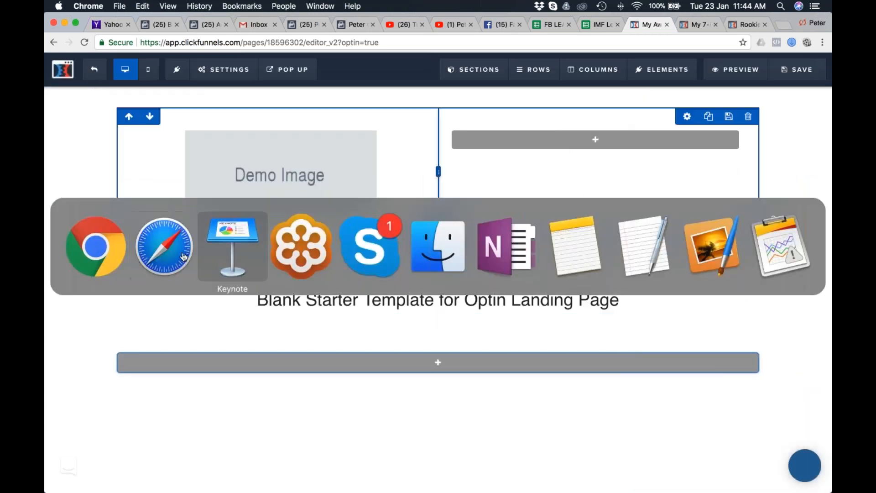
pyautogui.click(166, 246)
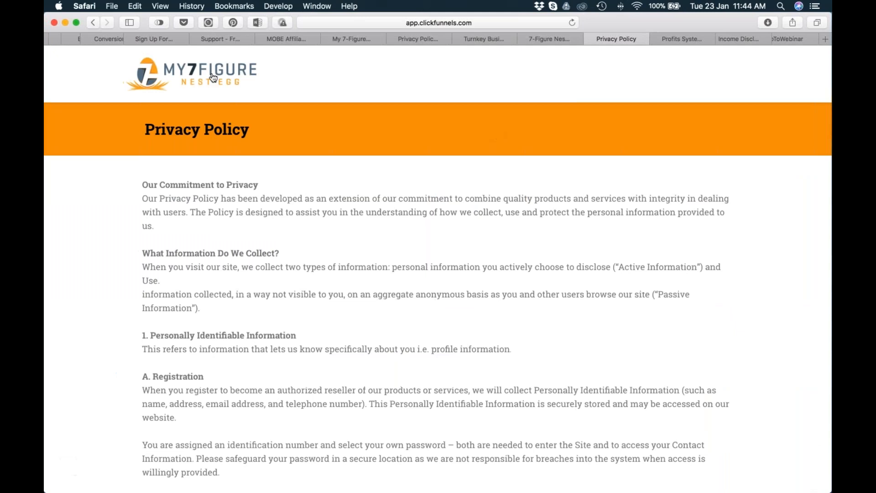
pyautogui.press('super+Tab')
pyautogui.press('shift+super+Tab')
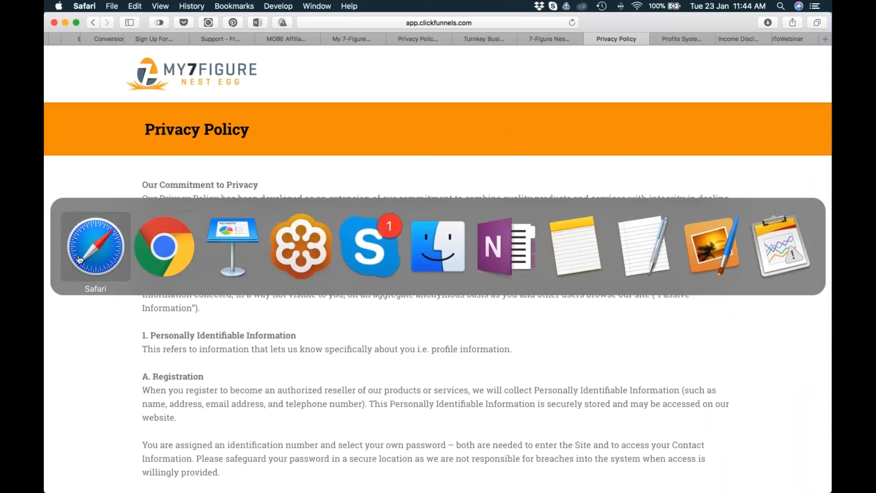
pyautogui.rightClick(153, 69)
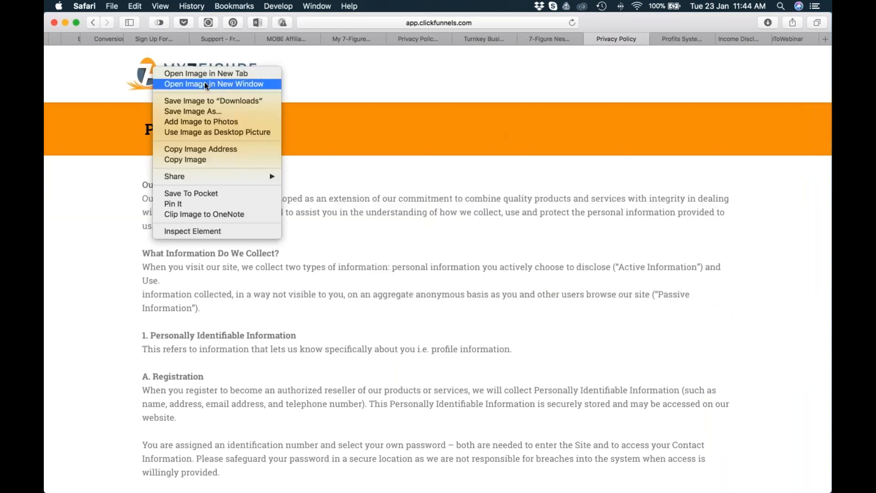
pyautogui.click(198, 150)
pyautogui.press('super+Tab')
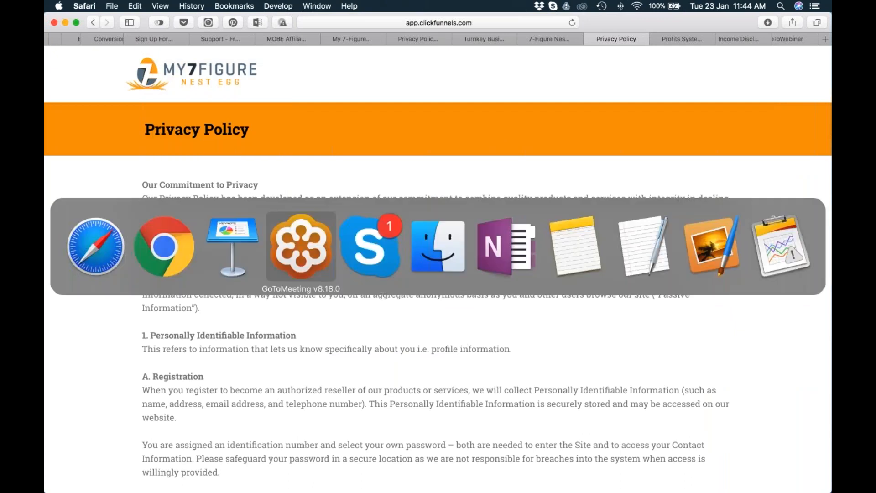
pyautogui.click(169, 248)
# Replace the demo image with the logo from the copied image address and set the image width to 200 px.
pyautogui.click(317, 180)
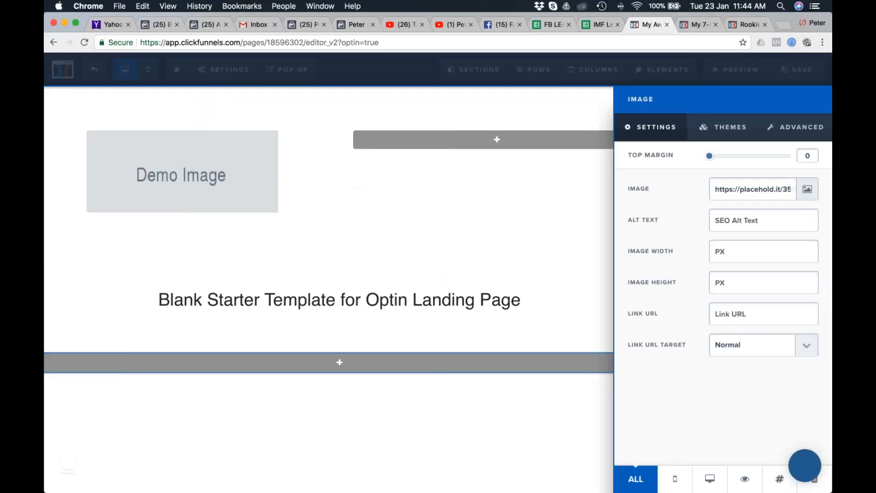
pyautogui.tripleClick(767, 189)
pyautogui.press('super+v')
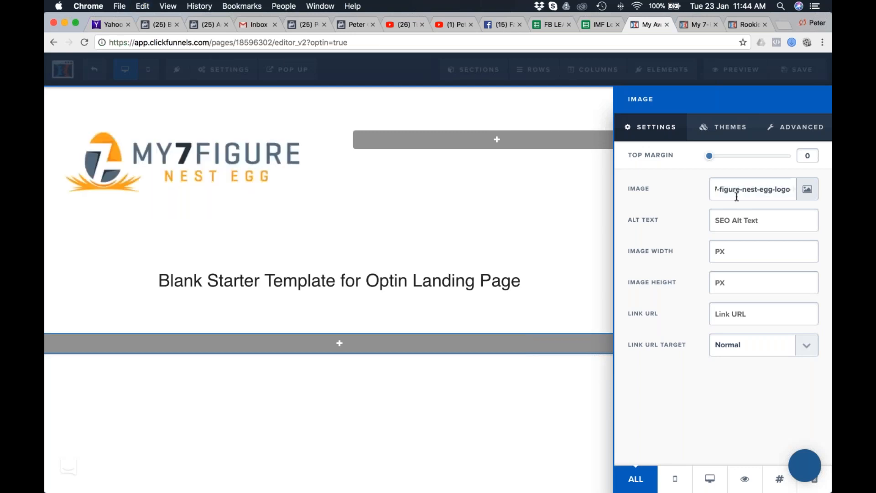
pyautogui.click(714, 251)
pyautogui.write('200')
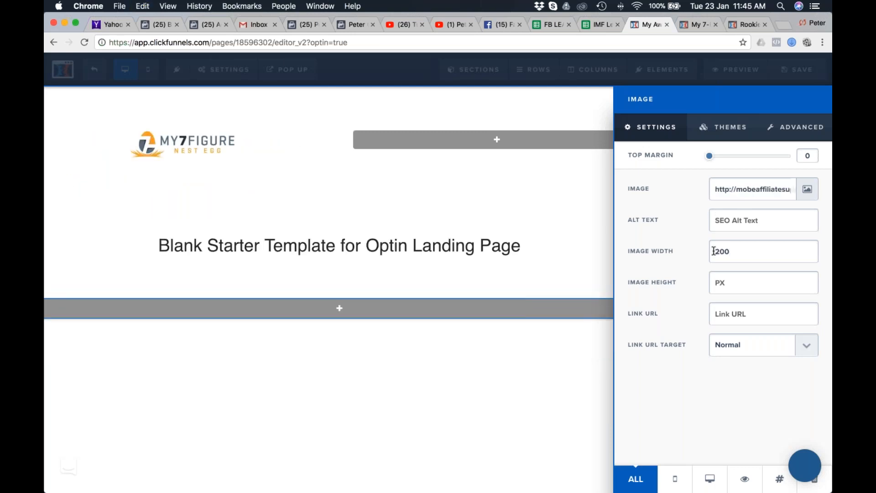
pyautogui.click(565, 271)
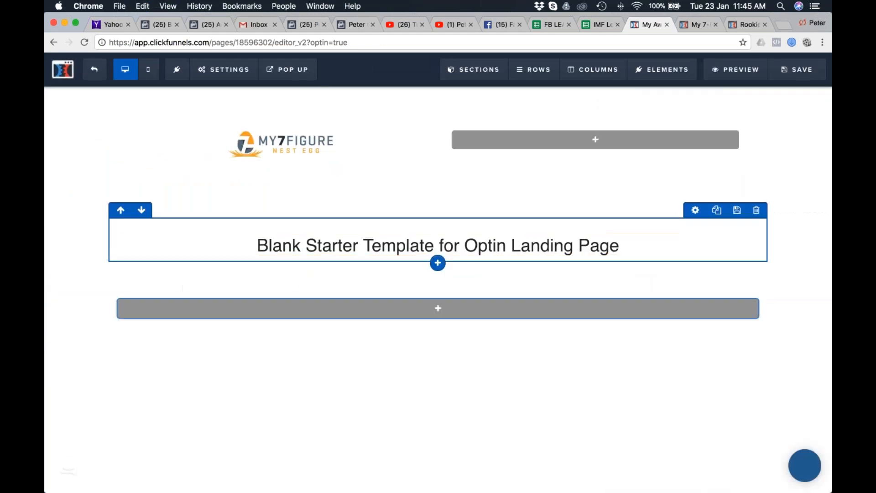
# Set the logo section's top and bottom padding to 0.
pyautogui.moveTo(533, 69)
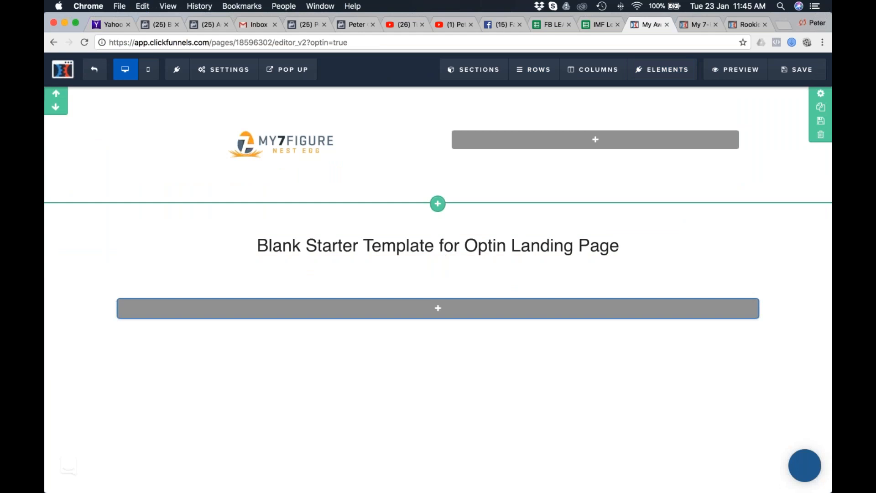
pyautogui.click(686, 117)
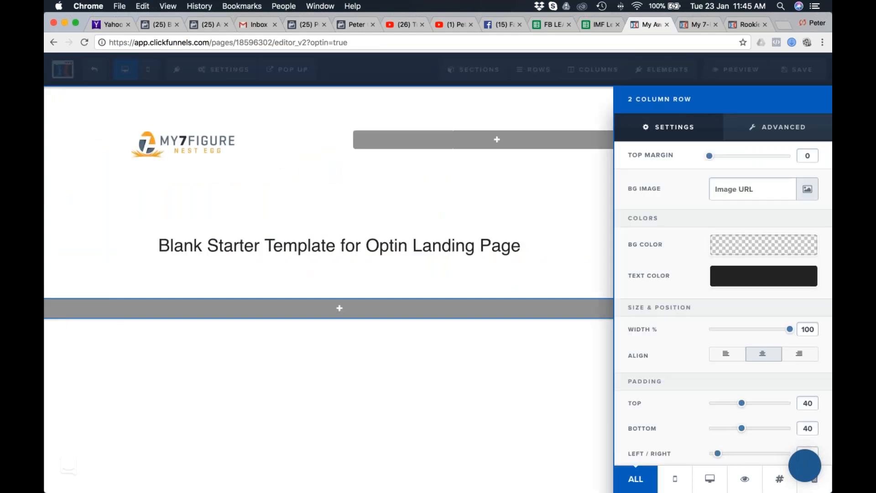
pyautogui.click(559, 104)
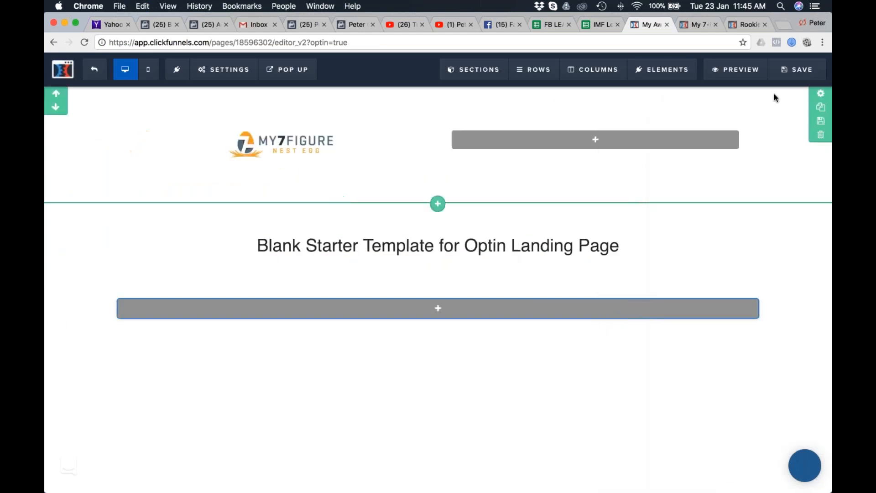
pyautogui.click(812, 97)
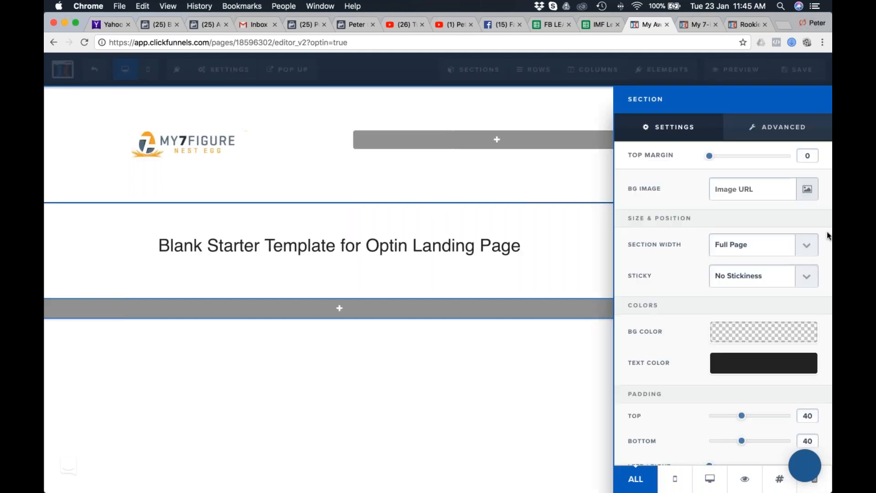
pyautogui.scroll(-1, 688, 337)
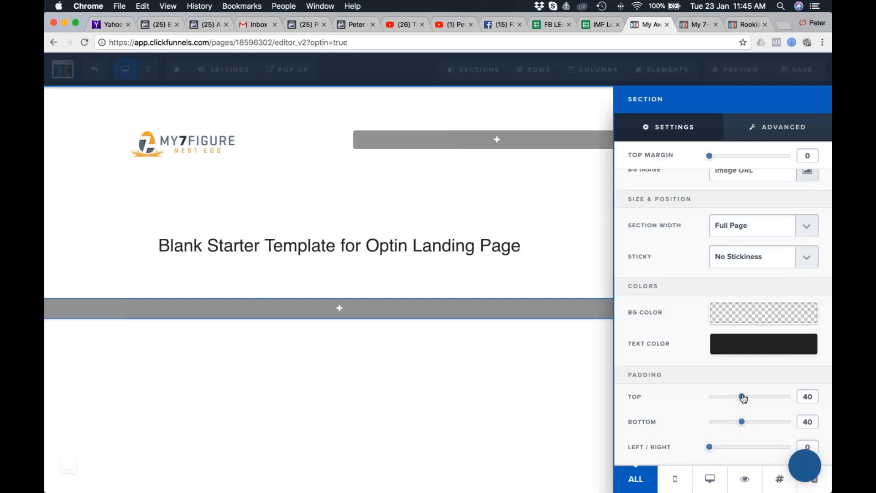
pyautogui.moveTo(743, 397); pyautogui.dragTo(653, 397)
pyautogui.moveTo(741, 420); pyautogui.dragTo(664, 423)
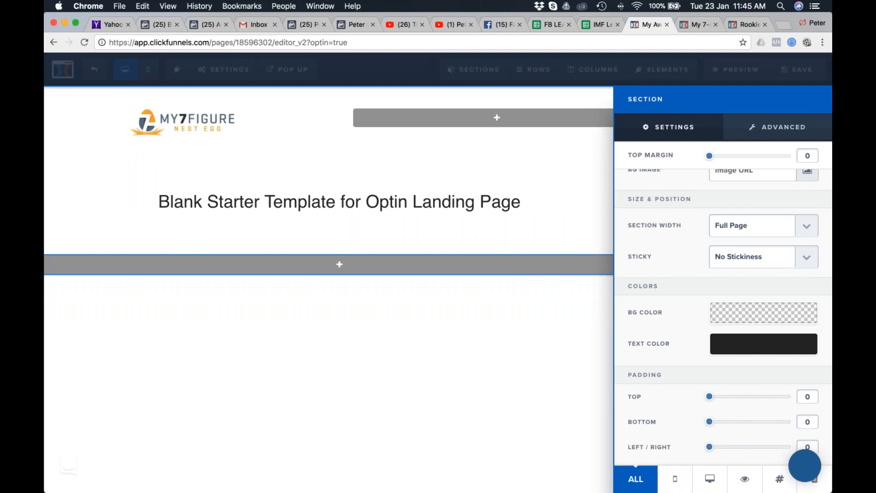
pyautogui.click(561, 163)
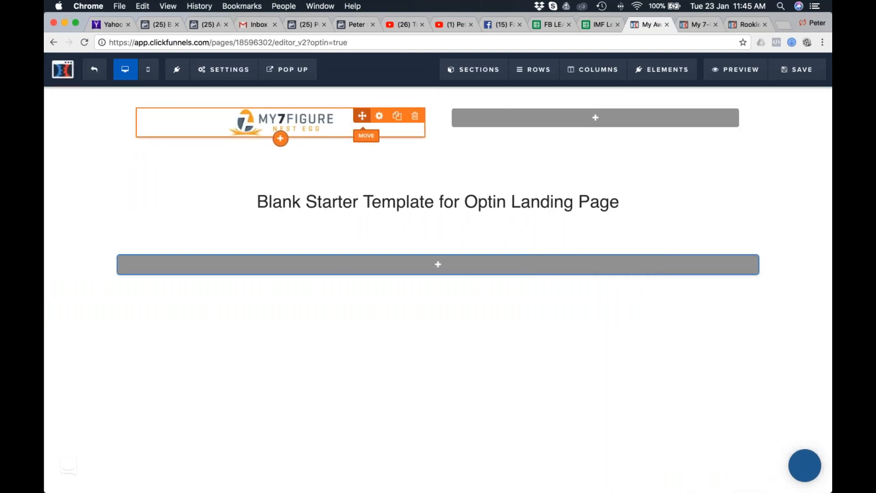
# Set the My 7 Figure Nest Egg logo image's alignment to Left.
pyautogui.click(380, 119)
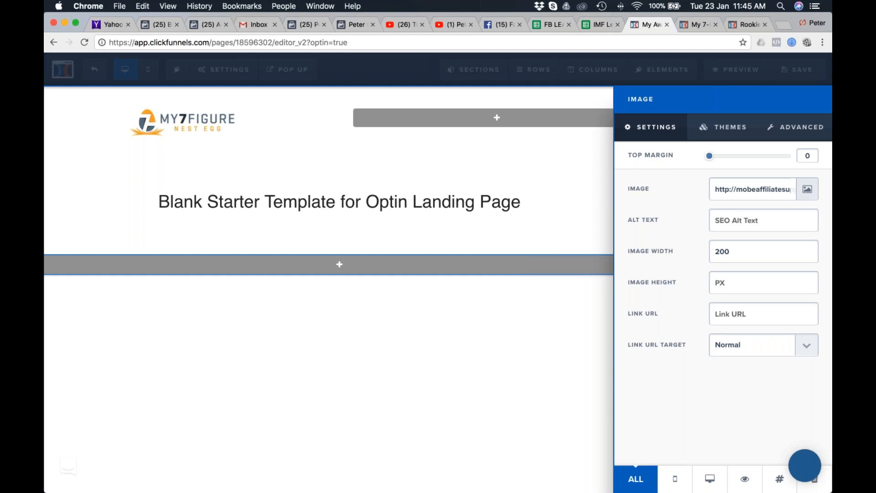
pyautogui.click(810, 132)
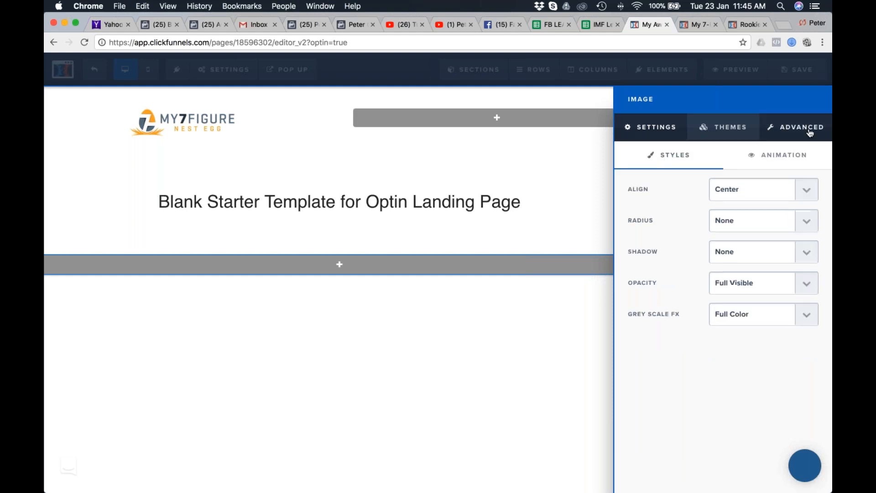
pyautogui.click(776, 190)
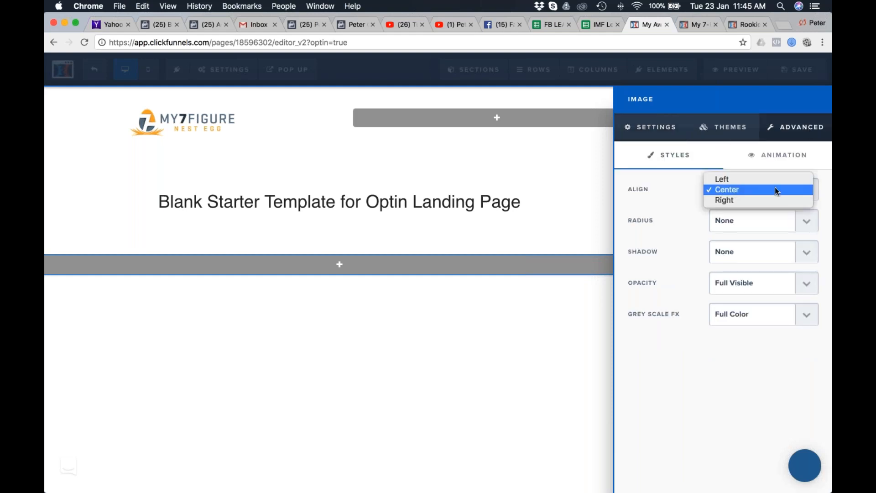
pyautogui.click(737, 179)
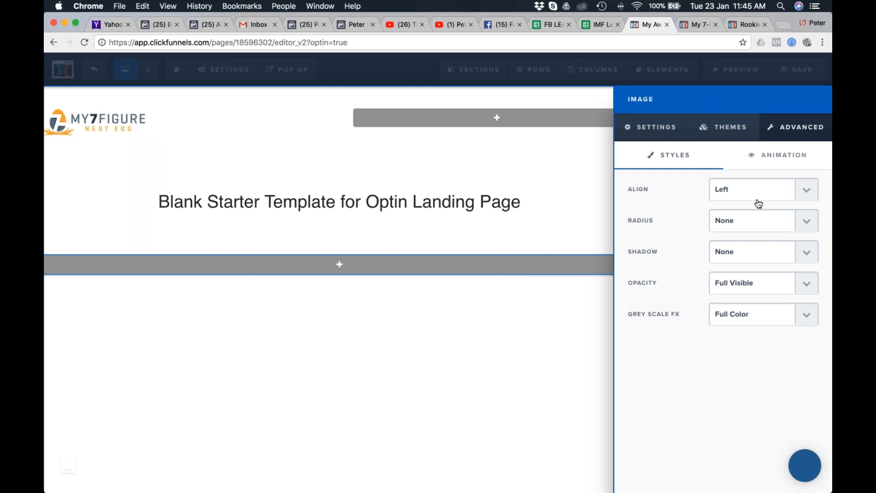
pyautogui.click(656, 127)
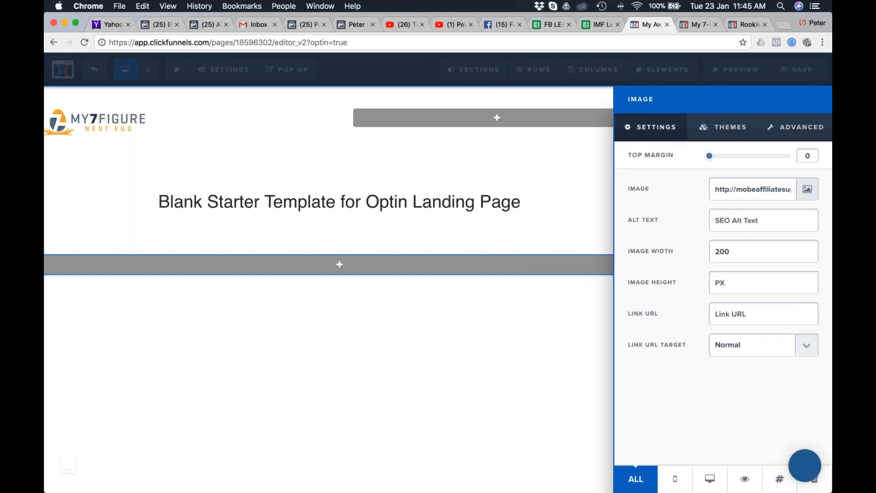
pyautogui.click(574, 169)
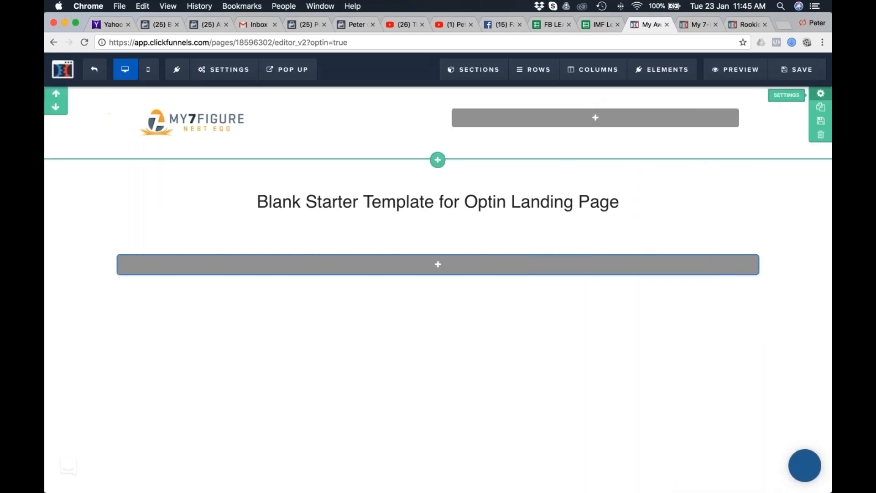
# Set the logo section's left/right padding to 50.
pyautogui.click(820, 94)
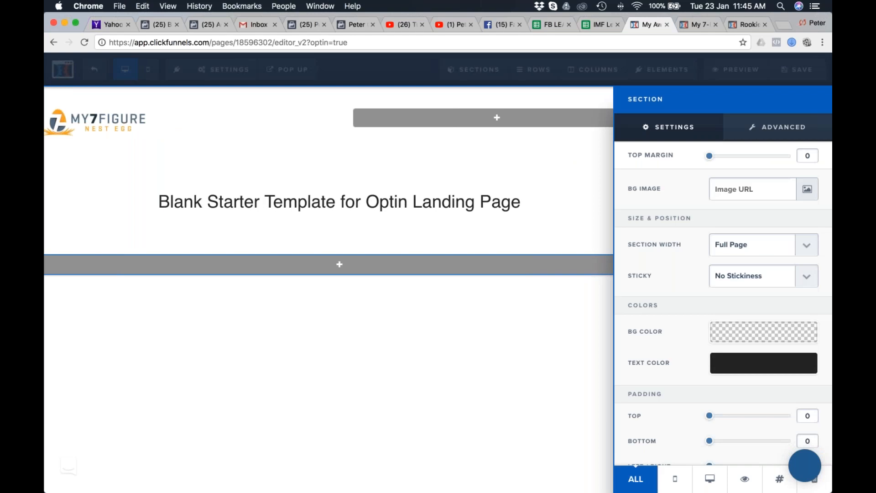
pyautogui.scroll(-1, 723, 319)
pyautogui.moveTo(713, 448); pyautogui.dragTo(748, 449)
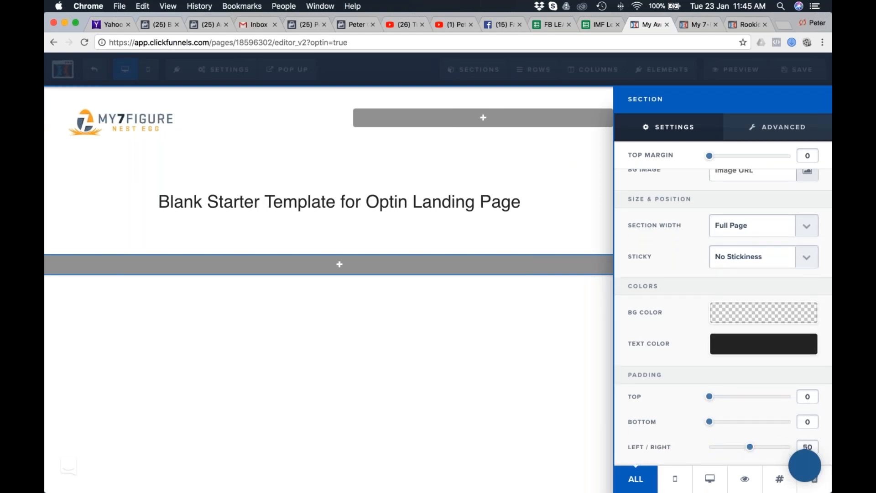
pyautogui.click(453, 164)
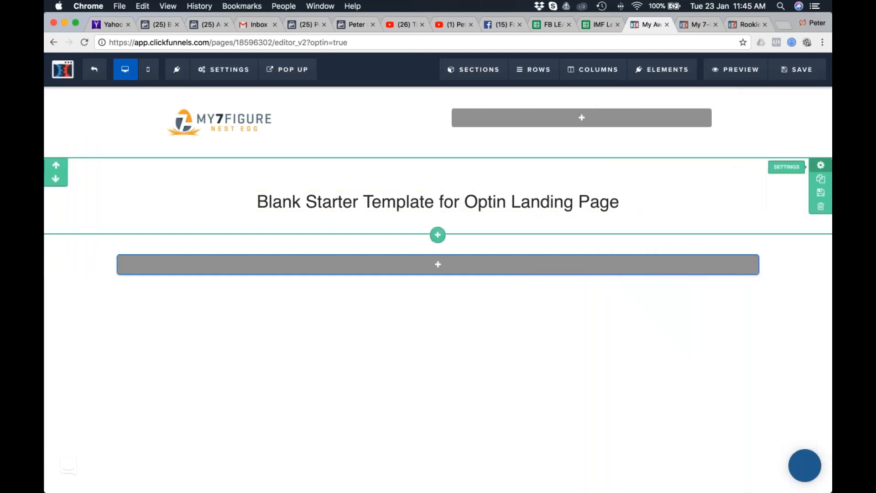
# Set the headline section's background color to the recently used solid orange #f79e00.
pyautogui.click(820, 167)
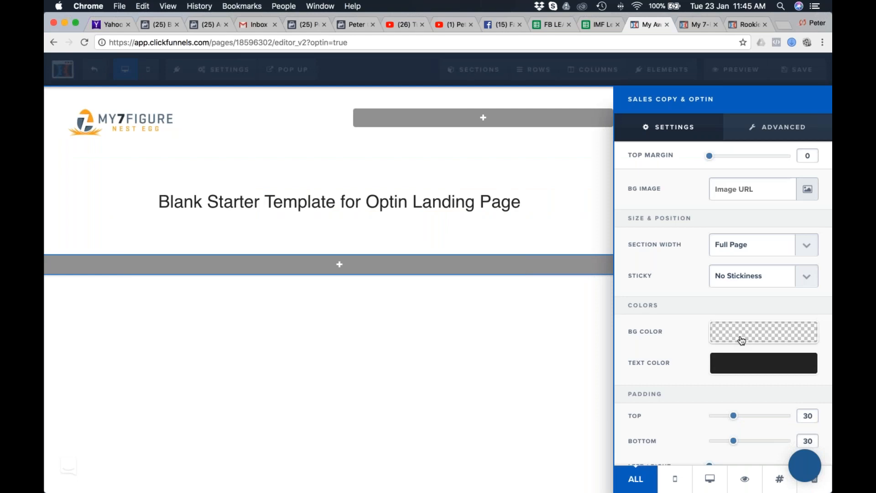
pyautogui.click(741, 339)
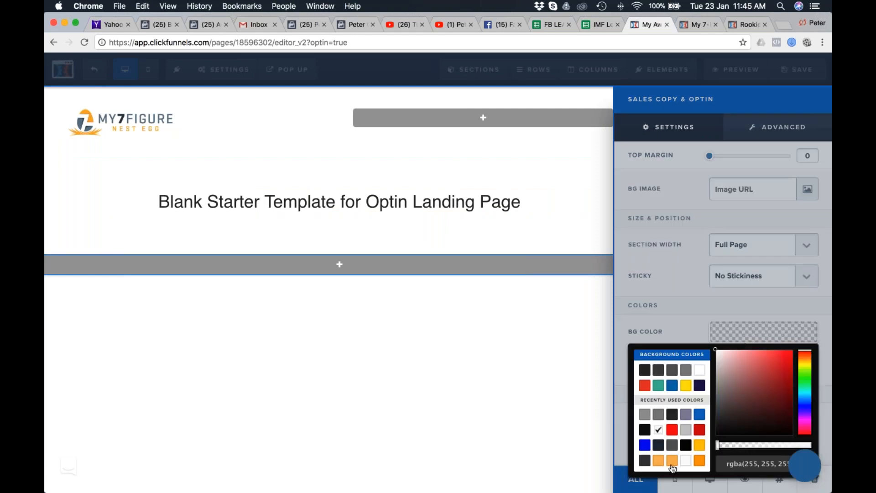
pyautogui.click(699, 446)
pyautogui.click(699, 460)
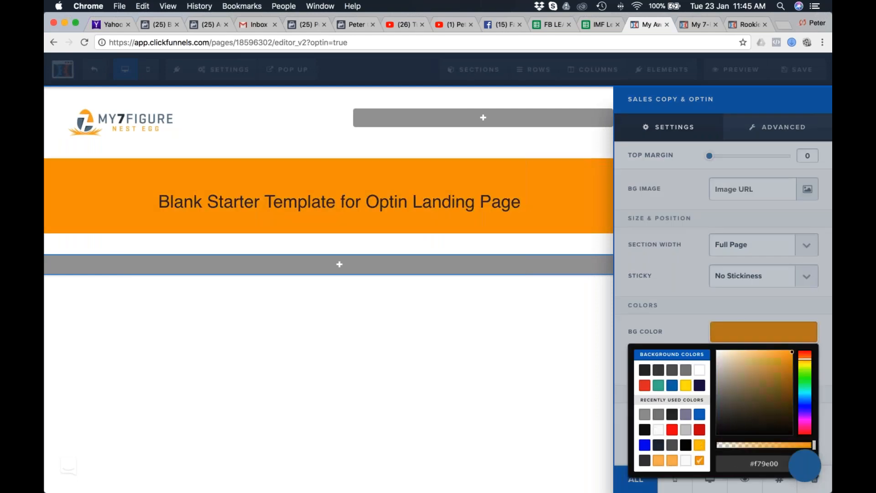
pyautogui.click(673, 461)
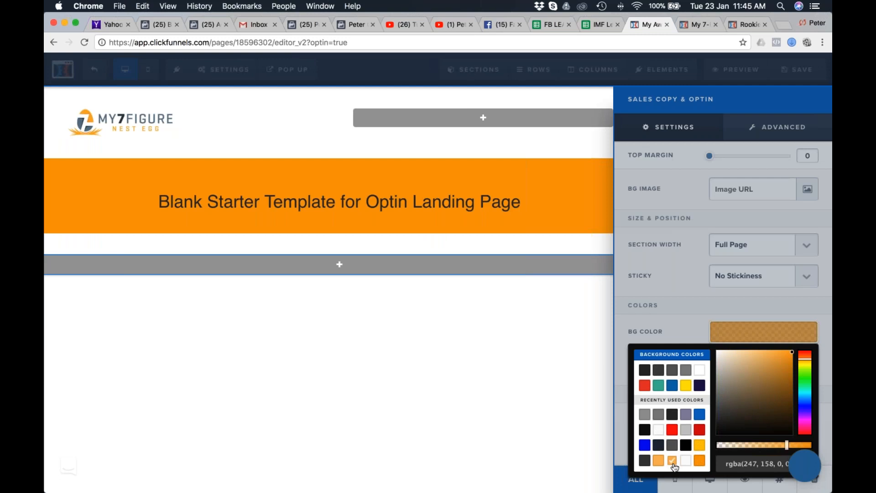
pyautogui.click(517, 309)
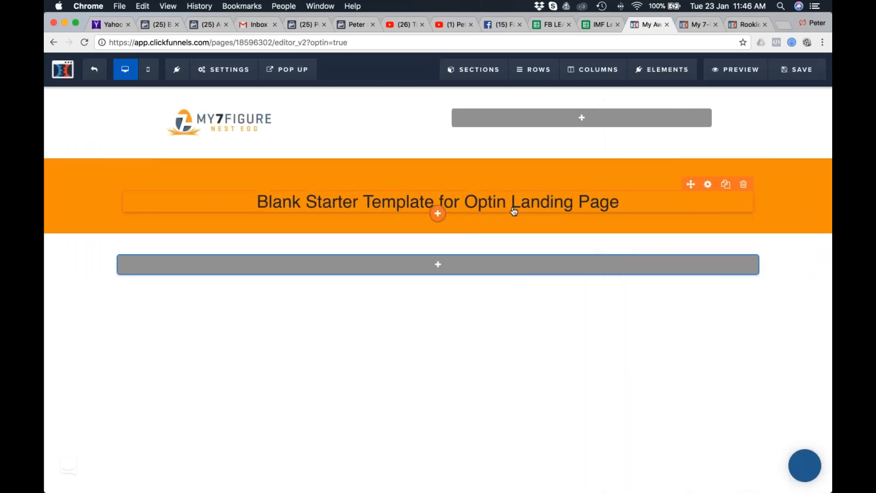
# Copy the "Privacy Policy" title from the sample page in Safari and replace the headline text in Chrome with it.
pyautogui.doubleClick(530, 207)
pyautogui.press('super+Tab')
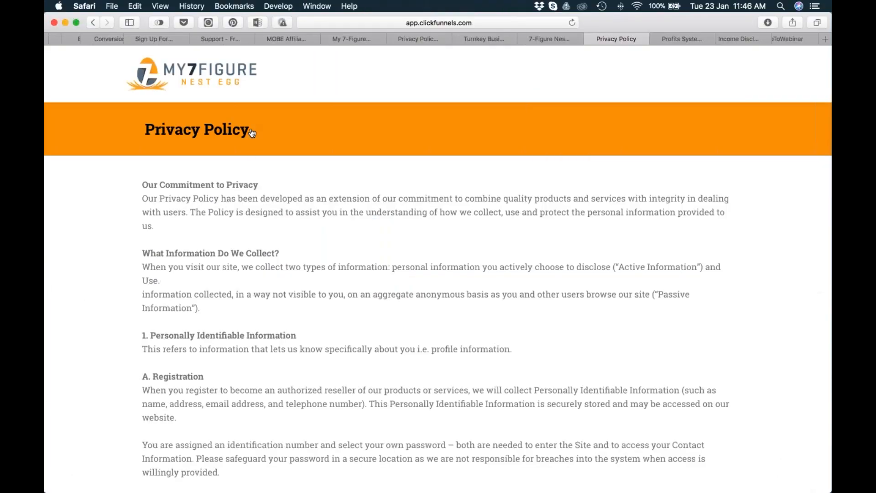
pyautogui.moveTo(252, 133); pyautogui.dragTo(147, 133)
pyautogui.press('super+c')
pyautogui.press('super+Tab')
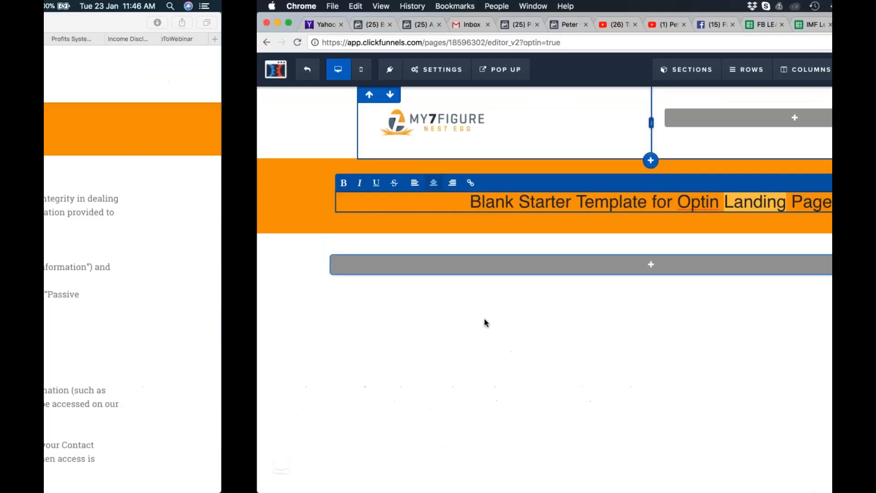
pyautogui.press('super+a')
pyautogui.press('super+v')
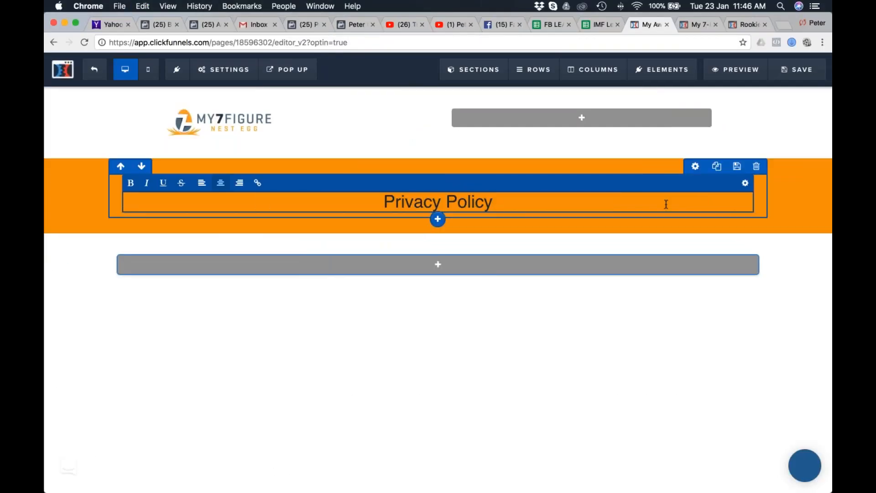
# Set the Privacy Policy headline's font family to Roboto Slab and make its whole text bold.
pyautogui.click(746, 184)
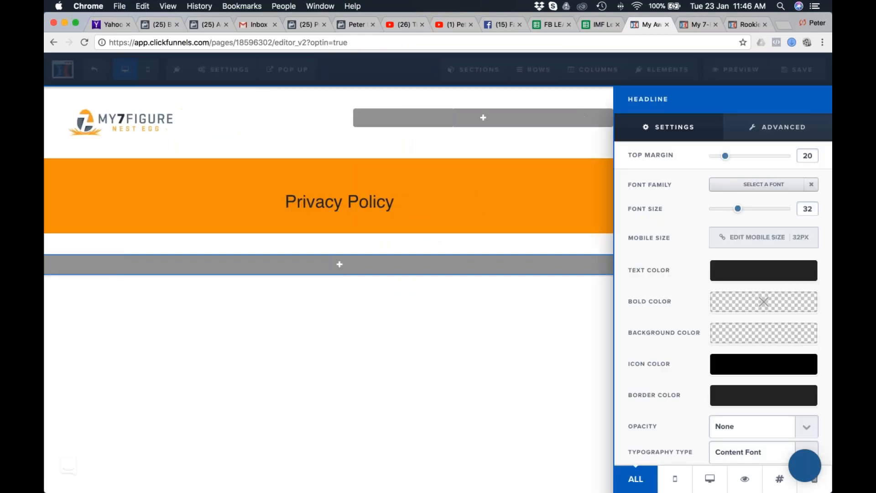
pyautogui.click(771, 184)
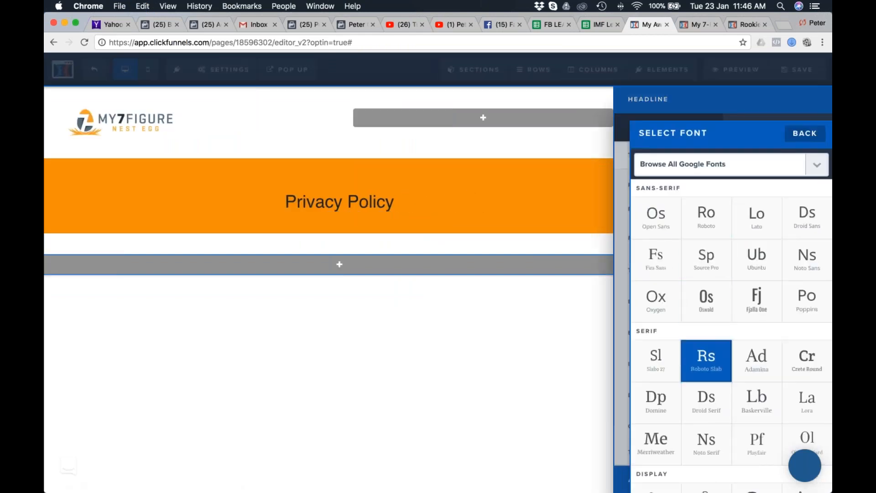
pyautogui.click(711, 361)
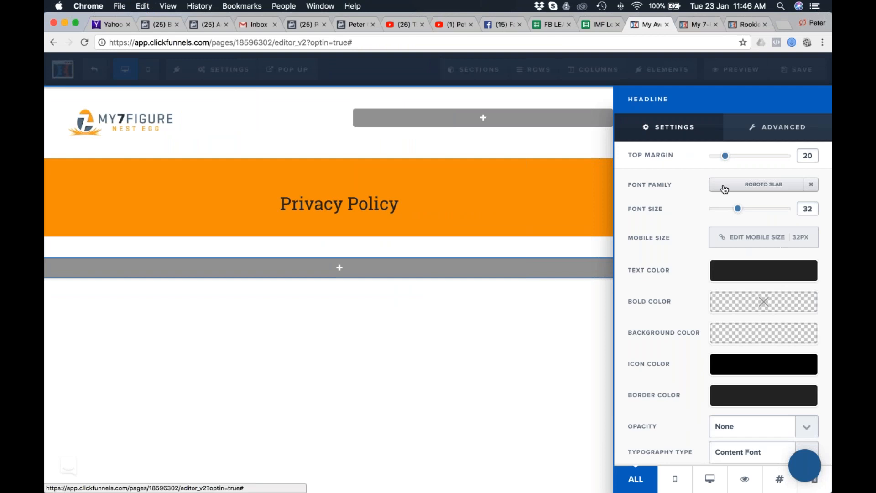
pyautogui.click(385, 205)
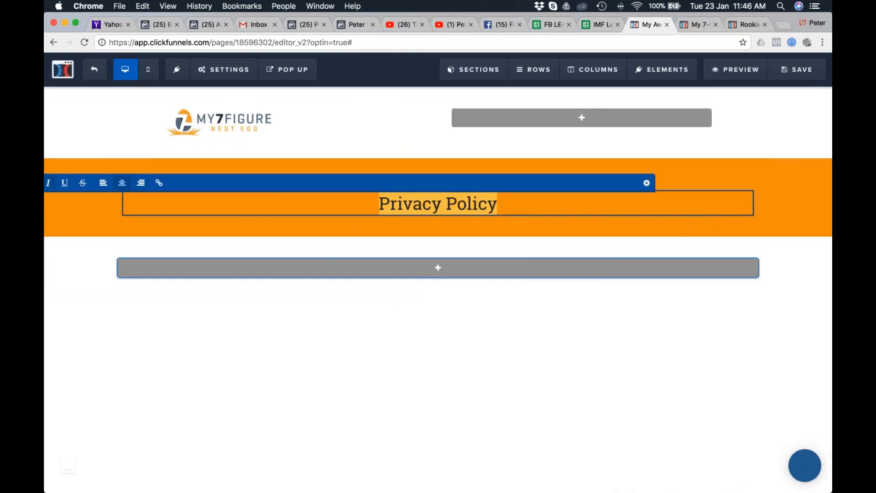
pyautogui.click(224, 234)
pyautogui.doubleClick(430, 206)
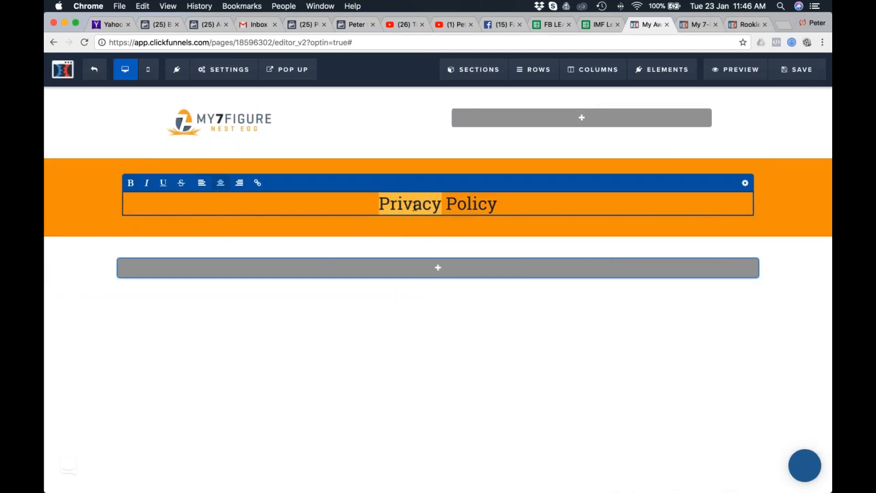
pyautogui.keyDown('shift'); pyautogui.click(504, 204); pyautogui.keyUp('shift')
pyautogui.click(130, 183)
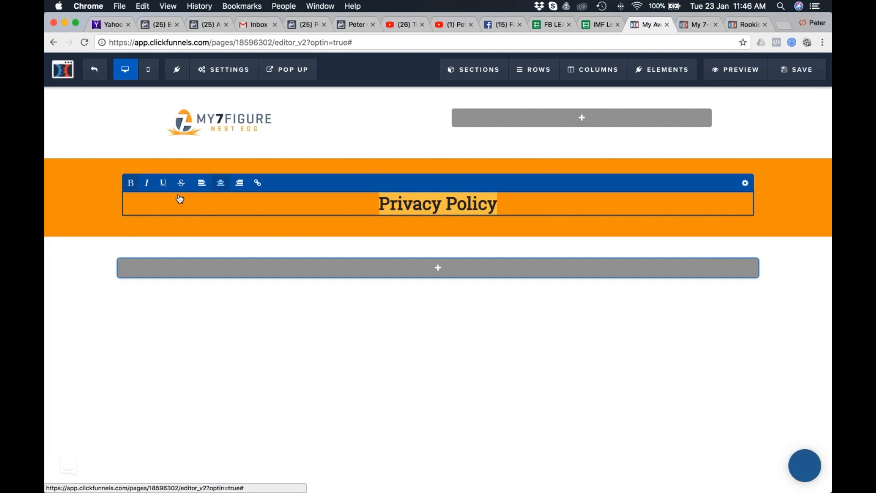
pyautogui.click(745, 182)
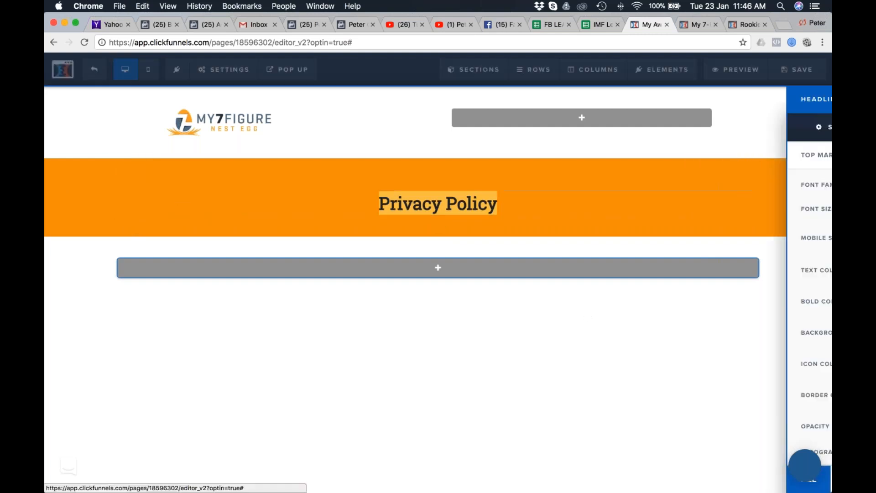
pyautogui.click(786, 127)
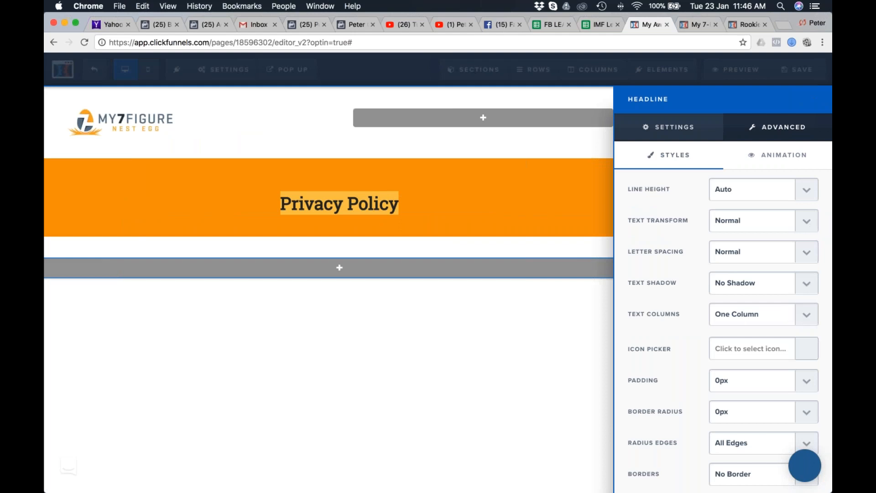
pyautogui.click(671, 128)
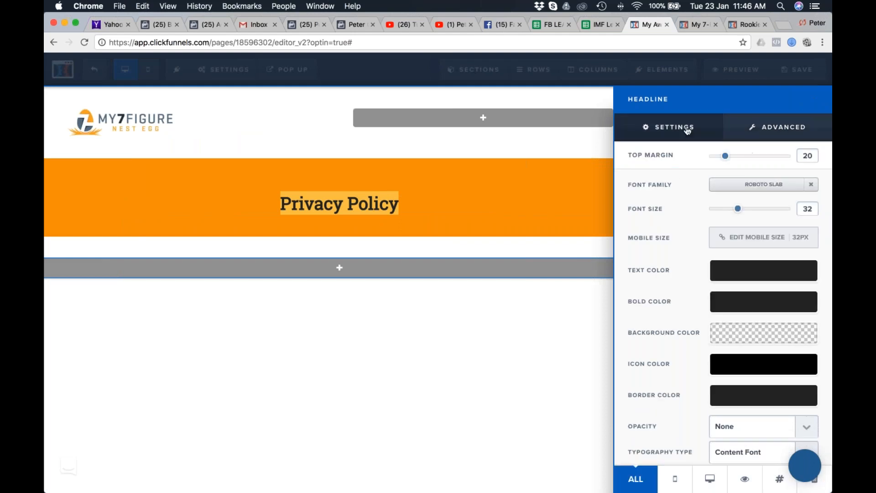
pyautogui.click(566, 340)
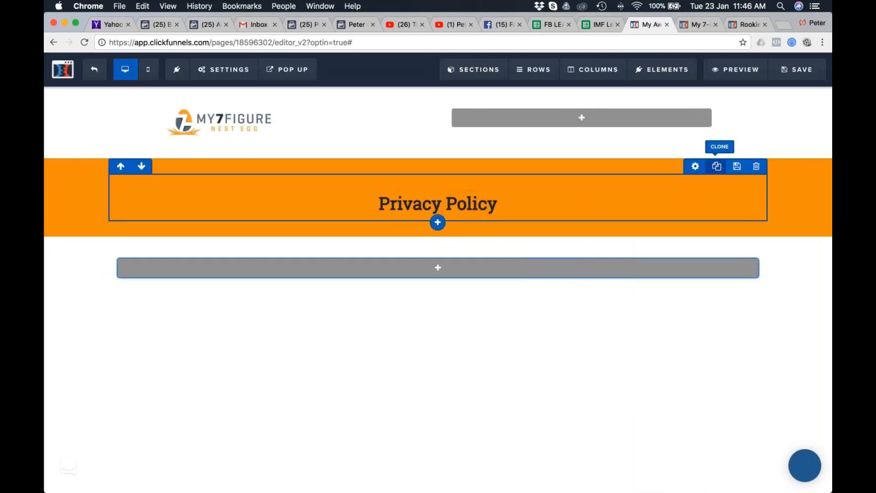
# Set the orange headline section's top padding to 0 and bottom padding to 20.
pyautogui.click(822, 168)
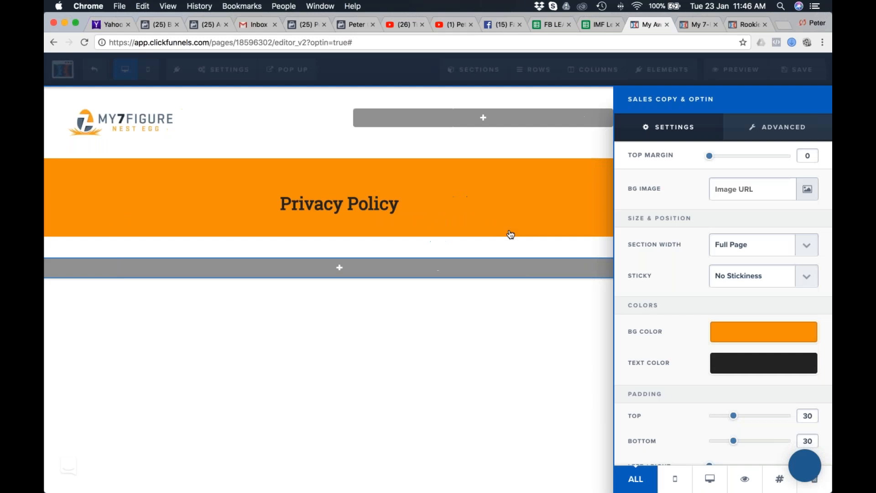
pyautogui.scroll(-1, 723, 317)
pyautogui.moveTo(733, 399); pyautogui.dragTo(727, 425)
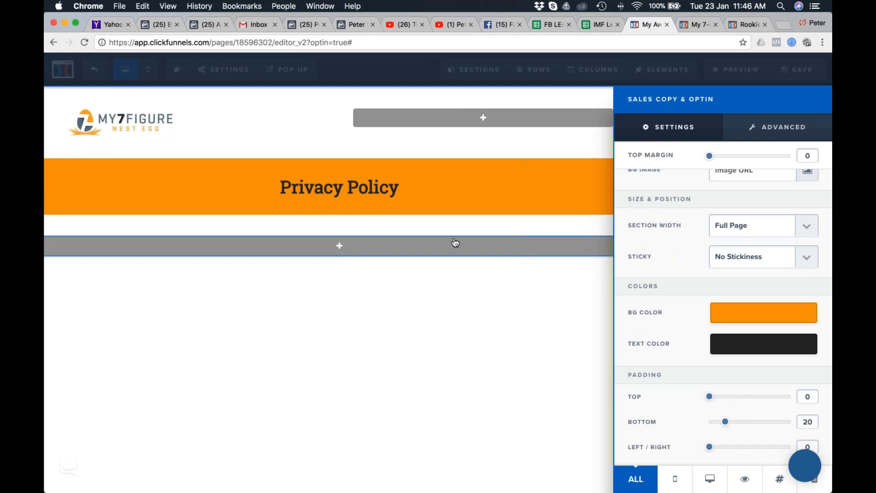
pyautogui.scroll(2, 723, 317)
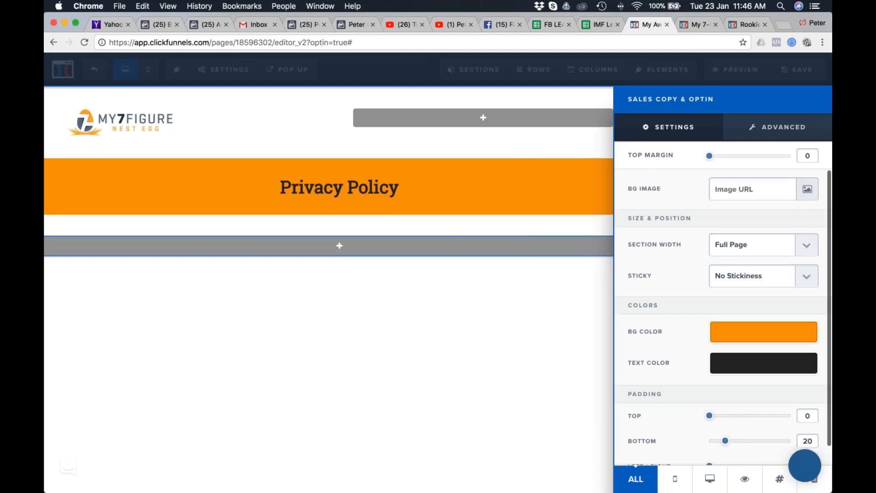
pyautogui.click(407, 195)
# Left-align the Privacy Policy headline text.
pyautogui.doubleClick(419, 191)
pyautogui.press('super+a')
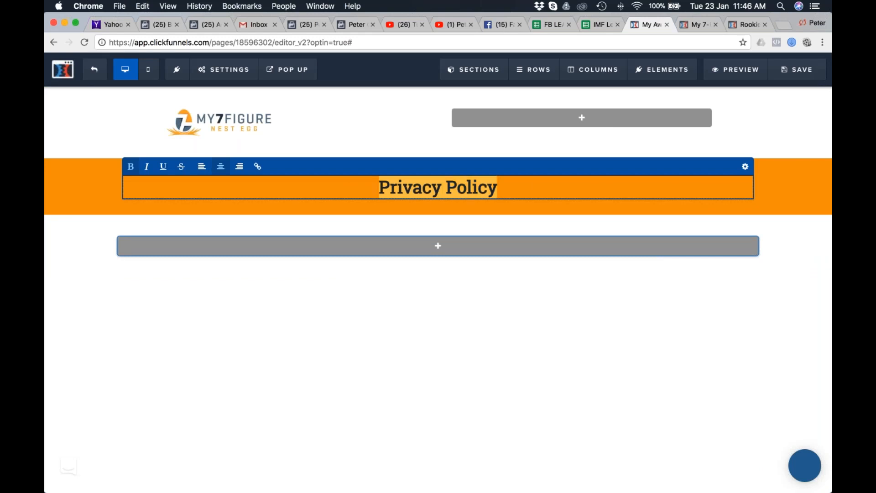
pyautogui.click(201, 166)
pyautogui.click(203, 352)
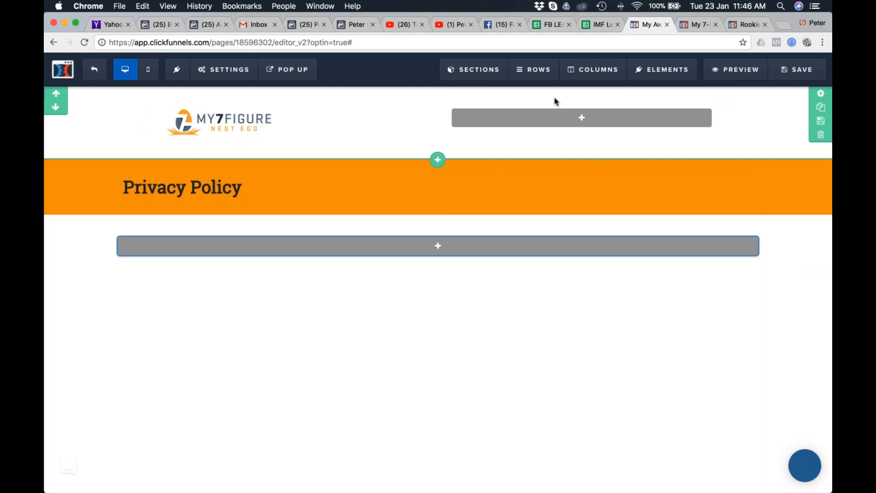
# Set the logo section's left/right padding to 0.
pyautogui.click(821, 94)
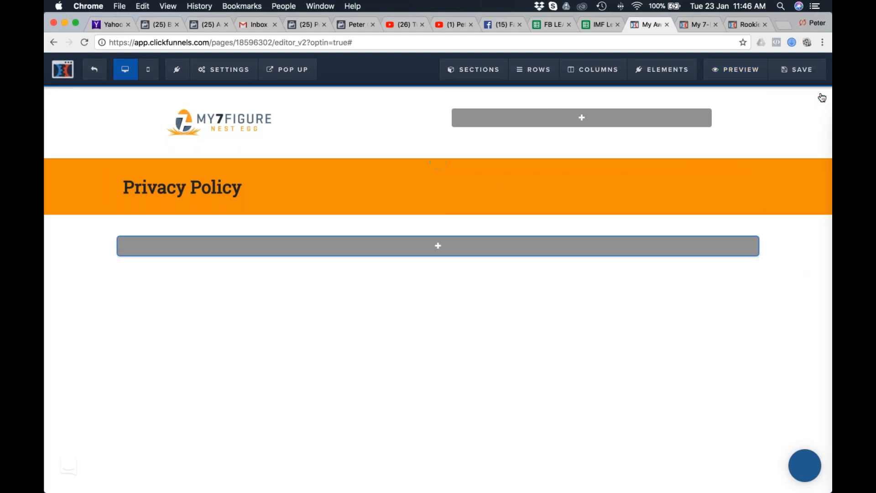
pyautogui.scroll(-1, 678, 239)
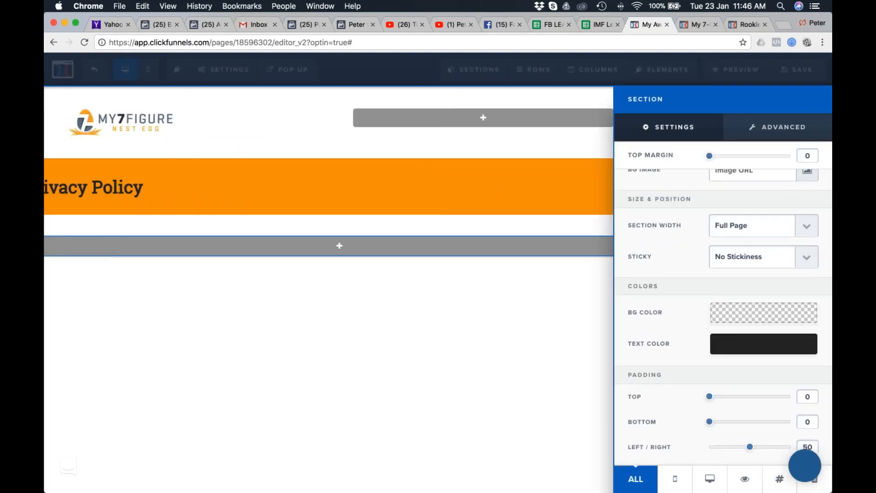
pyautogui.moveTo(750, 449); pyautogui.dragTo(704, 448)
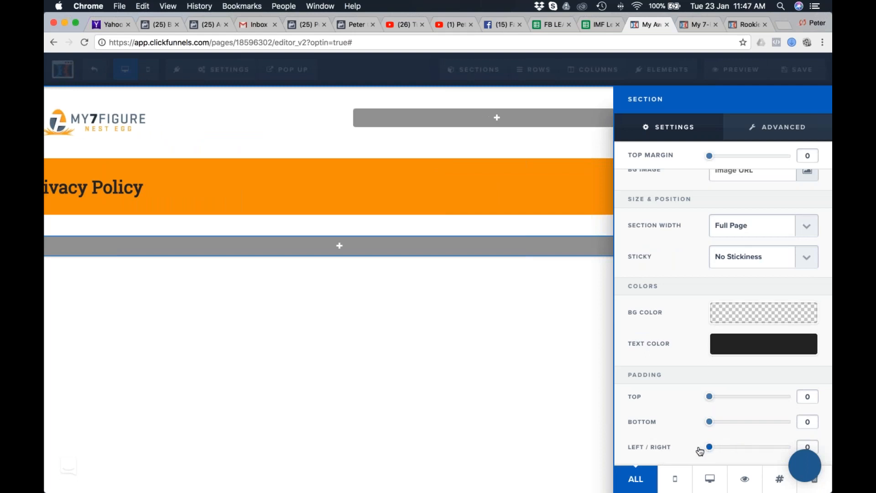
# Set the left/right padding of the logo's two-column row to 0.
pyautogui.click(490, 348)
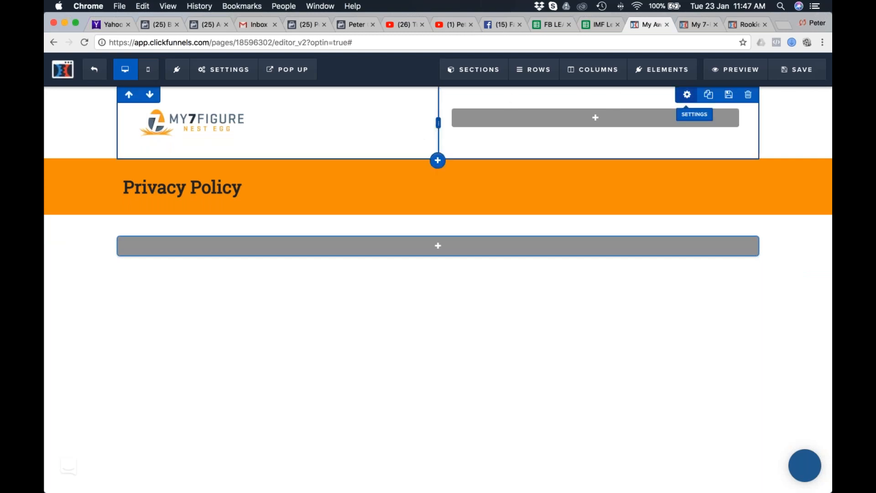
pyautogui.click(685, 94)
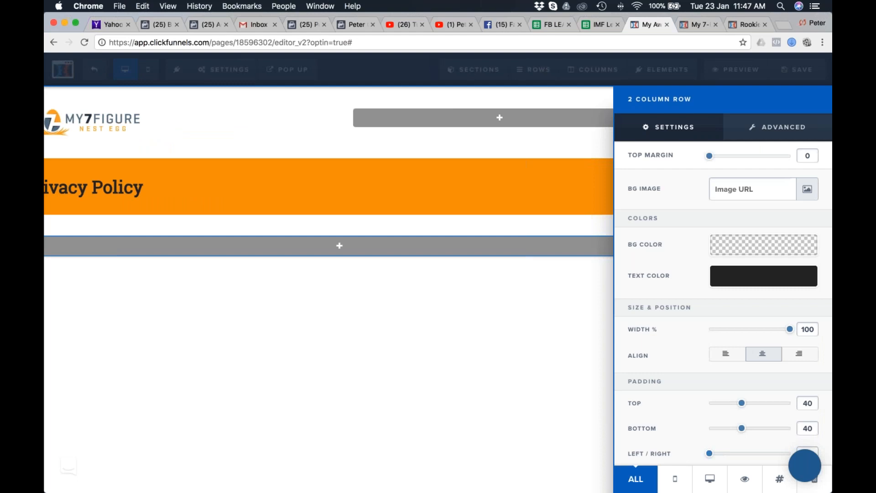
pyautogui.click(428, 313)
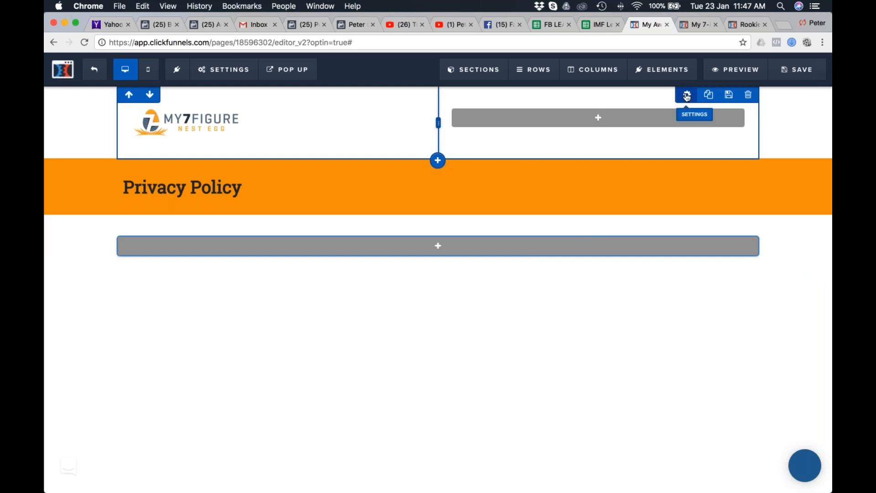
pyautogui.click(687, 96)
pyautogui.scroll(-1, 810, 436)
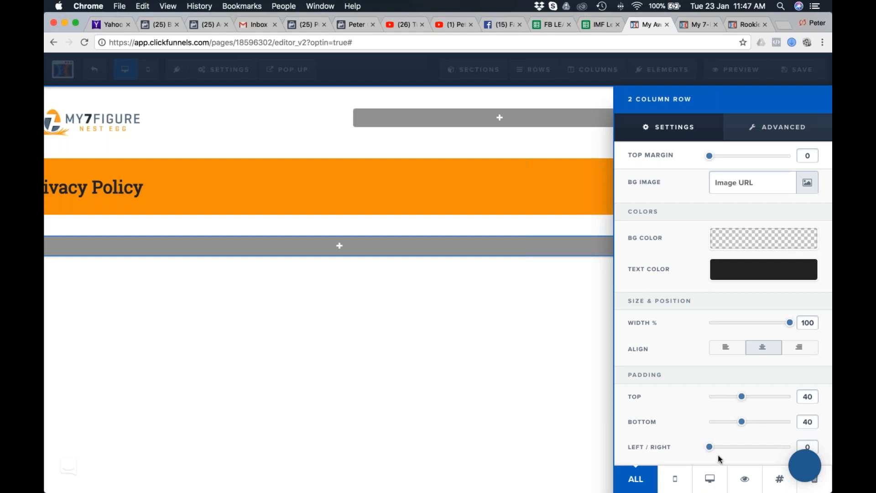
pyautogui.click(529, 365)
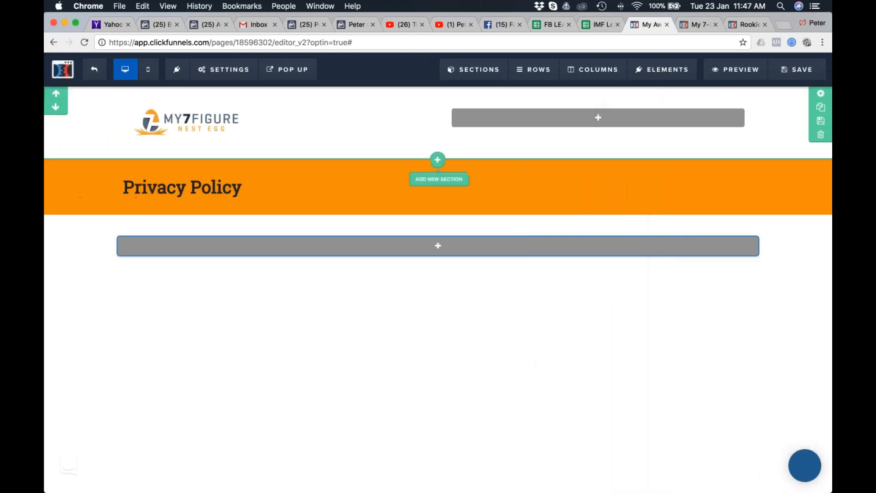
# Increase the orange headline section's left/right padding until the Privacy Policy headline lines up with the logo above it.
pyautogui.click(826, 170)
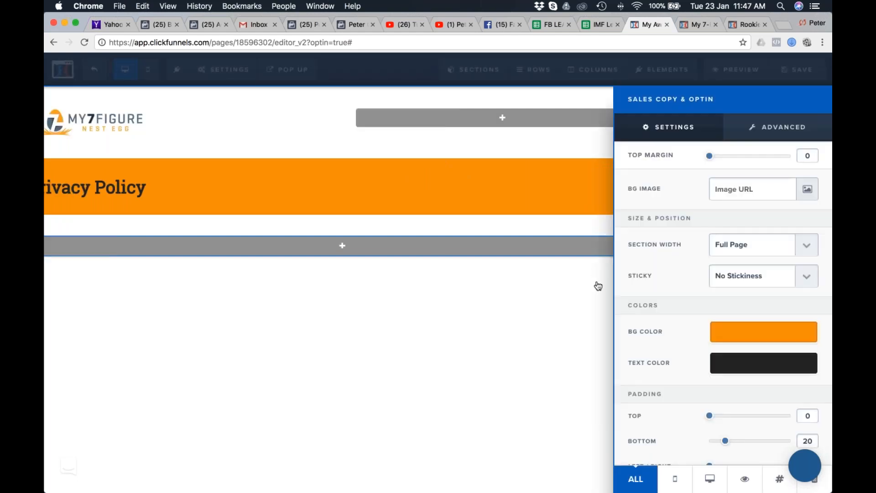
pyautogui.scroll(-1, 720, 430)
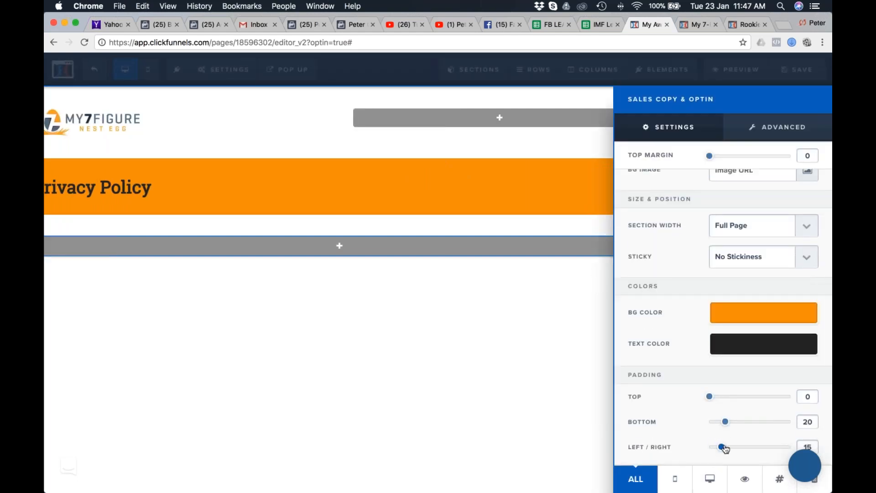
pyautogui.click(377, 302)
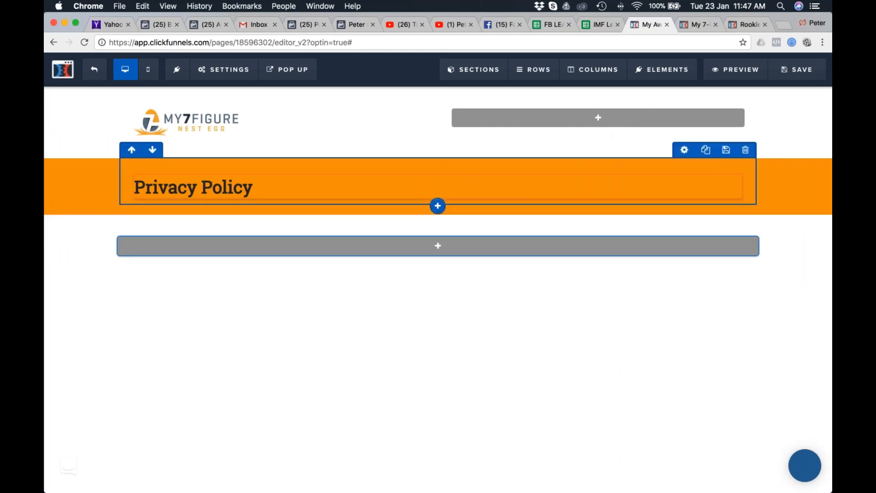
pyautogui.click(818, 167)
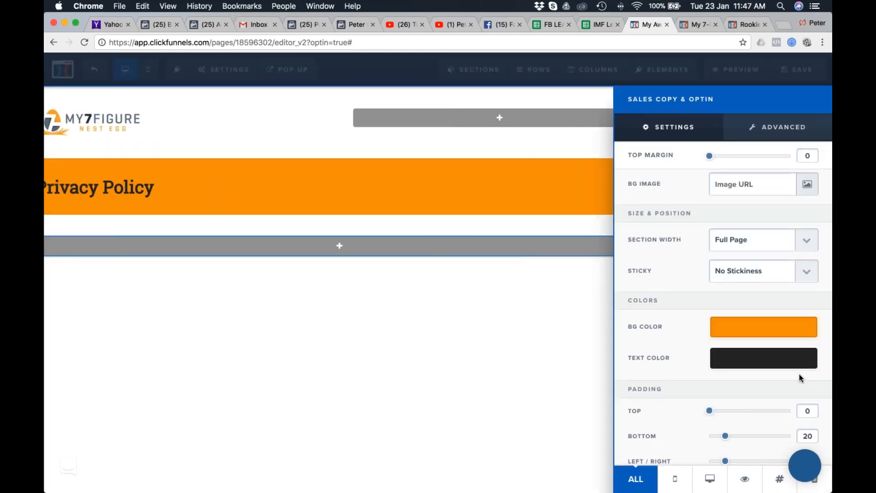
pyautogui.scroll(-1, 799, 378)
pyautogui.moveTo(726, 447); pyautogui.dragTo(732, 448)
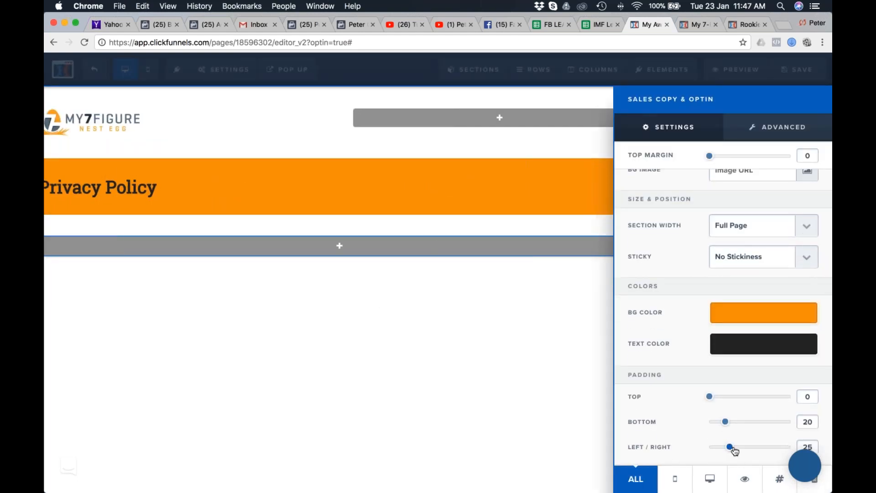
pyautogui.click(520, 365)
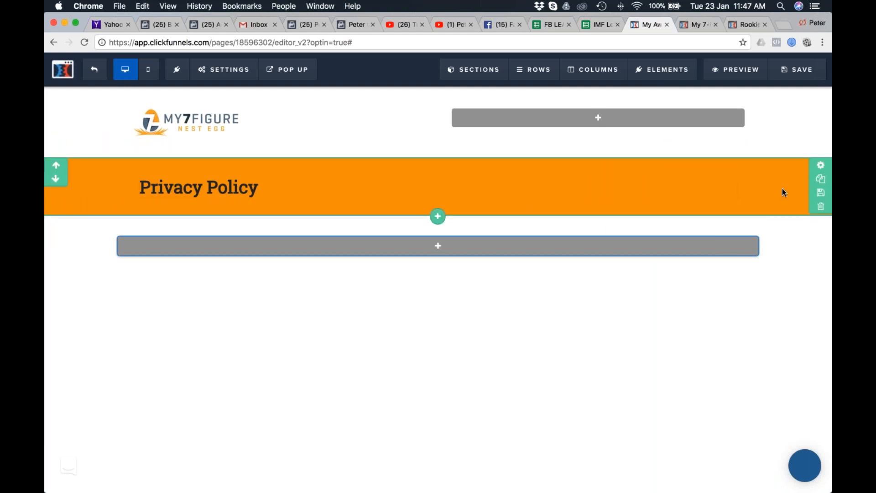
# Clone the orange Privacy Policy section and set the clone's background color to white (#ffffff).
pyautogui.click(821, 179)
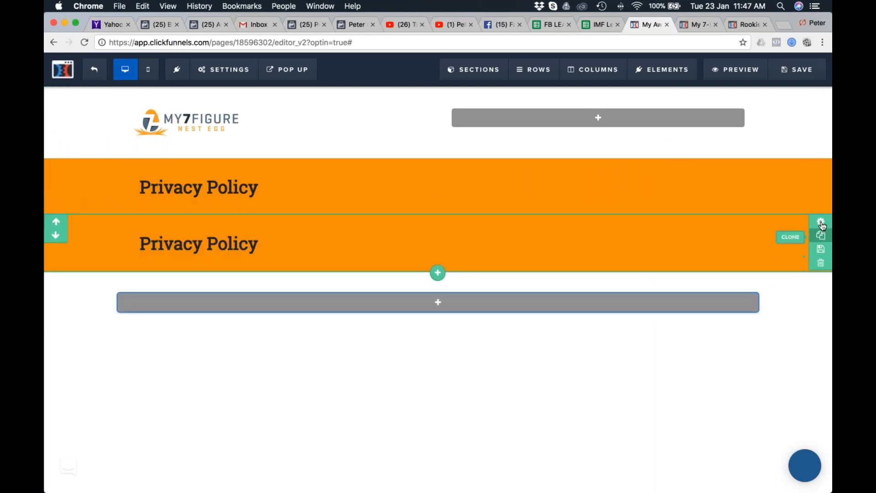
pyautogui.click(820, 222)
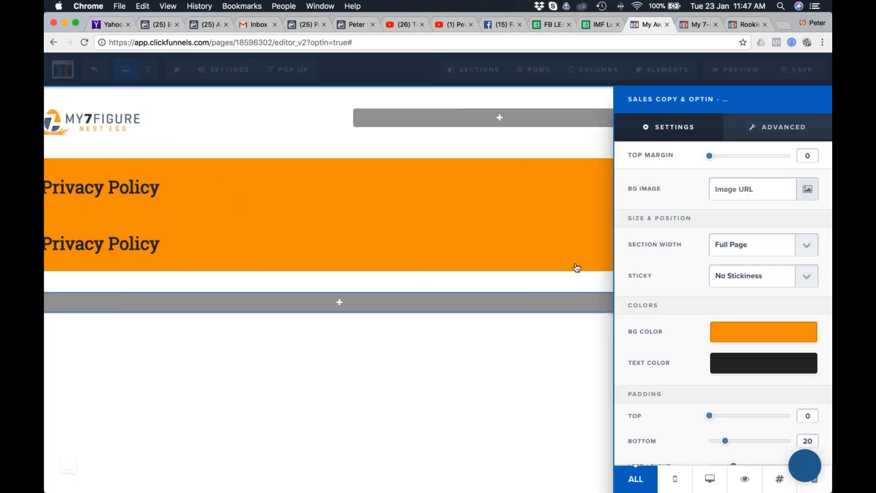
pyautogui.click(763, 332)
pyautogui.click(699, 370)
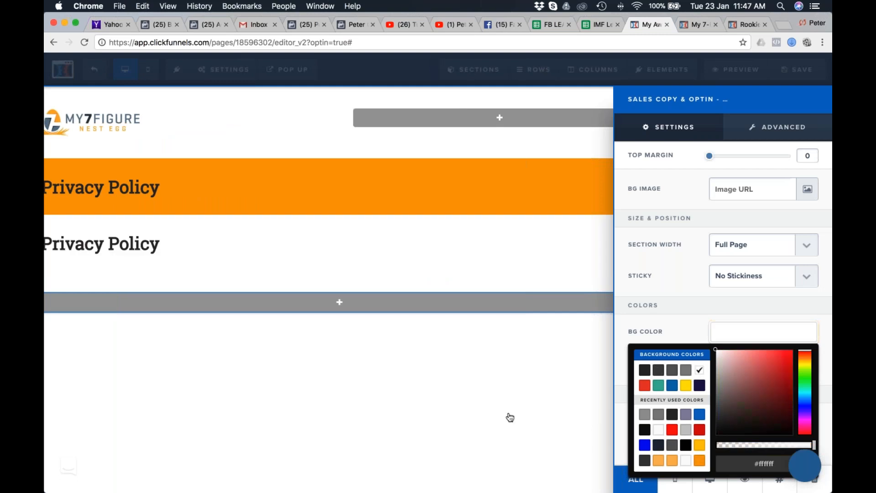
pyautogui.click(510, 417)
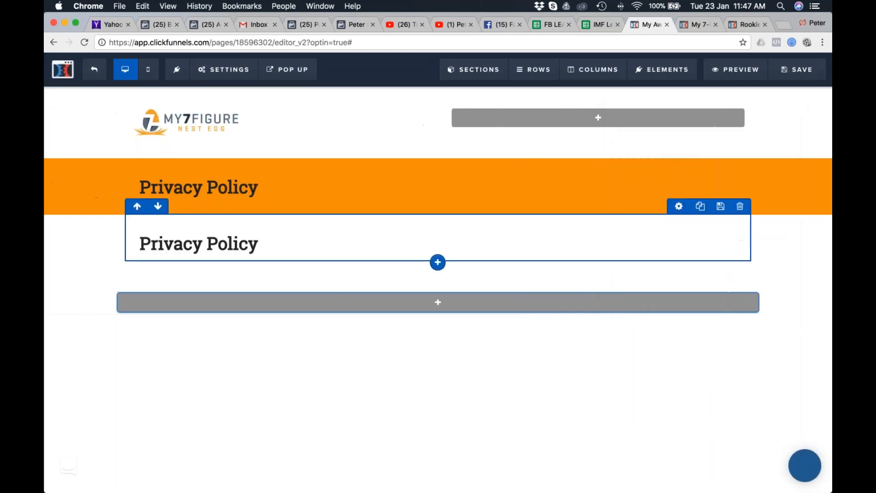
pyautogui.doubleClick(244, 246)
pyautogui.click(145, 245)
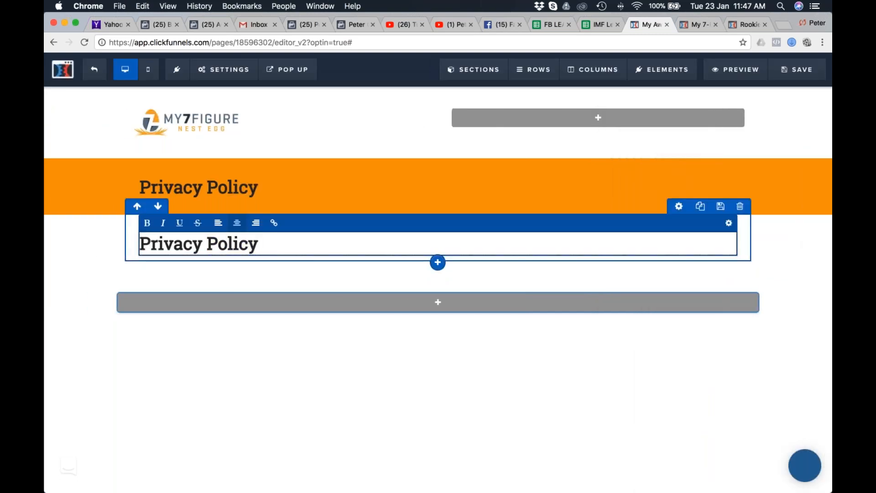
pyautogui.click(457, 281)
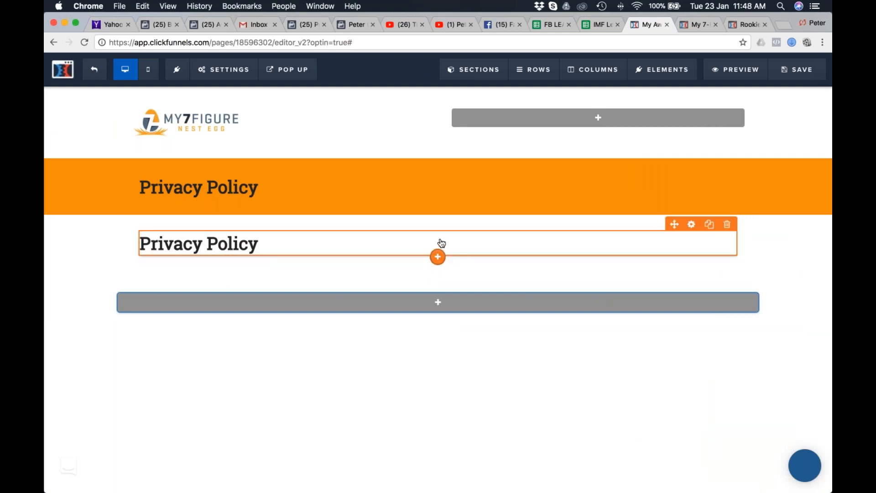
# Add a paragraph text element beneath the cloned Privacy Policy headline and delete that cloned headline.
pyautogui.click(438, 259)
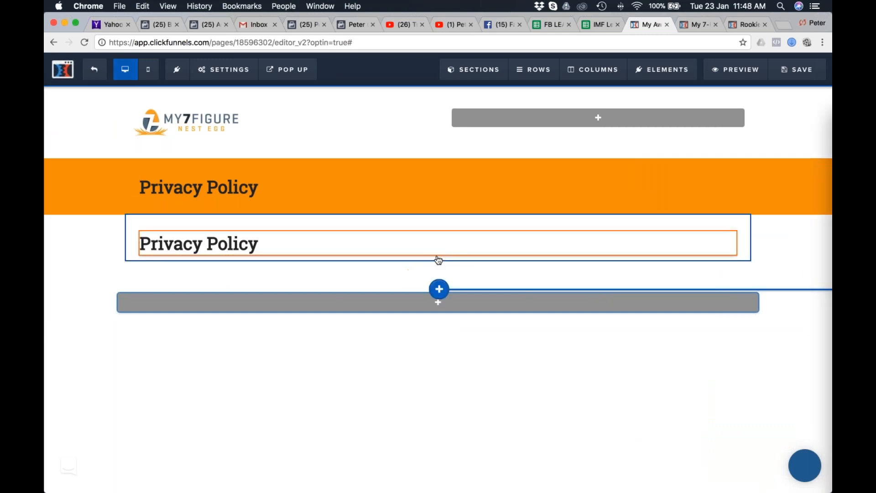
pyautogui.click(639, 235)
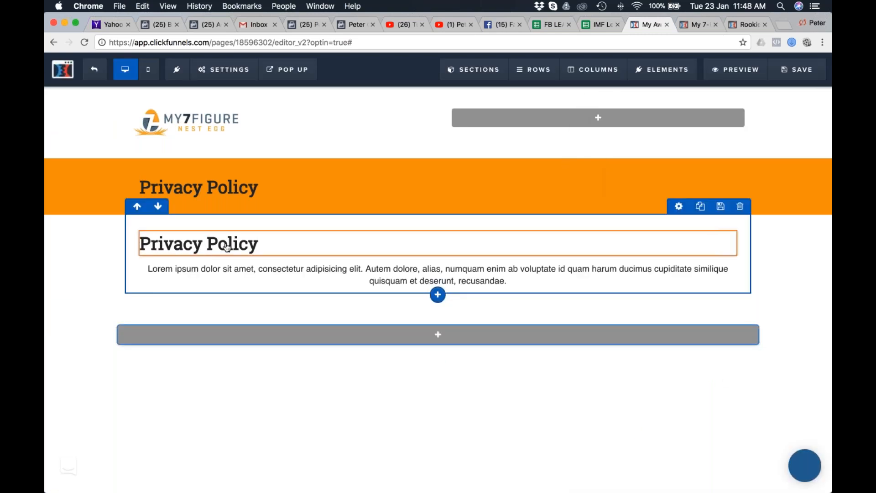
pyautogui.click(727, 224)
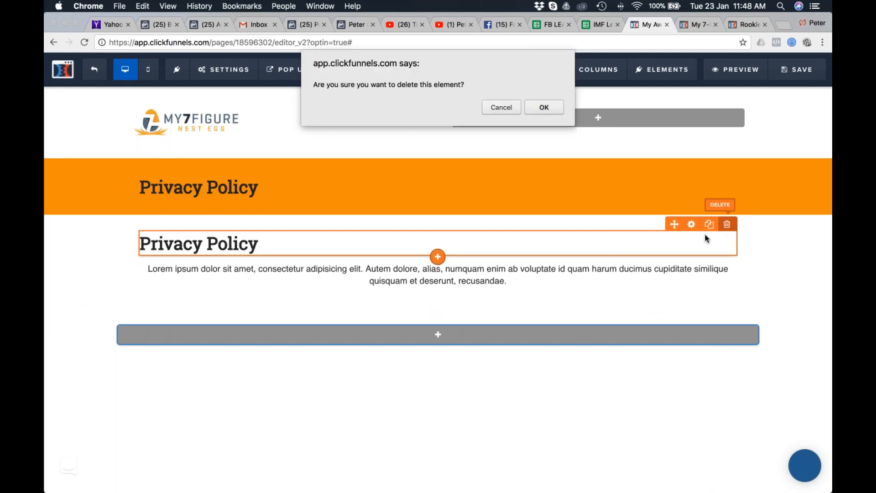
pyautogui.click(545, 107)
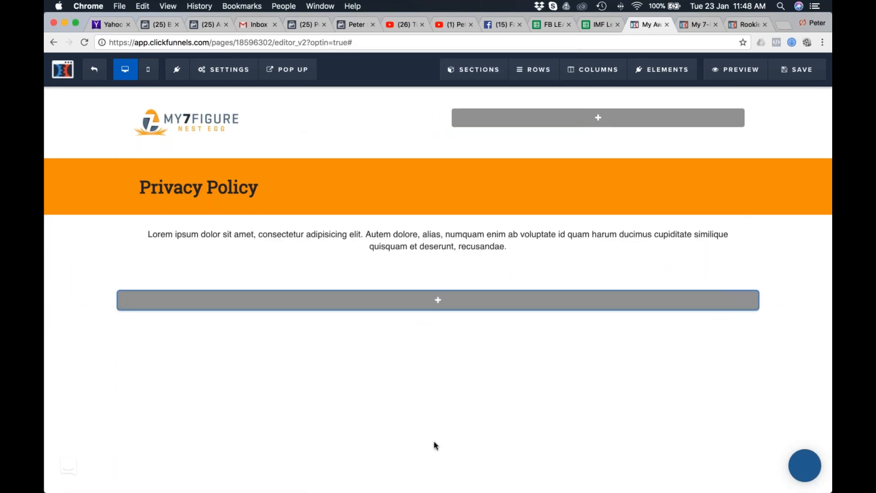
# Switch to Safari and copy the my7figurenestegg.com privacy policy text from "Our Commitment to Privacy" through the closing line about agreement to the changes.
pyautogui.press('super+Tab')
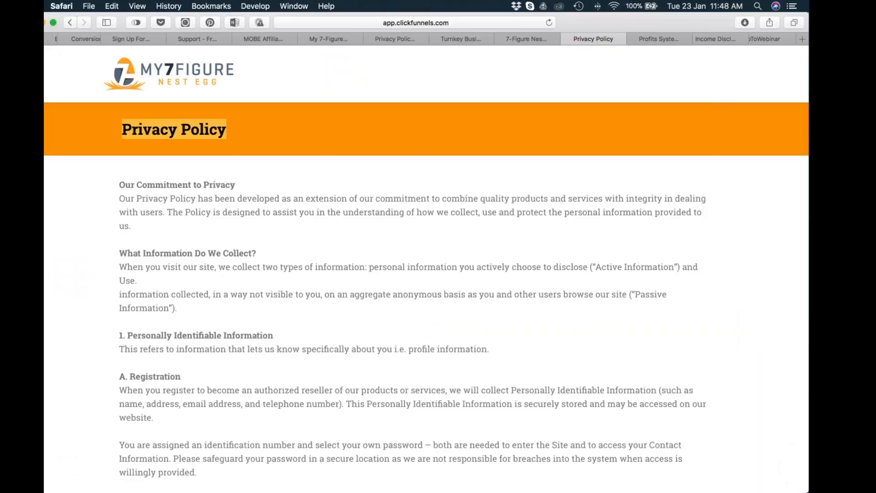
pyautogui.click(557, 38)
pyautogui.click(484, 38)
pyautogui.click(425, 38)
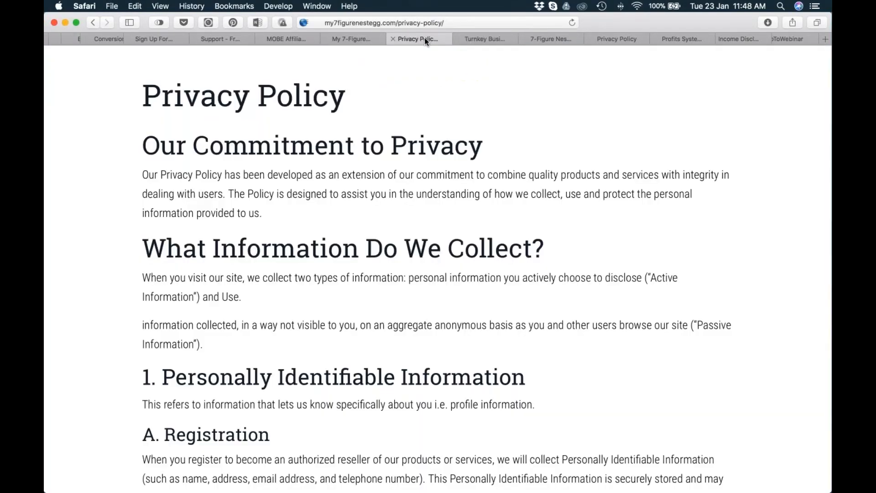
pyautogui.moveTo(146, 113); pyautogui.dragTo(487, 178)
pyautogui.scroll(-20, 481, 223)
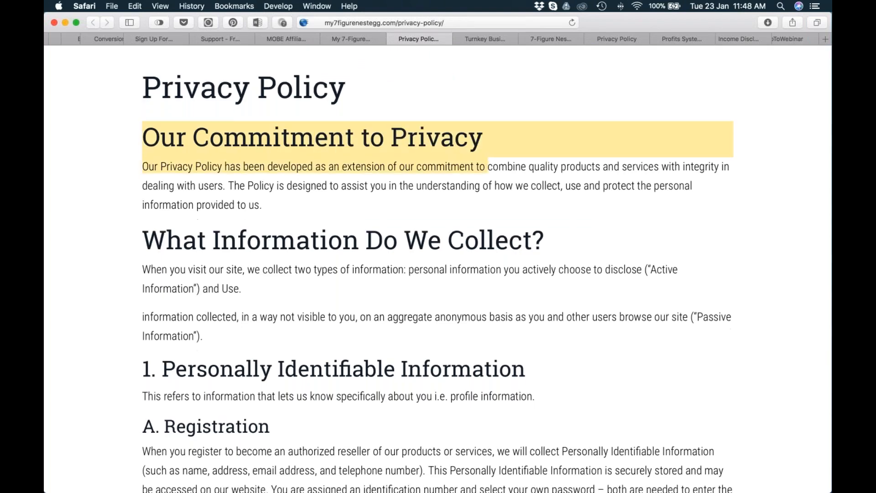
pyautogui.scroll(-15, 481, 223)
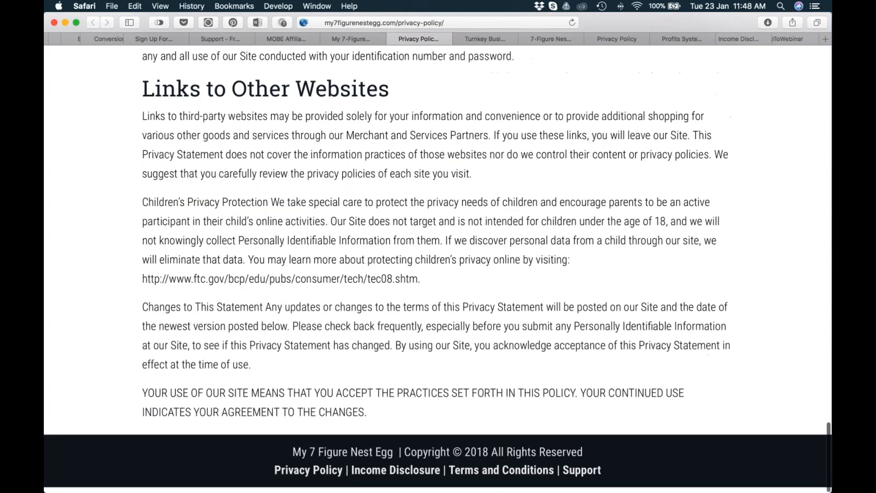
pyautogui.keyDown('shift'); pyautogui.click(371, 417); pyautogui.keyUp('shift')
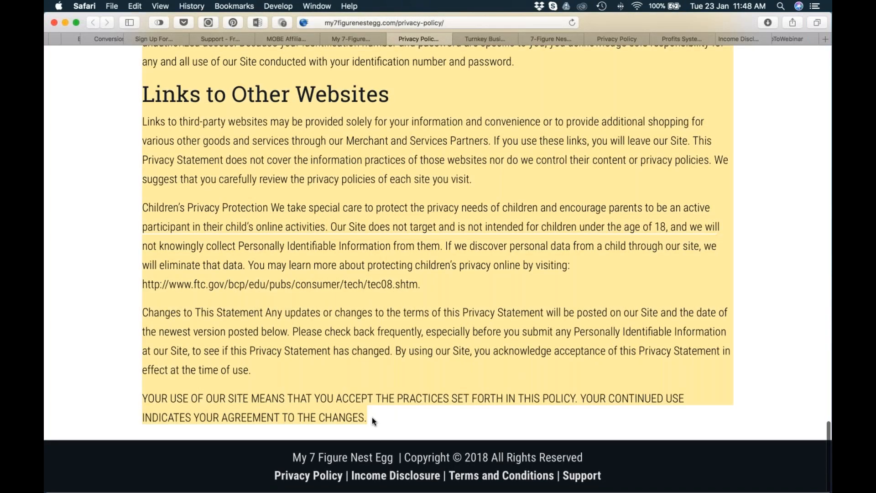
# Switch back to the ClickFunnels editor in Chrome, replace the placeholder paragraph with the copied privacy policy text, and left-align it.
pyautogui.press('super+Tab')
pyautogui.doubleClick(396, 245)
pyautogui.press('super+a')
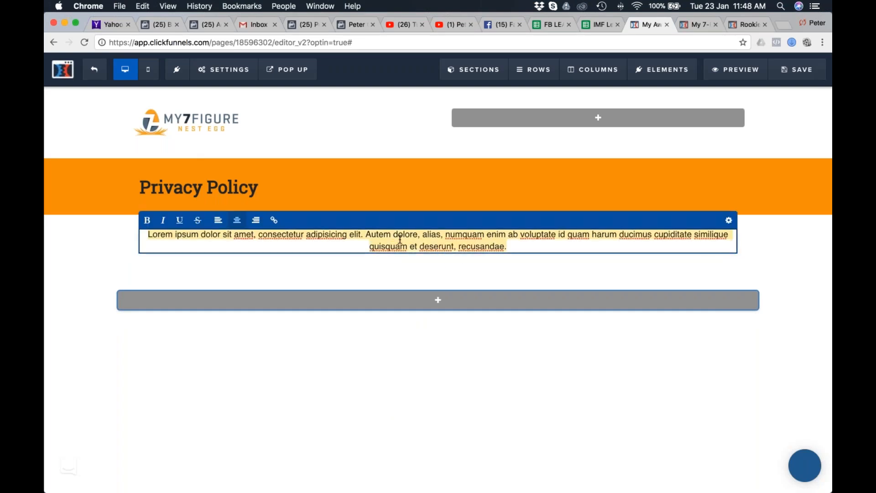
pyautogui.press('super+v')
pyautogui.press('super+a')
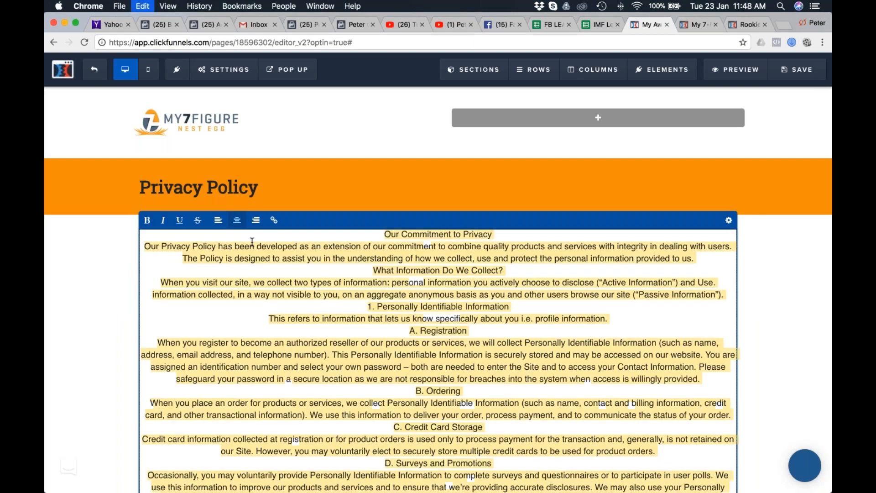
pyautogui.click(219, 221)
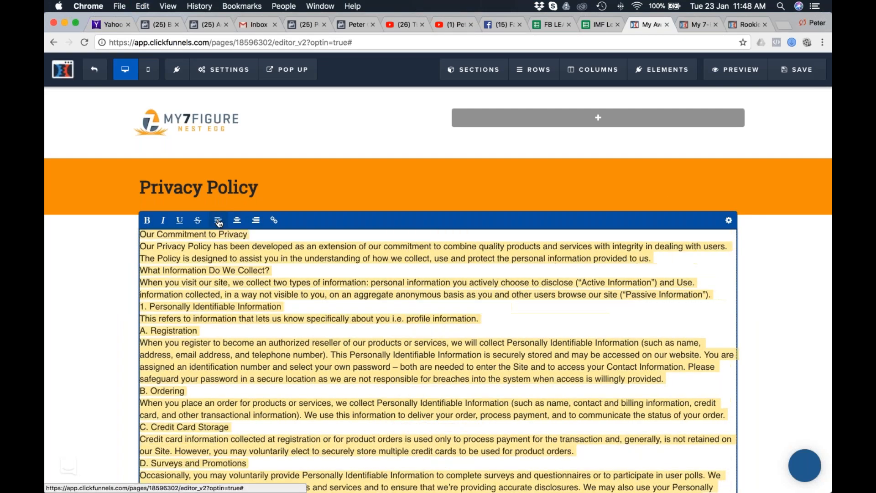
# Insert blank lines before "What Information Do We Collect?", "1. Personally Identifiable Information", "A. Registration" and "B. Ordering".
pyautogui.click(268, 254)
pyautogui.press('Return')
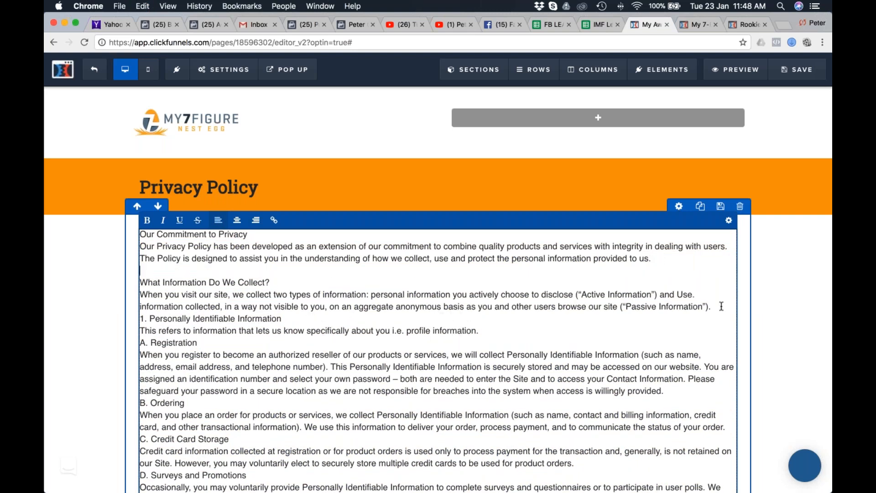
pyautogui.click(718, 309)
pyautogui.press('Return')
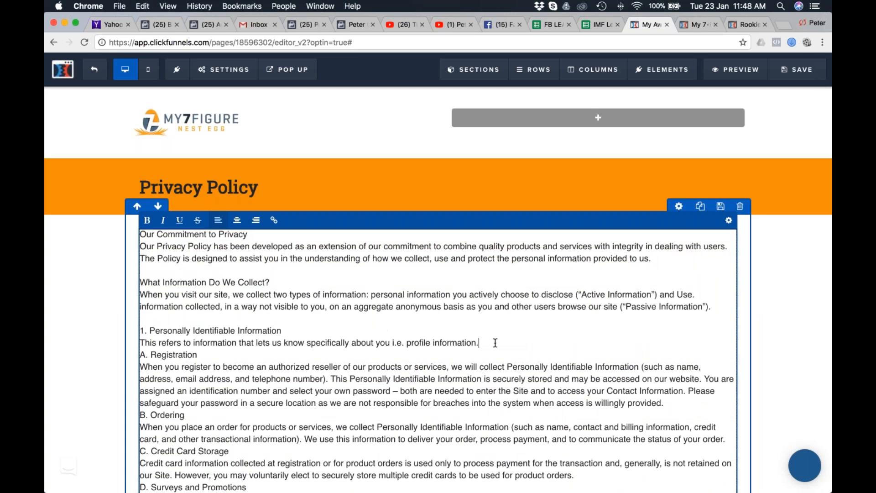
pyautogui.press('Return')
pyautogui.click(674, 416)
pyautogui.press('Return')
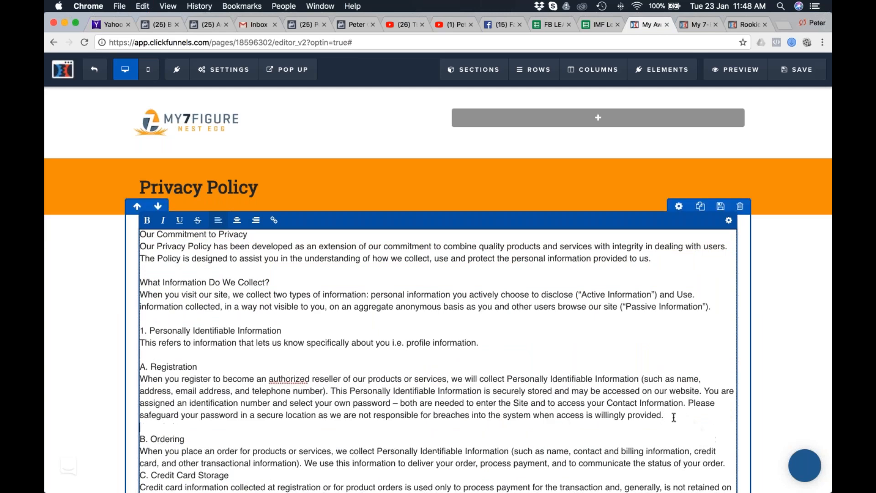
# Insert blank lines before the "C. Credit Card Storage" and "D. Surveys and Promotions" headings in the policy text.
pyautogui.scroll(-5, 673, 416)
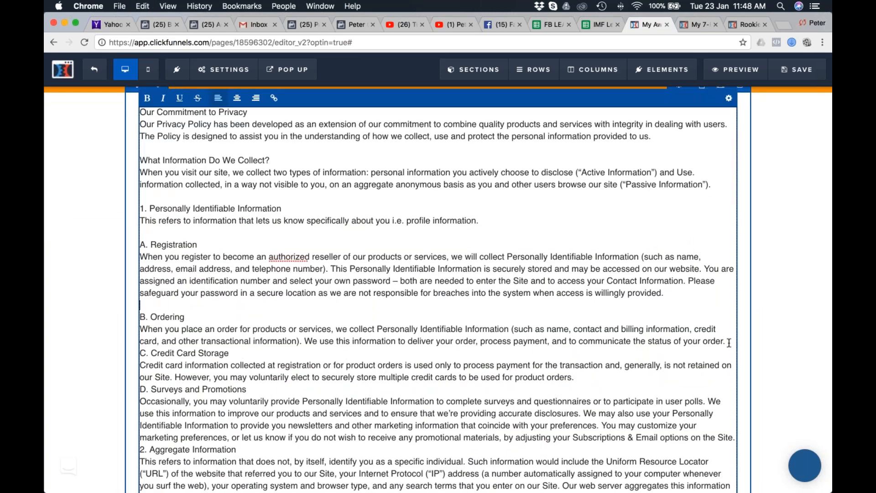
pyautogui.press('Return')
pyautogui.click(594, 389)
pyautogui.press('Return')
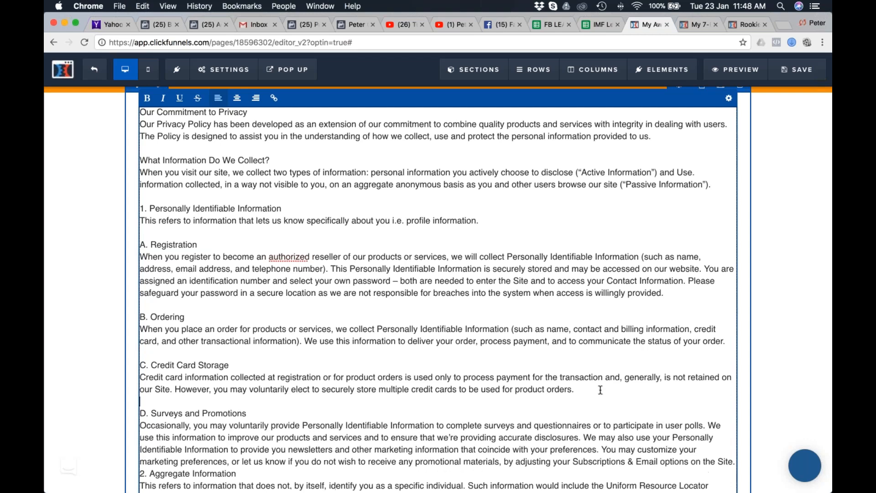
# Set the whole privacy policy paragraph's font to Roboto Slab and its top margin to 30.
pyautogui.scroll(-4, 366, 392)
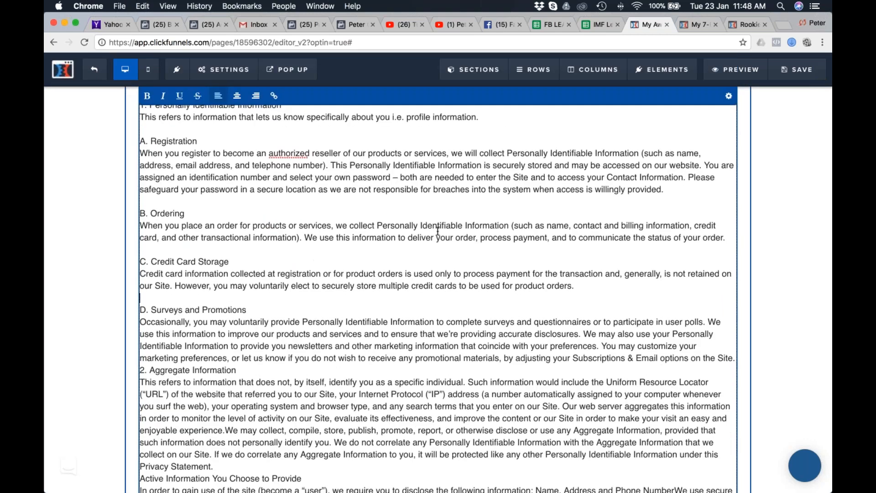
pyautogui.scroll(10, 296, 220)
pyautogui.scroll(-2, 296, 221)
pyautogui.press('super+a')
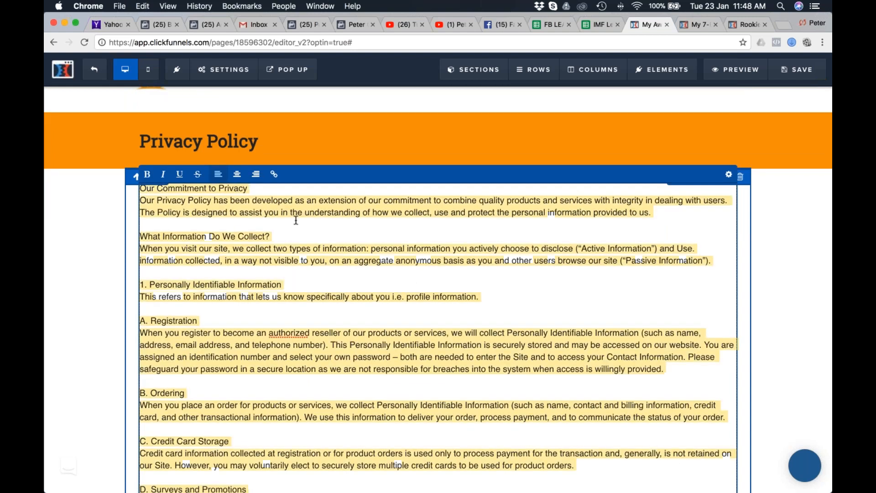
pyautogui.click(728, 175)
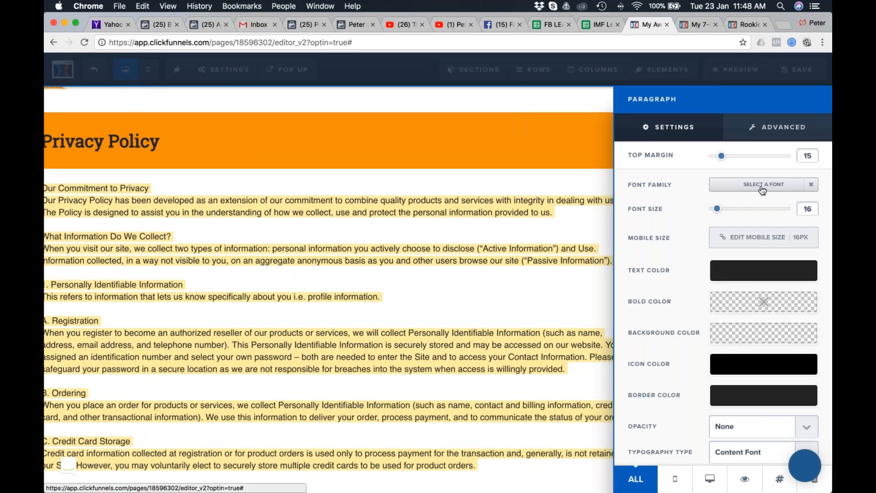
pyautogui.click(763, 185)
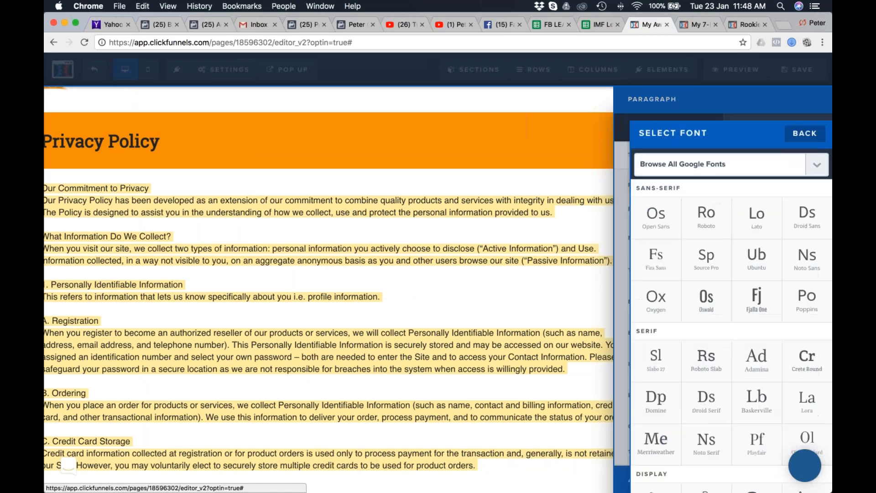
pyautogui.click(700, 361)
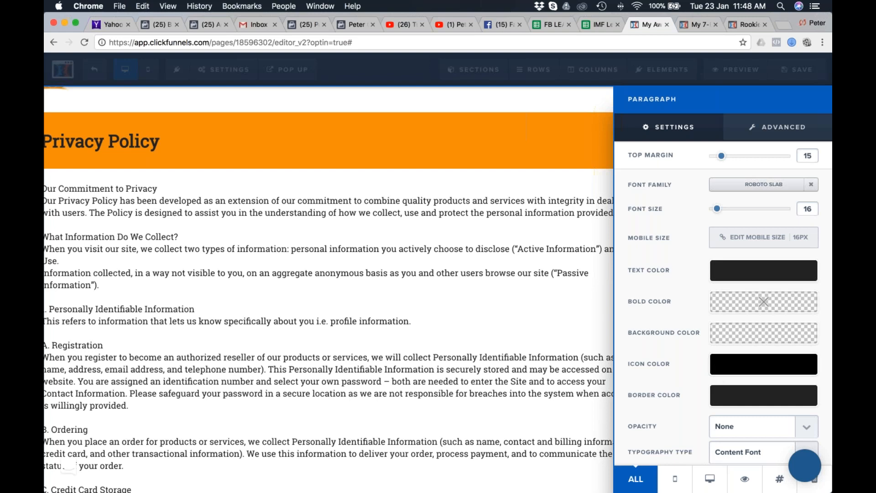
pyautogui.moveTo(725, 159); pyautogui.dragTo(735, 158)
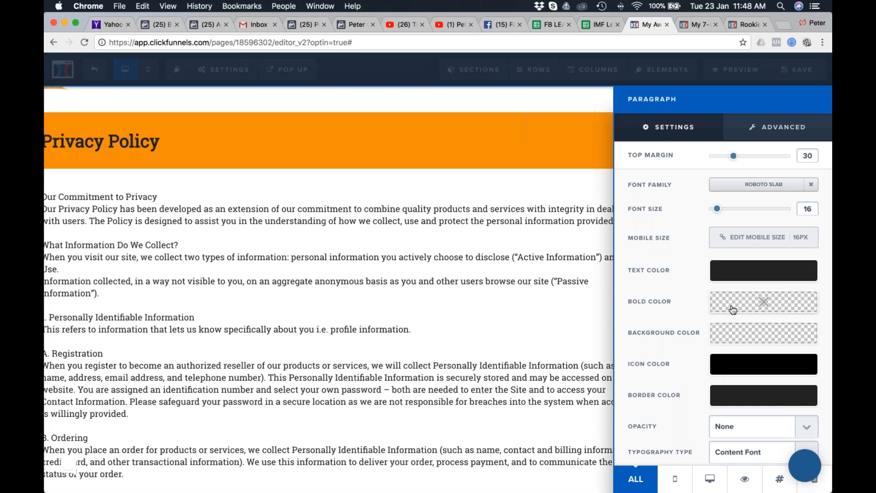
# Set the policy paragraph's text color to the teal green conversion color and its bold color to black.
pyautogui.click(759, 275)
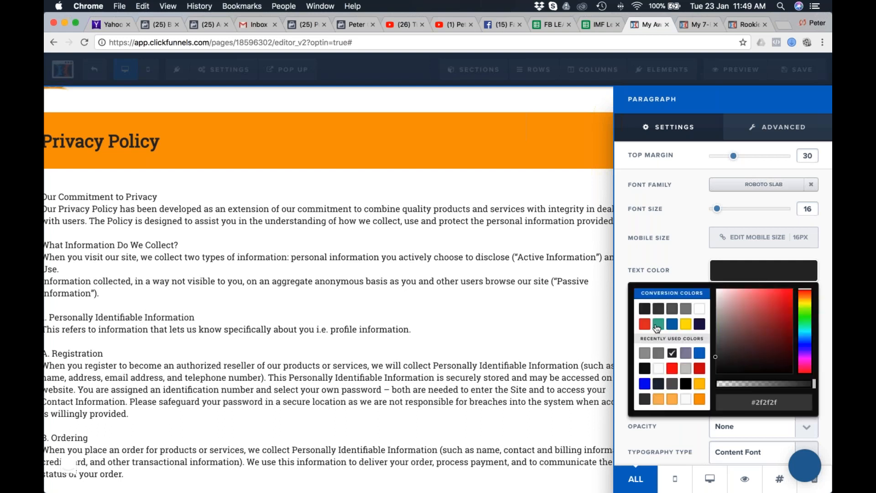
pyautogui.click(658, 324)
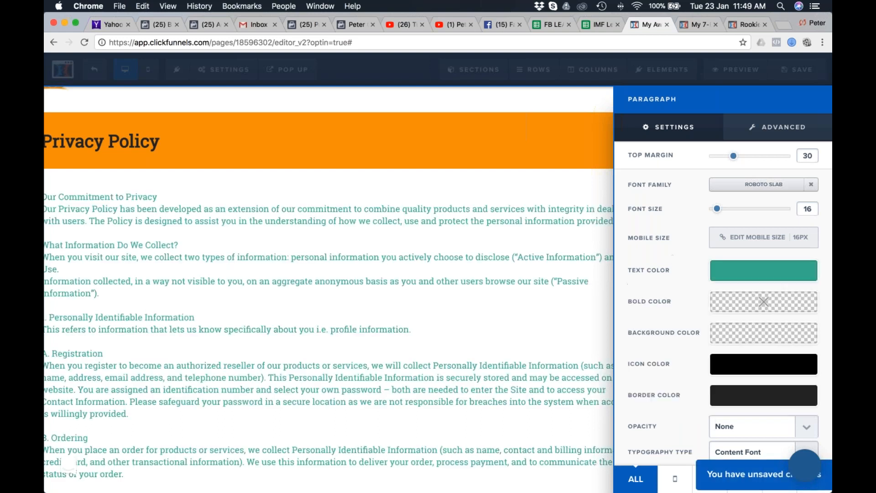
pyautogui.click(744, 303)
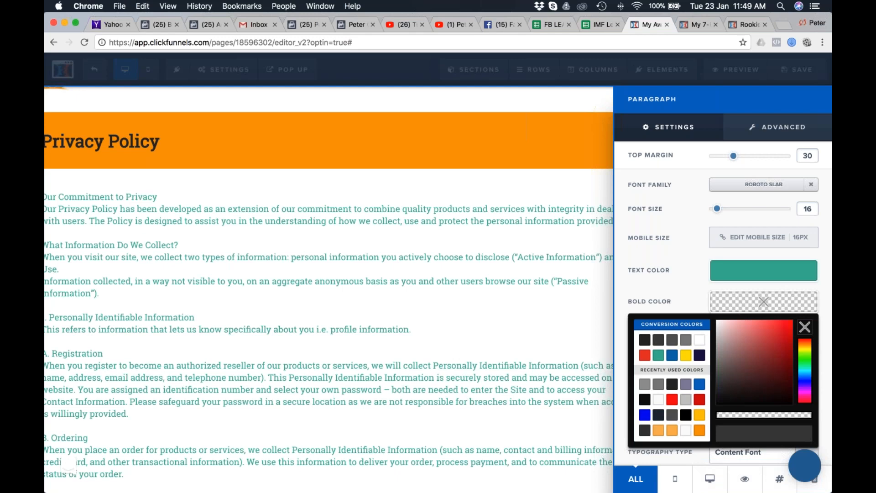
pyautogui.click(690, 419)
pyautogui.click(552, 323)
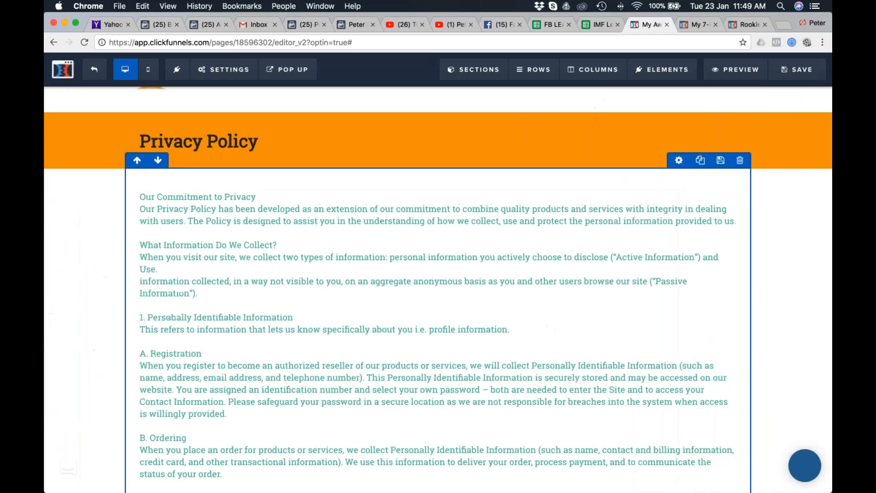
# Make the headings "Our Commitment to Privacy" and "What Information Do We Collect?" bold.
pyautogui.click(279, 204)
pyautogui.moveTo(289, 197); pyautogui.dragTo(142, 198)
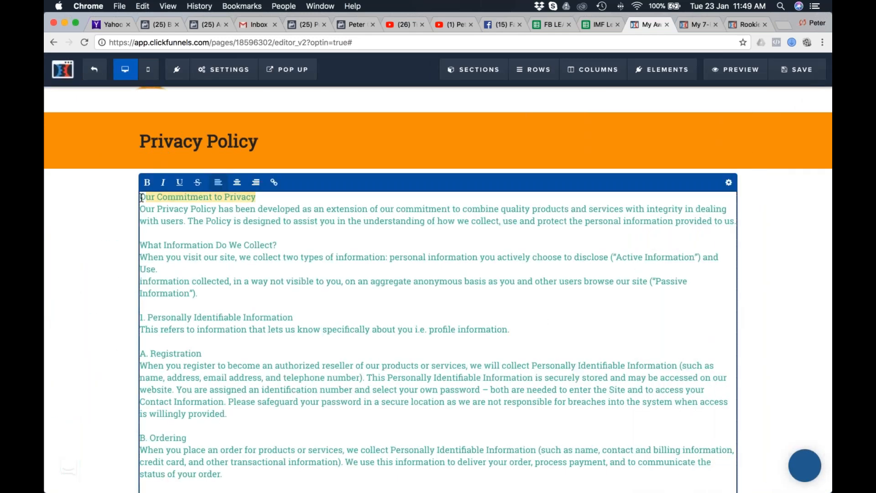
pyautogui.click(147, 182)
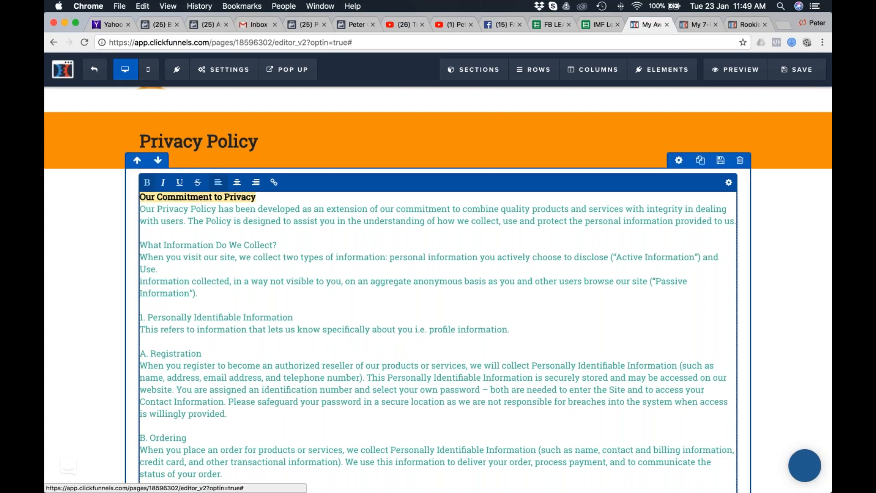
pyautogui.click(227, 244)
pyautogui.moveTo(284, 242); pyautogui.dragTo(139, 245)
pyautogui.click(147, 182)
# Make the headings "1. Personally Identifiable Information", "A. Registration" and "B. Ordering" bold.
pyautogui.click(219, 281)
pyautogui.moveTo(303, 322); pyautogui.dragTo(139, 318)
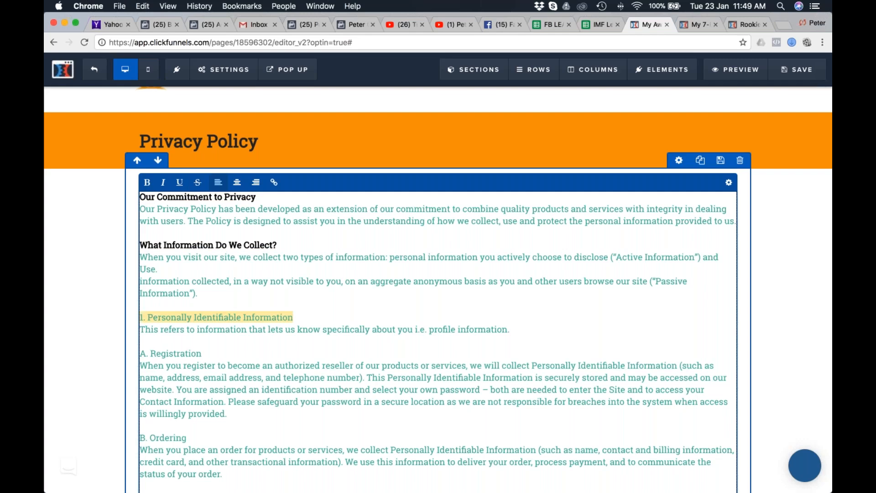
pyautogui.click(169, 297)
pyautogui.click(147, 182)
pyautogui.moveTo(202, 355); pyautogui.dragTo(140, 354)
pyautogui.click(146, 182)
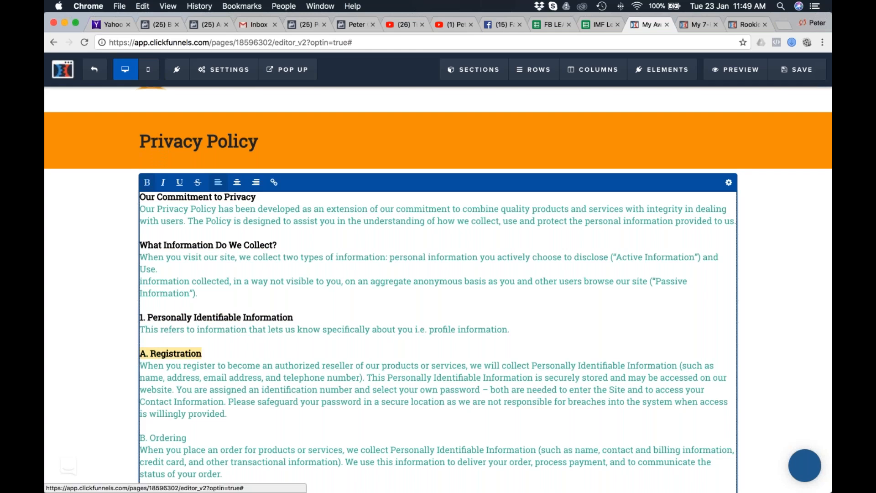
pyautogui.moveTo(187, 439); pyautogui.dragTo(142, 440)
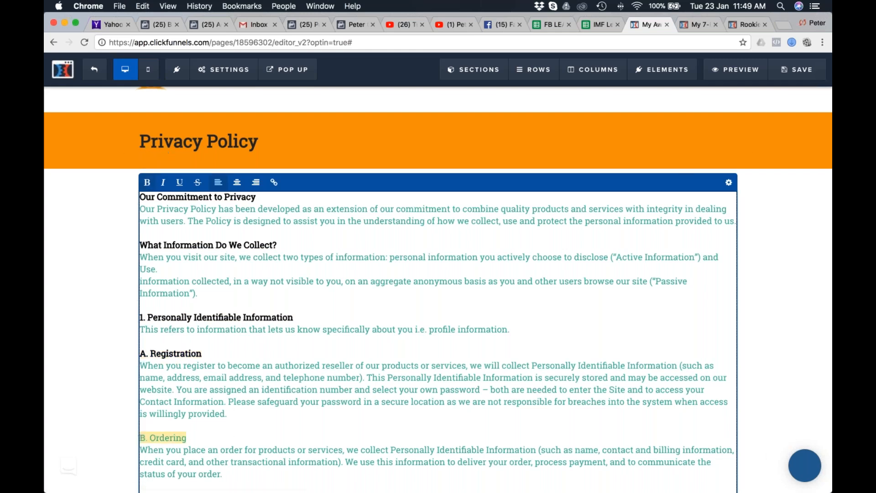
pyautogui.click(147, 182)
pyautogui.click(778, 273)
# Set the background color of the empty section beneath the policy text to dark grey #474747.
pyautogui.scroll(-15, 778, 273)
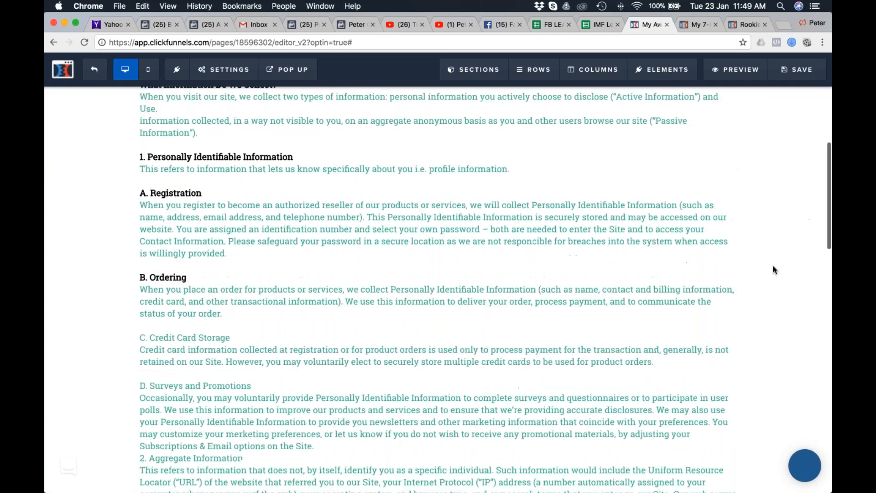
pyautogui.scroll(-5, 774, 269)
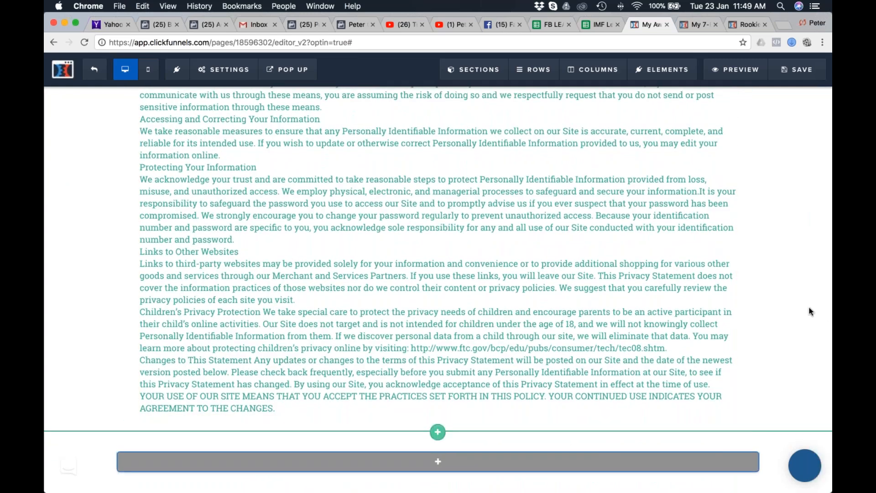
pyautogui.click(821, 439)
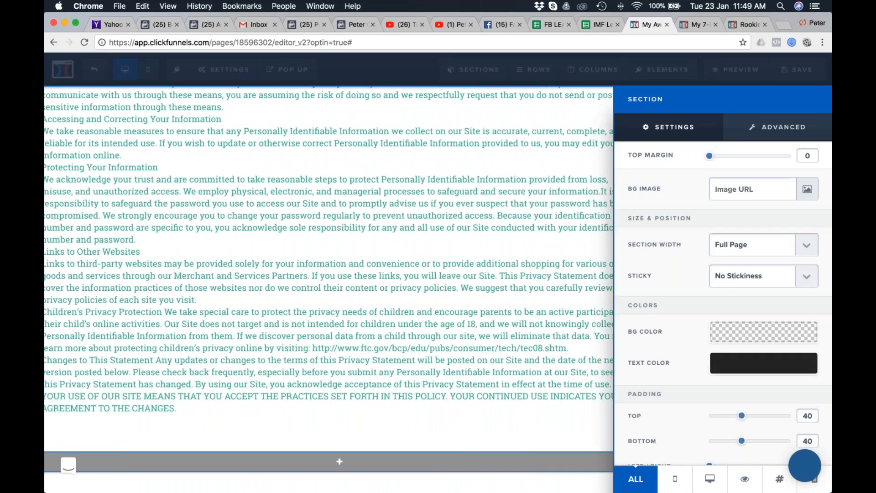
pyautogui.click(767, 341)
pyautogui.click(673, 371)
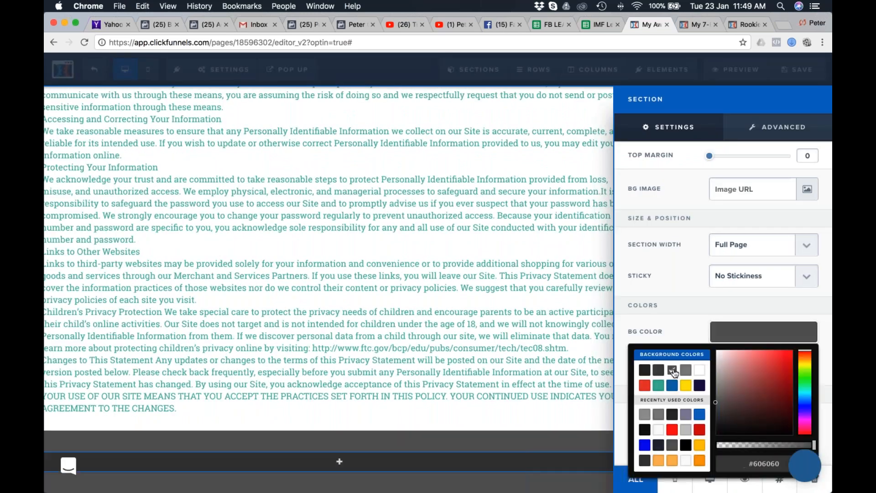
pyautogui.click(658, 370)
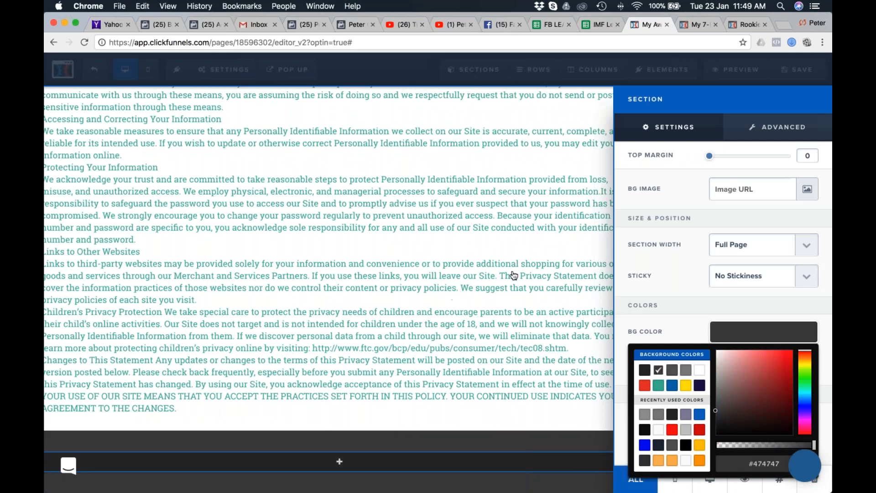
pyautogui.click(519, 314)
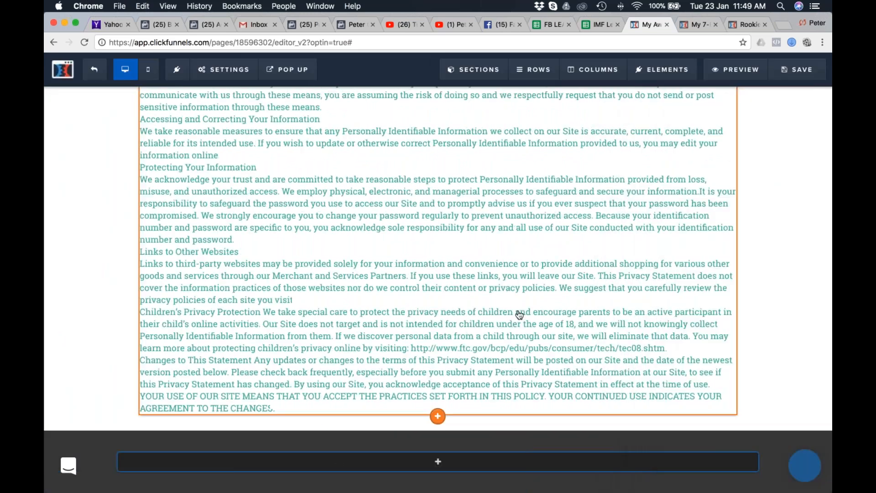
# Add a one-column row with a paragraph element to the dark footer section.
pyautogui.click(438, 461)
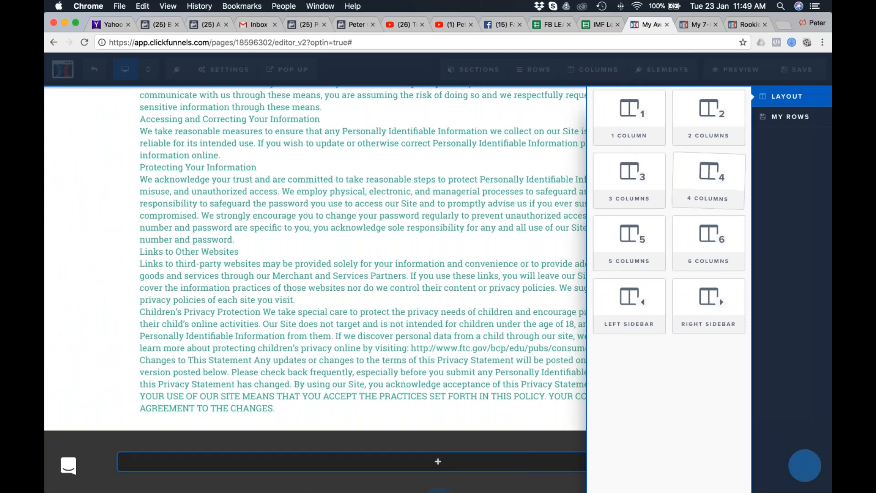
pyautogui.click(630, 118)
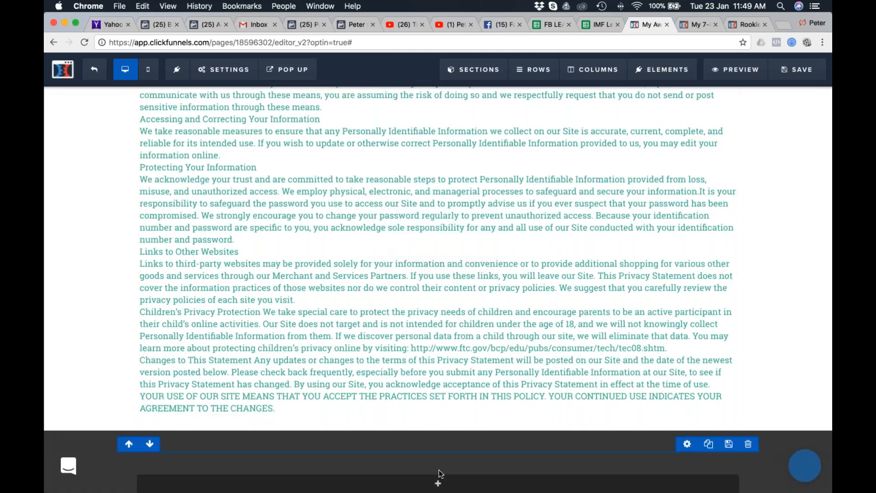
pyautogui.click(437, 483)
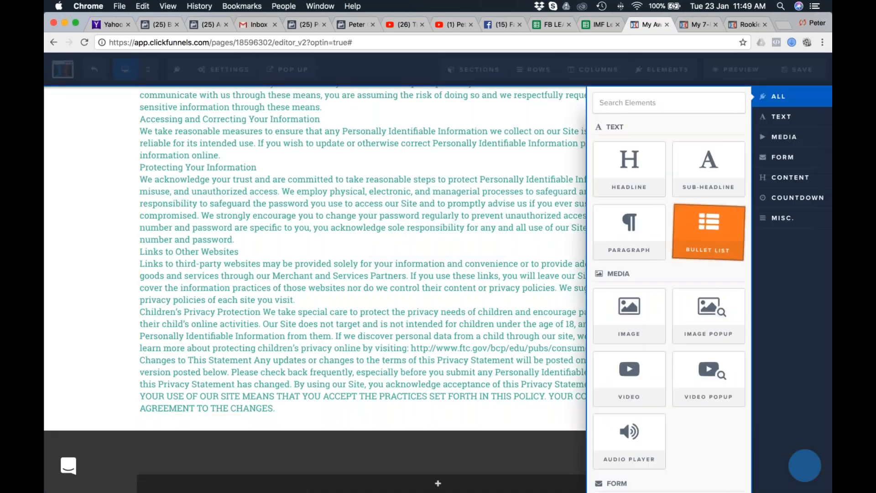
pyautogui.click(629, 232)
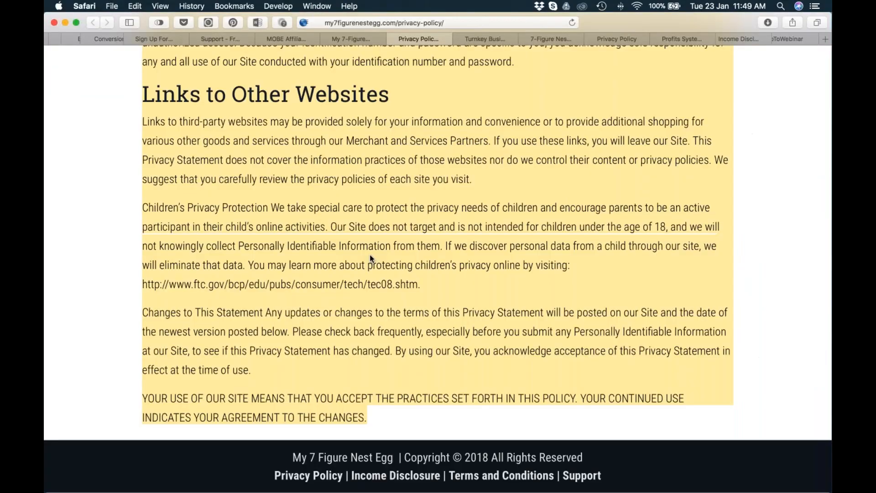
# In Safari, copy the copyright line and legal links from the footer of the existing ClickFunnels Privacy Policy page.
pyautogui.click(484, 38)
pyautogui.click(549, 39)
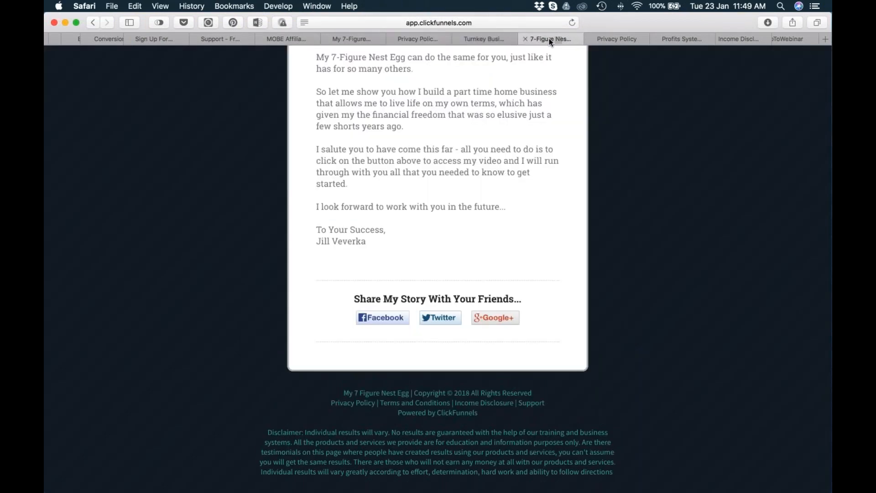
pyautogui.click(631, 41)
pyautogui.scroll(-15, 438, 228)
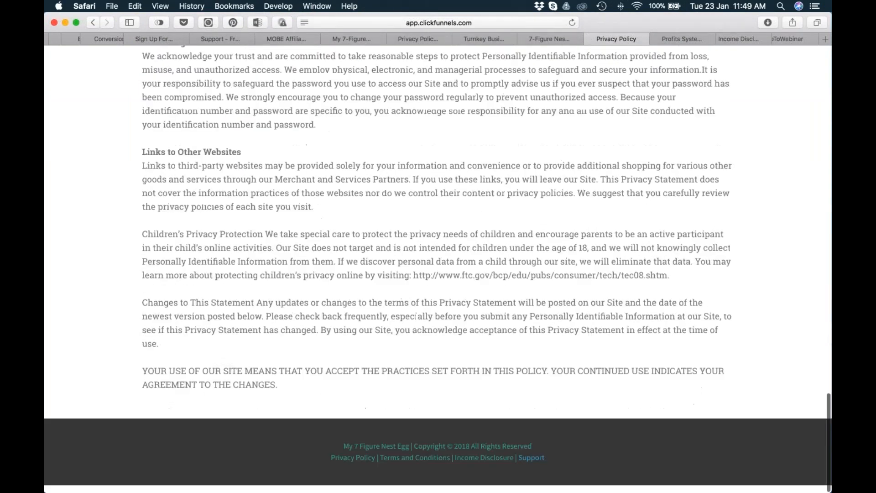
pyautogui.moveTo(333, 453); pyautogui.dragTo(619, 474)
pyautogui.press('super+c')
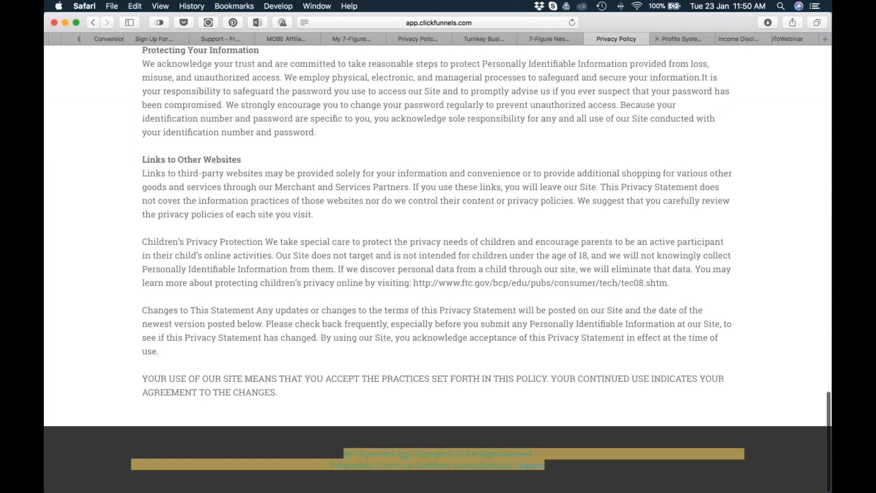
# Switch back to the ClickFunnels editor in Chrome and replace the footer's placeholder paragraph with the copied copyright and links text.
pyautogui.hotkey('ctrl', 'Right')
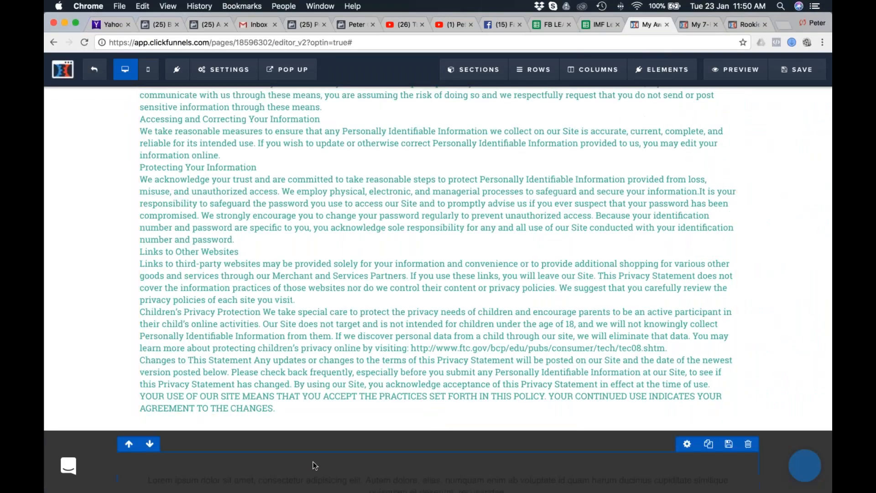
pyautogui.scroll(-1, 314, 466)
pyautogui.scroll(-1, 315, 466)
pyautogui.click(431, 426)
pyautogui.press('super+a')
pyautogui.press('super+v')
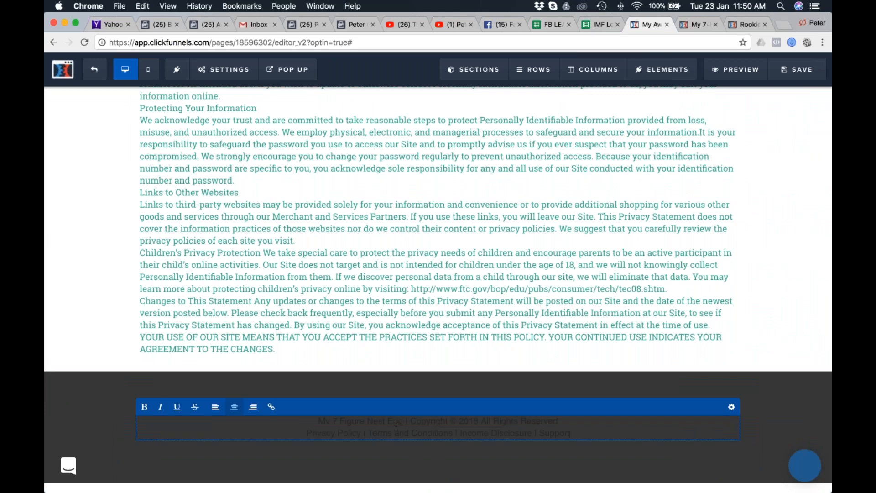
# Set the footer paragraph's text color to teal green #42b99f.
pyautogui.press('super+a')
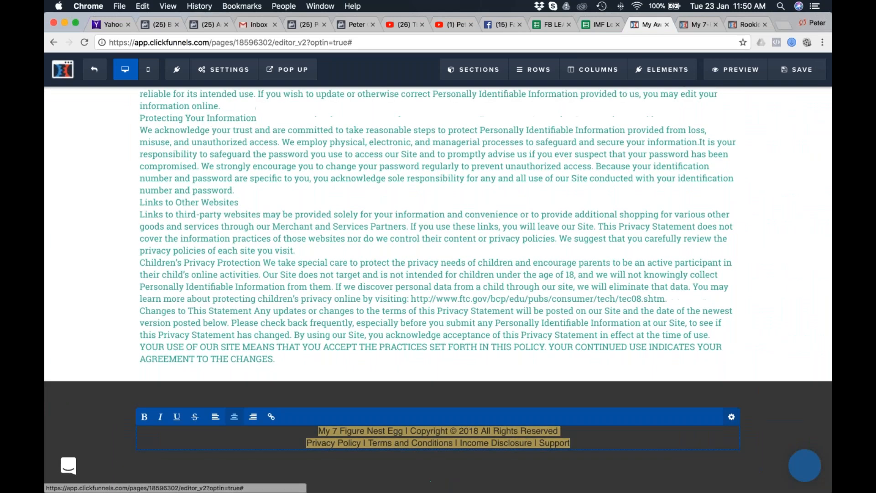
pyautogui.click(731, 417)
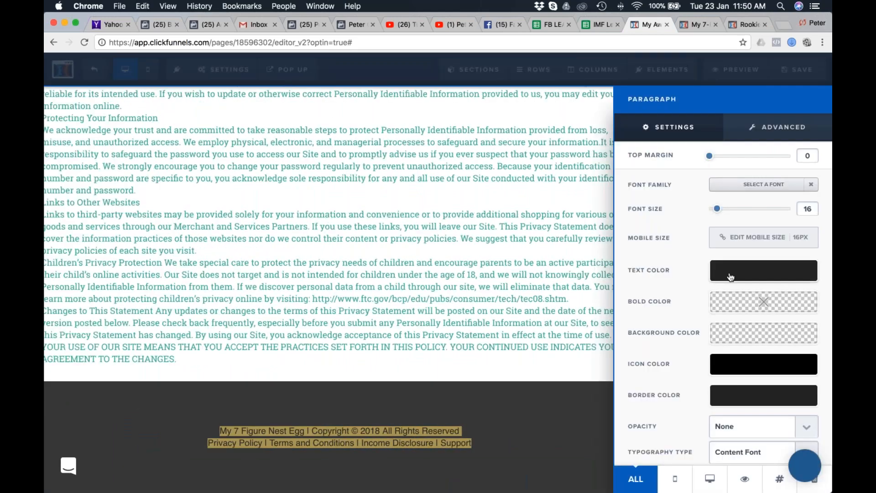
pyautogui.click(732, 276)
pyautogui.click(658, 324)
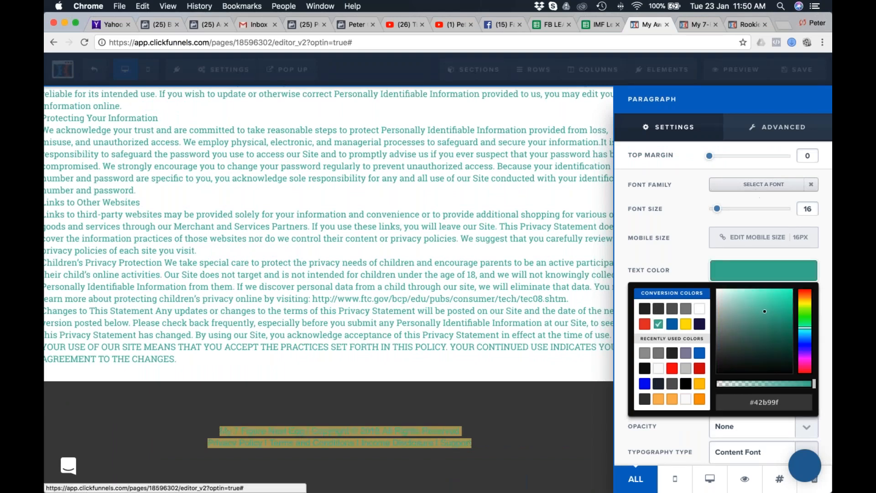
# Set the footer paragraph's font family to Roboto Slab and its font size to 14.
pyautogui.click(756, 185)
pyautogui.click(714, 365)
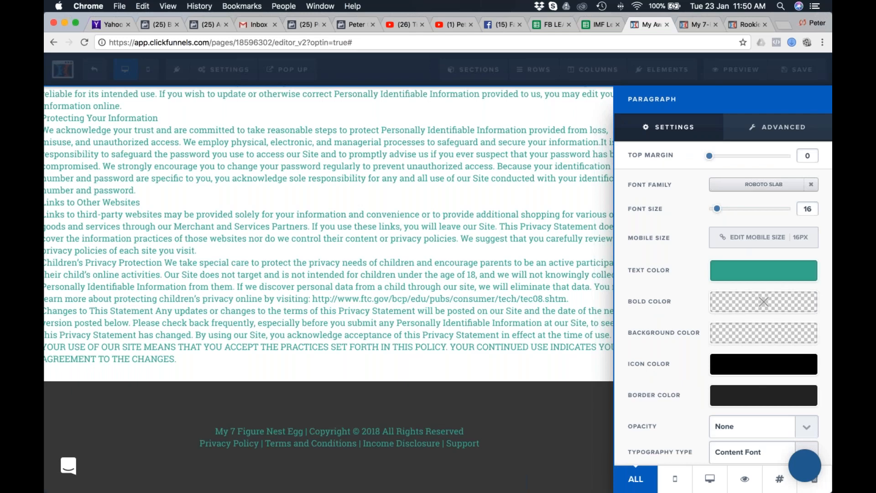
pyautogui.moveTo(717, 209); pyautogui.dragTo(714, 209)
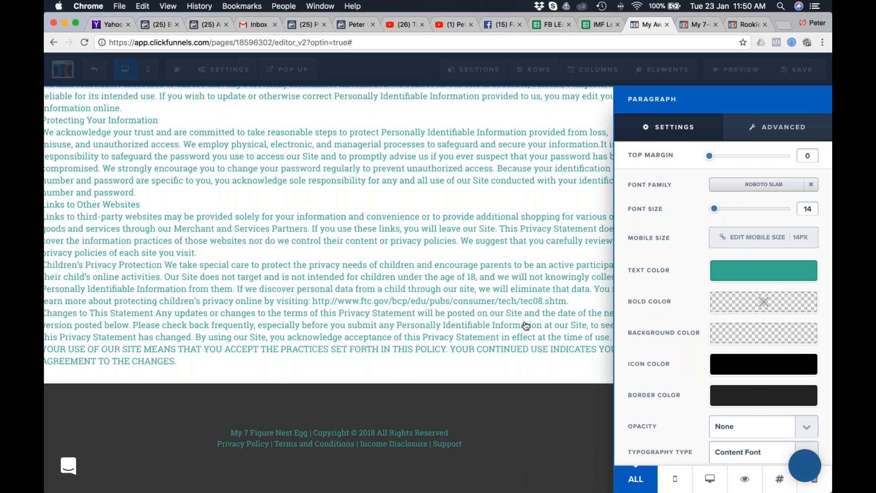
# Set the dark footer section's top padding to 0.
pyautogui.click(822, 389)
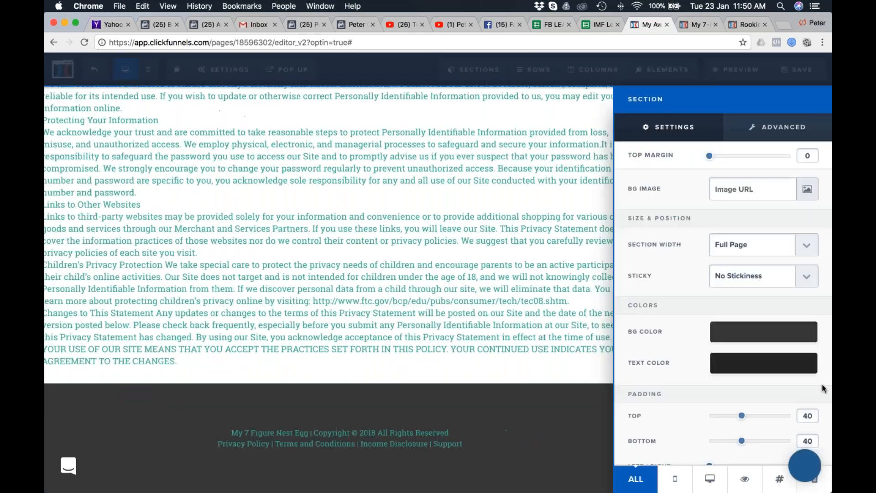
pyautogui.scroll(-1, 719, 389)
pyautogui.moveTo(738, 400); pyautogui.dragTo(707, 400)
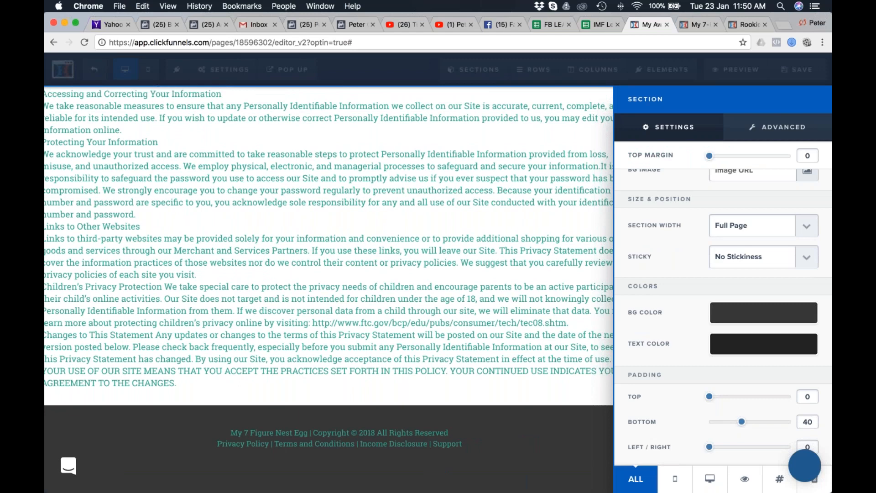
pyautogui.click(494, 238)
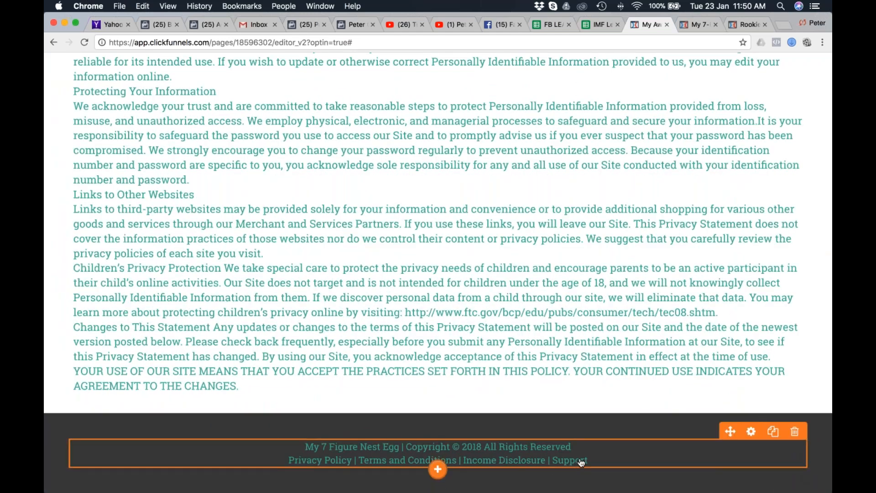
# Check the legal links in the footer and look over the policy text up to the page header.
pyautogui.scroll(-3, 581, 462)
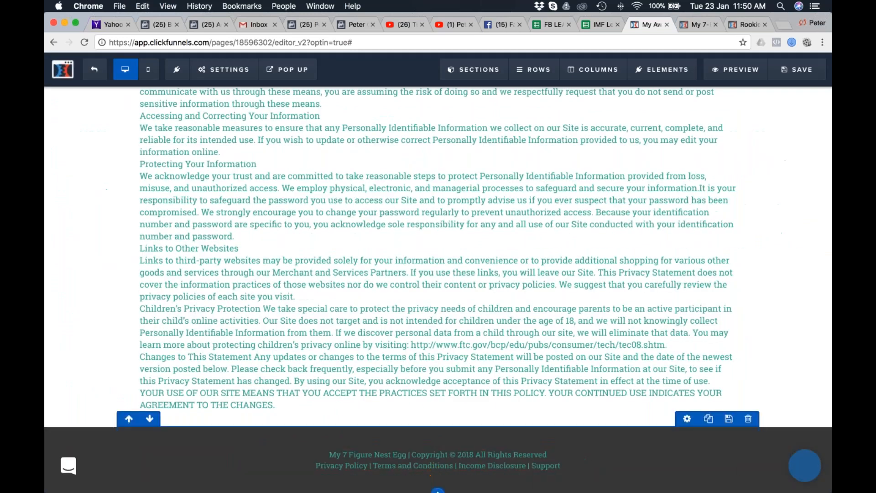
pyautogui.click(531, 473)
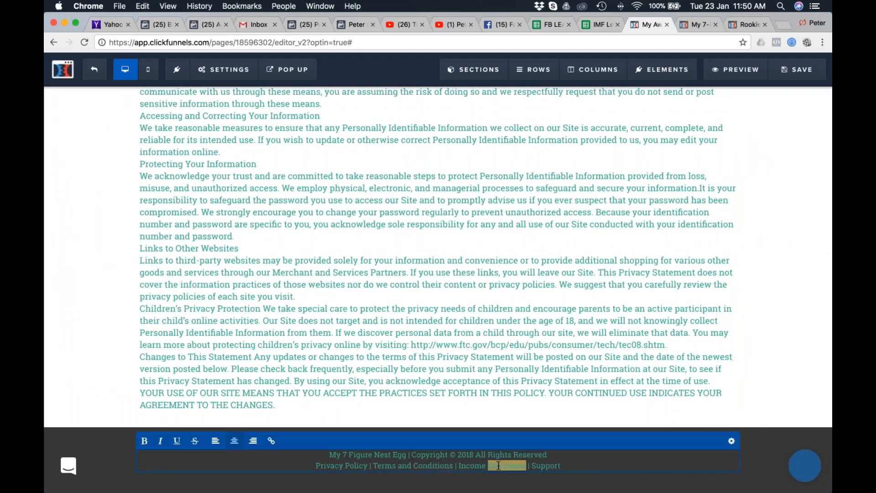
pyautogui.doubleClick(428, 466)
pyautogui.click(344, 465)
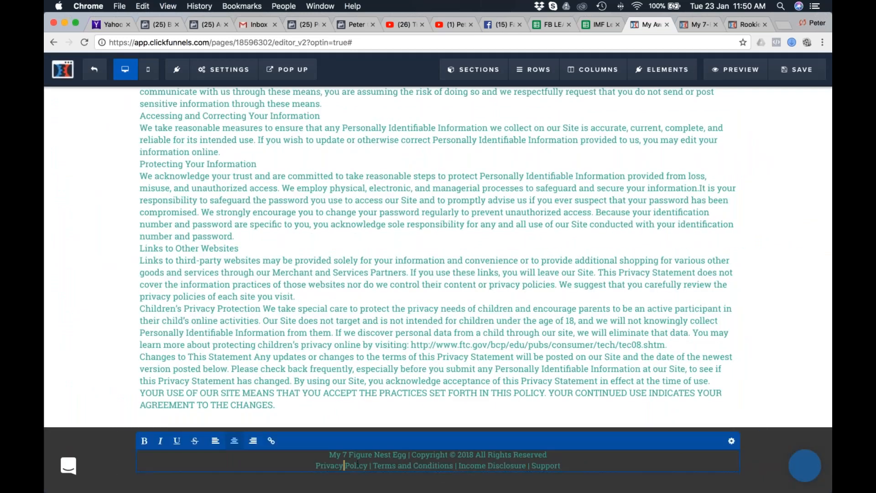
pyautogui.click(535, 367)
pyautogui.scroll(15, 760, 283)
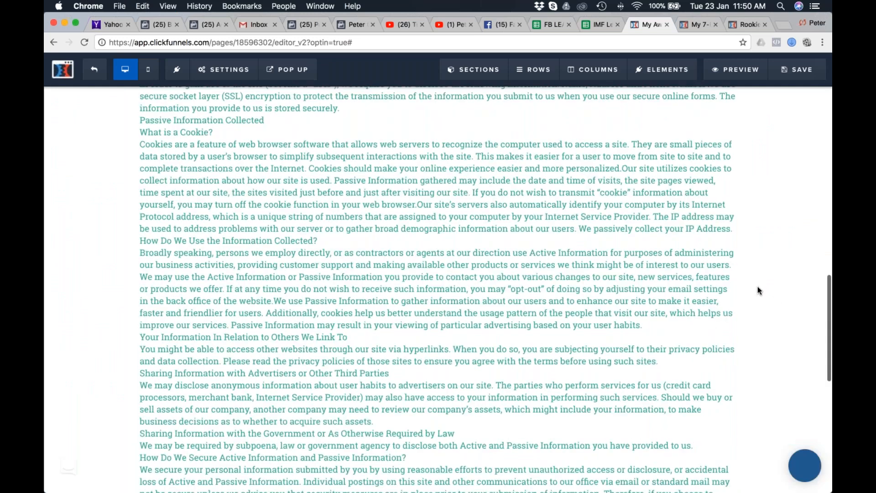
pyautogui.scroll(7, 760, 289)
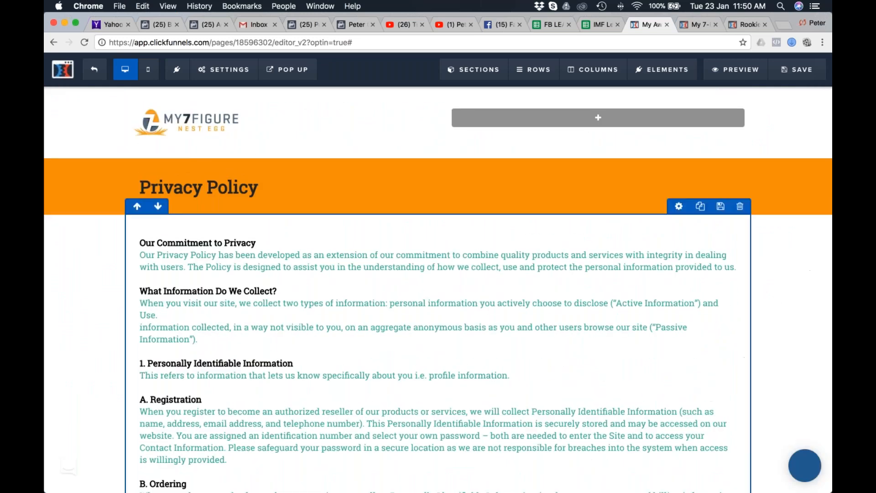
# Save the page and replace the default SEO title with "My 7-Figure Nest Egg - Privacy Policy".
pyautogui.click(797, 69)
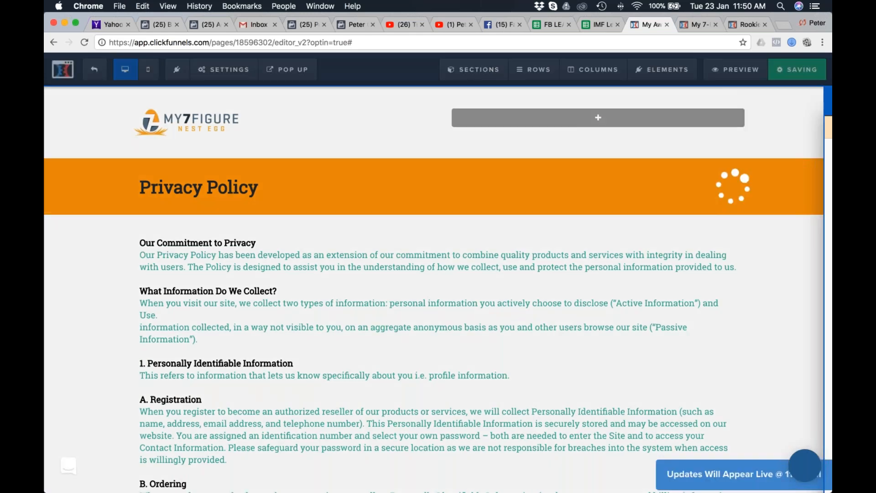
pyautogui.scroll(5, 599, 205)
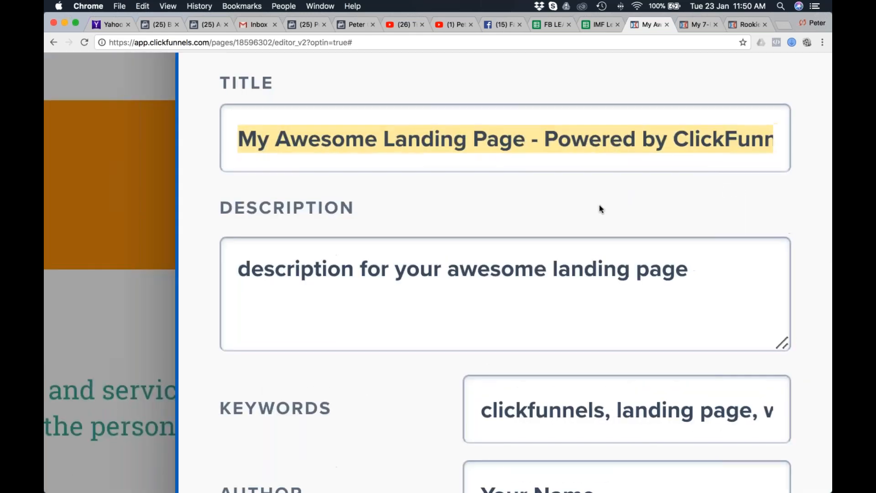
pyautogui.scroll(-5, 600, 206)
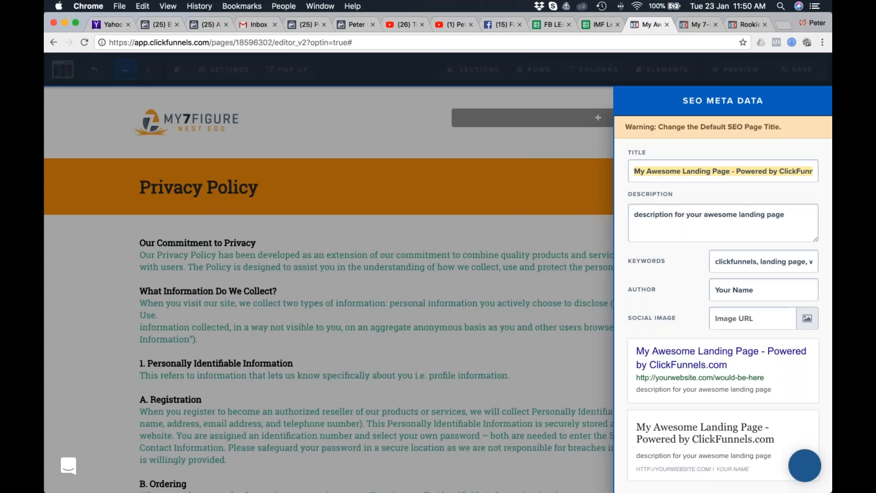
pyautogui.write('My ')
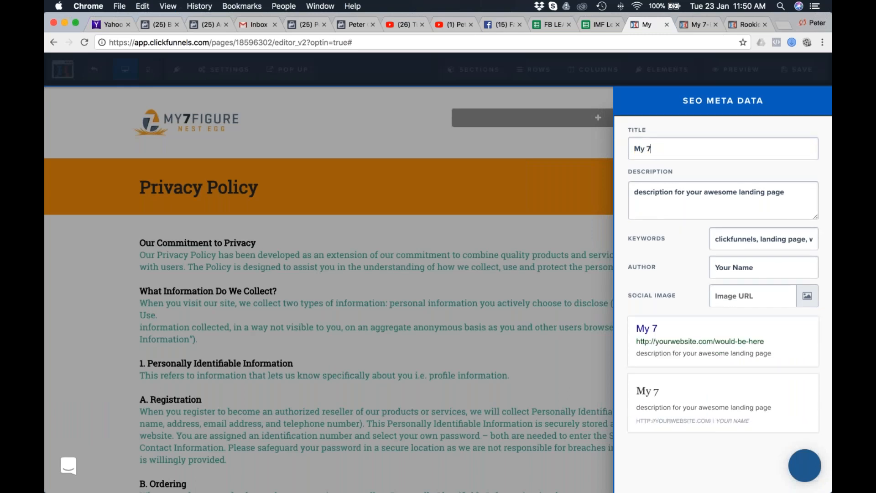
pyautogui.write('7-Figure Nest Egg - Privacy Policy')
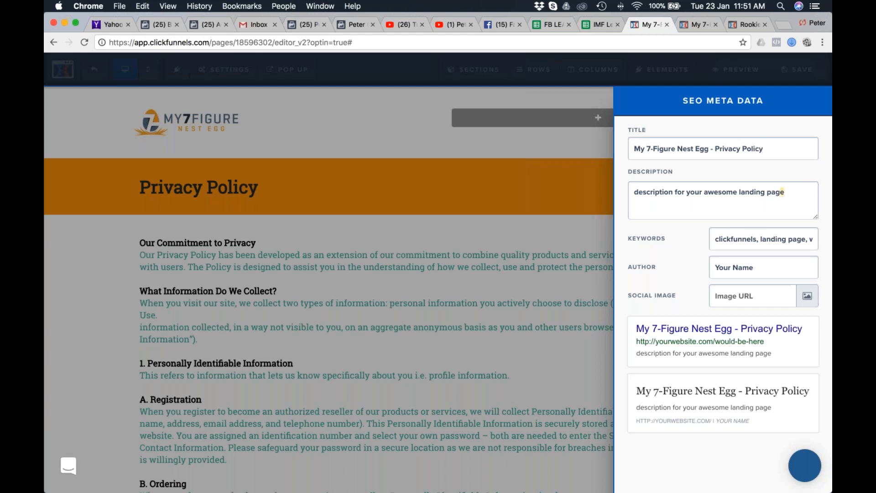
# Replace the SEO description with a copy of the title, "My 7-Figure Nest Egg - Privacy Policy".
pyautogui.moveTo(782, 192); pyautogui.dragTo(625, 190)
pyautogui.click(716, 150)
pyautogui.press('super+a')
pyautogui.press('super+c')
pyautogui.click(758, 194)
pyautogui.press('super+a')
pyautogui.press('super+v')
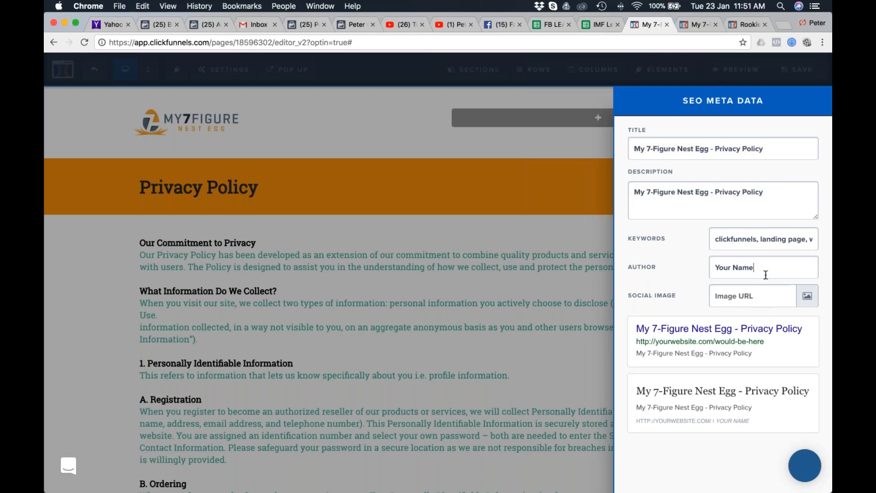
# Enter the author's name in the SEO metadata and clear the default keywords.
pyautogui.click(709, 272)
pyautogui.press('super+a')
pyautogui.write('Pet')
pyautogui.click(715, 240)
pyautogui.press('super+a')
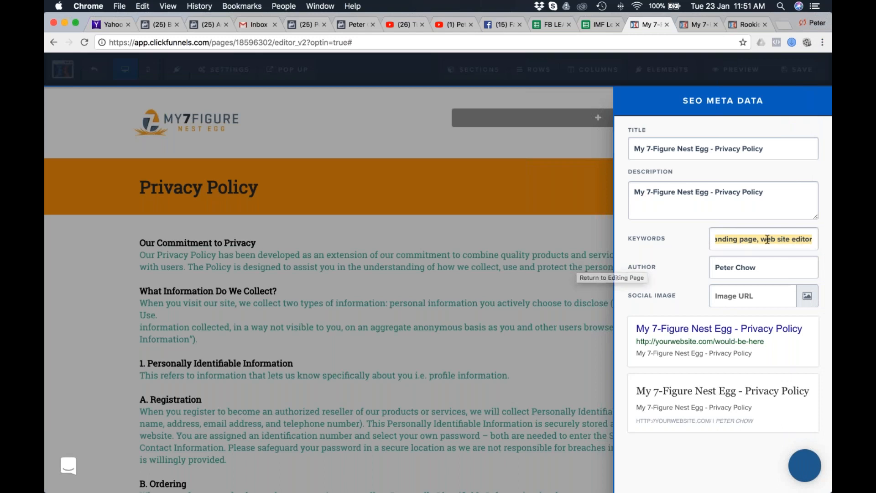
pyautogui.press('BackSpace')
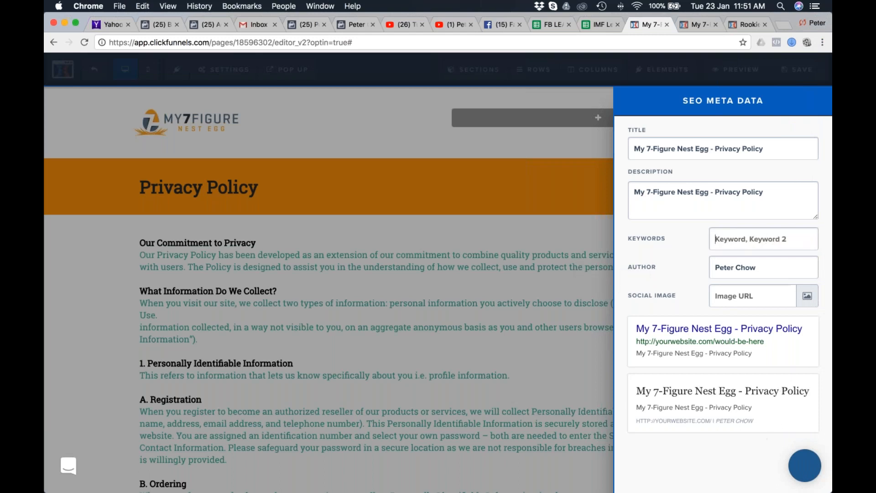
pyautogui.click(542, 157)
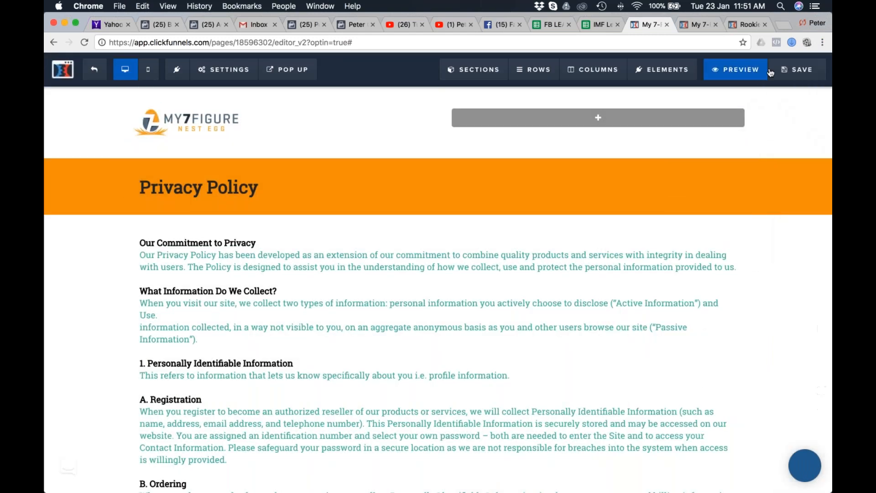
# Save the page and review the full Privacy Policy page in a preview.
pyautogui.click(796, 76)
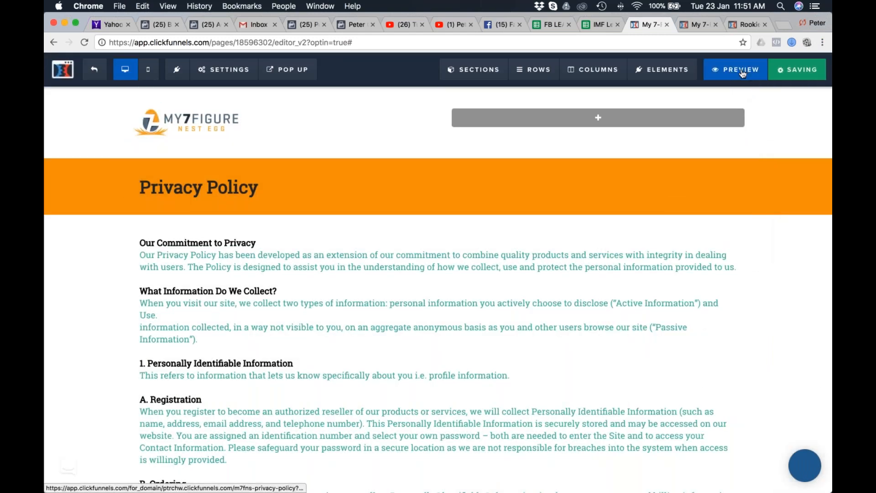
pyautogui.click(741, 71)
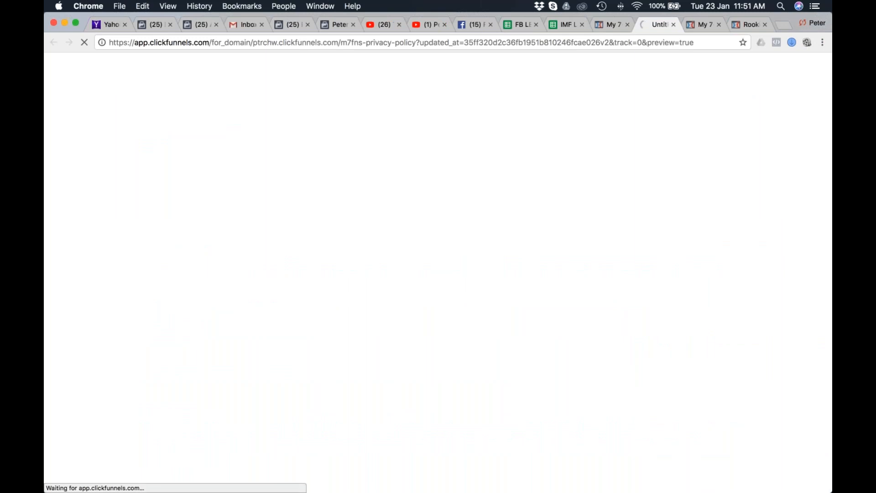
pyautogui.scroll(-8, 592, 289)
pyautogui.scroll(-15, 438, 271)
pyautogui.scroll(20, 438, 272)
pyautogui.scroll(-20, 279, 390)
pyautogui.scroll(8, 379, 293)
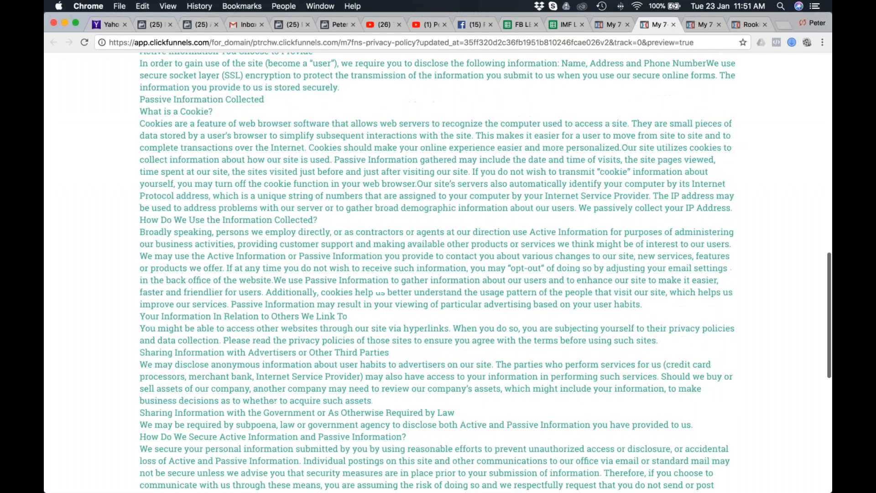
pyautogui.scroll(10, 379, 293)
# Return to the page editor and exit to the overview of the M7FNS Privacy Policy funnel step.
pyautogui.click(613, 24)
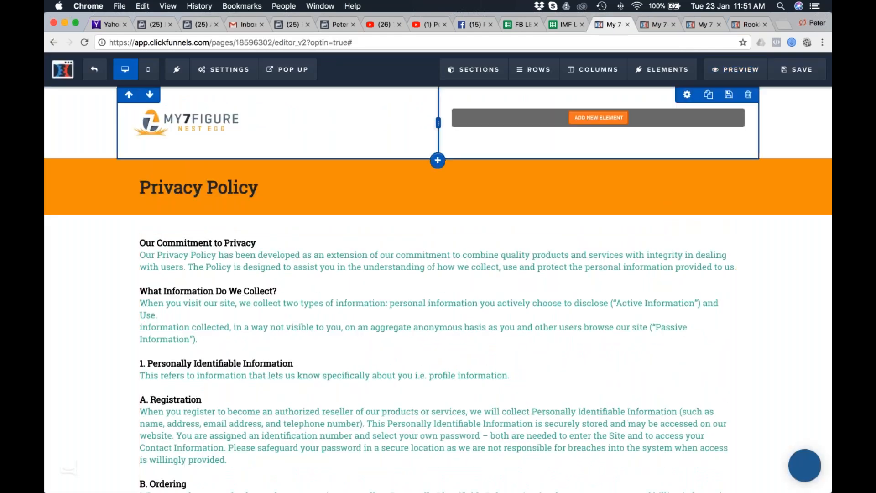
pyautogui.moveTo(228, 70)
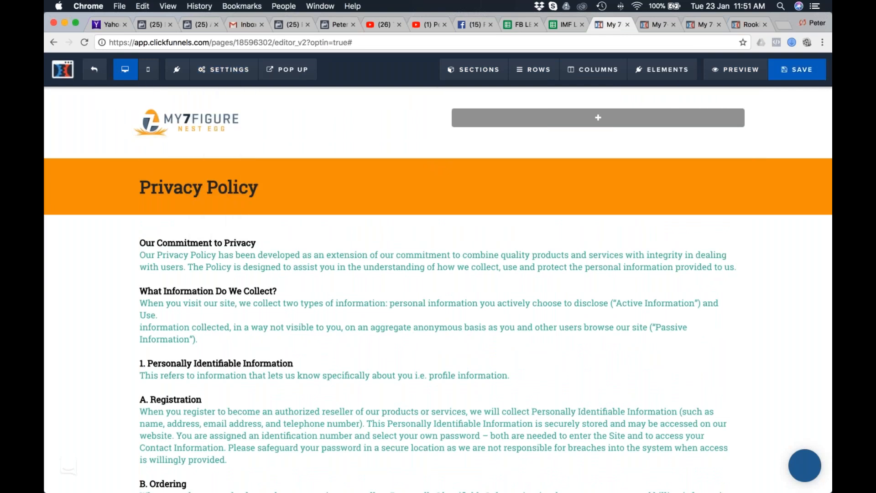
pyautogui.click(95, 71)
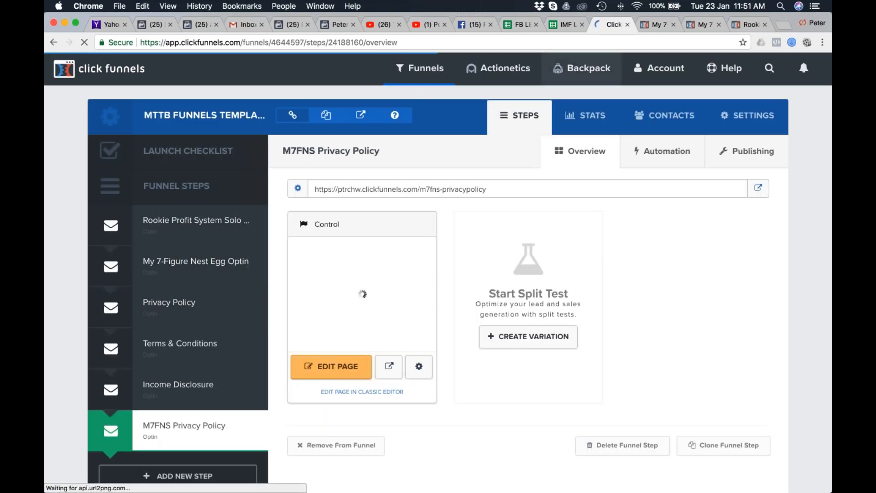
# In Safari, examine the My 7-Figure Nest Egg opt-in page and the full length of its Thank You page.
pyautogui.press('super+Tab')
pyautogui.click(177, 254)
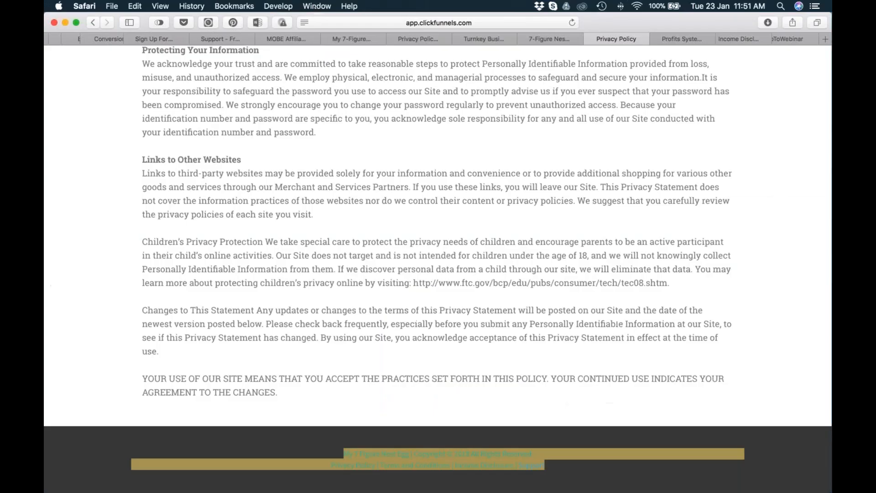
pyautogui.click(490, 40)
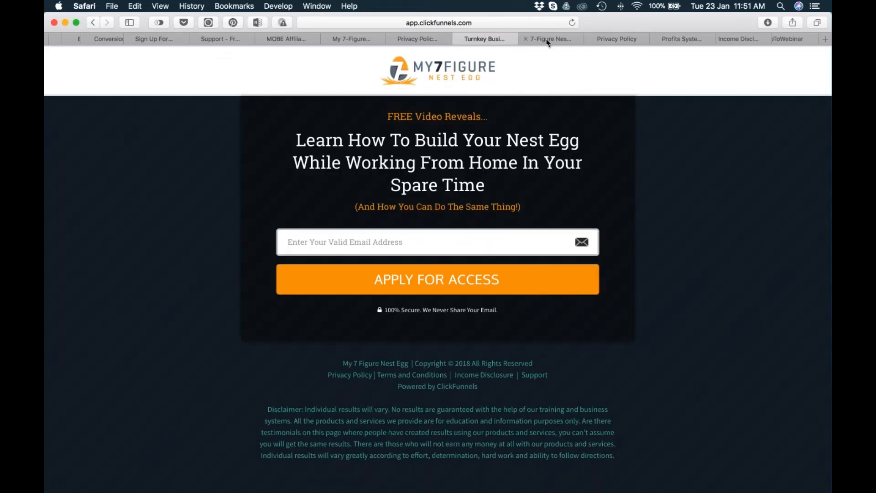
pyautogui.click(546, 39)
pyautogui.scroll(20, 624, 171)
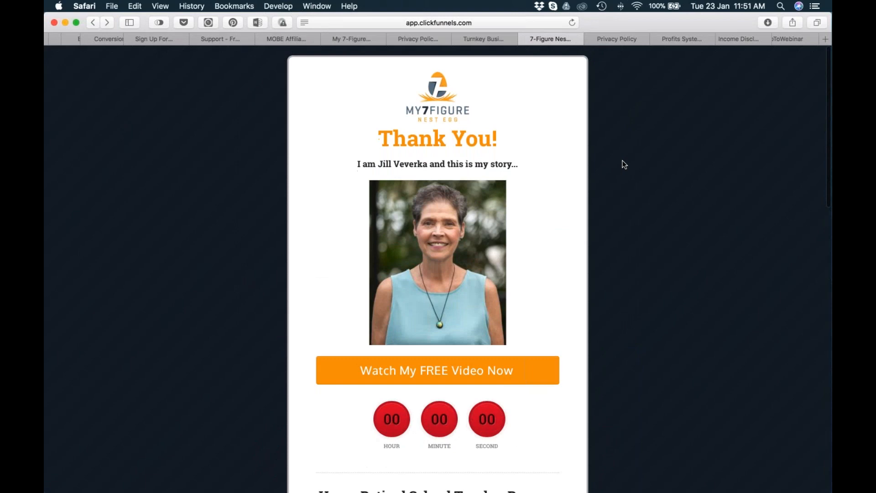
pyautogui.scroll(-12, 644, 186)
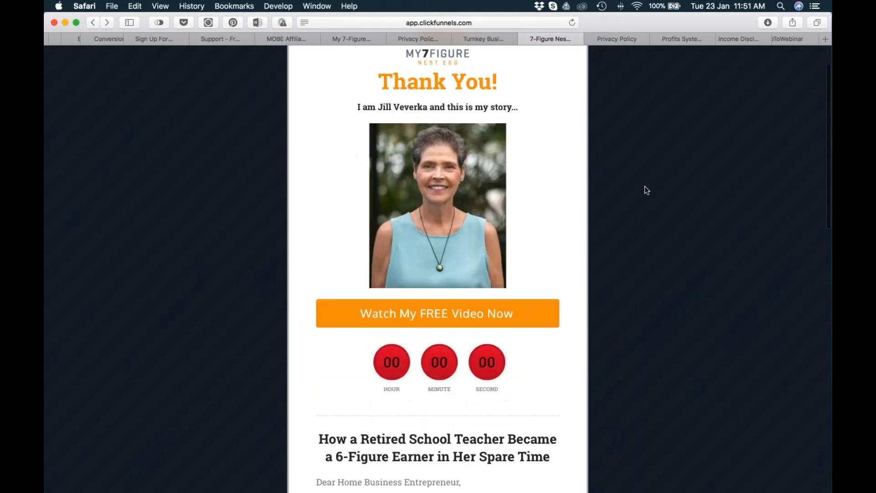
pyautogui.scroll(-5, 647, 190)
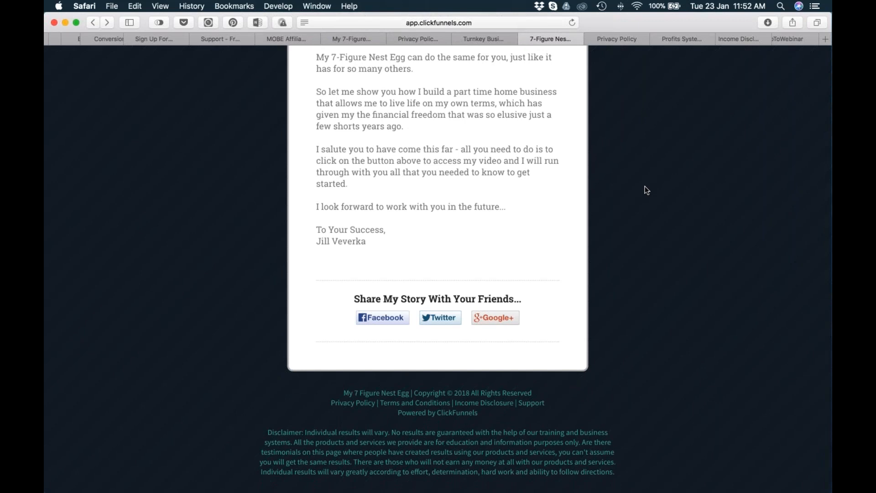
pyautogui.scroll(20, 481, 211)
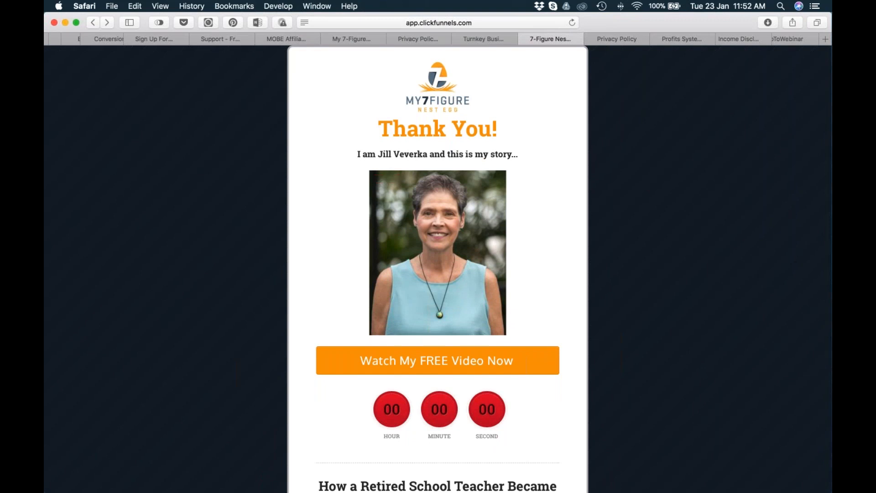
pyautogui.click(487, 40)
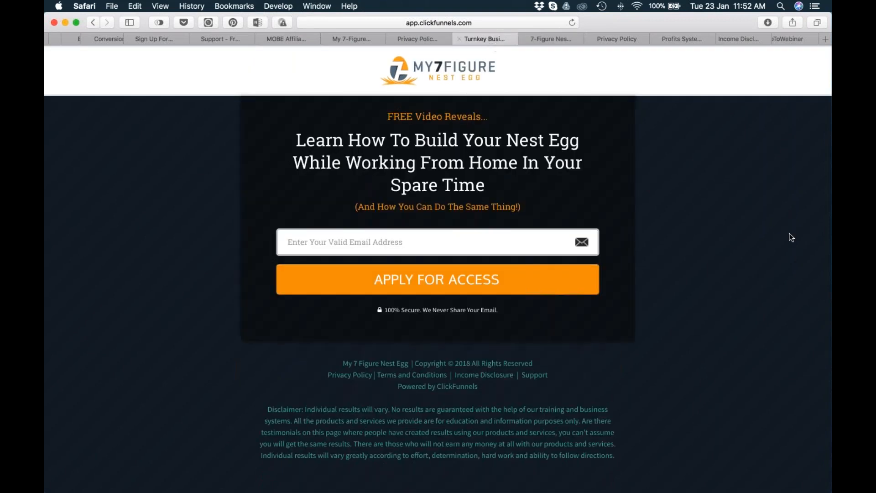
# Back in Chrome, move the M7FNS Privacy Policy step directly below My 7-Figure Nest Egg Optin and open that opt-in step.
pyautogui.press('super+Tab')
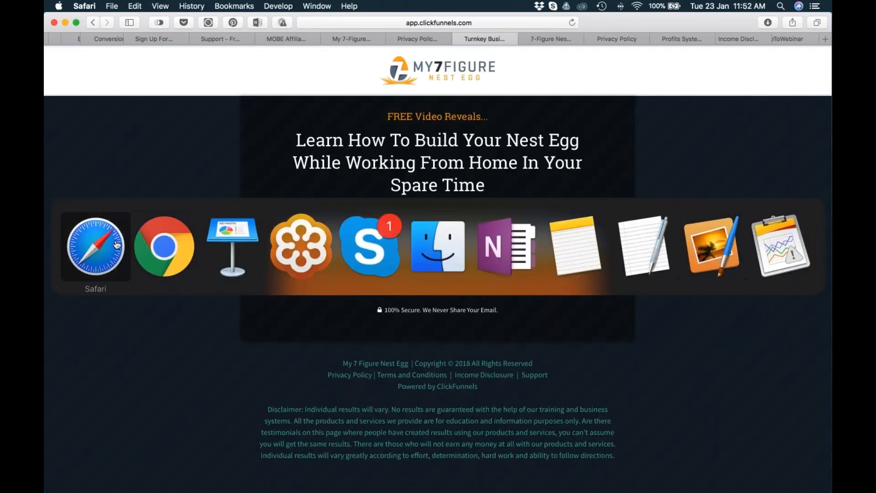
pyautogui.press('super+Tab')
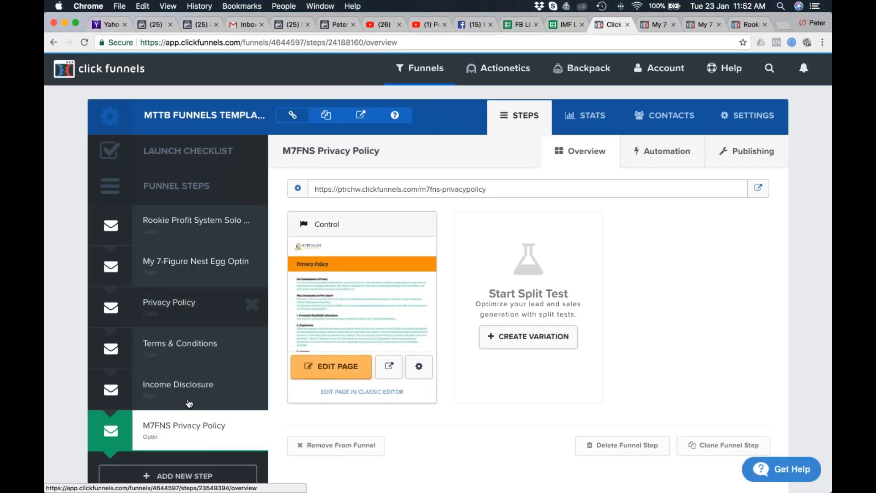
pyautogui.moveTo(140, 347); pyautogui.dragTo(151, 309)
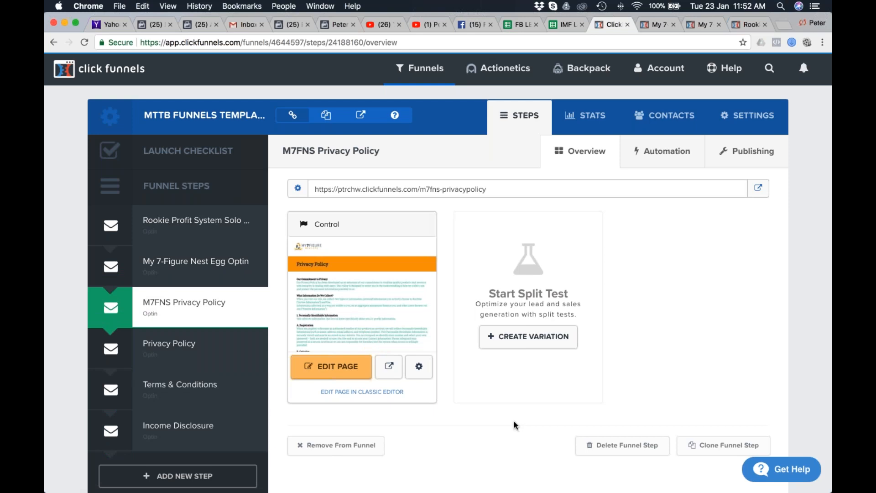
pyautogui.scroll(-2, 711, 310)
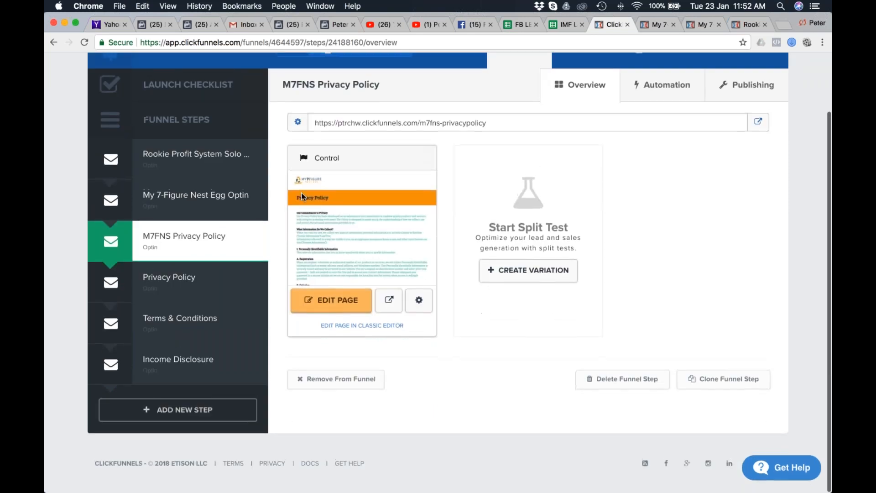
pyautogui.click(182, 200)
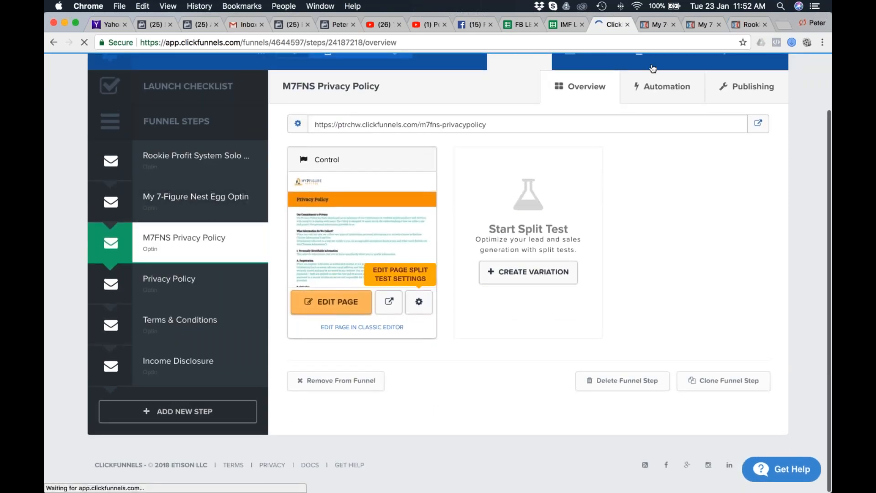
# Switch to the Keynote webinar presentation and display the Q&A slide.
pyautogui.press('super+Tab')
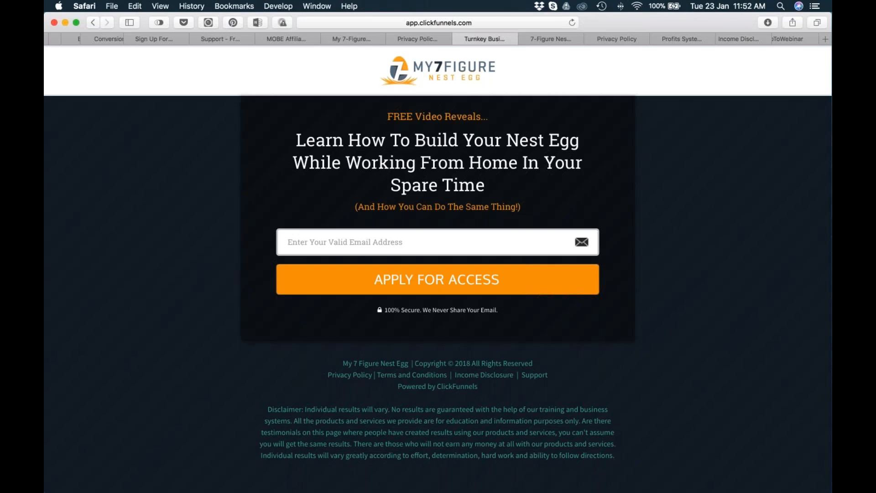
pyautogui.press('super+Tab')
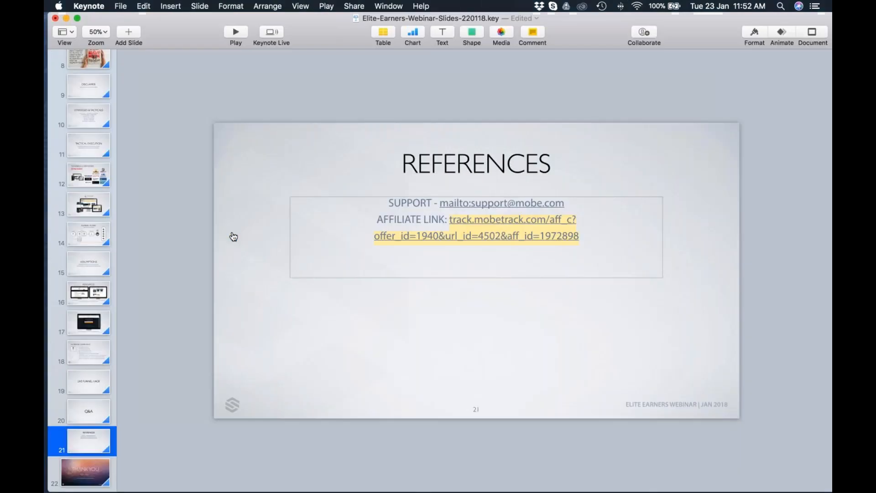
pyautogui.click(92, 415)
pyautogui.click(707, 403)
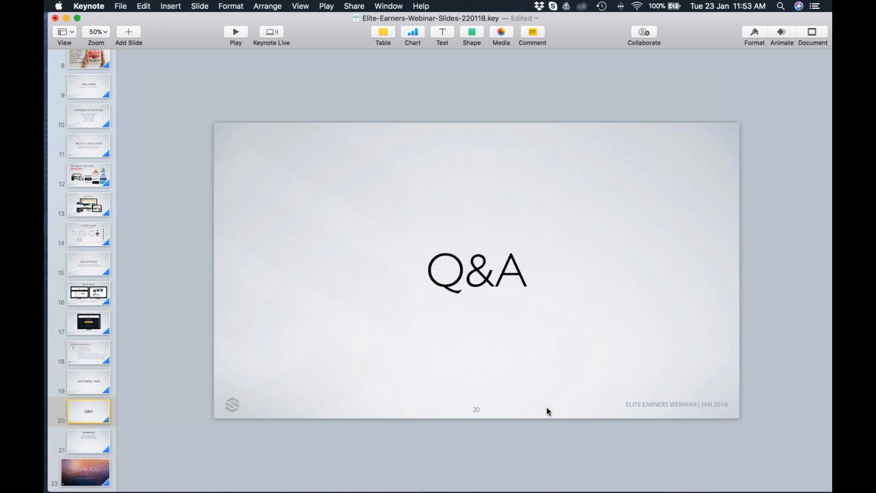
# Switch to Chrome and bring the window holding the URL shortener sites in front of the ClickFunnels window.
pyautogui.press('super+Tab')
pyautogui.press('shift+super+Tab')
pyautogui.press('super+Tab')
pyautogui.press('super+Tab')
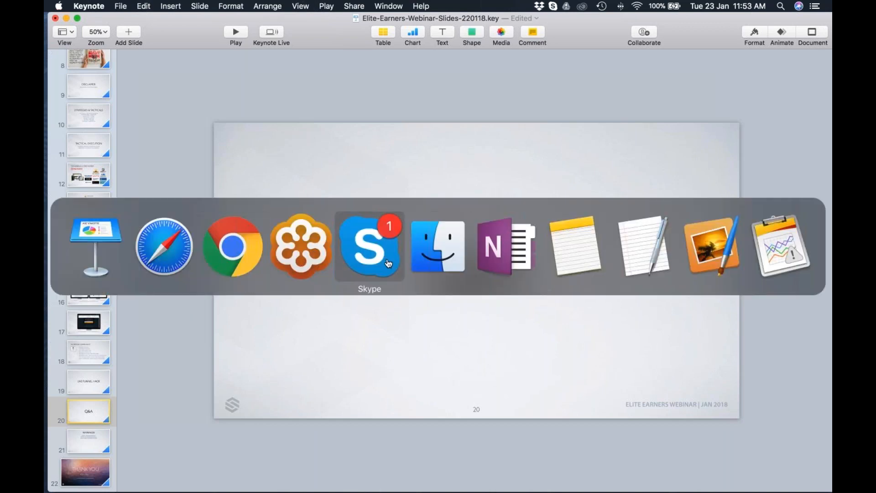
pyautogui.click(164, 246)
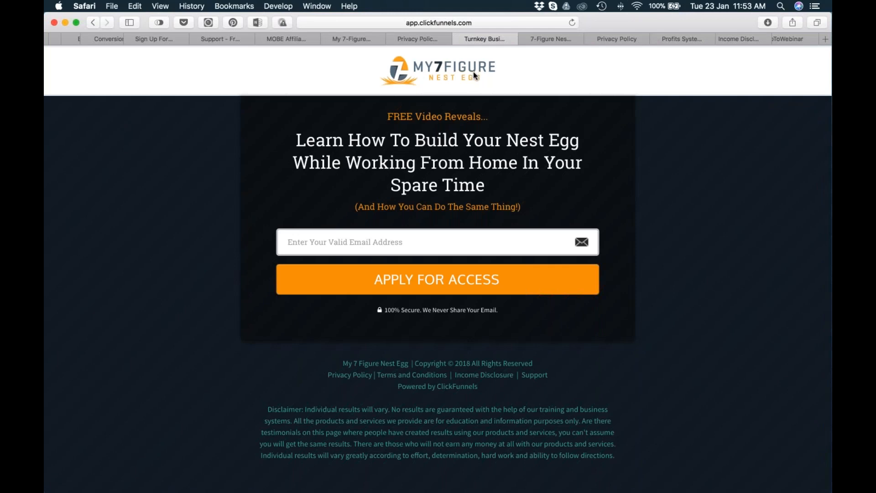
pyautogui.press('super+Tab')
pyautogui.click(251, 256)
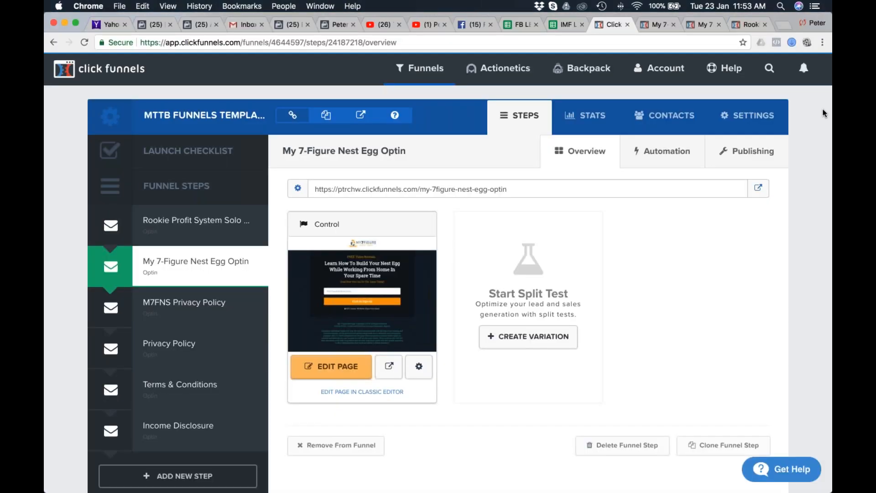
pyautogui.moveTo(831, 109); pyautogui.dragTo(738, 115)
pyautogui.click(796, 76)
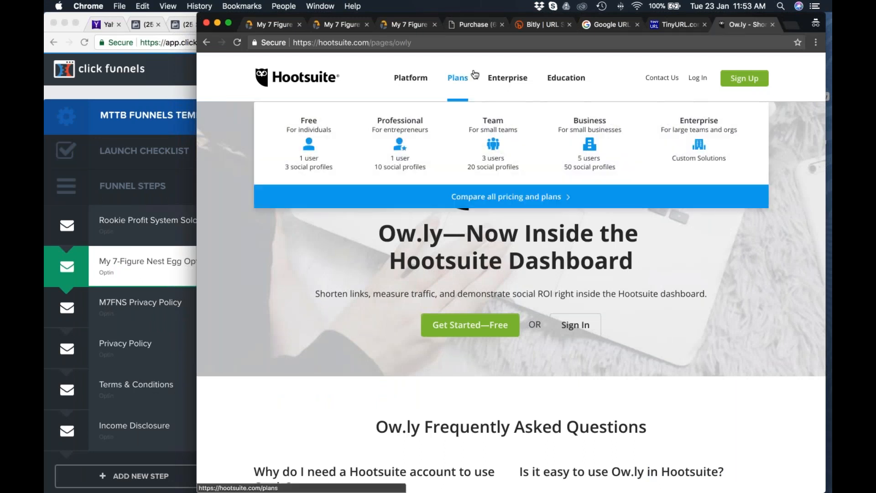
# Look through the Bitly, TinyURL and Google URL Shortener (goo.gl) pages.
pyautogui.click(539, 26)
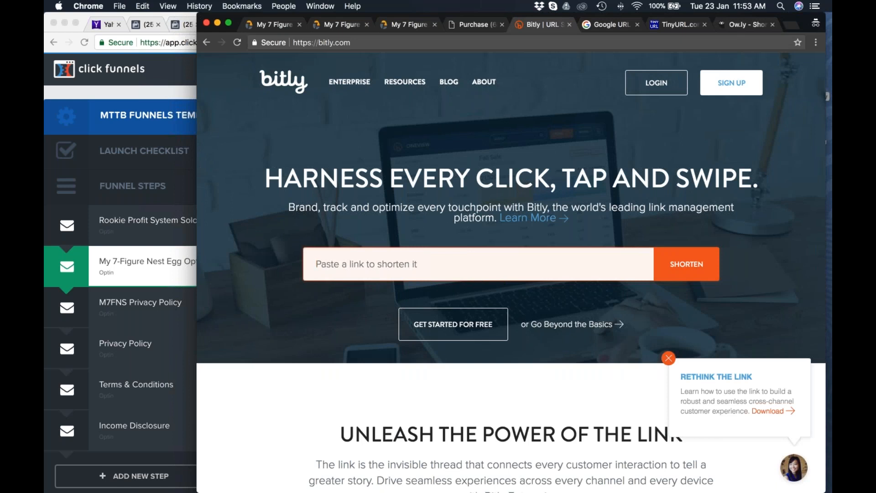
pyautogui.scroll(-1, 397, 265)
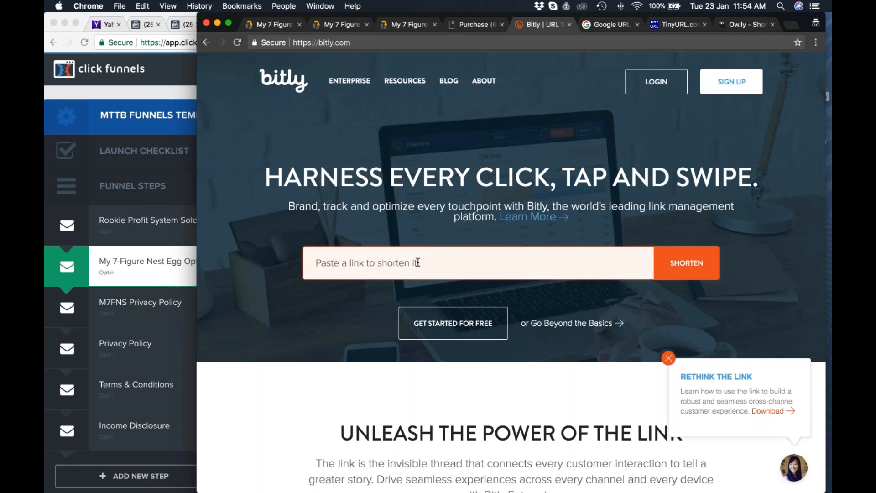
pyautogui.click(673, 25)
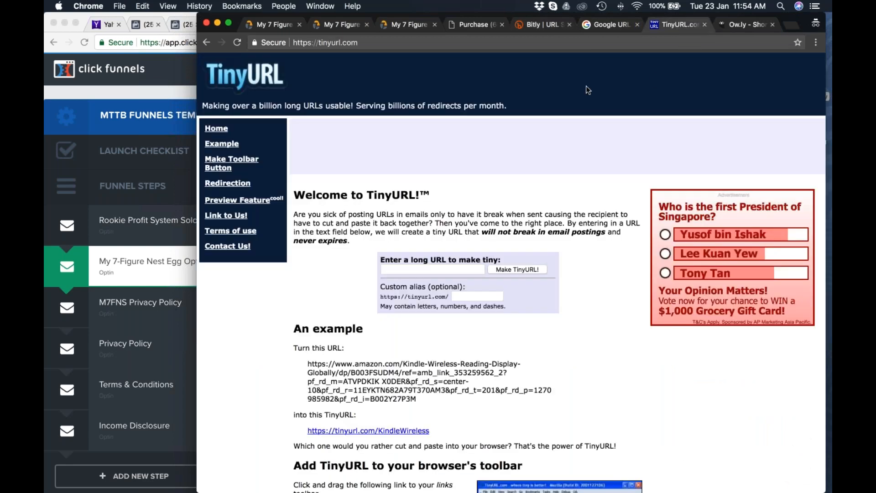
pyautogui.click(605, 25)
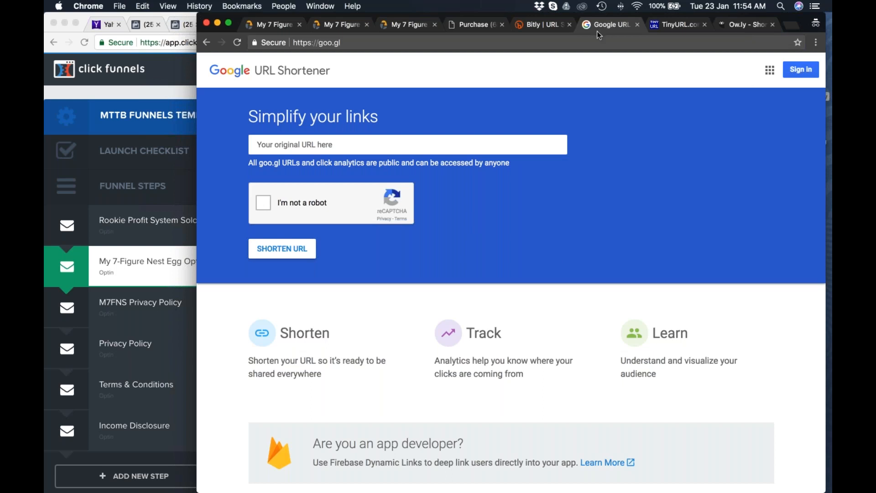
pyautogui.click(315, 42)
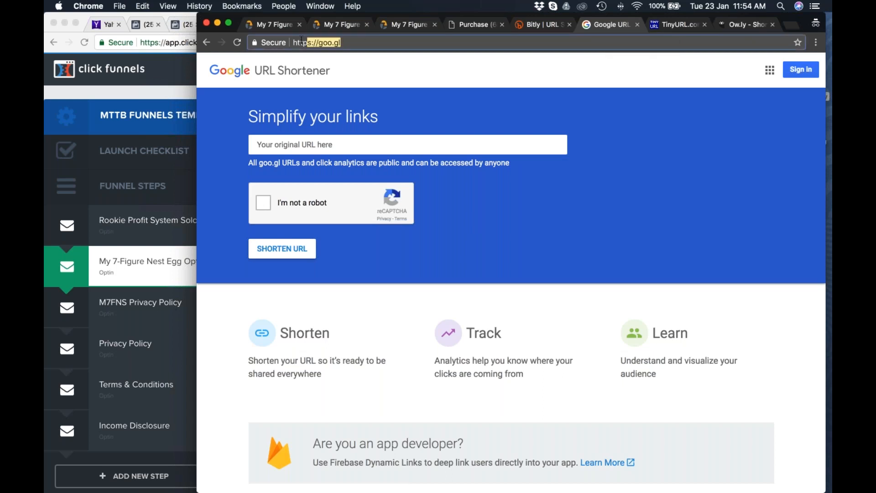
# View the Ow.ly page on Hootsuite and return to Bitly's link shortening page.
pyautogui.click(741, 24)
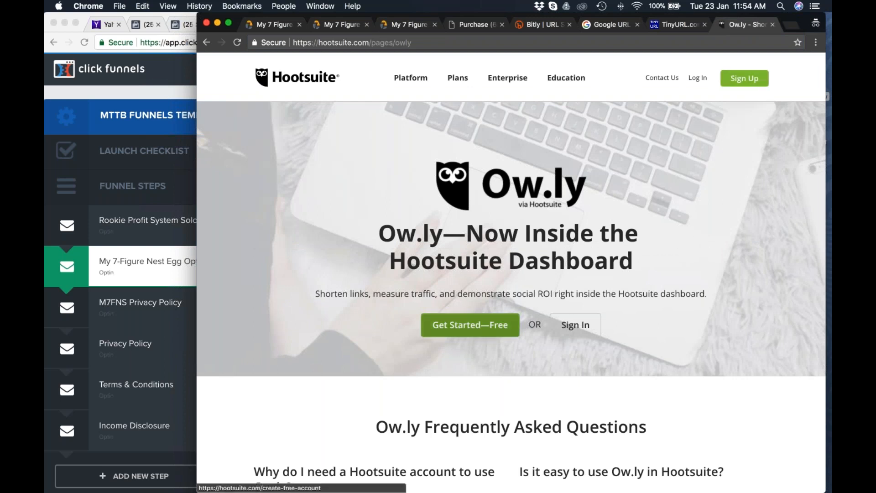
pyautogui.scroll(-1, 639, 206)
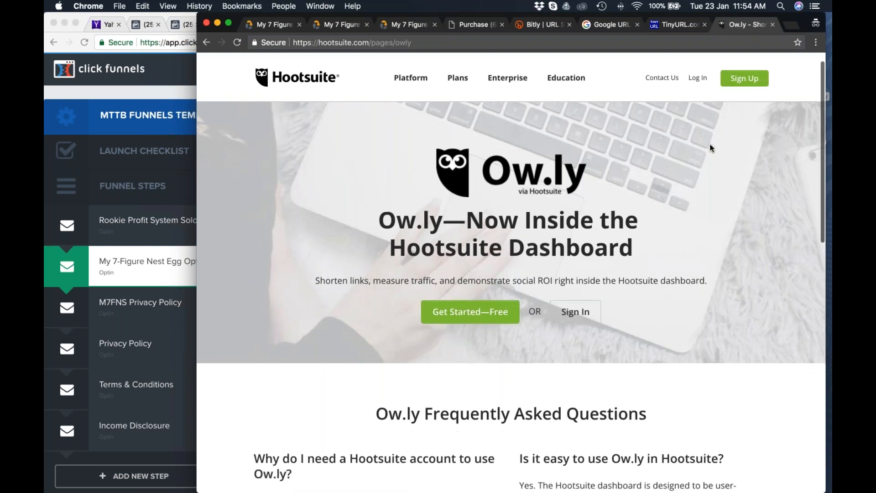
pyautogui.click(536, 24)
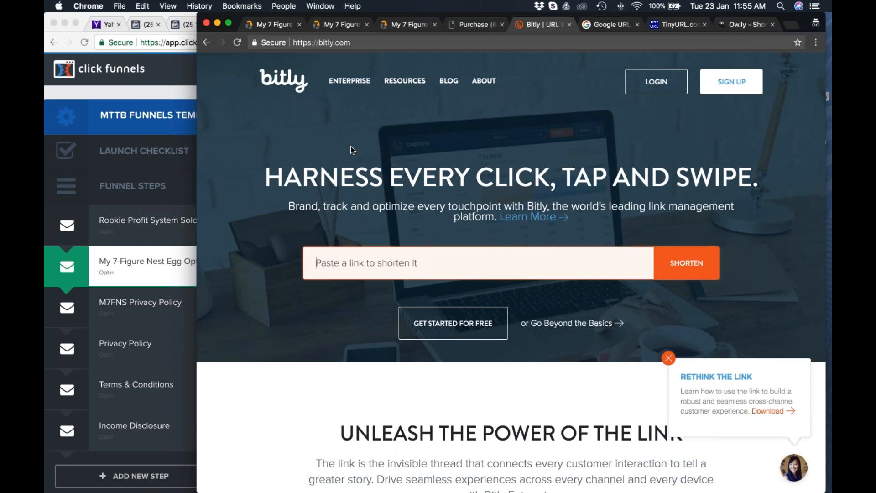
pyautogui.scroll(-1, 350, 146)
pyautogui.scroll(-2, 350, 146)
# Switch to Safari and review the Legacy Follow Up Series messages of the Turnkey Business System list in AWeber.
pyautogui.press('super+Tab')
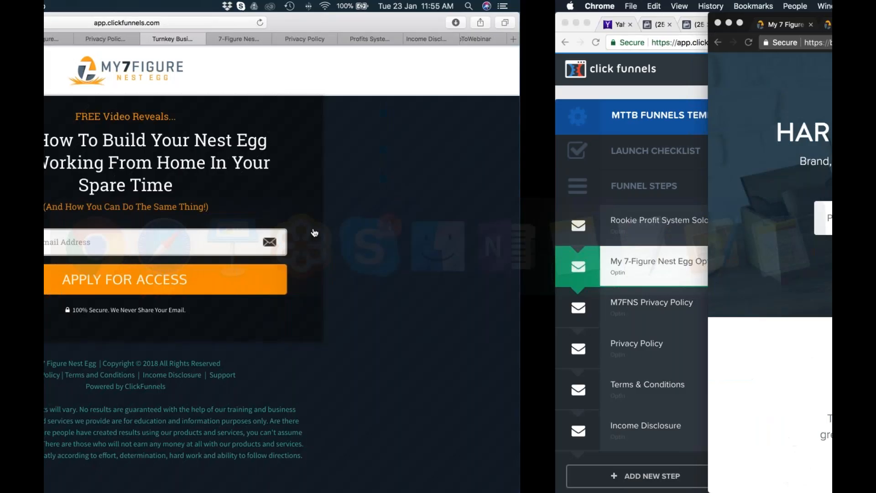
pyautogui.hscroll(-5, 172, 41)
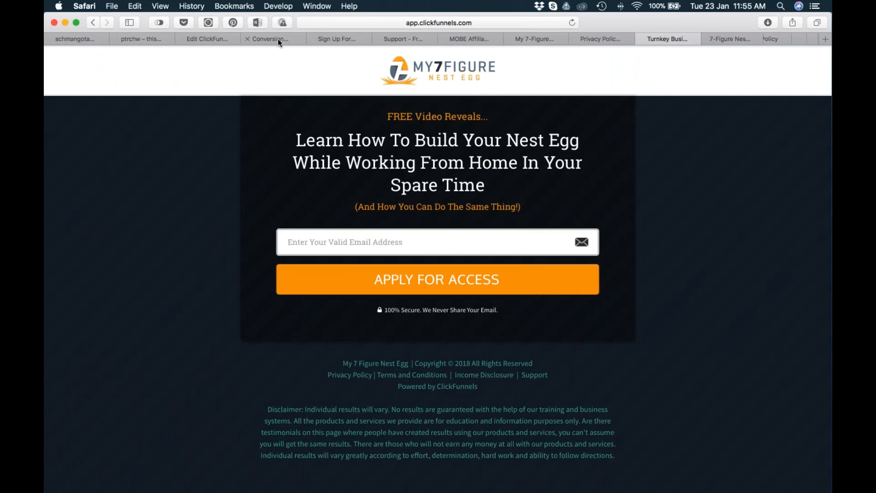
pyautogui.click(275, 39)
pyautogui.click(336, 39)
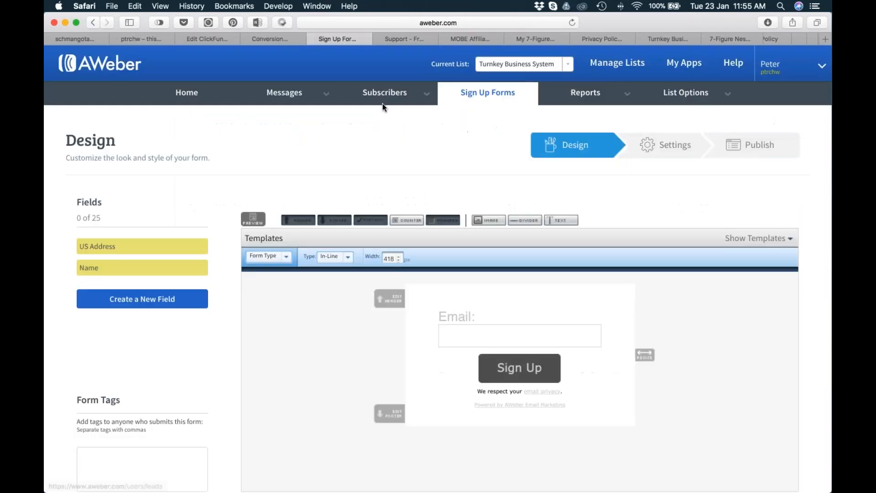
pyautogui.moveTo(382, 101)
pyautogui.moveTo(288, 91)
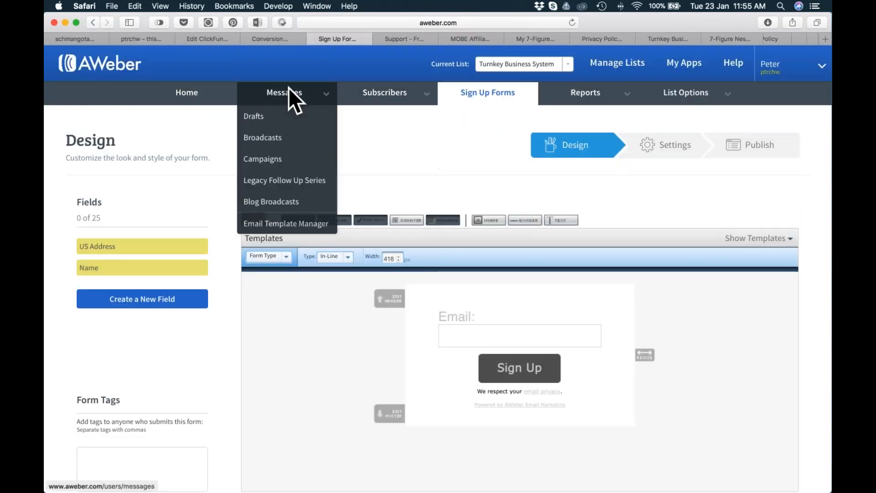
pyautogui.click(292, 182)
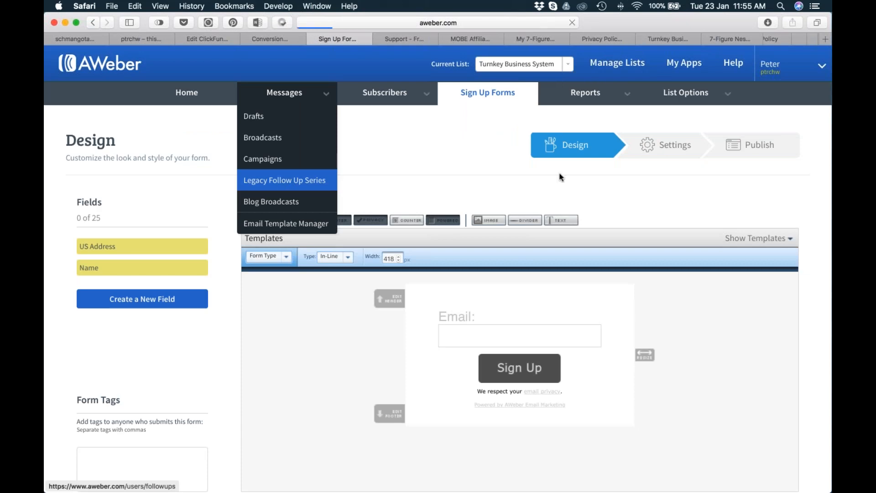
pyautogui.scroll(-10, 602, 187)
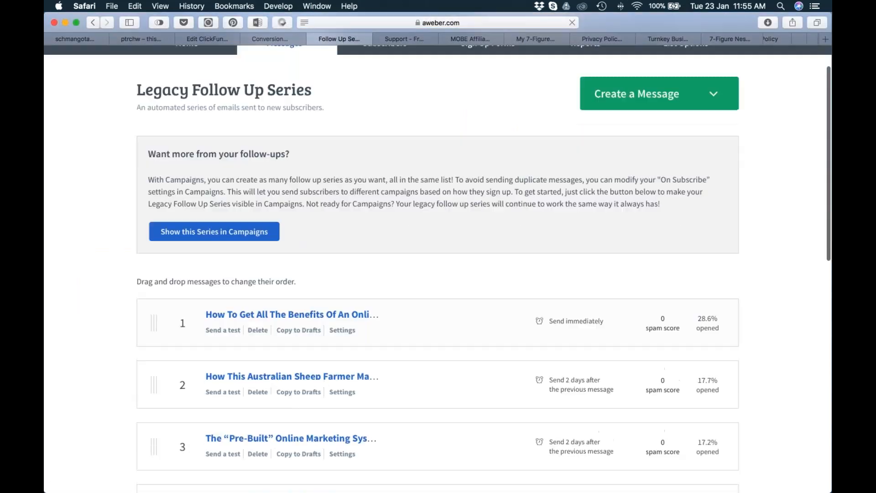
pyautogui.scroll(2, 665, 200)
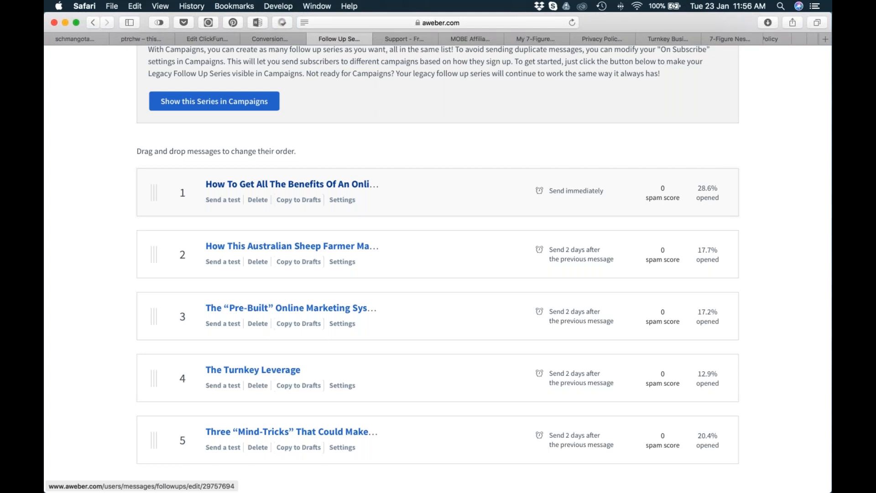
# In the ptrchw.com WordPress admin, look over the ClickFunnels plugin and Pretty Link options and open the list of ClickFunnels pages.
pyautogui.press('super+Tab')
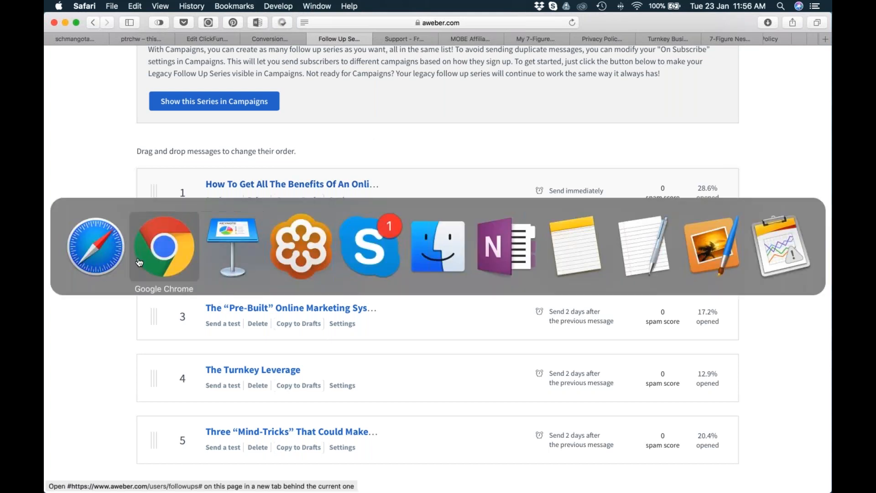
pyautogui.click(267, 39)
pyautogui.click(147, 38)
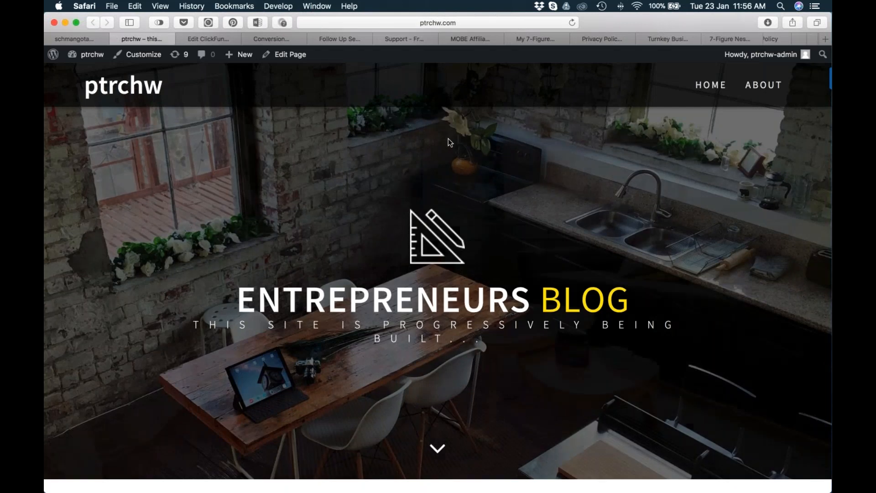
pyautogui.click(205, 39)
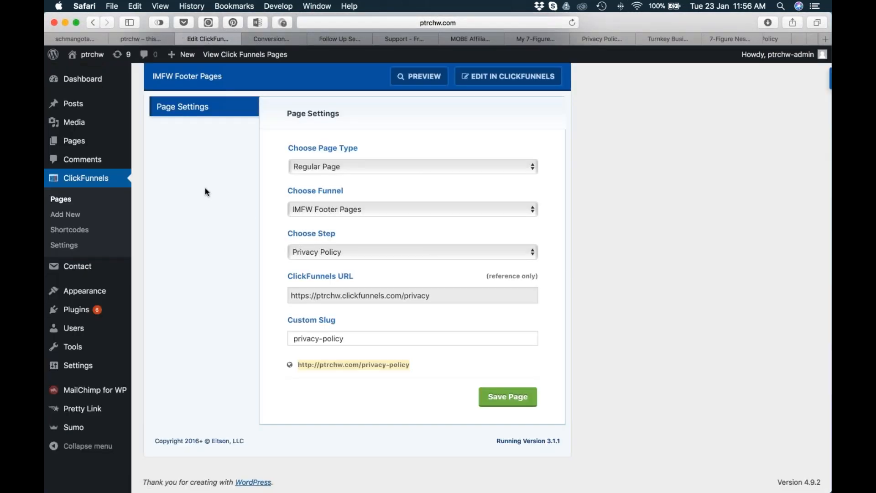
pyautogui.scroll(5, 629, 150)
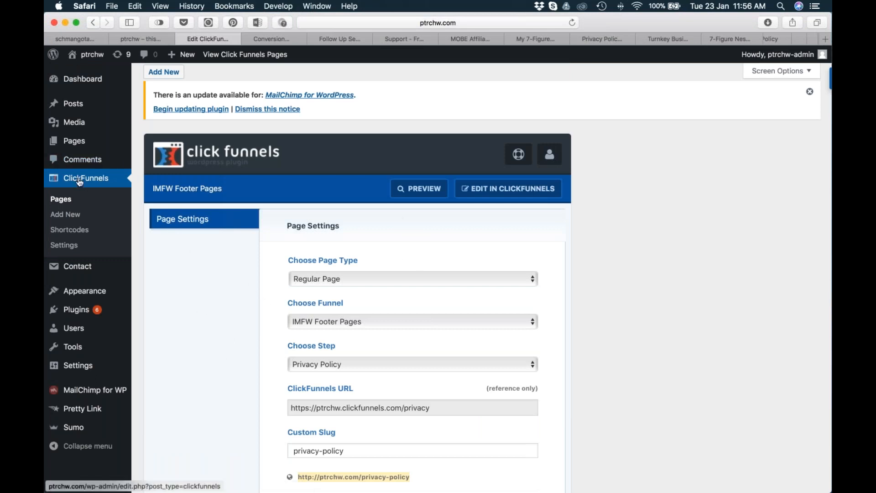
pyautogui.moveTo(75, 410)
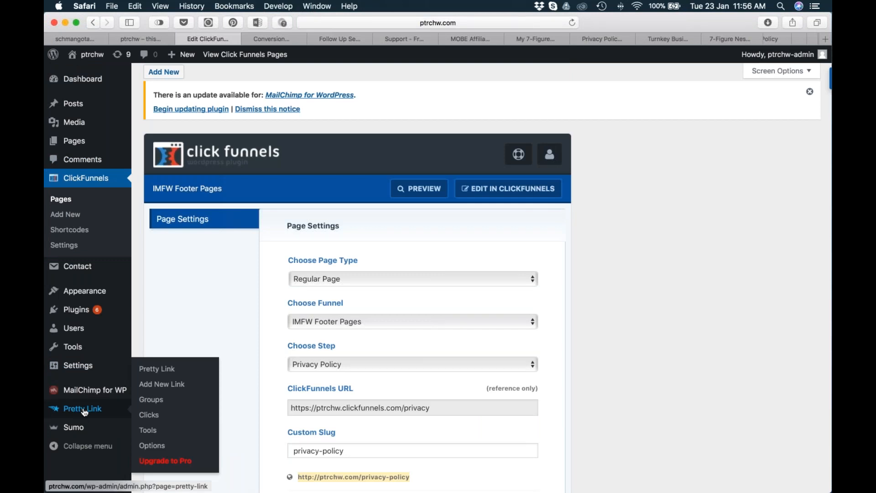
pyautogui.scroll(-1, 75, 278)
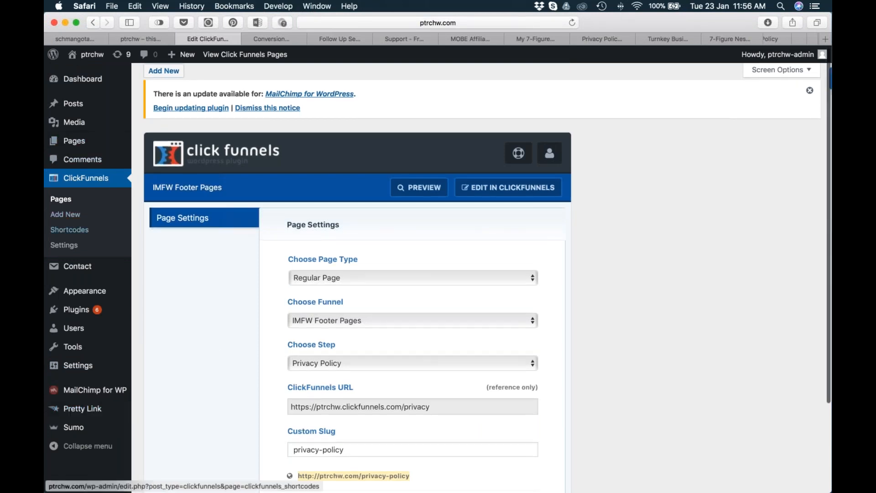
pyautogui.click(60, 199)
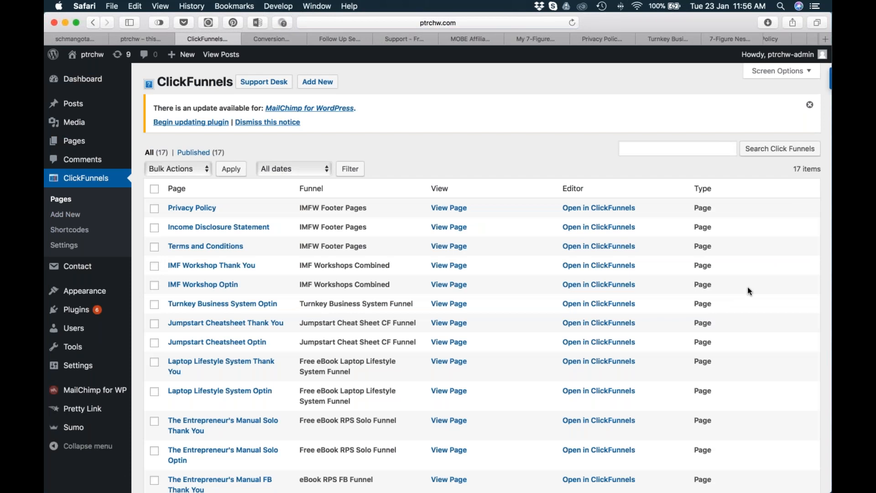
# Switch back to the Q&A slide in the Keynote webinar presentation.
pyautogui.press('super+Tab')
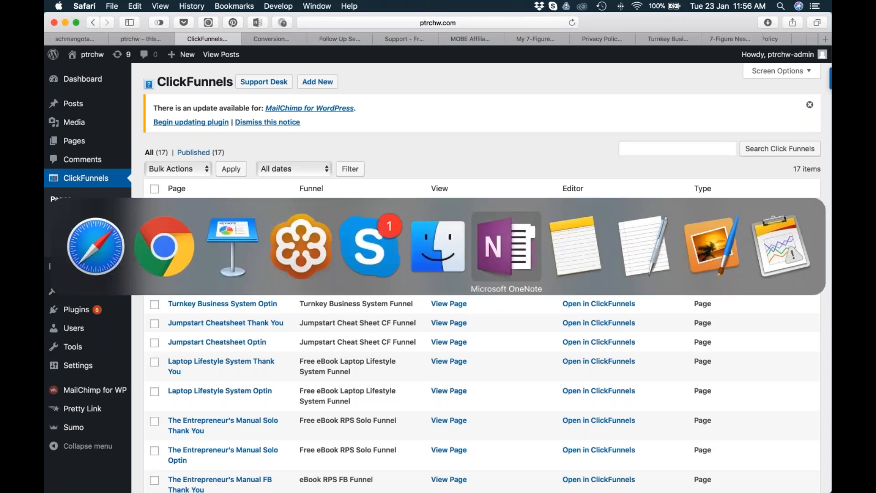
pyautogui.click(167, 247)
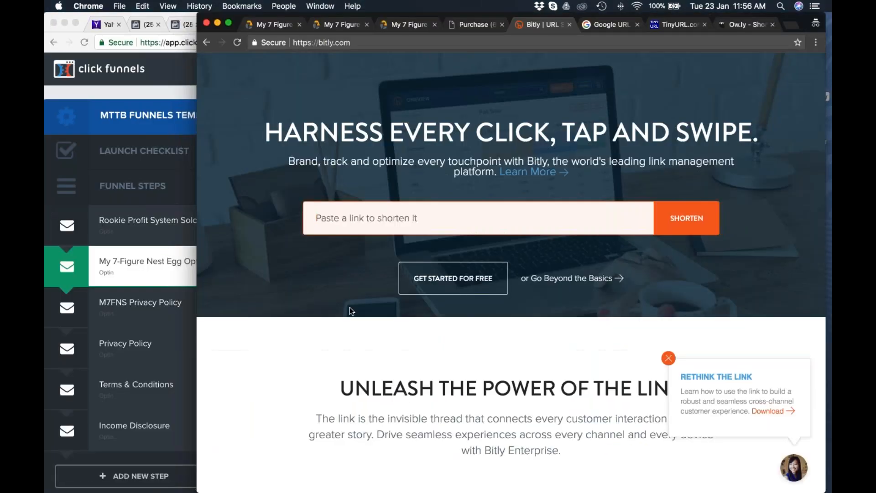
pyautogui.press('super+Tab')
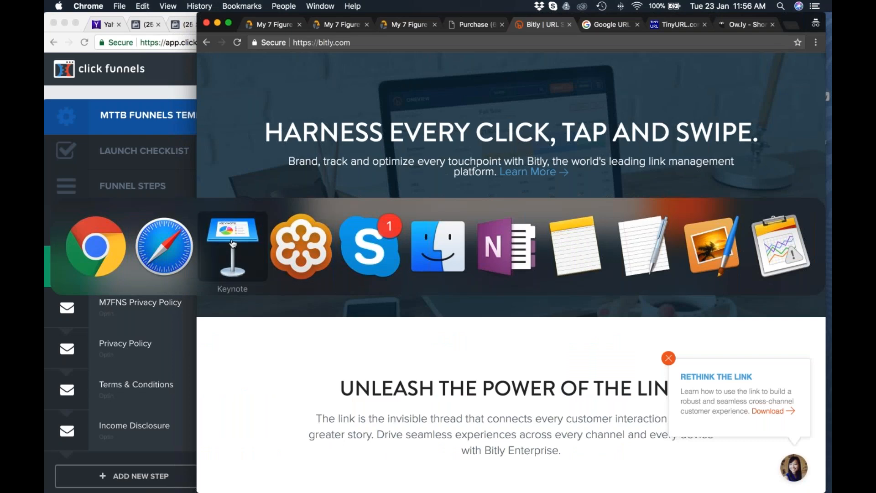
pyautogui.click(370, 247)
pyautogui.press('super+Tab')
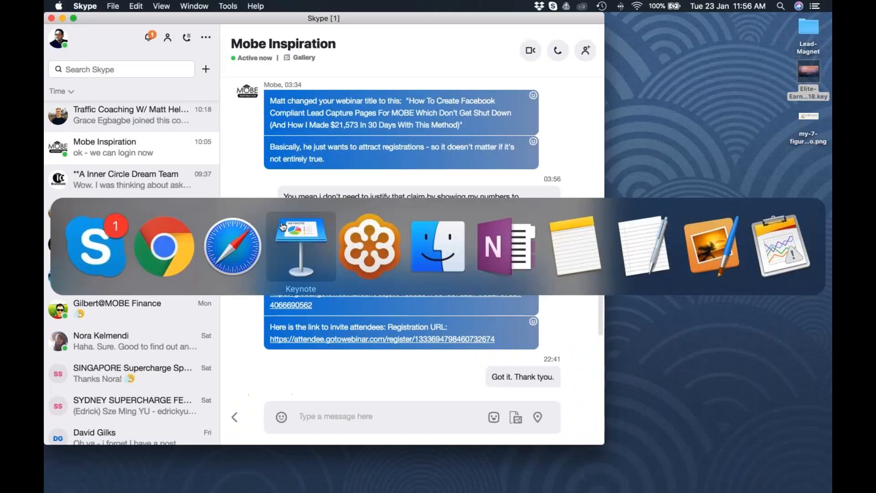
pyautogui.click(282, 227)
pyautogui.click(373, 173)
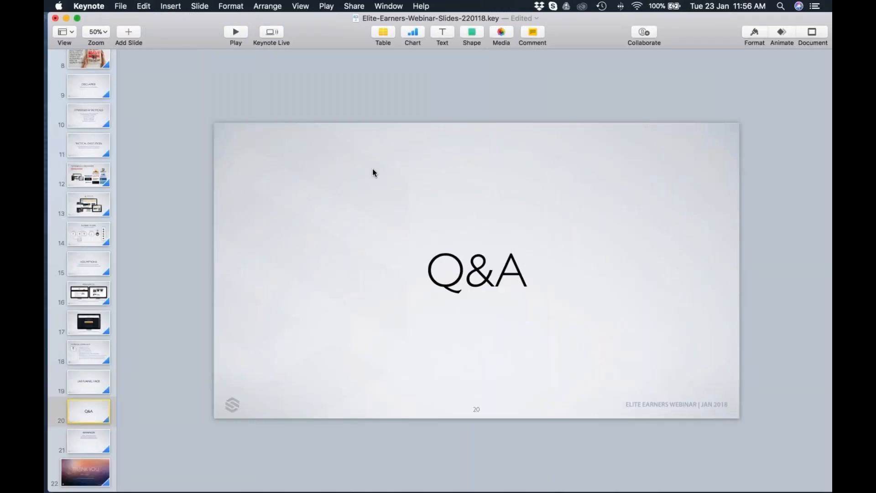